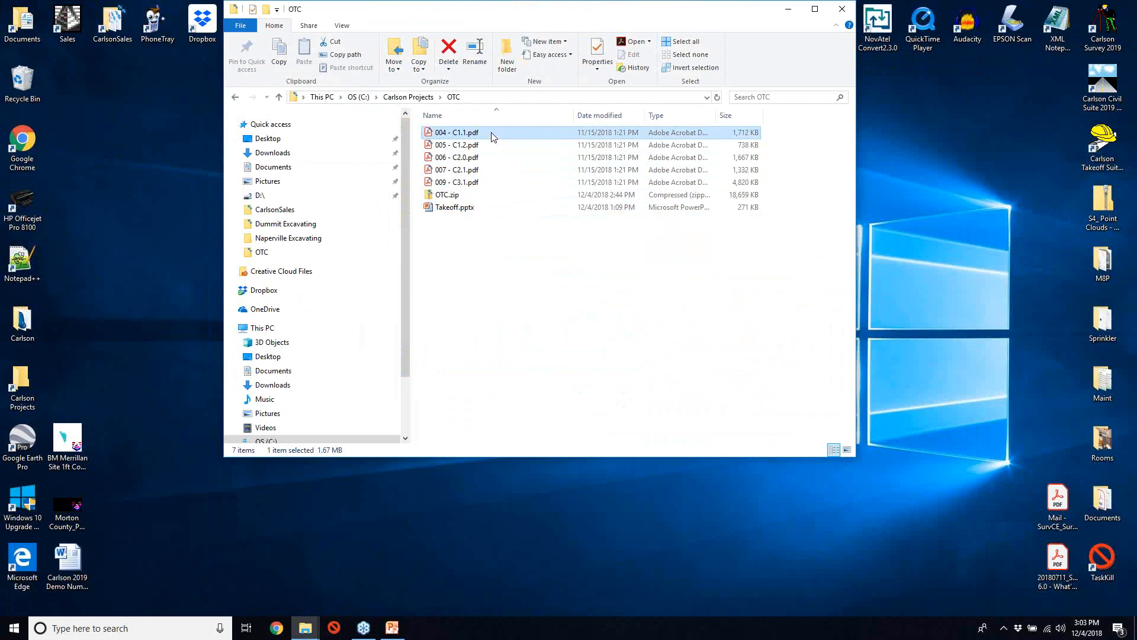
# - Open 004 - C1.1.pdf at 200% zoom and examine the dimension plan's layout notes, north arrow and graphic scale
pyautogui.doubleClick(491, 133)
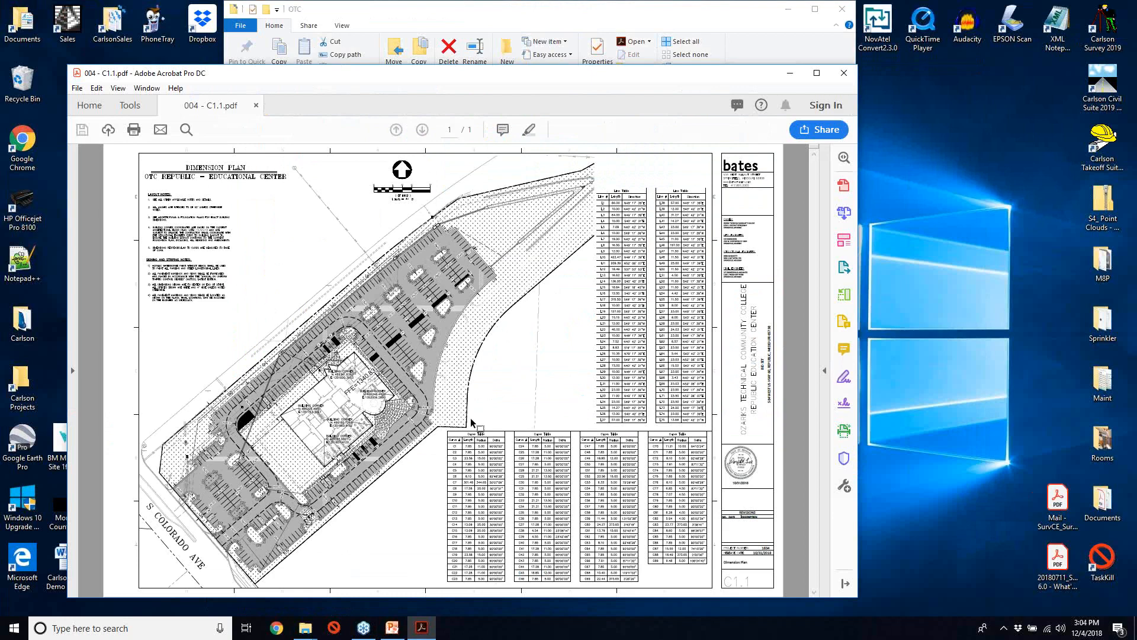
pyautogui.moveTo(402, 581)
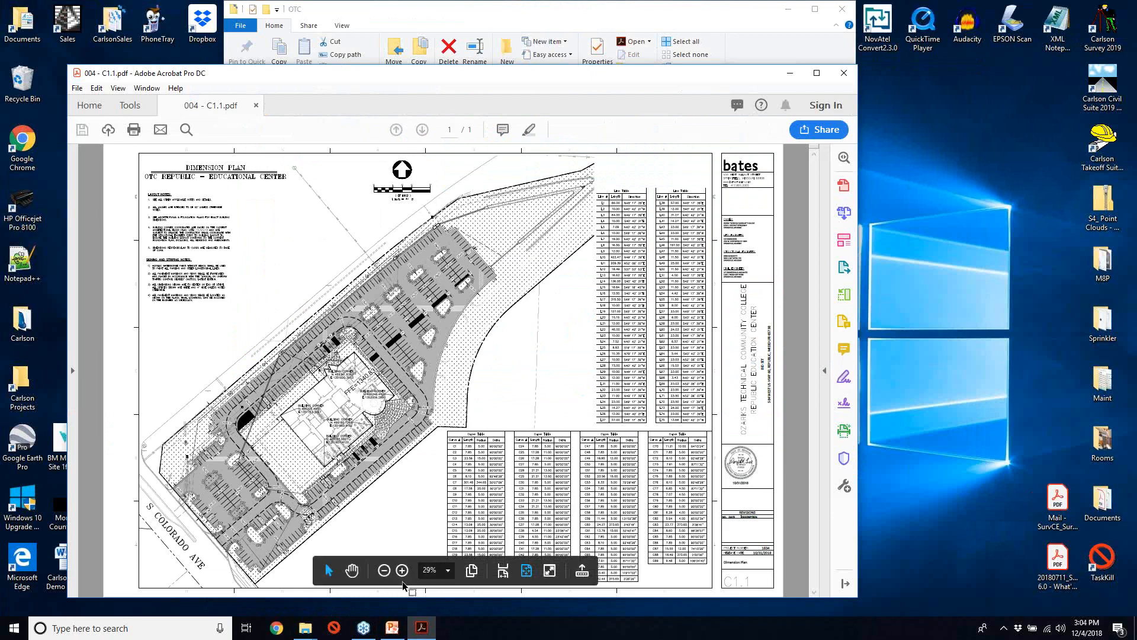
pyautogui.click(443, 577)
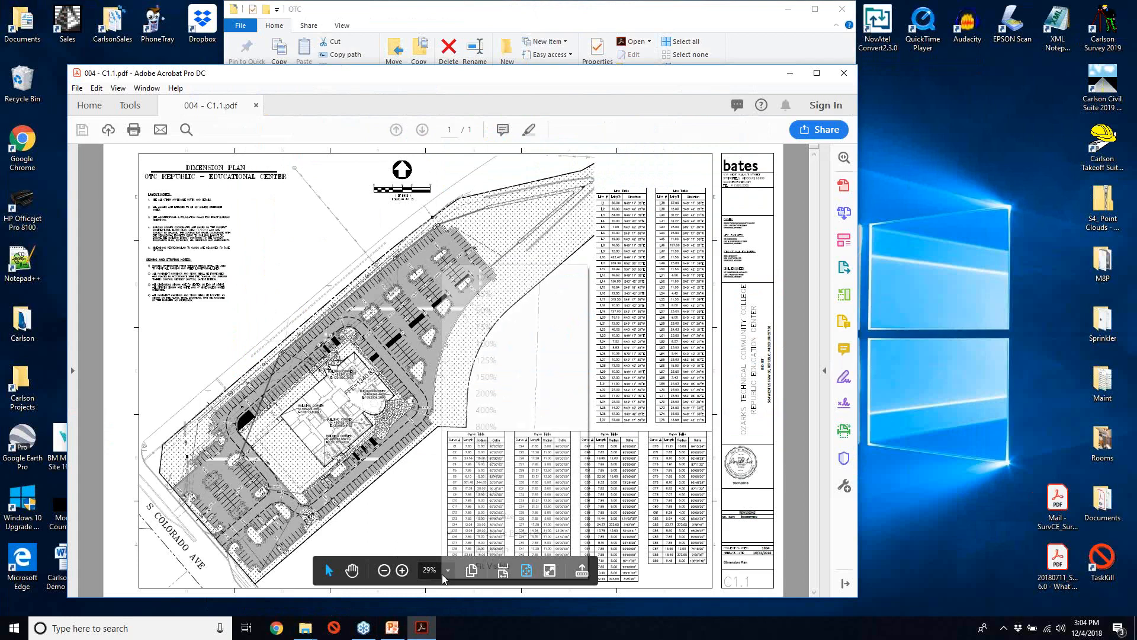
pyautogui.click(488, 393)
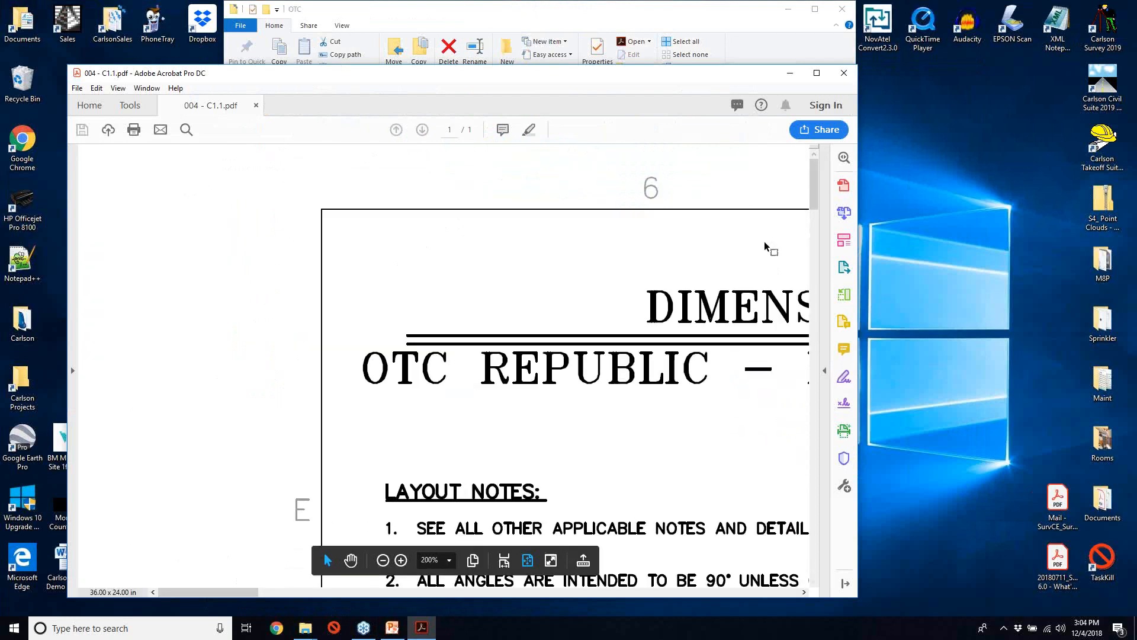
pyautogui.moveTo(814, 187); pyautogui.dragTo(820, 233)
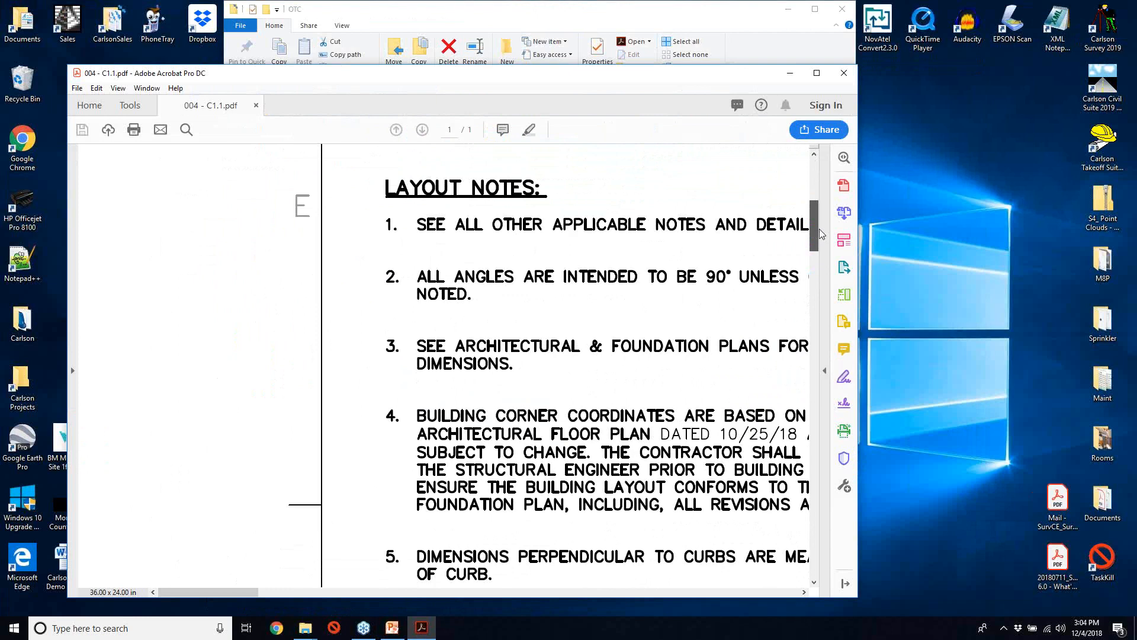
pyautogui.moveTo(237, 592); pyautogui.dragTo(469, 598)
pyautogui.scroll(2, 807, 243)
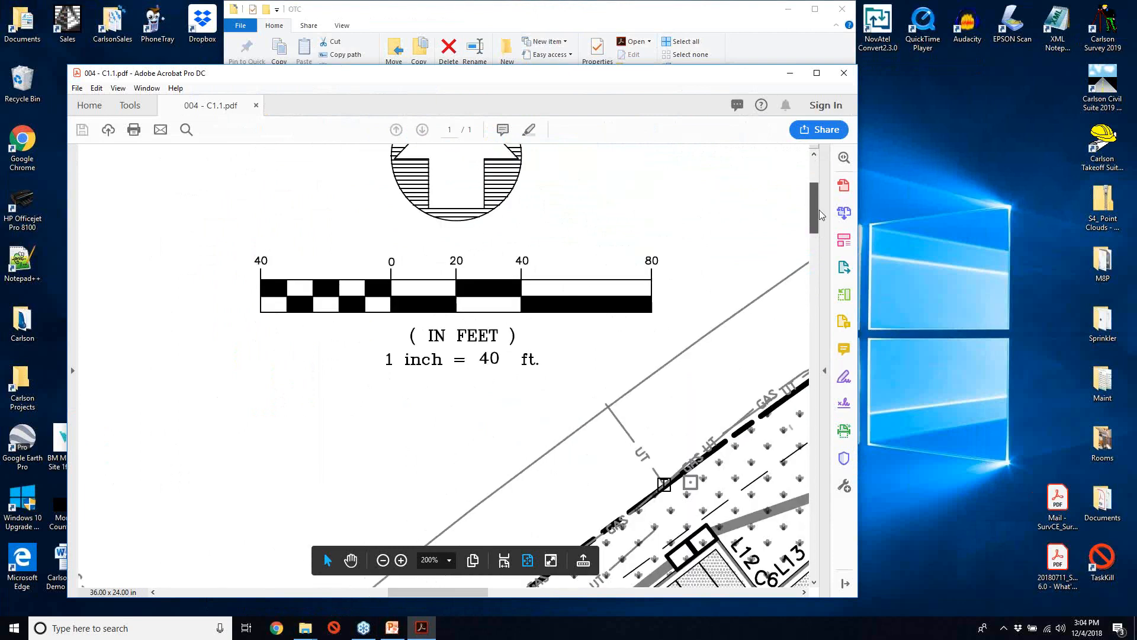
pyautogui.scroll(1, 819, 209)
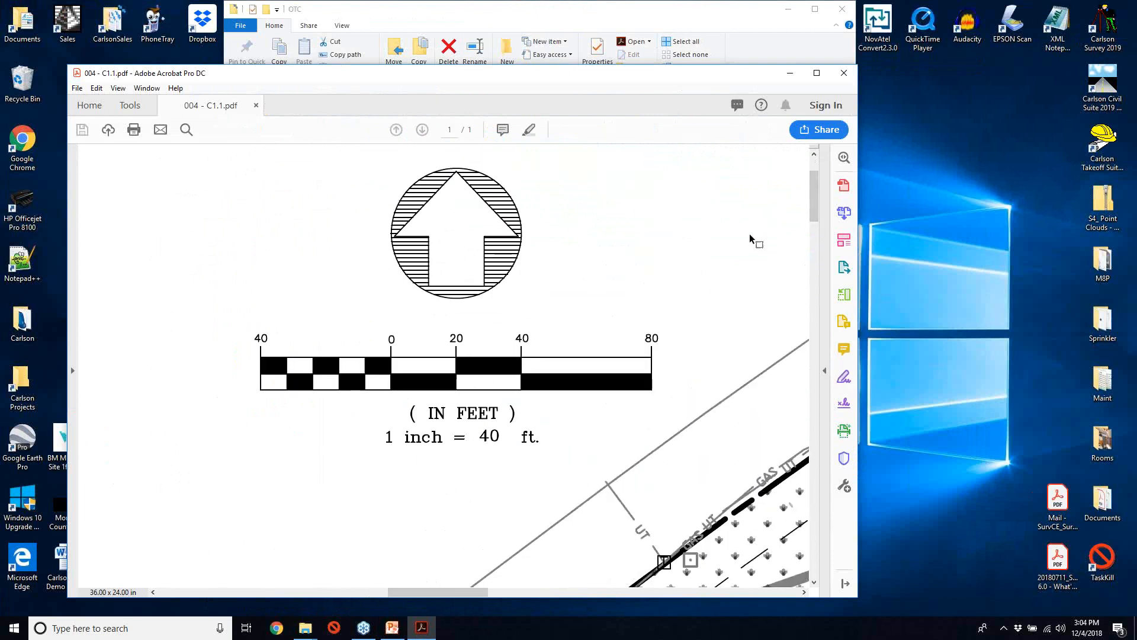
# - Examine the parking stalls, curbed islands and their dimensions on the dimension plan
pyautogui.moveTo(814, 212); pyautogui.dragTo(815, 275)
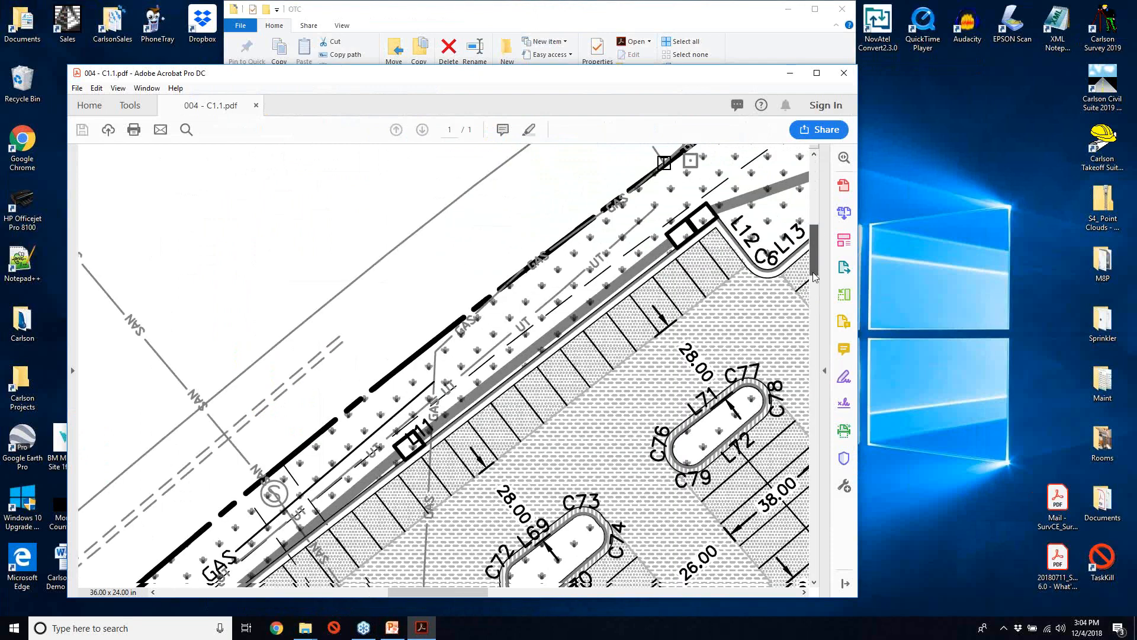
pyautogui.scroll(-3, 787, 229)
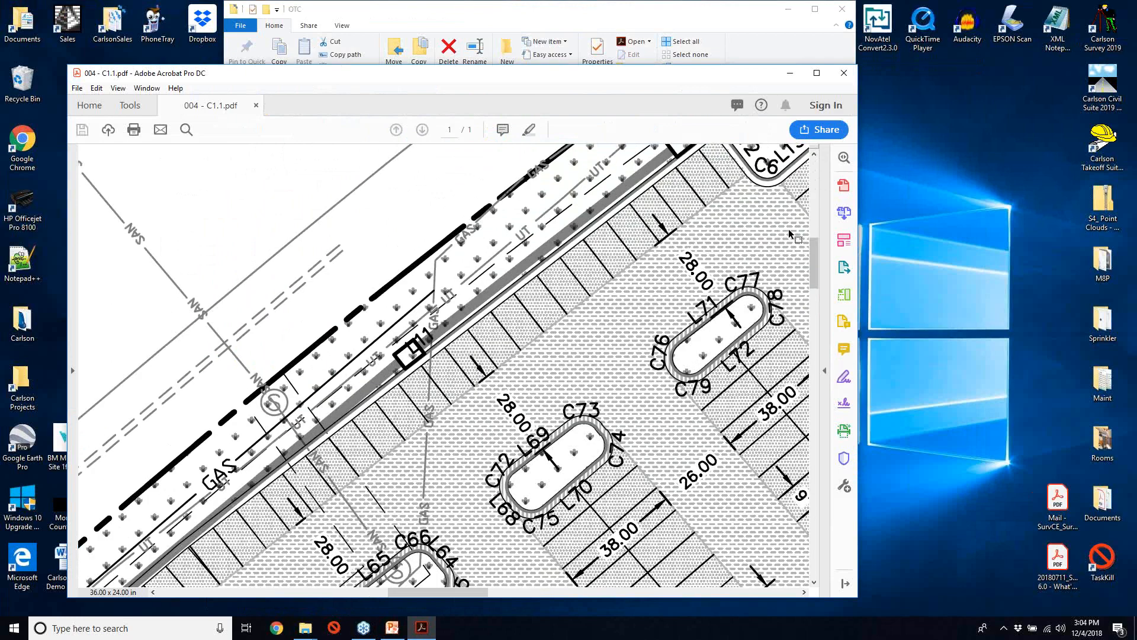
pyautogui.click(810, 304)
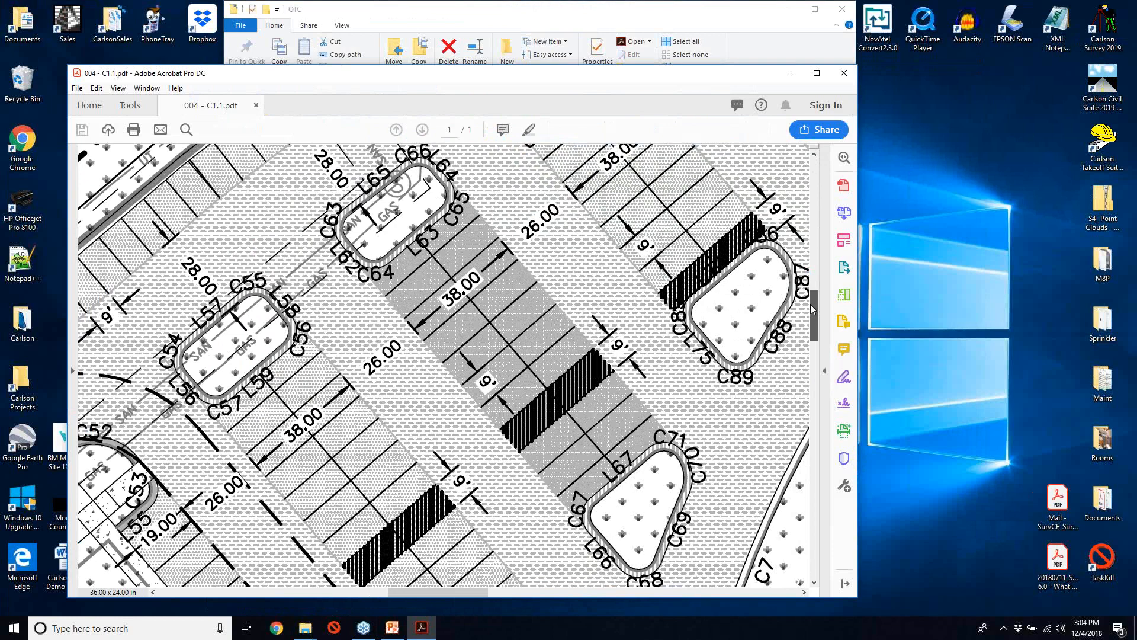
pyautogui.moveTo(810, 304); pyautogui.dragTo(809, 366)
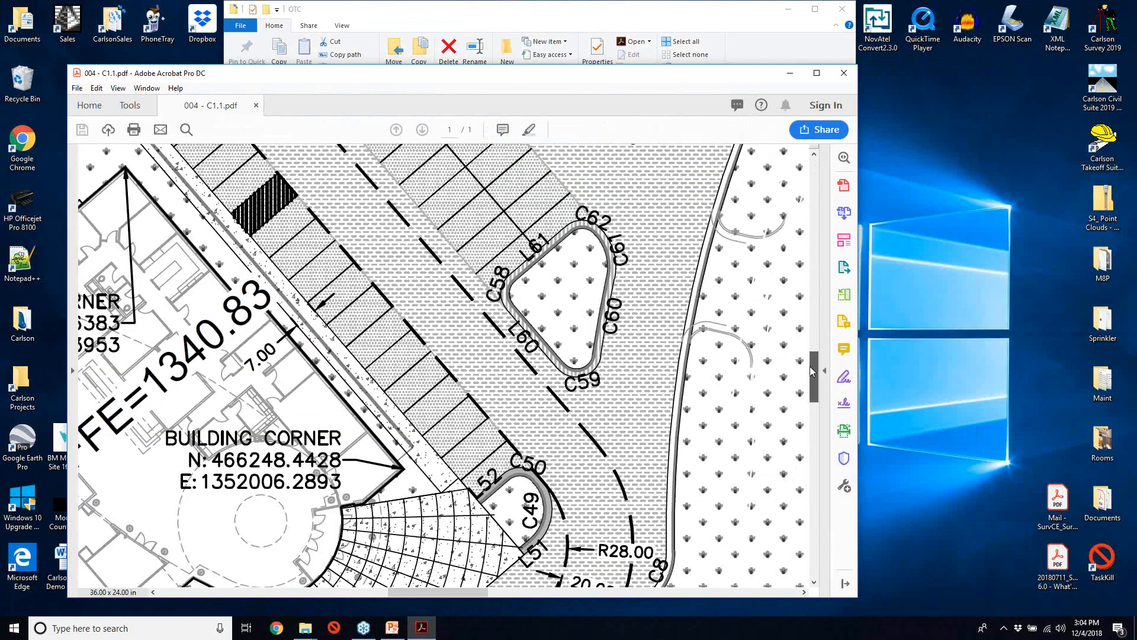
pyautogui.moveTo(809, 366); pyautogui.dragTo(809, 372)
# - Examine the building corner coordinates, finished floor elevation and southern parking edge, and close the dimension plan
pyautogui.moveTo(414, 594); pyautogui.dragTo(414, 597)
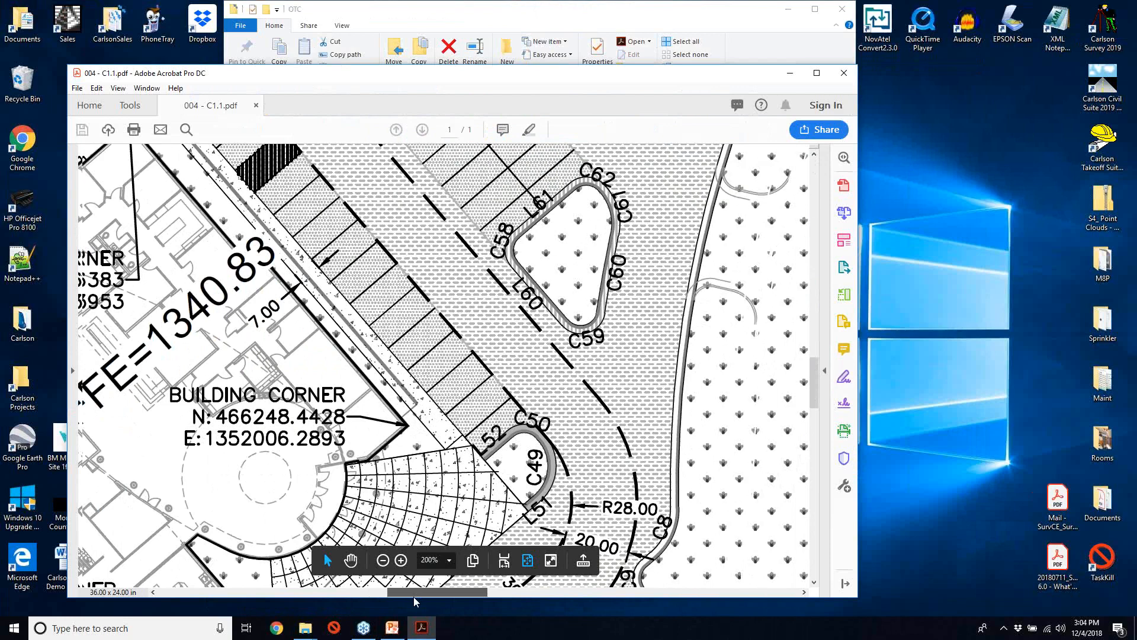
pyautogui.moveTo(414, 602); pyautogui.dragTo(381, 602)
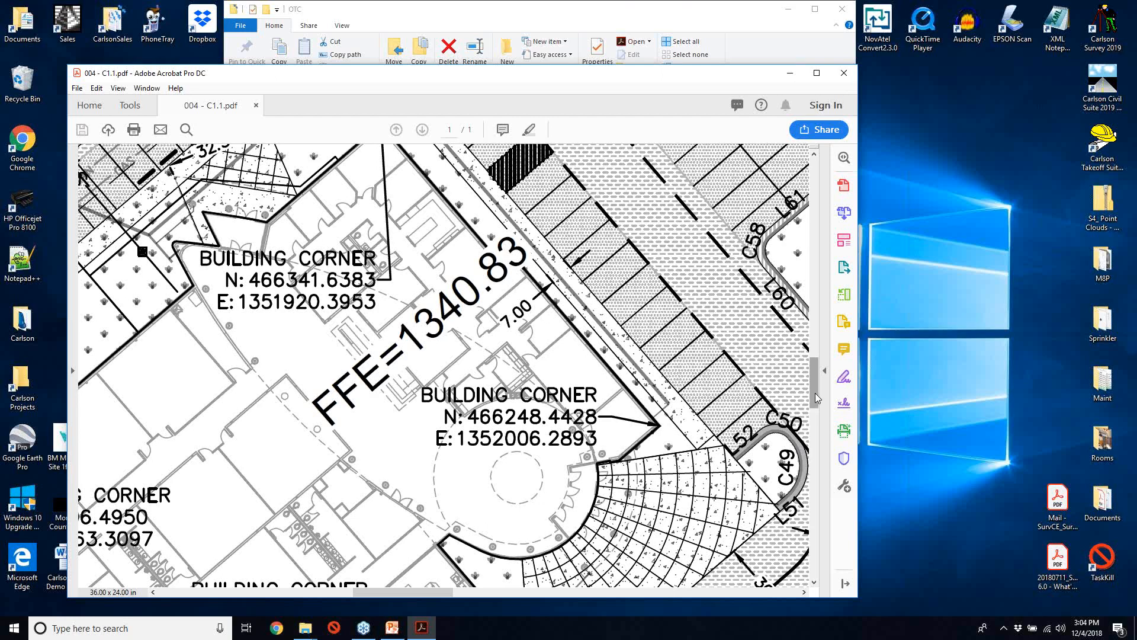
pyautogui.moveTo(815, 392); pyautogui.dragTo(815, 390)
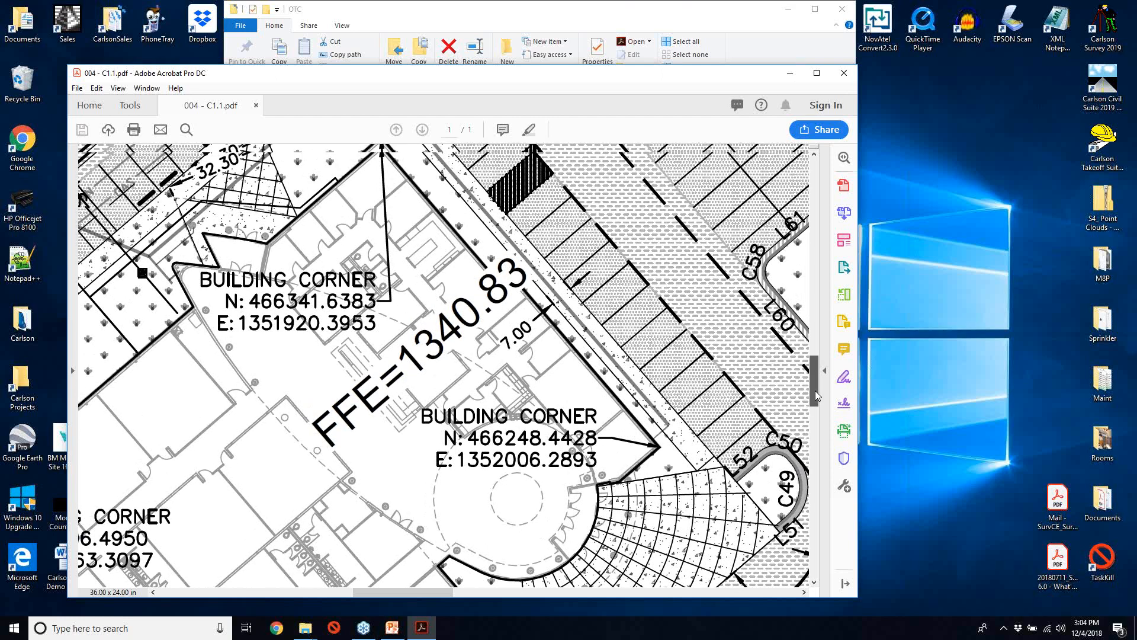
pyautogui.scroll(3, 814, 390)
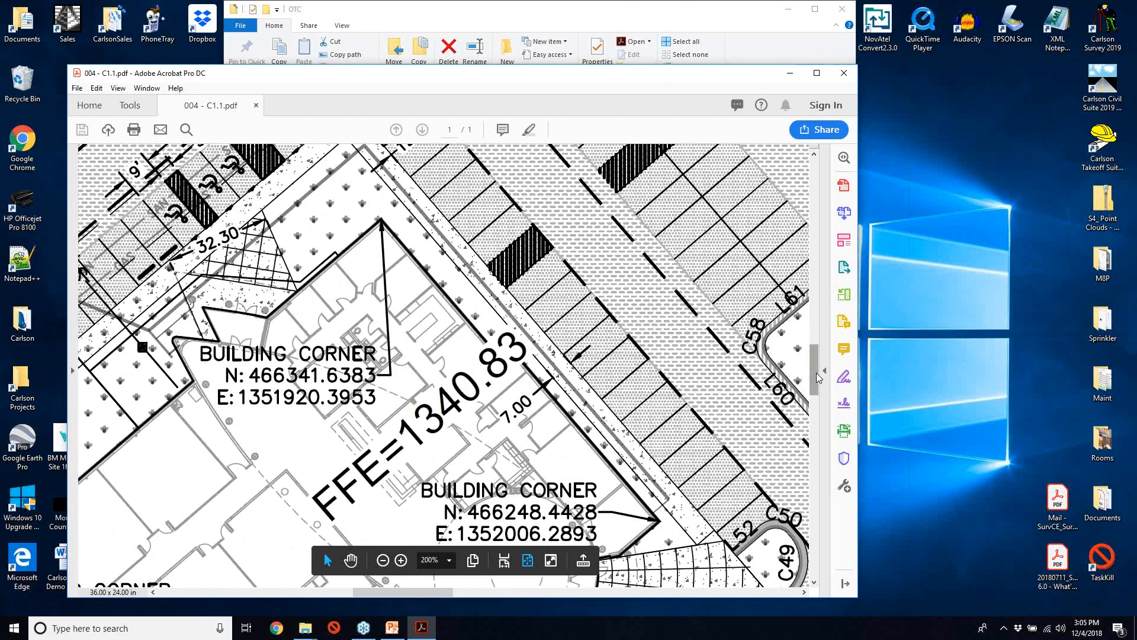
pyautogui.moveTo(816, 372); pyautogui.dragTo(816, 374)
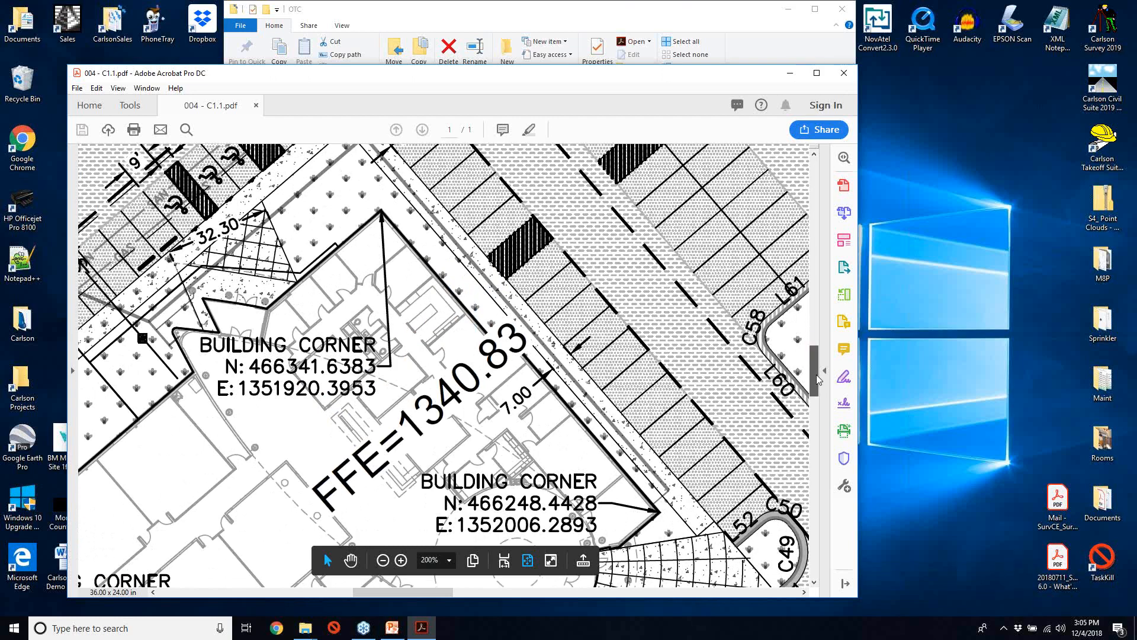
pyautogui.moveTo(816, 374); pyautogui.dragTo(806, 481)
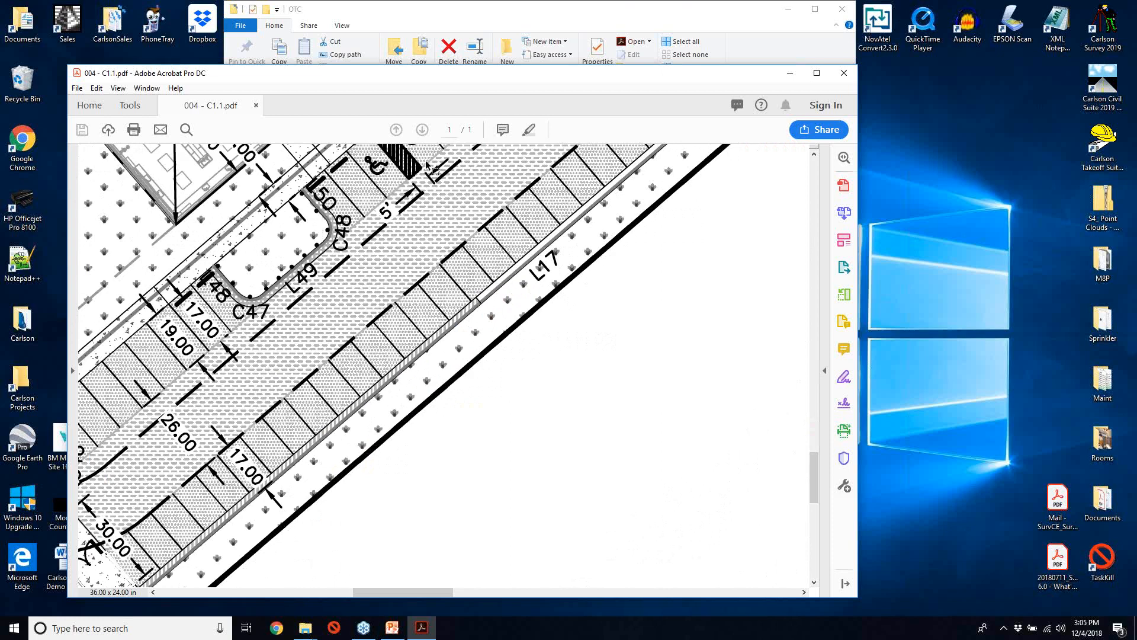
pyautogui.click(844, 74)
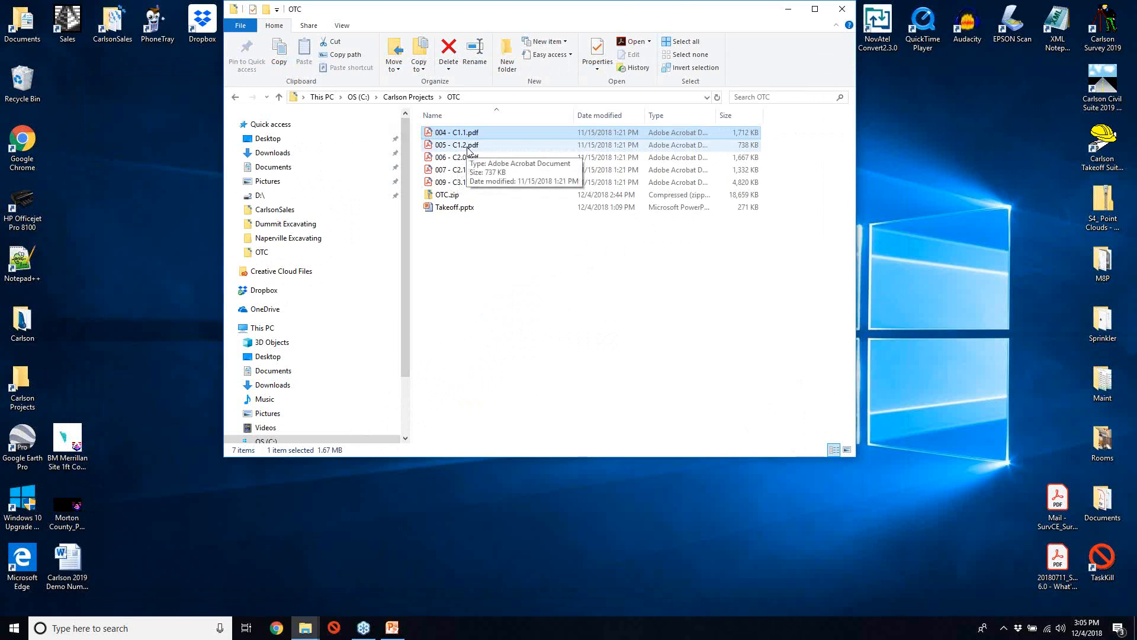
# - Open 005 - C1.2.pdf at 150% zoom and read the general demolition and removal notes
pyautogui.click(468, 149)
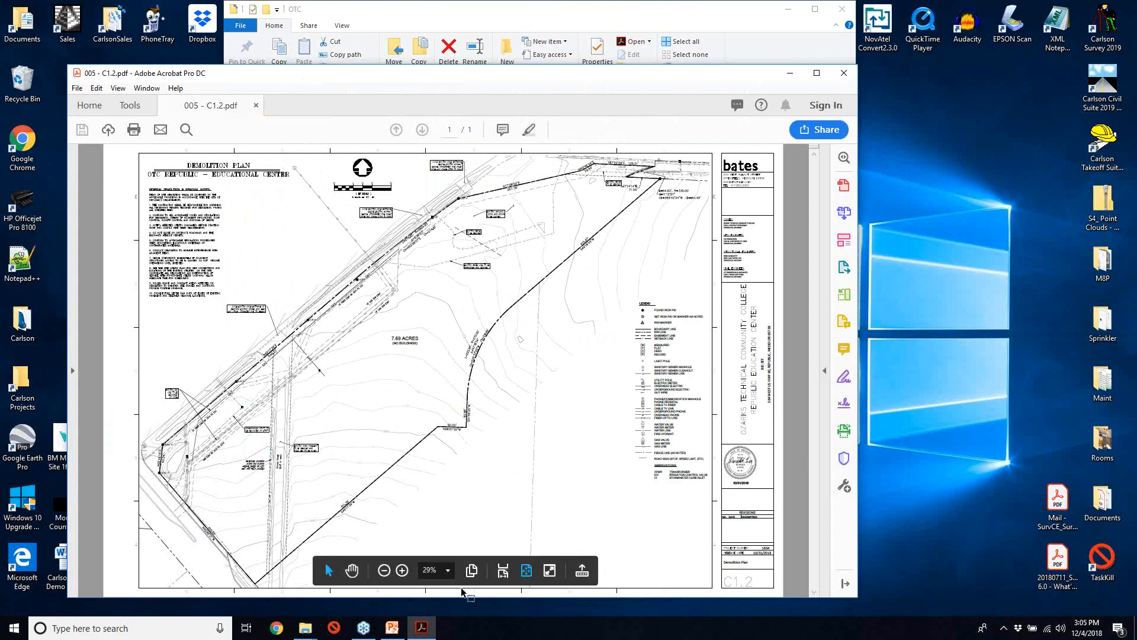
pyautogui.click(453, 573)
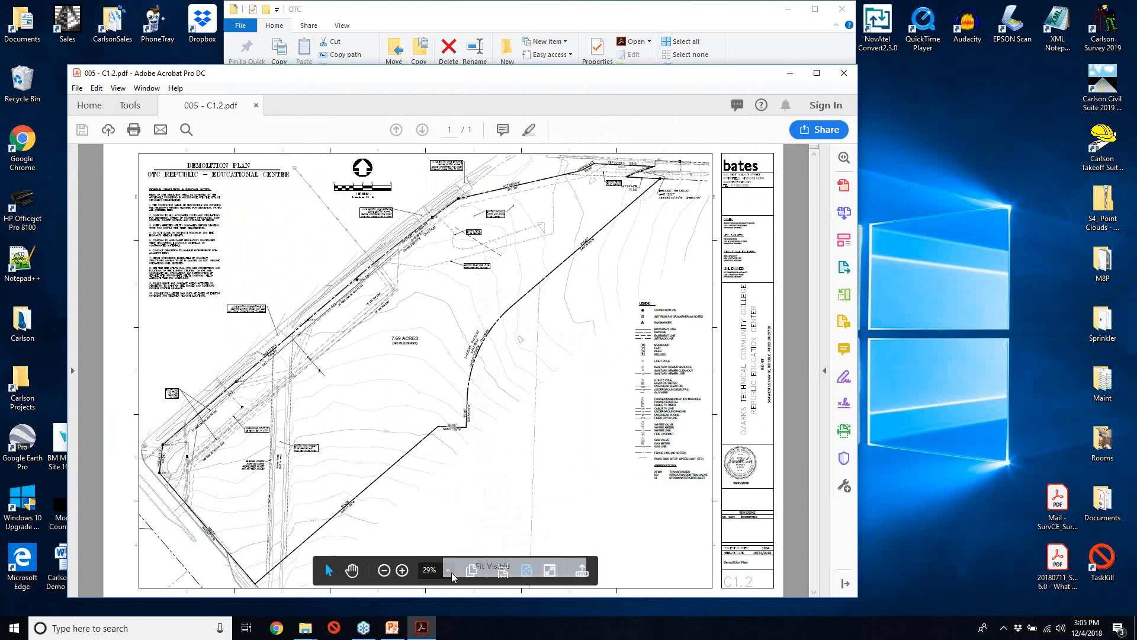
pyautogui.click(450, 562)
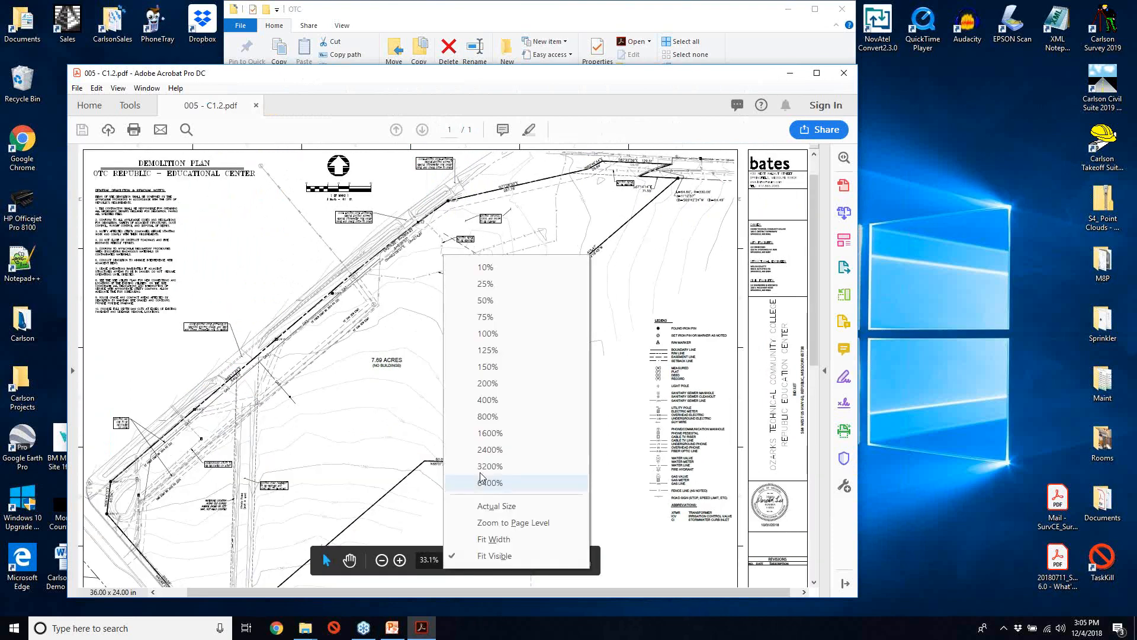
pyautogui.click(500, 369)
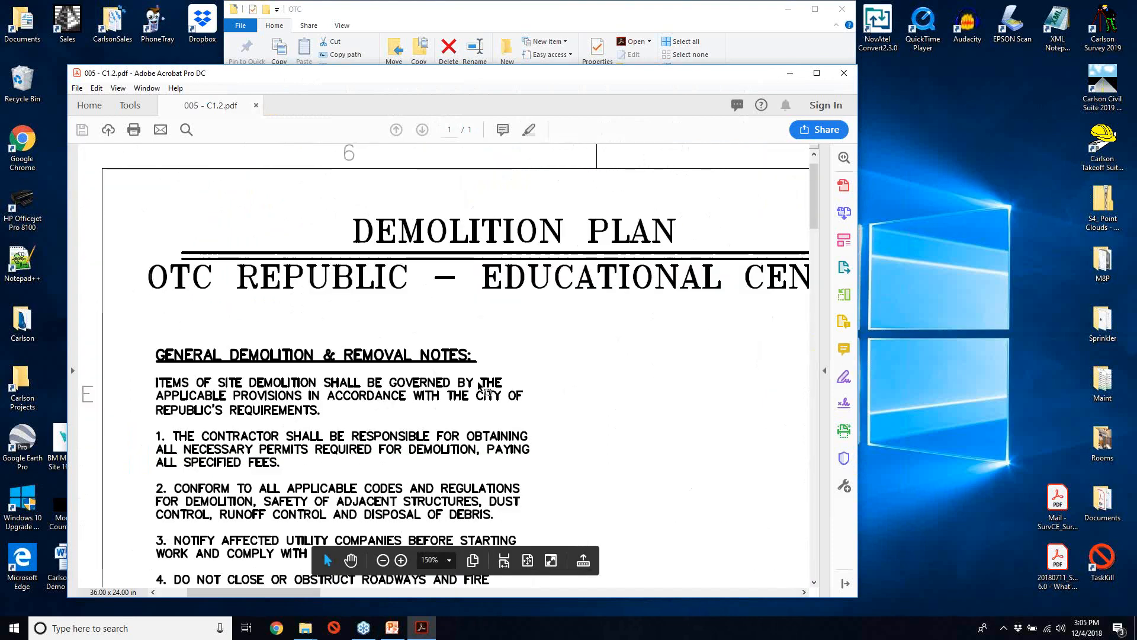
pyautogui.moveTo(811, 196); pyautogui.dragTo(813, 299)
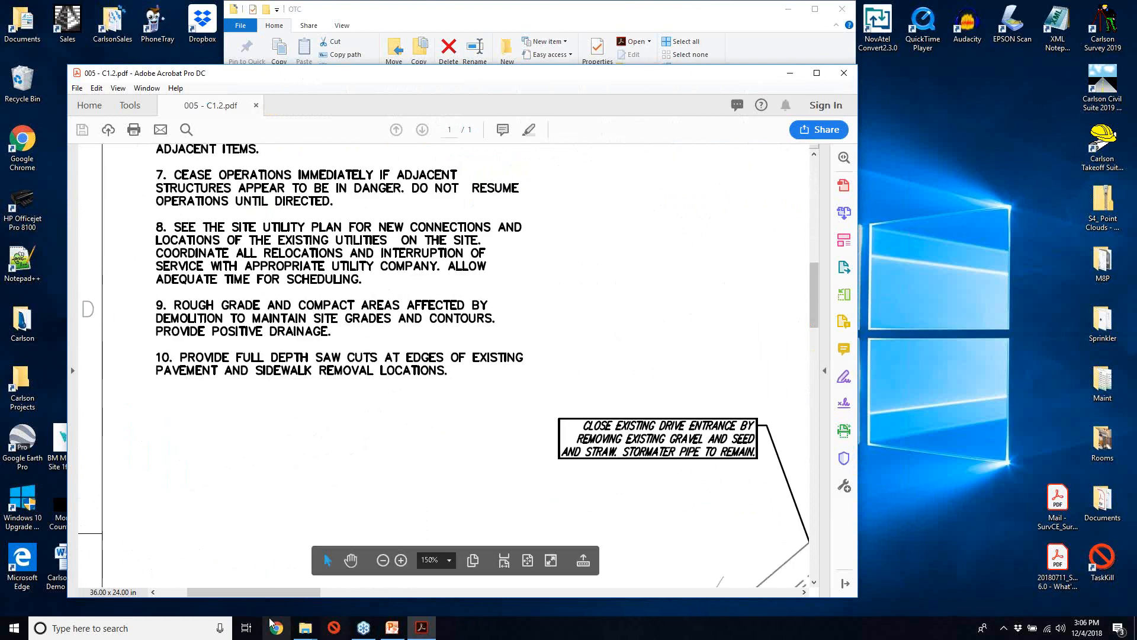
# - Examine the existing contours, utilities and Illinois Road pavement removal notes on the demolition plan, and close the file
pyautogui.moveTo(273, 592); pyautogui.dragTo(416, 591)
pyautogui.moveTo(811, 293); pyautogui.dragTo(811, 396)
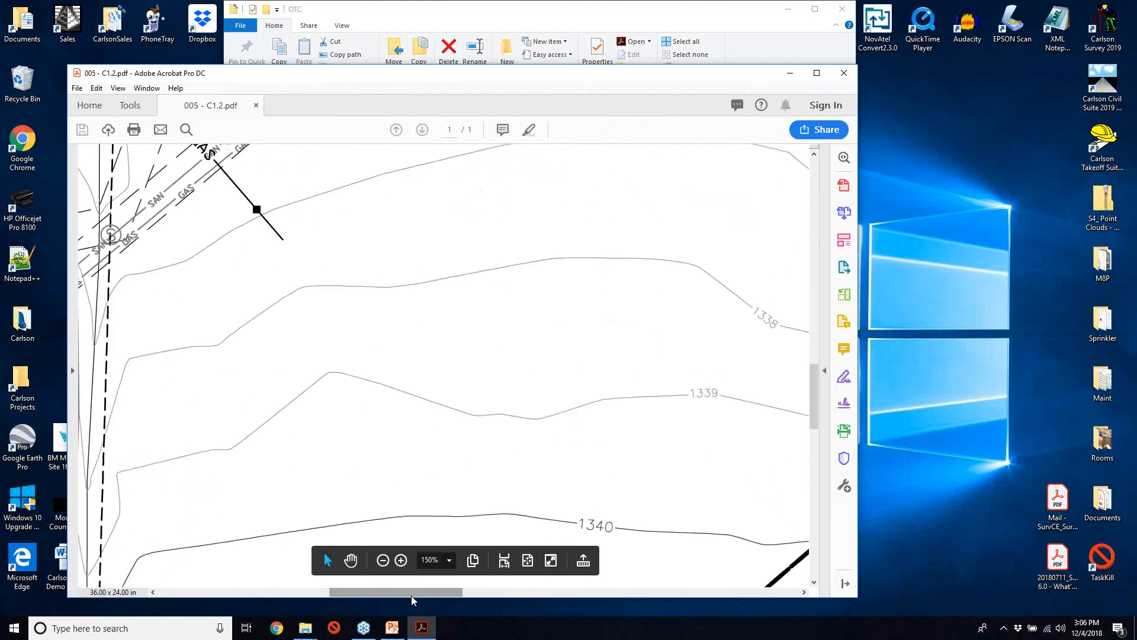
pyautogui.moveTo(411, 595); pyautogui.dragTo(373, 596)
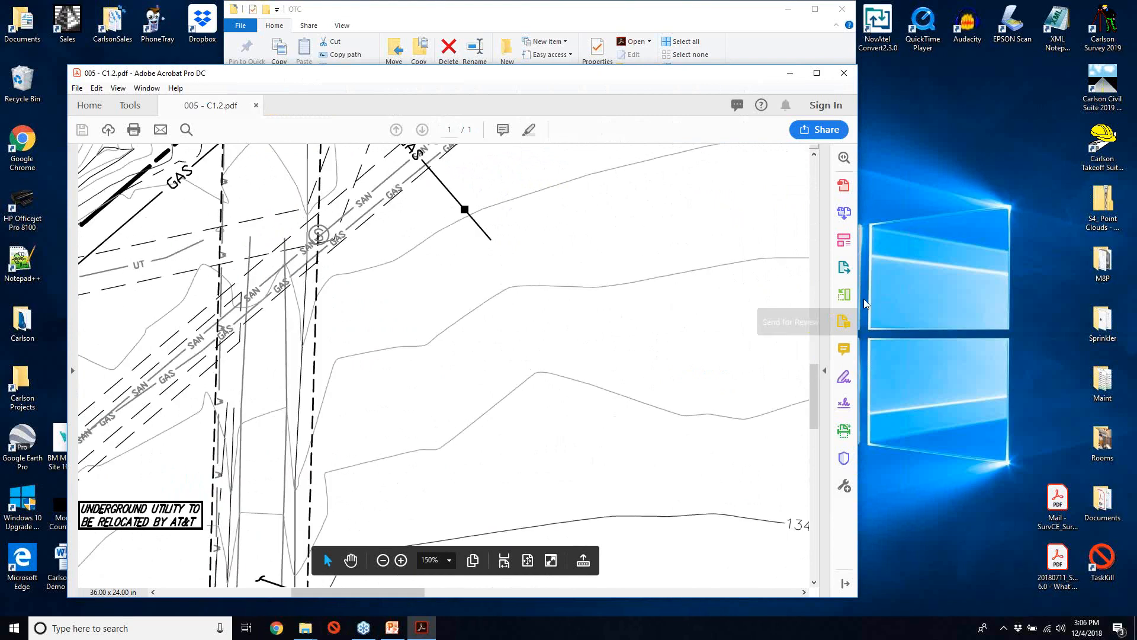
pyautogui.scroll(-3, 806, 430)
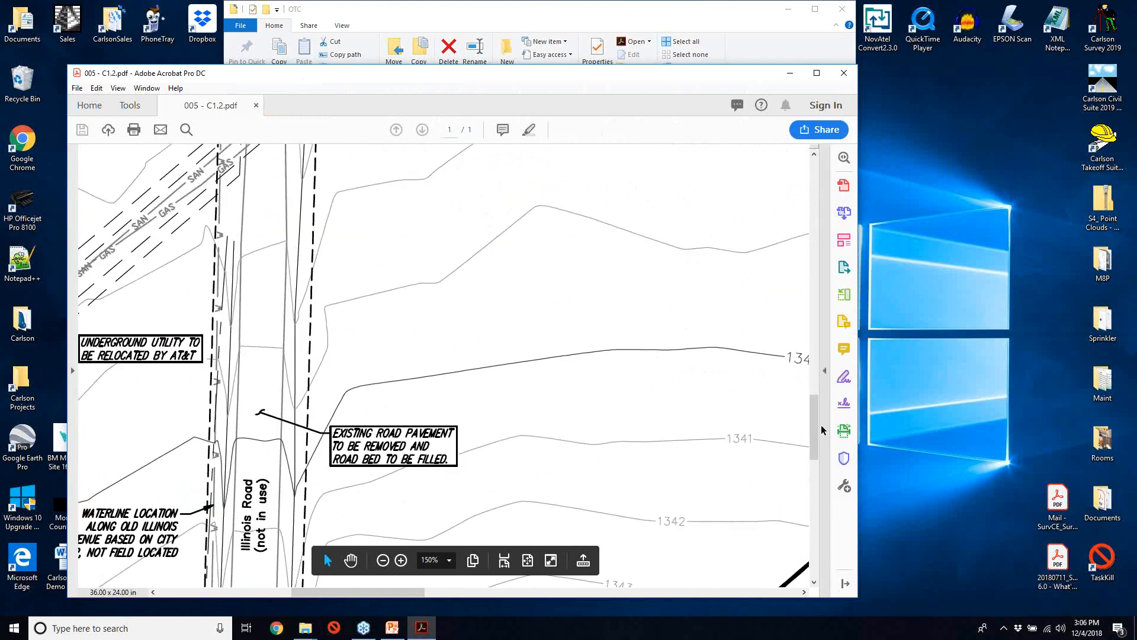
pyautogui.scroll(-1, 815, 433)
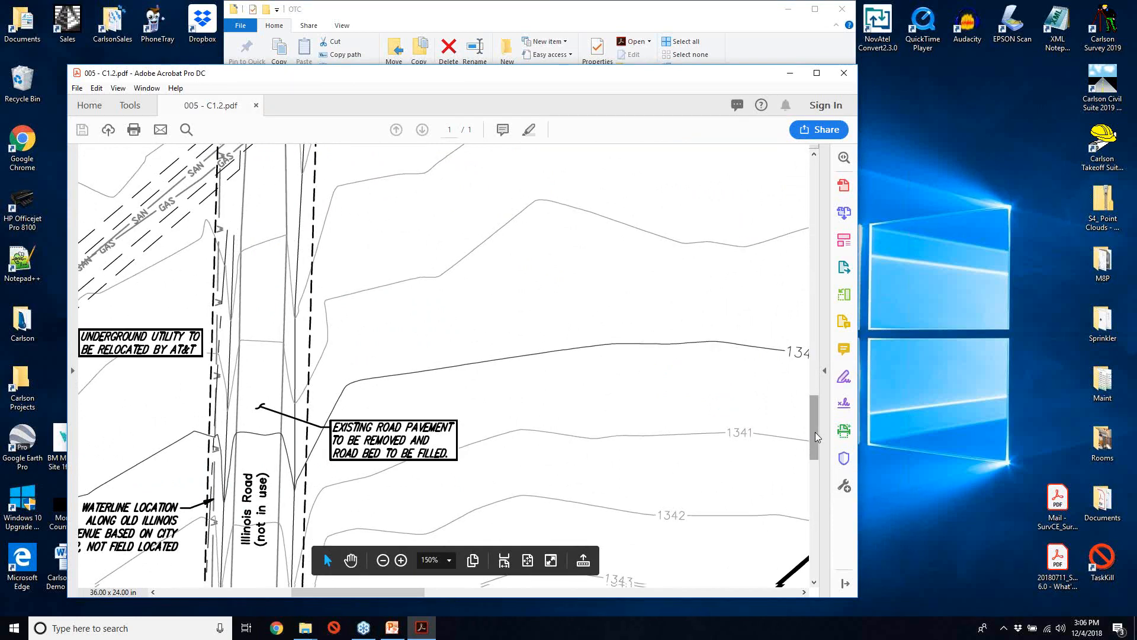
pyautogui.moveTo(815, 432); pyautogui.dragTo(814, 454)
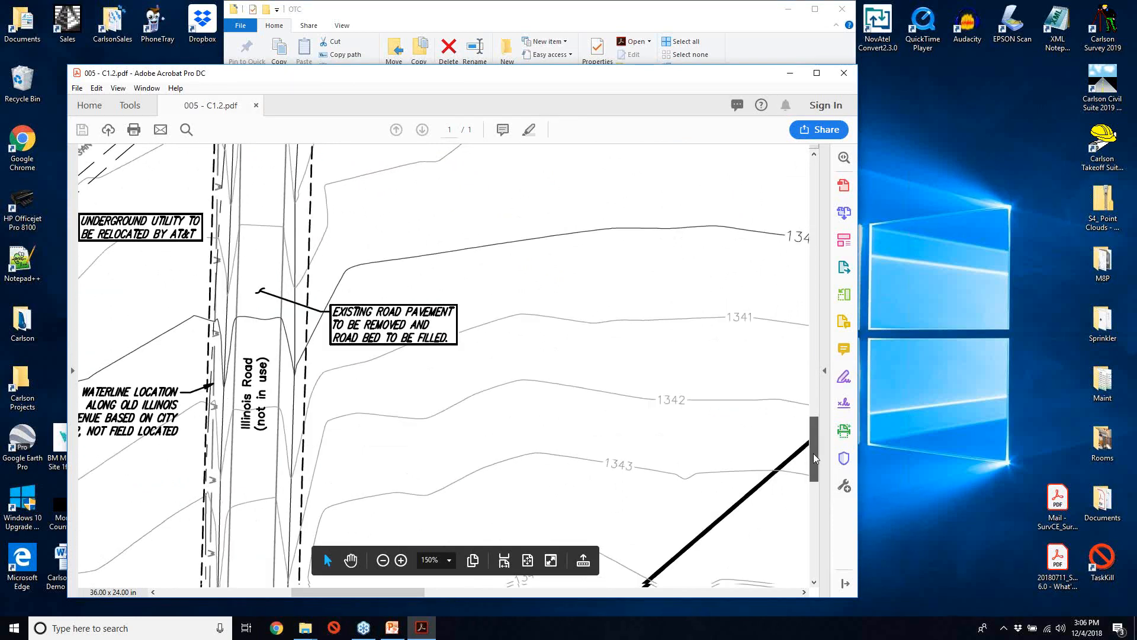
pyautogui.scroll(-3, 814, 456)
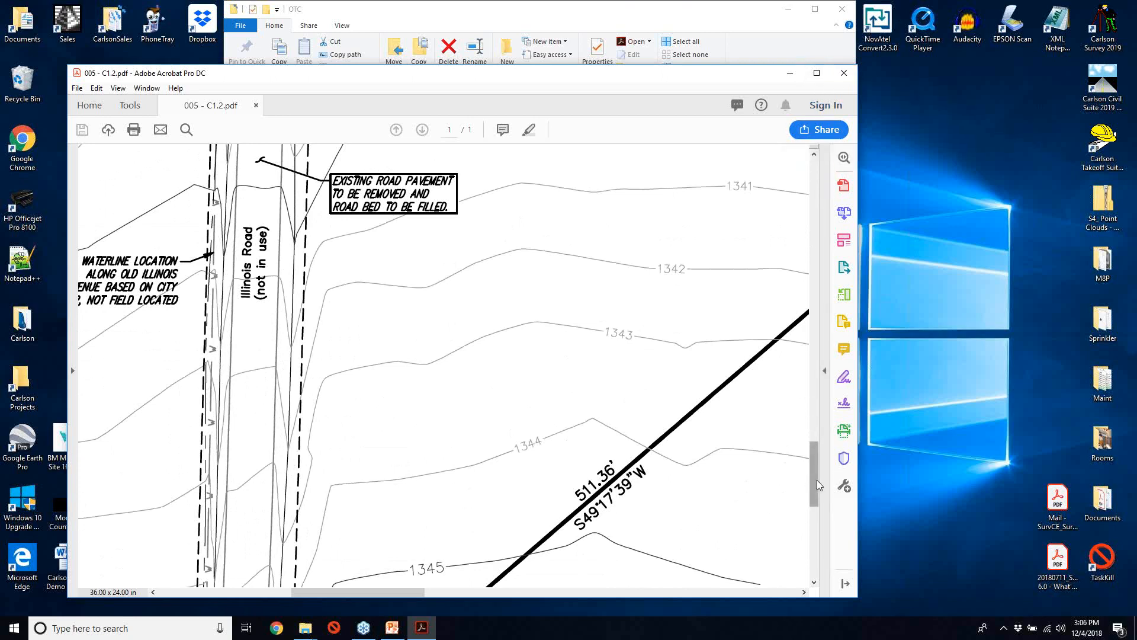
pyautogui.scroll(1, 817, 478)
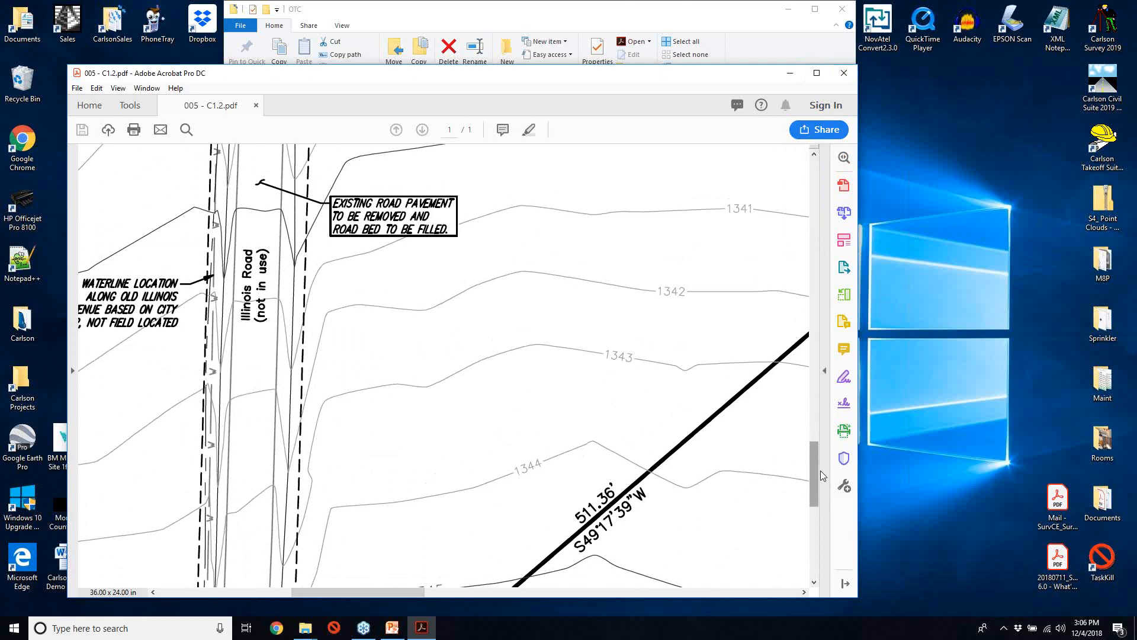
pyautogui.moveTo(821, 472); pyautogui.dragTo(835, 201)
pyautogui.click(842, 76)
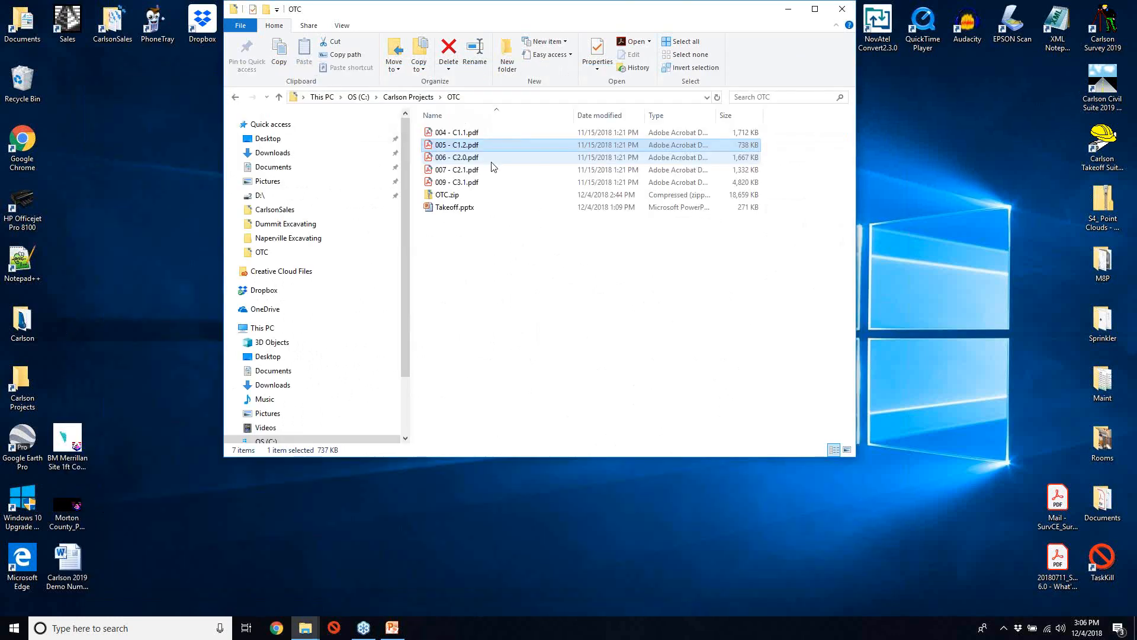
# - Open the grading plan 006 - C2.0.pdf at 200% zoom to view its abbreviations list
pyautogui.doubleClick(478, 157)
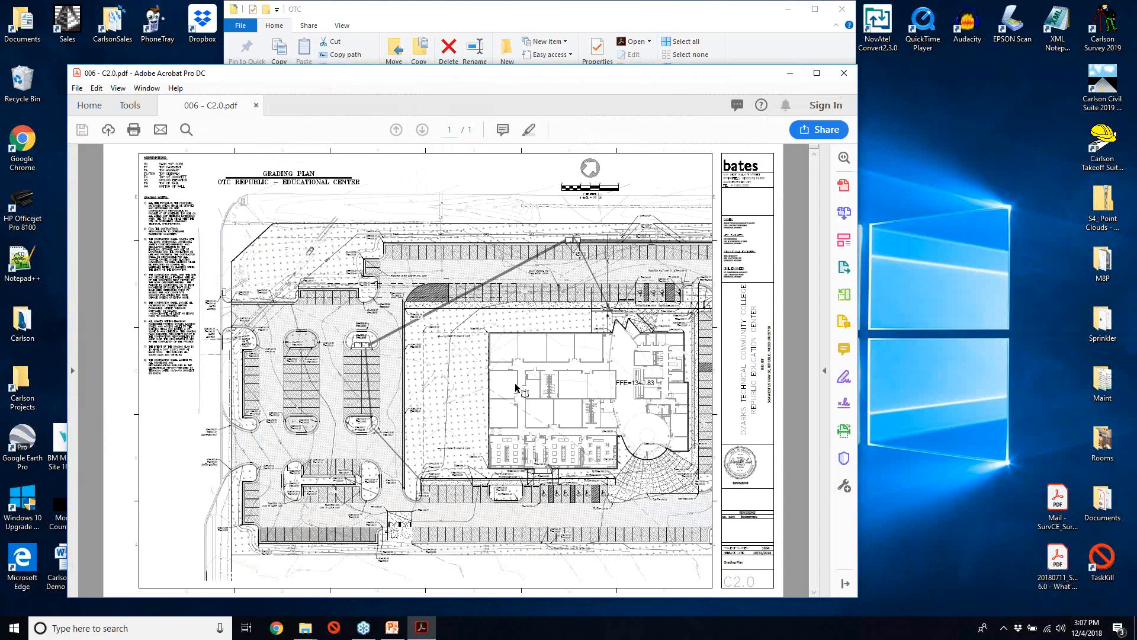
pyautogui.moveTo(378, 568)
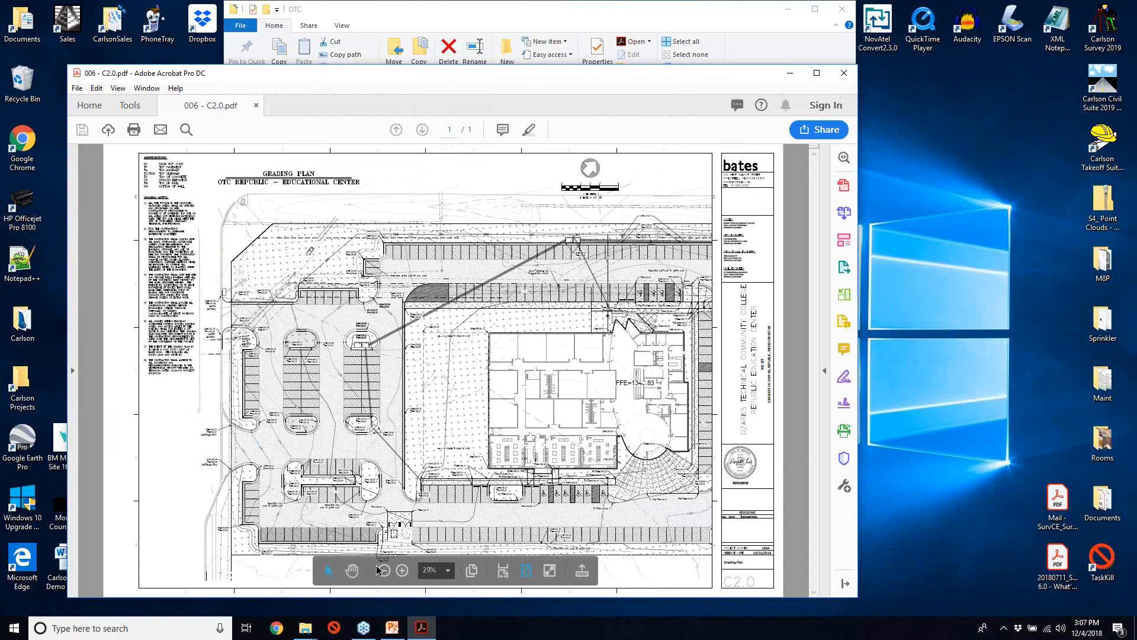
pyautogui.click(449, 578)
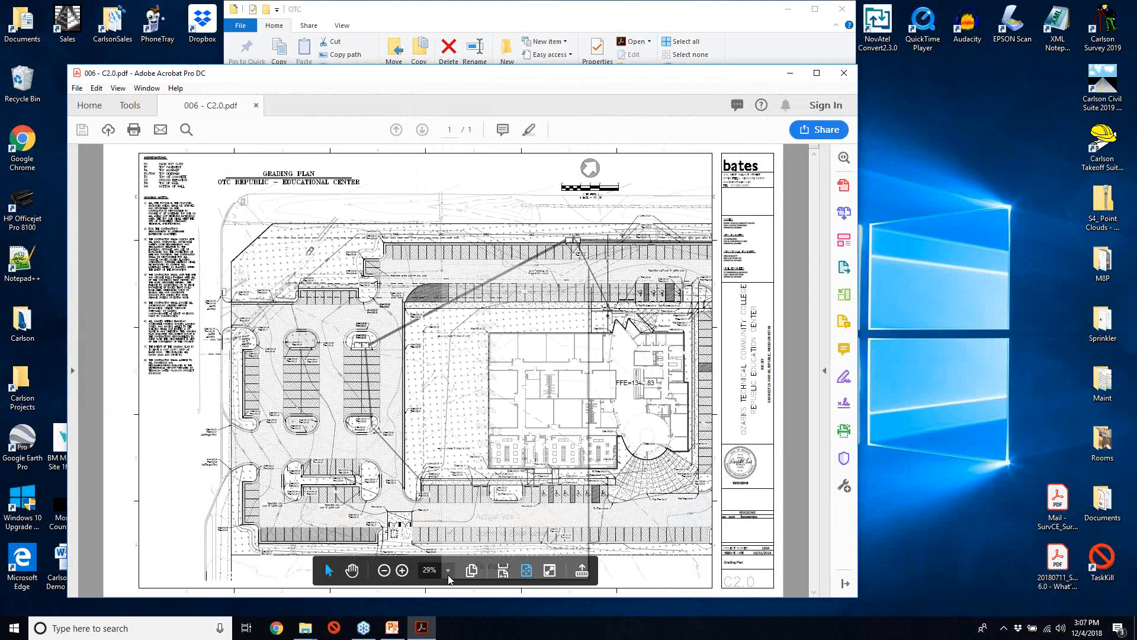
pyautogui.click(486, 393)
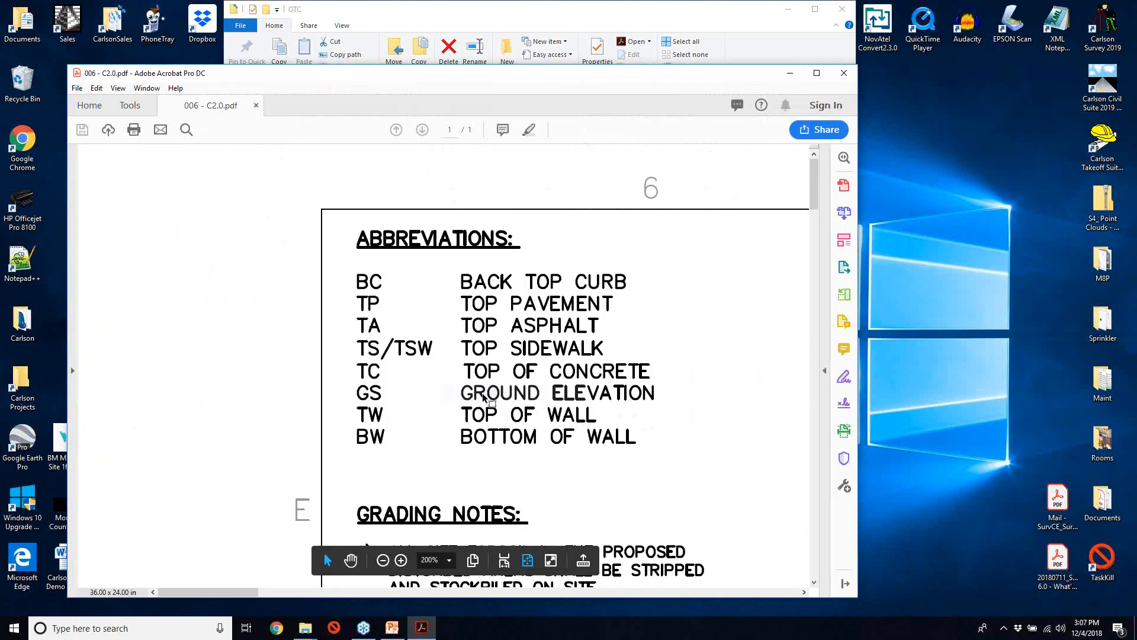
# - Examine the grading plan's graphic scale, the existing contours below it and the curb and pavement elevations at the northern parking edge
pyautogui.click(347, 592)
pyautogui.moveTo(294, 597); pyautogui.dragTo(637, 606)
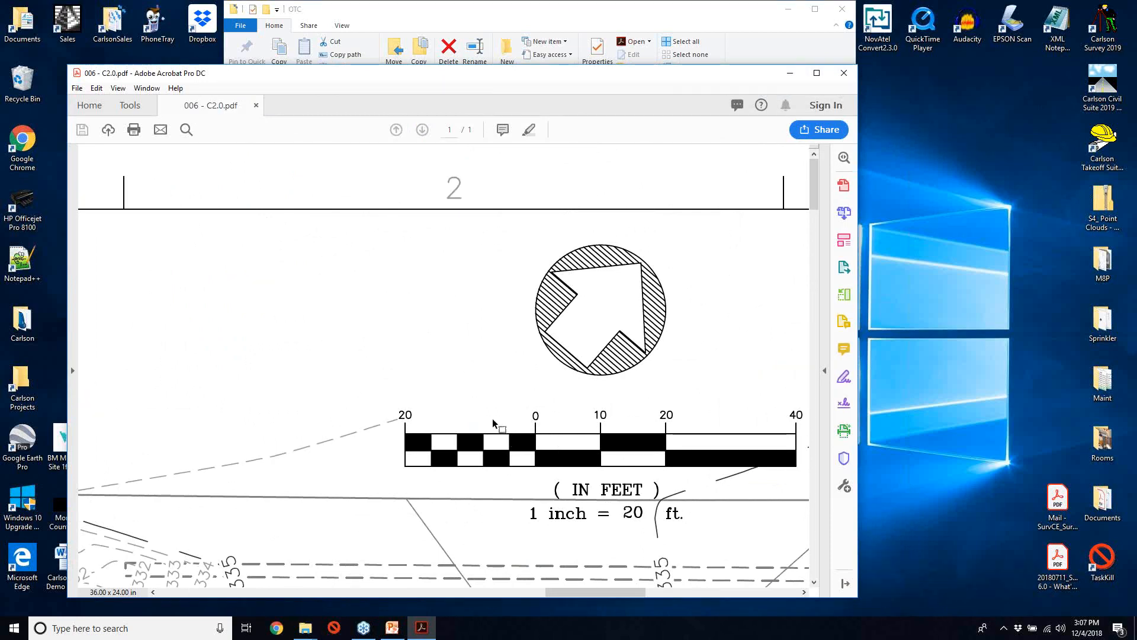
pyautogui.scroll(-1, 492, 418)
pyautogui.scroll(-2, 492, 418)
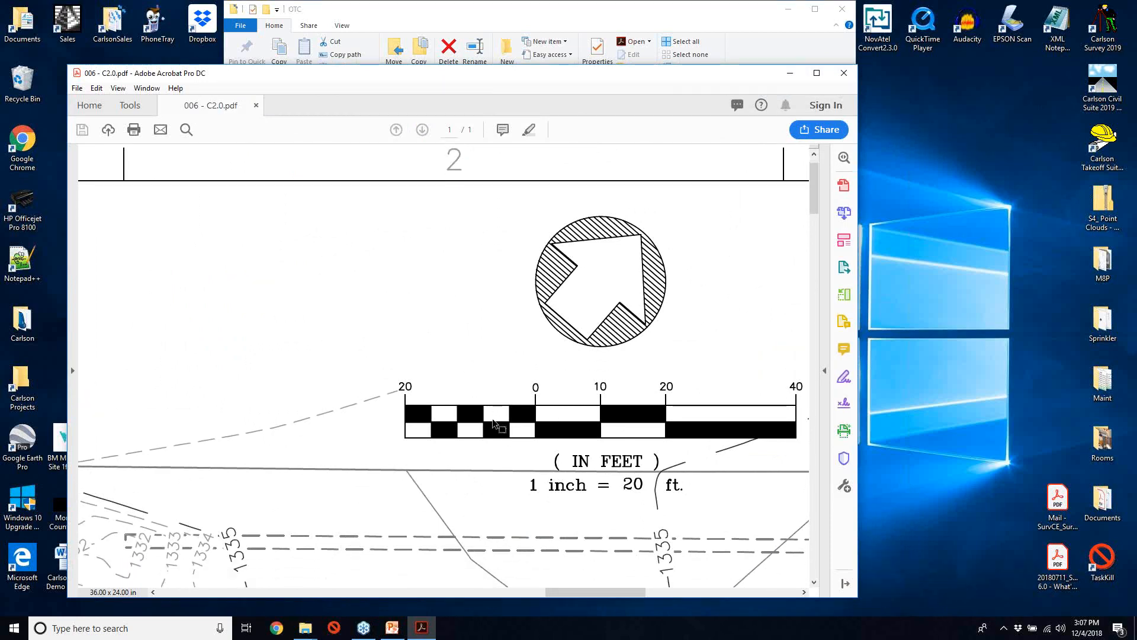
pyautogui.scroll(-3, 500, 421)
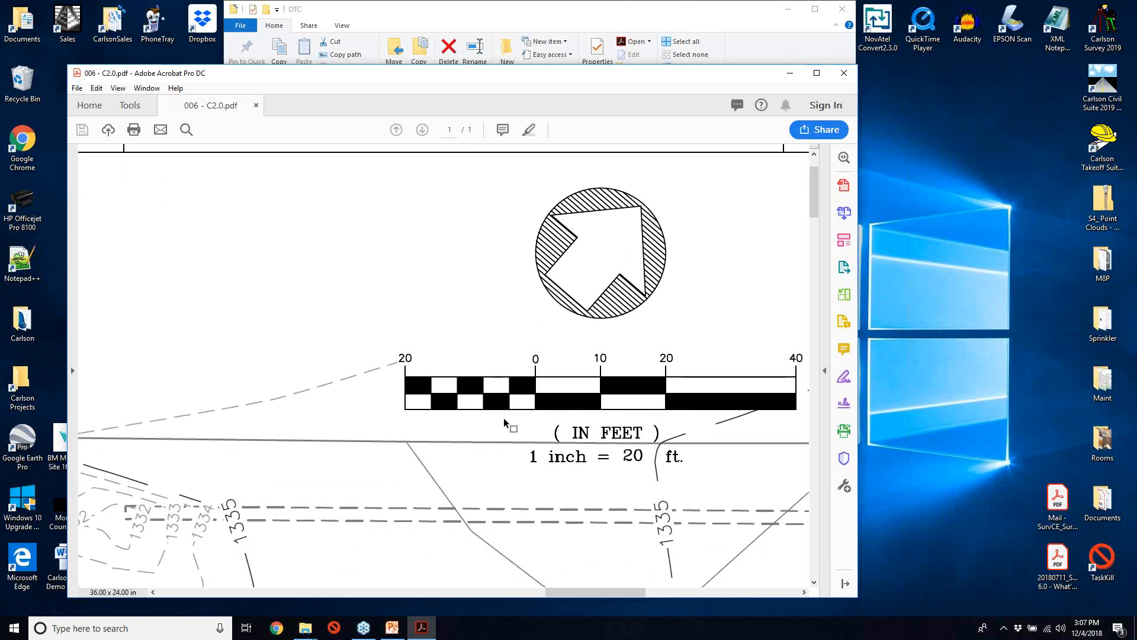
pyautogui.scroll(-3, 505, 422)
pyautogui.scroll(-3, 505, 422)
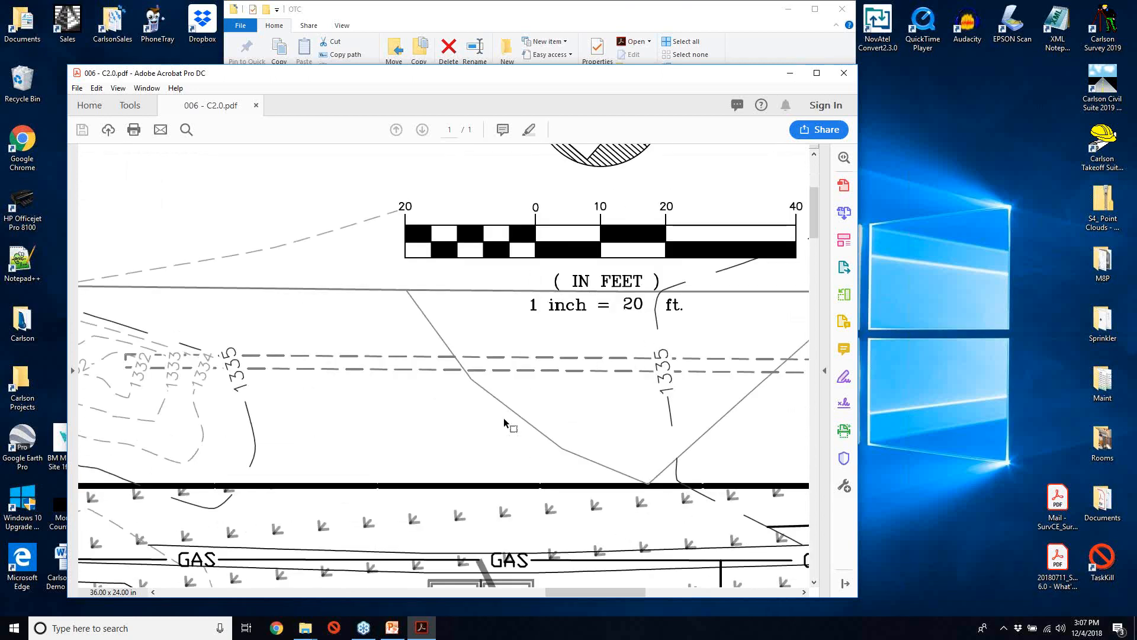
pyautogui.scroll(-3, 505, 422)
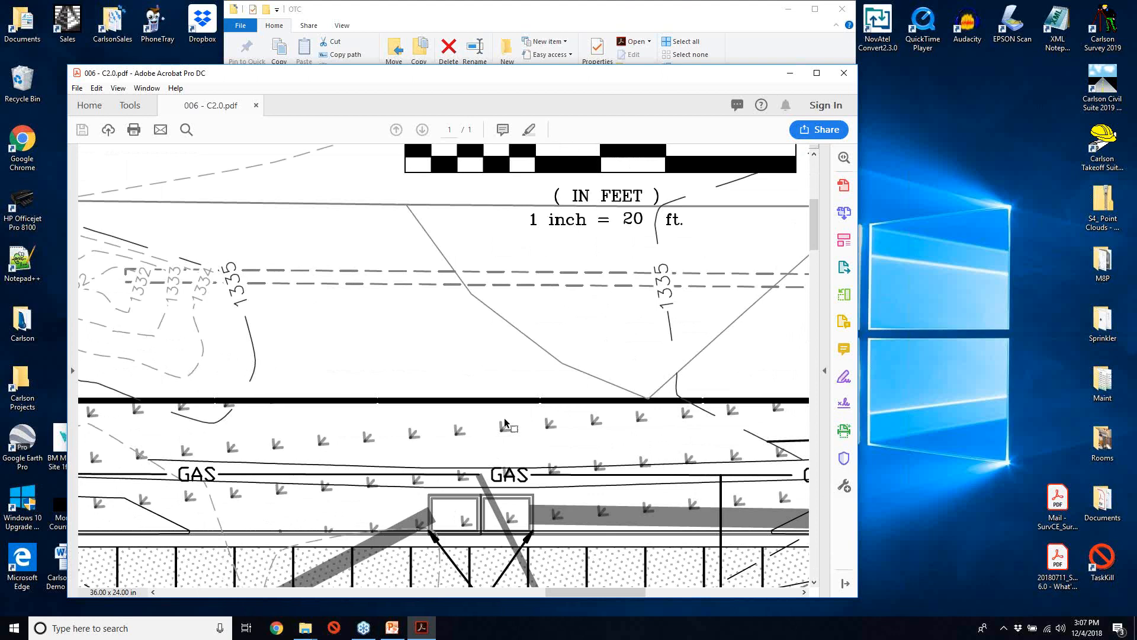
pyautogui.scroll(-2, 505, 422)
pyautogui.scroll(-2, 505, 422)
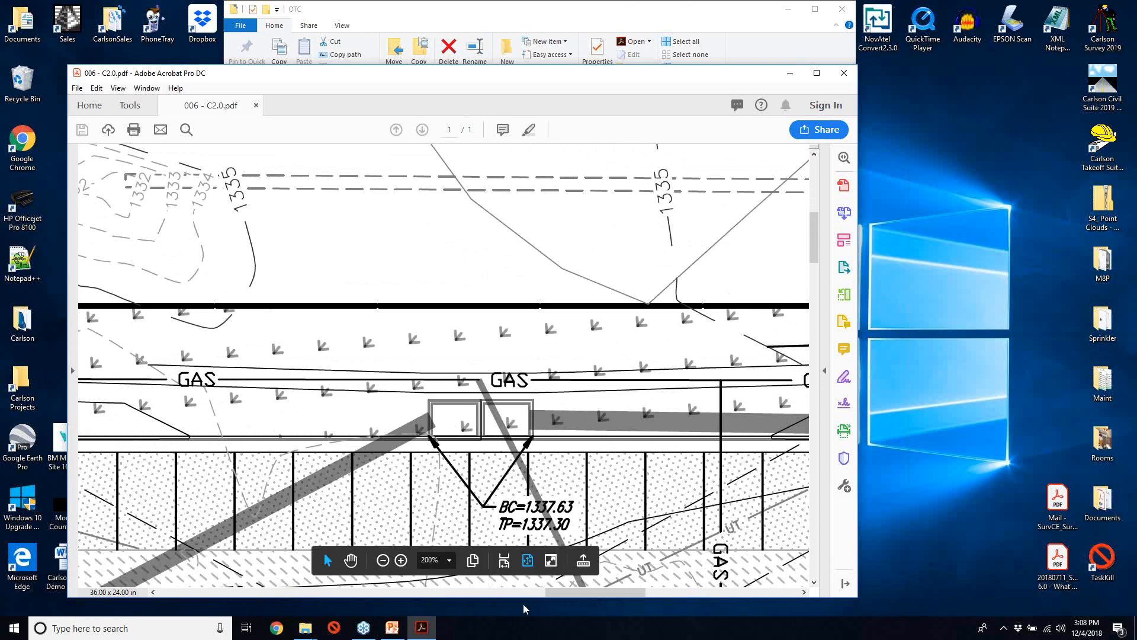
# - Examine the spot elevations around the parking, building and entrance plaza at 100% zoom, and close the grading plan
pyautogui.moveTo(590, 591); pyautogui.dragTo(678, 591)
pyautogui.click(449, 560)
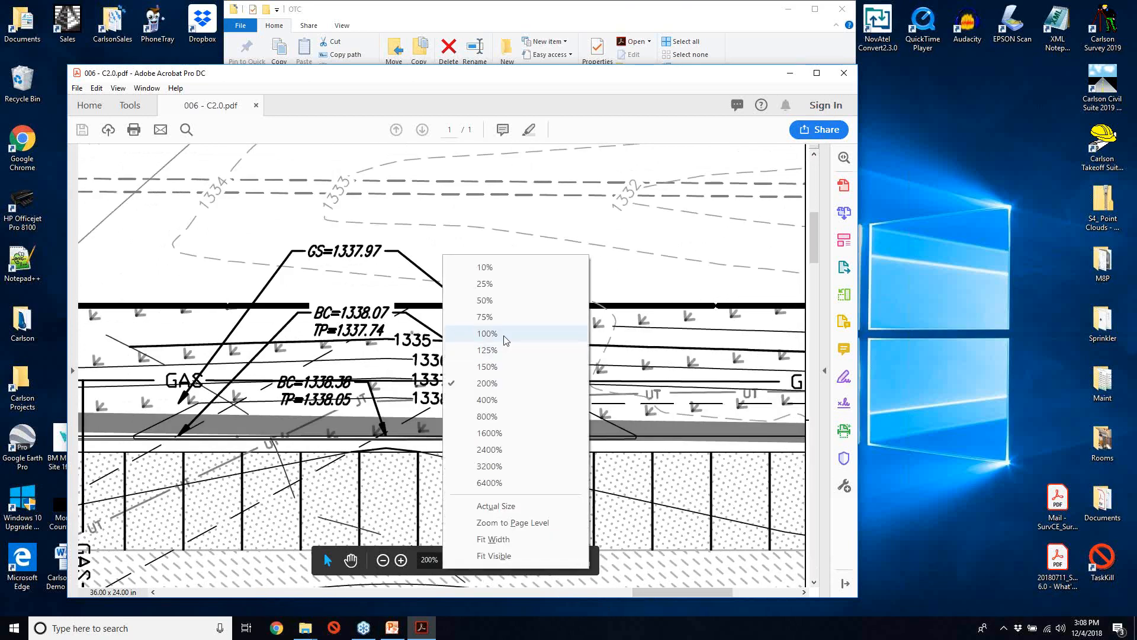
pyautogui.click(504, 333)
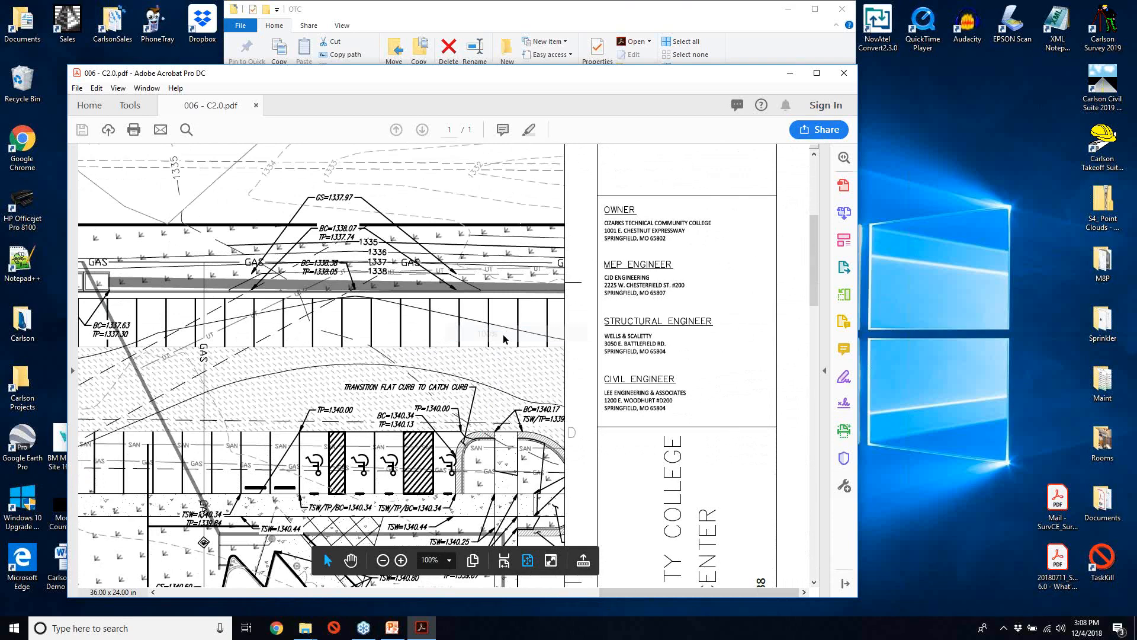
pyautogui.moveTo(813, 250); pyautogui.dragTo(813, 437)
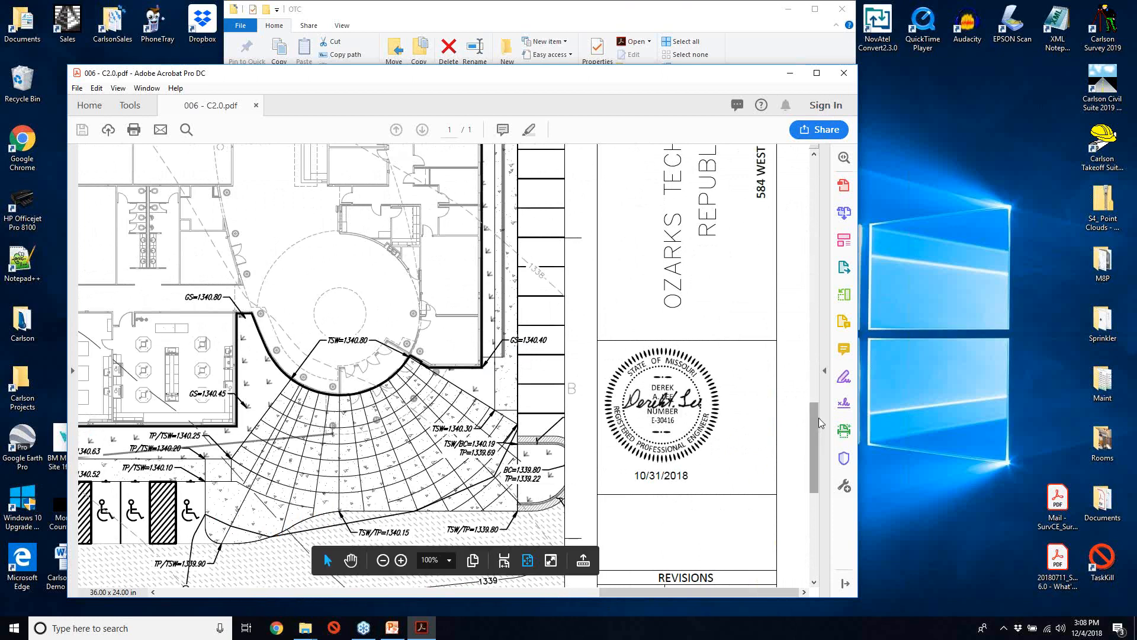
pyautogui.moveTo(819, 417); pyautogui.dragTo(818, 320)
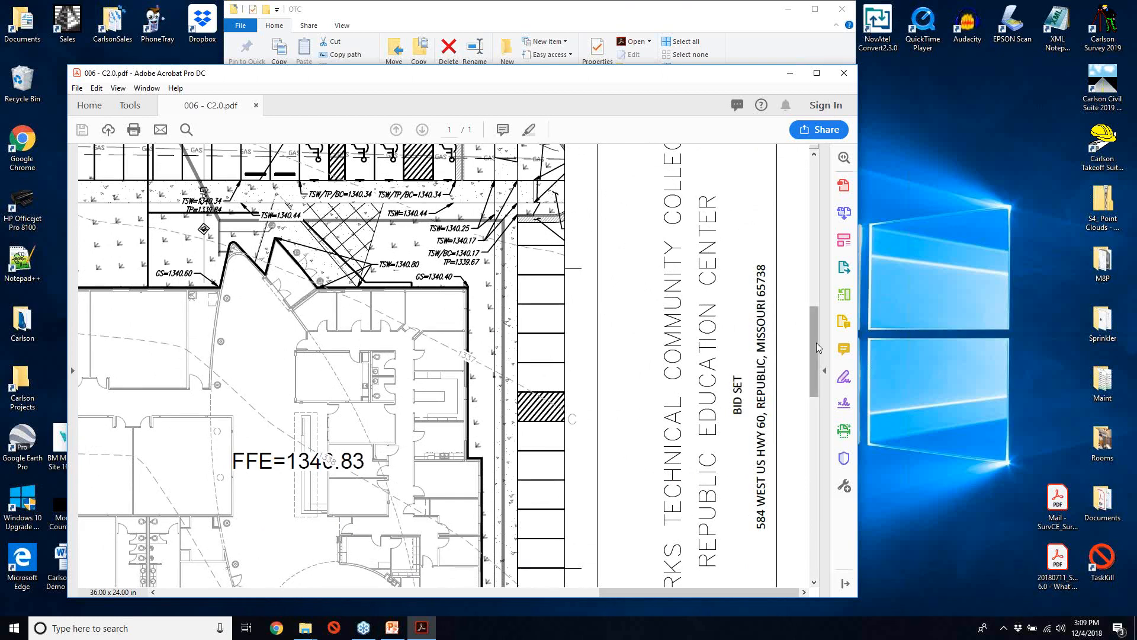
pyautogui.moveTo(816, 347); pyautogui.dragTo(811, 433)
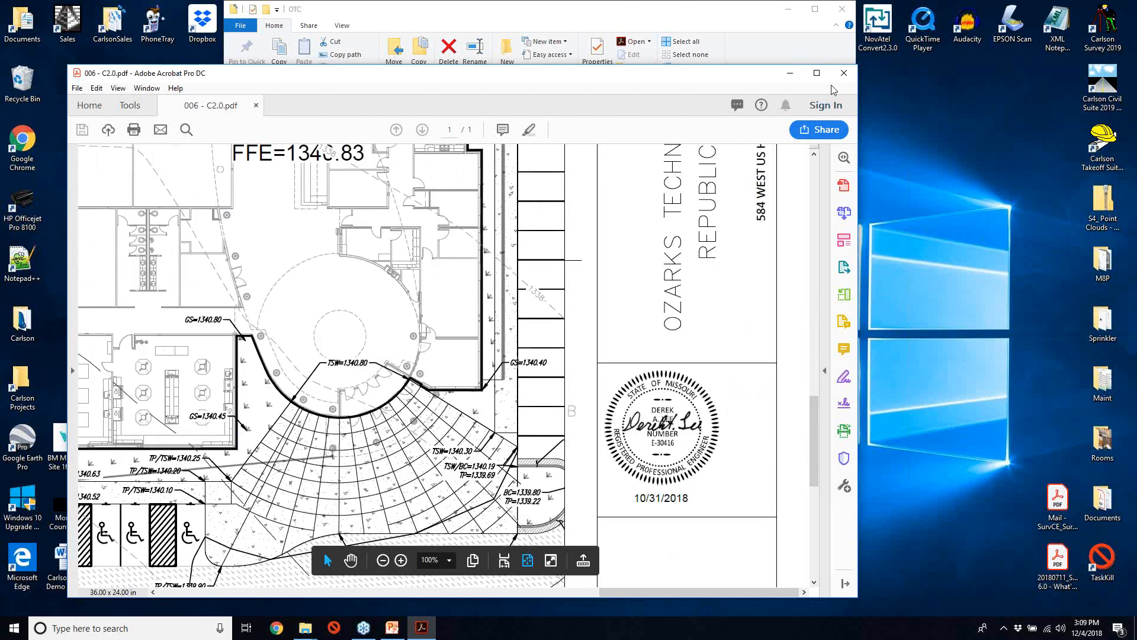
pyautogui.click(846, 76)
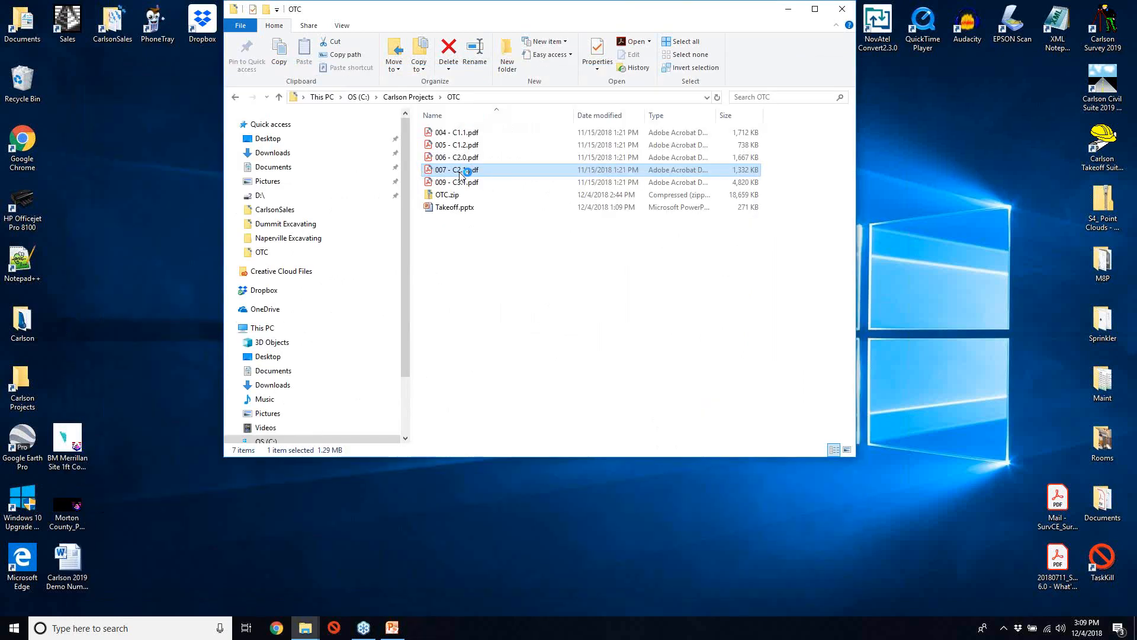
# - Open 007 - C2.1.pdf, review the eastern grading sheet as a whole and close the file
pyautogui.doubleClick(460, 170)
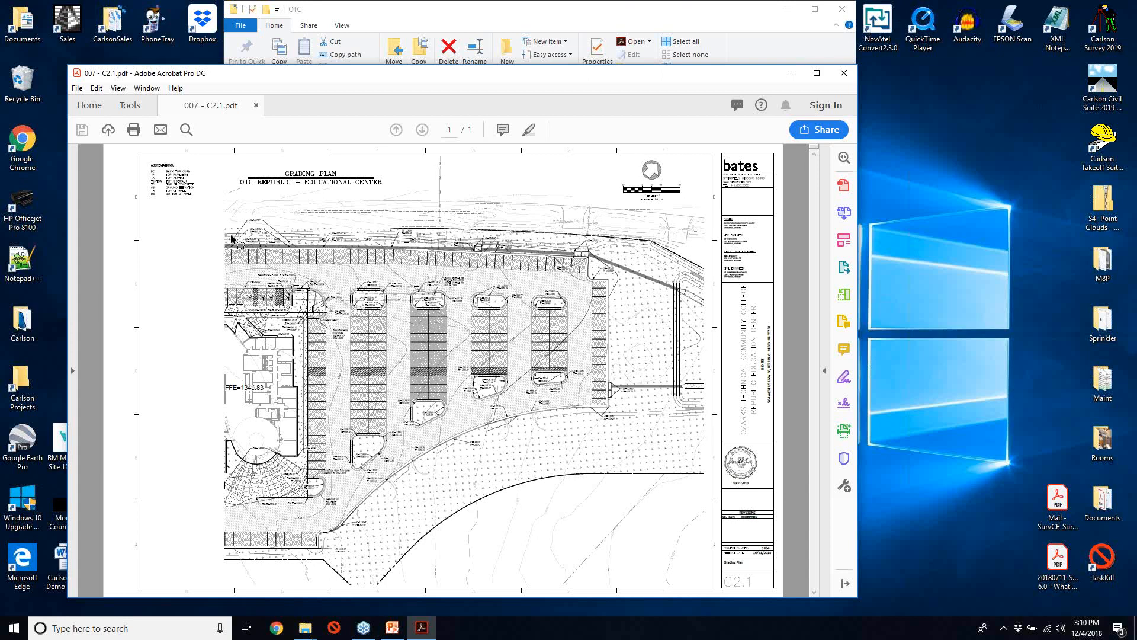
pyautogui.click(851, 77)
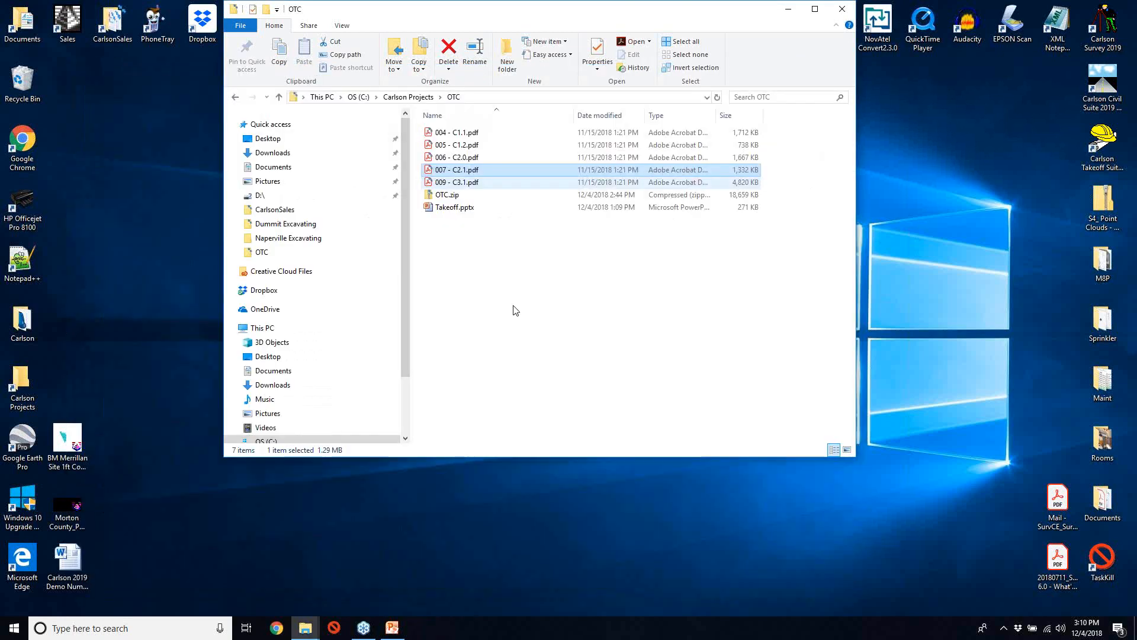
# - Launch Carlson Takeoff R10 from the Carlson shortcuts folder
pyautogui.click(309, 630)
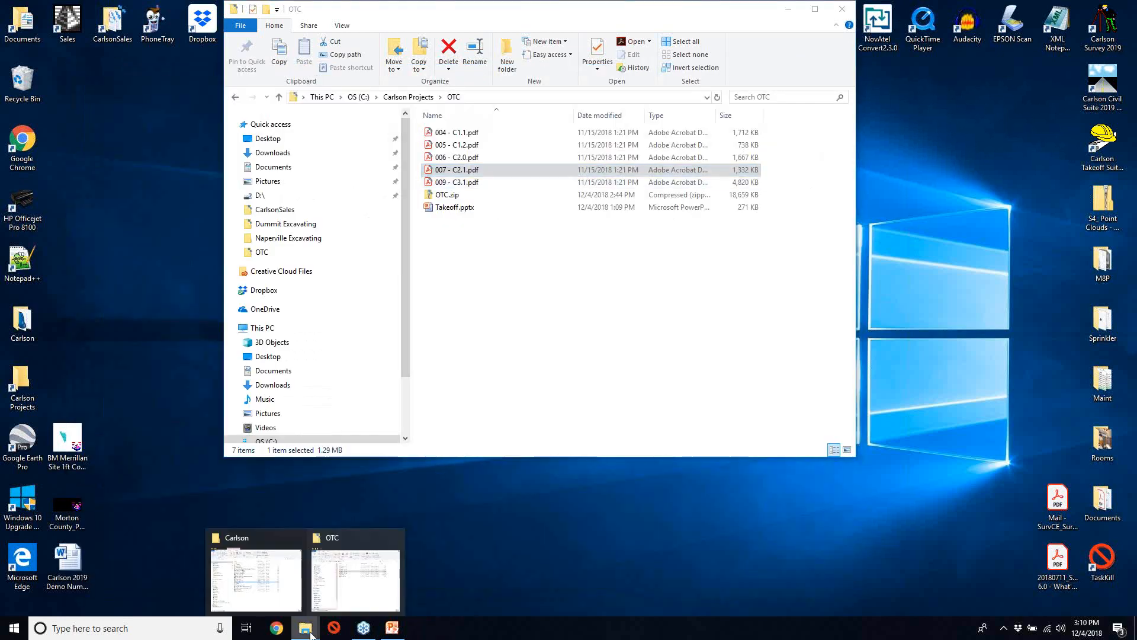
pyautogui.moveTo(276, 610)
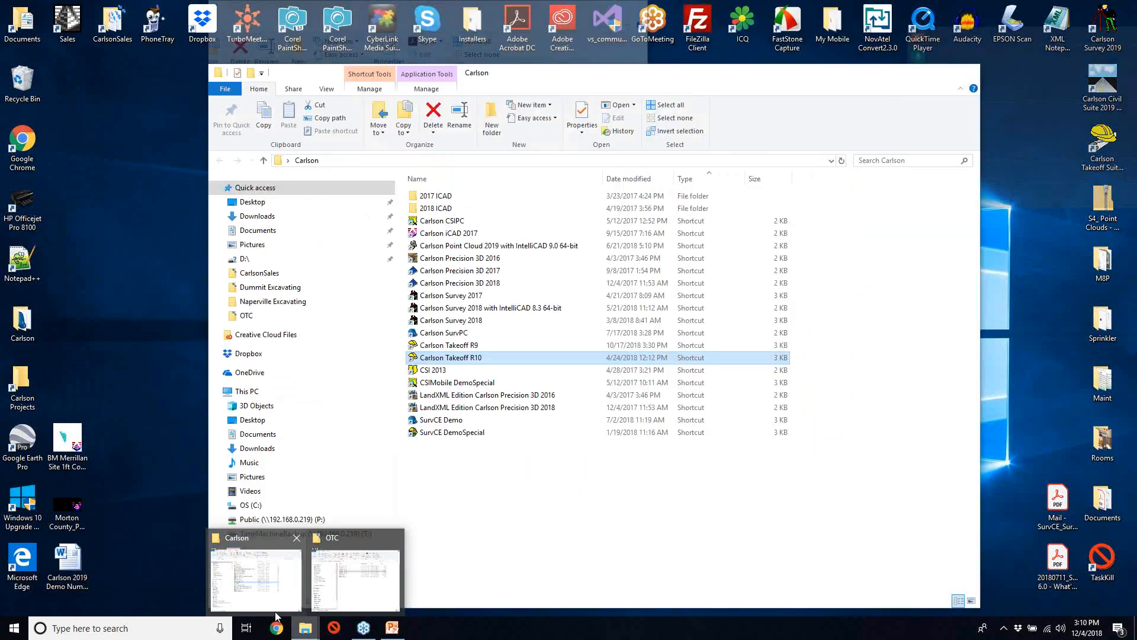
pyautogui.click(276, 592)
pyautogui.doubleClick(447, 357)
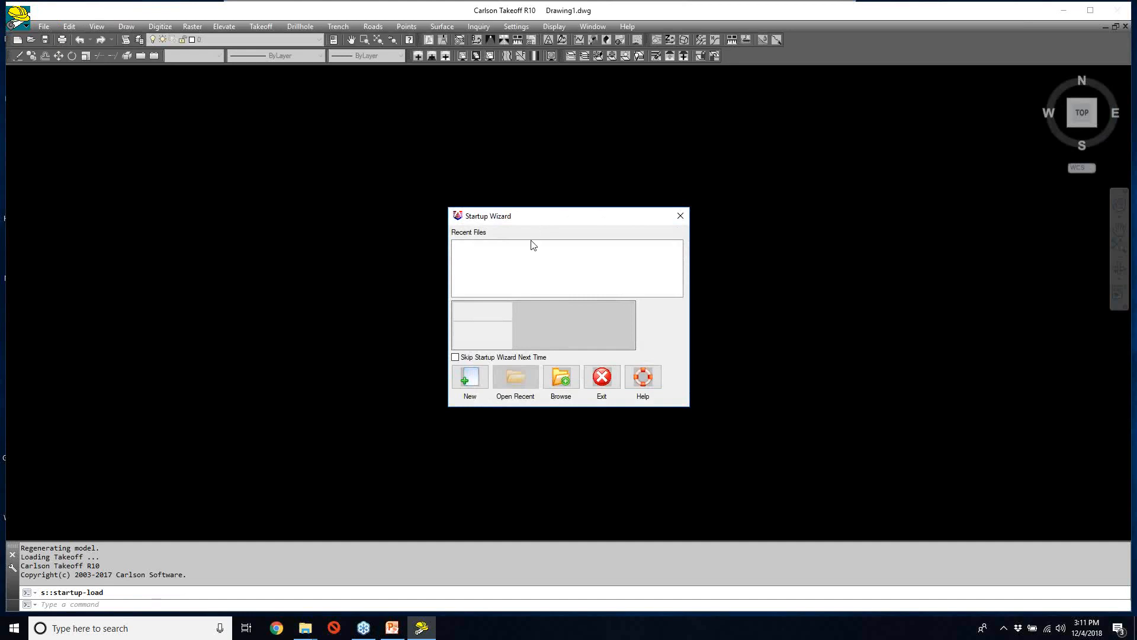
# - Check the OTC project folder's location under Carlson Projects in File Explorer and return to Carlson Takeoff
pyautogui.click(304, 631)
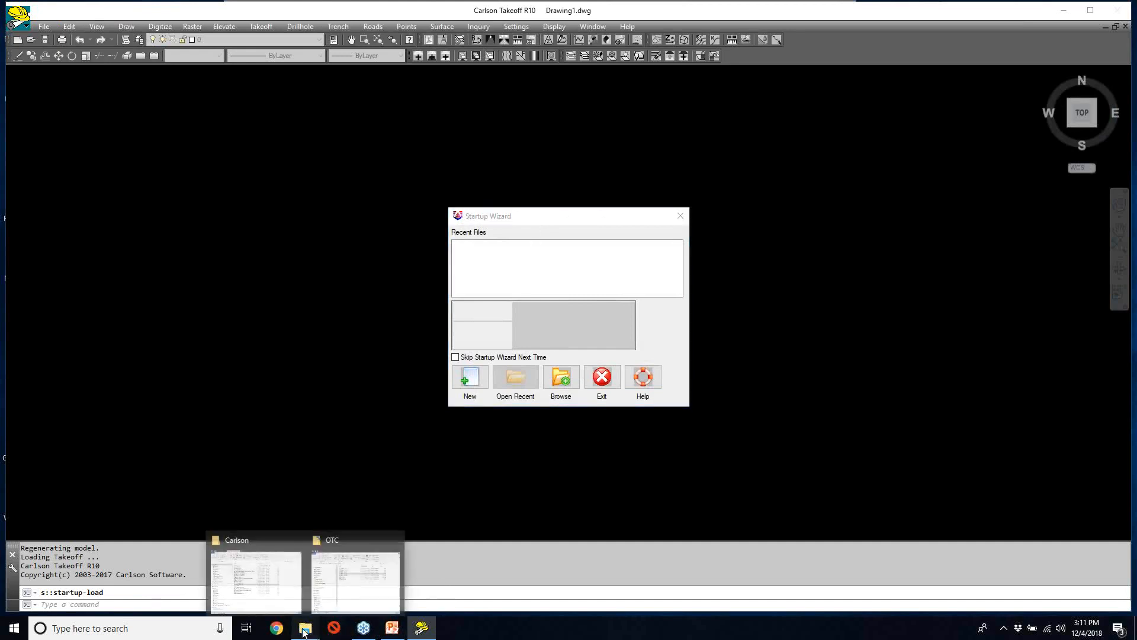
pyautogui.click(332, 602)
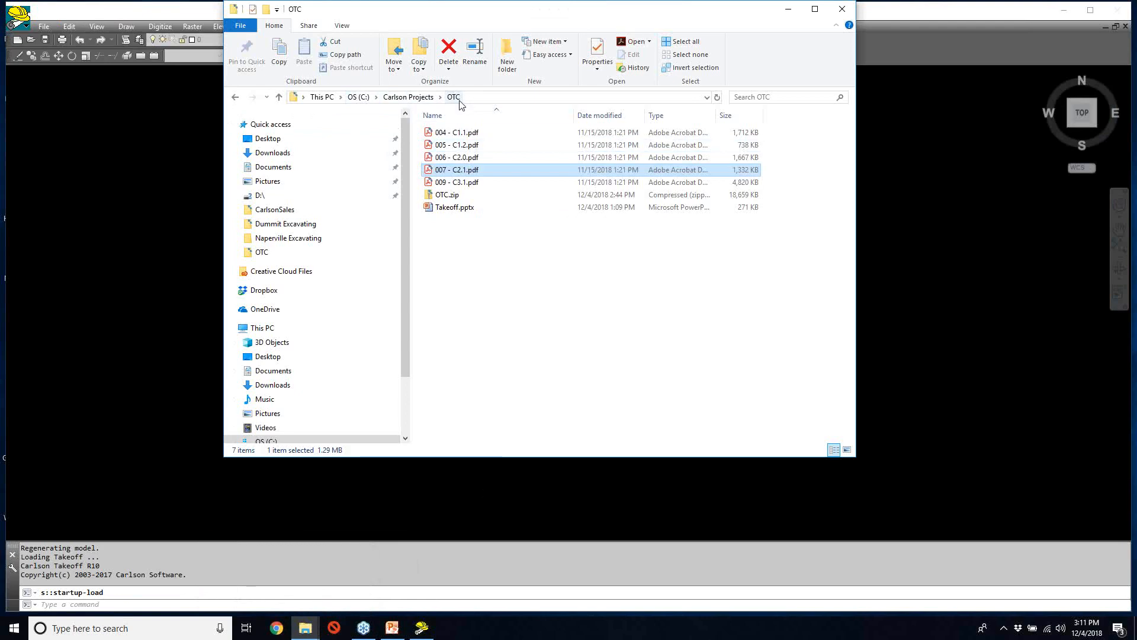
pyautogui.click(197, 16)
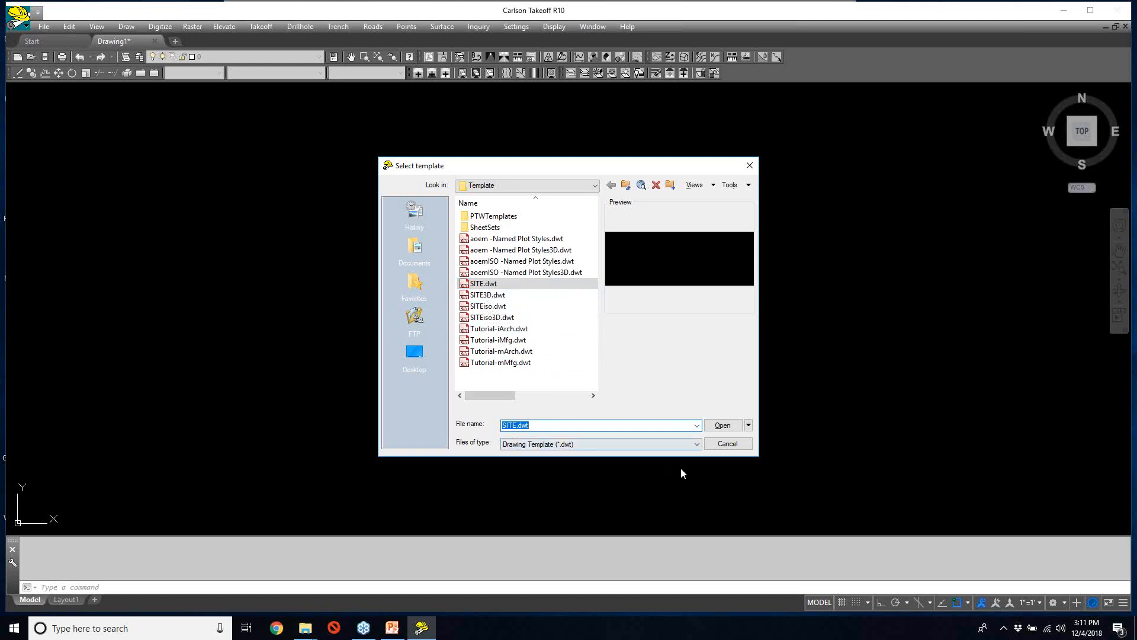
# - Start a new drawing from the SITE.dwt template and name it G-BASE in the C:\Carlson Projects\OTC folder
pyautogui.click(722, 424)
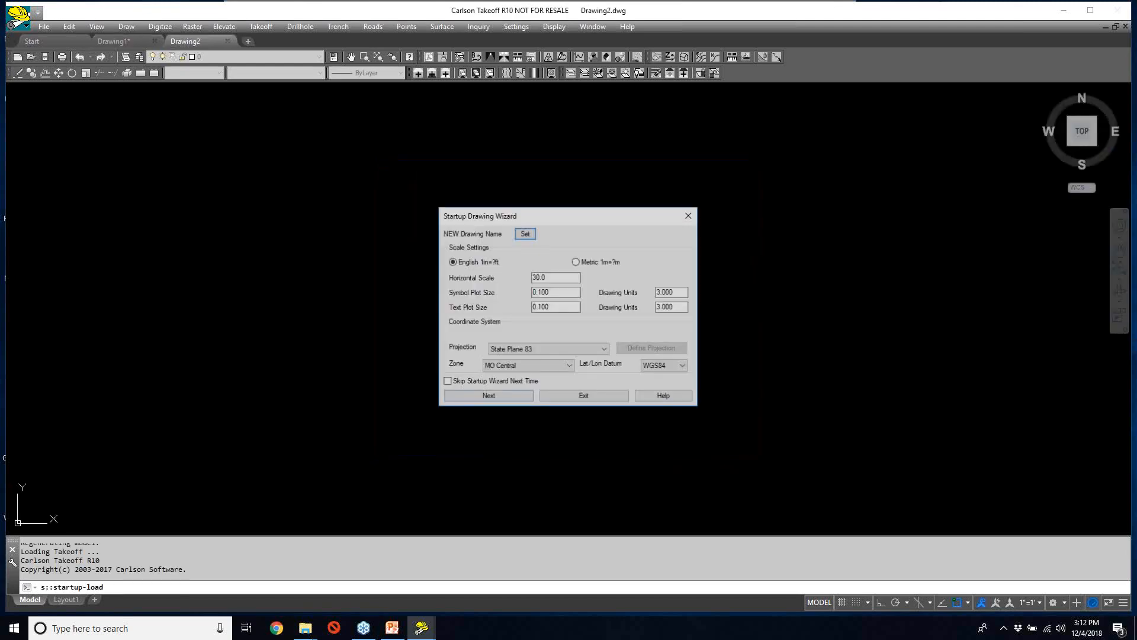
pyautogui.click(525, 235)
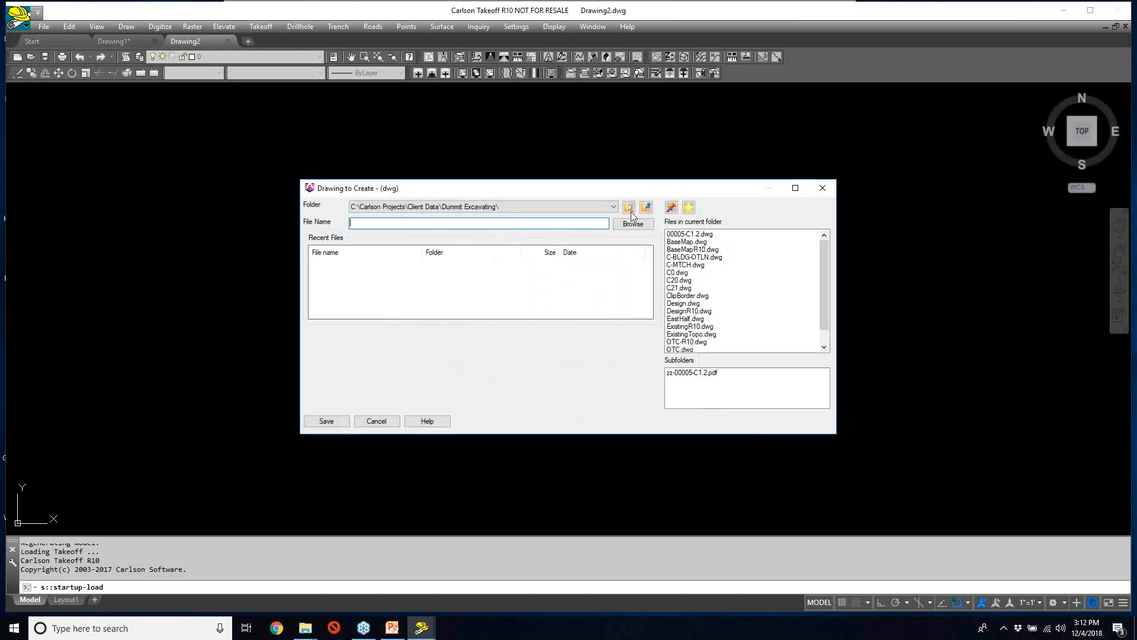
pyautogui.click(645, 208)
pyautogui.click(645, 207)
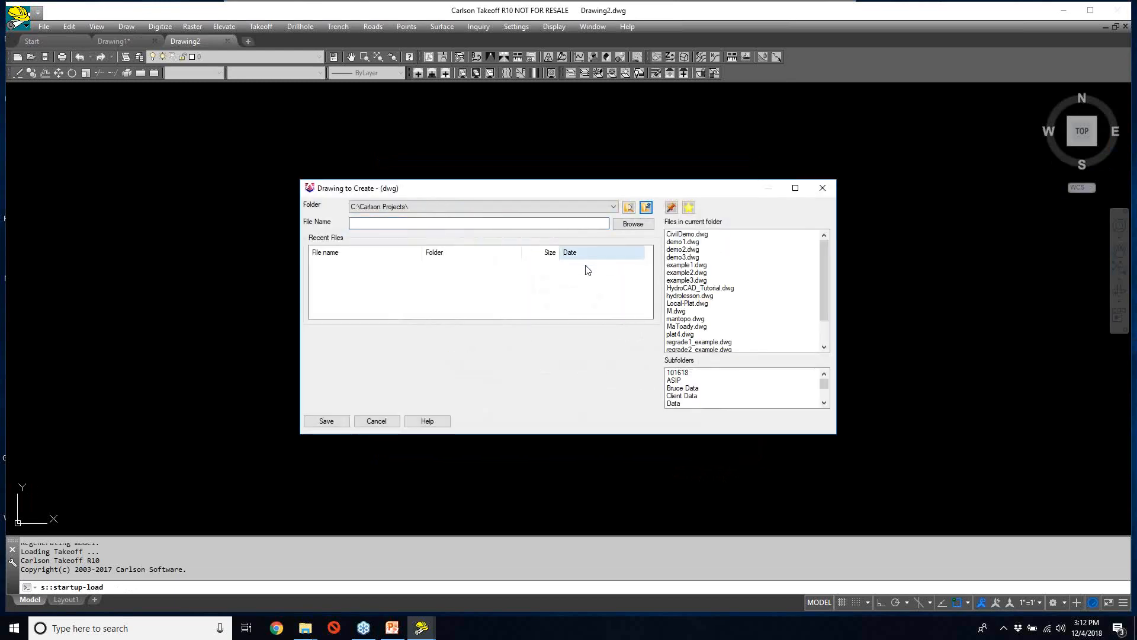
pyautogui.click(628, 225)
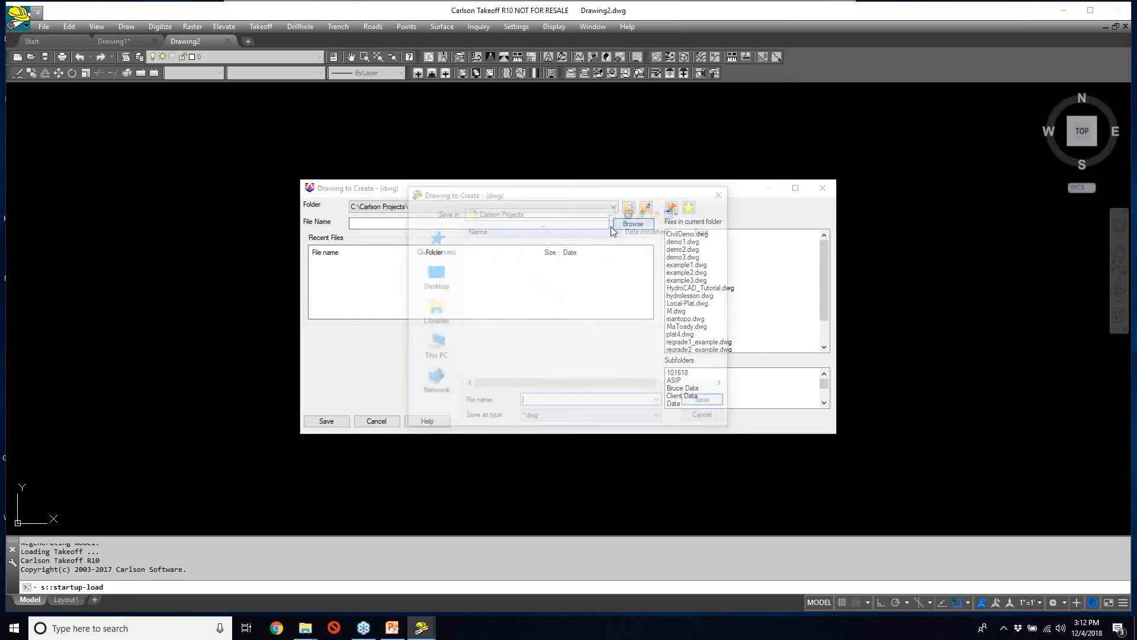
pyautogui.doubleClick(496, 333)
pyautogui.click(541, 402)
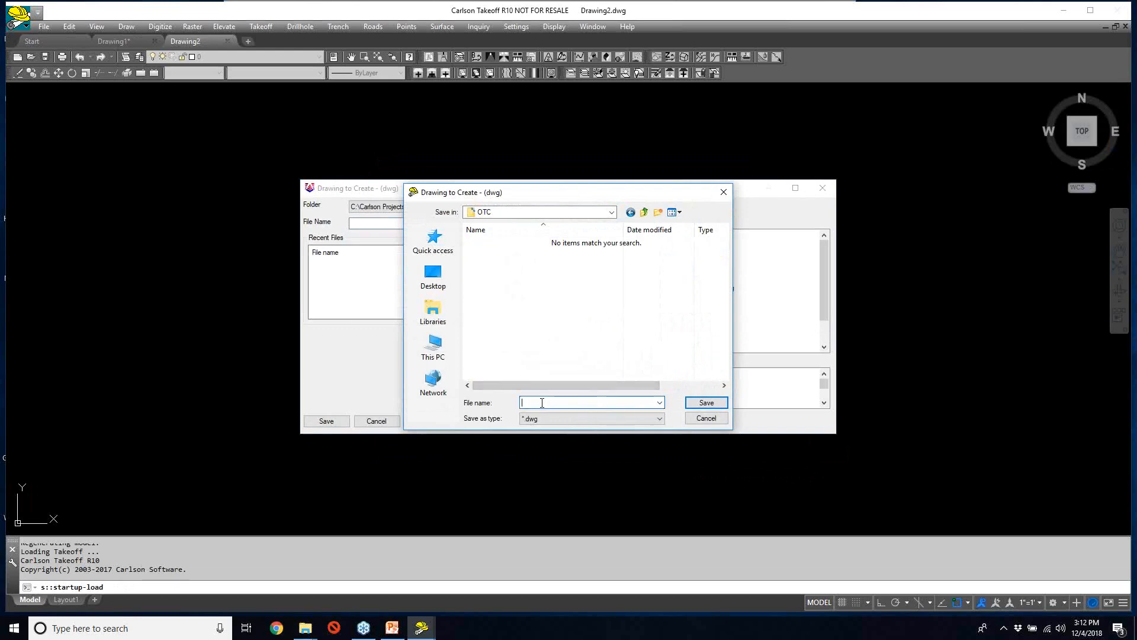
pyautogui.write('G-BASE')
pyautogui.click(697, 402)
pyautogui.click(327, 423)
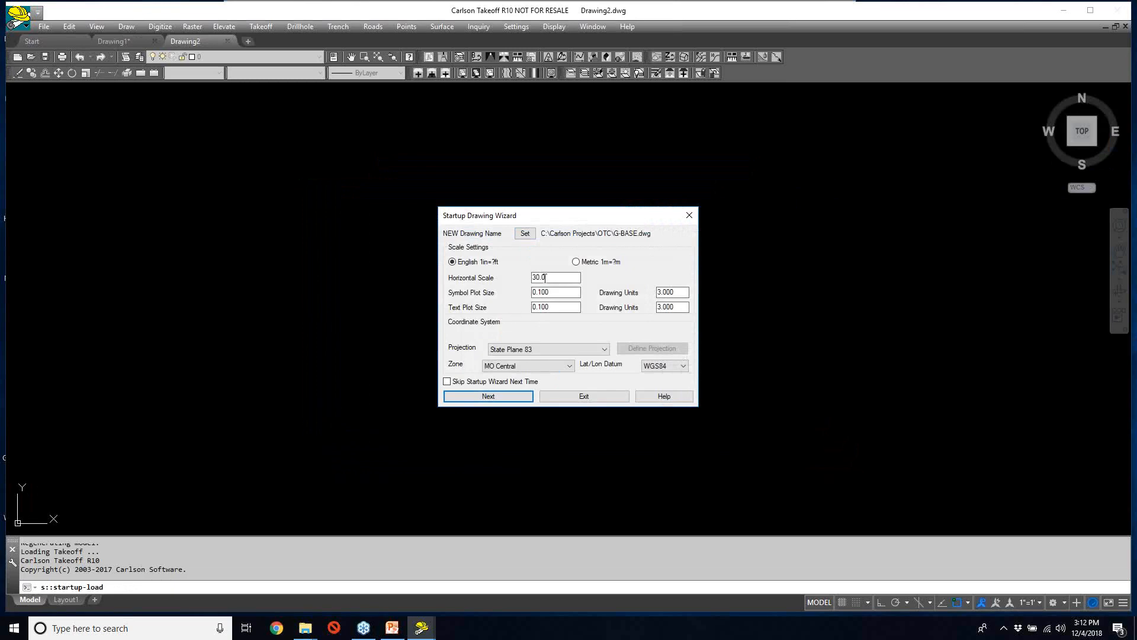
# - Set the new drawing's horizontal scale to 40
pyautogui.moveTo(553, 277); pyautogui.dragTo(475, 278)
pyautogui.write('40')
pyautogui.press('Tab')
# - Keep State Plane 83 with zone MO Central as the coordinate system, and finish the wizard with a new coordinate file and no point import
pyautogui.click(517, 350)
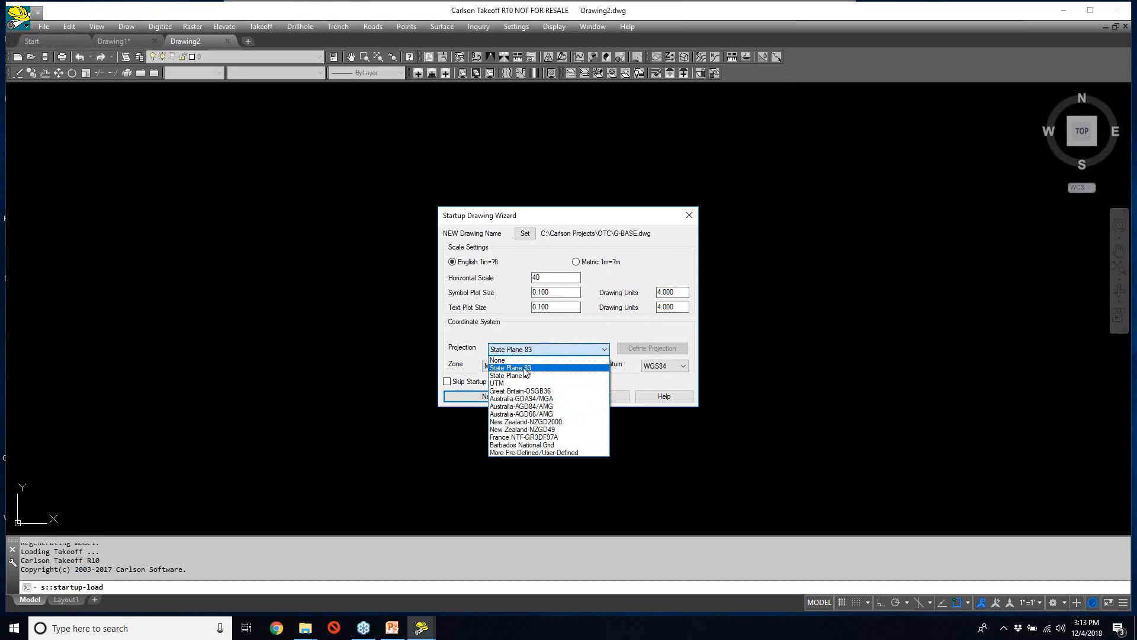
pyautogui.click(524, 368)
pyautogui.click(503, 368)
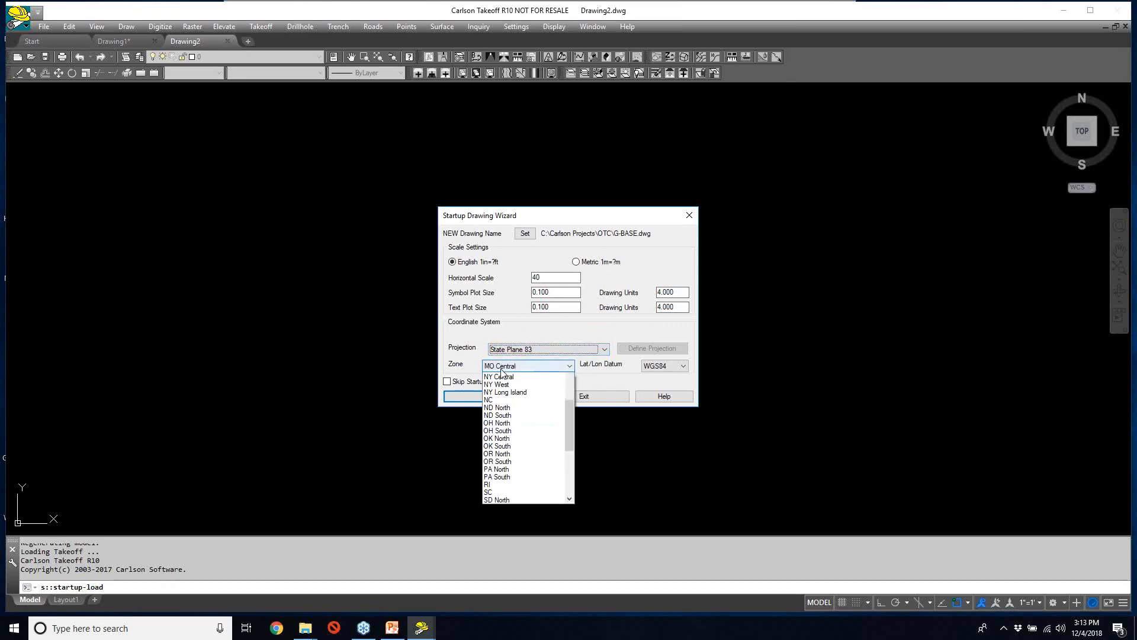
pyautogui.click(569, 380)
pyautogui.click(569, 380)
pyautogui.click(514, 390)
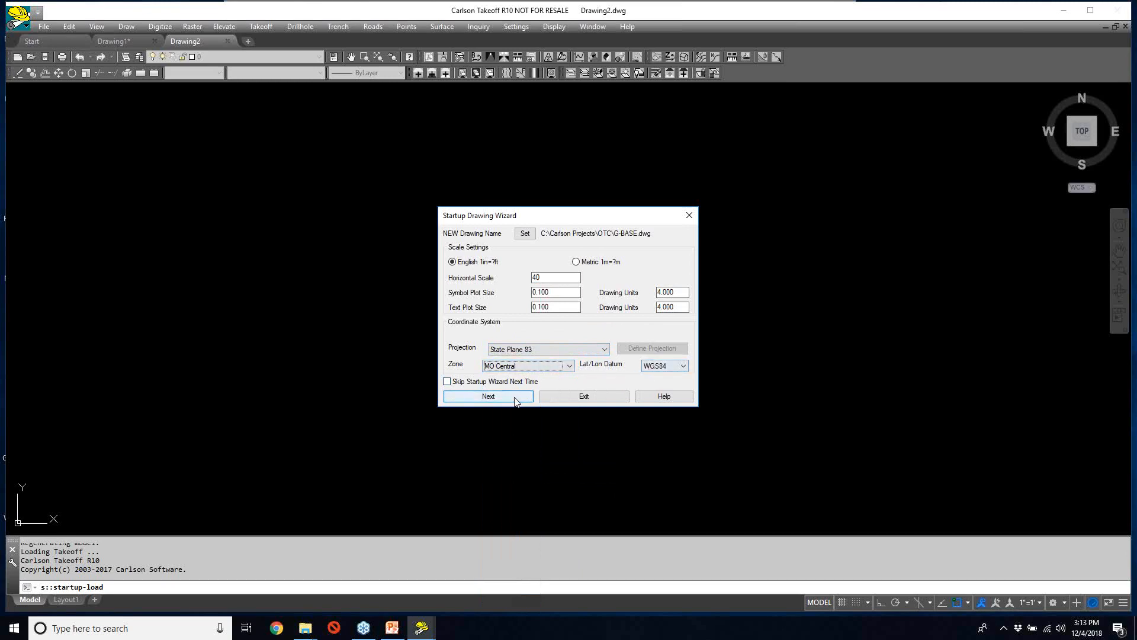
pyautogui.click(495, 400)
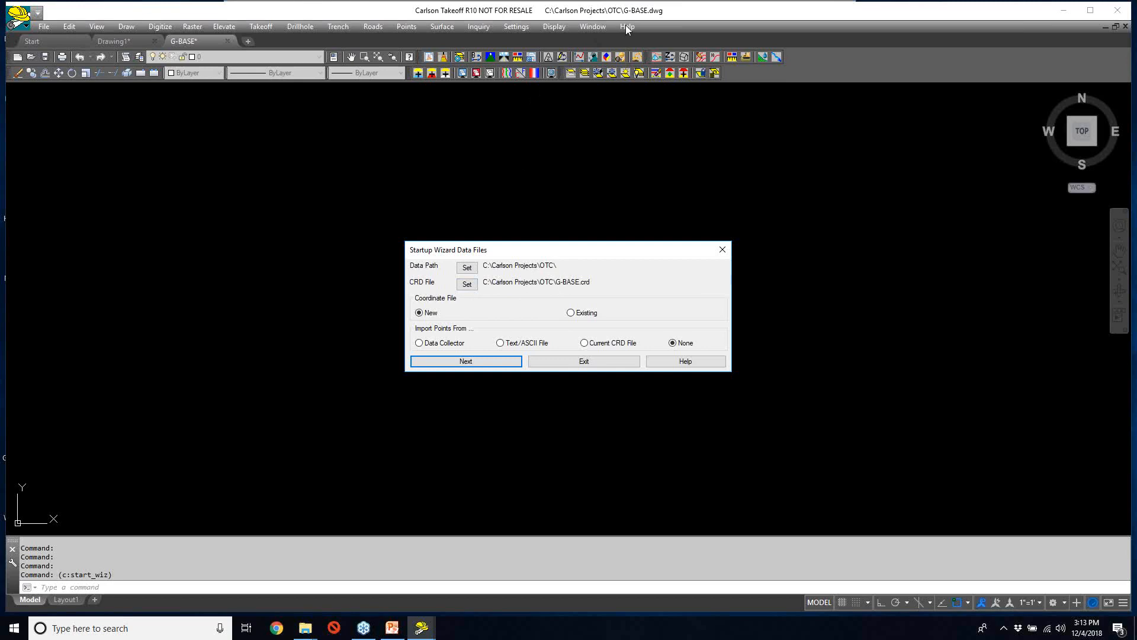
pyautogui.click(466, 363)
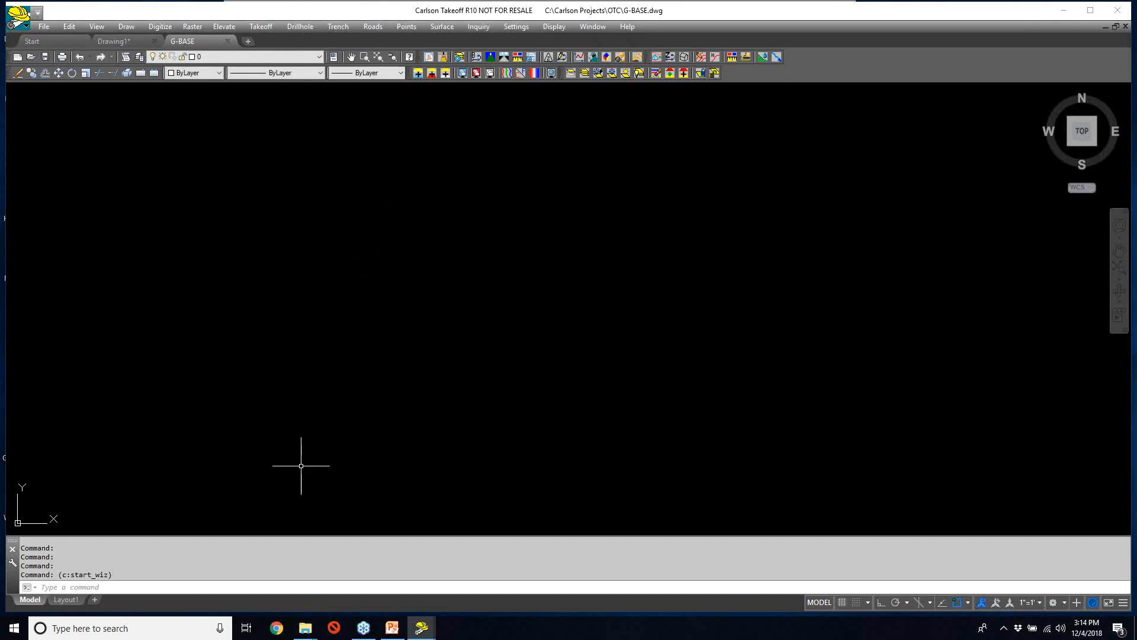
# - Display the ribbon with the RIBBON command and hide it again with RIBBONCLOSE
pyautogui.click(246, 588)
pyautogui.write('ribbon')
pyautogui.press('Return')
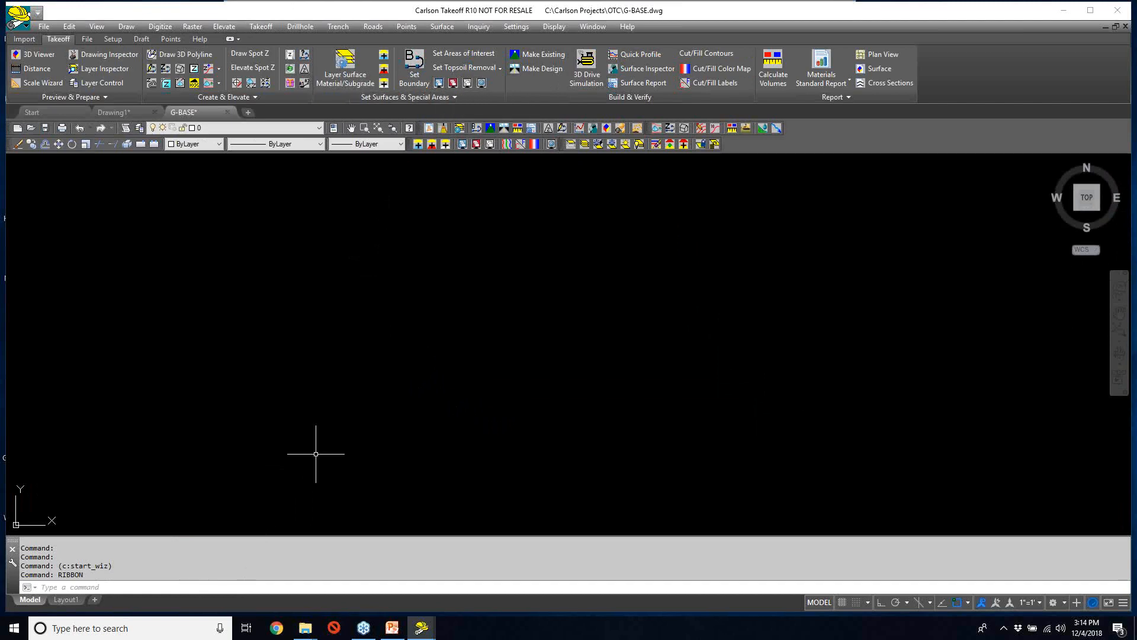
pyautogui.click(143, 588)
pyautogui.write('ribbon')
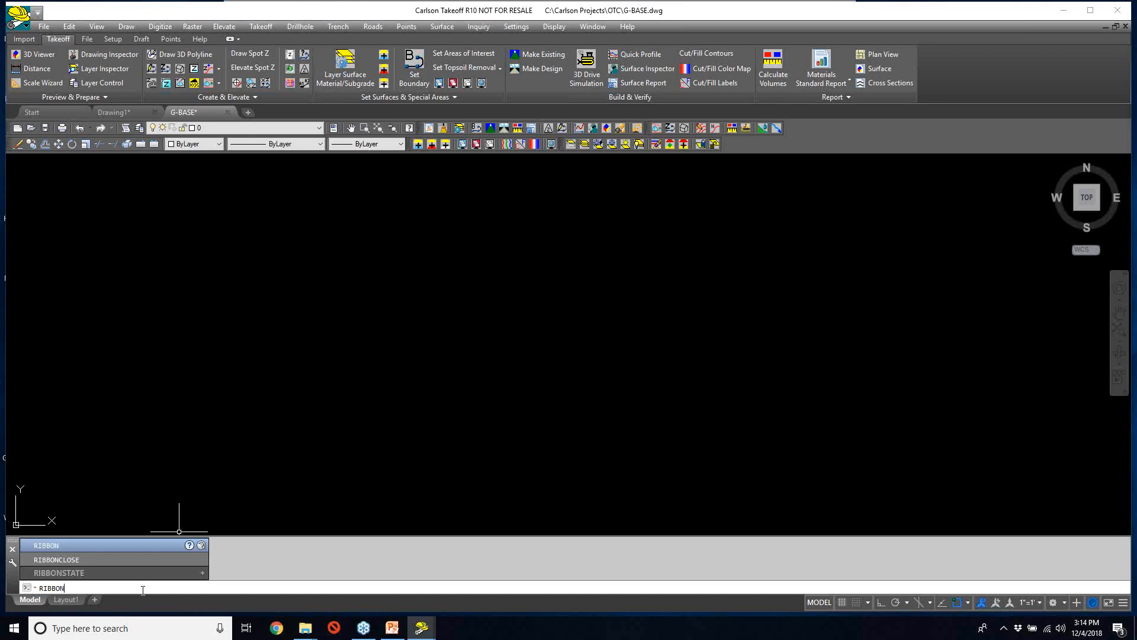
pyautogui.click(56, 560)
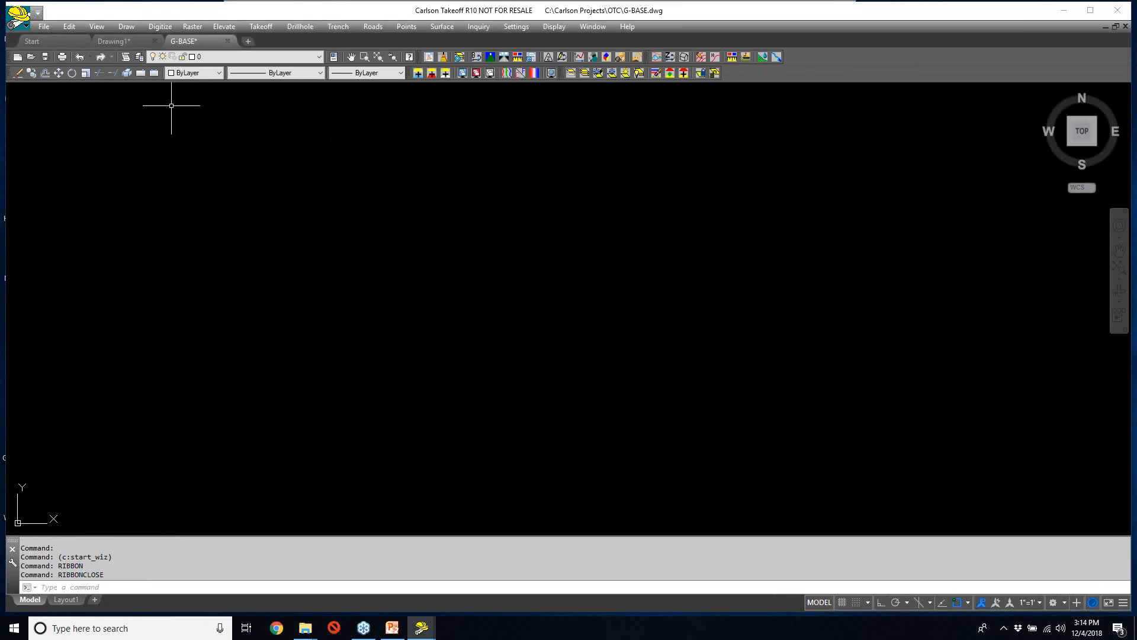
pyautogui.click(49, 27)
pyautogui.moveTo(344, 28)
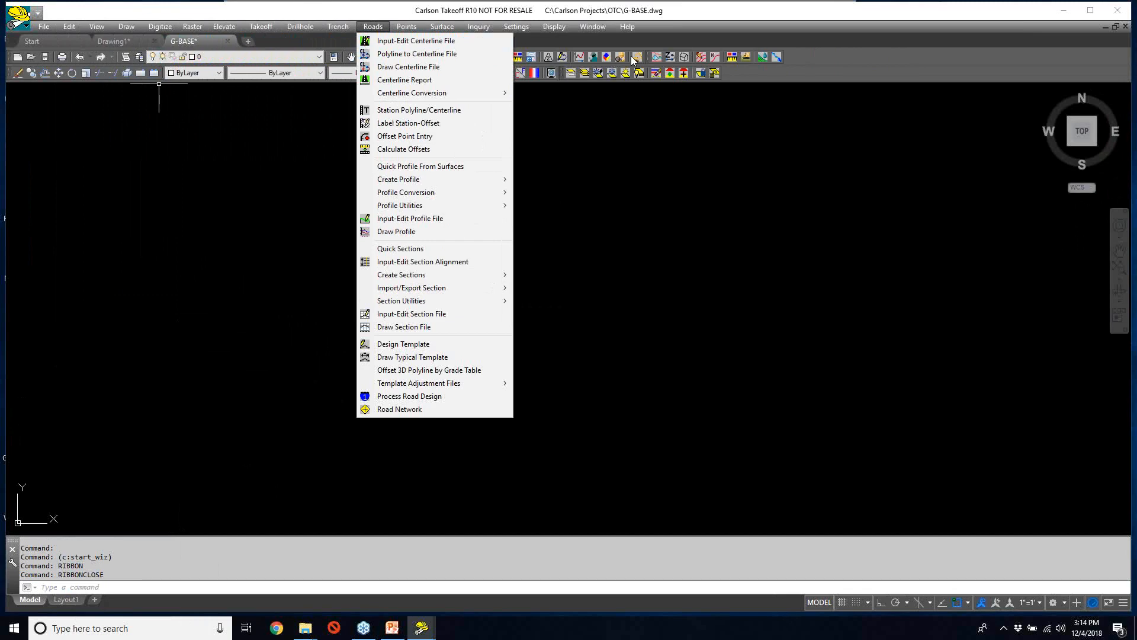
# - Display the list of available SITE toolbars and dismiss it without changing which ones are shown
pyautogui.click(737, 73)
pyautogui.rightClick(737, 72)
pyautogui.moveTo(761, 81)
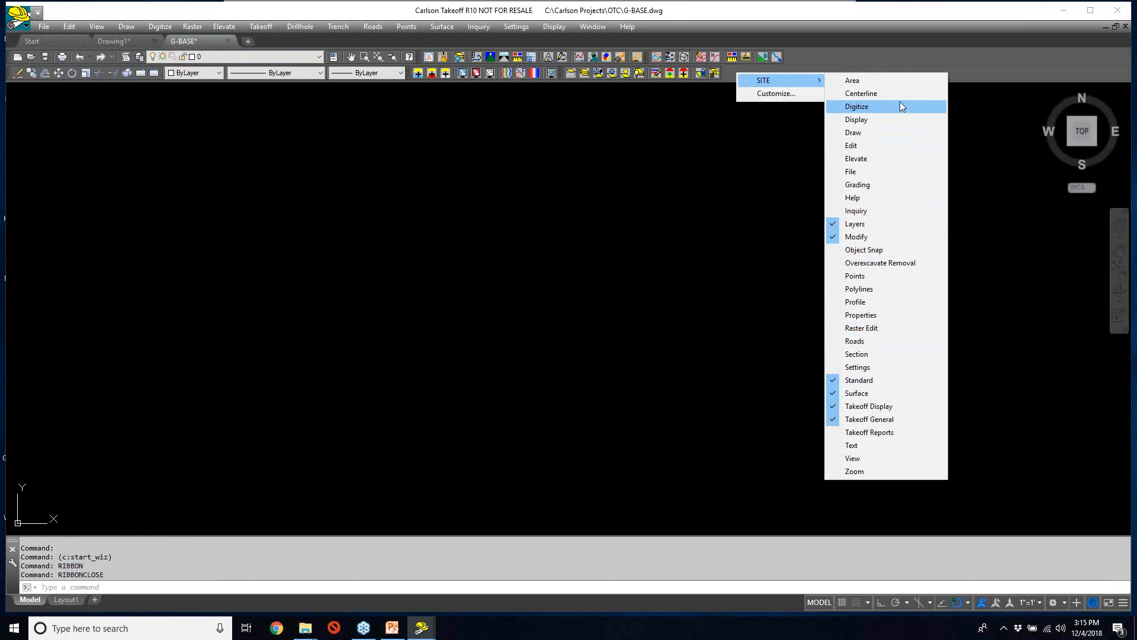
pyautogui.click(844, 66)
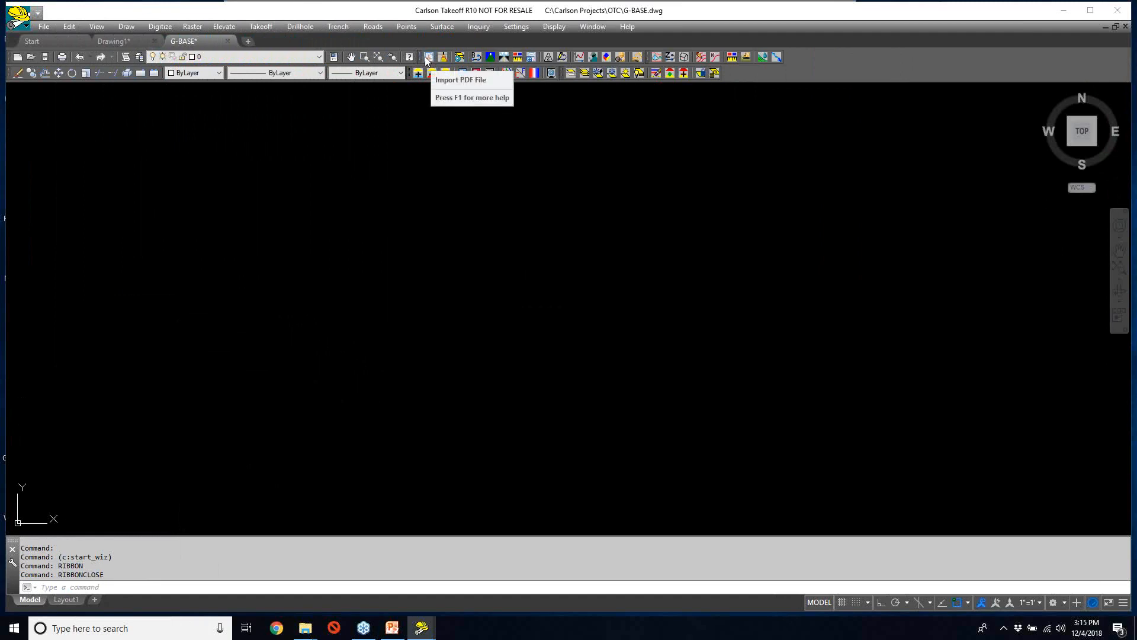
# - Float the toolbar containing Import PDF File over the drawing area and dock it back in its row
pyautogui.moveTo(423, 56); pyautogui.dragTo(395, 159)
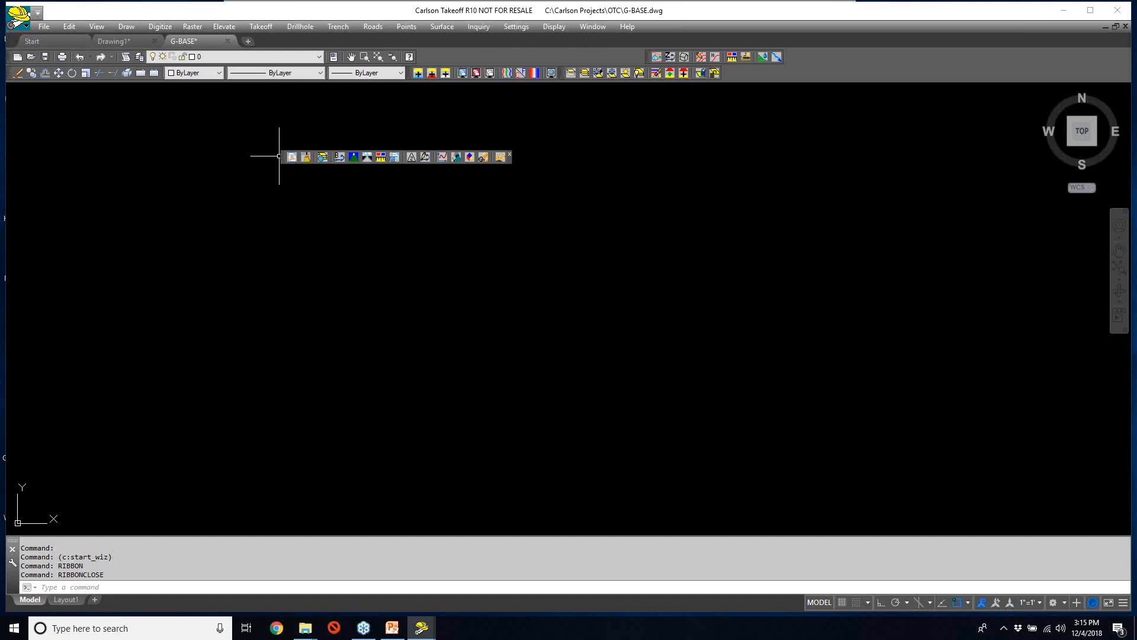
pyautogui.moveTo(282, 158); pyautogui.dragTo(392, 80)
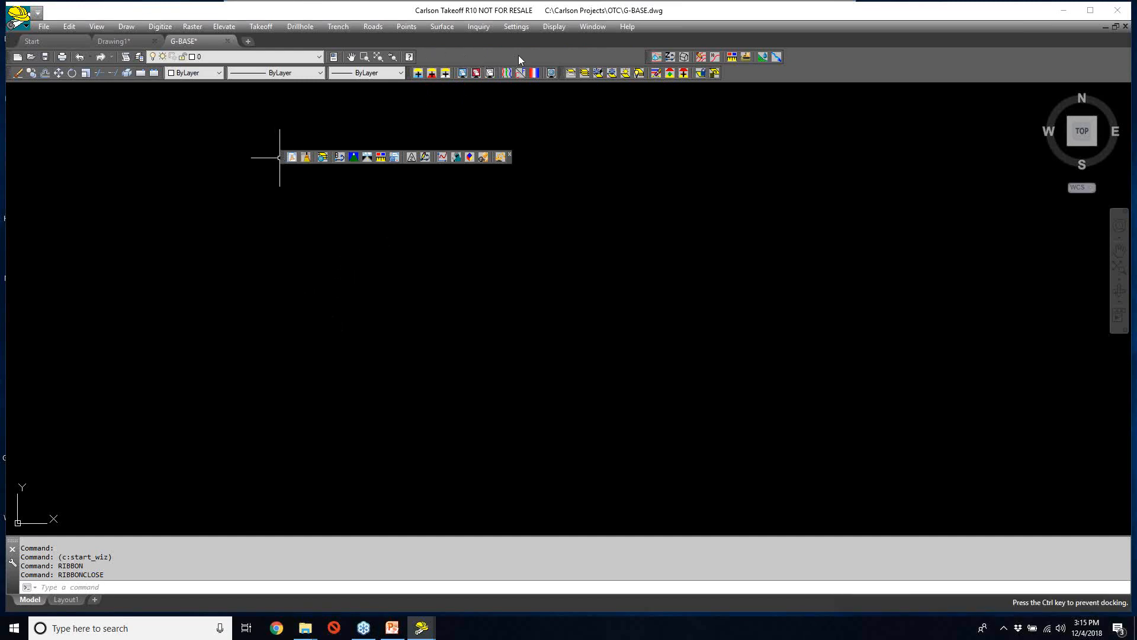
pyautogui.moveTo(526, 55); pyautogui.dragTo(526, 55)
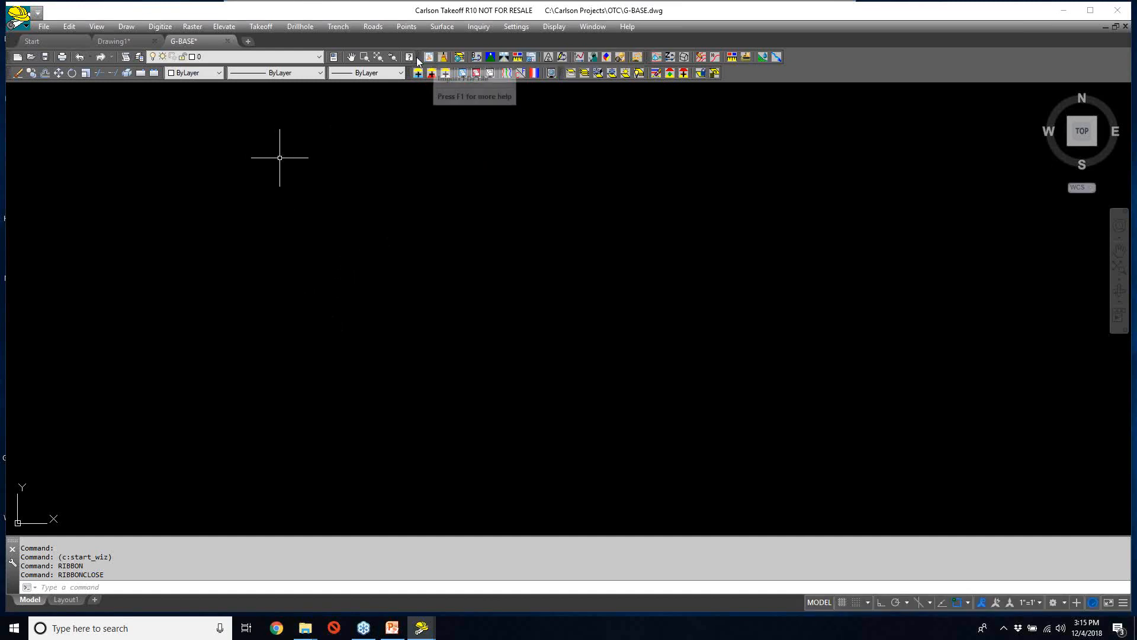
# - Start a PDF import and open 004 - C1.1.pdf from the C:\Carlson Projects\OTC folder
pyautogui.click(41, 28)
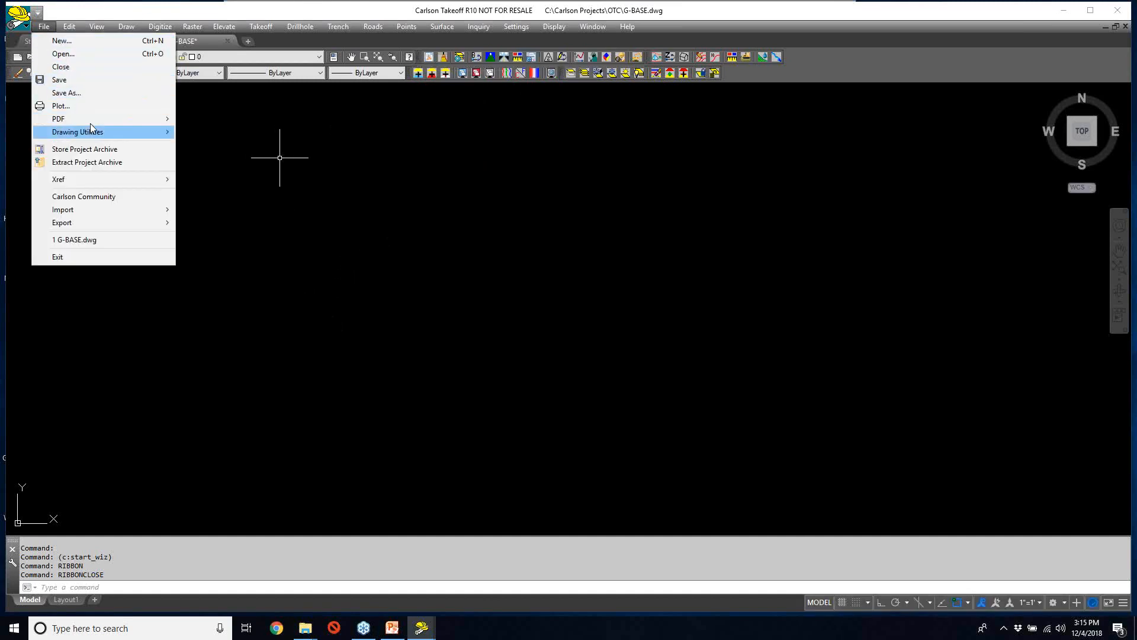
pyautogui.moveTo(91, 122)
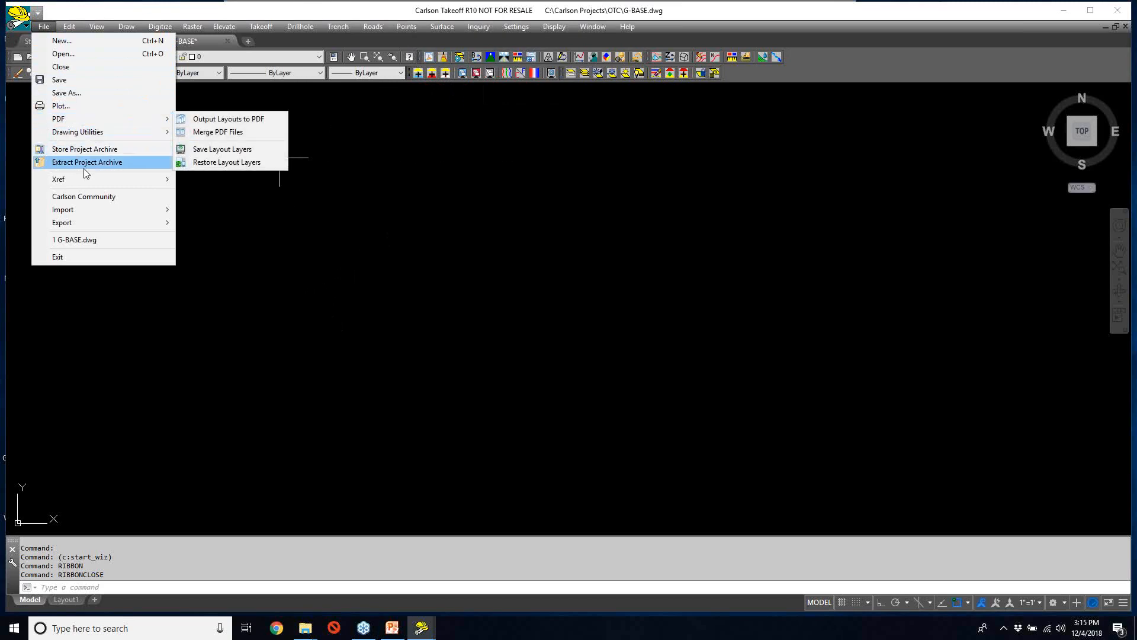
pyautogui.moveTo(90, 211)
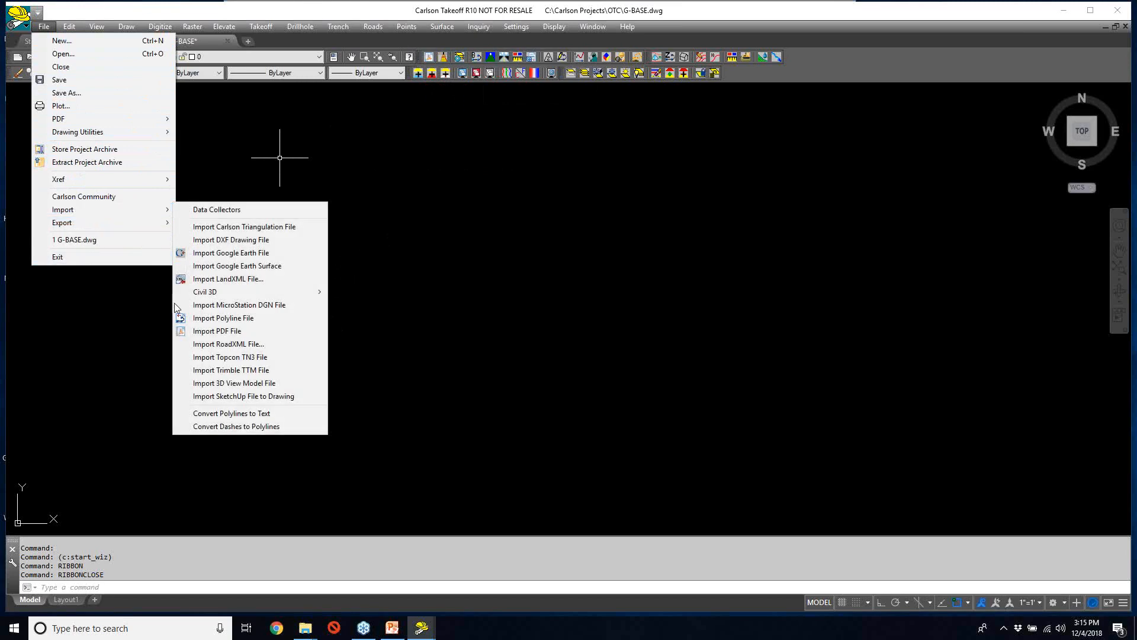
pyautogui.click(227, 336)
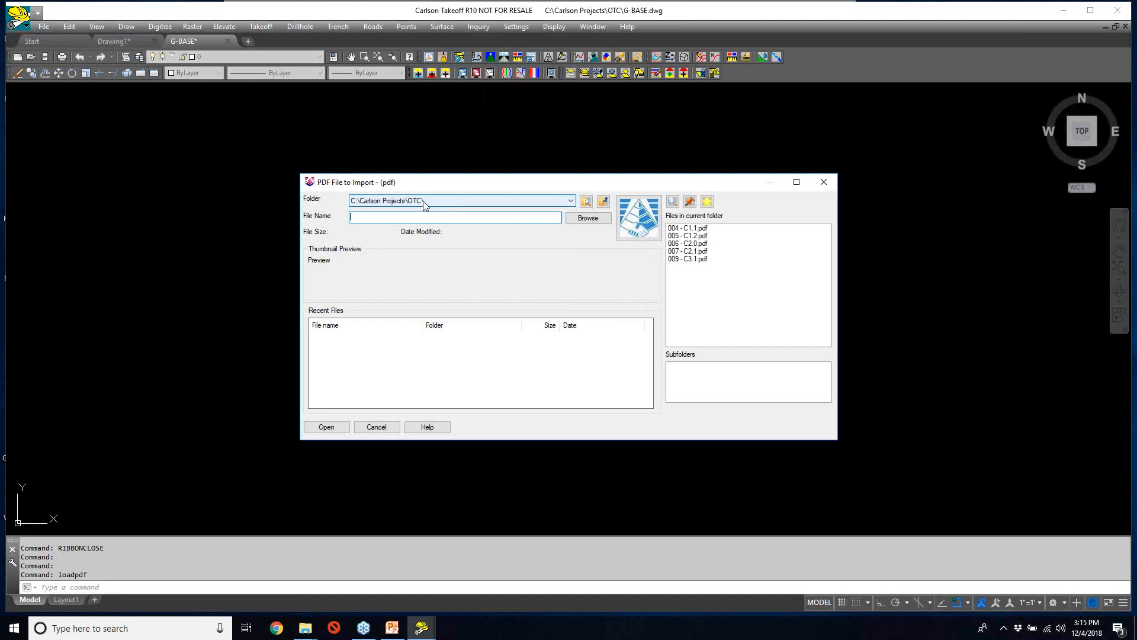
pyautogui.click(693, 235)
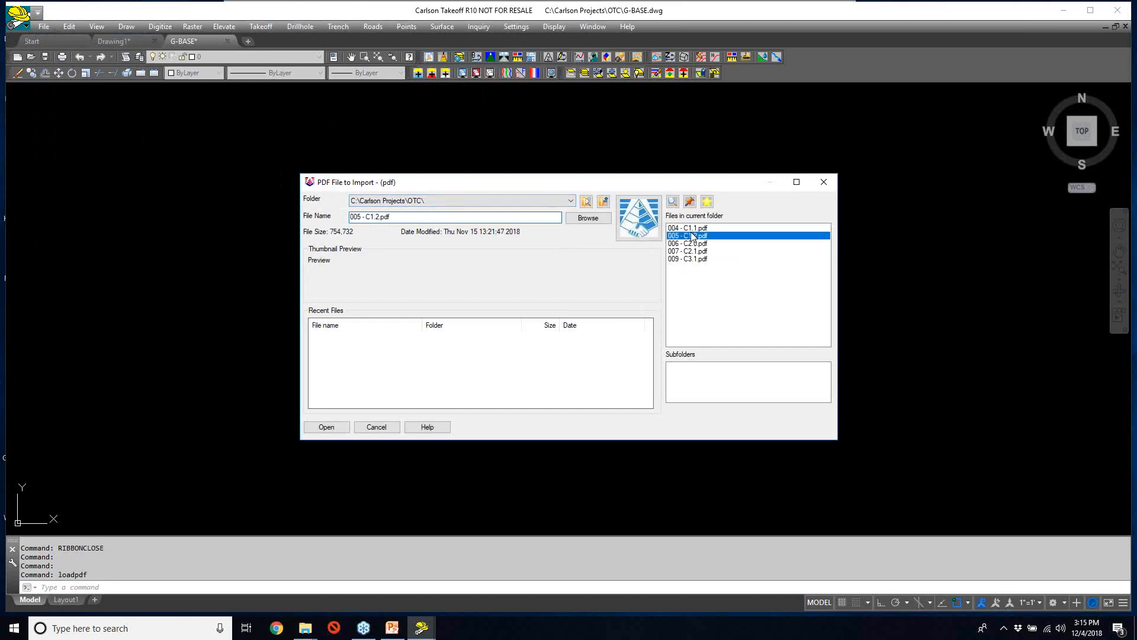
pyautogui.click(691, 229)
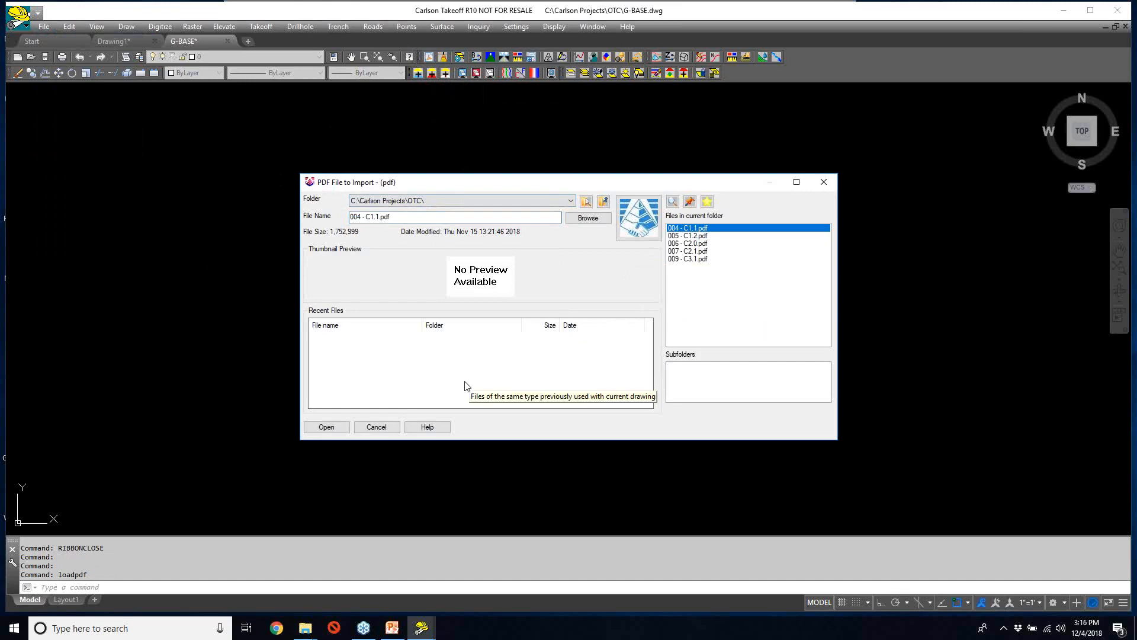
pyautogui.click(336, 428)
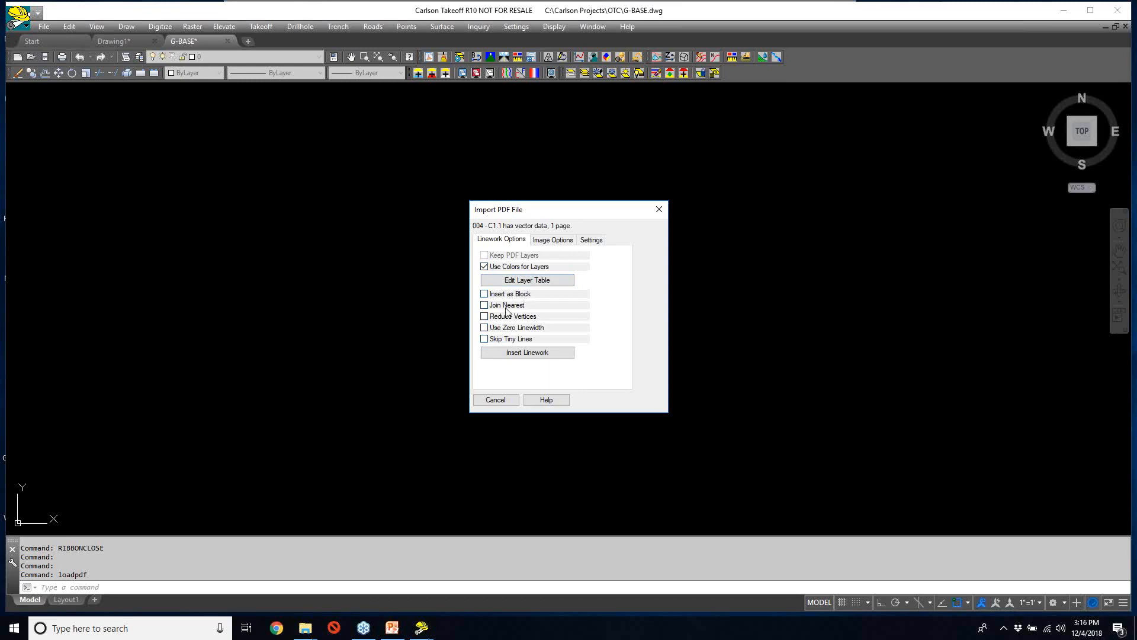
# - Insert the PDF's linework with colors used for layers, at a picked point with rotation angle 0 and scale 40
pyautogui.click(527, 353)
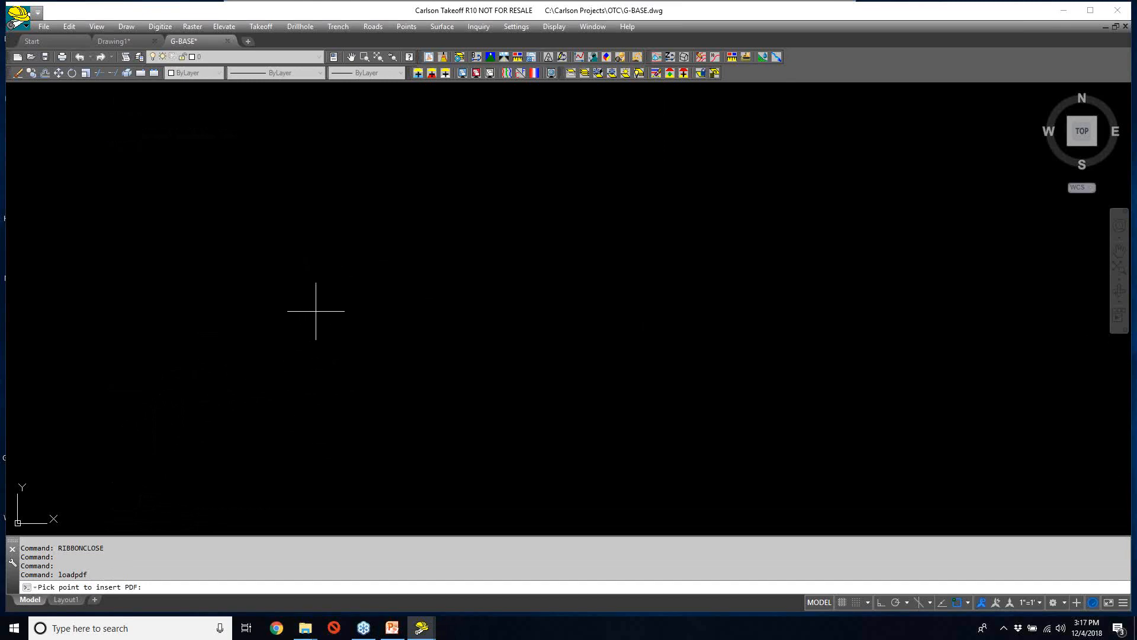
pyautogui.click(323, 291)
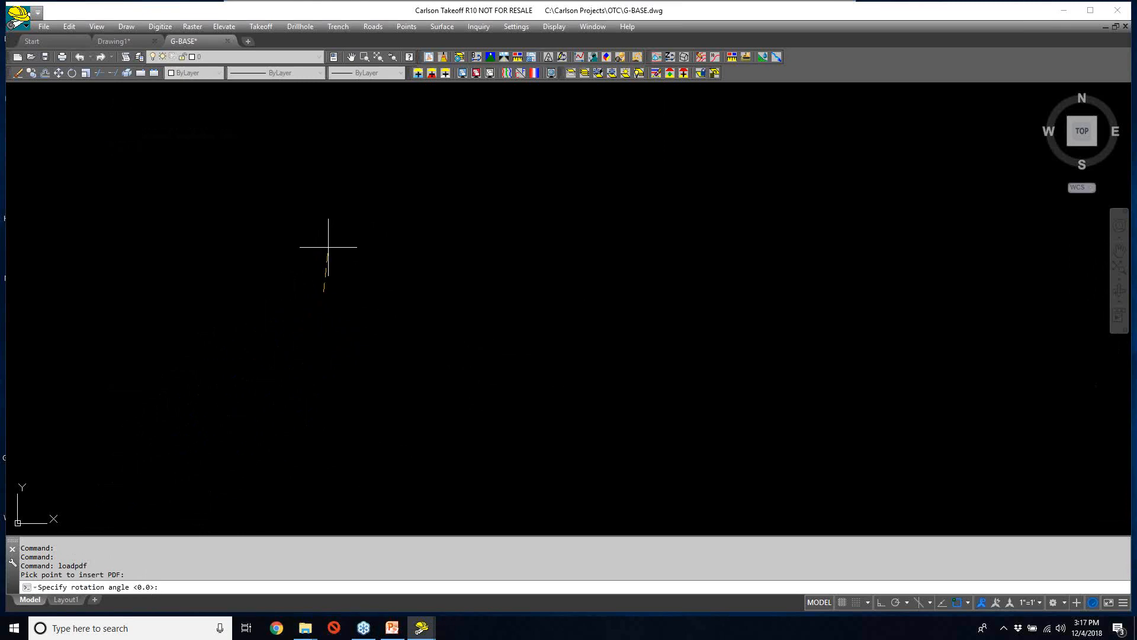
pyautogui.press('Return')
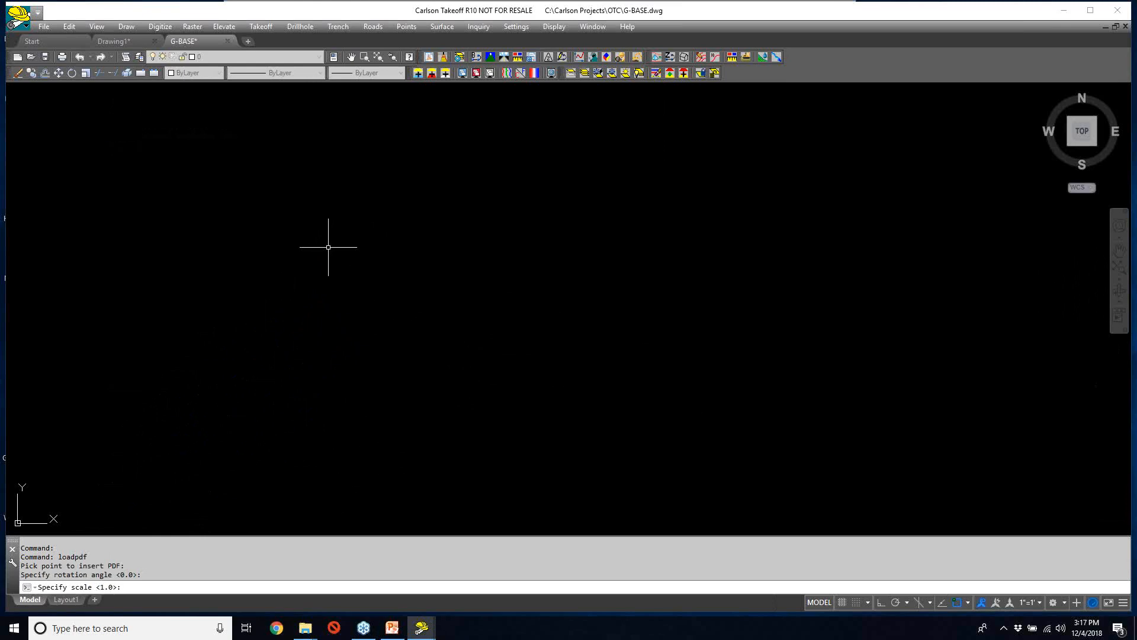
pyautogui.write('0')
pyautogui.press('Return')
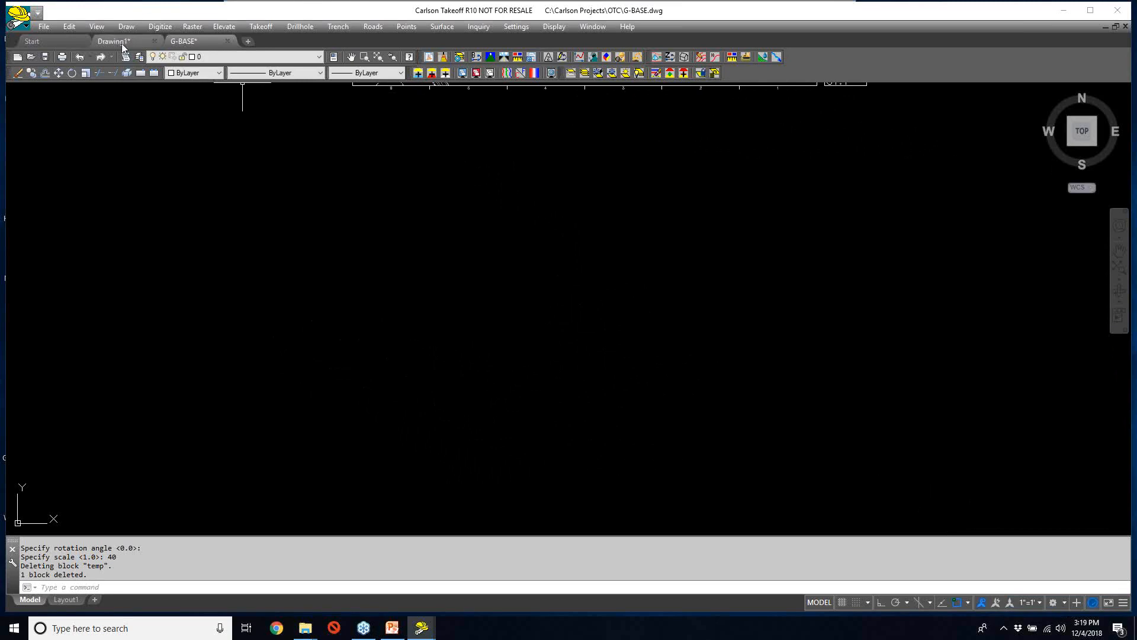
# - Show the full extents of the imported dimension plan and examine its building, parking stalls, islands and hatching
pyautogui.click(97, 27)
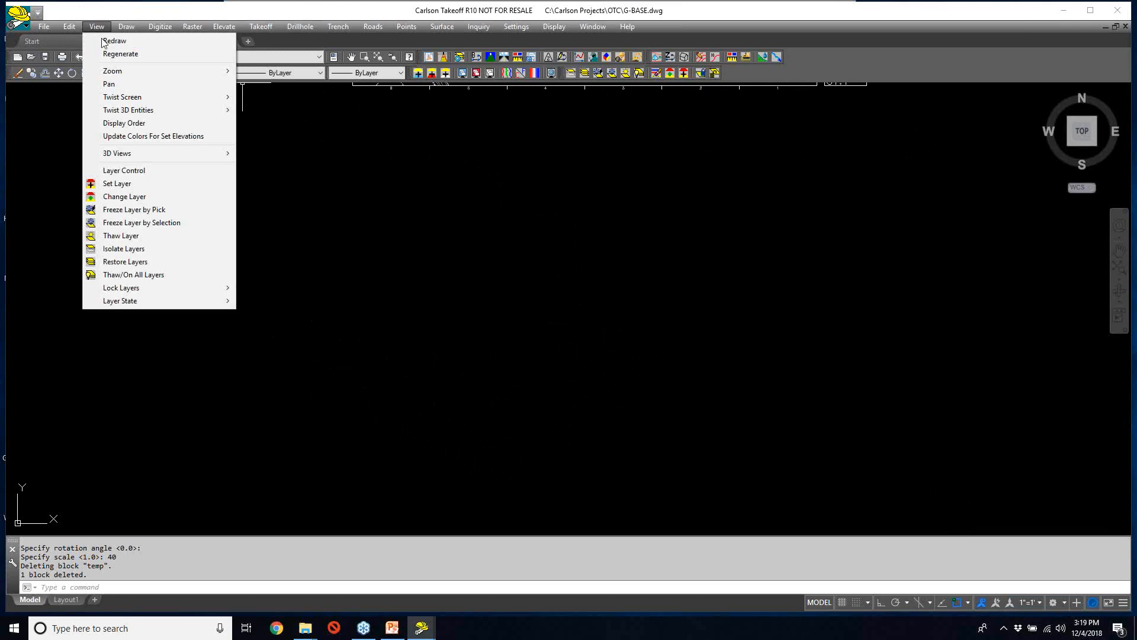
pyautogui.moveTo(171, 71)
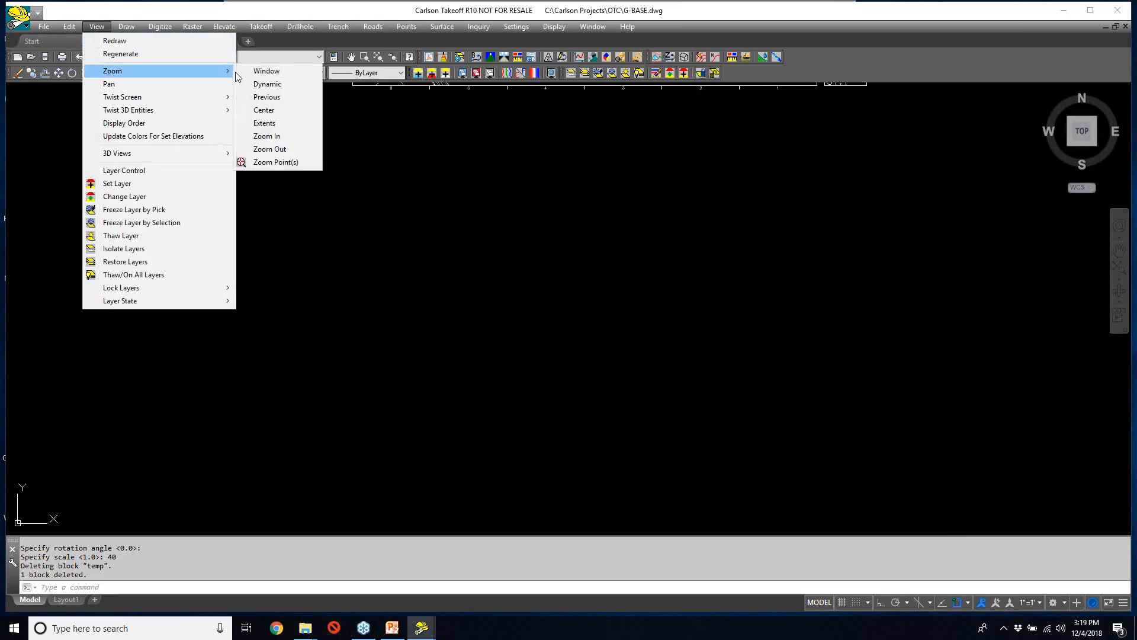
pyautogui.click(285, 122)
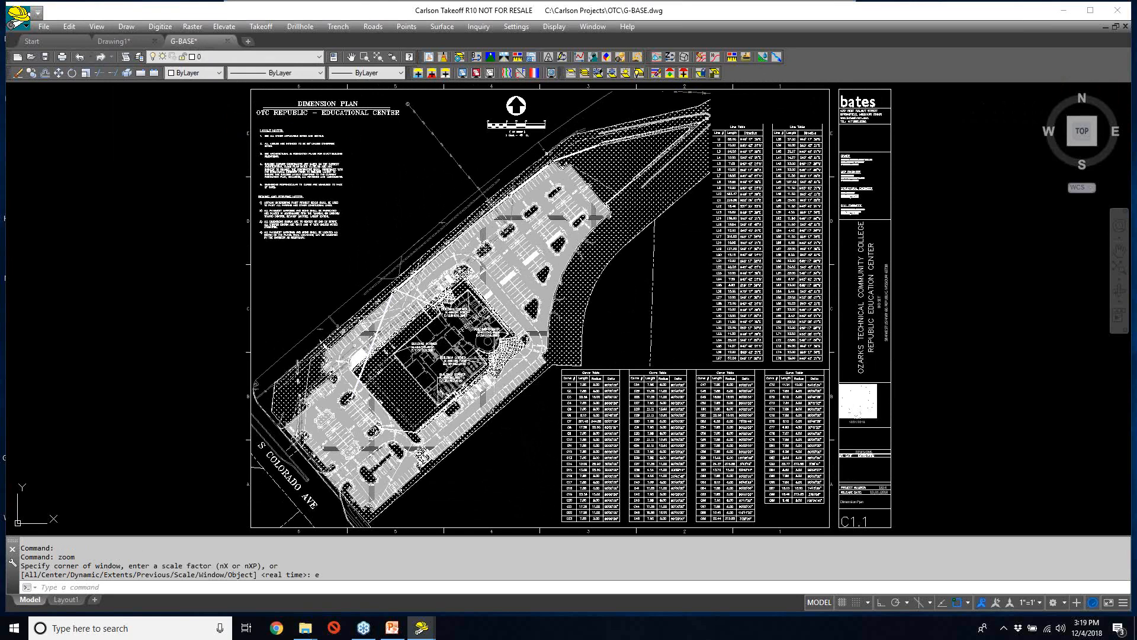
pyautogui.scroll(2, 491, 355)
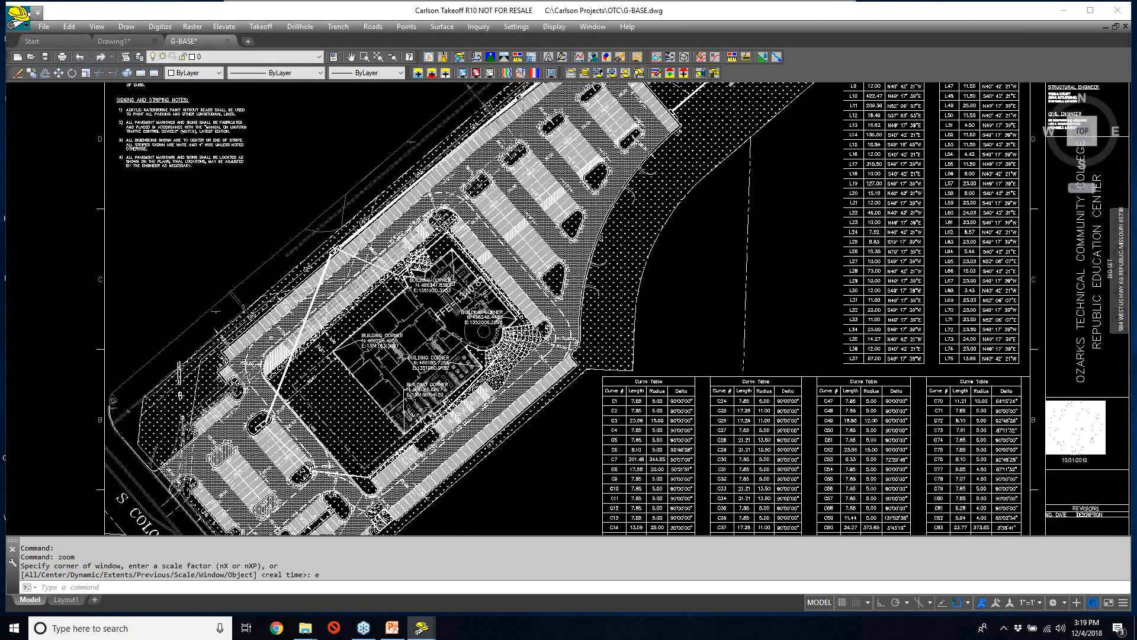
pyautogui.scroll(5, 488, 356)
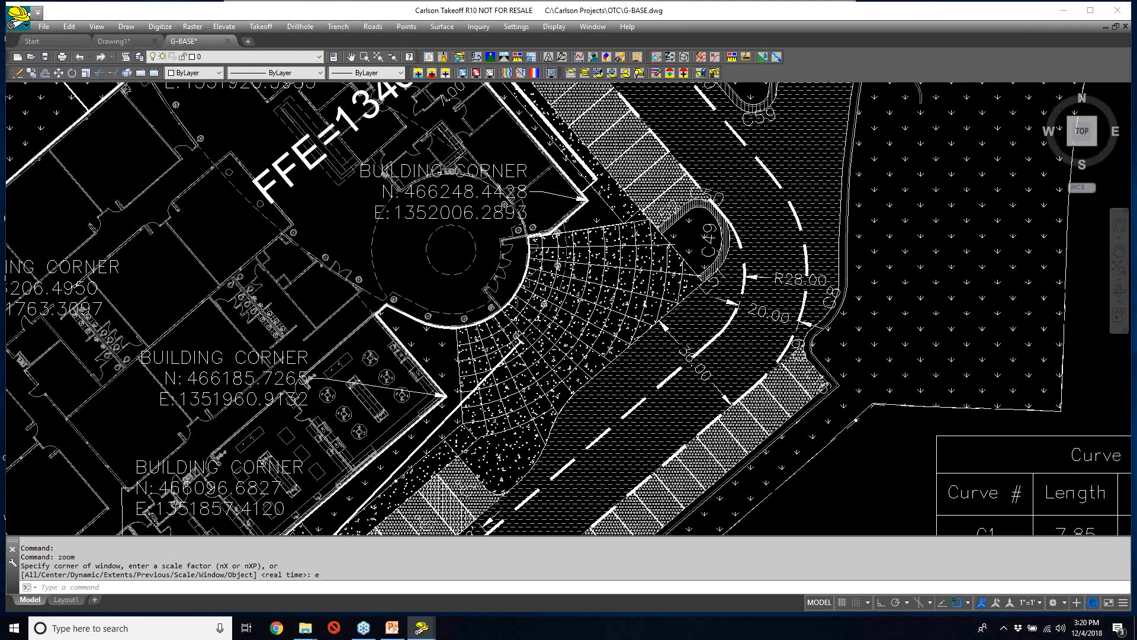
pyautogui.scroll(-2, 936, 298)
pyautogui.moveTo(933, 317); pyautogui.dragTo(931, 319, button='middle')
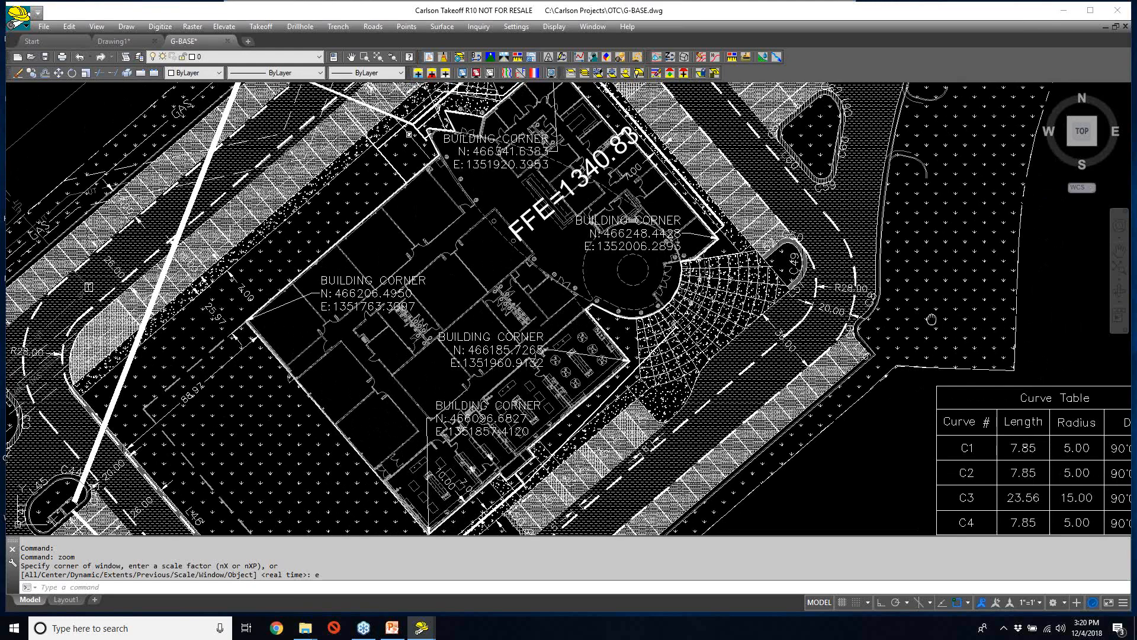
pyautogui.scroll(-2, 892, 284)
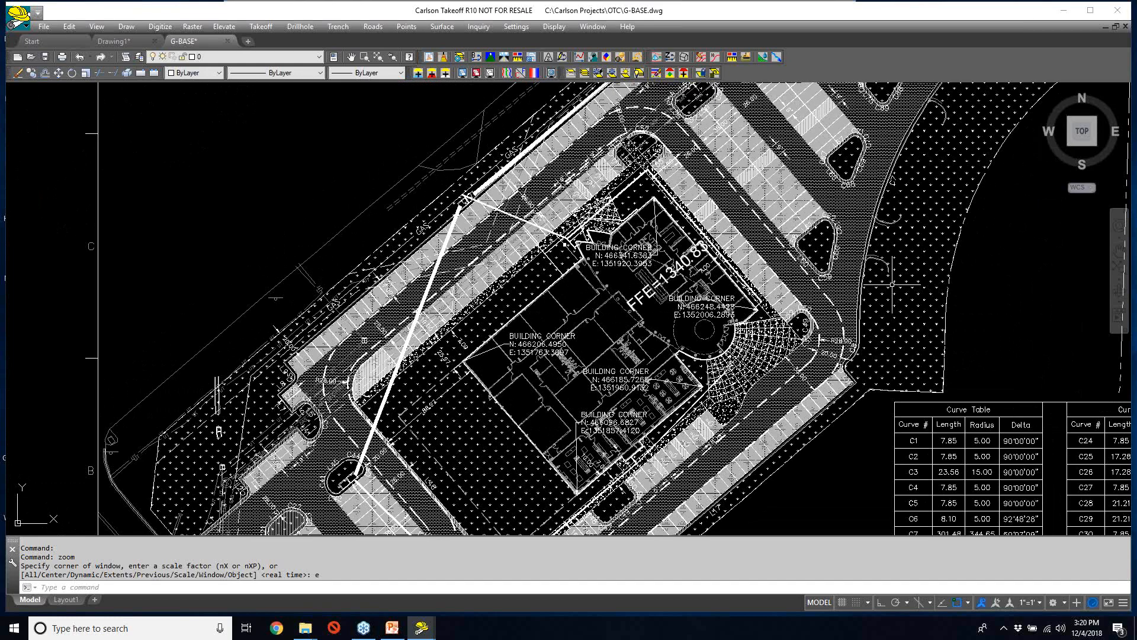
pyautogui.scroll(7, 806, 217)
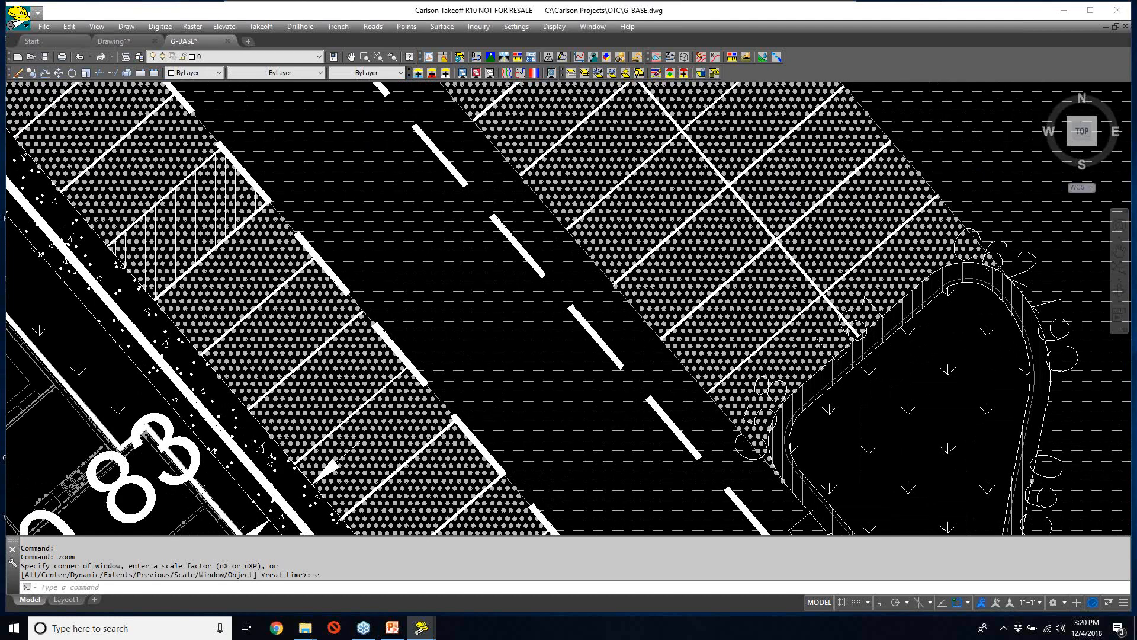
pyautogui.scroll(-2, 793, 201)
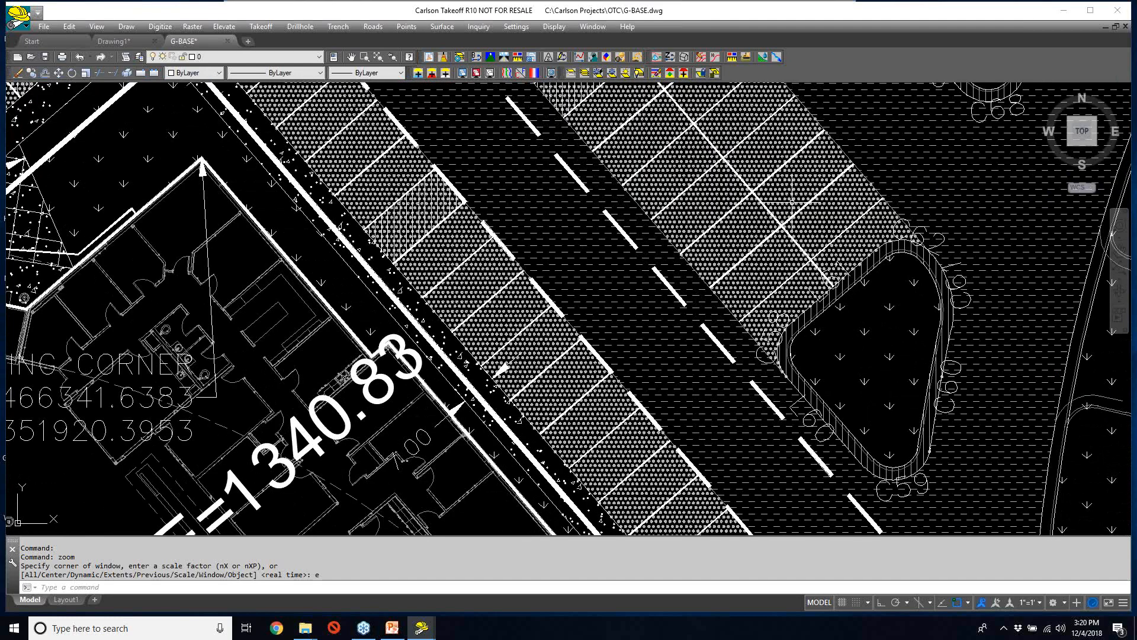
pyautogui.scroll(-2, 788, 210)
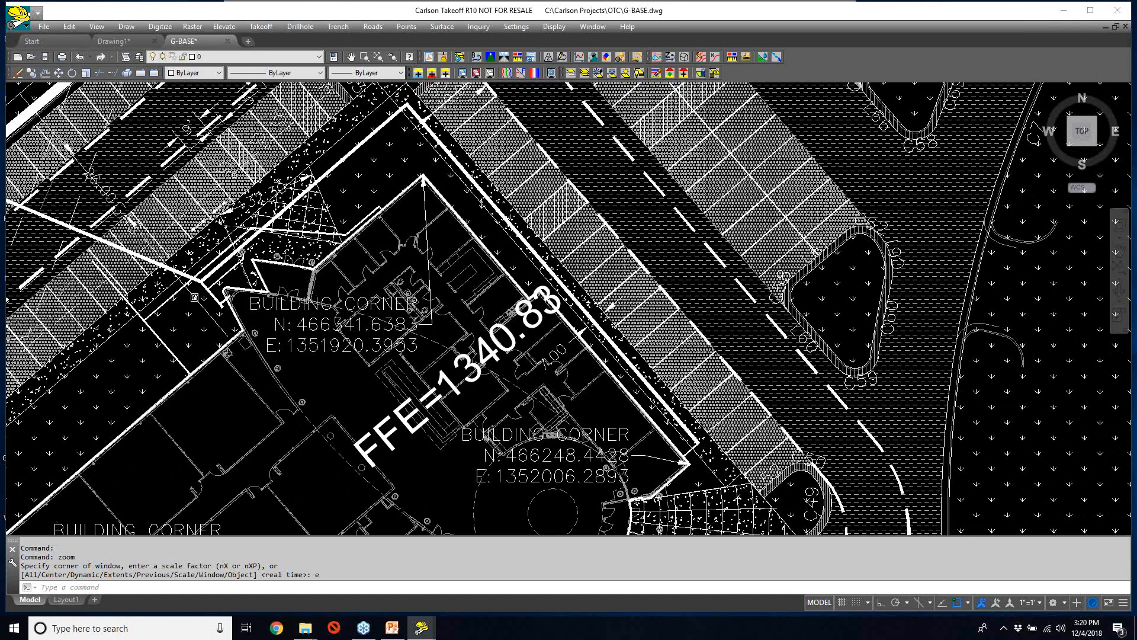
pyautogui.scroll(-2, 814, 202)
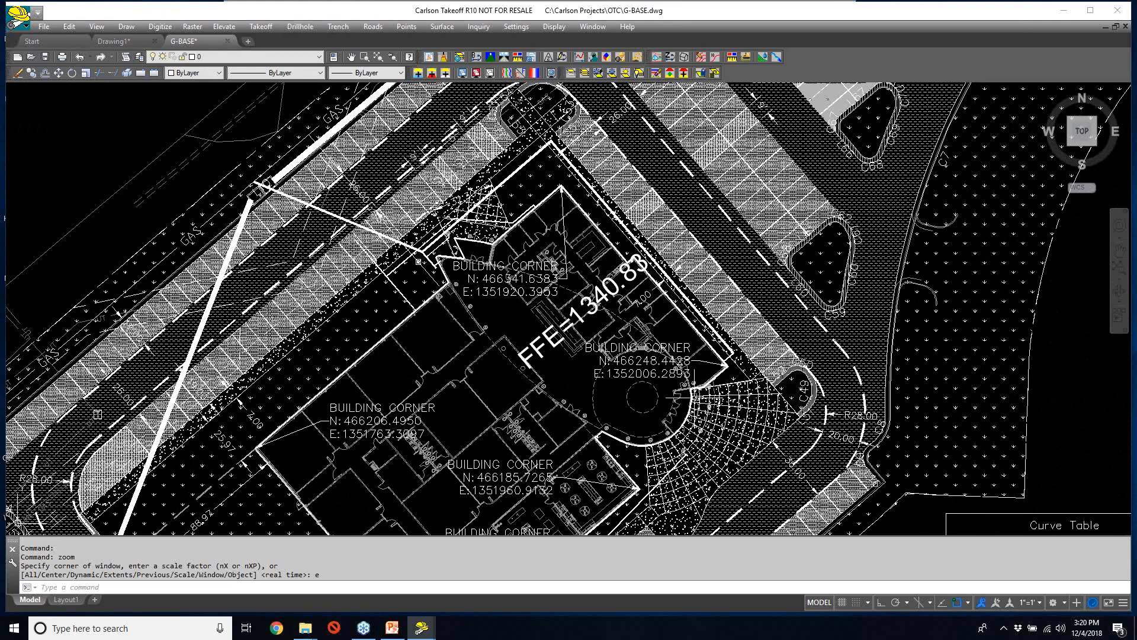
pyautogui.scroll(2, 681, 398)
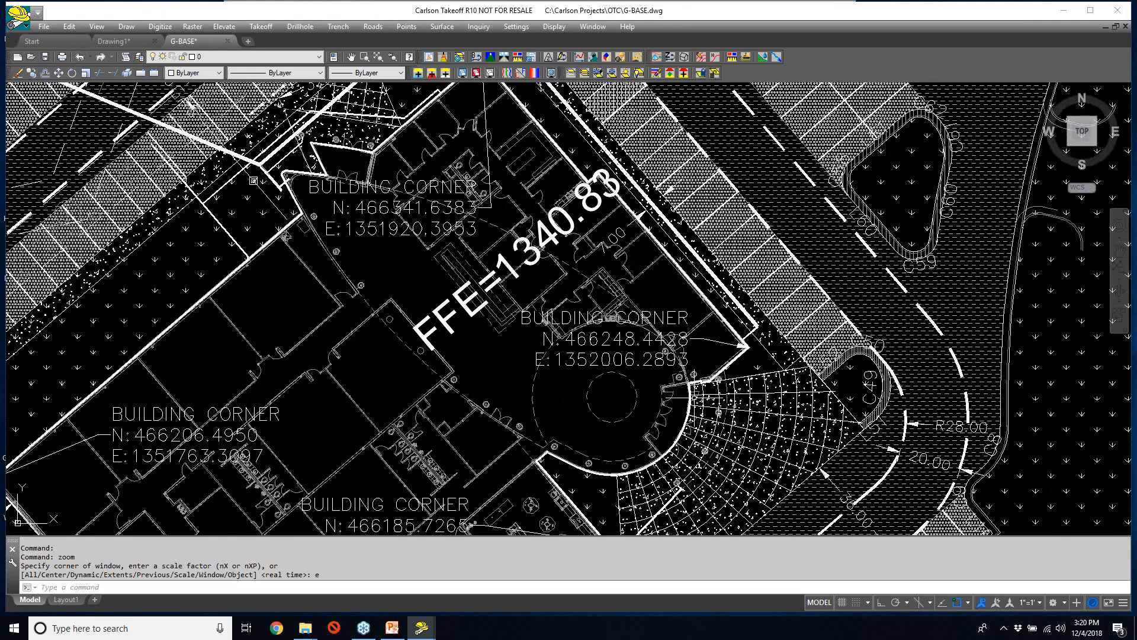
# - Examine the building corner labelled N: 466248.4428, checking where its leader arrowhead points and reading its northing and easting
pyautogui.scroll(10, 744, 347)
pyautogui.scroll(-2, 744, 314)
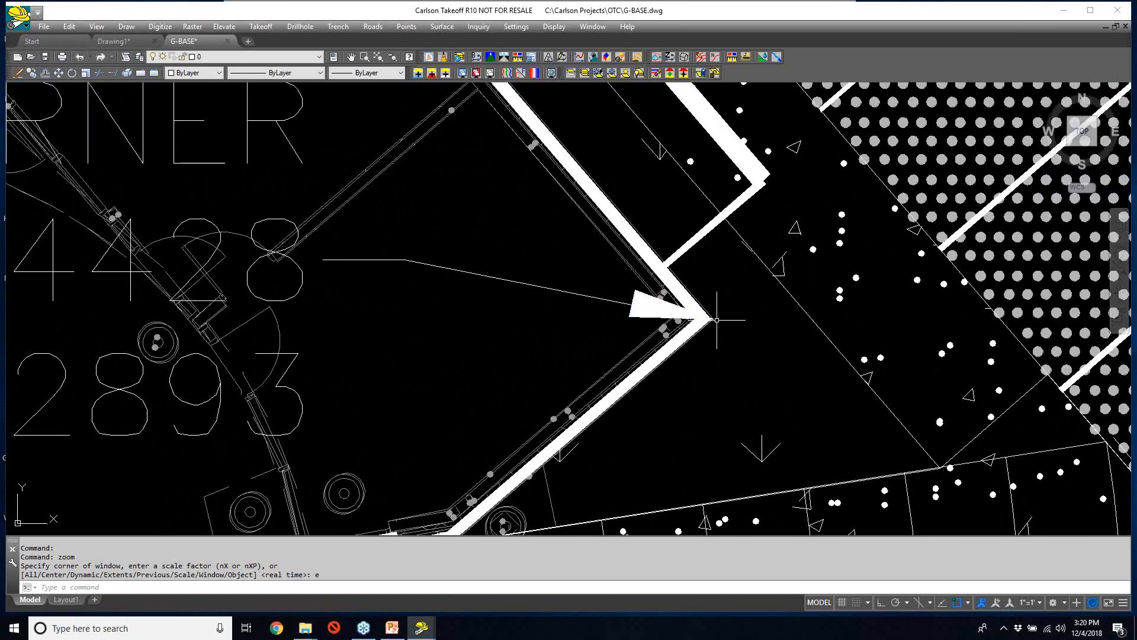
pyautogui.scroll(4, 713, 317)
pyautogui.scroll(2, 714, 318)
pyautogui.click(570, 260)
pyautogui.scroll(4, 694, 315)
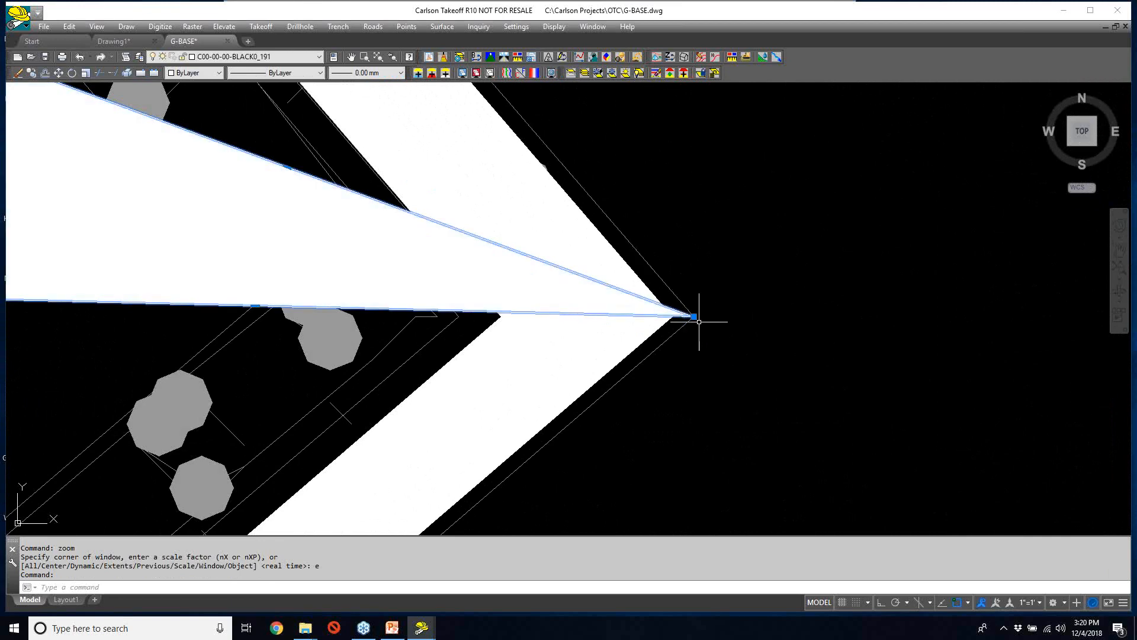
pyautogui.scroll(-3, 695, 315)
pyautogui.moveTo(697, 320)
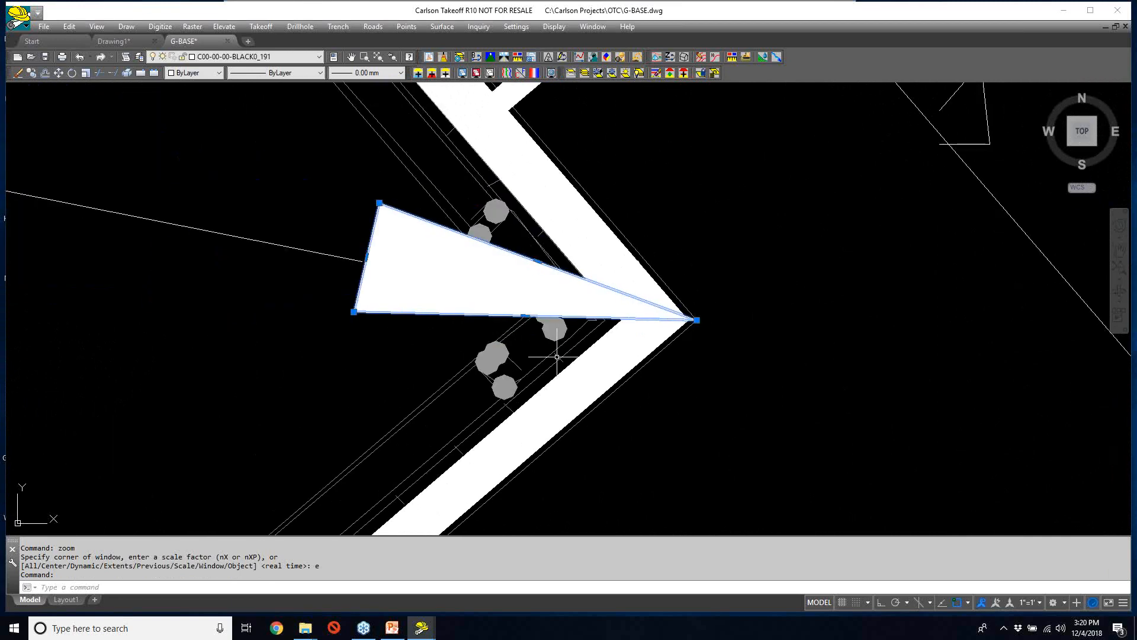
pyautogui.press('Escape')
pyautogui.press('Escape')
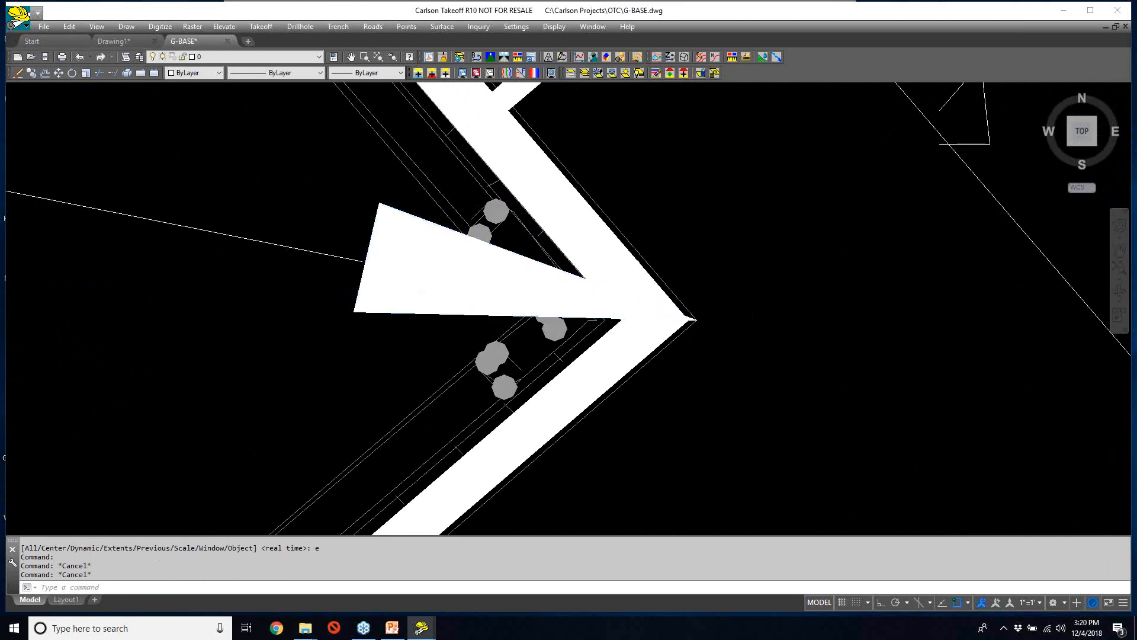
pyautogui.scroll(-4, 527, 356)
pyautogui.scroll(-4, 527, 357)
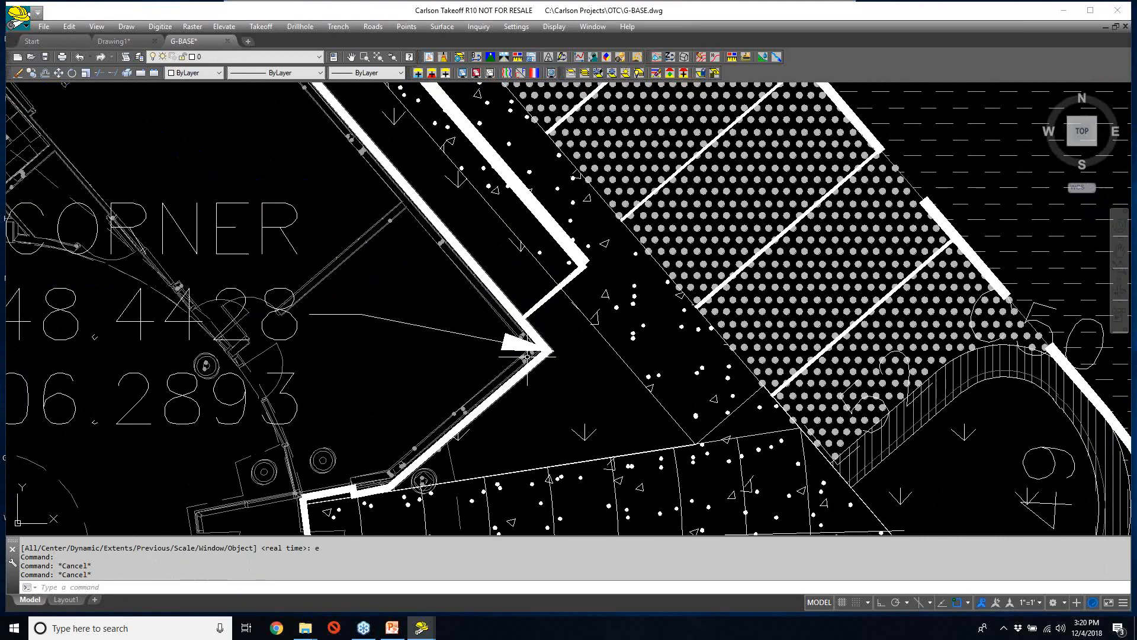
pyautogui.moveTo(255, 378); pyautogui.dragTo(806, 285, button='middle')
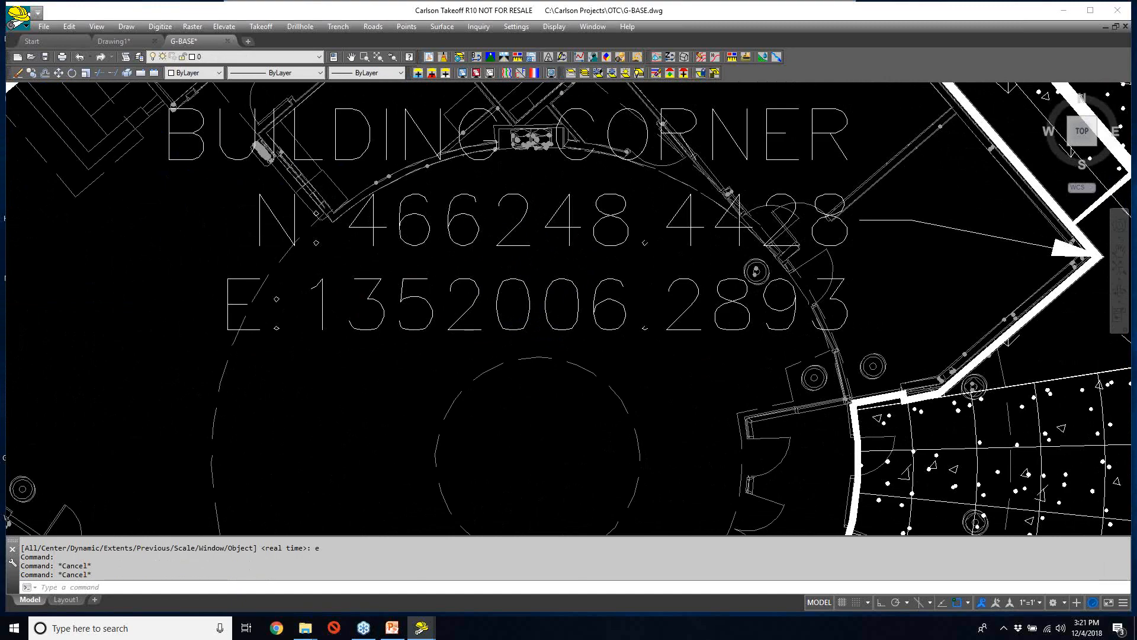
pyautogui.scroll(-2, 397, 231)
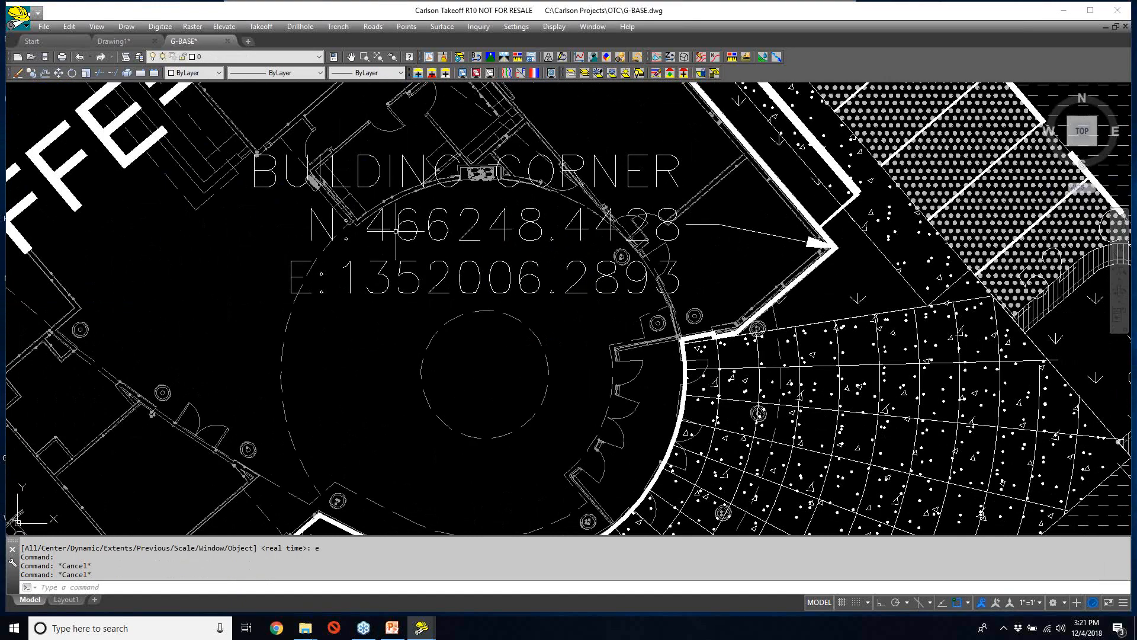
# - Examine the building corner labelled N: 466206.4950, checking where its leader arrowhead points, and compare its location with the other labelled building corners
pyautogui.scroll(-2, 396, 231)
pyautogui.scroll(-2, 396, 231)
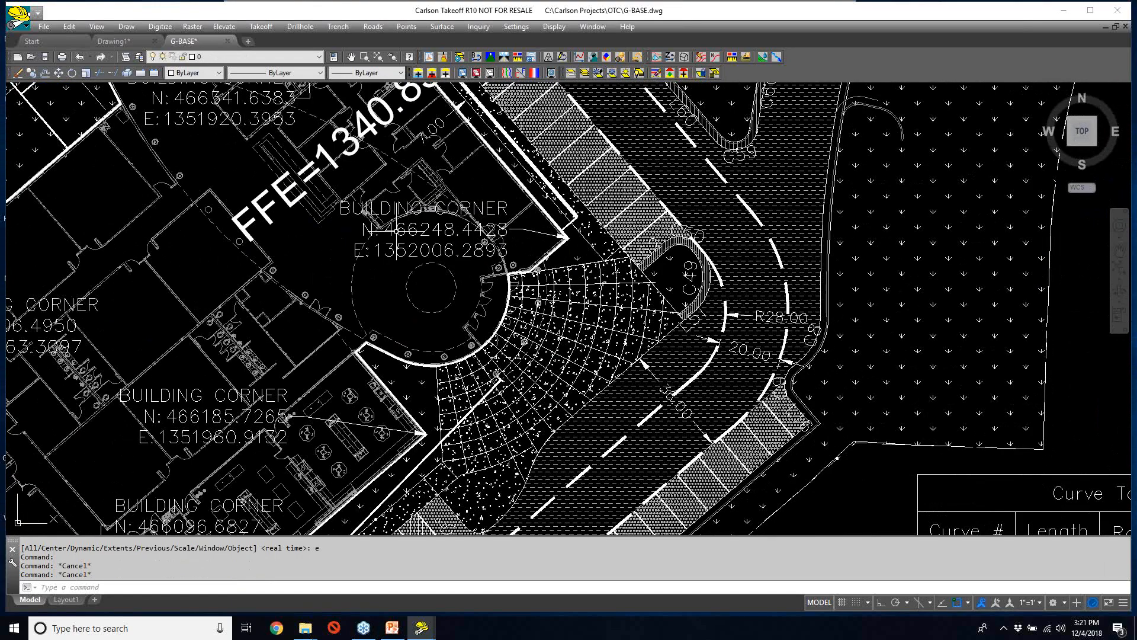
pyautogui.moveTo(397, 231); pyautogui.dragTo(654, 296, button='middle')
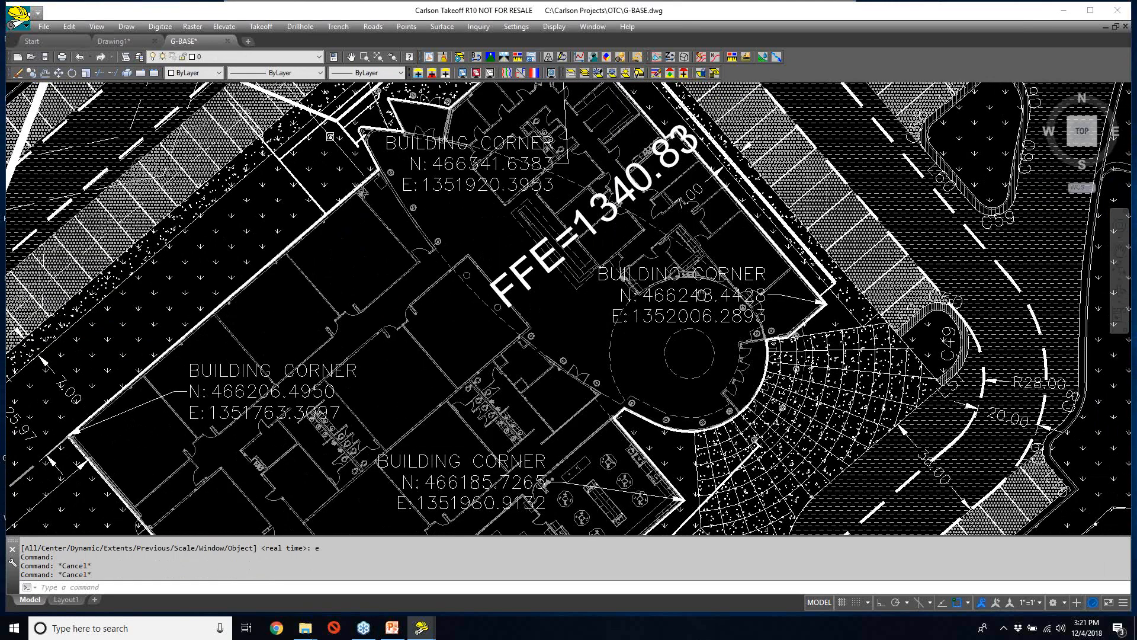
pyautogui.moveTo(330, 136); pyautogui.dragTo(348, 108, button='middle')
pyautogui.scroll(12, 132, 381)
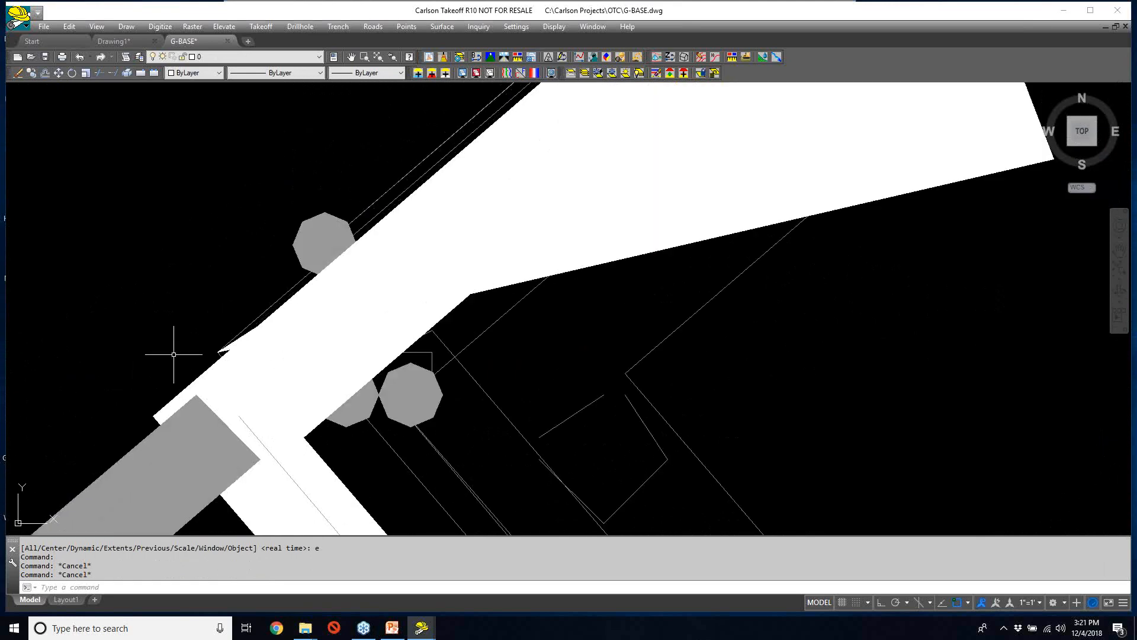
pyautogui.scroll(7, 225, 355)
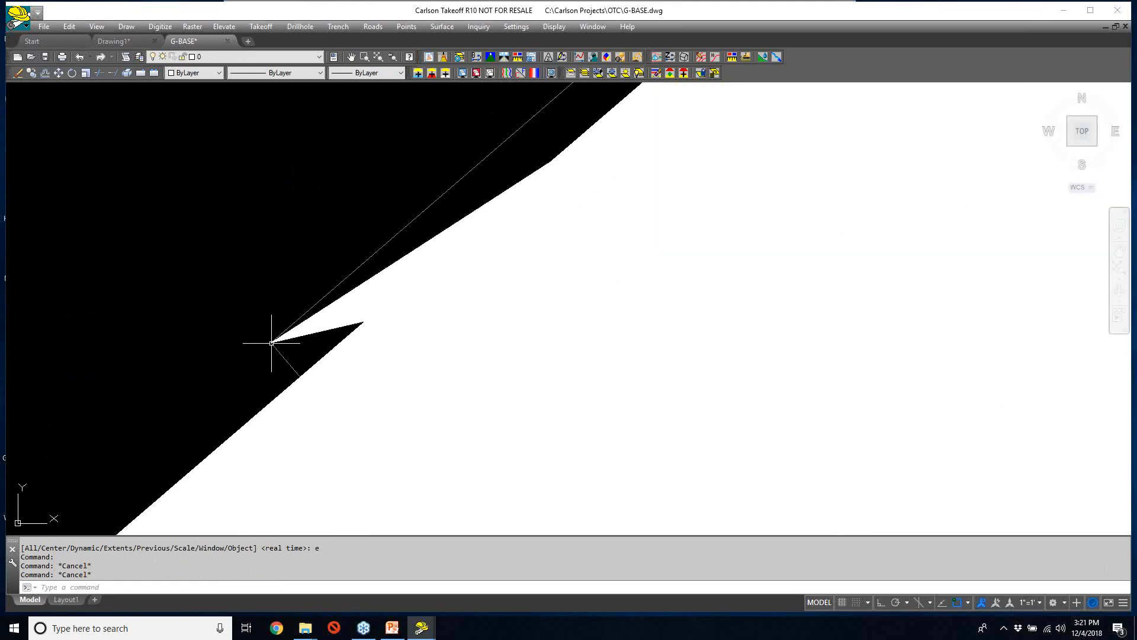
pyautogui.scroll(-8, 268, 344)
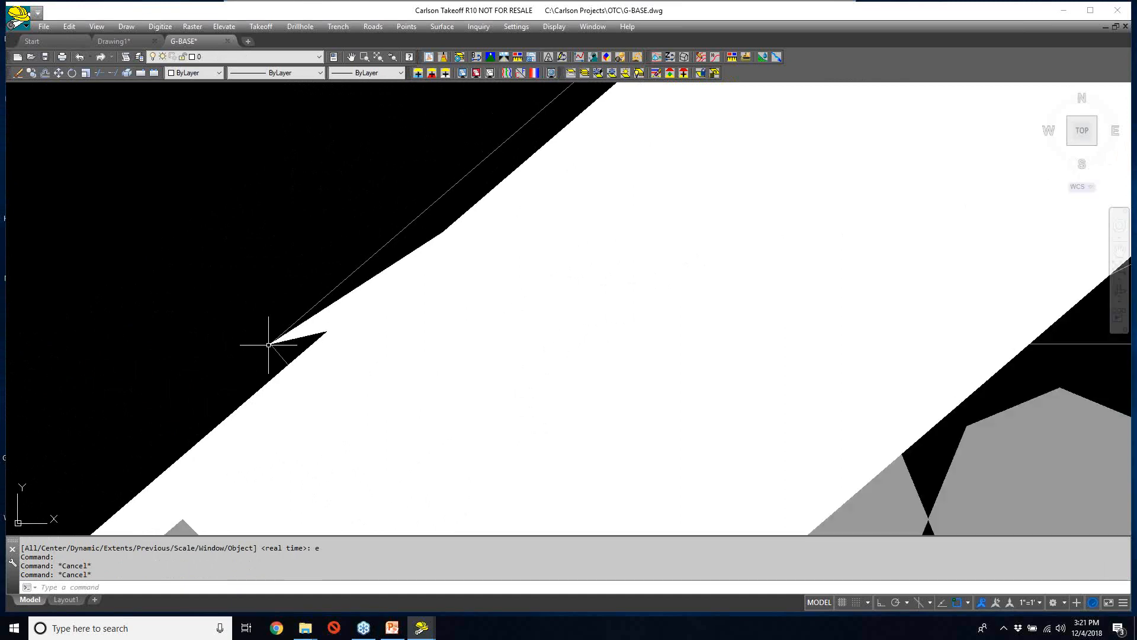
pyautogui.scroll(-10, 268, 345)
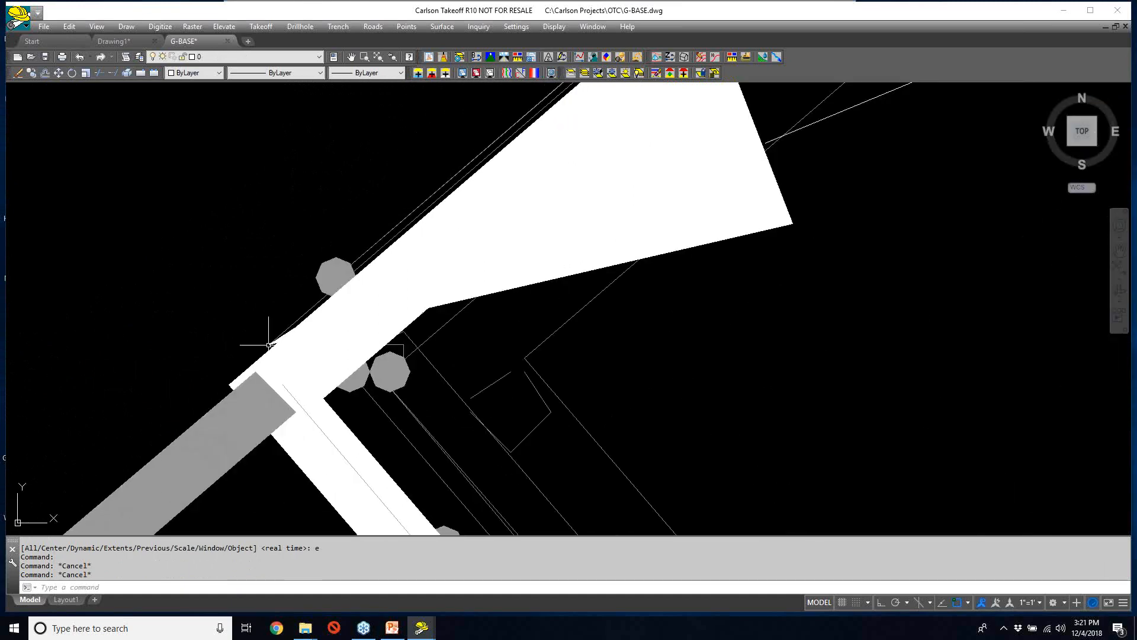
pyautogui.scroll(-4, 268, 344)
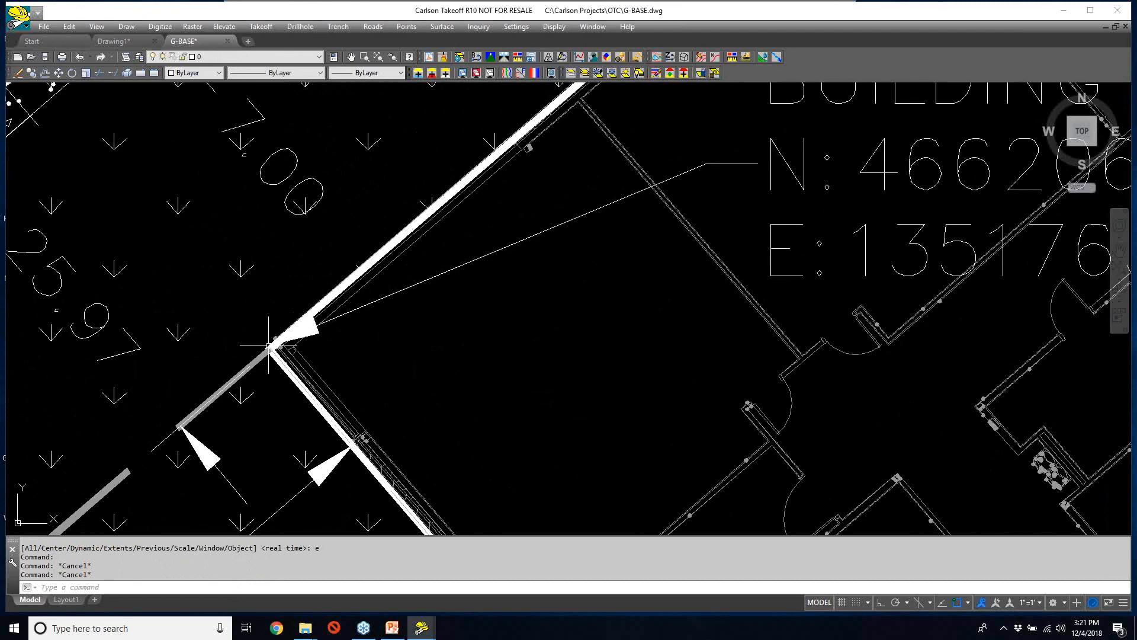
pyautogui.scroll(-4, 272, 342)
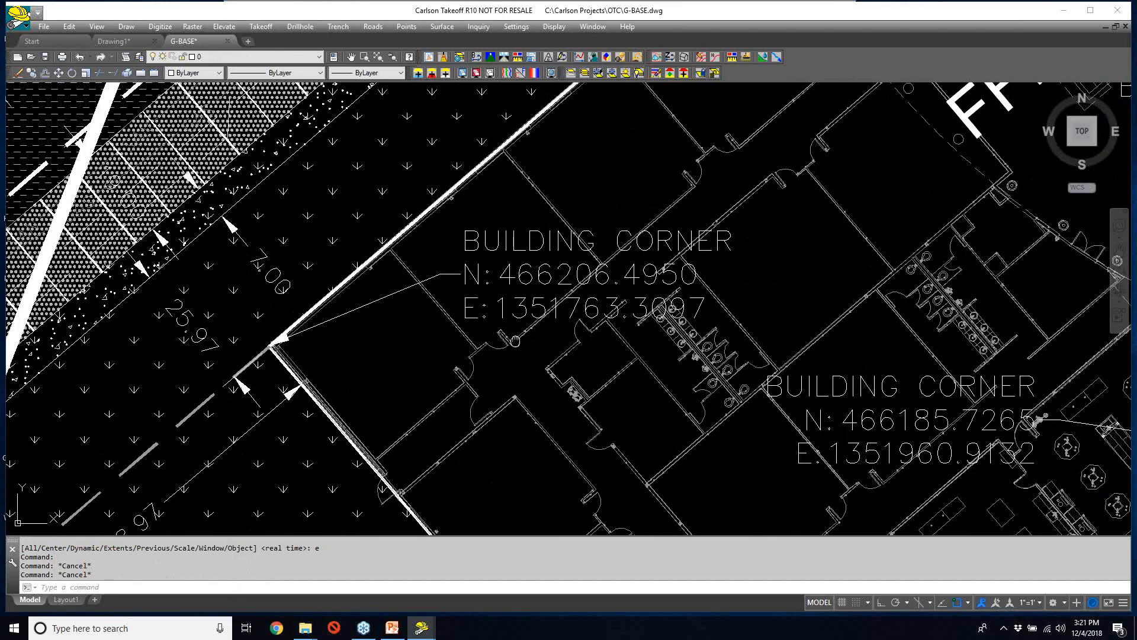
pyautogui.moveTo(515, 342); pyautogui.dragTo(302, 345, button='middle')
pyautogui.scroll(-2, 302, 346)
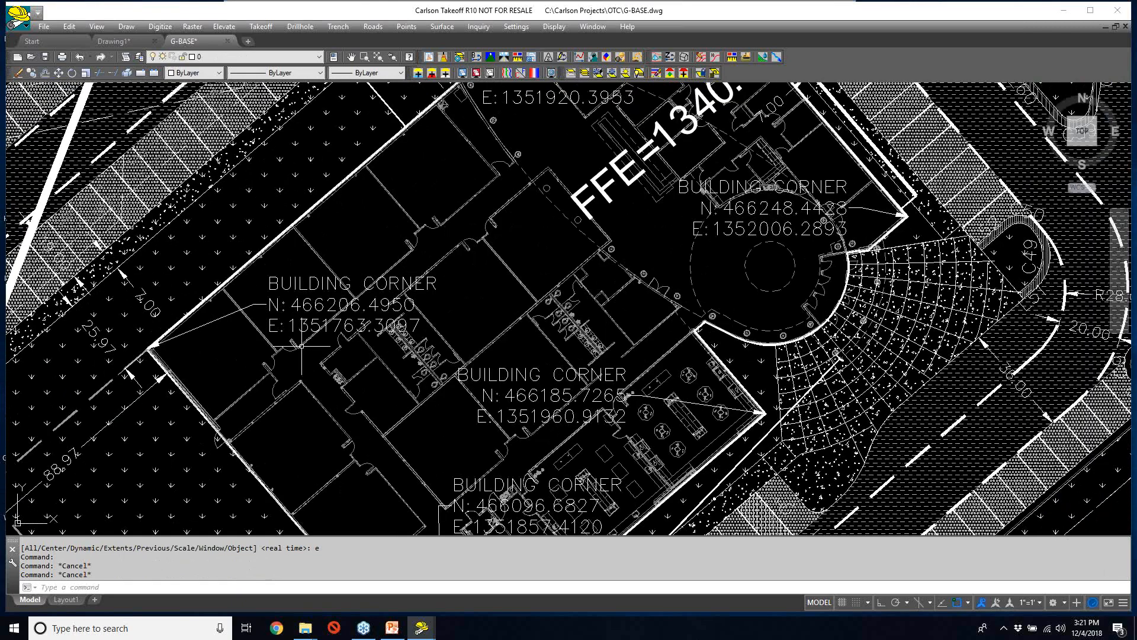
pyautogui.scroll(-2, 302, 347)
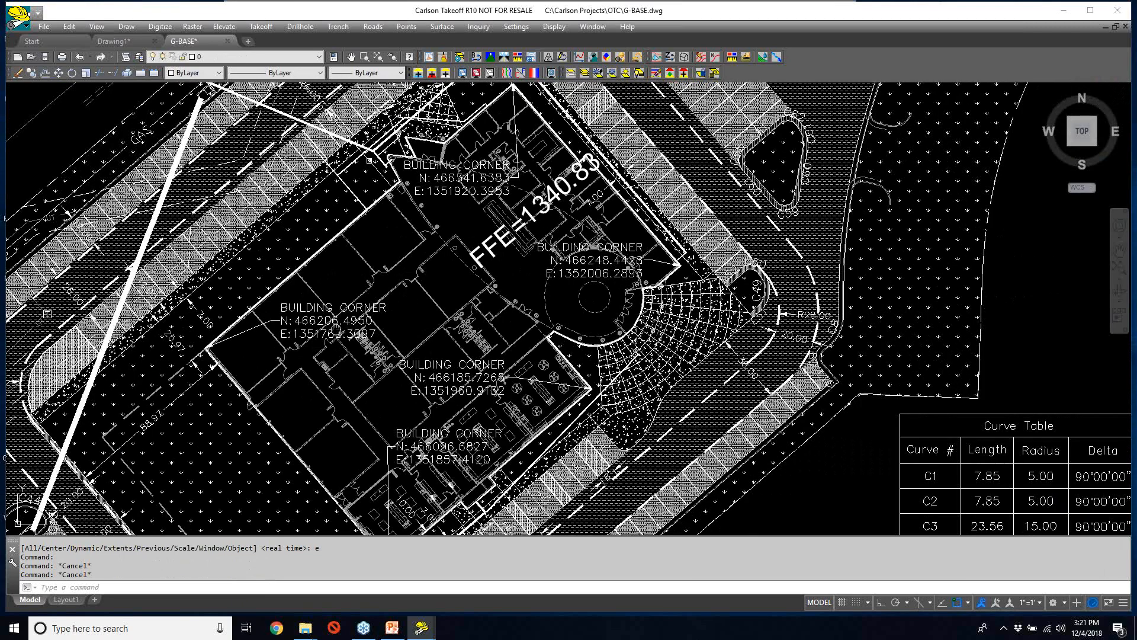
pyautogui.moveTo(336, 332); pyautogui.dragTo(336, 335, button='middle')
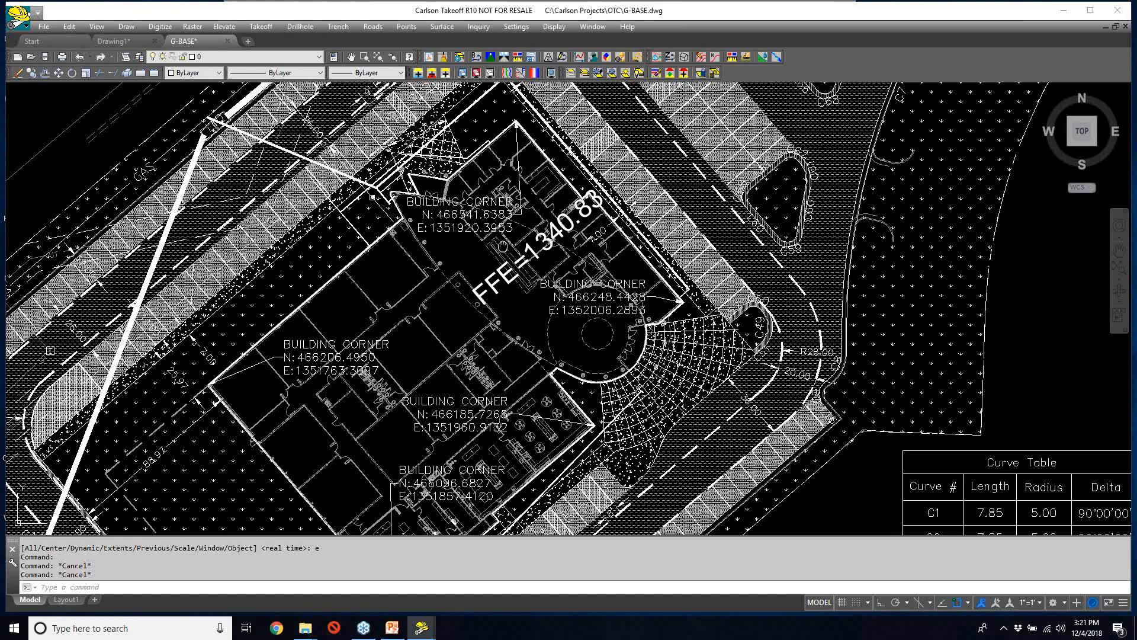
# - Measure the graphic scale bar's full length with Angle & Distance, from the leftmost 40 tick to the 80 tick
pyautogui.moveTo(503, 247); pyautogui.dragTo(520, 479, button='middle')
pyautogui.scroll(-5, 532, 143)
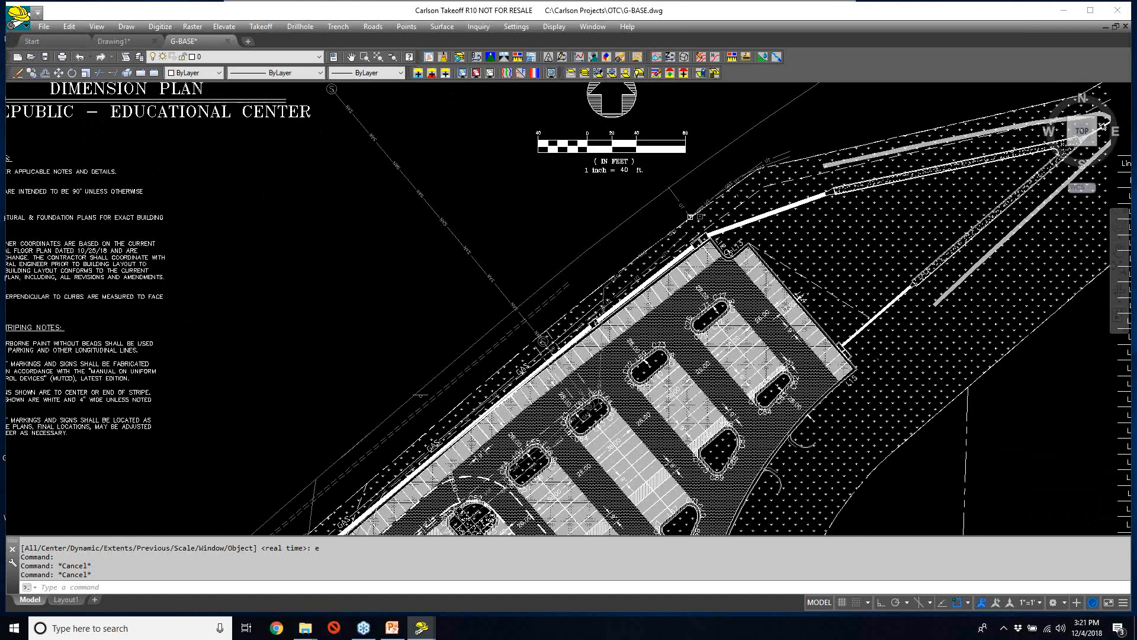
pyautogui.scroll(3, 532, 143)
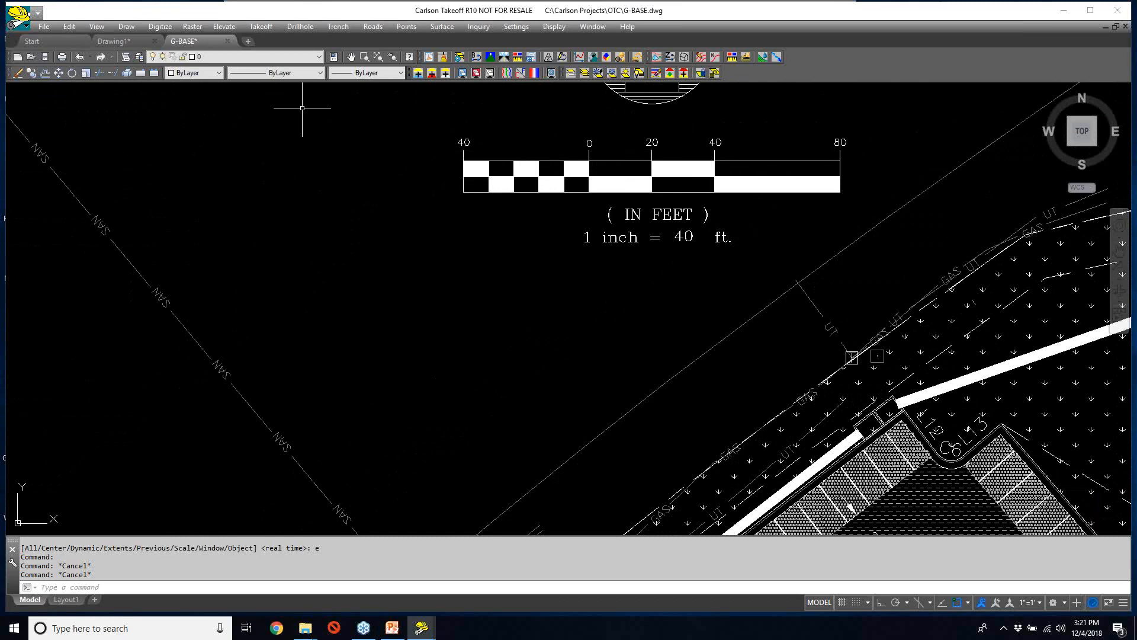
pyautogui.click(478, 28)
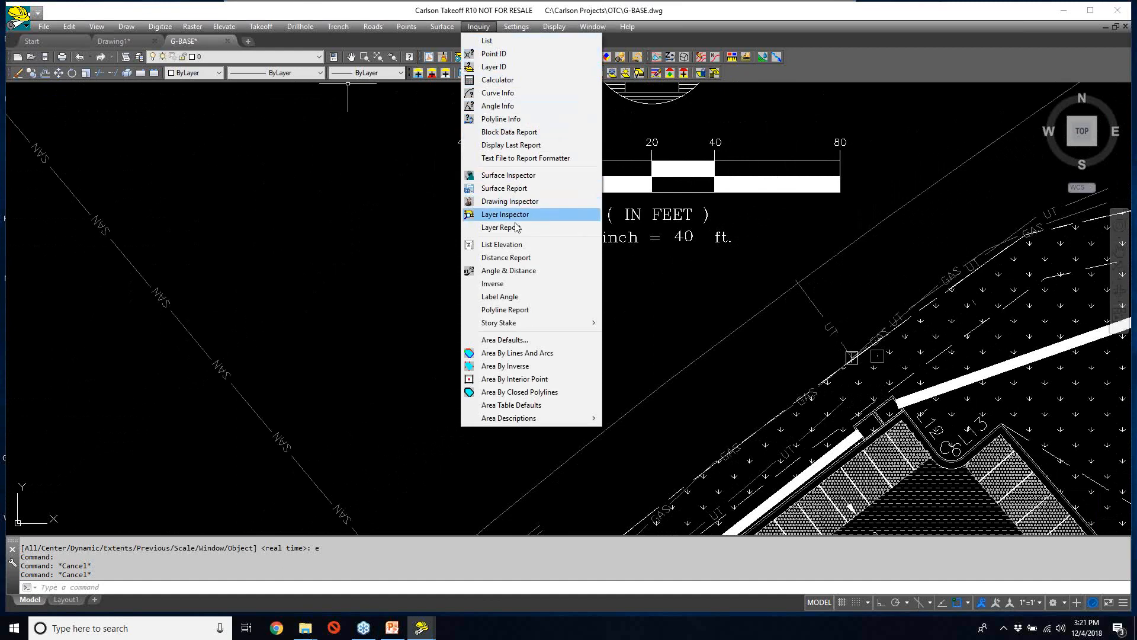
pyautogui.click(530, 271)
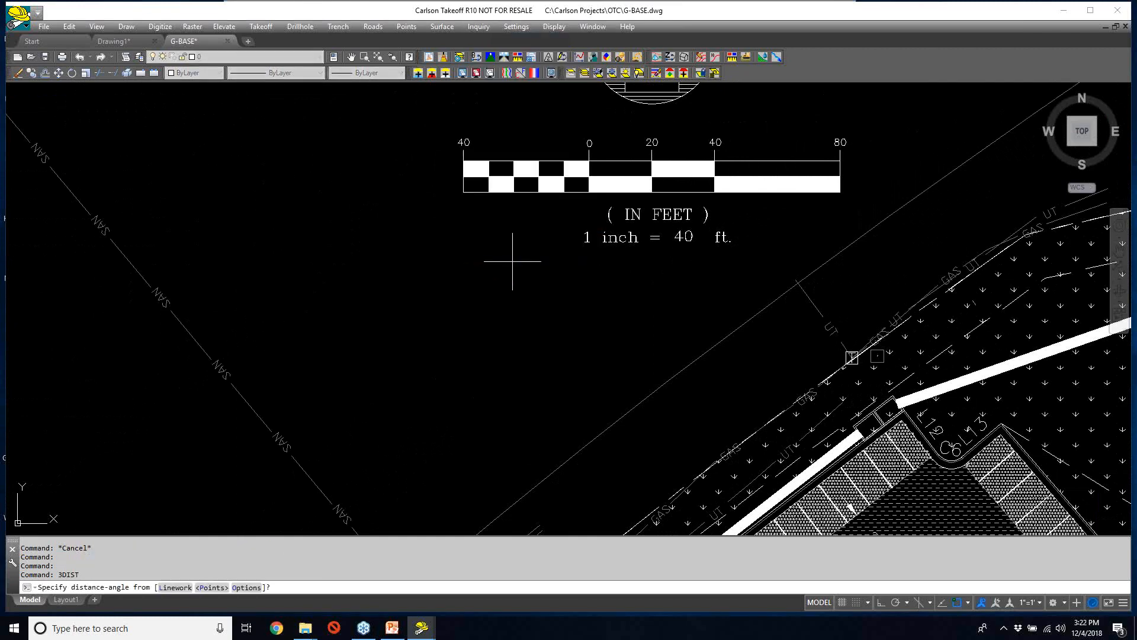
pyautogui.press('Return')
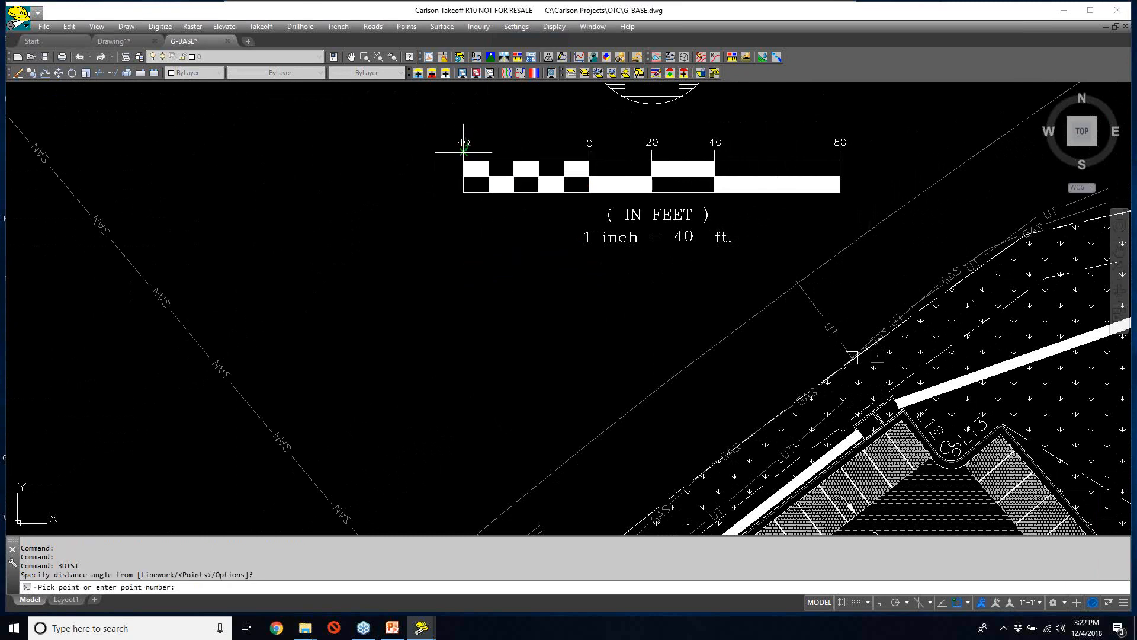
pyautogui.scroll(5, 463, 153)
pyautogui.click(450, 140)
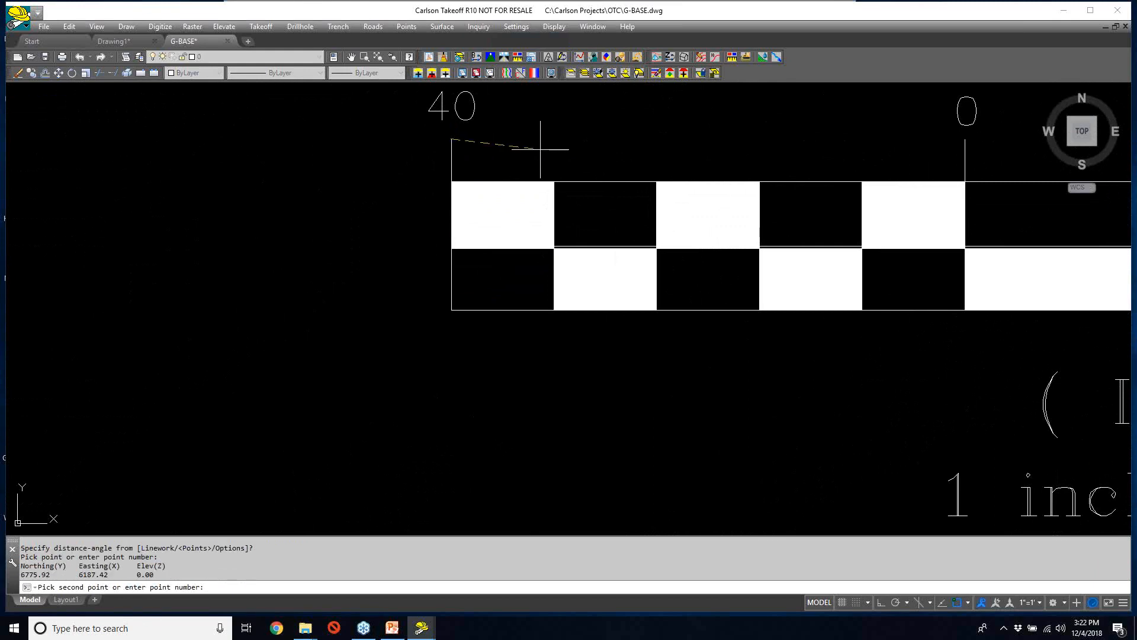
pyautogui.scroll(-5, 533, 151)
pyautogui.moveTo(904, 156)
pyautogui.mouseDown(button='middle')
pyautogui.moveTo(812, 193)
pyautogui.moveTo(570, 227)
pyautogui.mouseUp(button='middle')
pyautogui.scroll(4, 820, 223)
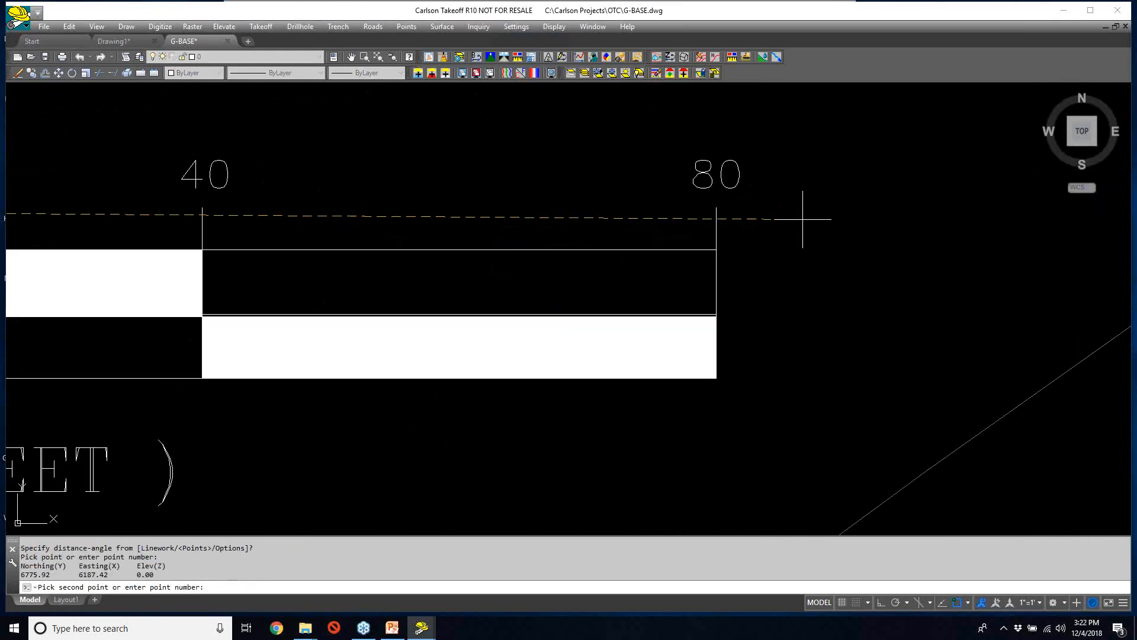
pyautogui.click(716, 207)
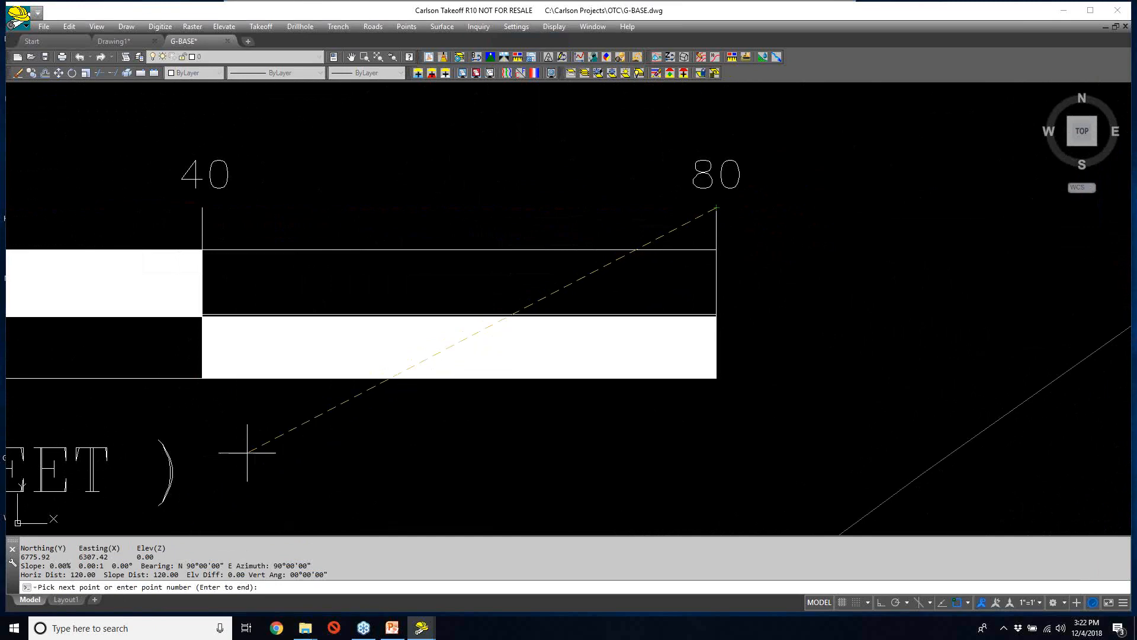
pyautogui.scroll(-5, 301, 389)
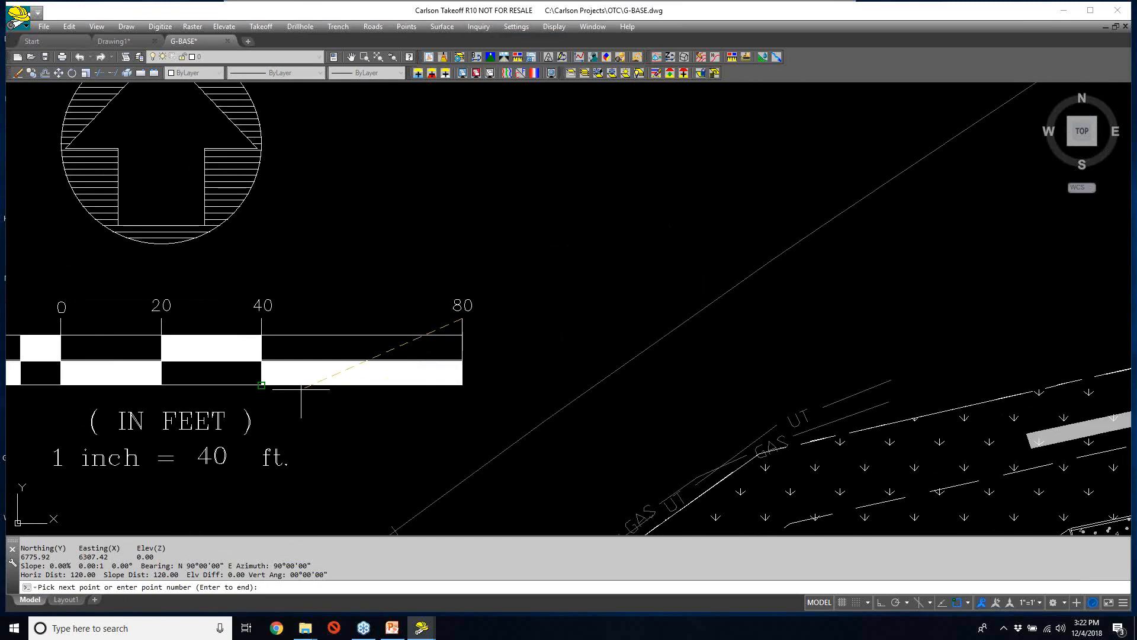
pyautogui.moveTo(299, 385); pyautogui.dragTo(556, 372, button='middle')
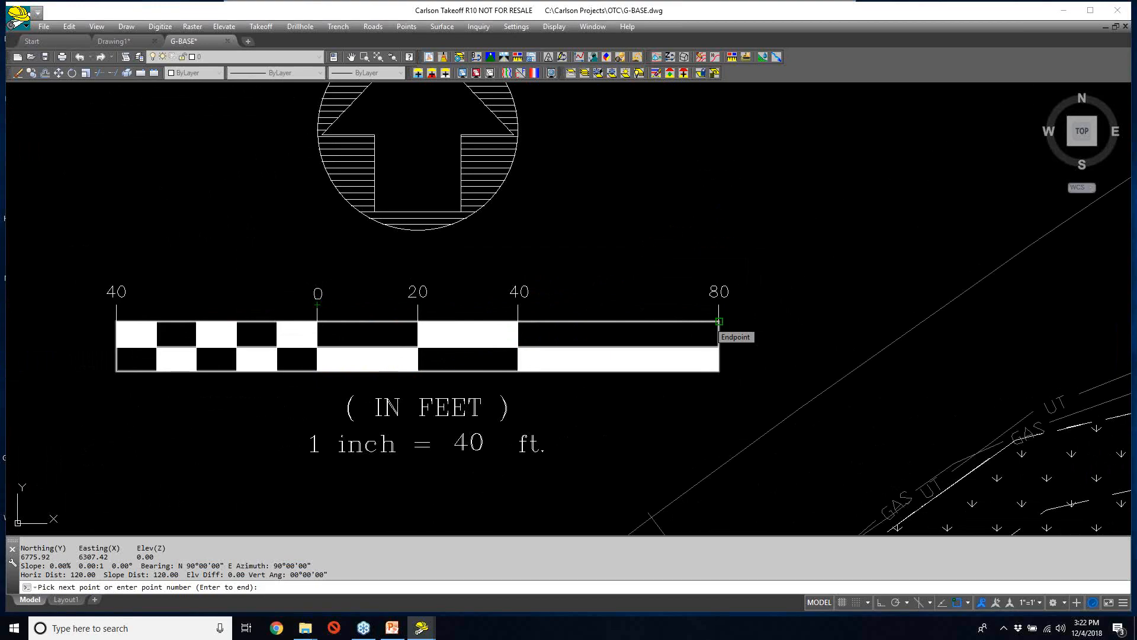
pyautogui.press('Escape')
# - Start a 2D Align on the dimension plan and select all entities in the drawing to align
pyautogui.scroll(-6, 610, 331)
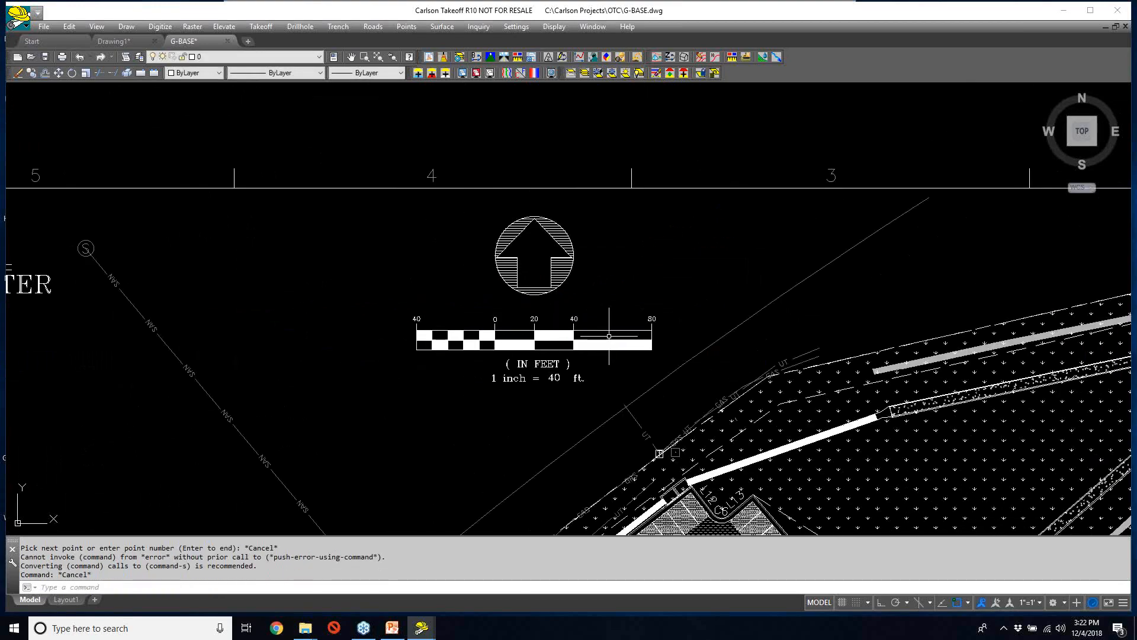
pyautogui.scroll(-2, 610, 336)
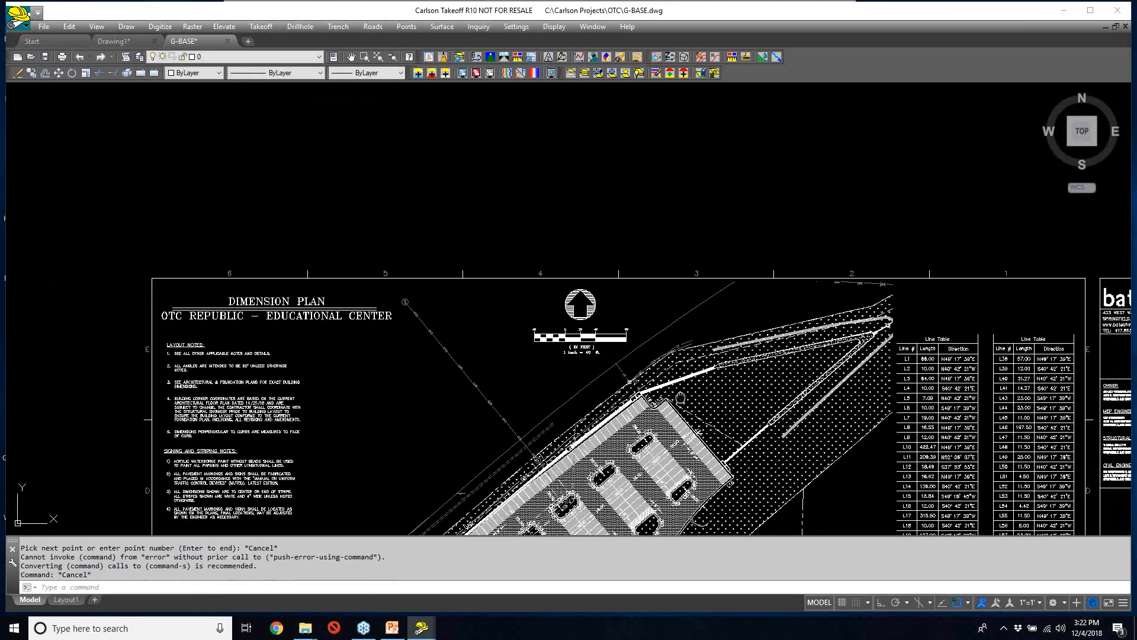
pyautogui.moveTo(680, 398); pyautogui.dragTo(746, 141, button='middle')
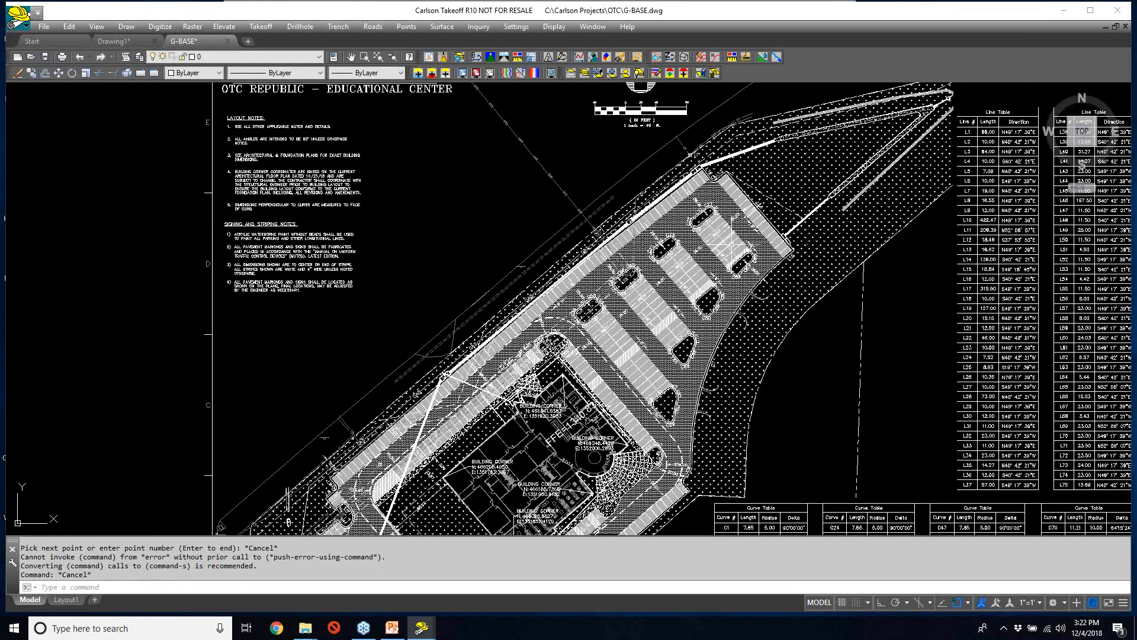
pyautogui.moveTo(625, 427); pyautogui.dragTo(663, 305, button='middle')
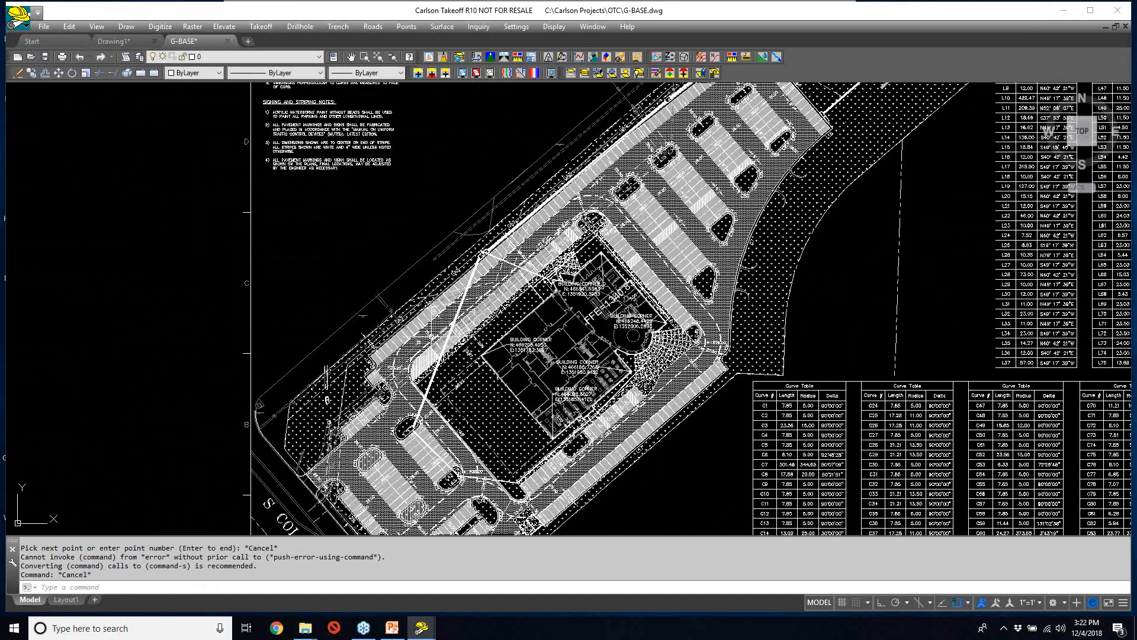
pyautogui.click(69, 27)
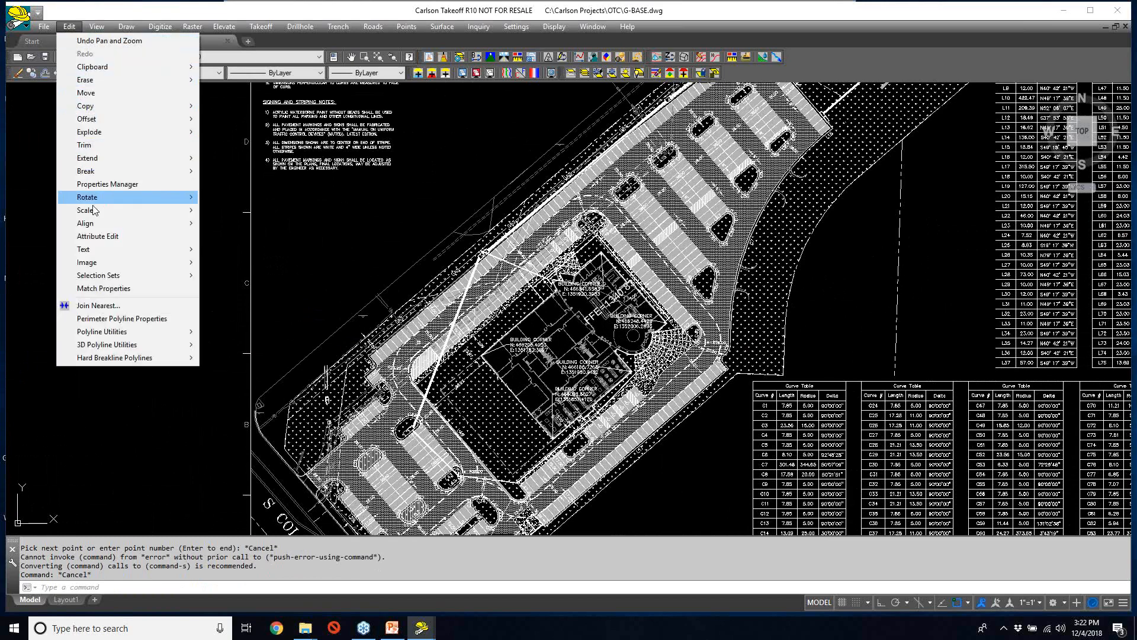
pyautogui.moveTo(177, 223)
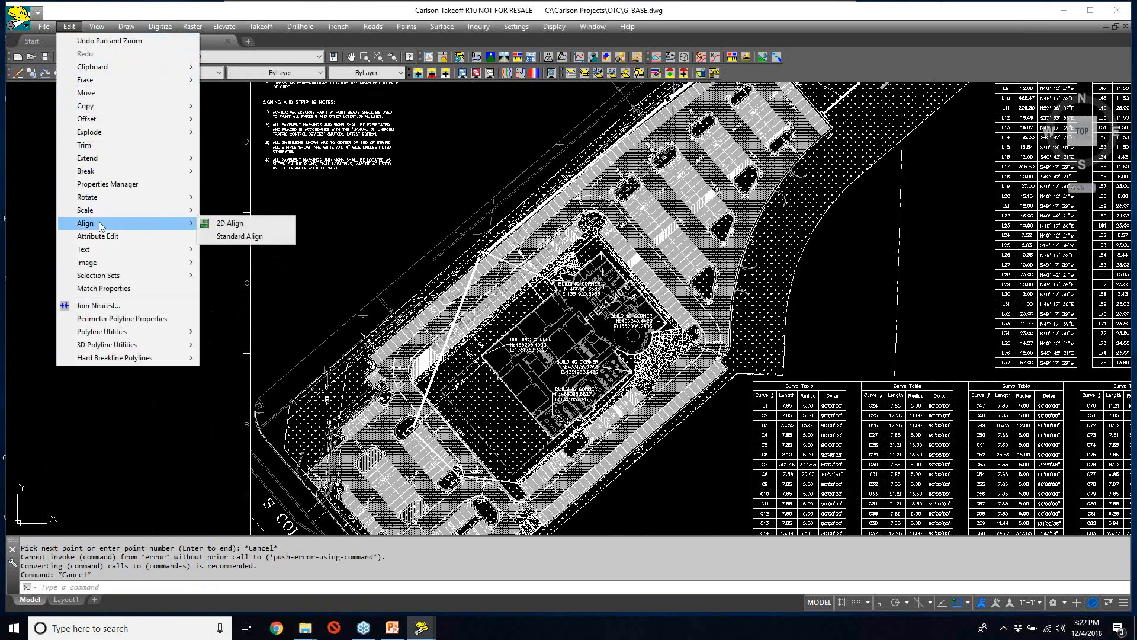
pyautogui.click(230, 224)
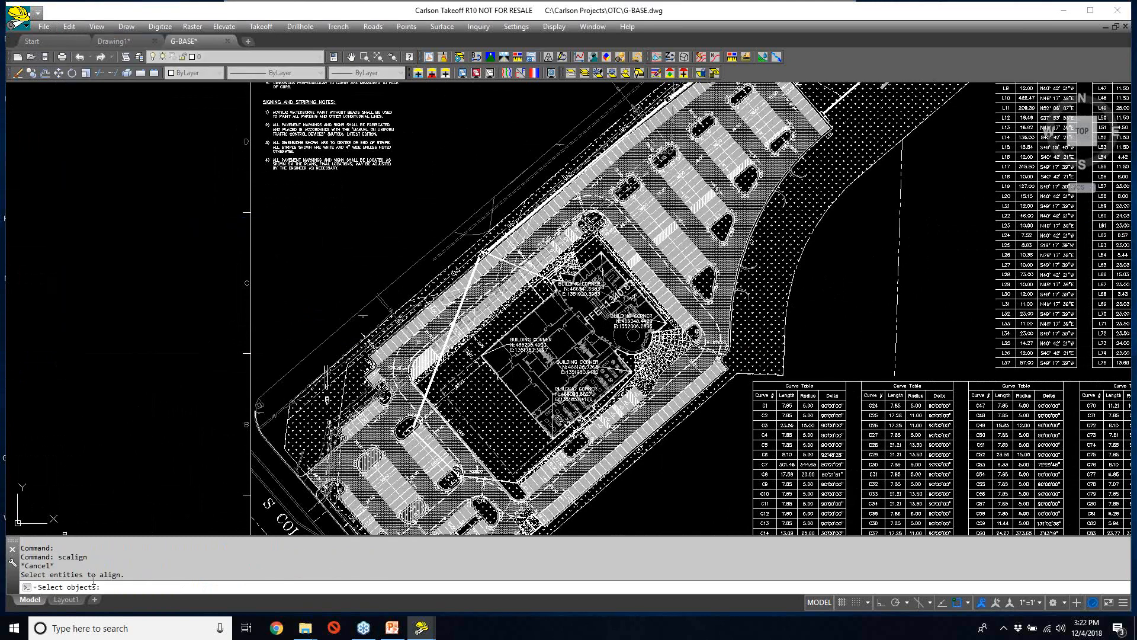
pyautogui.write('all')
pyautogui.press('Return')
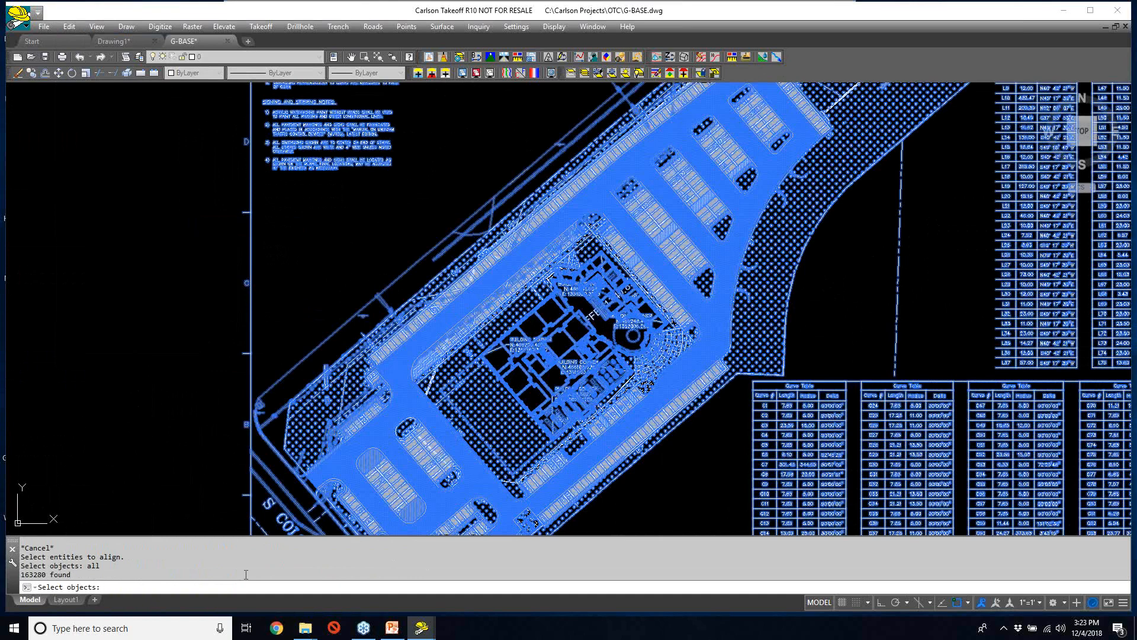
pyautogui.press('Return')
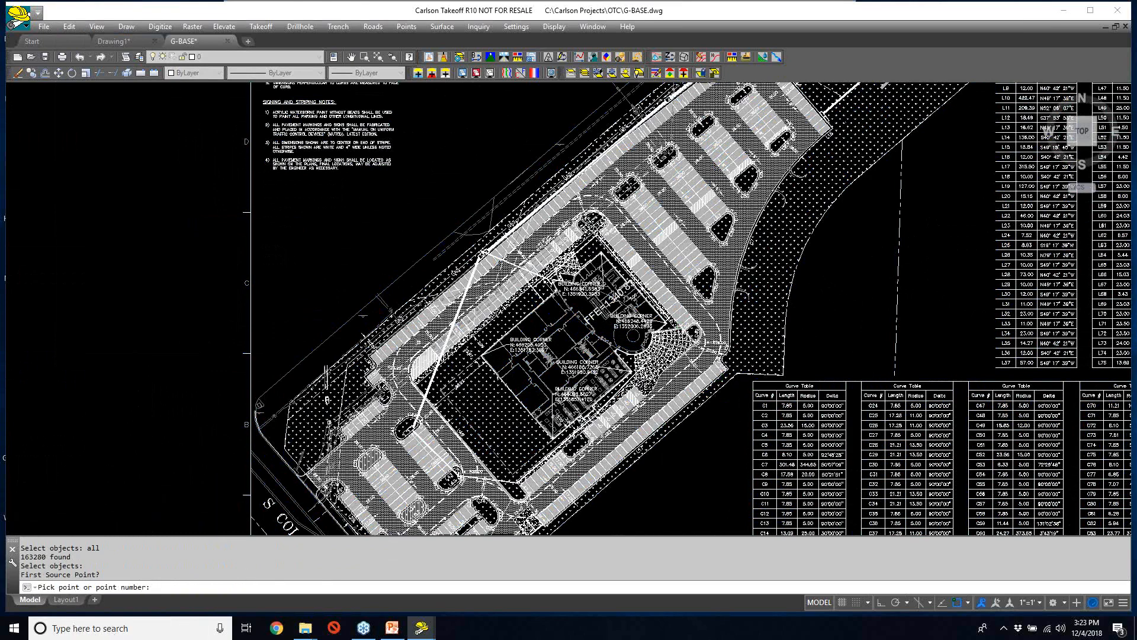
# - Set the first source point at the endpoint of the building corner labelled N: 466248.4428
pyautogui.scroll(10, 665, 337)
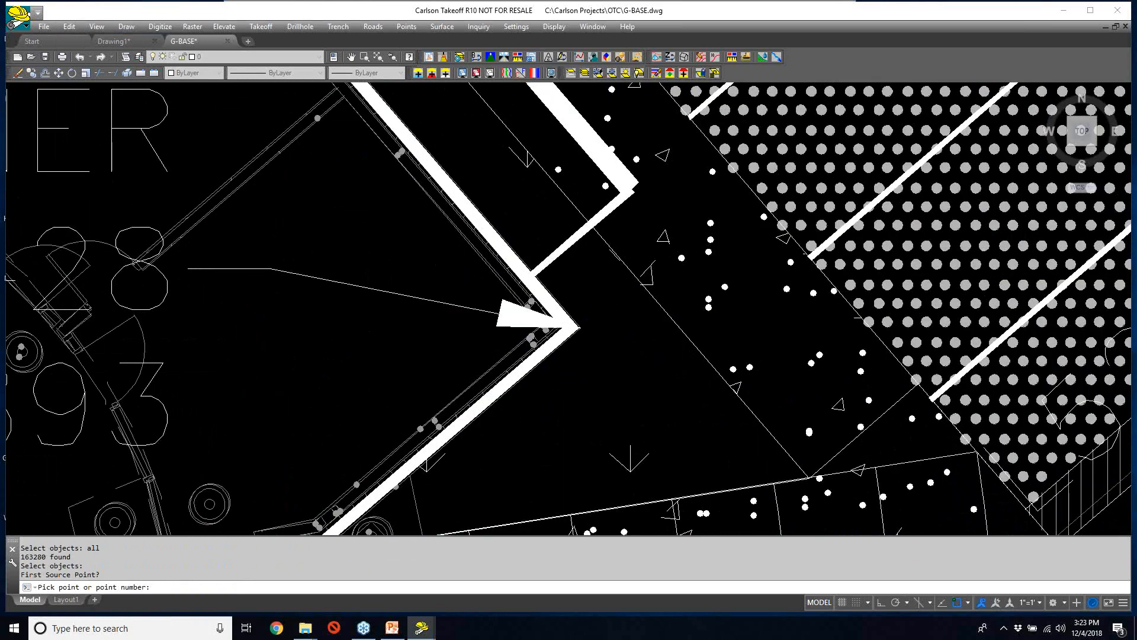
pyautogui.scroll(4, 665, 337)
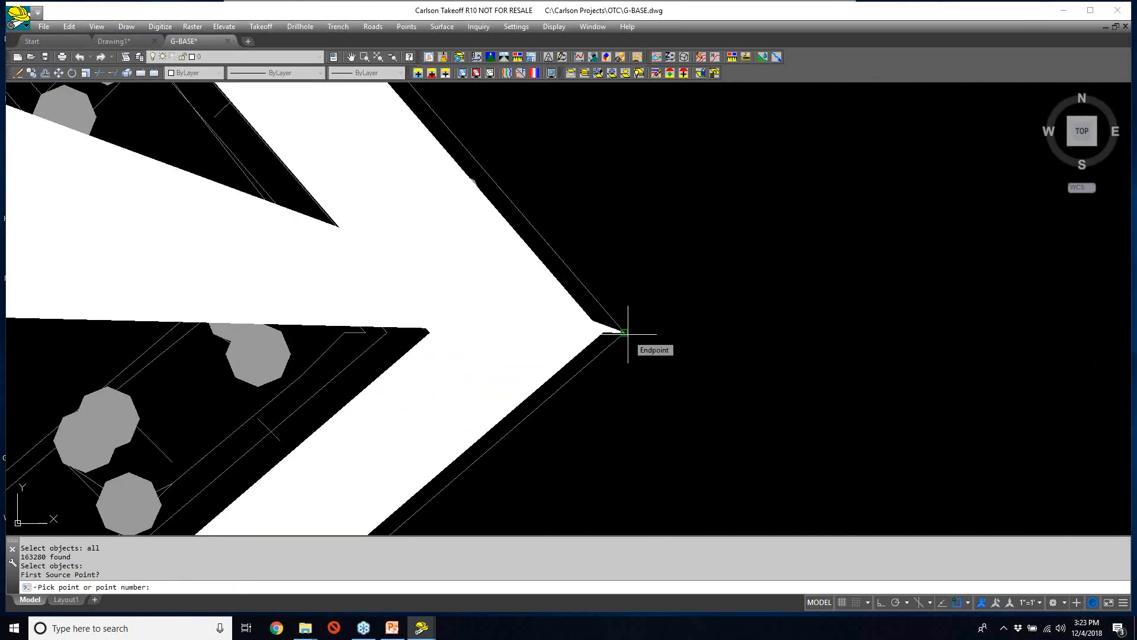
pyautogui.click(623, 332)
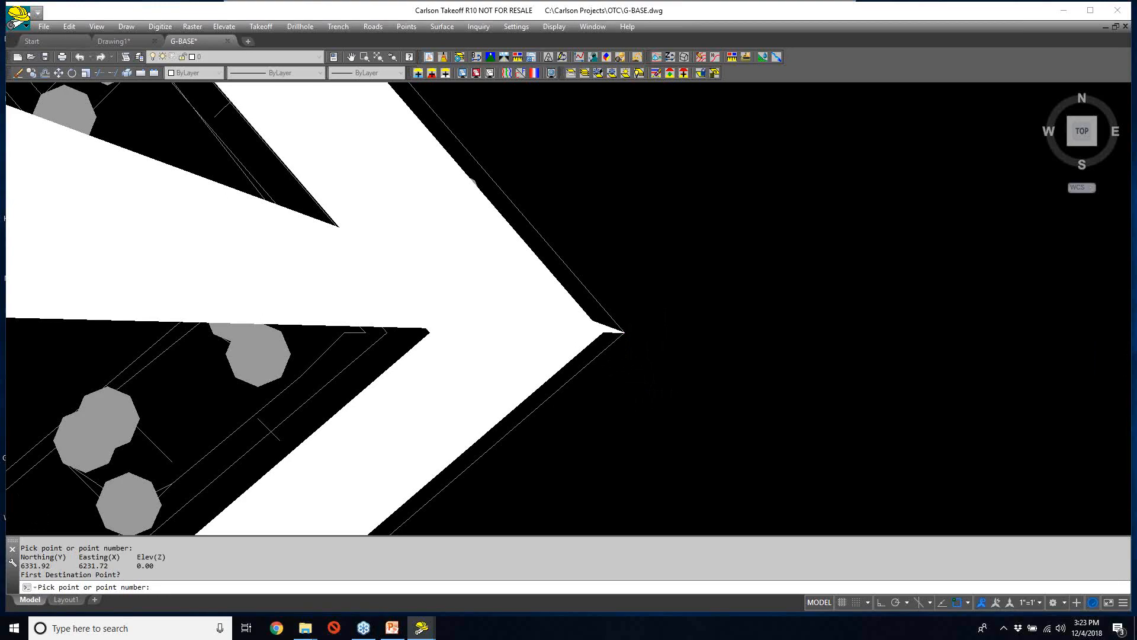
# - Set the first destination point to the labelled building corner coordinates 1352006.2893,466248.4428
pyautogui.scroll(-2, 635, 388)
pyautogui.scroll(-5, 625, 385)
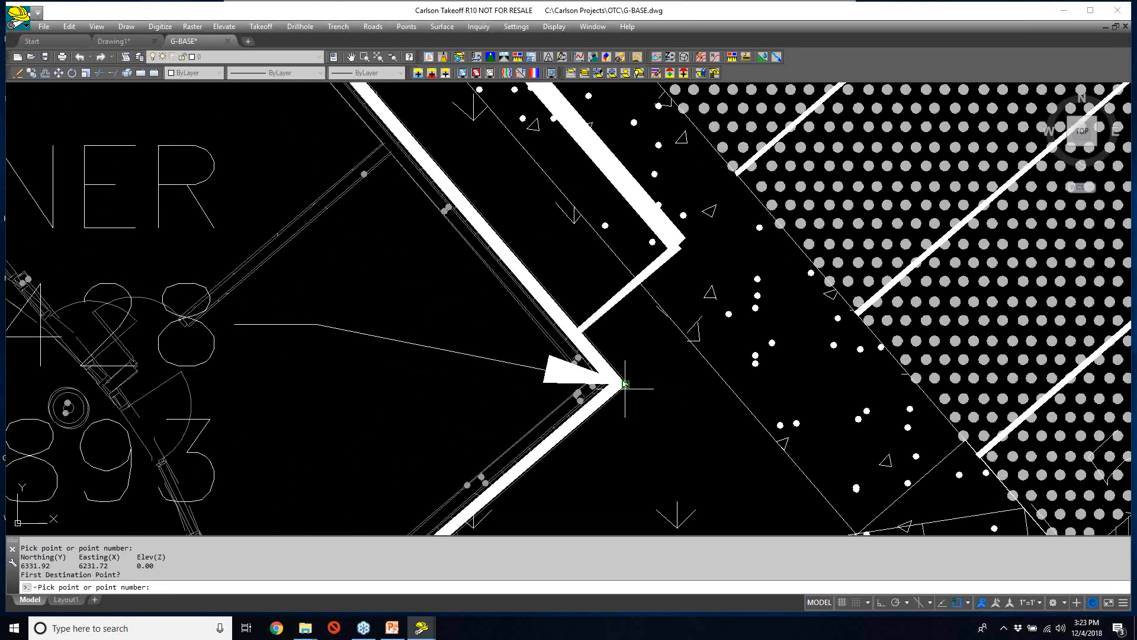
pyautogui.scroll(-2, 626, 385)
pyautogui.moveTo(284, 441)
pyautogui.mouseDown(button='middle')
pyautogui.moveTo(430, 387)
pyautogui.moveTo(809, 350)
pyautogui.mouseUp(button='middle')
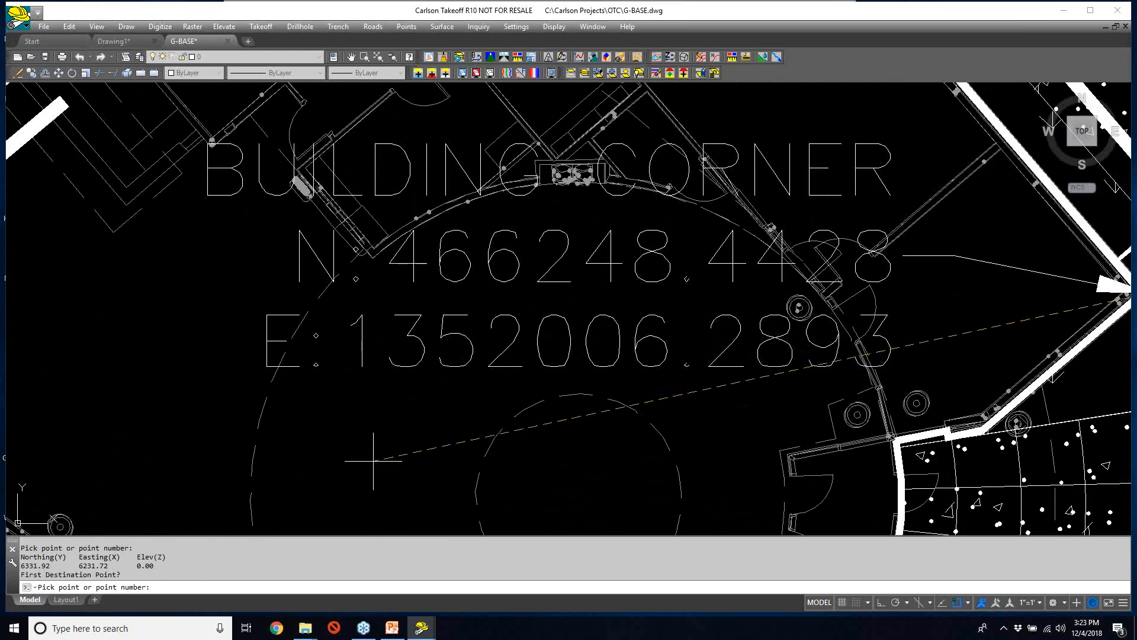
pyautogui.write('1352006.2893,')
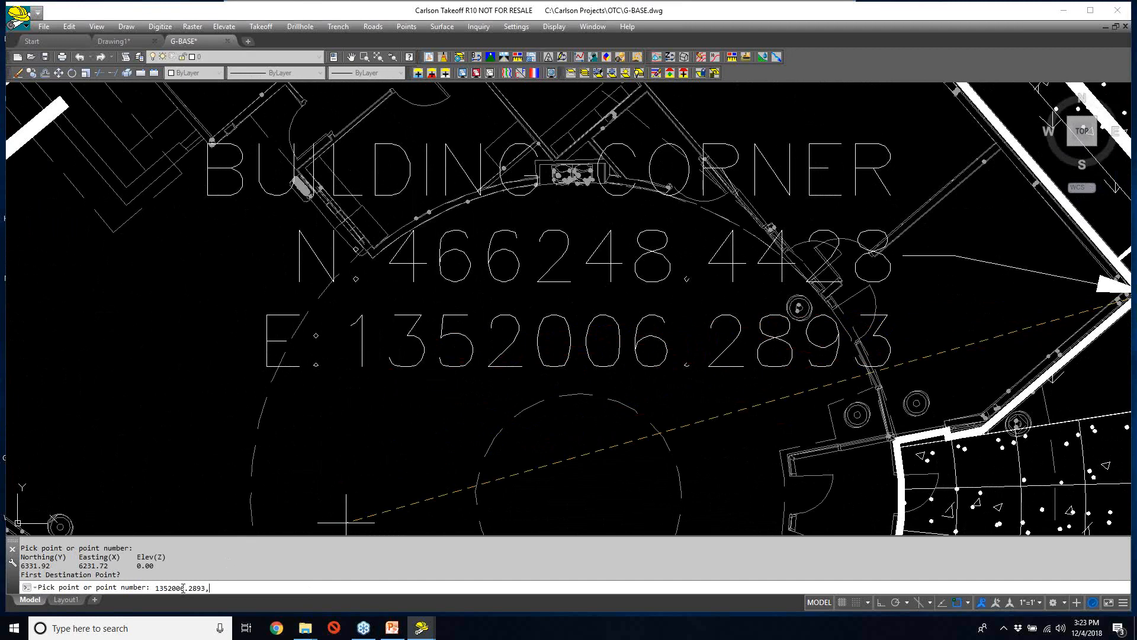
pyautogui.write('466')
pyautogui.write('248.')
pyautogui.write('42')
pyautogui.write('28')
pyautogui.press('Return')
# - Set the second source point at the leader arrow tip on the building corner labelled N: 466206.4950
pyautogui.scroll(-2, 379, 362)
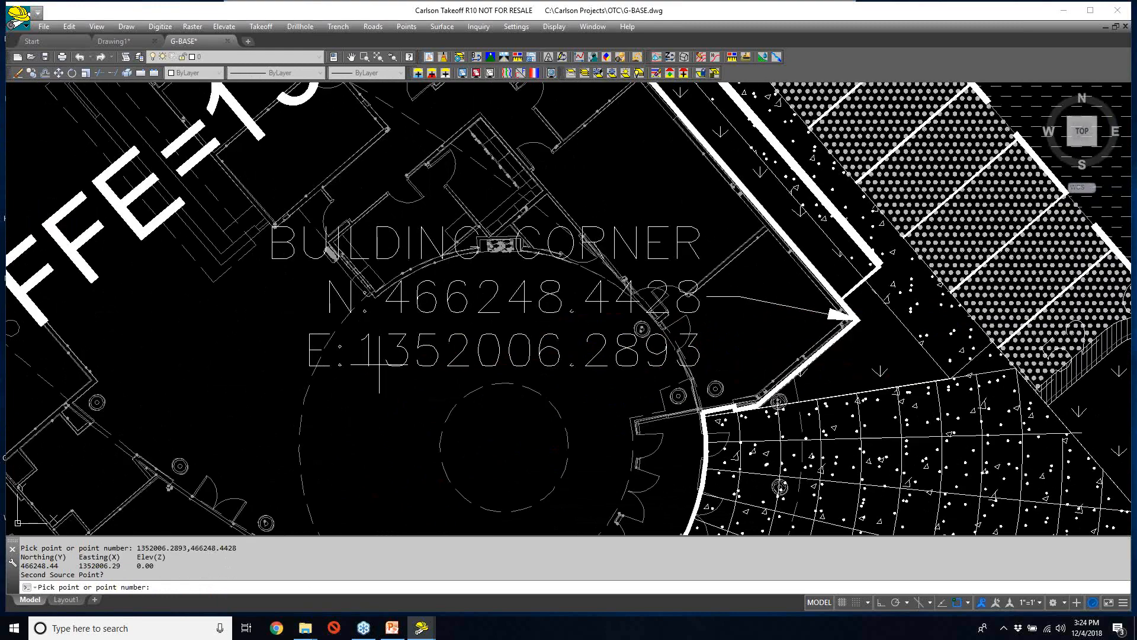
pyautogui.scroll(-1, 379, 362)
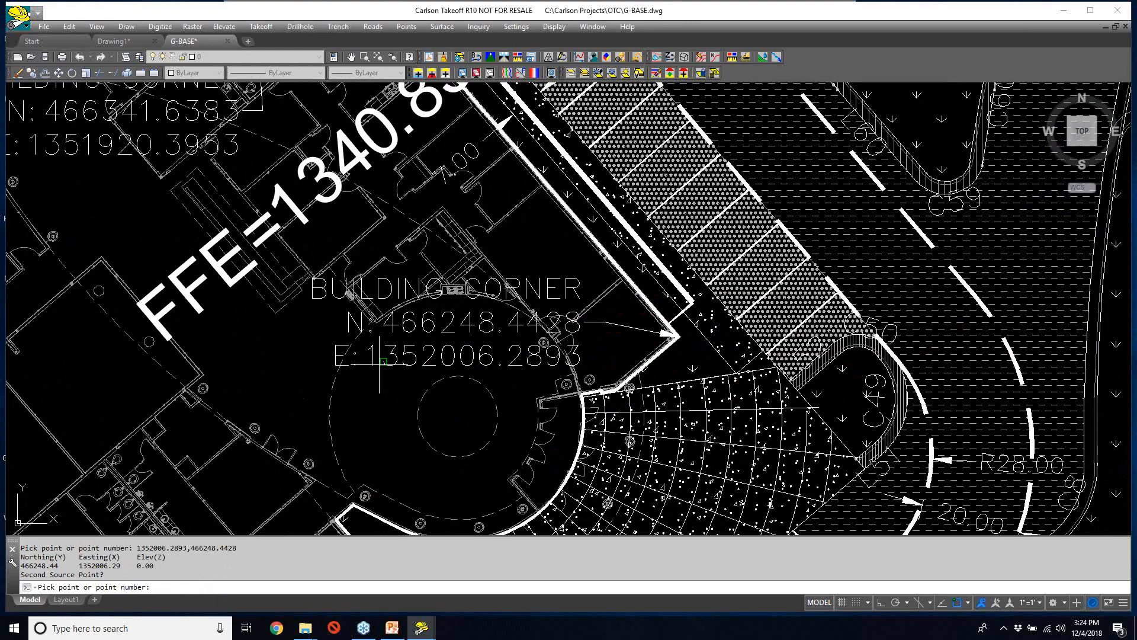
pyautogui.scroll(-3, 379, 363)
pyautogui.scroll(8, 157, 411)
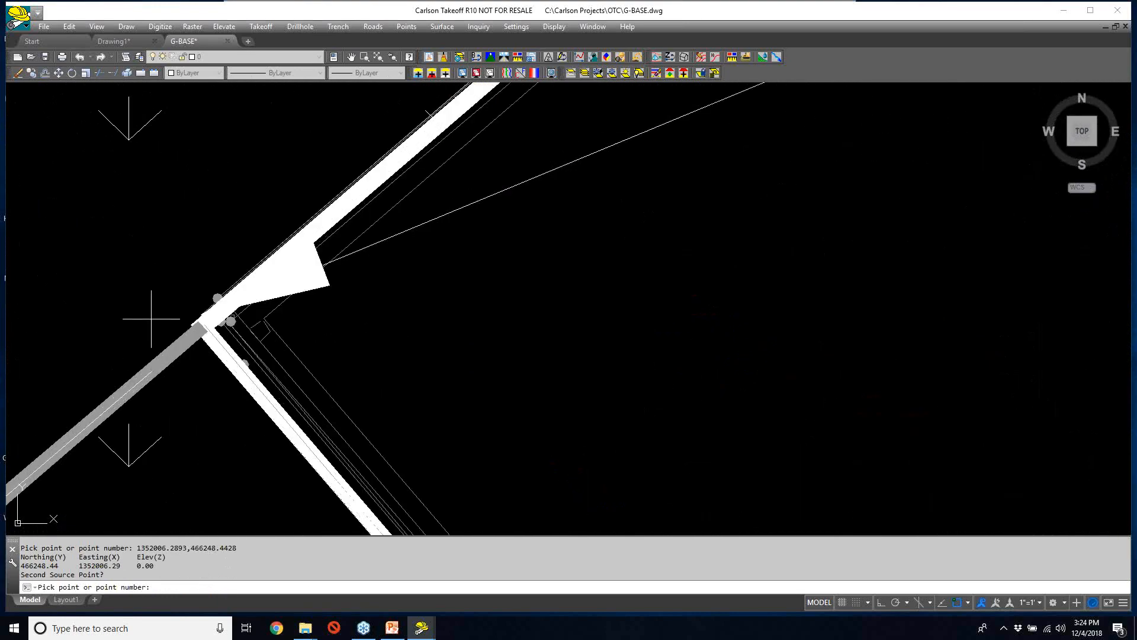
pyautogui.scroll(6, 212, 306)
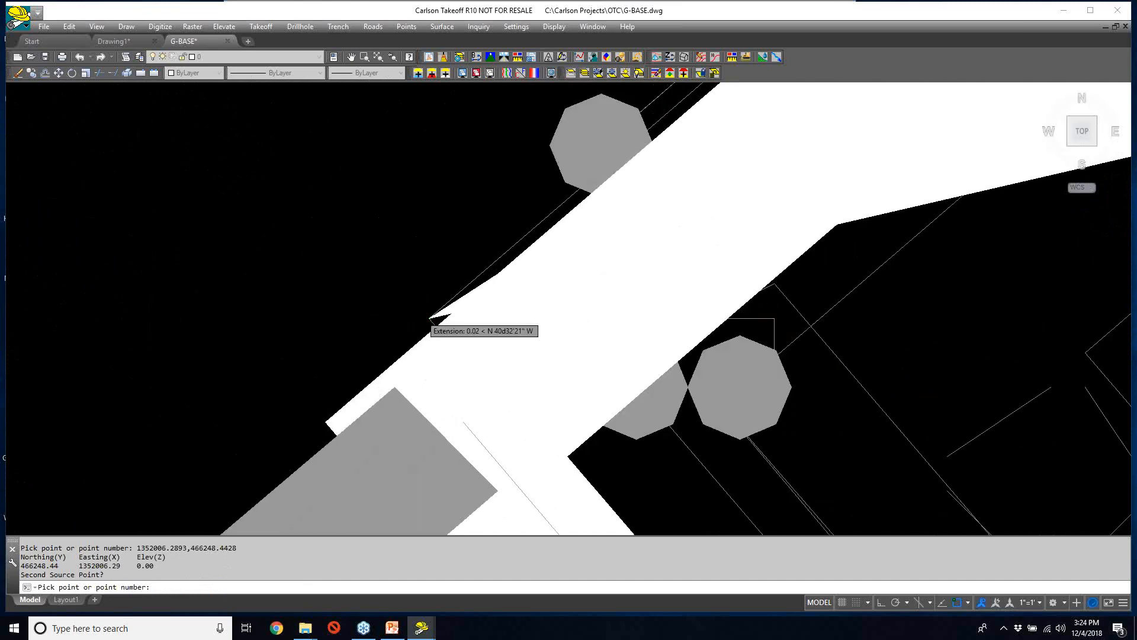
pyautogui.scroll(2, 425, 322)
pyautogui.click(431, 320)
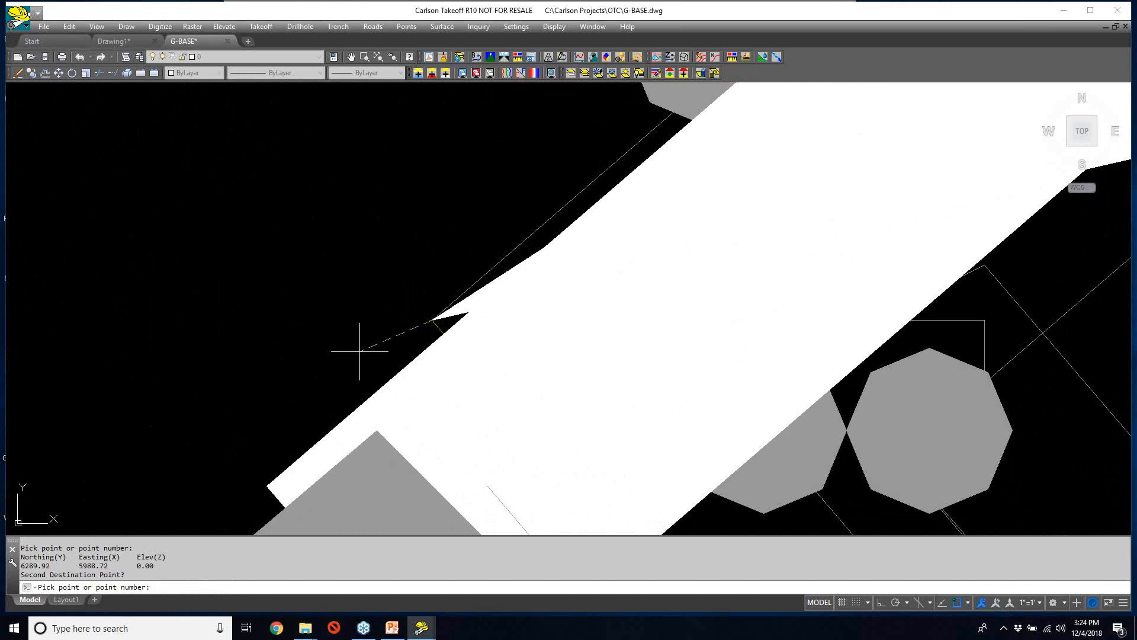
# - Set the second destination point to 1351763.3097,466206.4950 and finish the alignment without scaling the objects
pyautogui.scroll(-2, 361, 344)
pyautogui.scroll(-3, 368, 347)
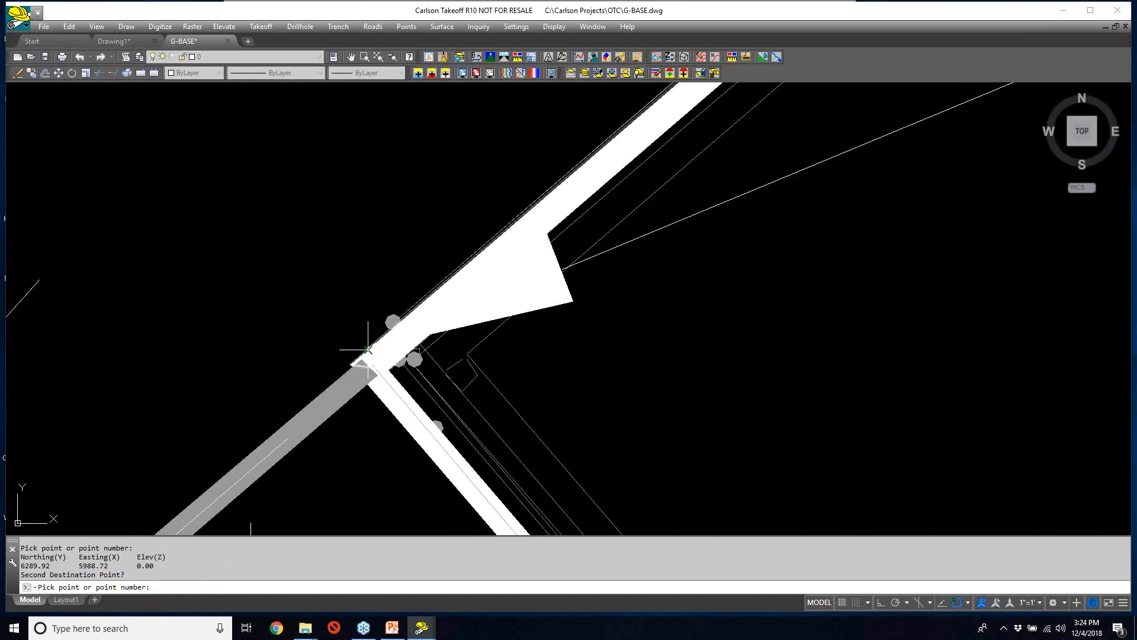
pyautogui.scroll(-2, 368, 349)
pyautogui.scroll(-2, 368, 349)
pyautogui.moveTo(737, 335); pyautogui.dragTo(447, 397, button='middle')
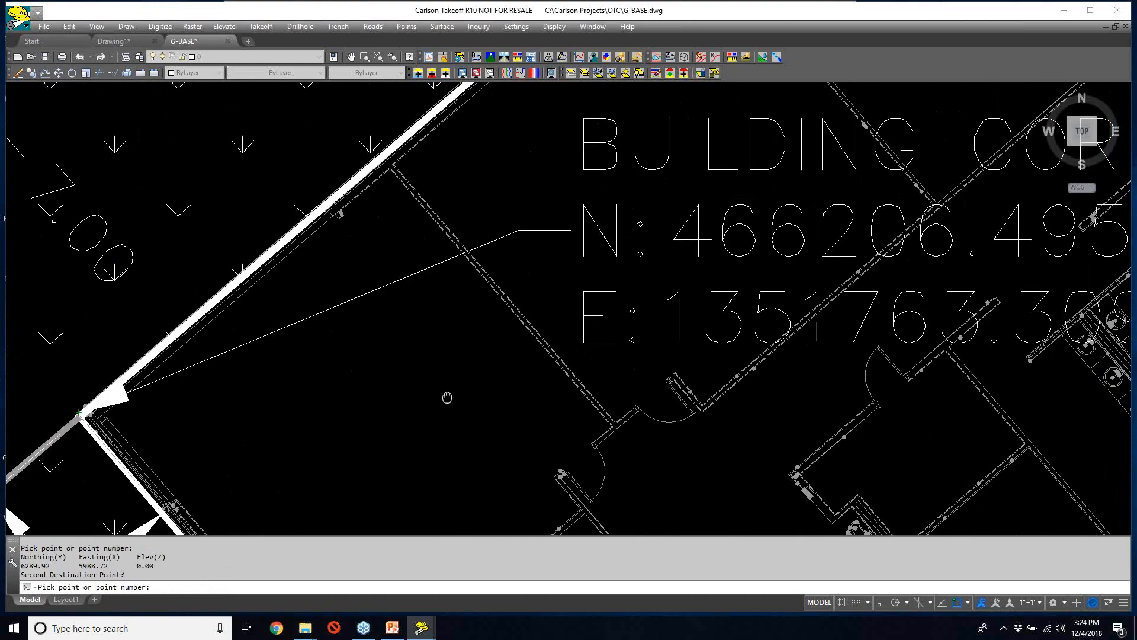
pyautogui.scroll(-2, 447, 397)
pyautogui.scroll(-2, 567, 396)
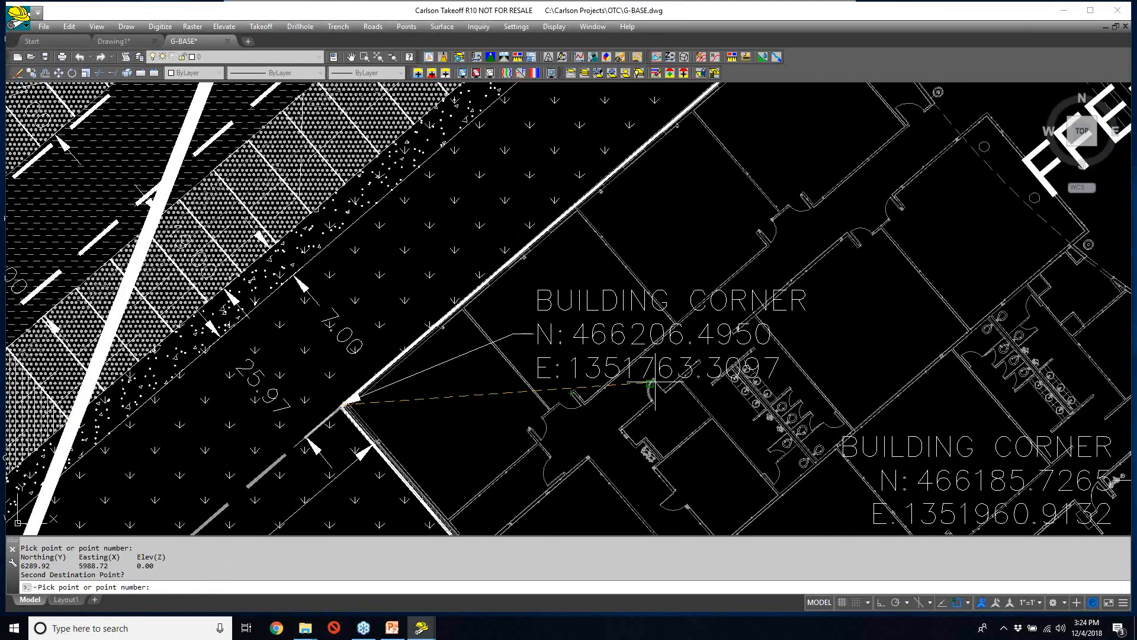
pyautogui.scroll(2, 655, 382)
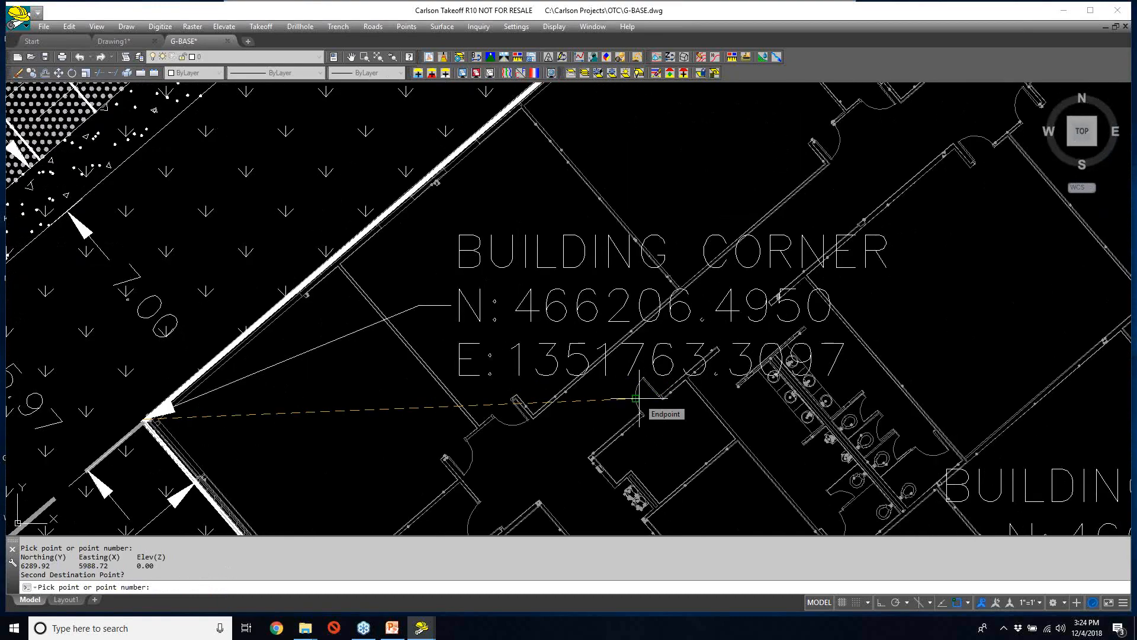
pyautogui.write('1351763.3097,466206.4950')
pyautogui.press('Return')
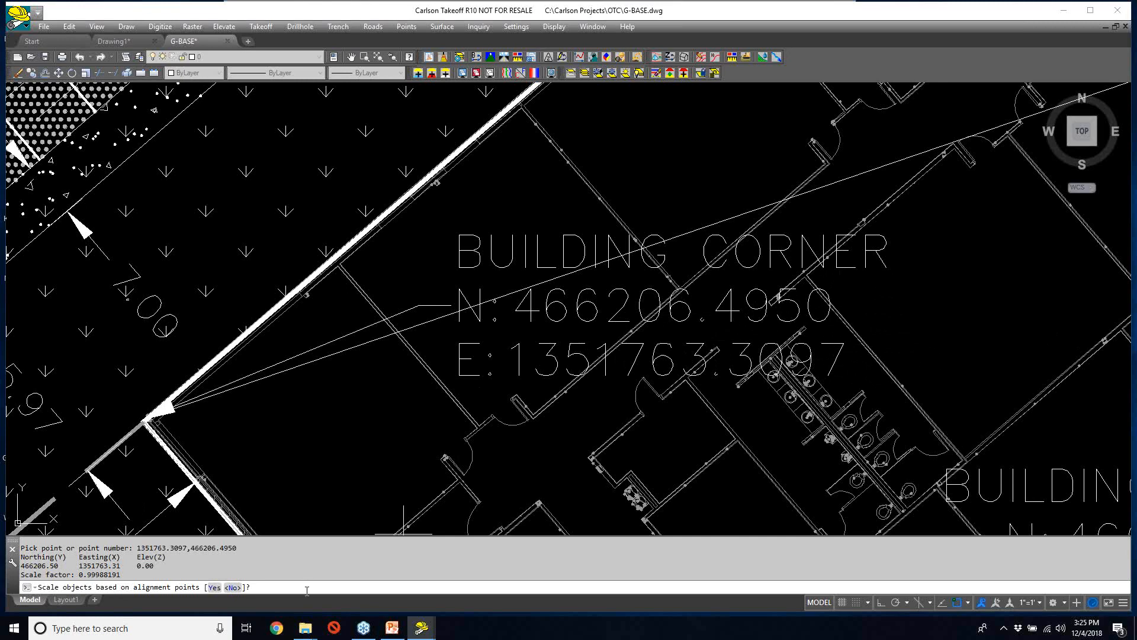
pyautogui.press('Return')
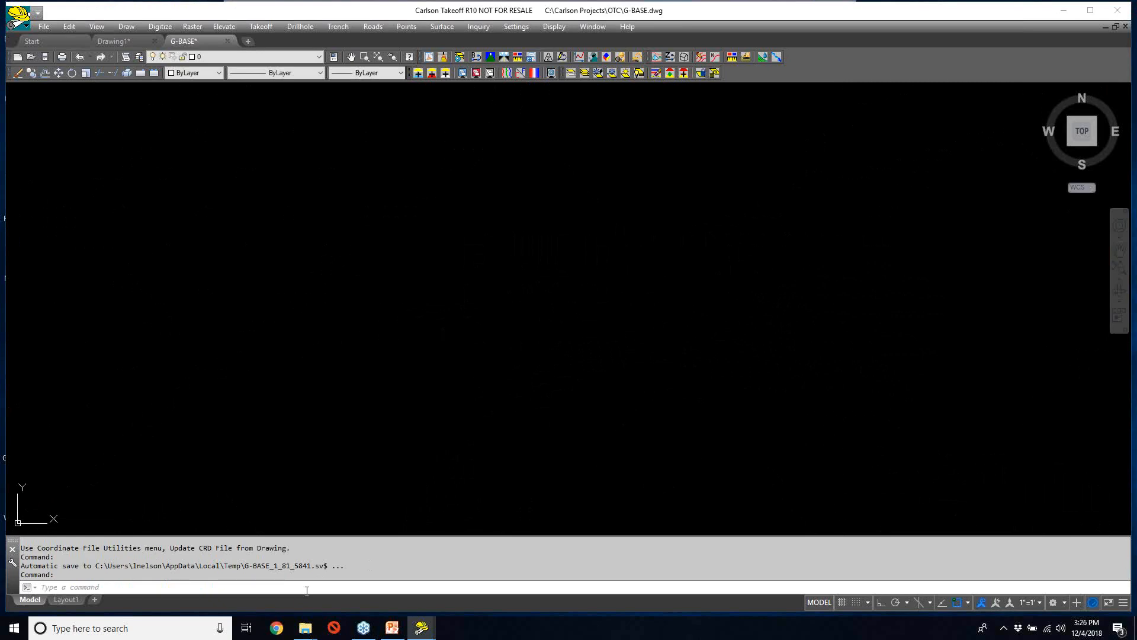
# - Zoom to the extents of the aligned dimension plan and save the G-BASE drawing
pyautogui.write('ZE')
pyautogui.press('Return')
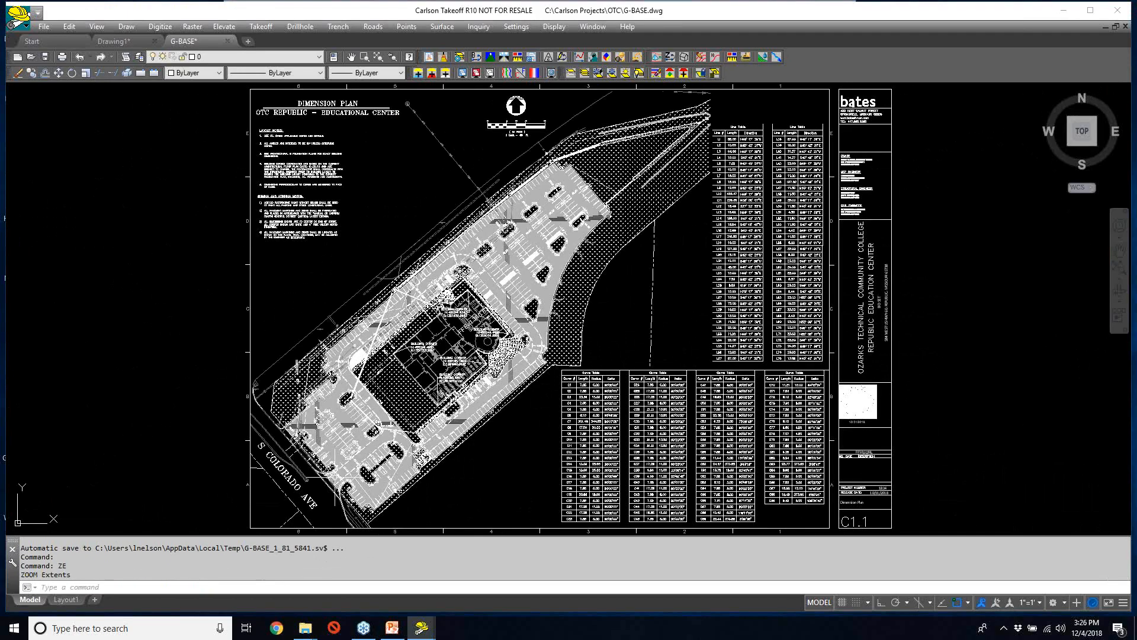
pyautogui.click(45, 34)
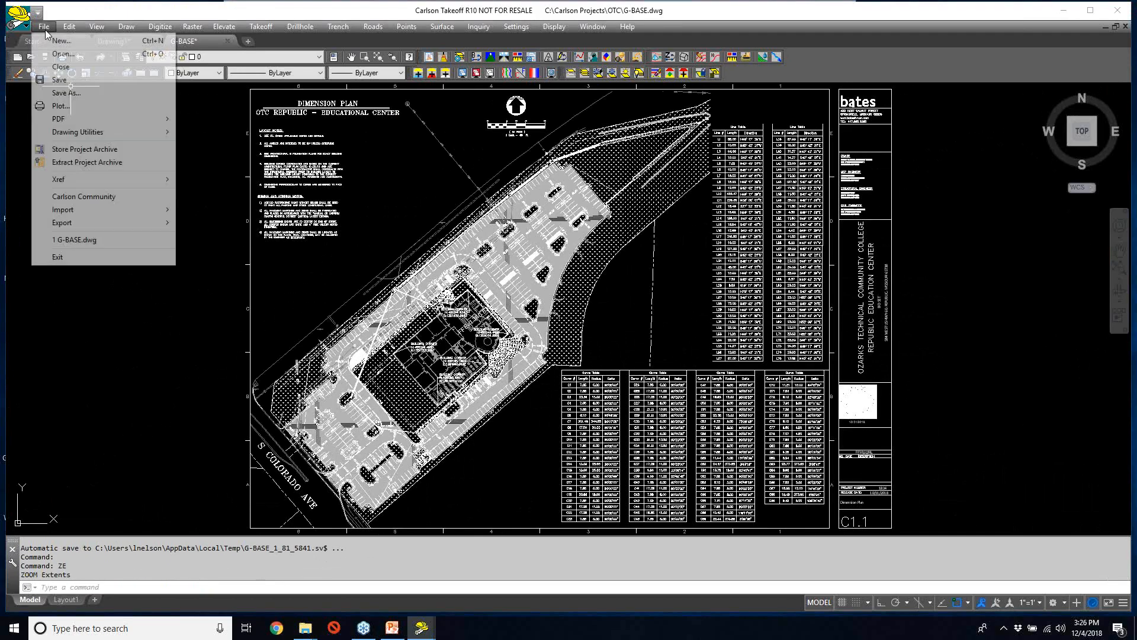
pyautogui.click(62, 80)
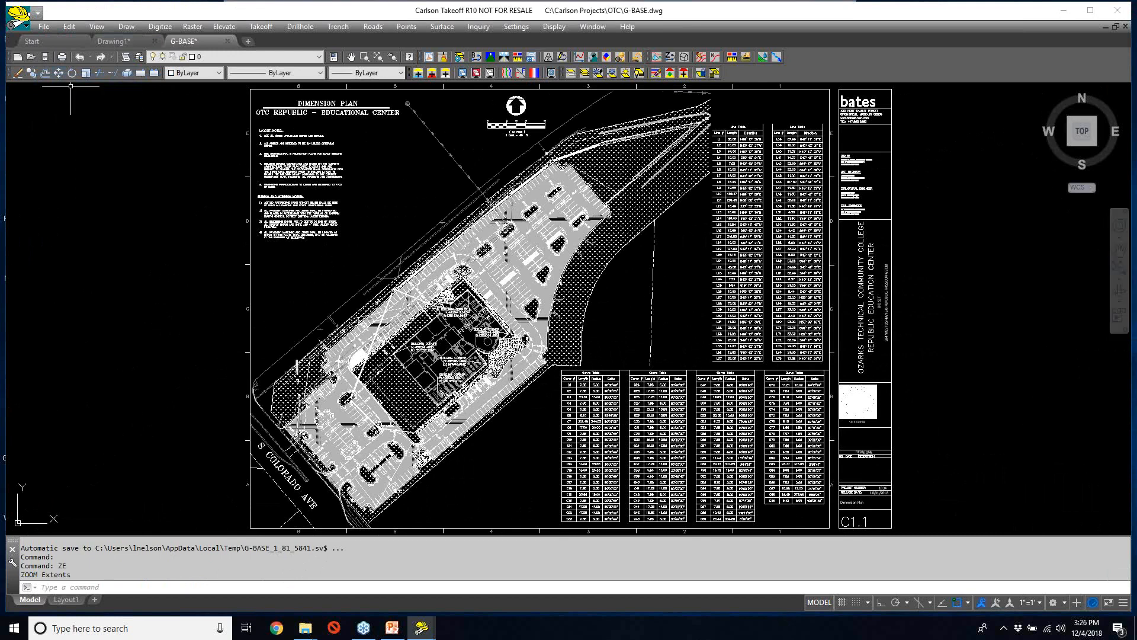
pyautogui.hotkey('ctrl', 's')
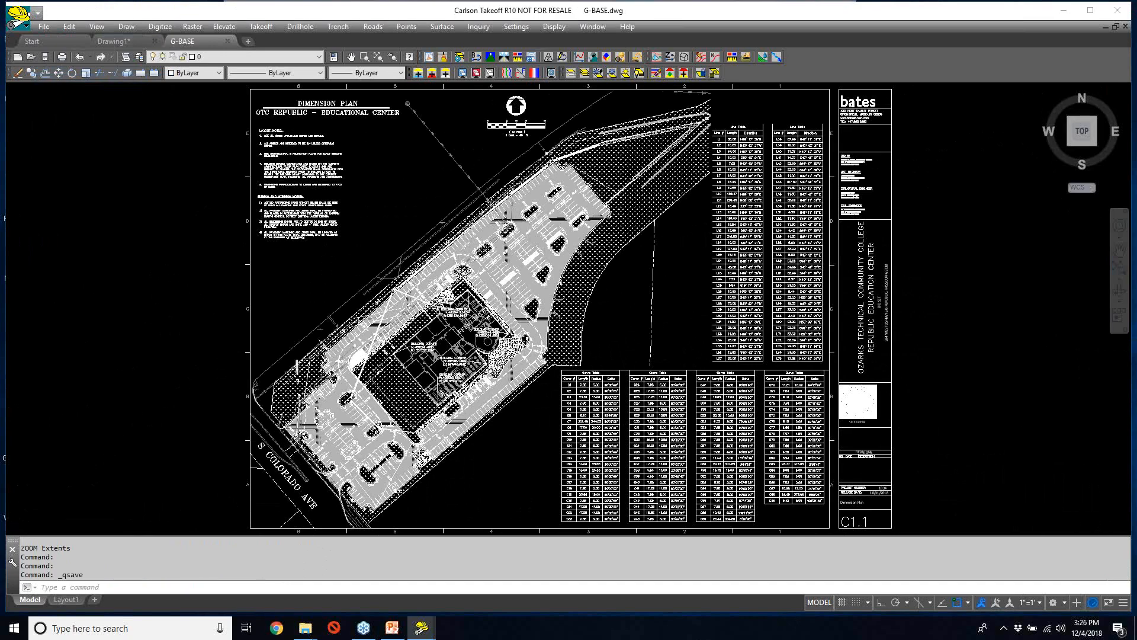
# - Isolate the layers of the objects crossing the S Colorado Ave lettering and the road lines beside it
pyautogui.scroll(2, 270, 442)
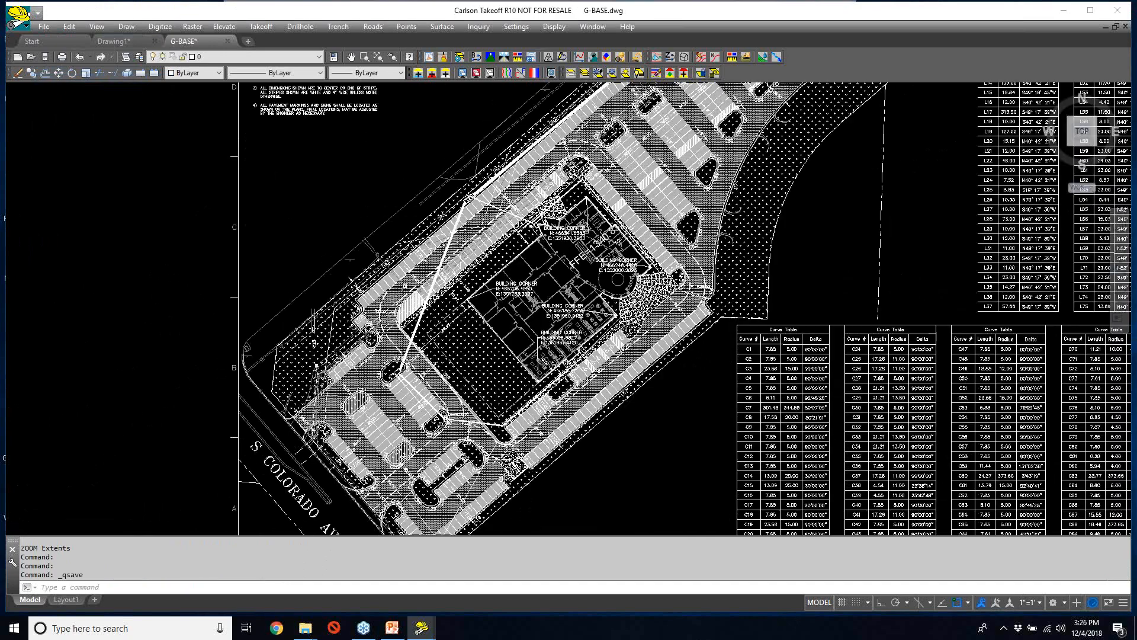
pyautogui.scroll(4, 269, 442)
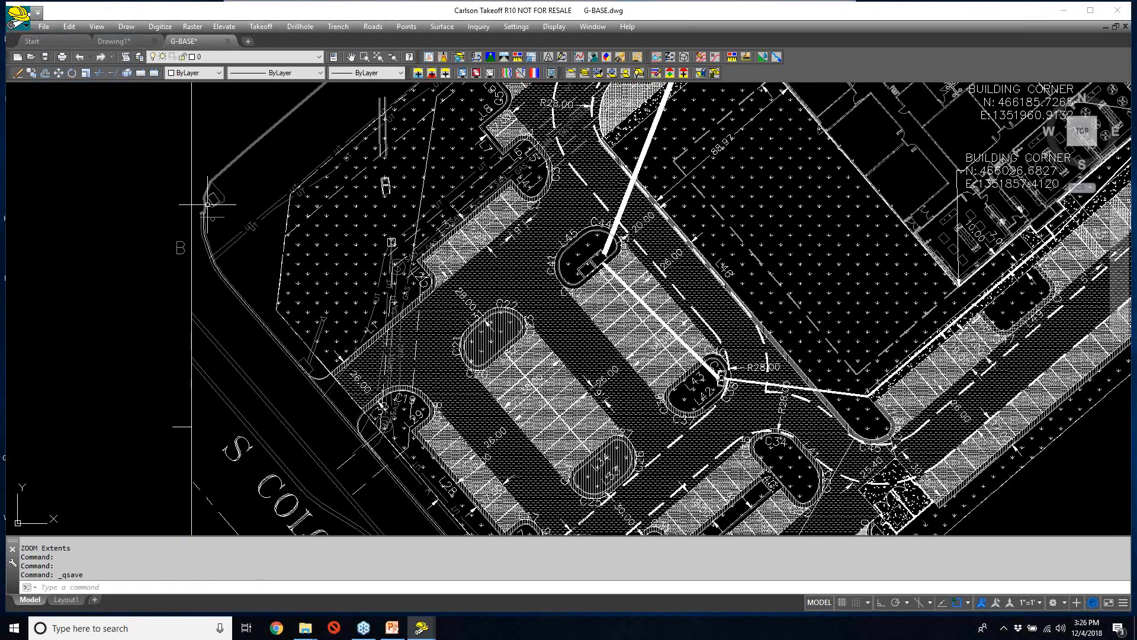
pyautogui.scroll(-4, 255, 402)
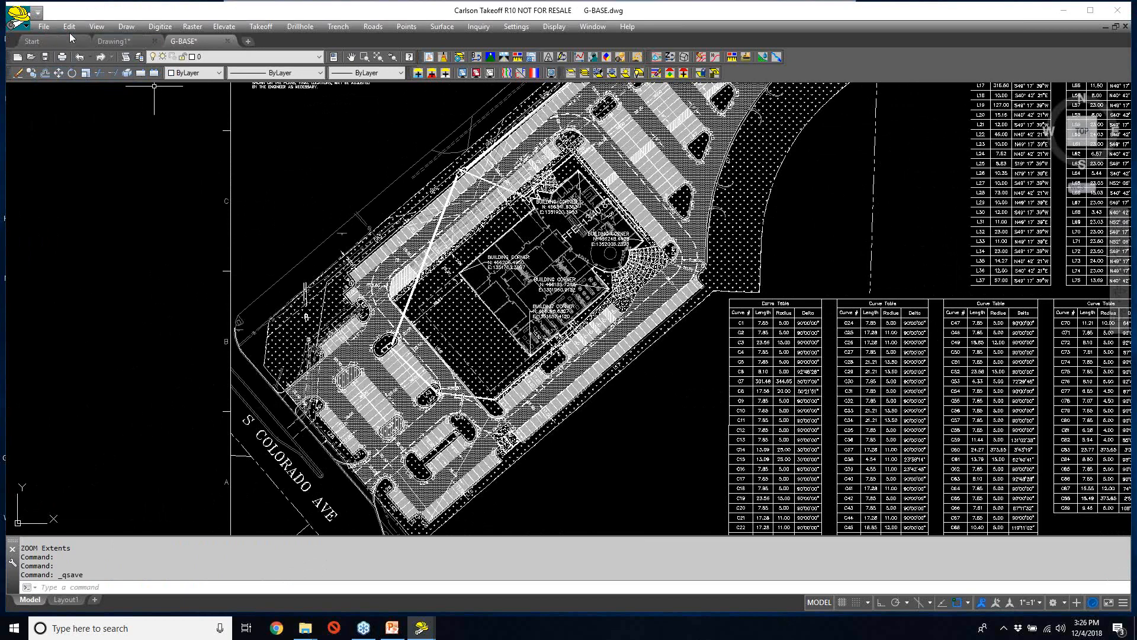
pyautogui.click(95, 29)
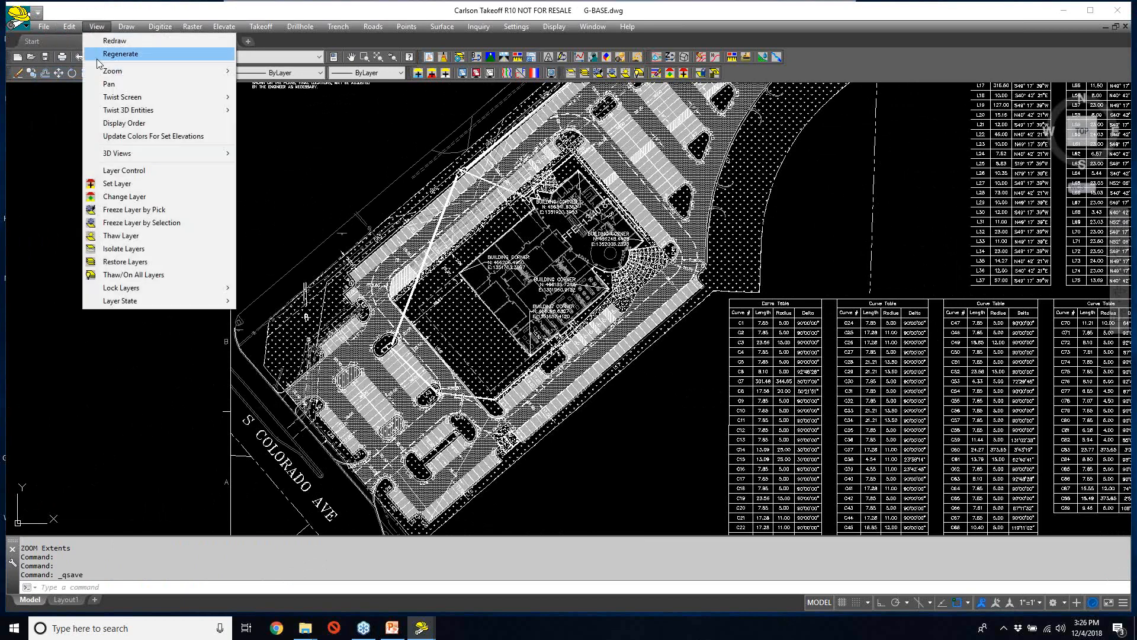
pyautogui.click(138, 248)
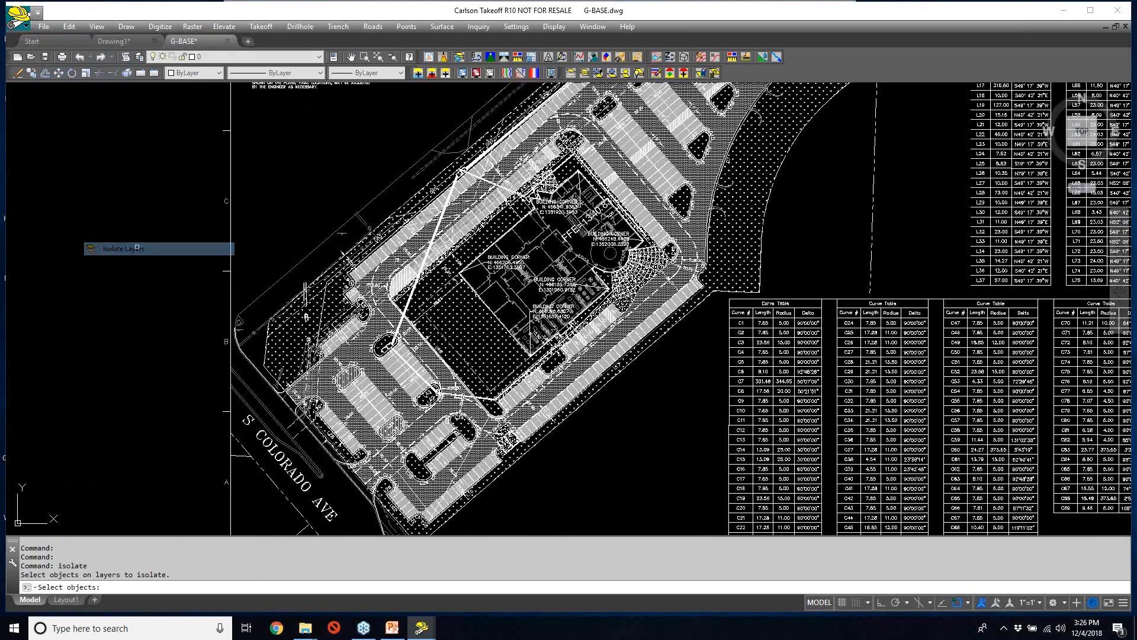
pyautogui.click(337, 496)
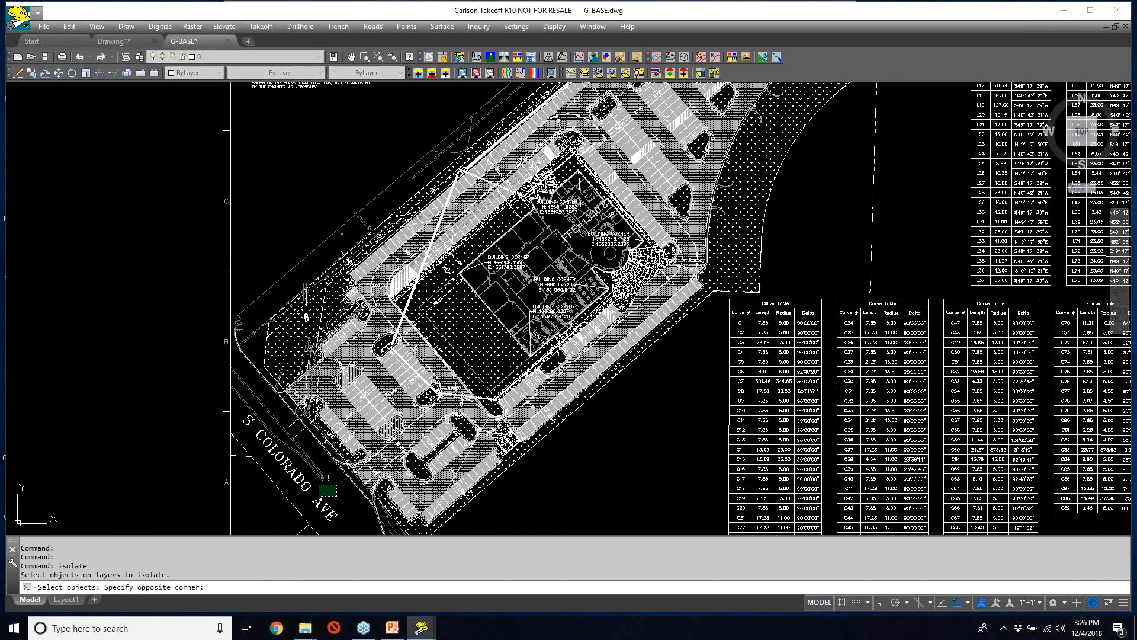
pyautogui.click(291, 458)
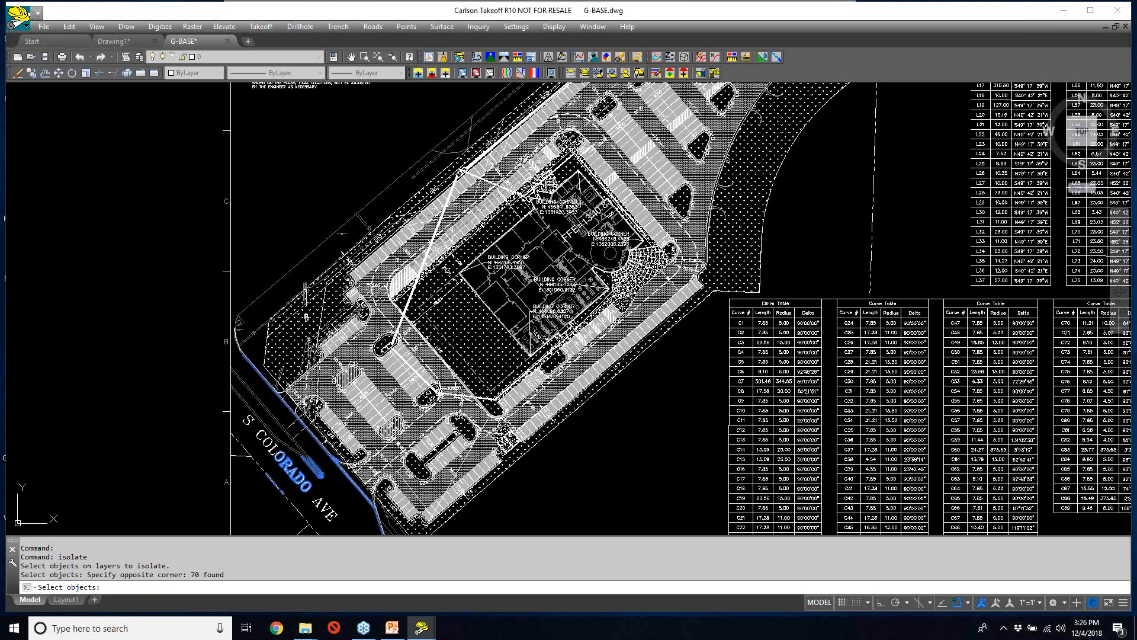
pyautogui.press('Return')
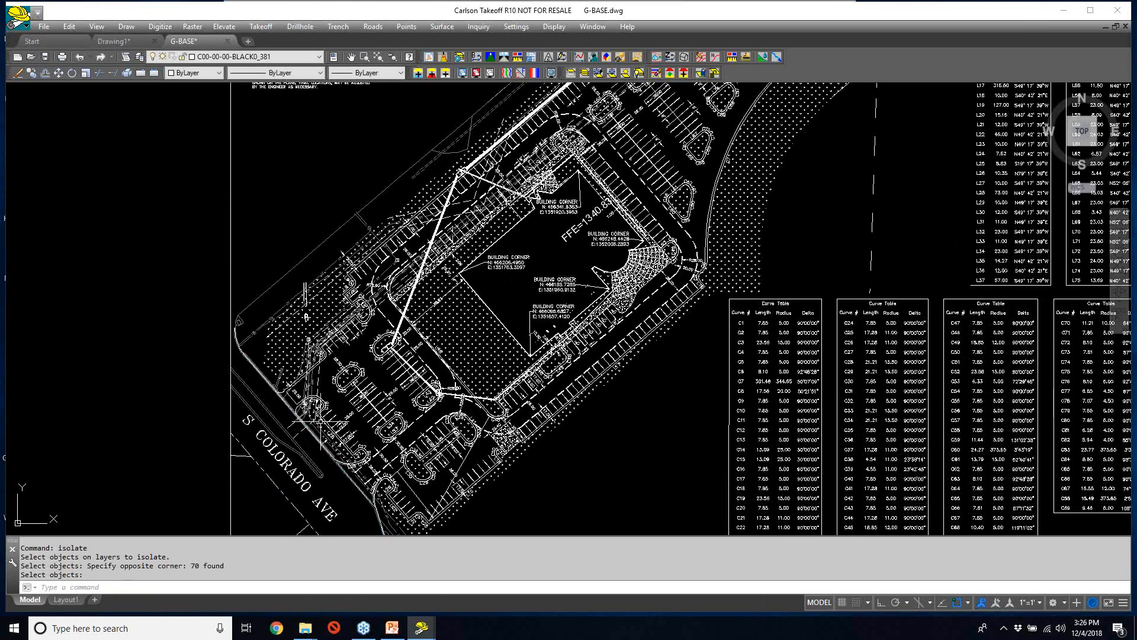
# - Freeze the layer of the grass hatch symbols by picking one in the open area near the site's southwest corner
pyautogui.scroll(-2, 329, 411)
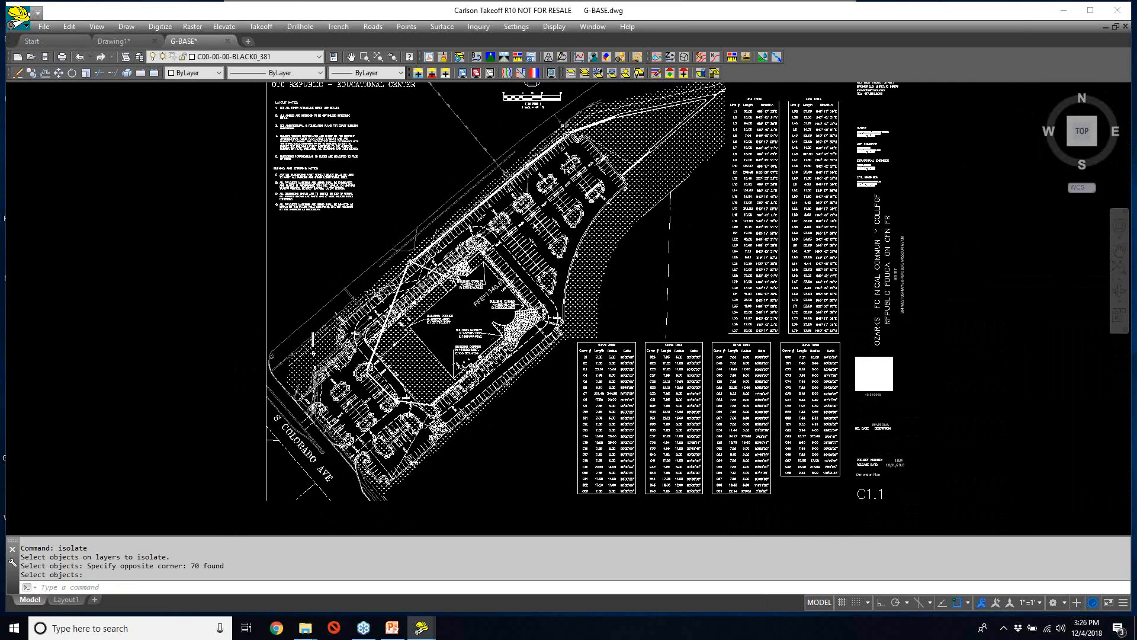
pyautogui.scroll(4, 297, 389)
pyautogui.scroll(2, 295, 389)
pyautogui.click(97, 26)
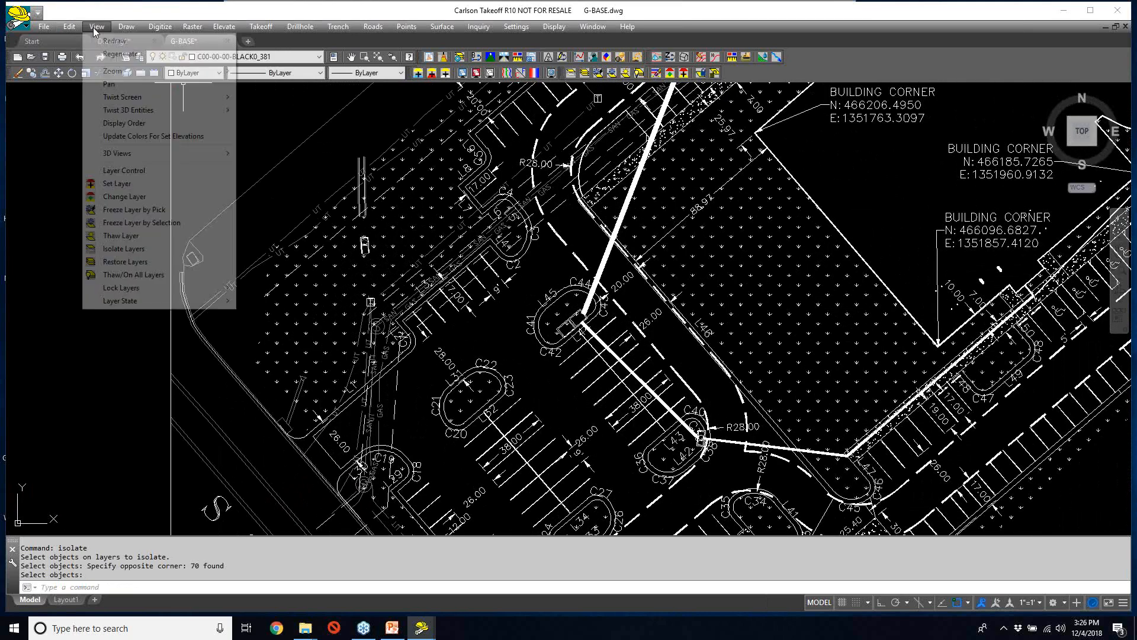
pyautogui.click(130, 209)
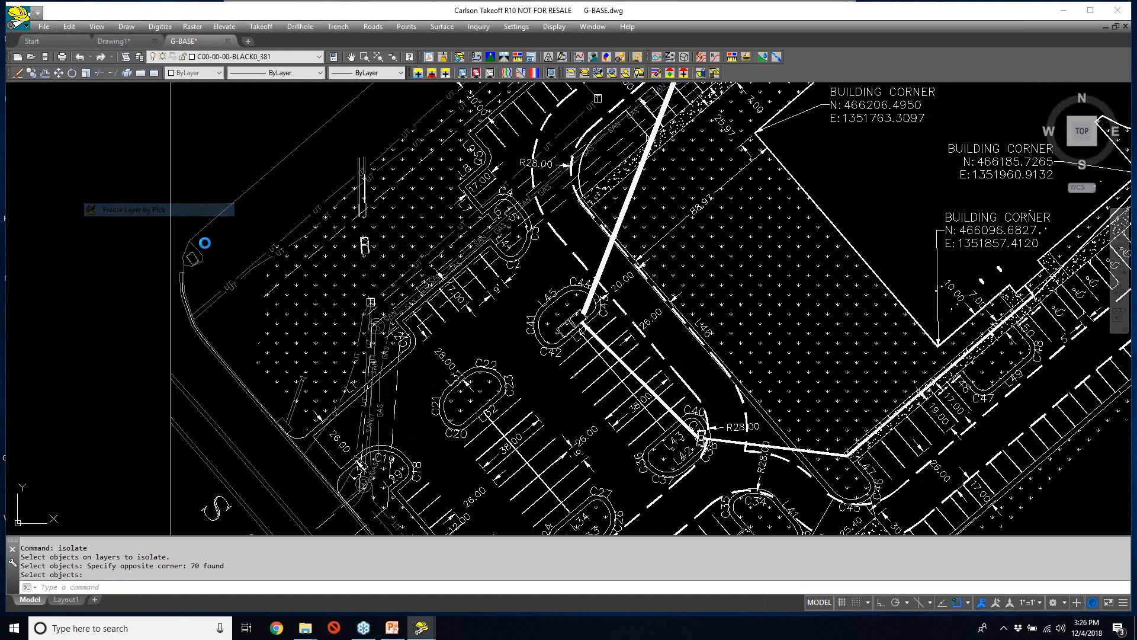
pyautogui.click(256, 283)
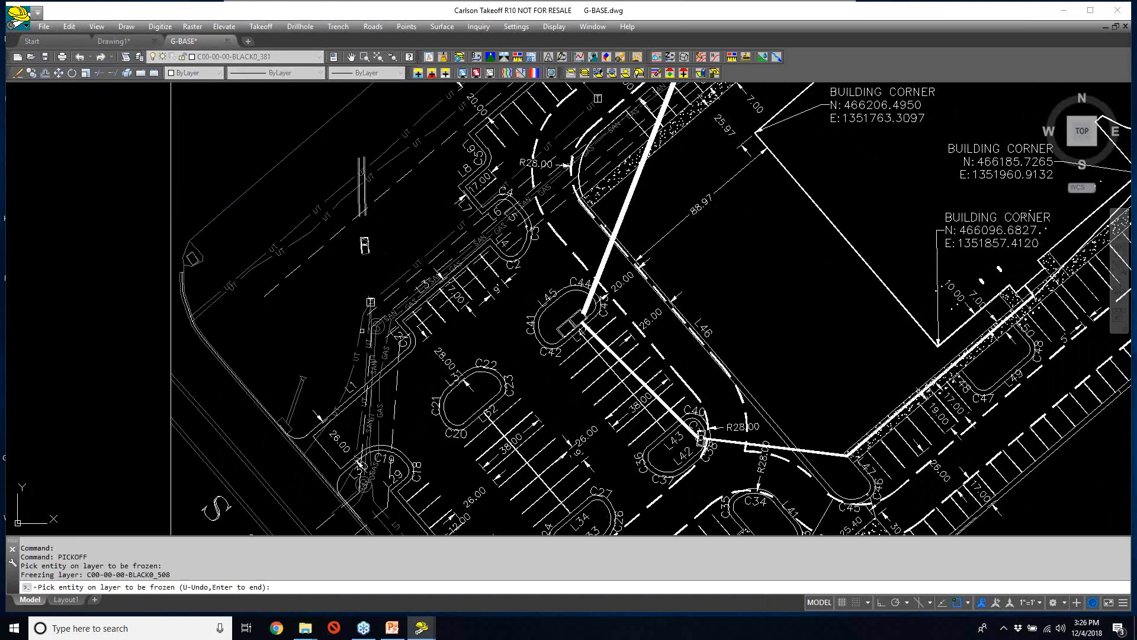
pyautogui.press('Return')
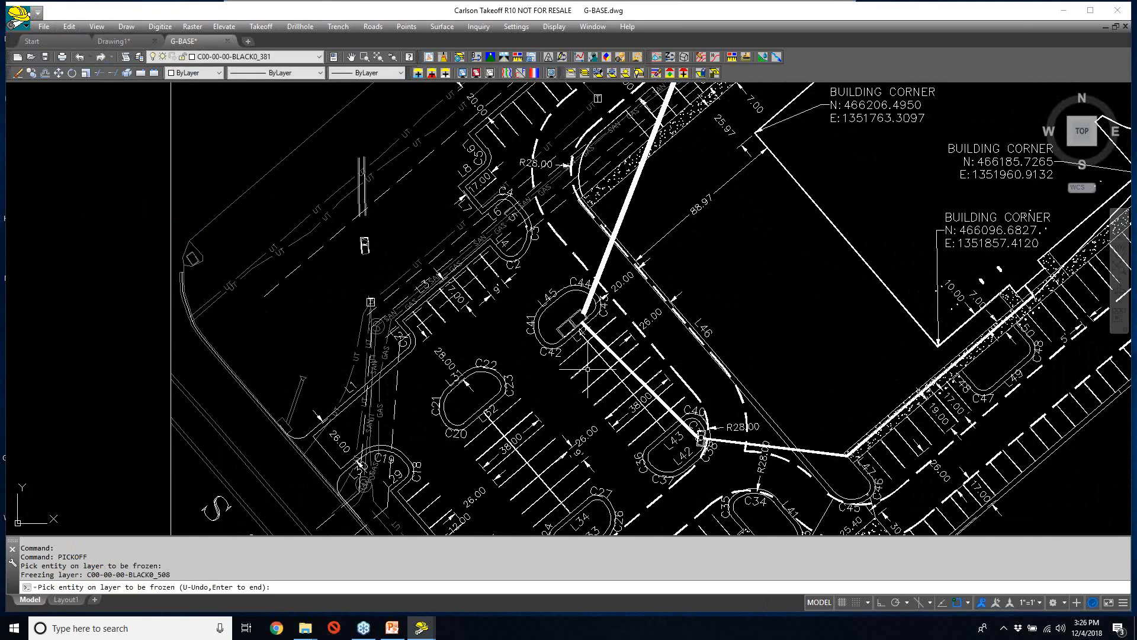
# - Freeze the layers of the parking stall linework and of the dimension and curve labels by picking an entity on each
pyautogui.press('Return')
pyautogui.press('Return')
pyautogui.press('Return')
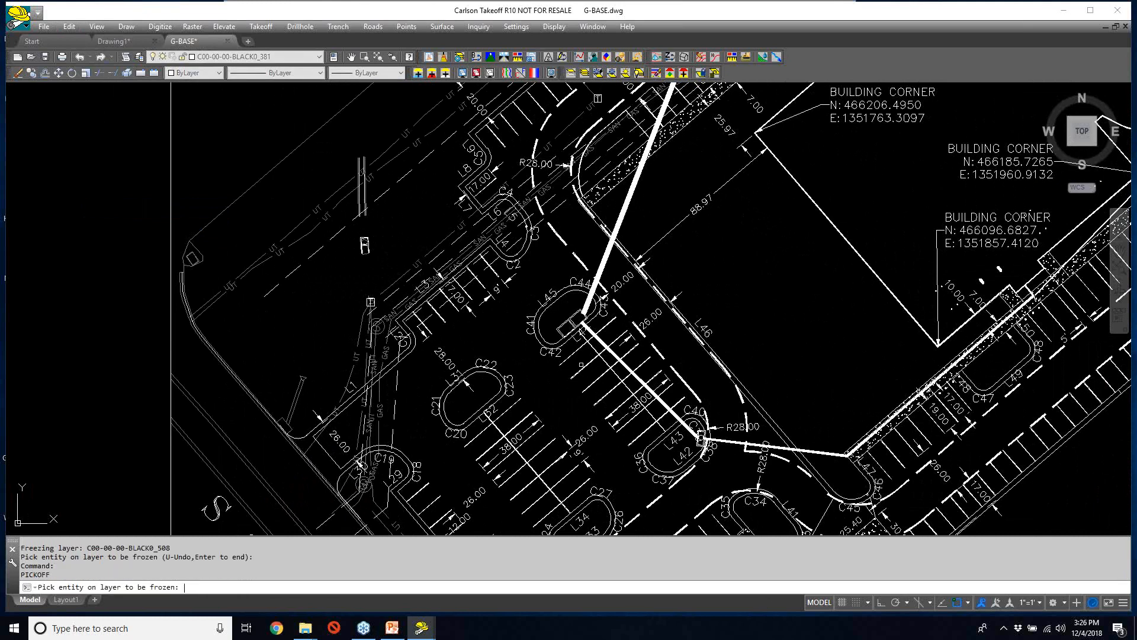
pyautogui.click(588, 364)
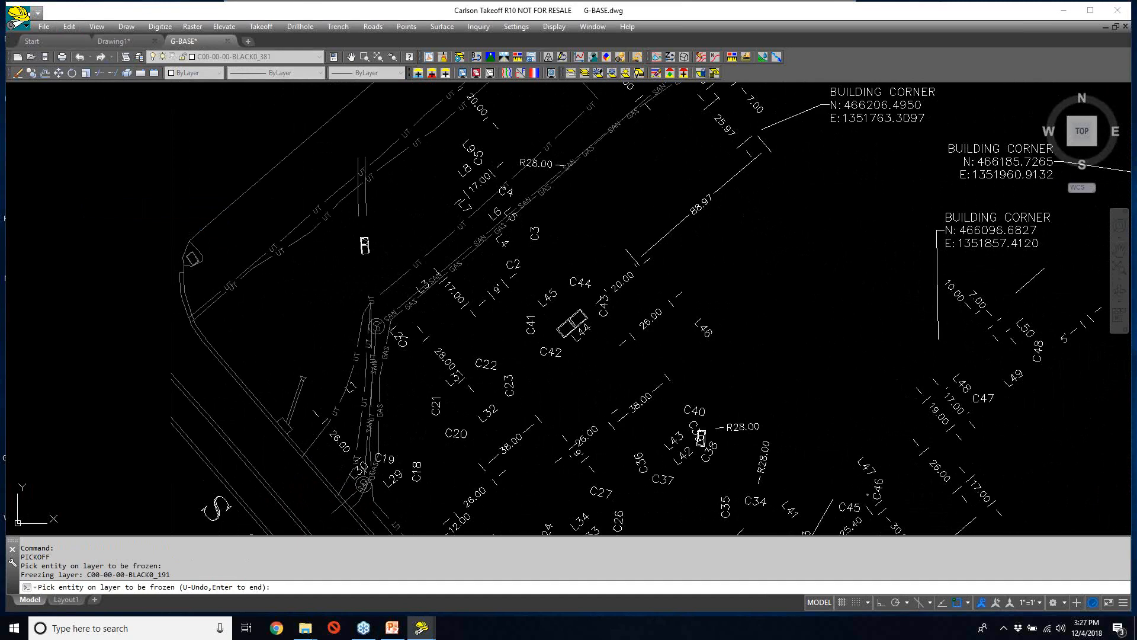
pyautogui.click(560, 352)
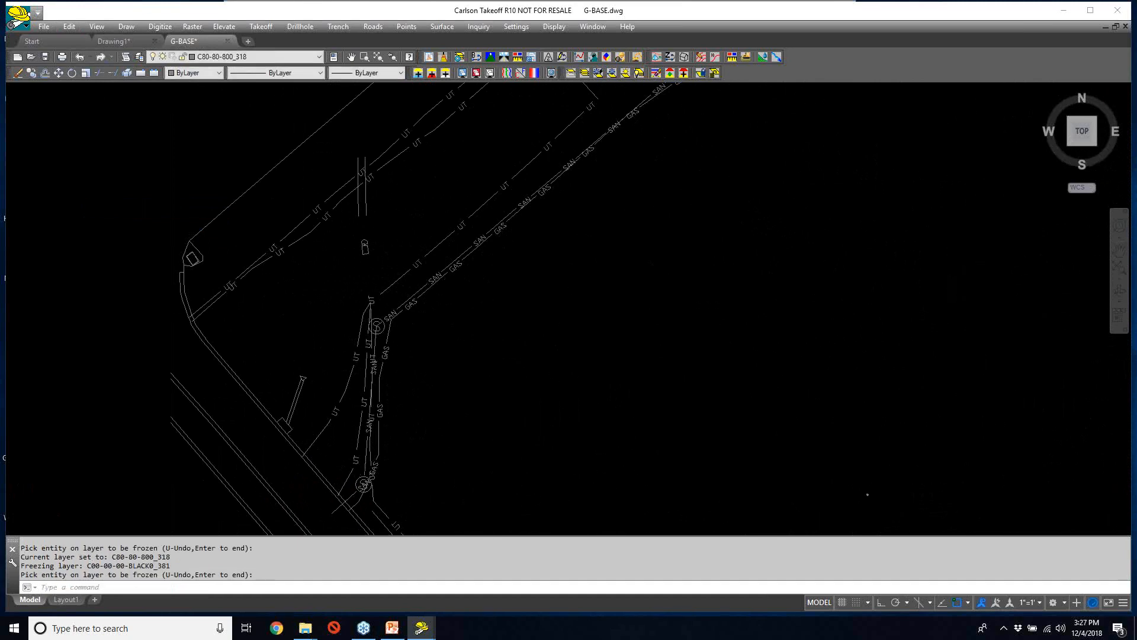
pyautogui.scroll(-5, 559, 356)
pyautogui.moveTo(620, 335); pyautogui.dragTo(575, 352, button='middle')
pyautogui.scroll(-2, 553, 363)
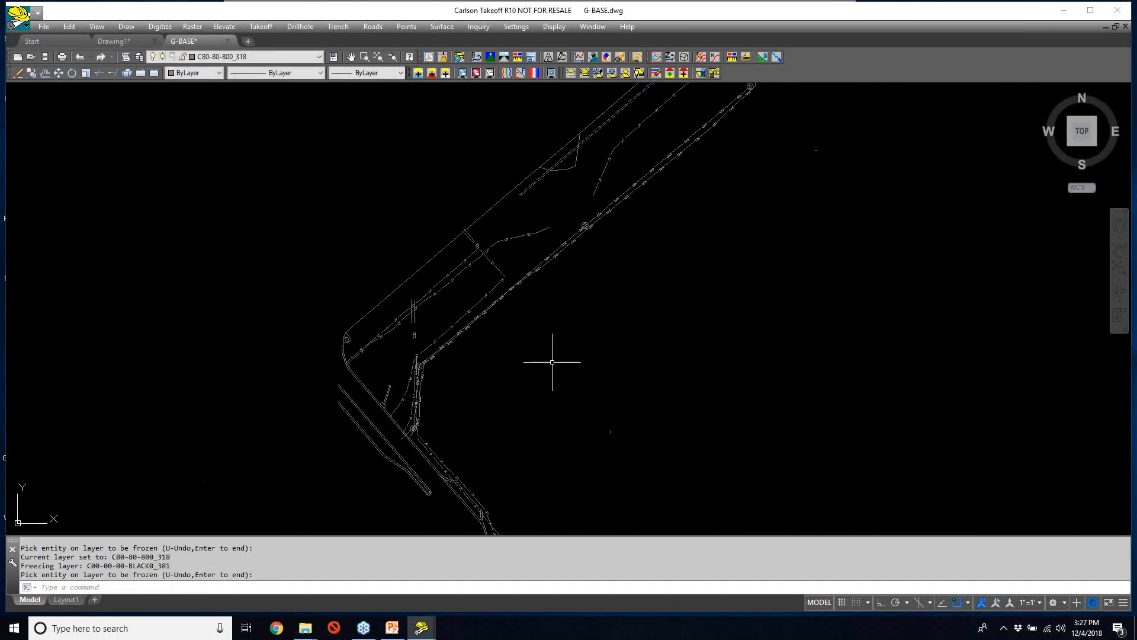
# - Start a Google Earth export of the drawing with the default options and name the KMZ file G-BASE
pyautogui.moveTo(553, 393); pyautogui.dragTo(472, 437, button='middle')
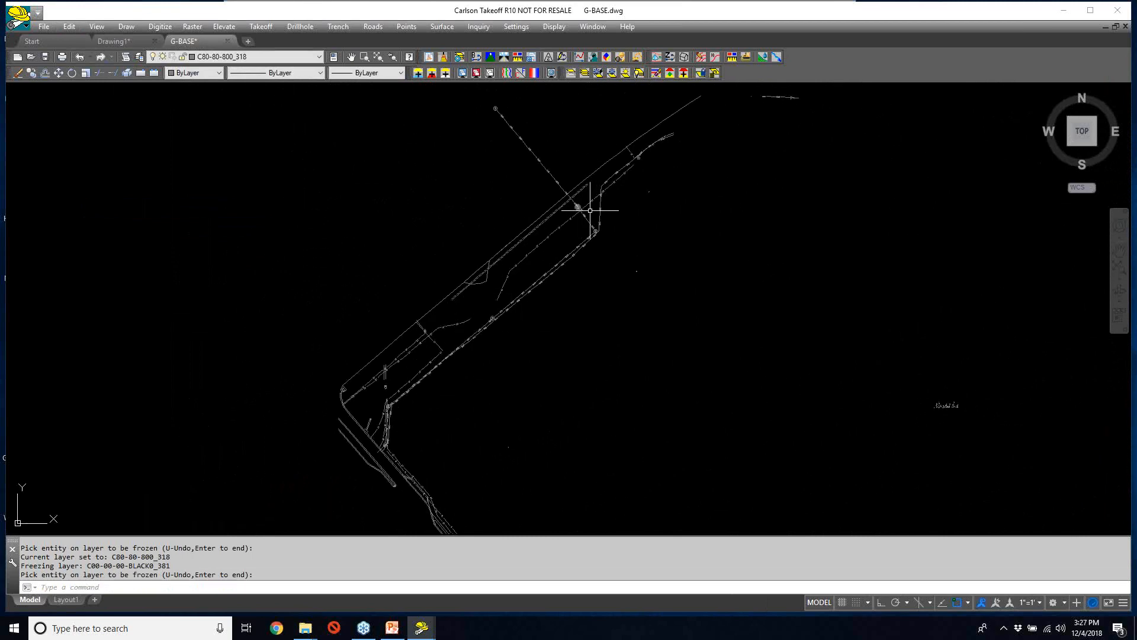
pyautogui.scroll(-2, 595, 215)
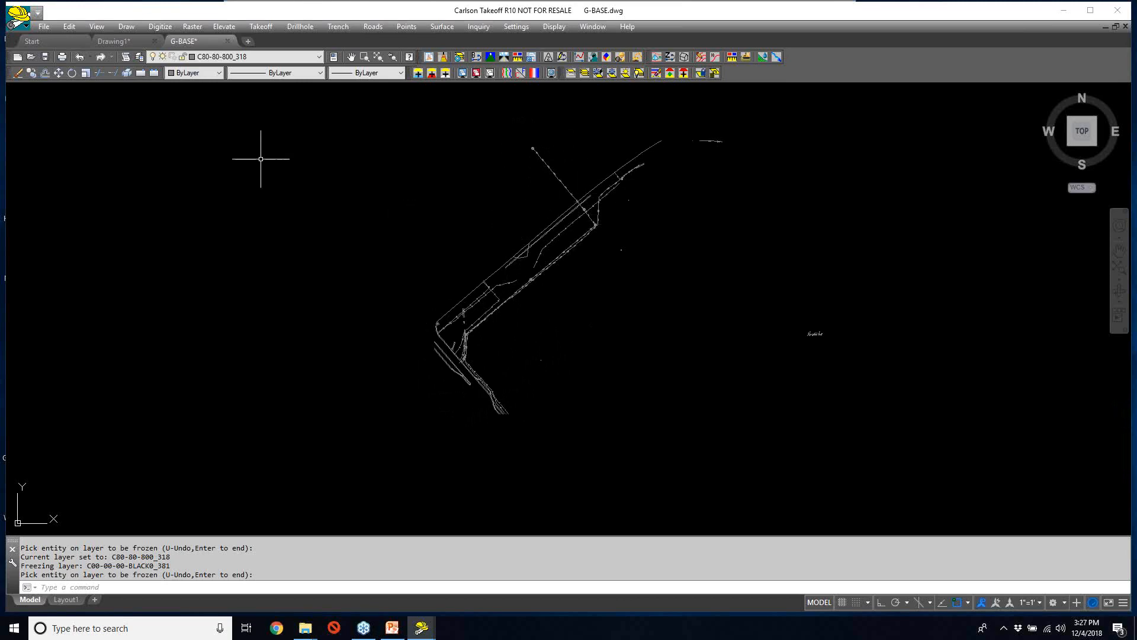
pyautogui.click(46, 27)
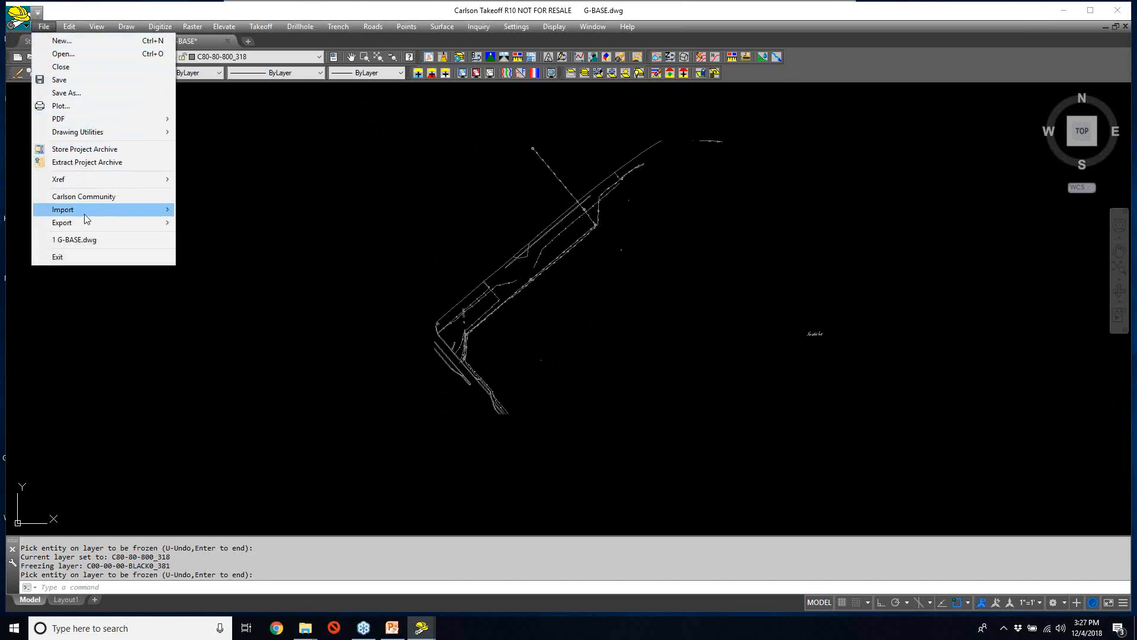
pyautogui.moveTo(89, 224)
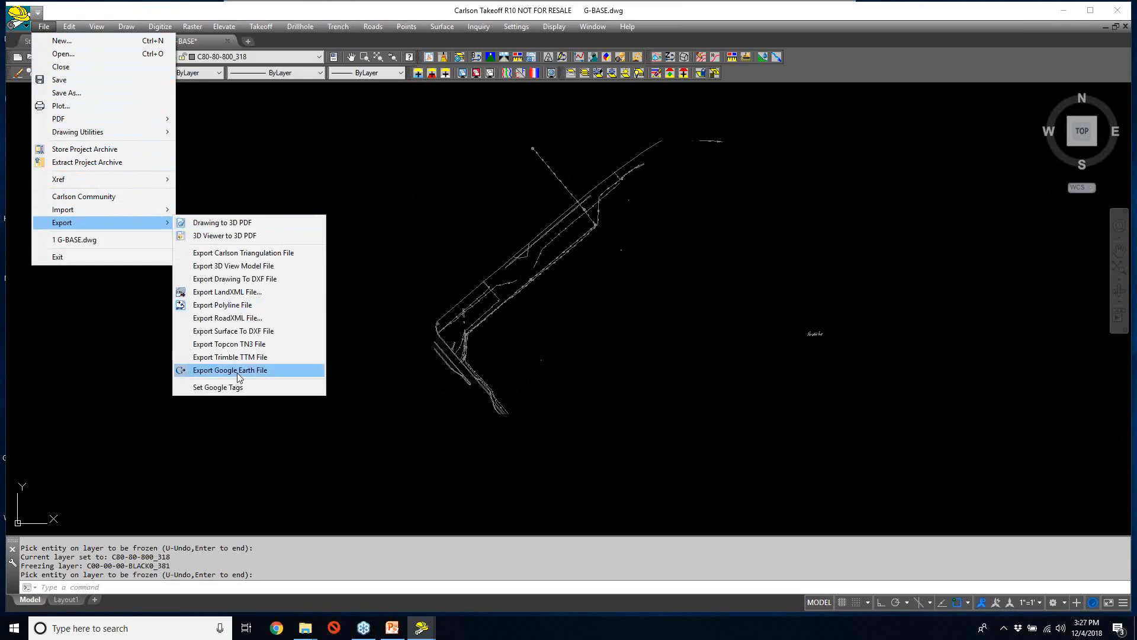
pyautogui.click(257, 371)
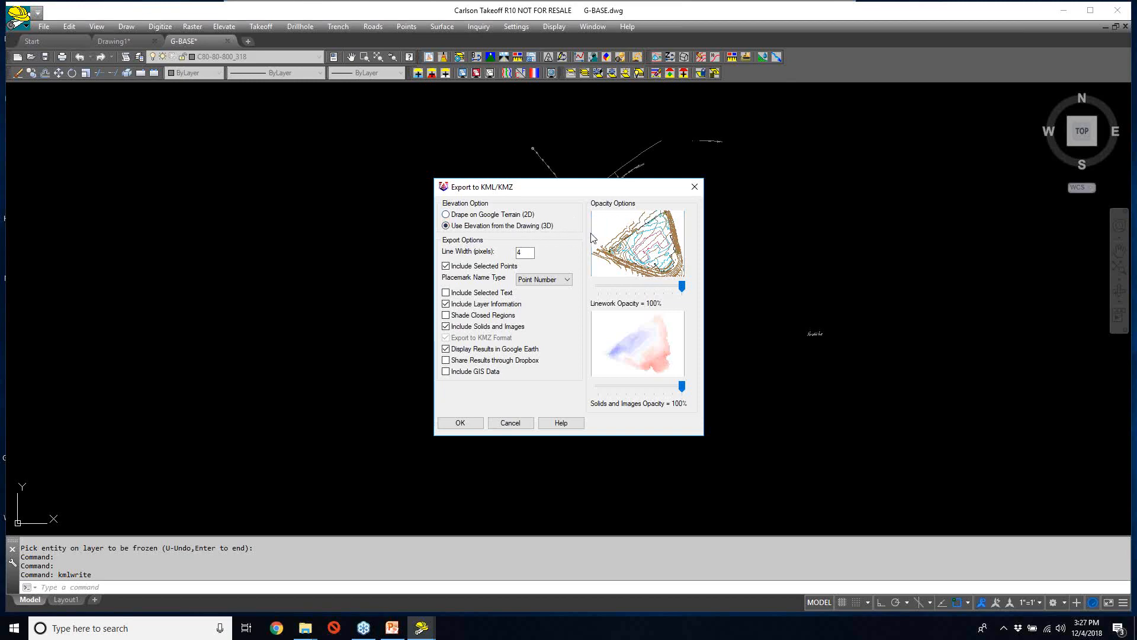
pyautogui.click(469, 426)
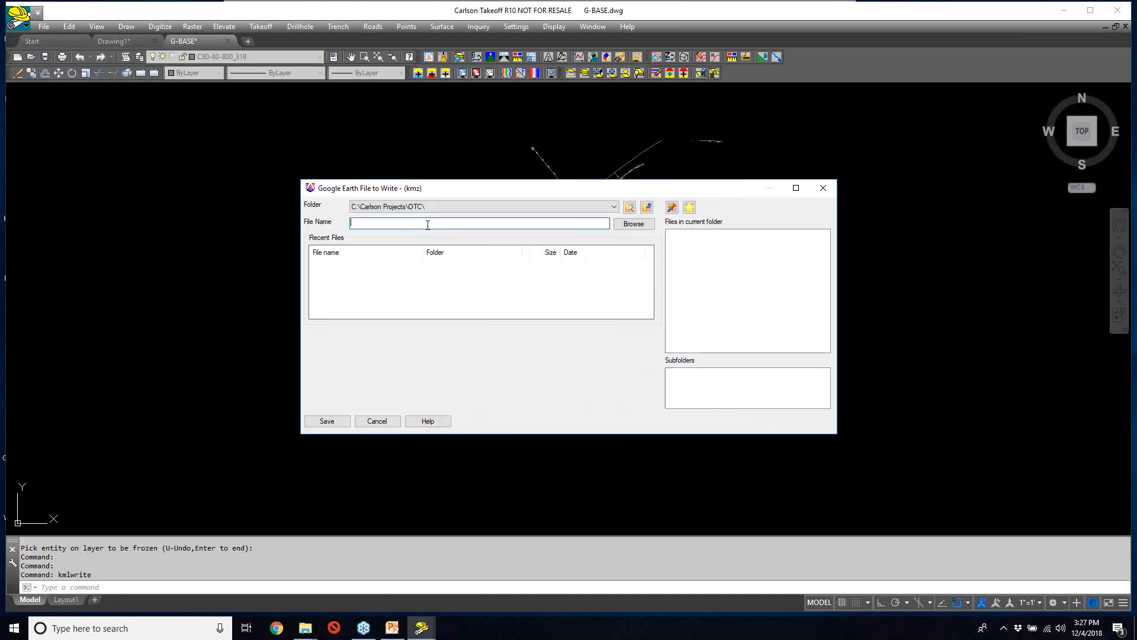
pyautogui.write('G-BASE')
pyautogui.press('Return')
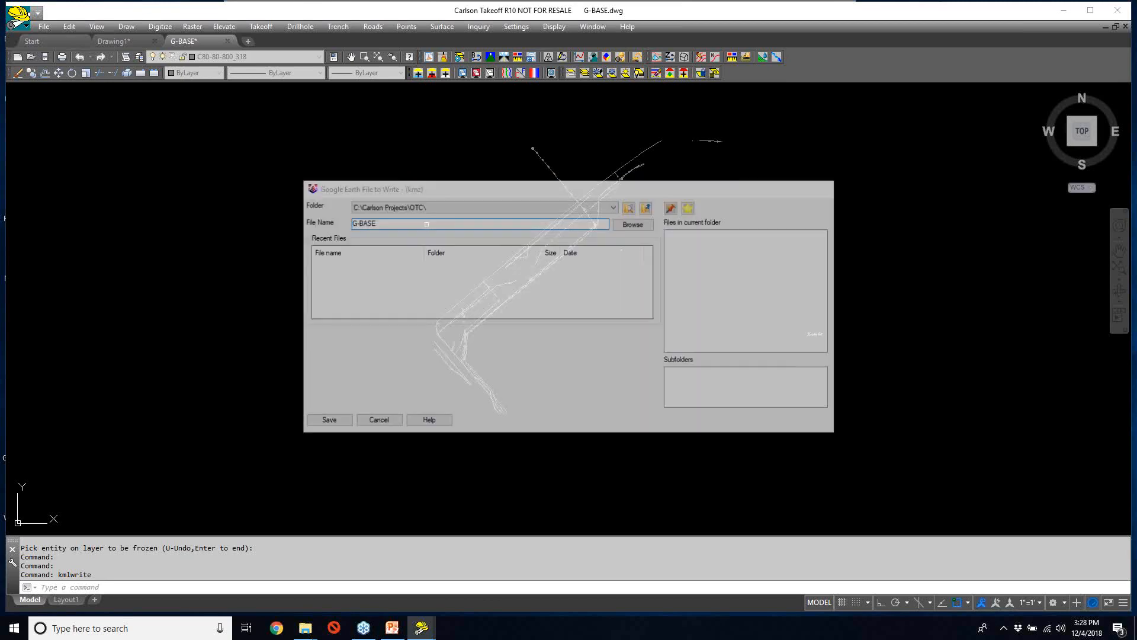
# - Select the road and site linework for the export, leaving out the stray text east of it, and write the file
pyautogui.click(680, 110)
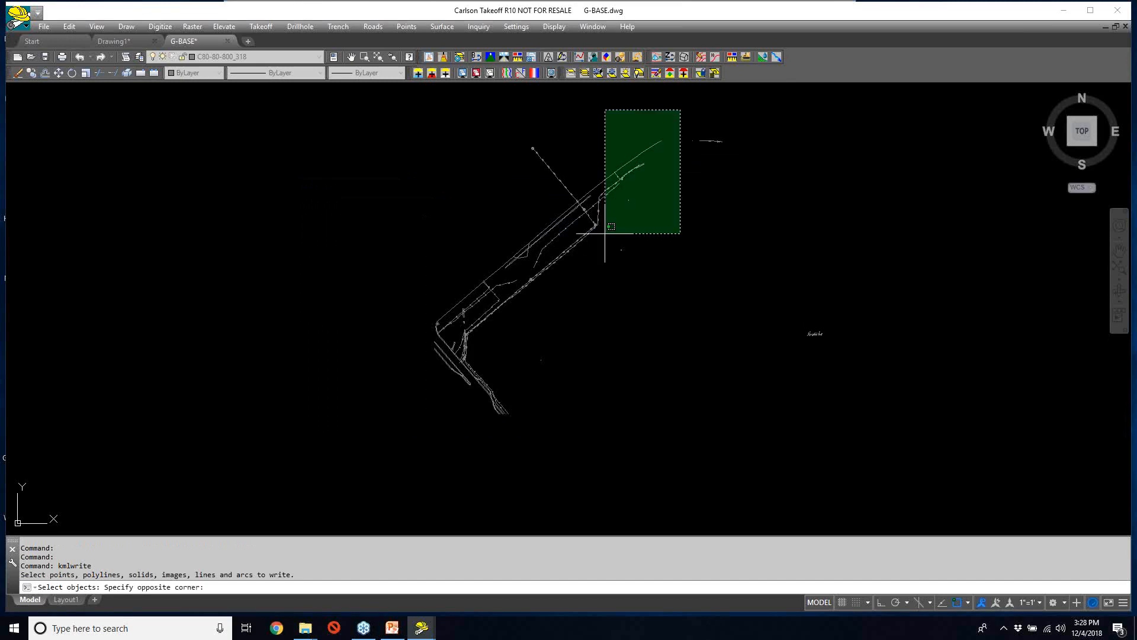
pyautogui.click(357, 492)
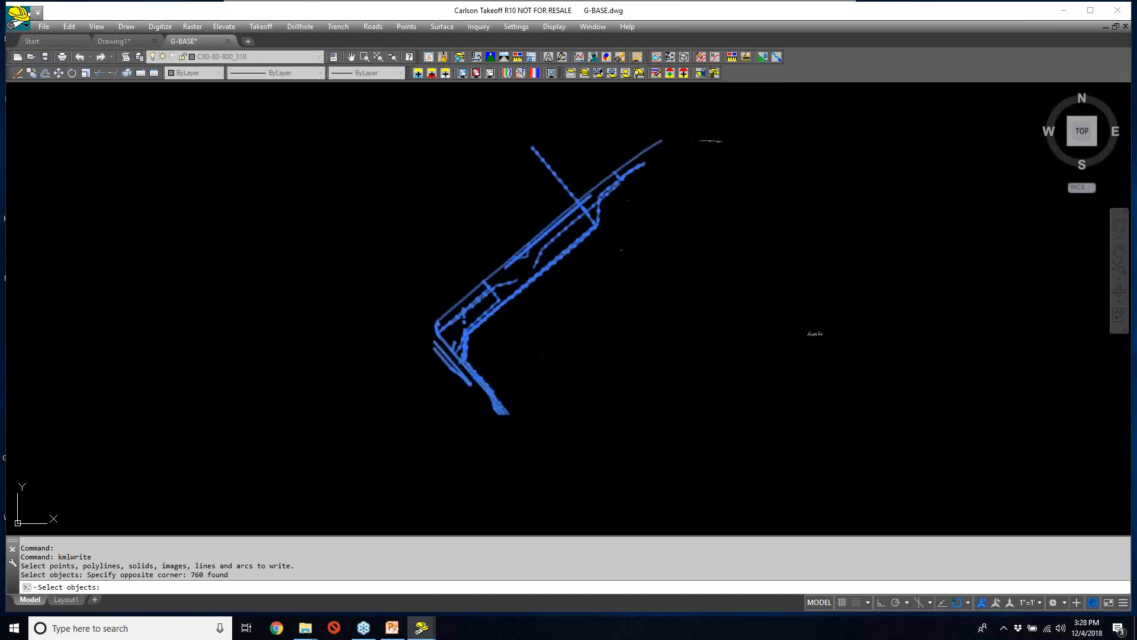
pyautogui.press('Return')
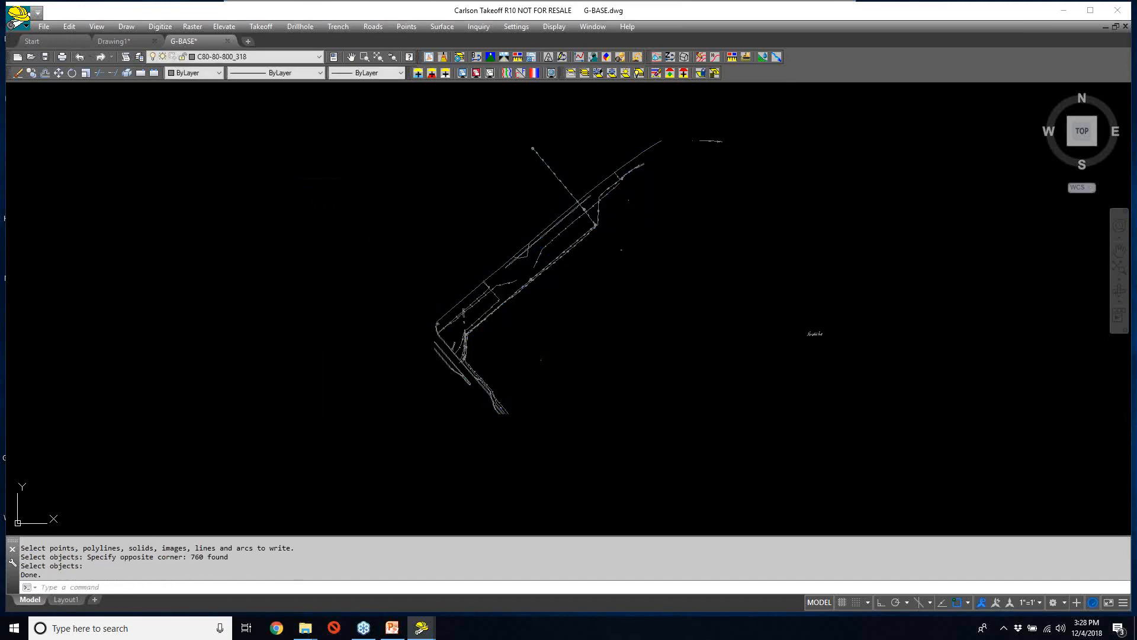
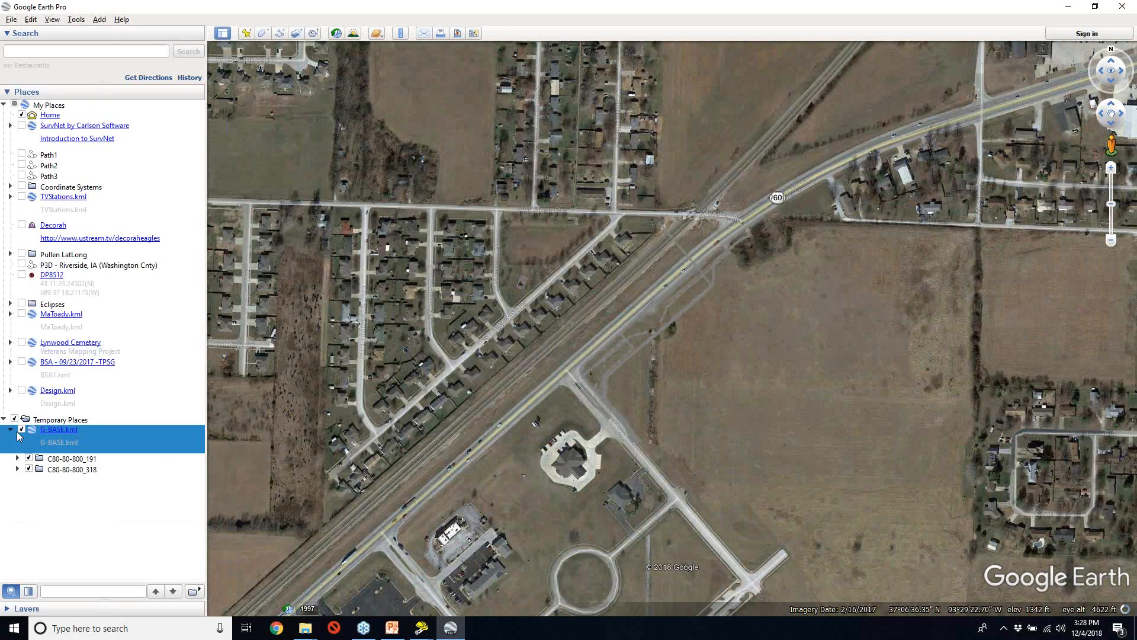
# - In Google Earth Pro, set the line color of the G-BASE.kml folder to black
pyautogui.rightClick(17, 436)
pyautogui.click(119, 609)
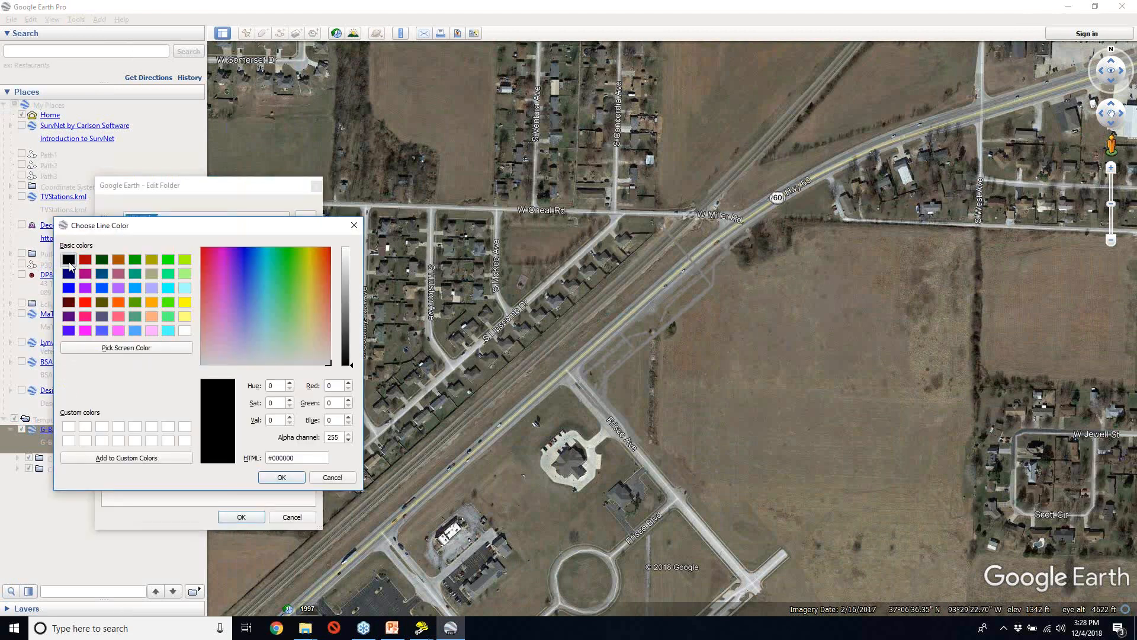
pyautogui.click(282, 477)
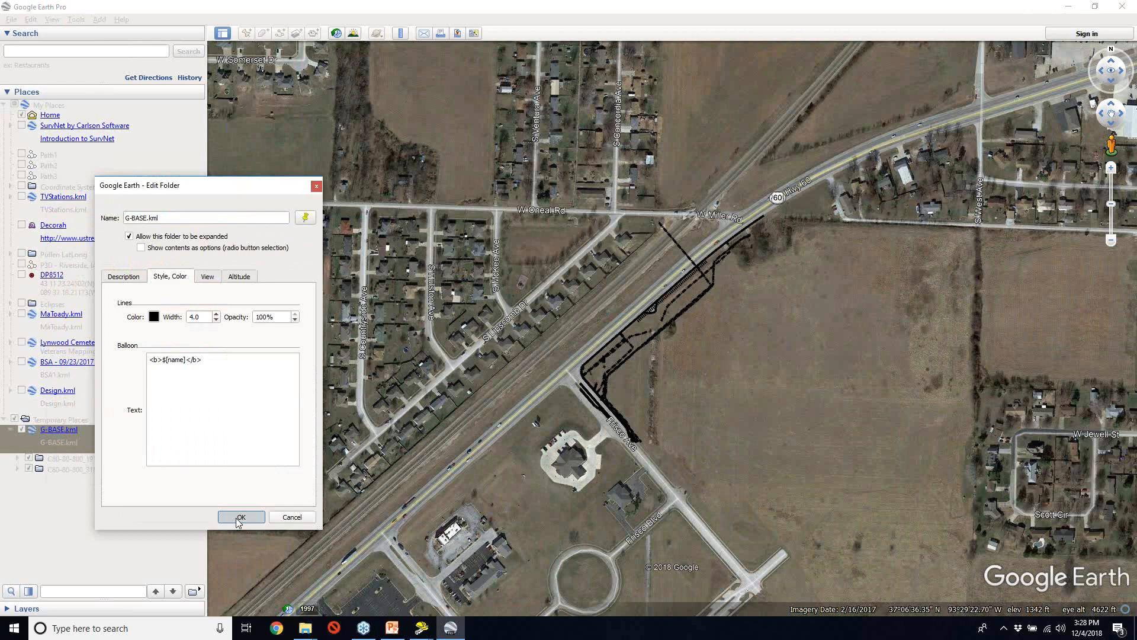
pyautogui.click(241, 517)
# - Examine how the G-BASE linework fits Hwy 60, the side road's median and the overgrown strip in the field
pyautogui.scroll(3, 642, 373)
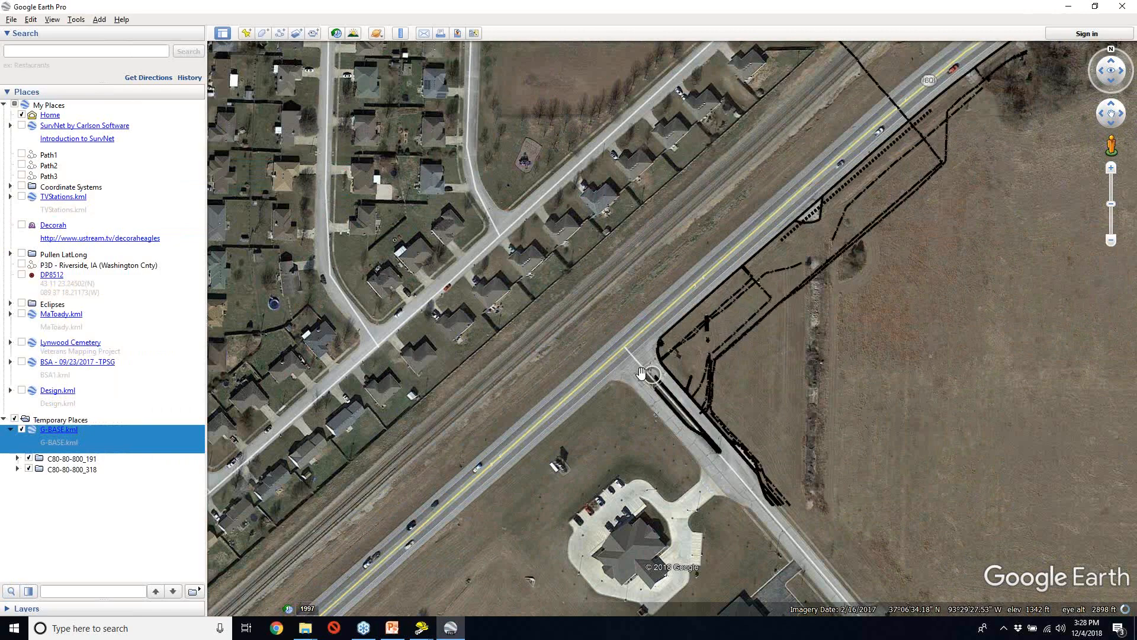
pyautogui.scroll(1, 641, 373)
pyautogui.moveTo(641, 374); pyautogui.dragTo(469, 419)
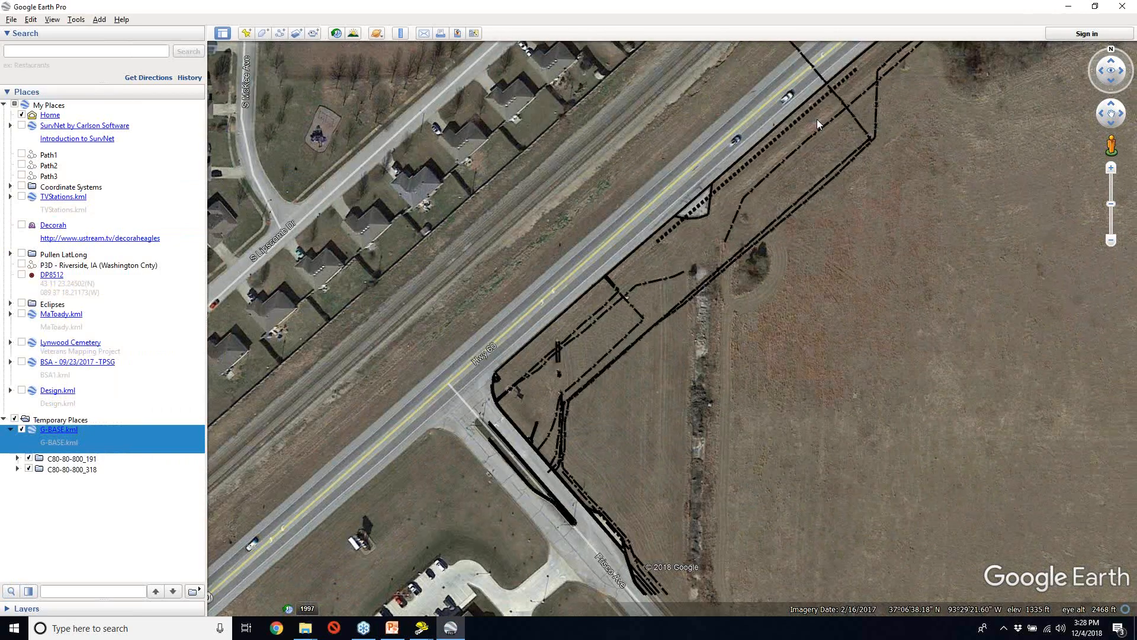
pyautogui.moveTo(816, 123); pyautogui.dragTo(759, 202)
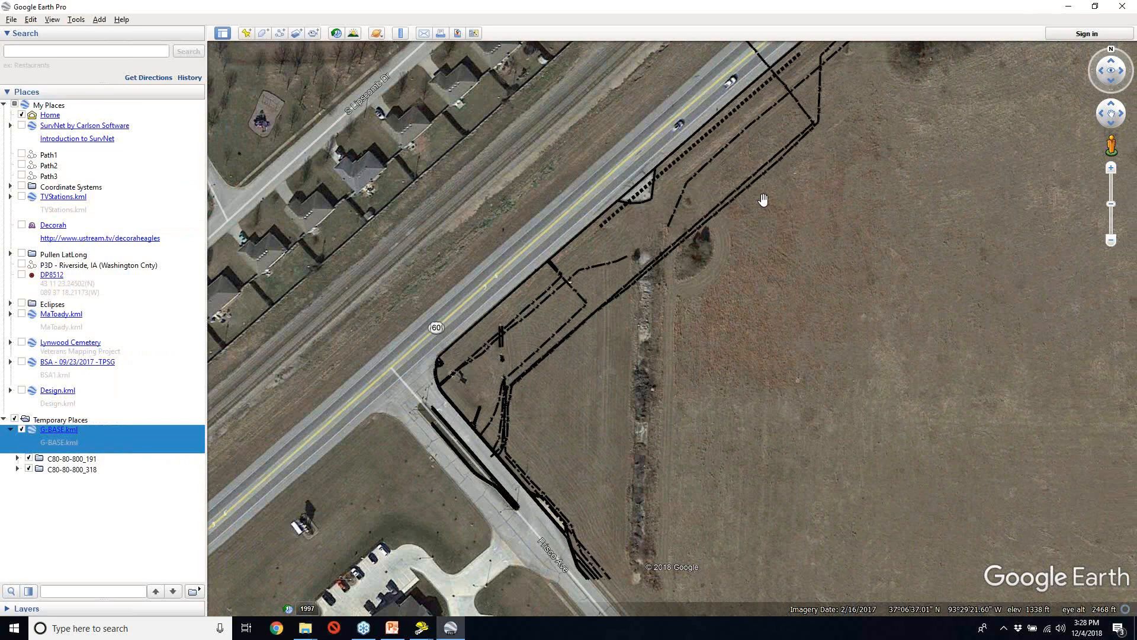
pyautogui.scroll(-2, 763, 200)
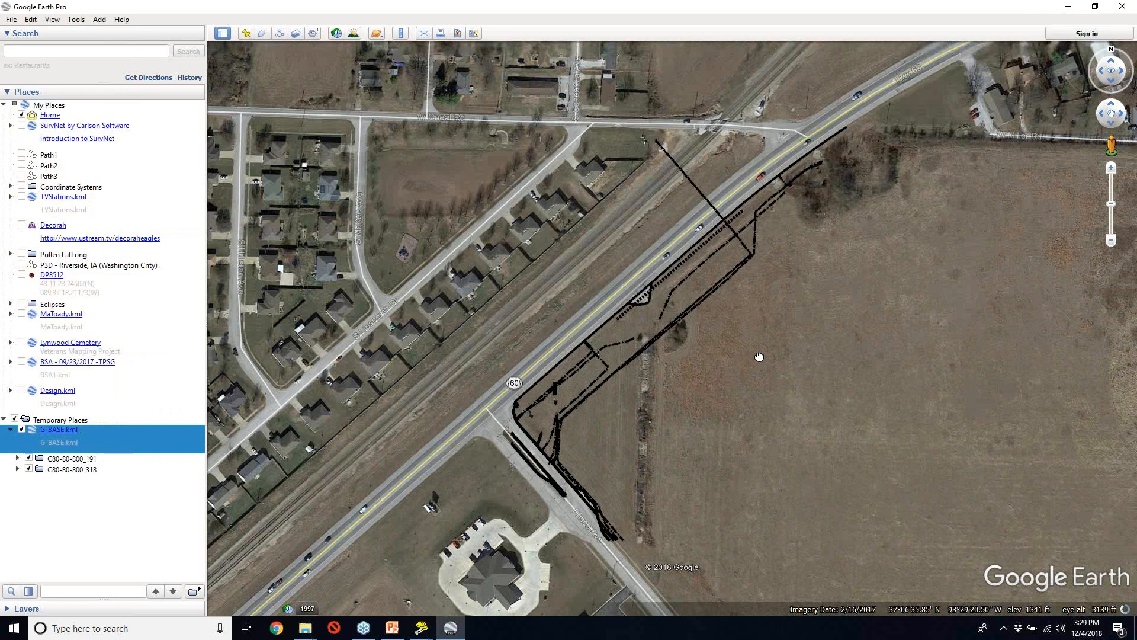
pyautogui.moveTo(759, 357); pyautogui.dragTo(767, 326)
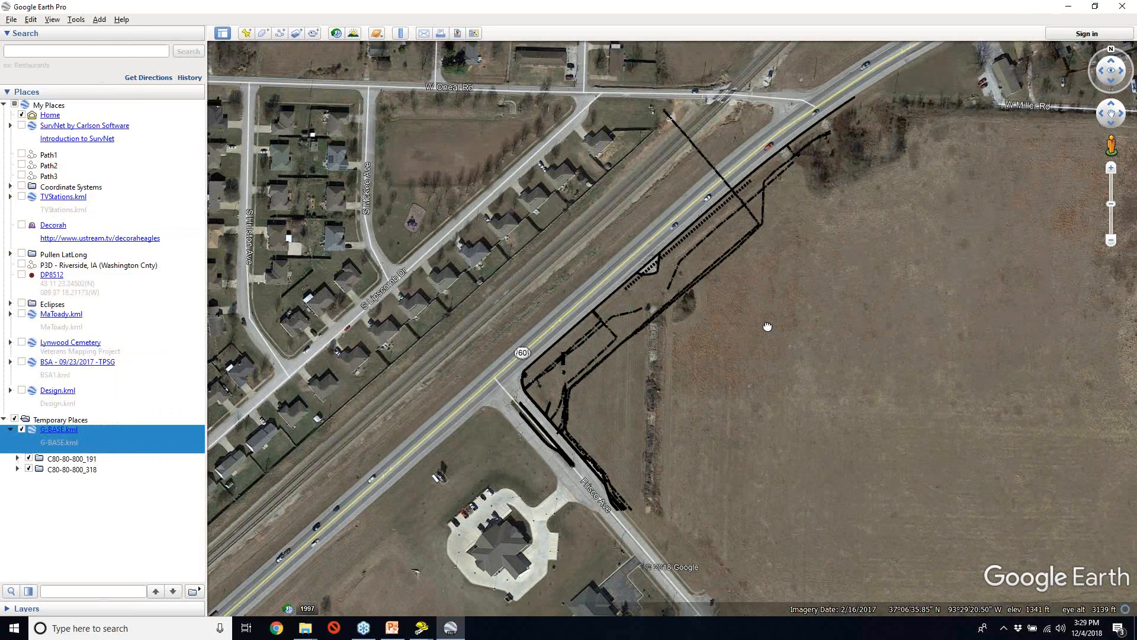
pyautogui.scroll(2, 655, 316)
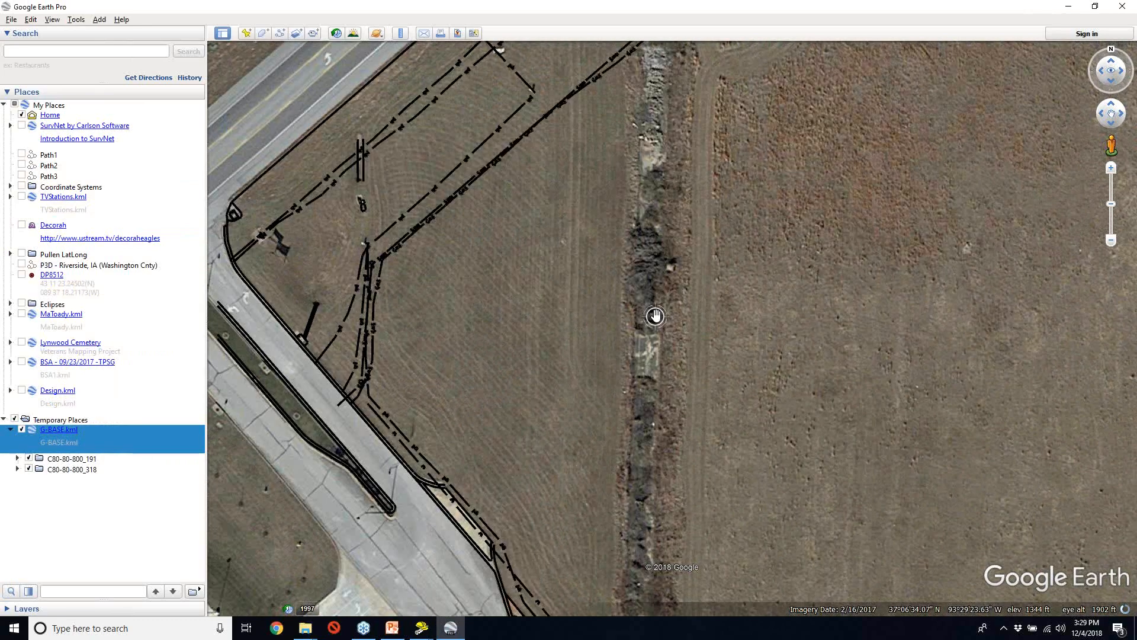
pyautogui.moveTo(655, 315); pyautogui.dragTo(660, 164)
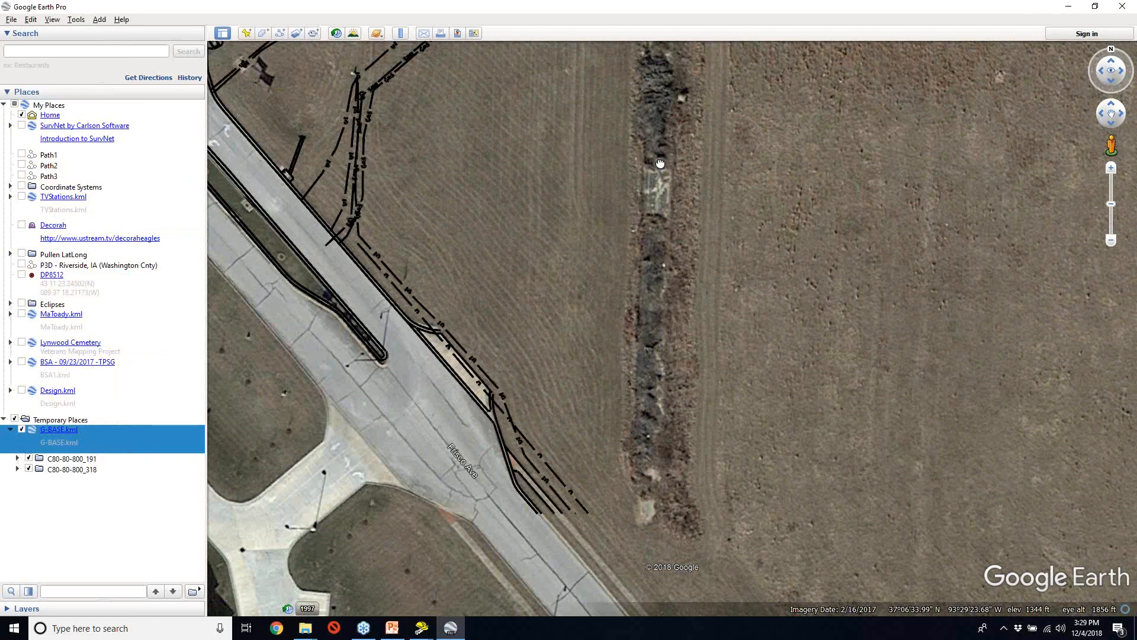
pyautogui.moveTo(659, 164); pyautogui.dragTo(657, 568)
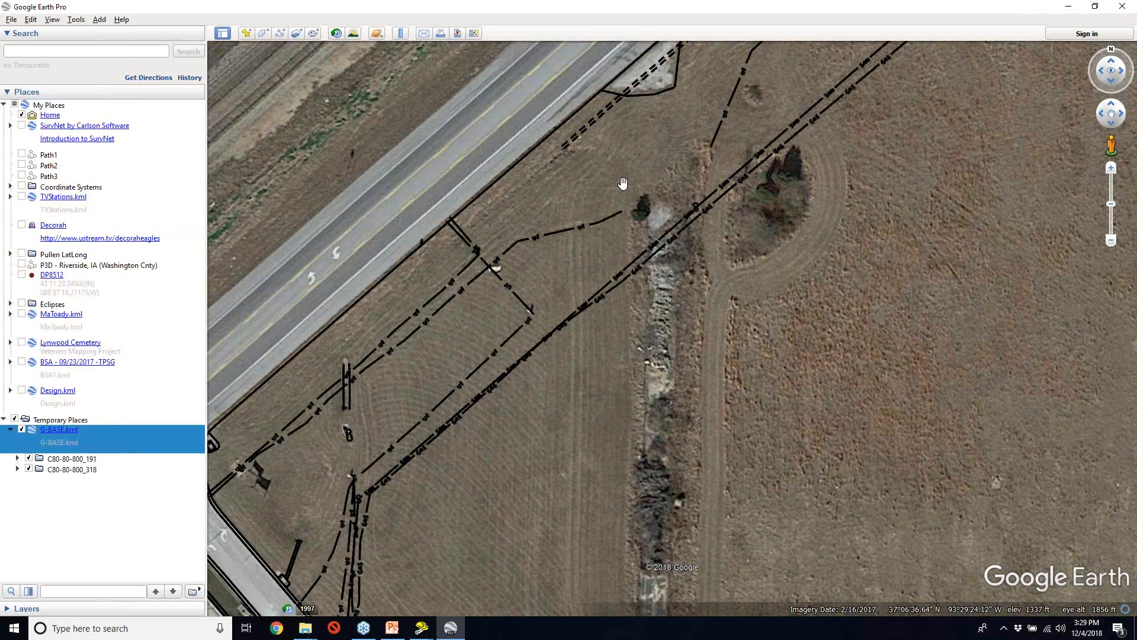
pyautogui.moveTo(623, 184); pyautogui.dragTo(638, 187)
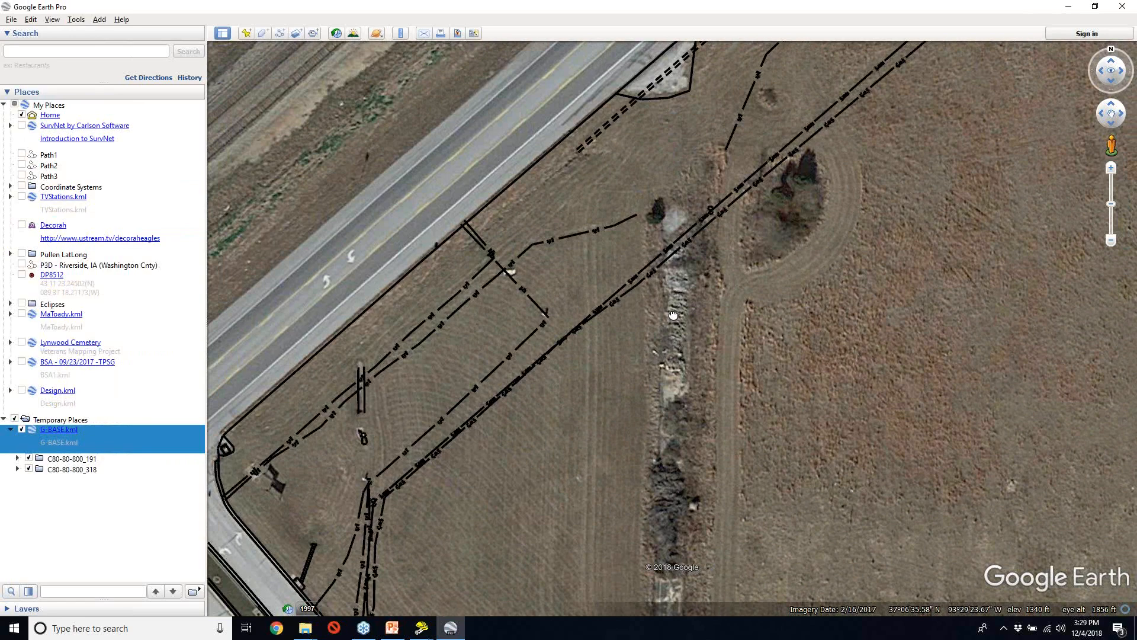
pyautogui.moveTo(673, 315); pyautogui.dragTo(674, 276)
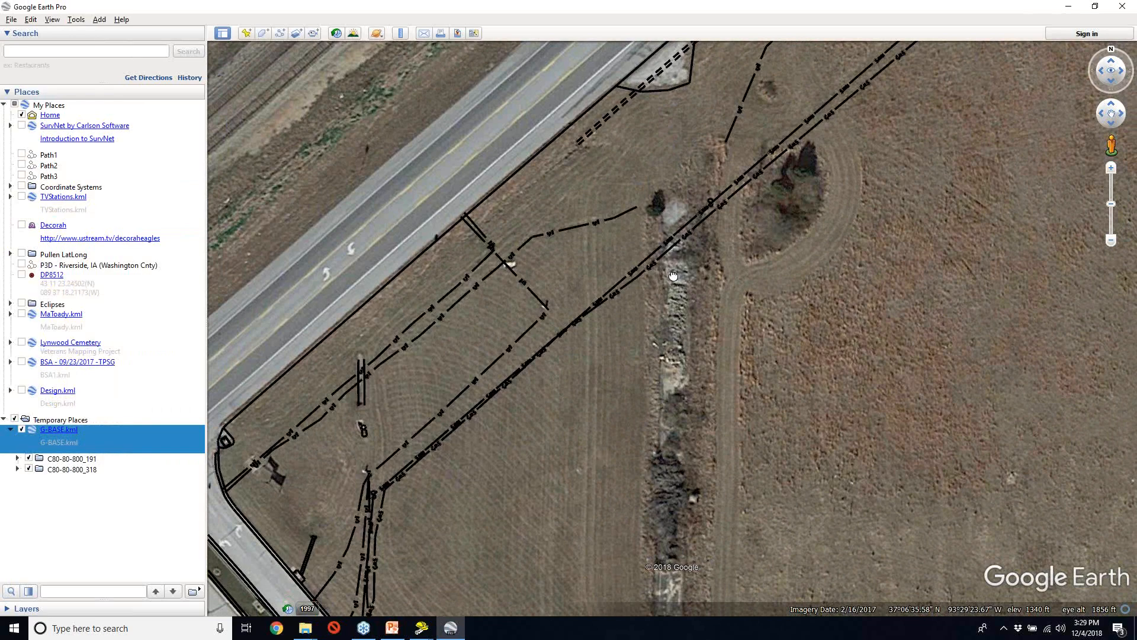
pyautogui.moveTo(673, 276); pyautogui.dragTo(673, 88)
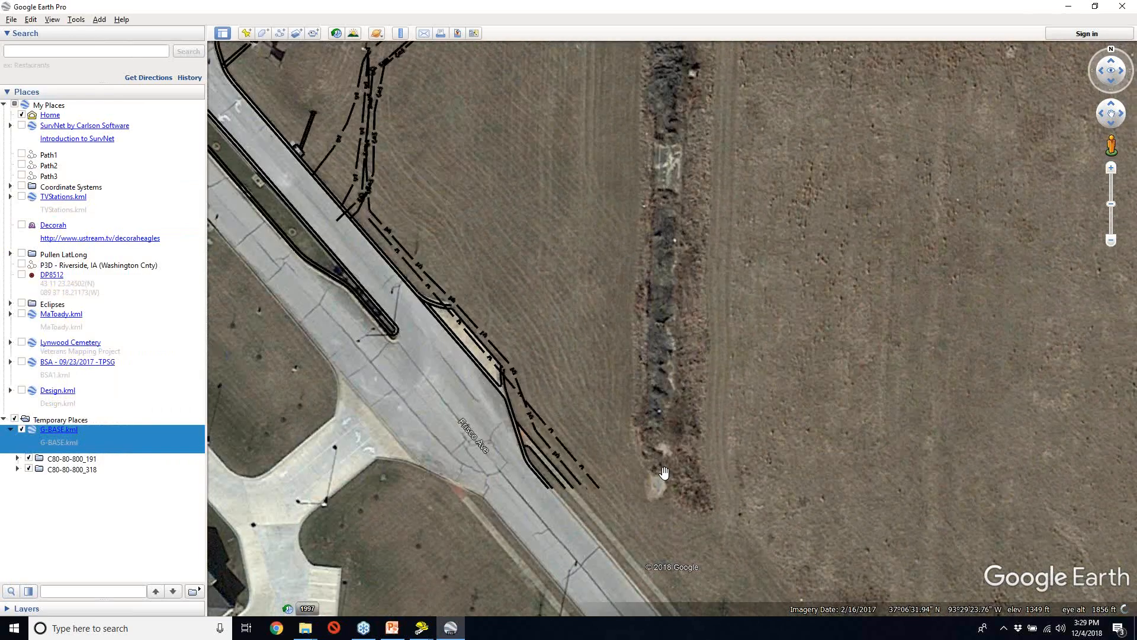
pyautogui.scroll(-2, 663, 472)
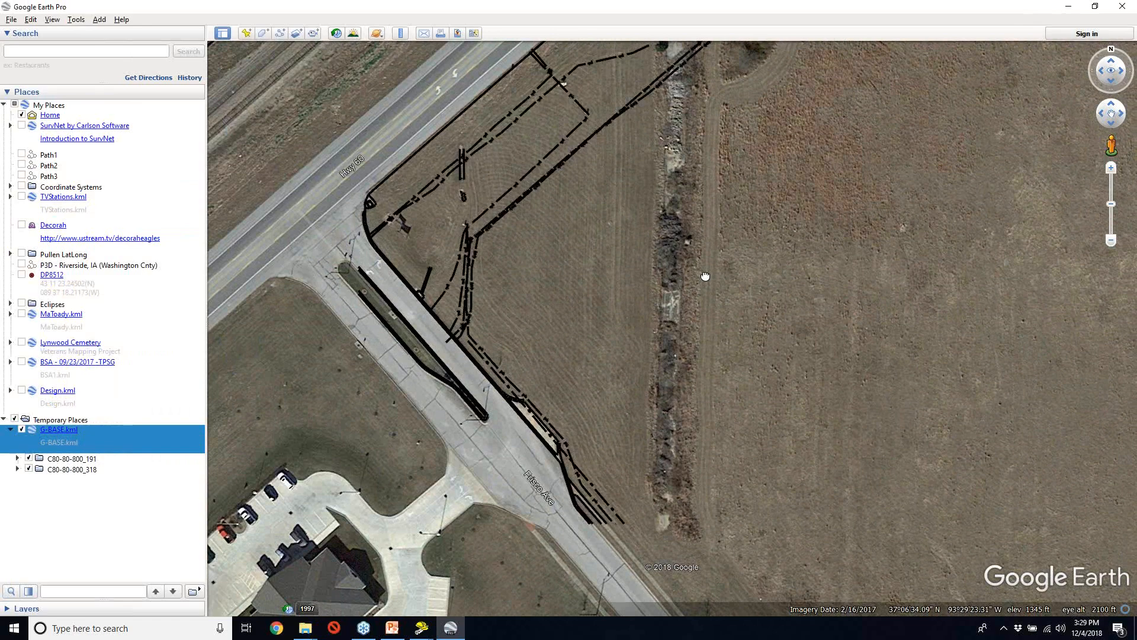
pyautogui.moveTo(705, 276); pyautogui.dragTo(704, 377)
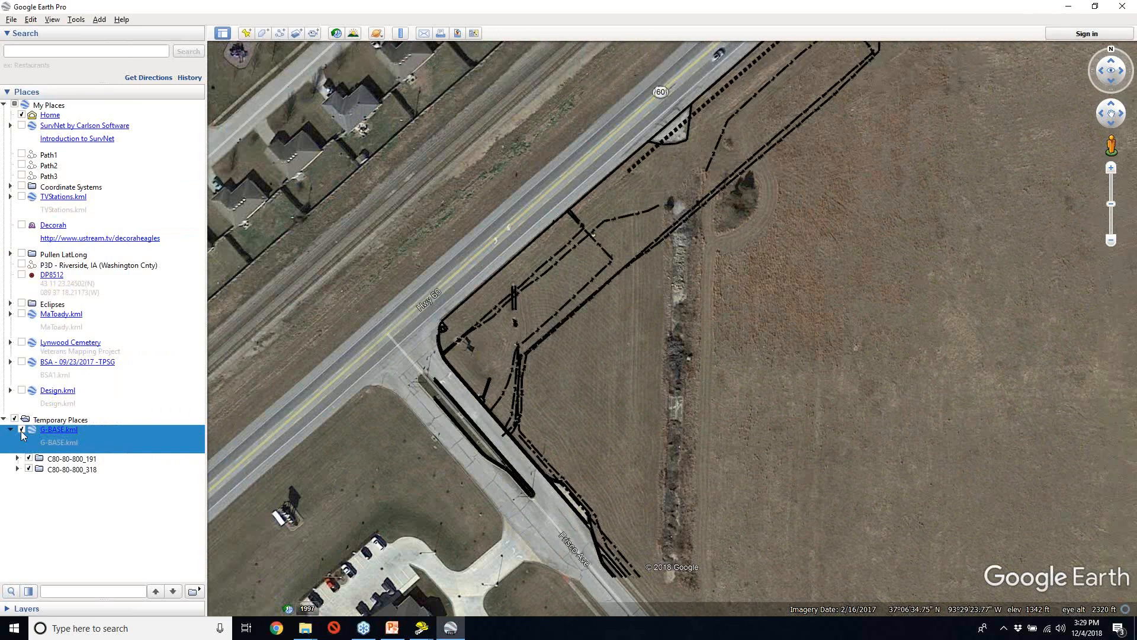
# - Hide the G-BASE.kml overlay and start a new polygon named V-DEMO
pyautogui.click(22, 430)
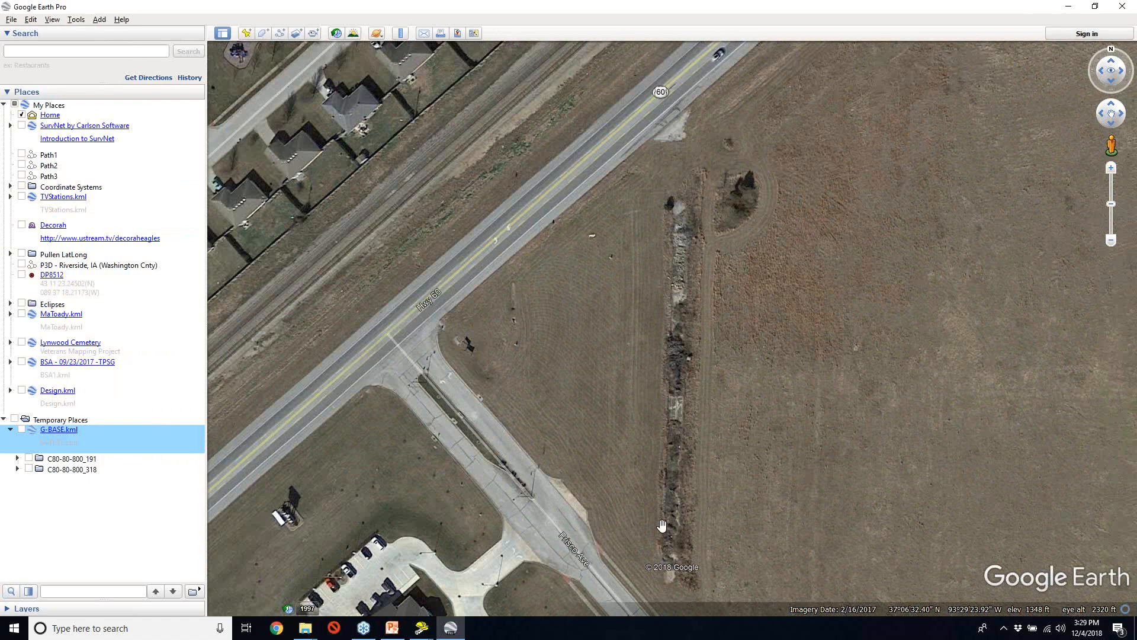
pyautogui.moveTo(662, 526); pyautogui.dragTo(657, 468)
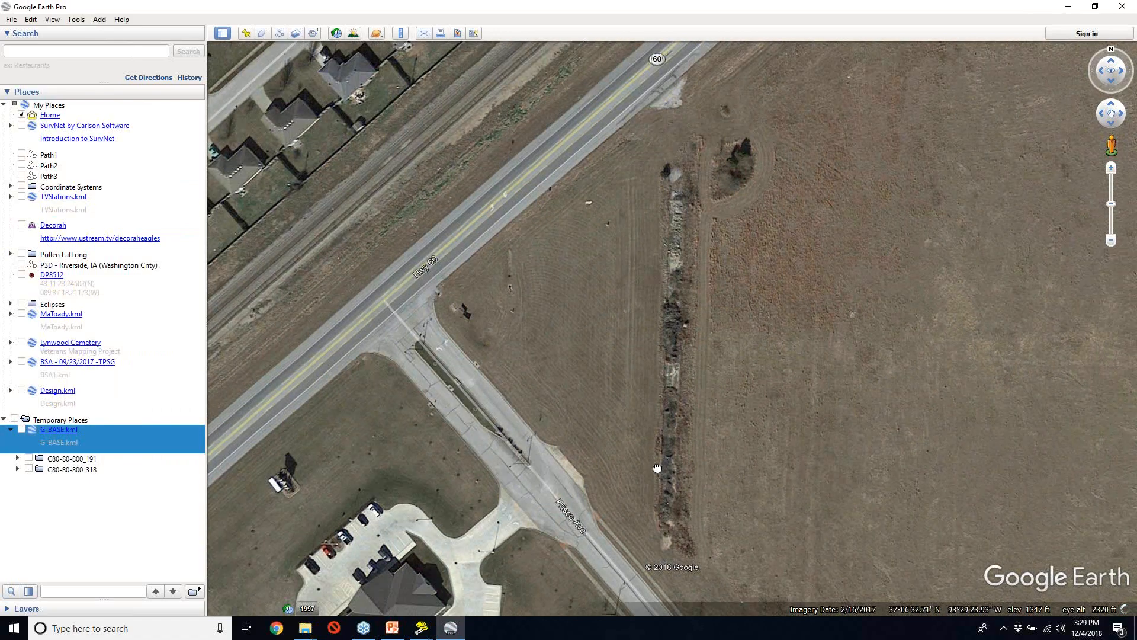
pyautogui.click(263, 34)
pyautogui.write('V-DEMO')
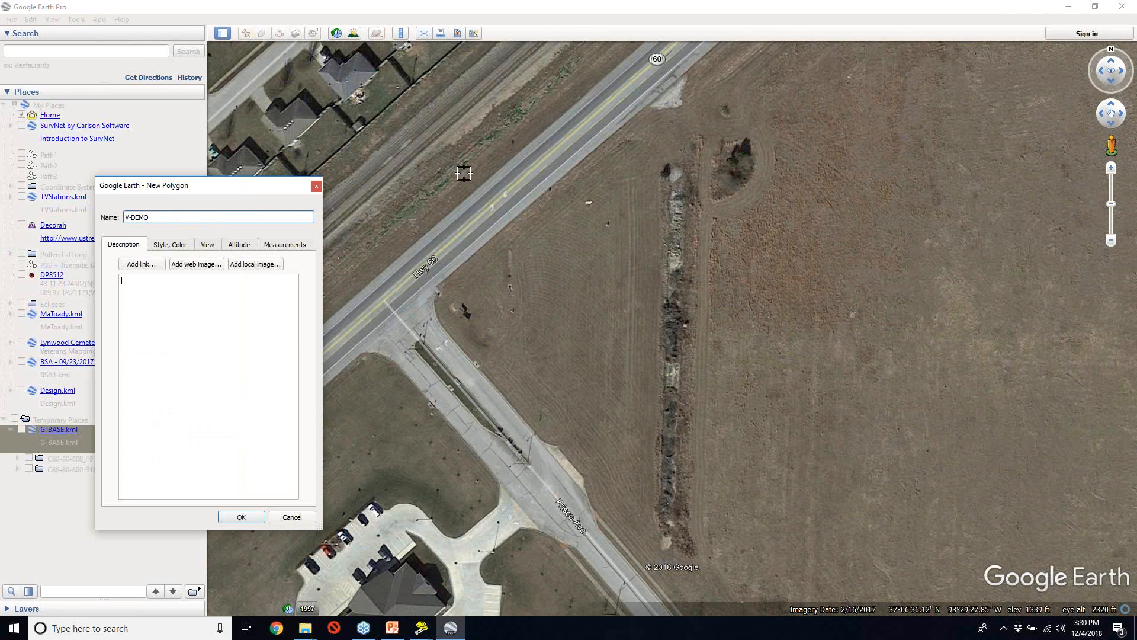
# - Trace the overgrown strip running south from Hwy 60 through the field as a narrow polygon, then adjust its corner points
pyautogui.click(649, 107)
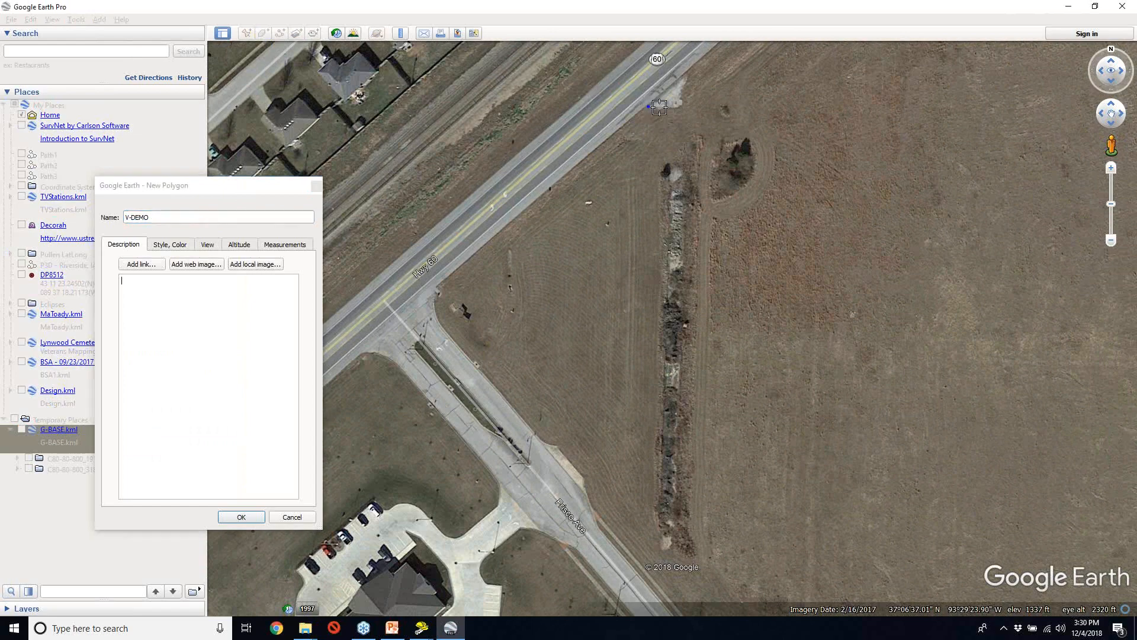
pyautogui.moveTo(659, 108); pyautogui.dragTo(657, 547)
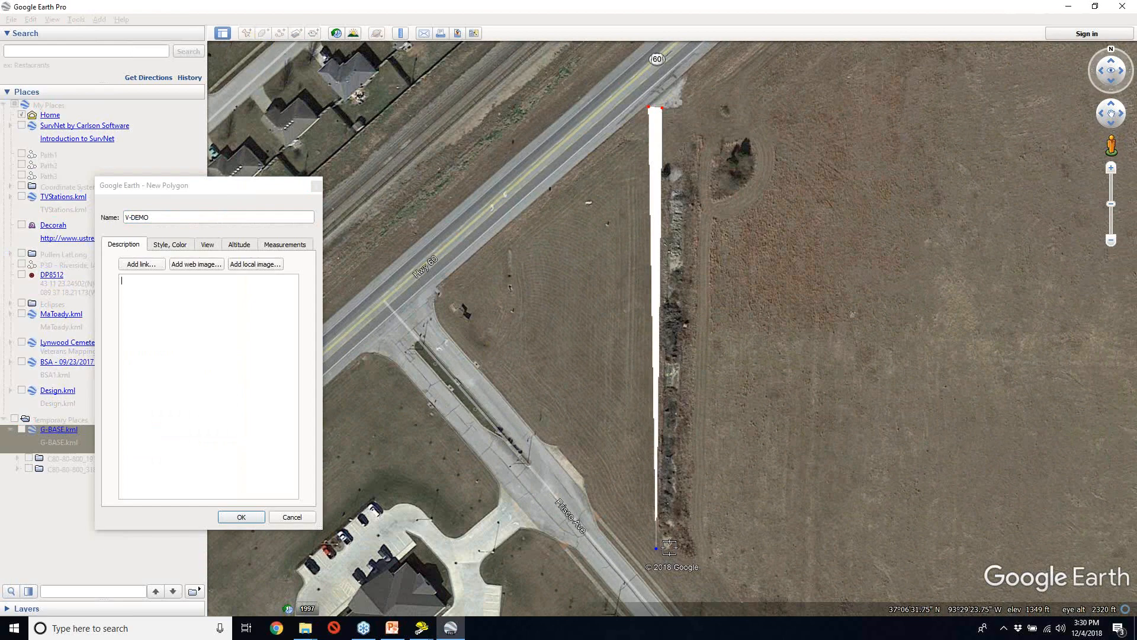
pyautogui.click(670, 544)
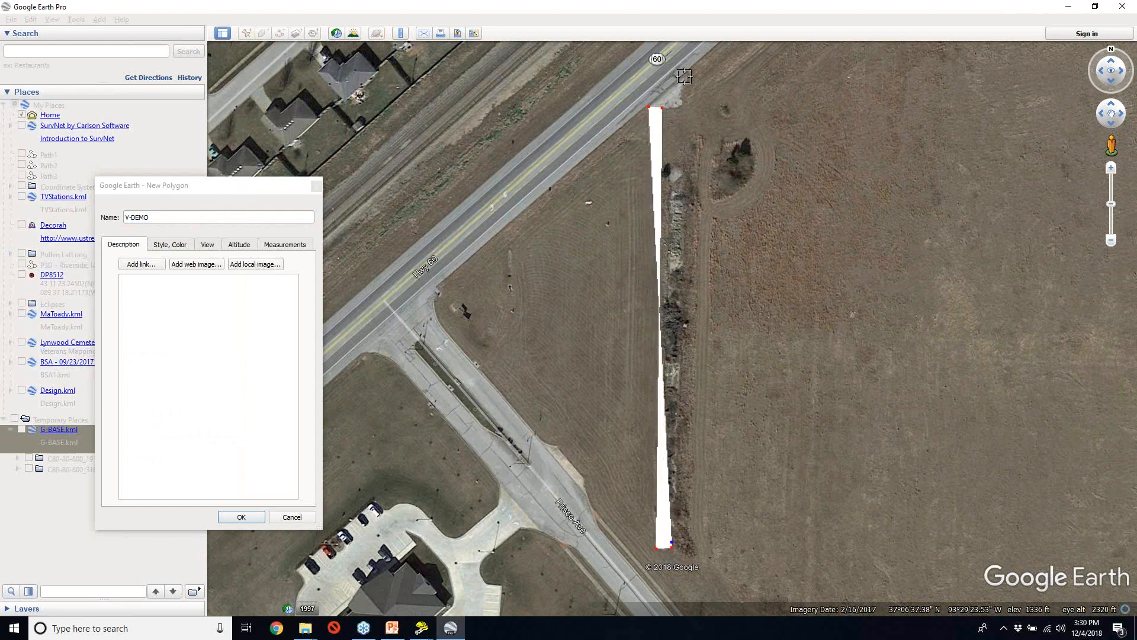
pyautogui.click(684, 76)
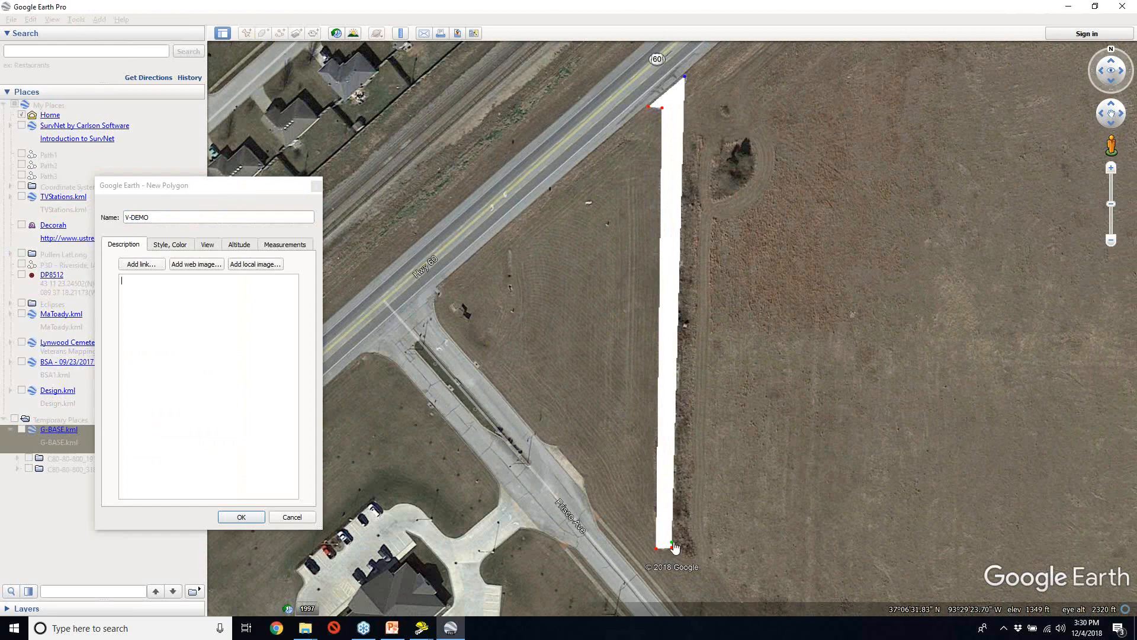
pyautogui.moveTo(673, 543); pyautogui.dragTo(674, 495)
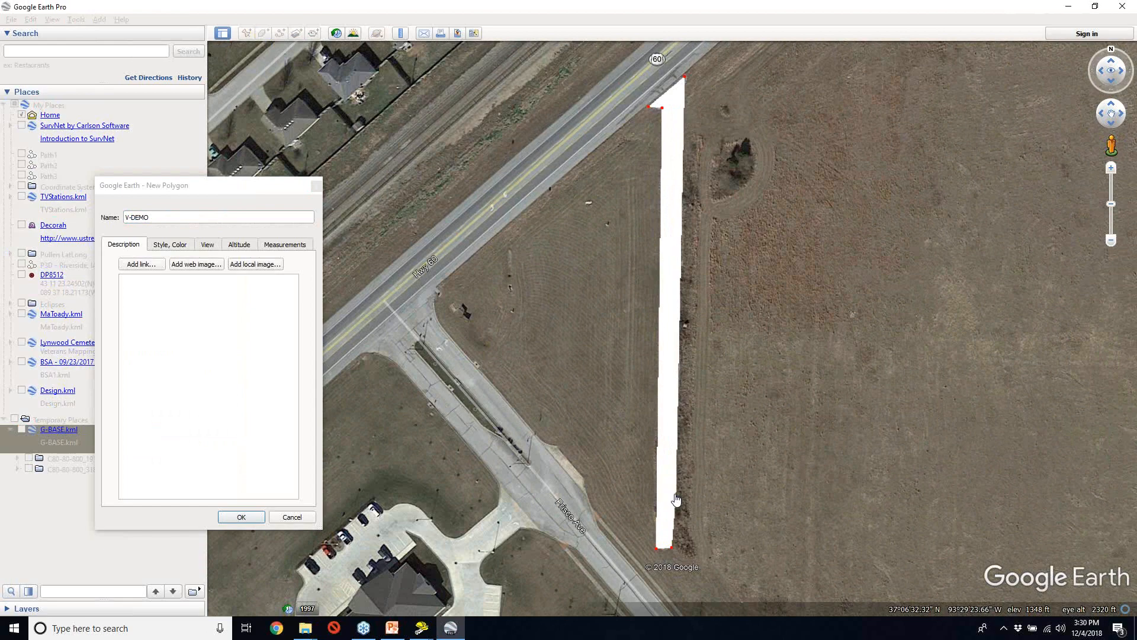
pyautogui.moveTo(676, 500); pyautogui.dragTo(673, 459)
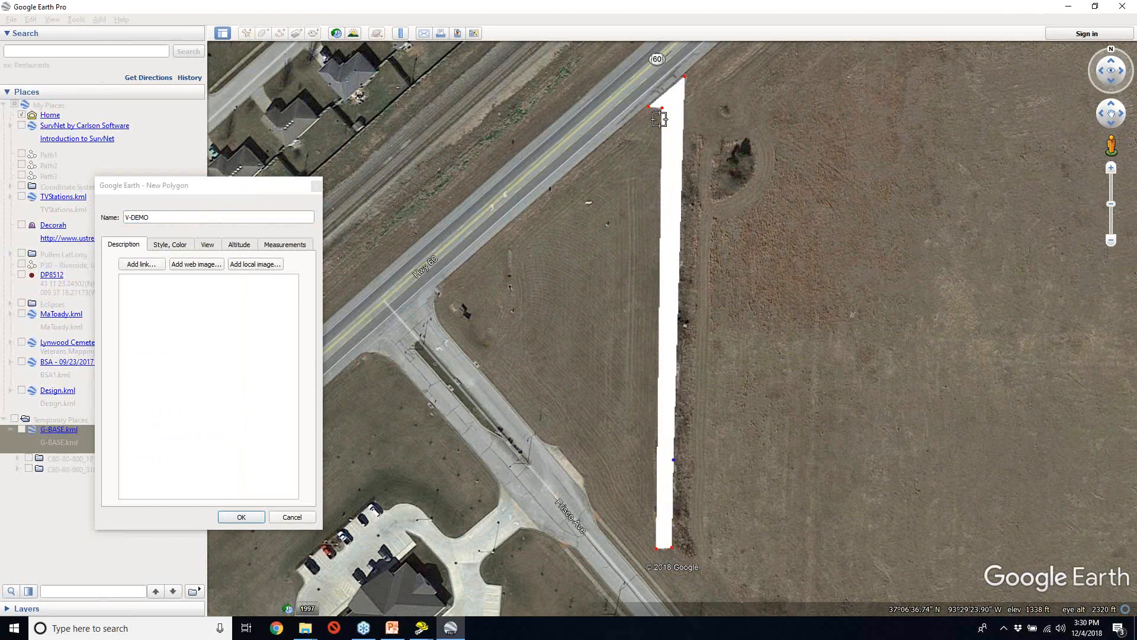
pyautogui.moveTo(659, 119); pyautogui.dragTo(668, 113)
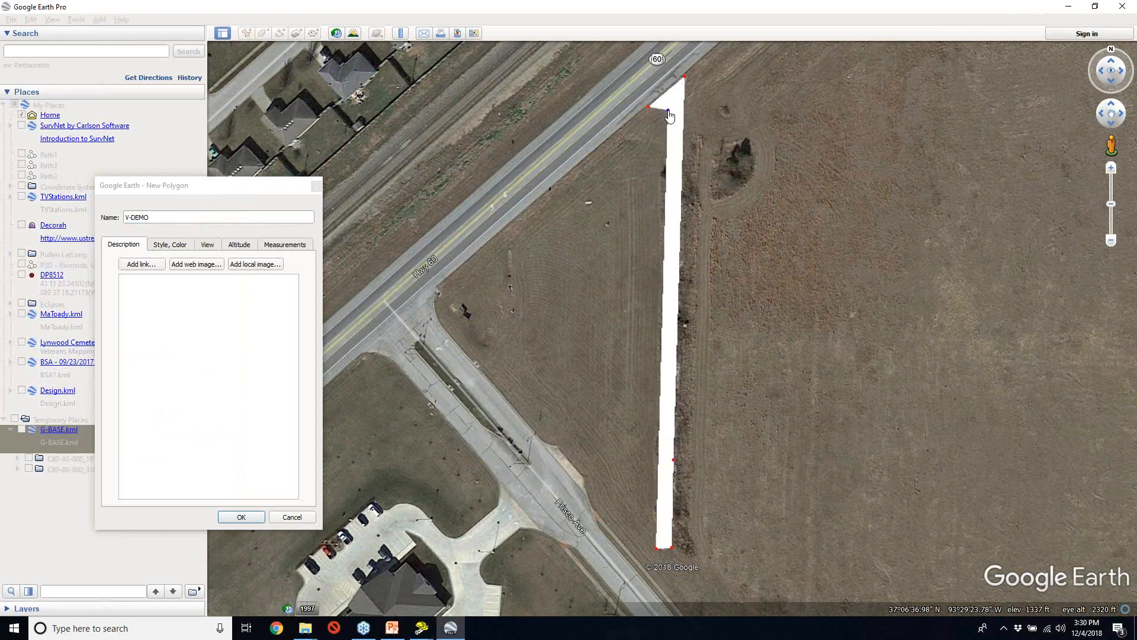
pyautogui.moveTo(657, 548); pyautogui.dragTo(655, 544)
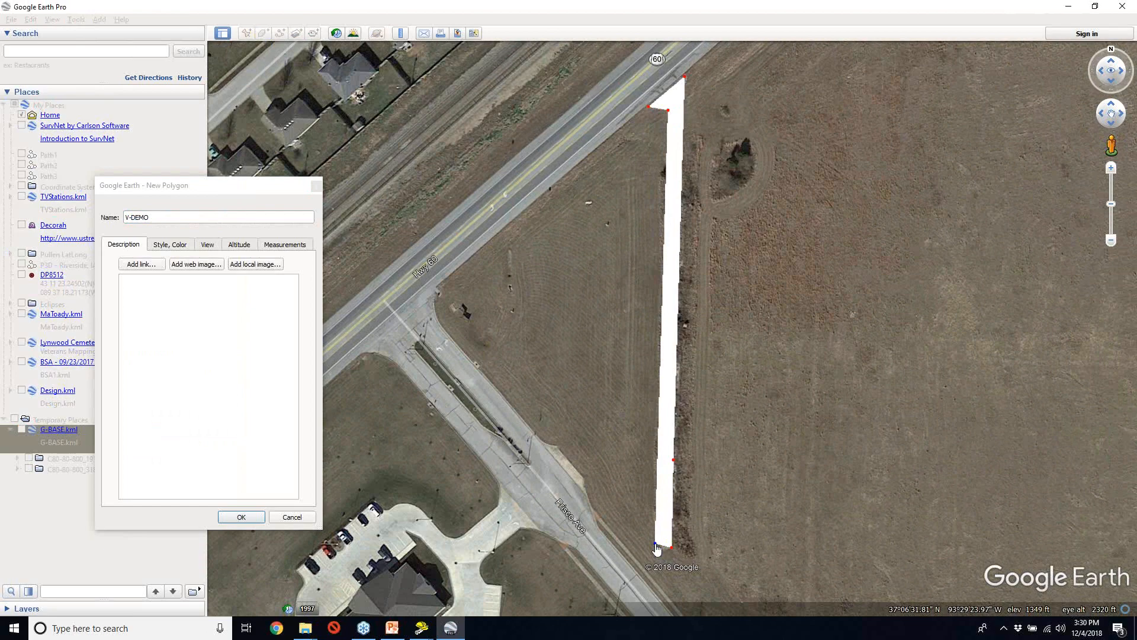
# - Set the V-DEMO polygon's line and area opacity to 50% and finish the polygon
pyautogui.click(171, 245)
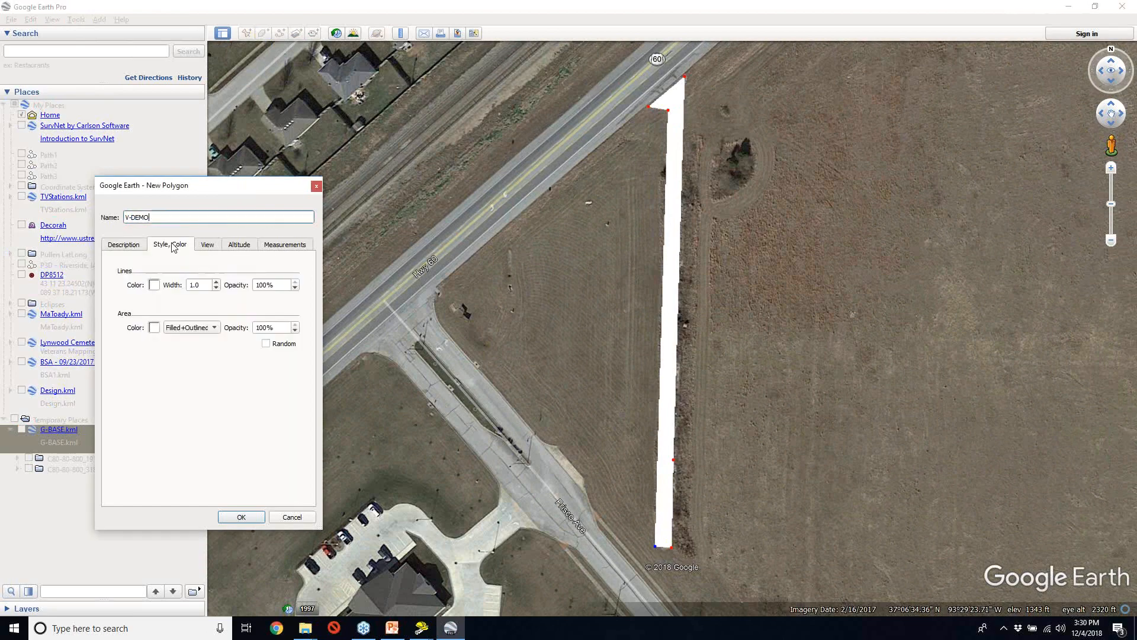
pyautogui.moveTo(264, 285); pyautogui.dragTo(255, 284)
pyautogui.write('5')
pyautogui.moveTo(263, 327); pyautogui.dragTo(255, 327)
pyautogui.write('5')
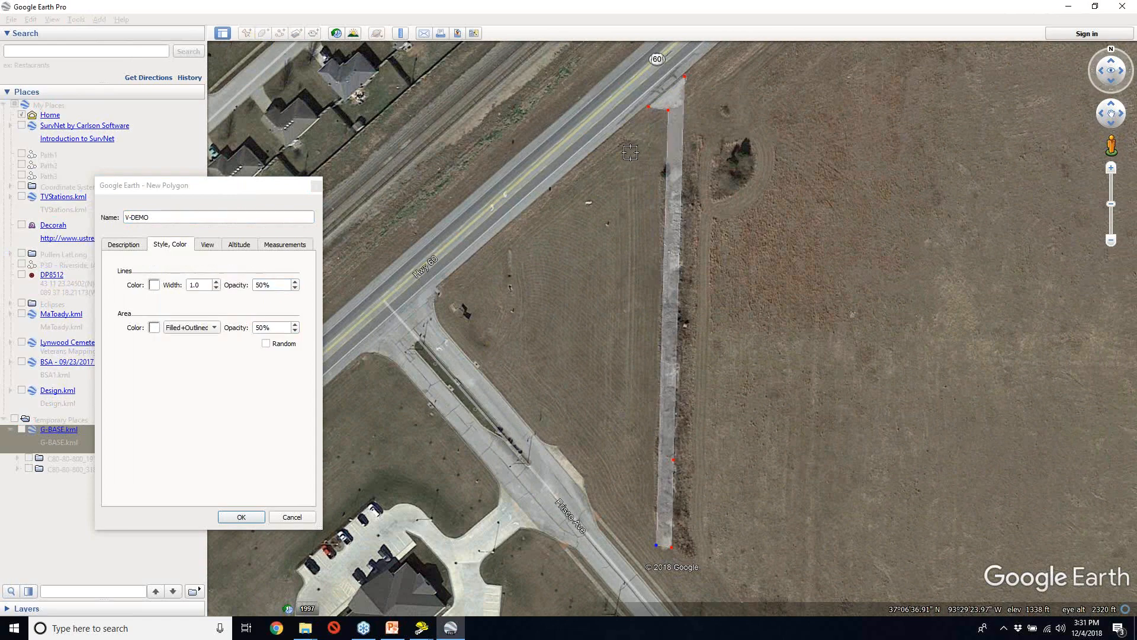
pyautogui.click(241, 517)
# - Save the V-DEMO polygon as V-DEMO.kmz in Carlson Projects\OTC, and close Google Earth Pro, discarding the temporary places
pyautogui.rightClick(63, 482)
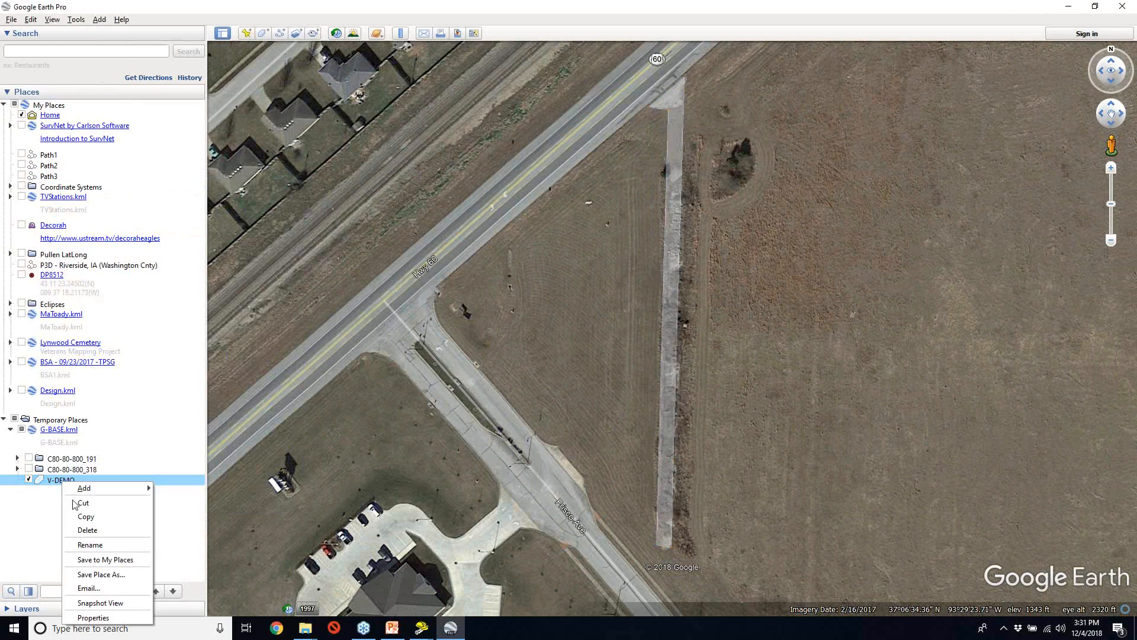
pyautogui.click(100, 575)
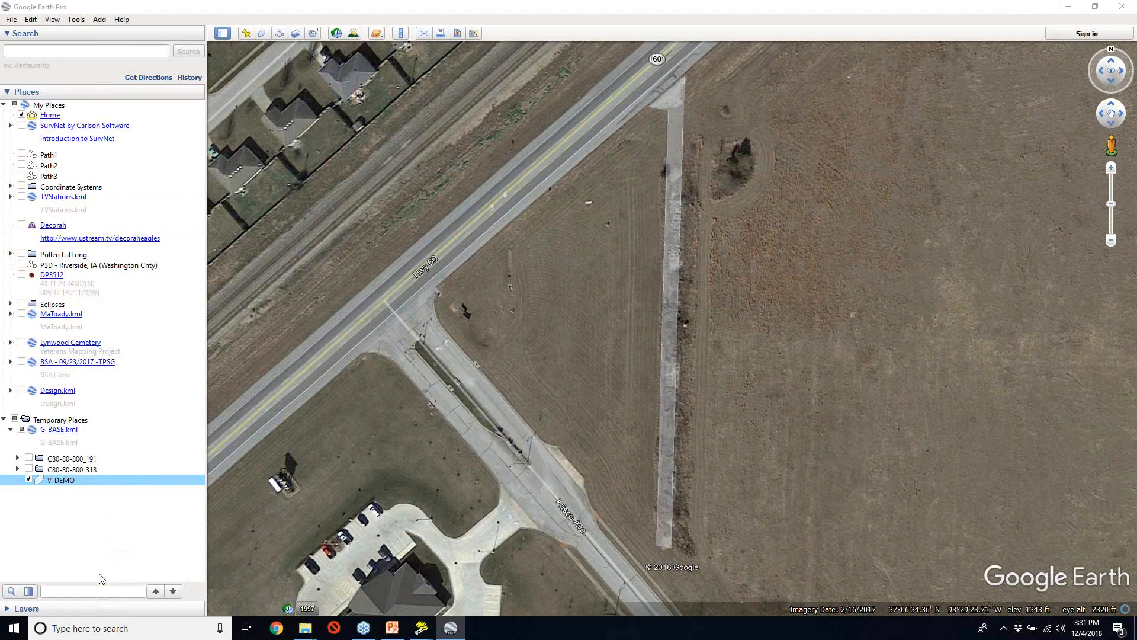
pyautogui.click(189, 42)
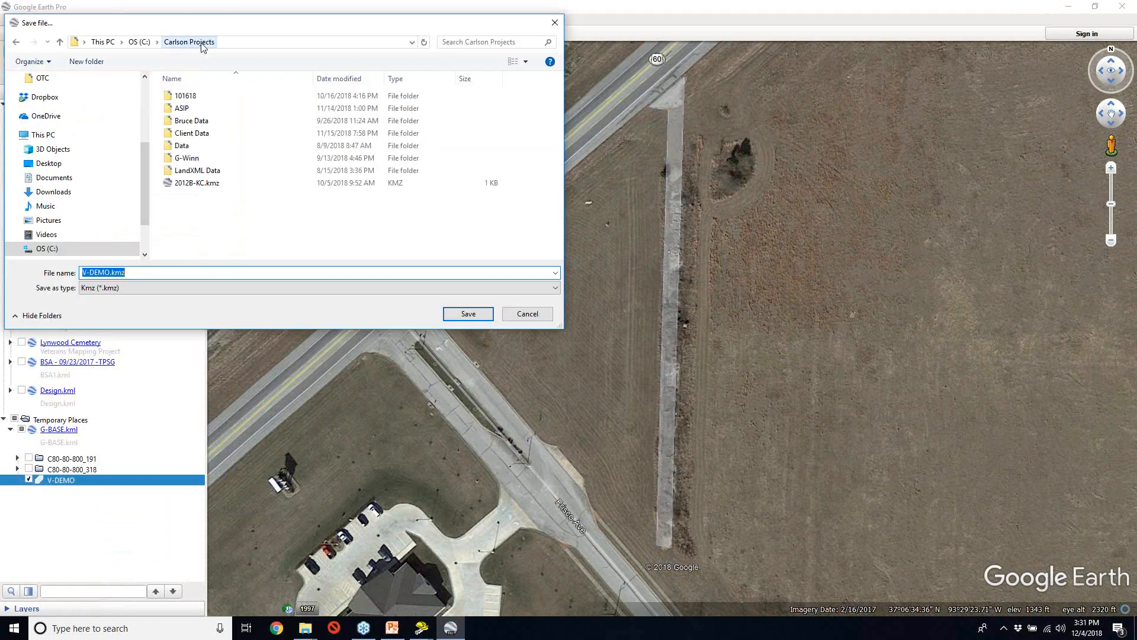
pyautogui.doubleClick(182, 196)
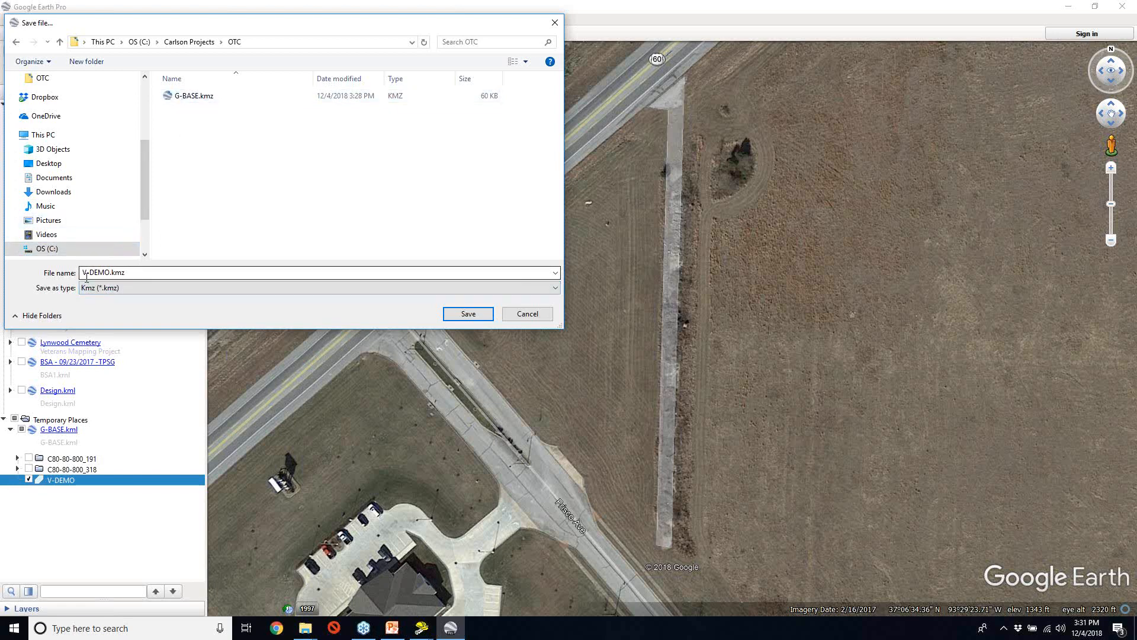
pyautogui.click(468, 314)
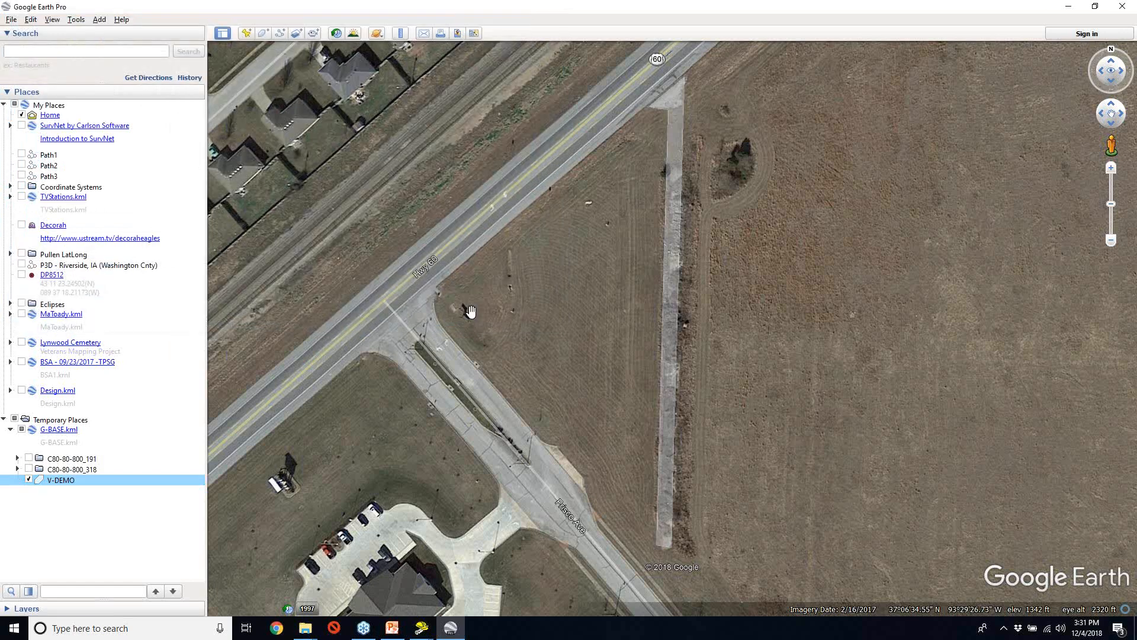
pyautogui.click(1122, 6)
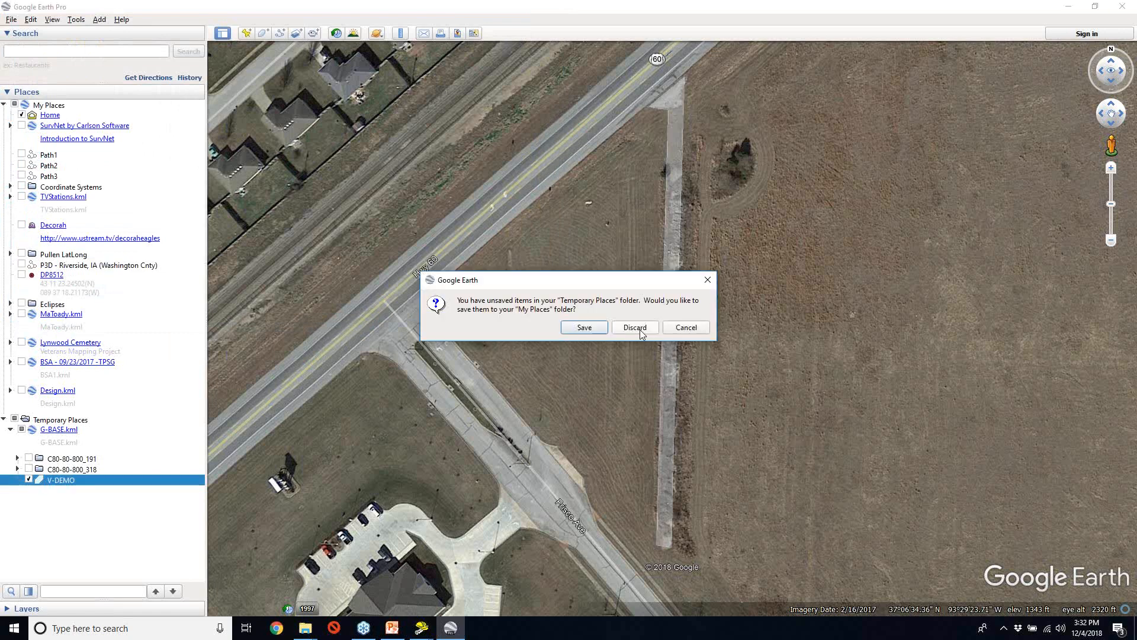
pyautogui.click(635, 327)
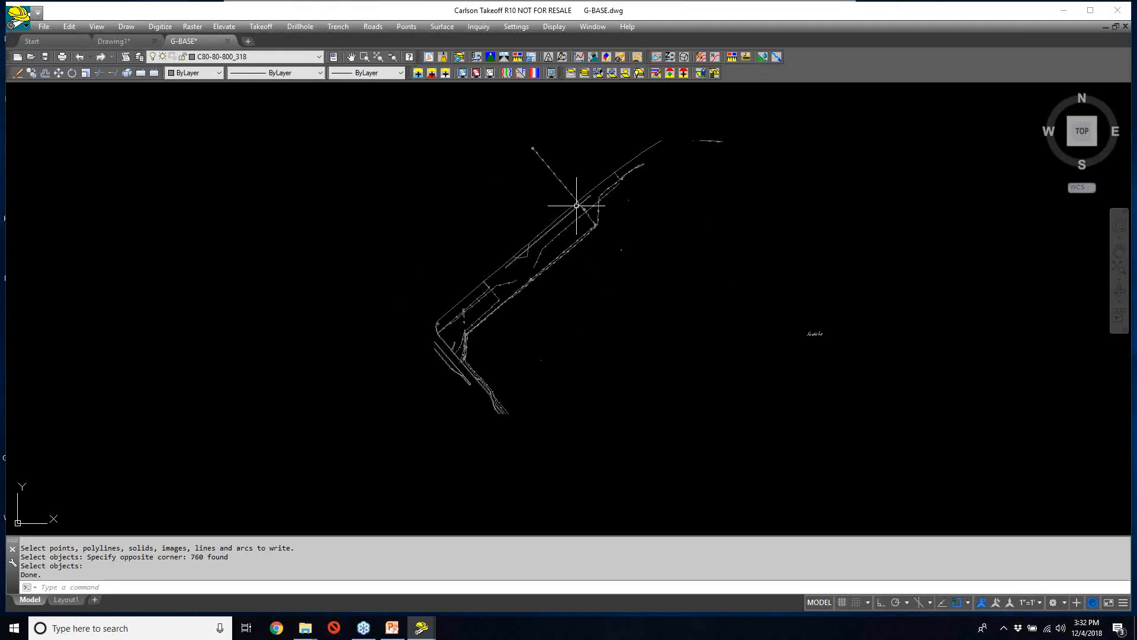
# - Turn on and thaw all layers in the G-BASE drawing, then save it
pyautogui.click(92, 27)
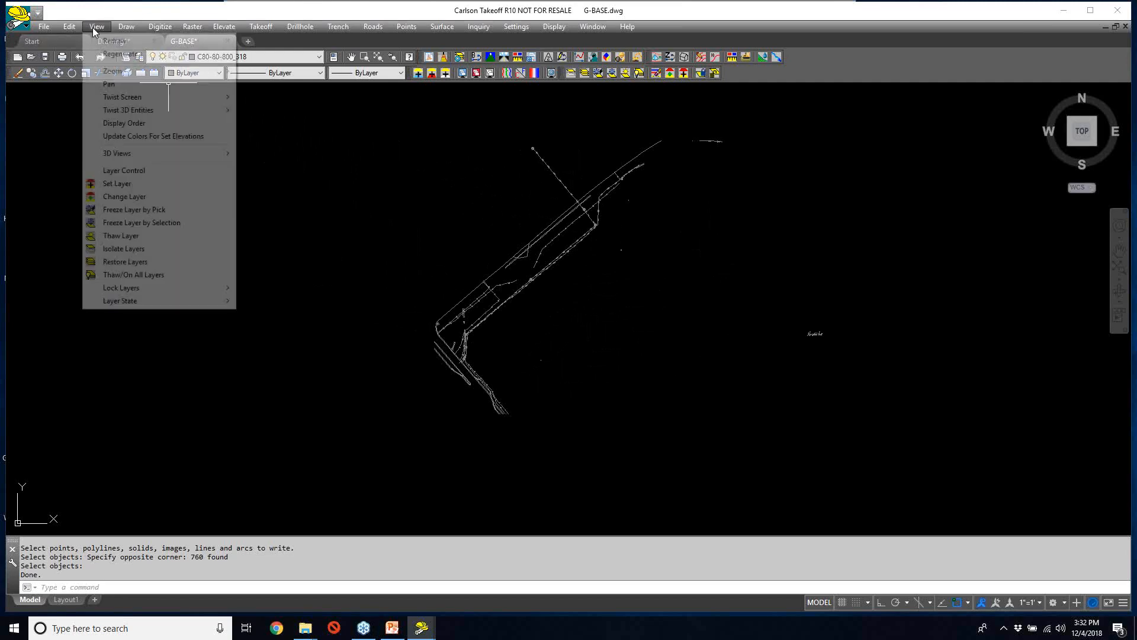
pyautogui.click(160, 276)
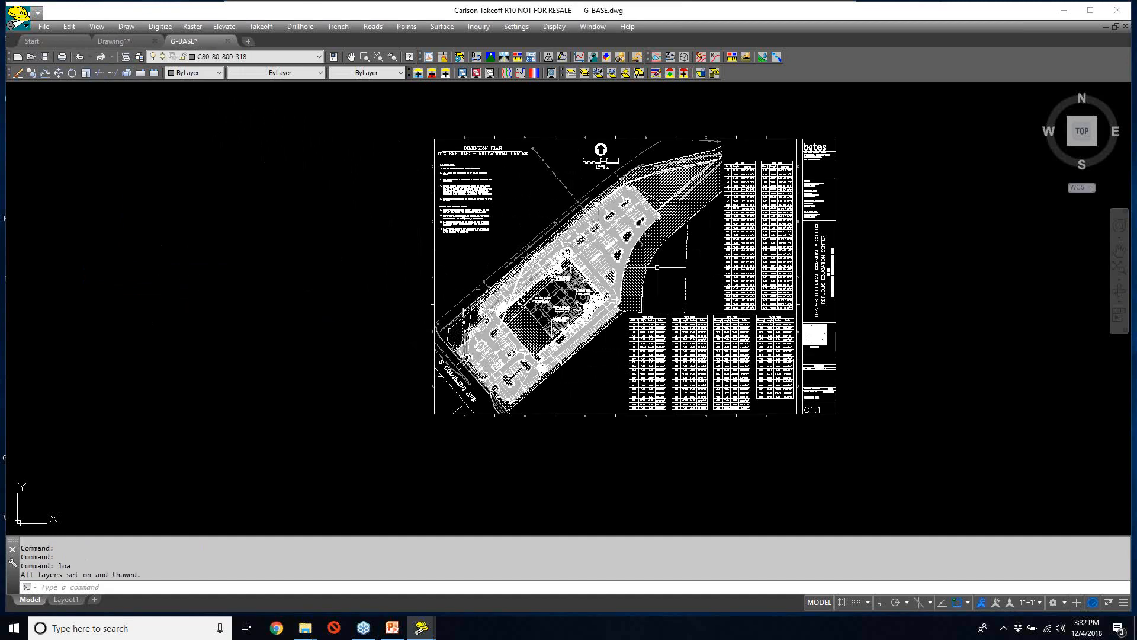
pyautogui.scroll(2, 656, 267)
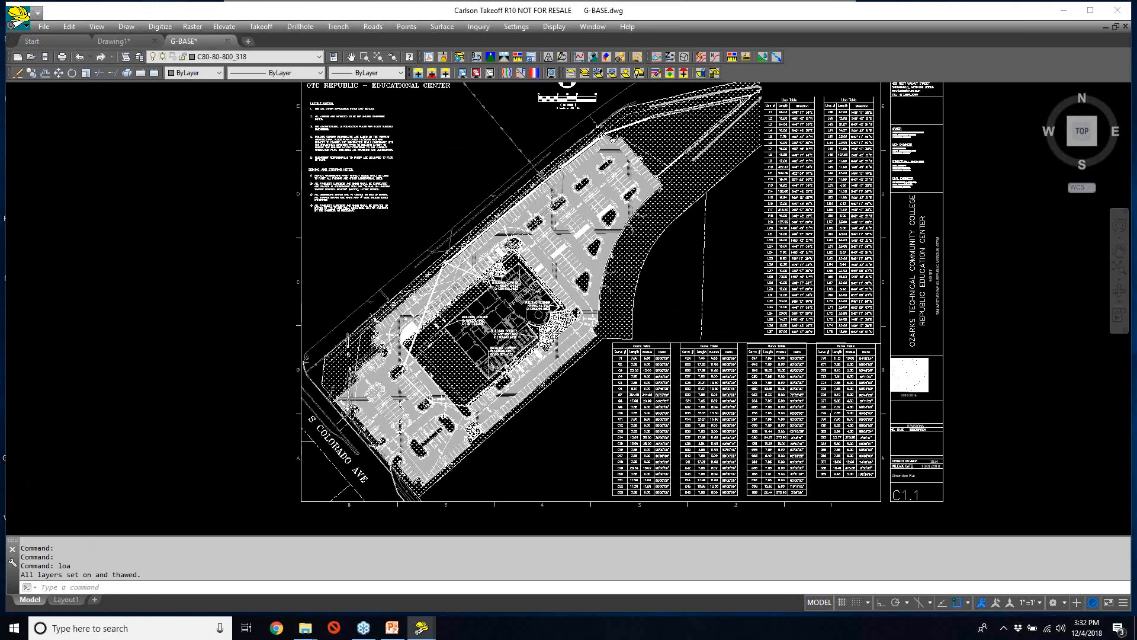
pyautogui.scroll(1, 624, 257)
pyautogui.scroll(2, 624, 257)
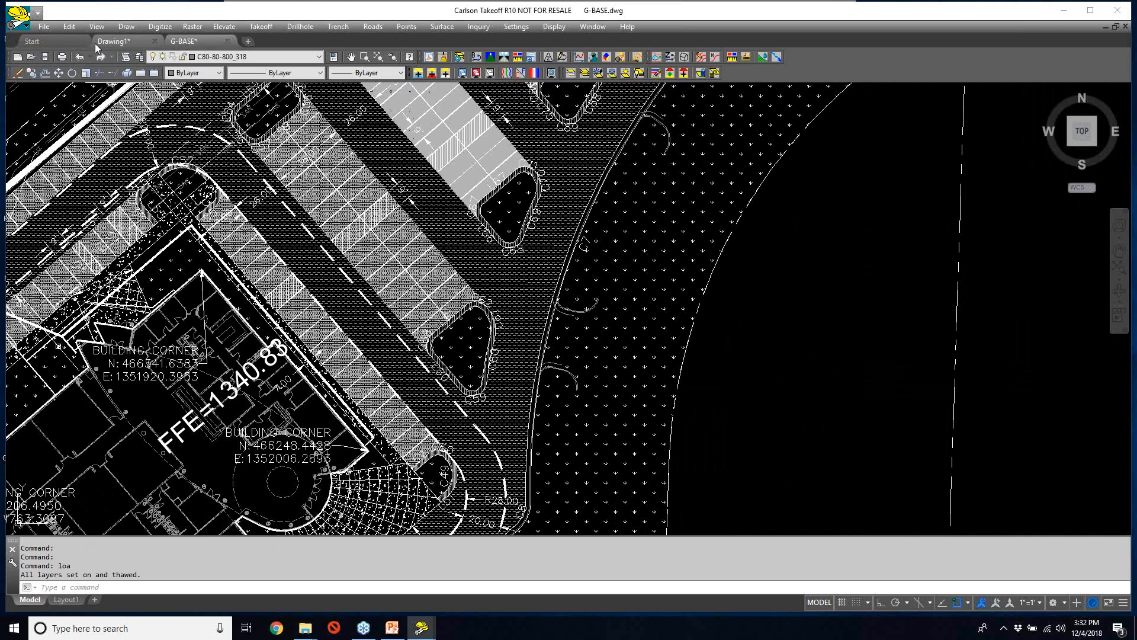
pyautogui.moveTo(95, 43)
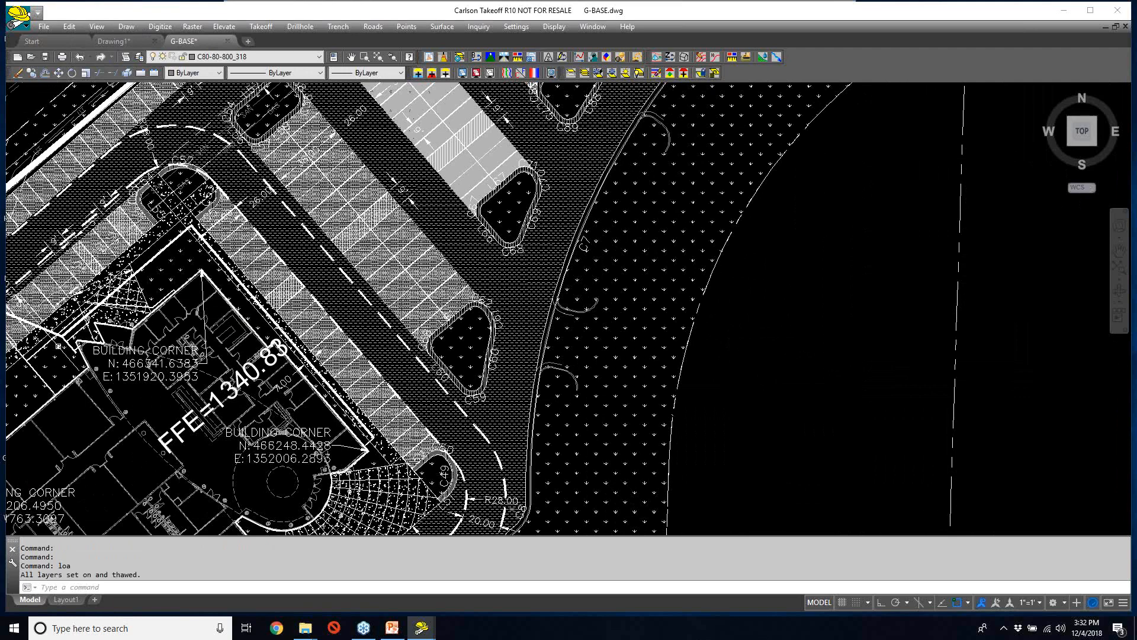
pyautogui.scroll(-2, 473, 377)
pyautogui.scroll(-5, 474, 377)
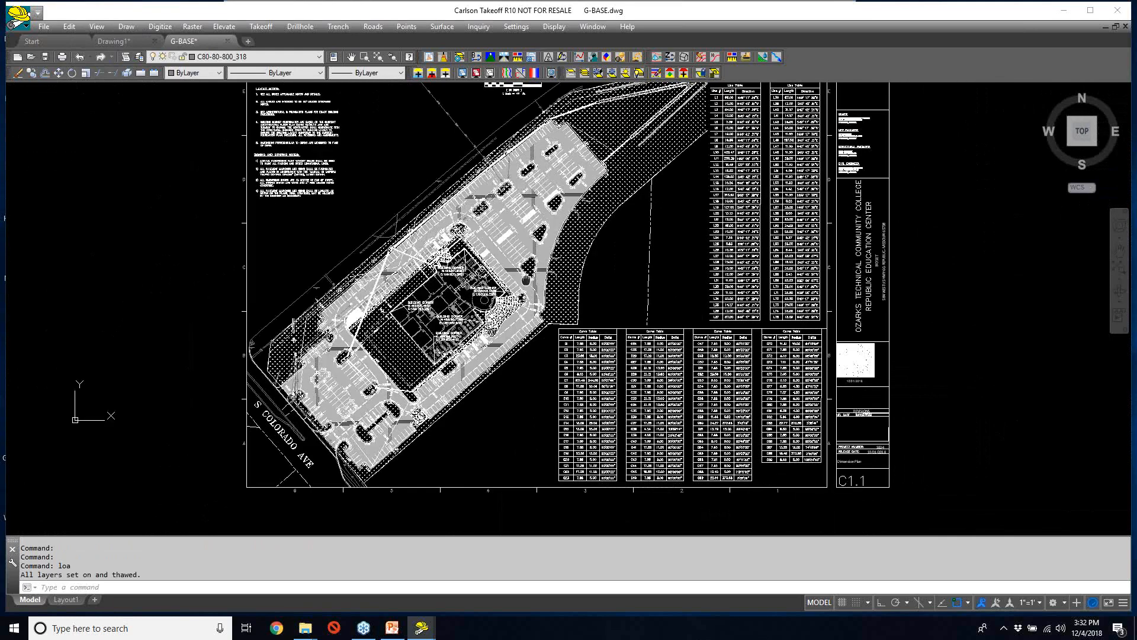
pyautogui.moveTo(508, 306); pyautogui.dragTo(502, 315, button='middle')
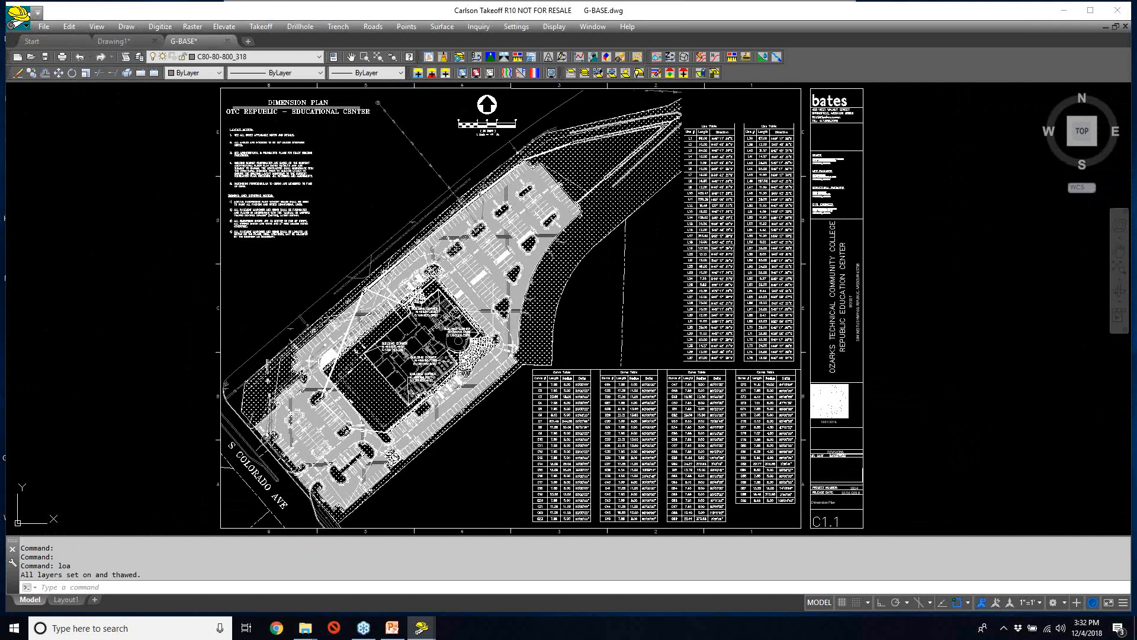
pyautogui.click(44, 27)
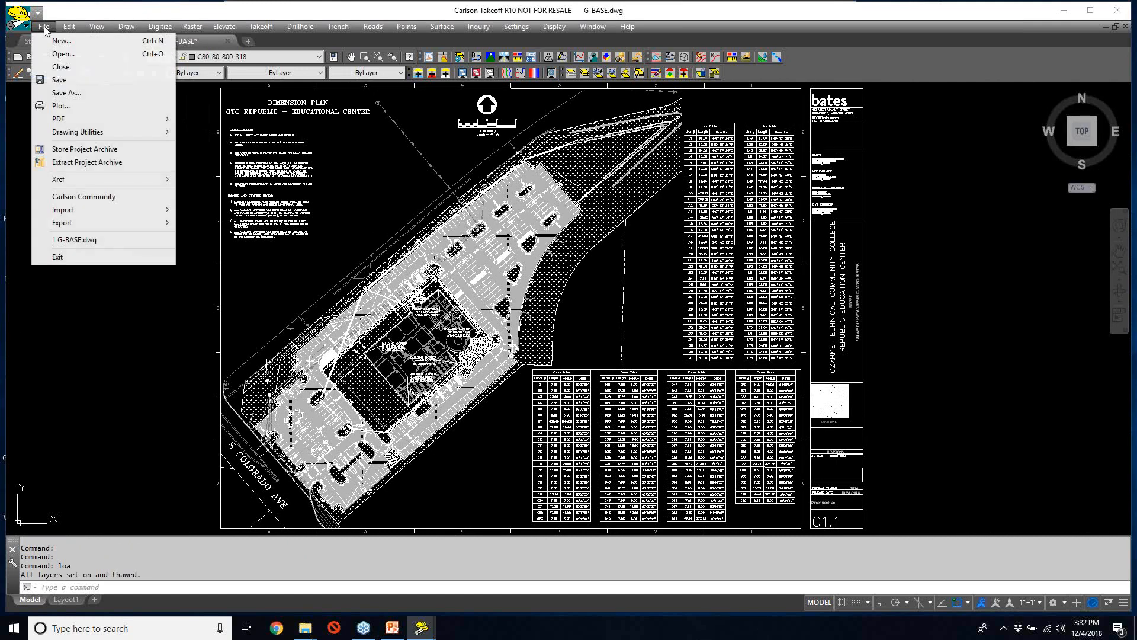
pyautogui.click(77, 80)
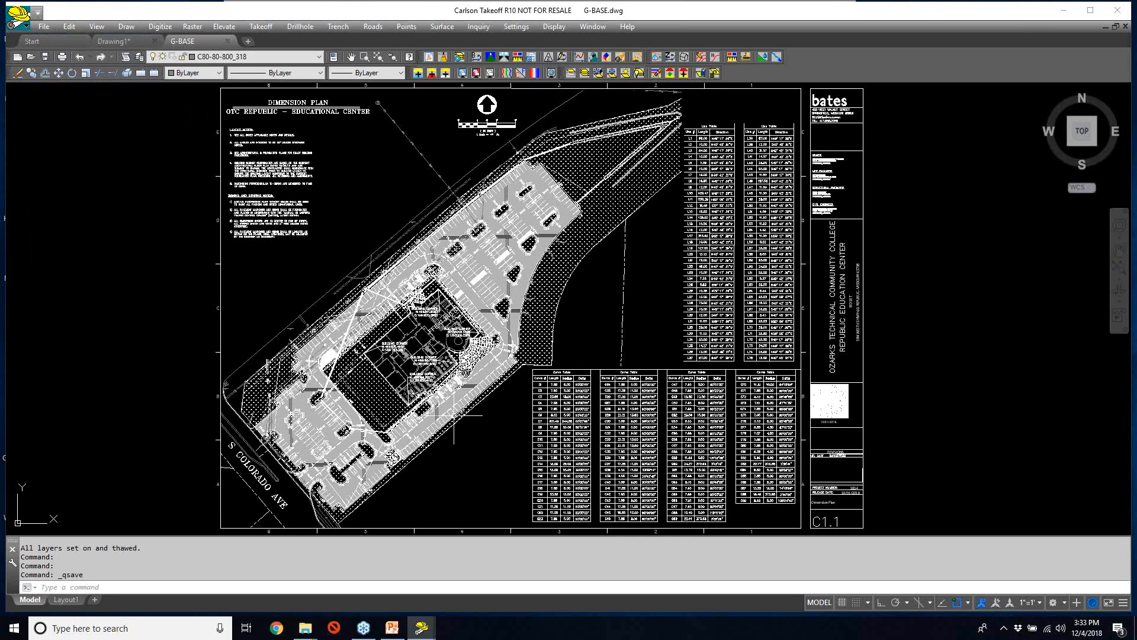
# - Start a new drawing named V-EXST in the C:\Carlson Projects\OTC folder
pyautogui.click(47, 29)
pyautogui.click(59, 42)
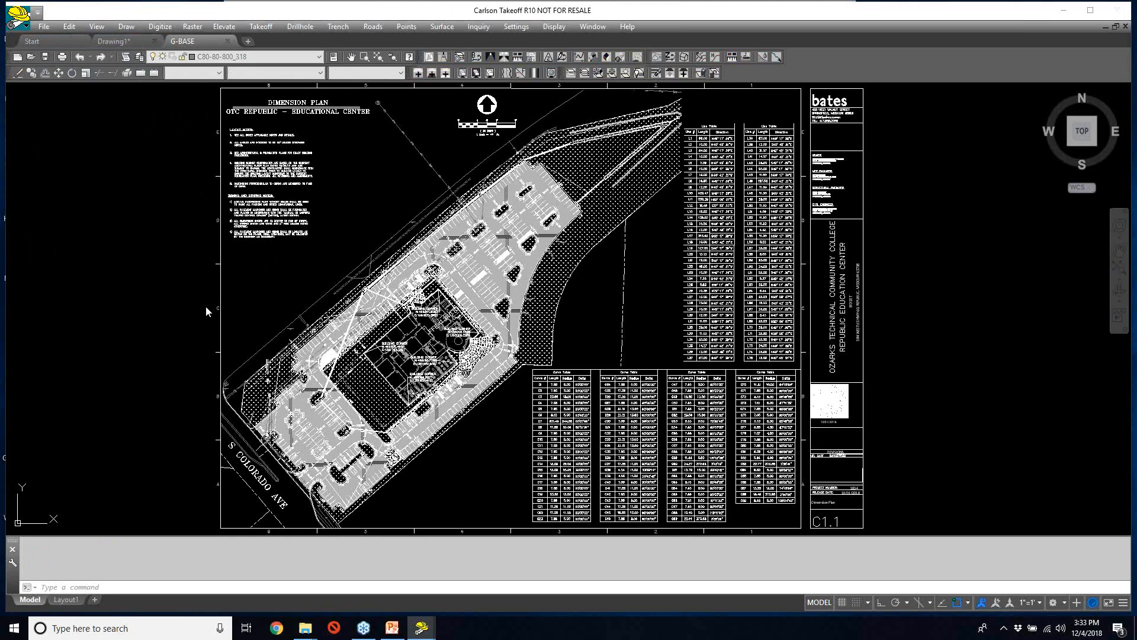
pyautogui.click(721, 426)
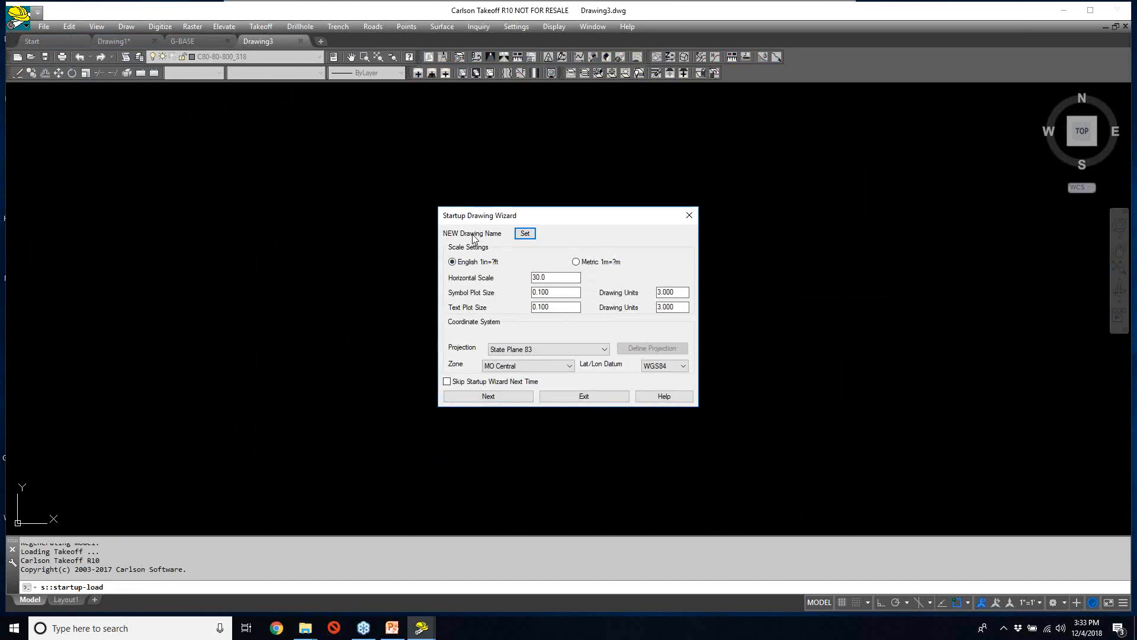
pyautogui.click(525, 234)
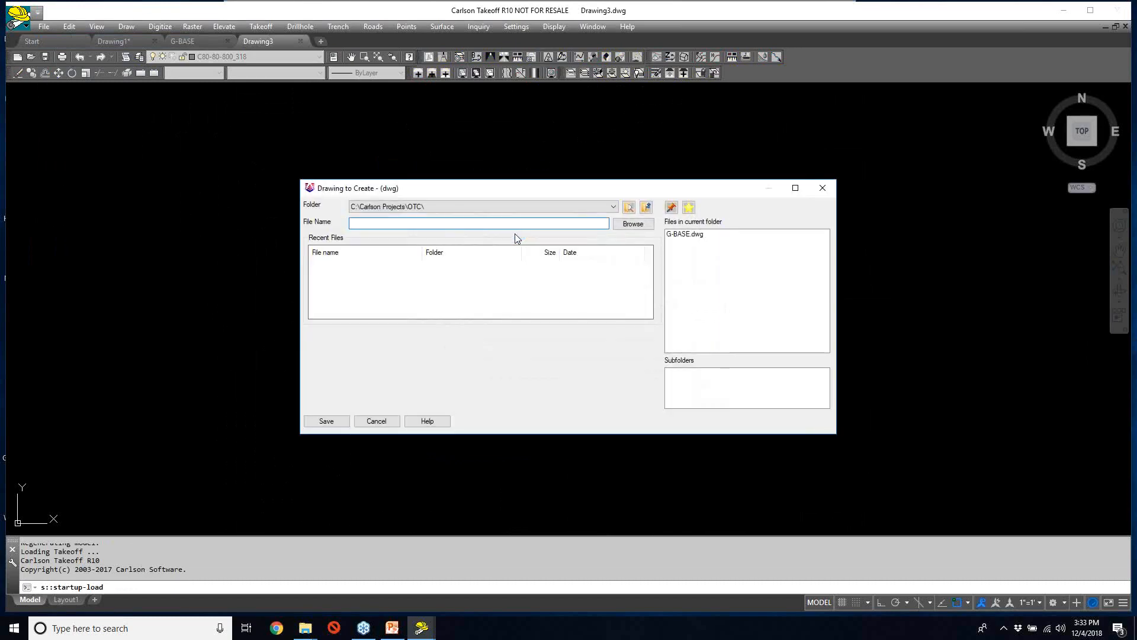
pyautogui.write('V-EXST')
pyautogui.click(326, 421)
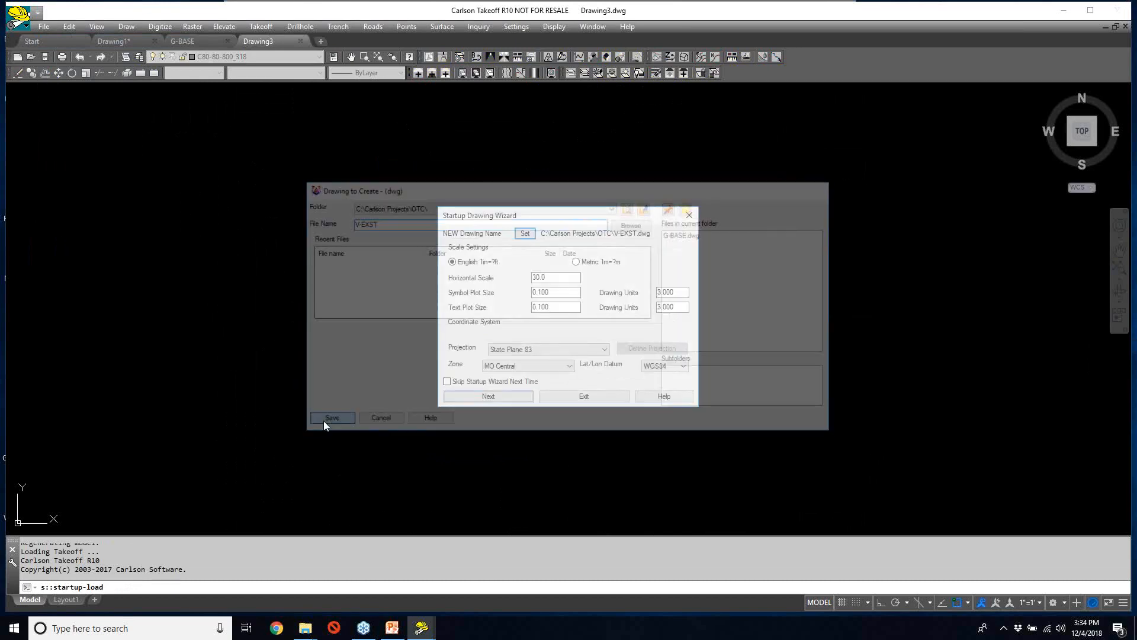
# - Set the horizontal scale to 40 and complete the drawing setup with a new V-EXST.crd coordinate file and no point import
pyautogui.moveTo(551, 277); pyautogui.dragTo(440, 276)
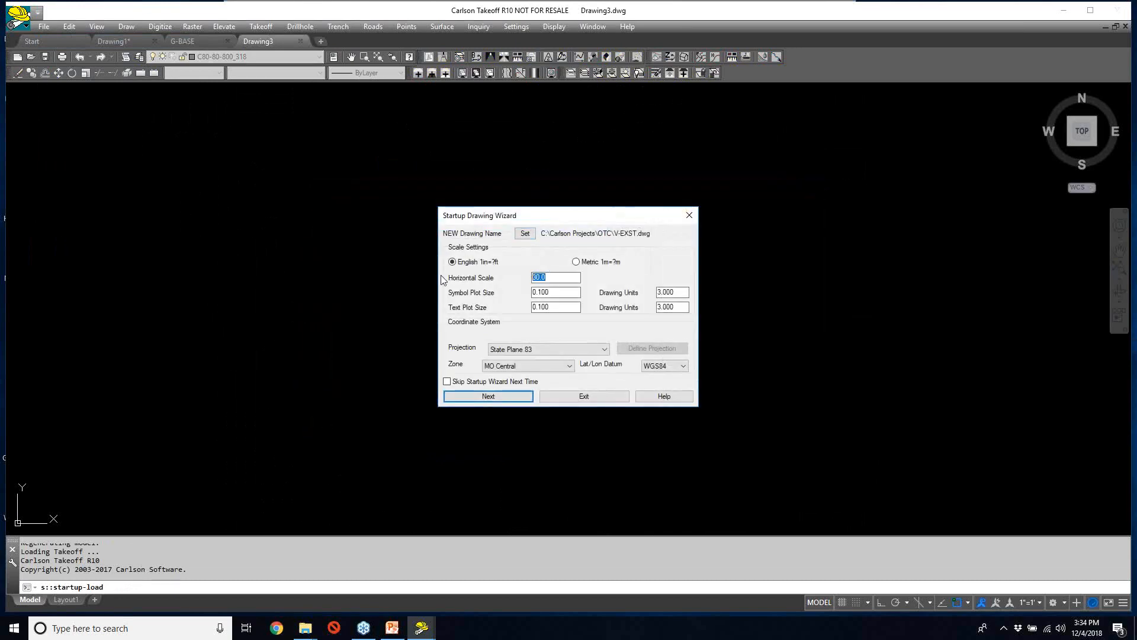
pyautogui.write('40')
pyautogui.press('Tab')
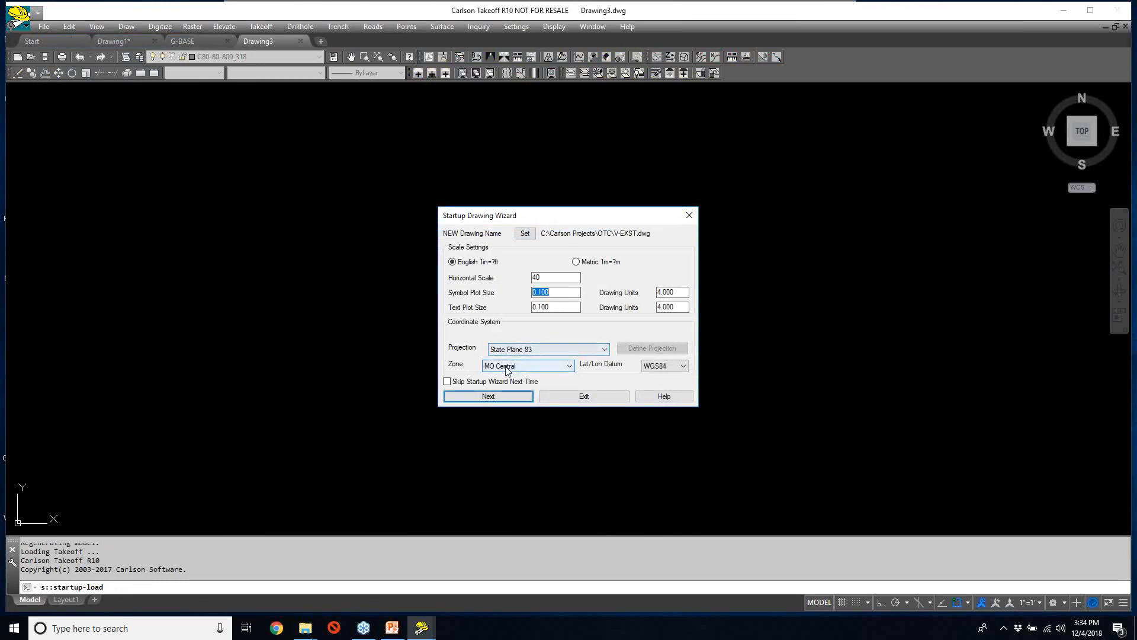
pyautogui.click(489, 397)
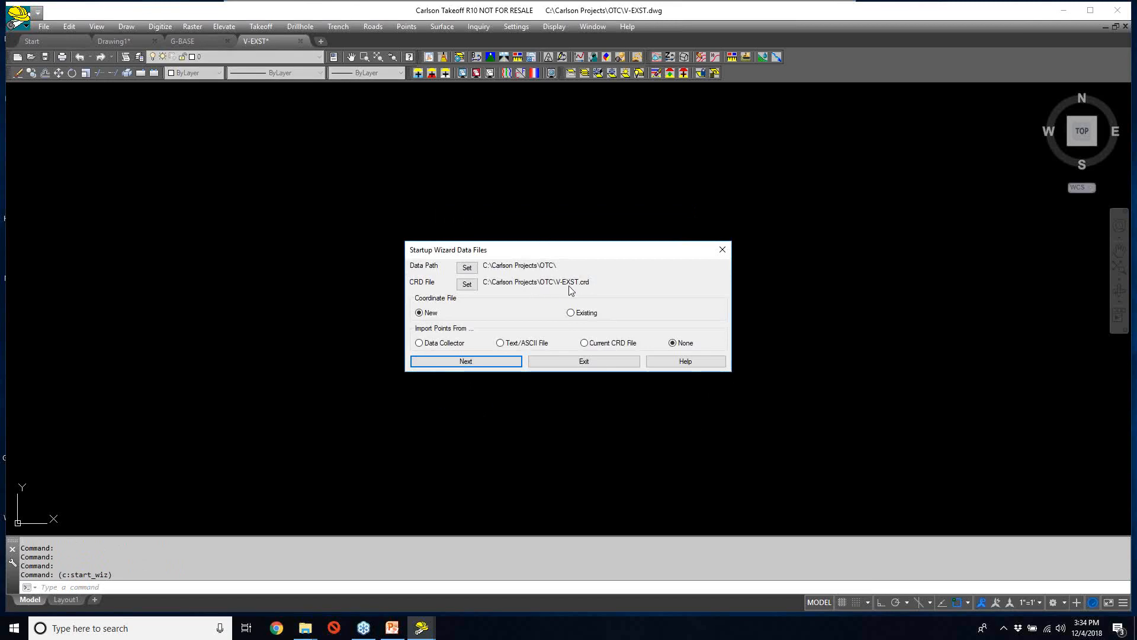
pyautogui.click(468, 360)
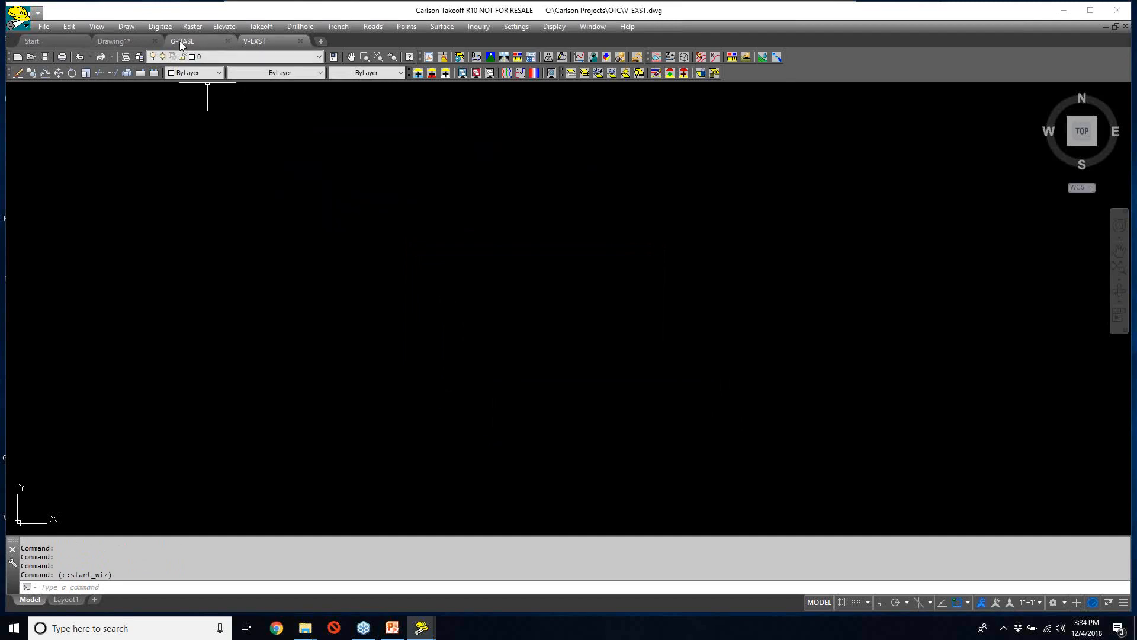
pyautogui.moveTo(191, 40)
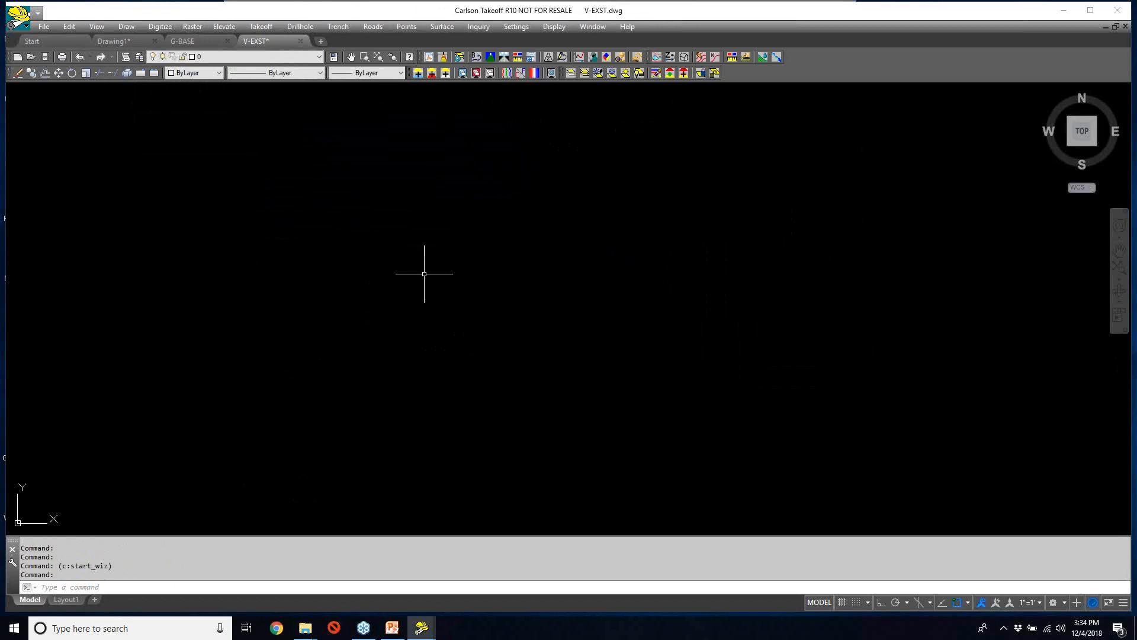
# - Attach G-BASE.dwg from the OTC folder as an external reference with a relative path, inserted at 0,0,0 at scale 1 as an attachment
pyautogui.click(45, 26)
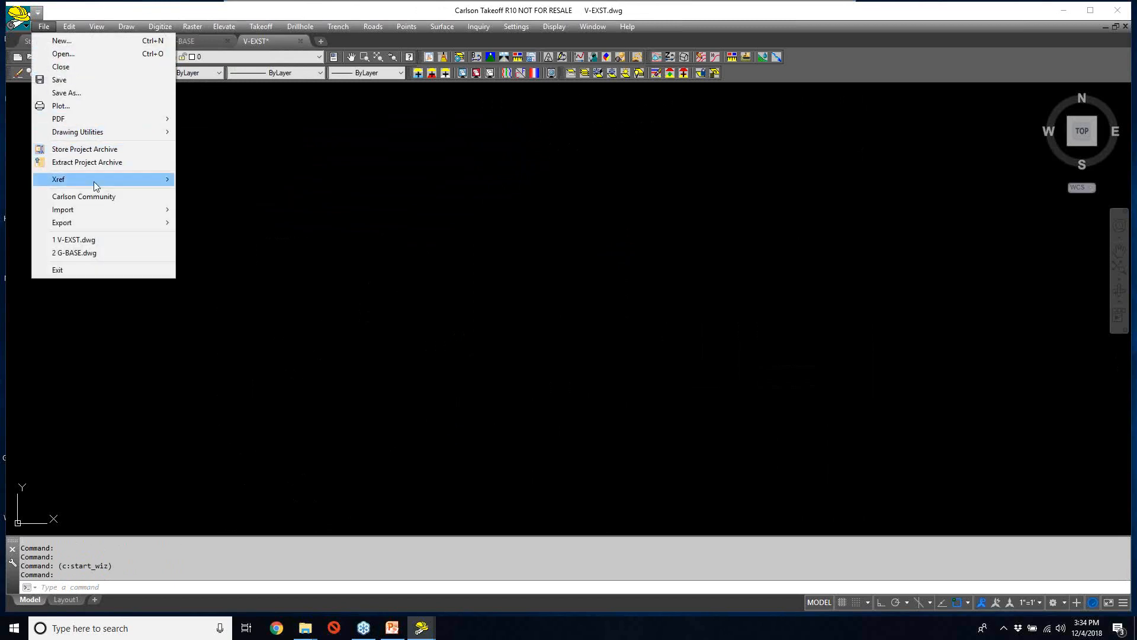
pyautogui.moveTo(94, 184)
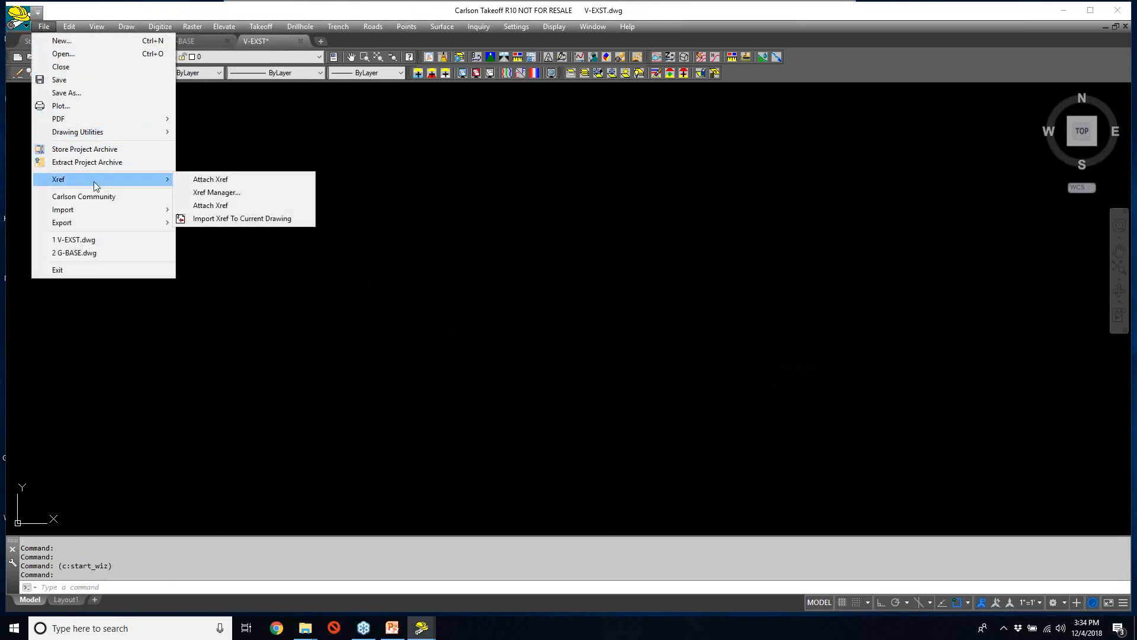
pyautogui.click(237, 193)
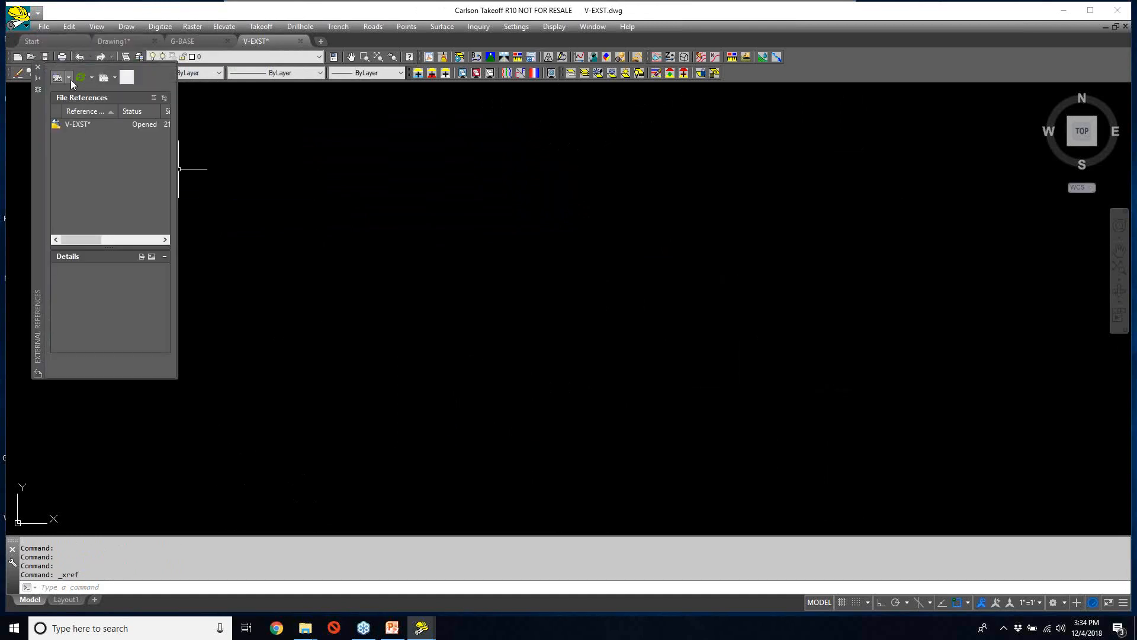
pyautogui.click(57, 77)
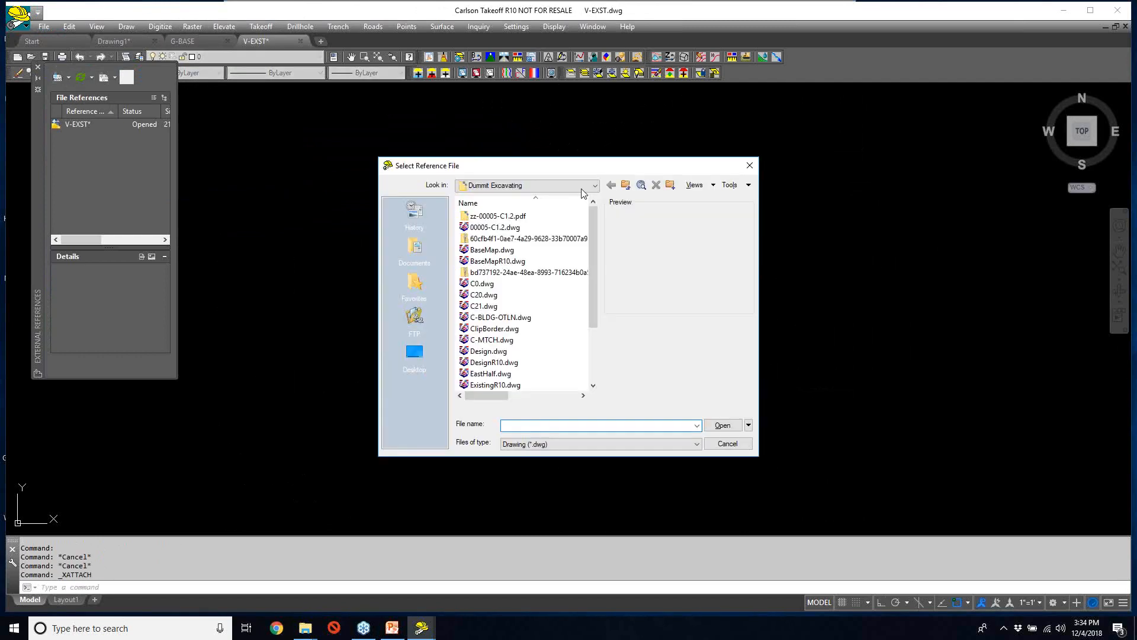
pyautogui.click(626, 185)
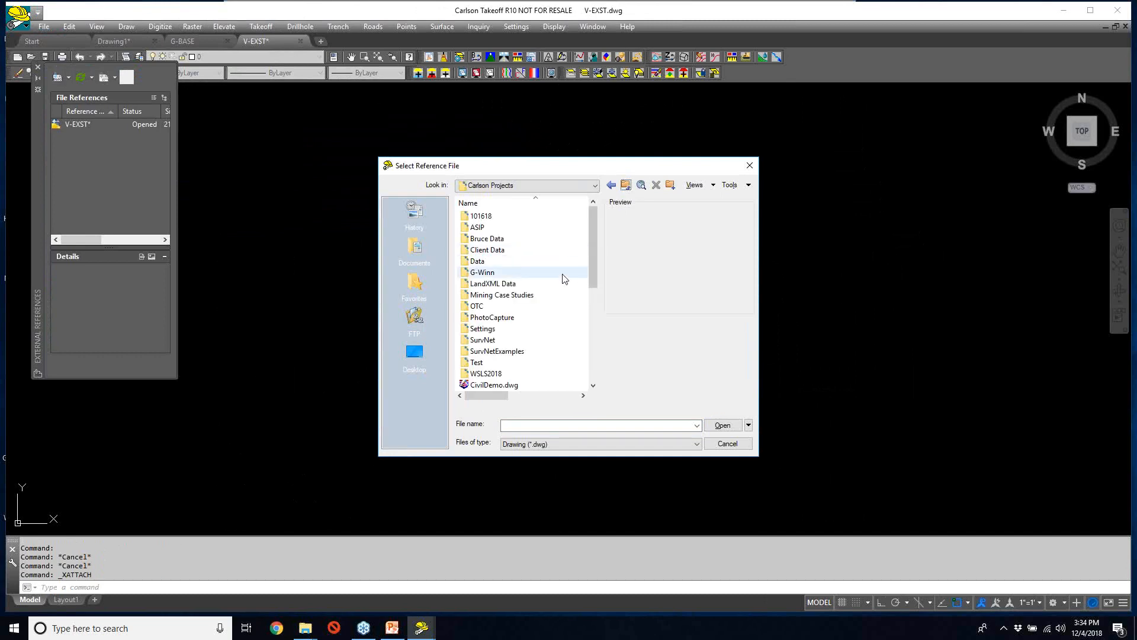
pyautogui.doubleClick(483, 309)
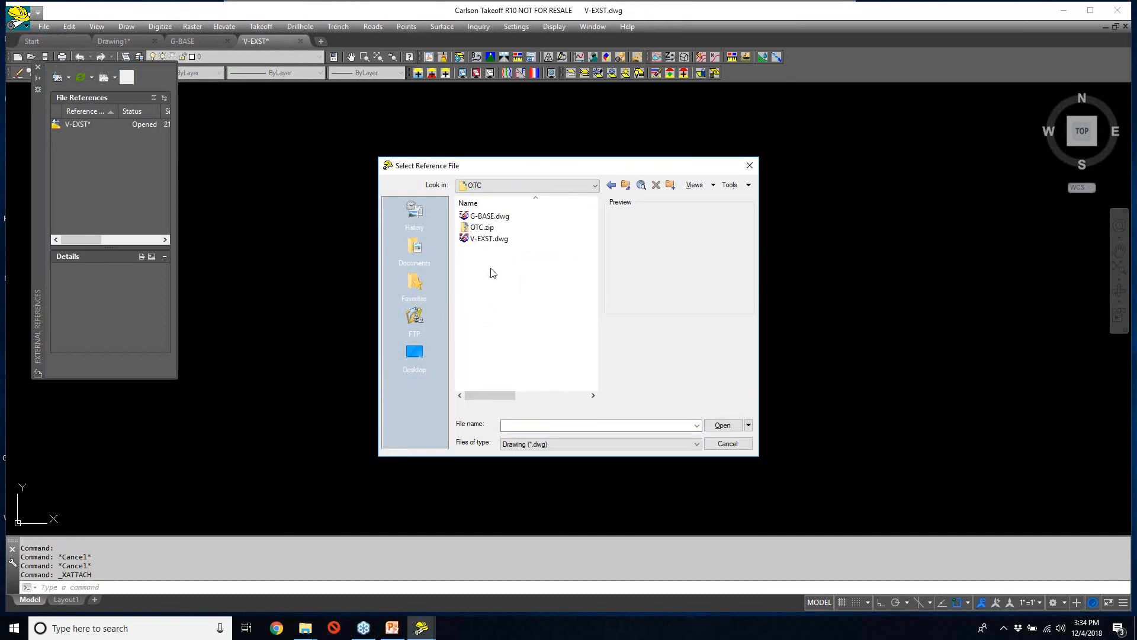
pyautogui.click(490, 217)
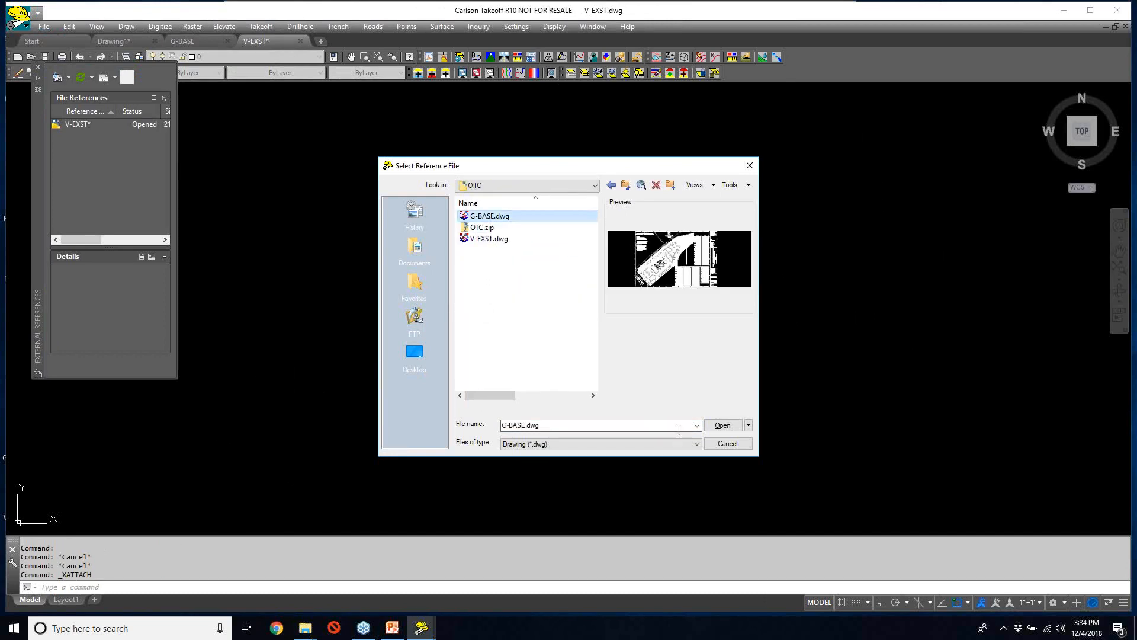
pyautogui.click(722, 426)
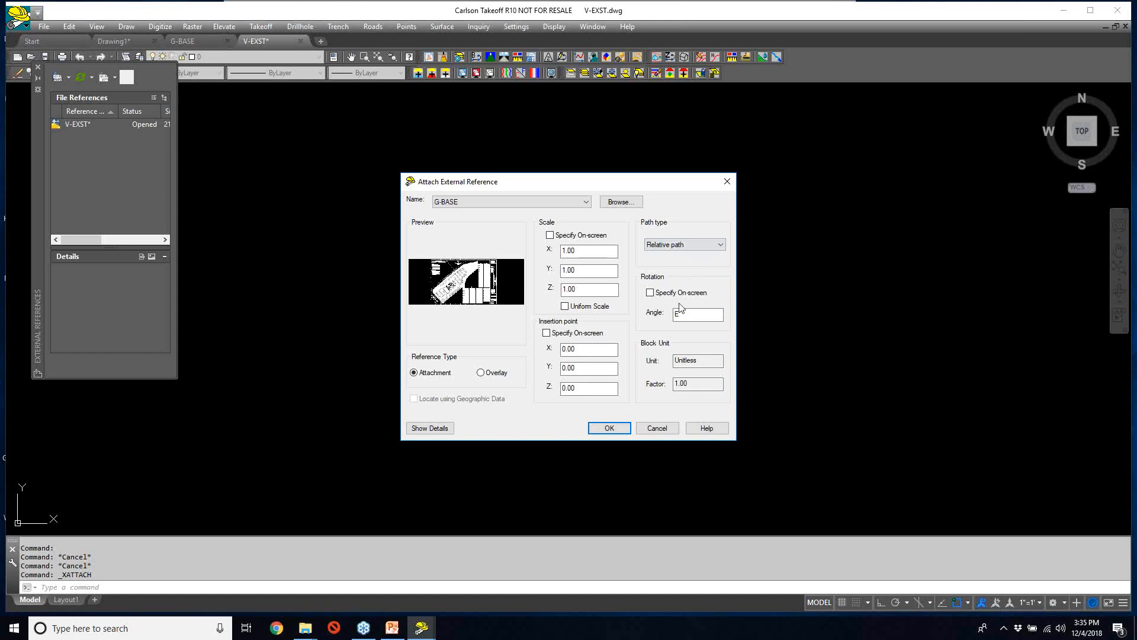
pyautogui.click(612, 431)
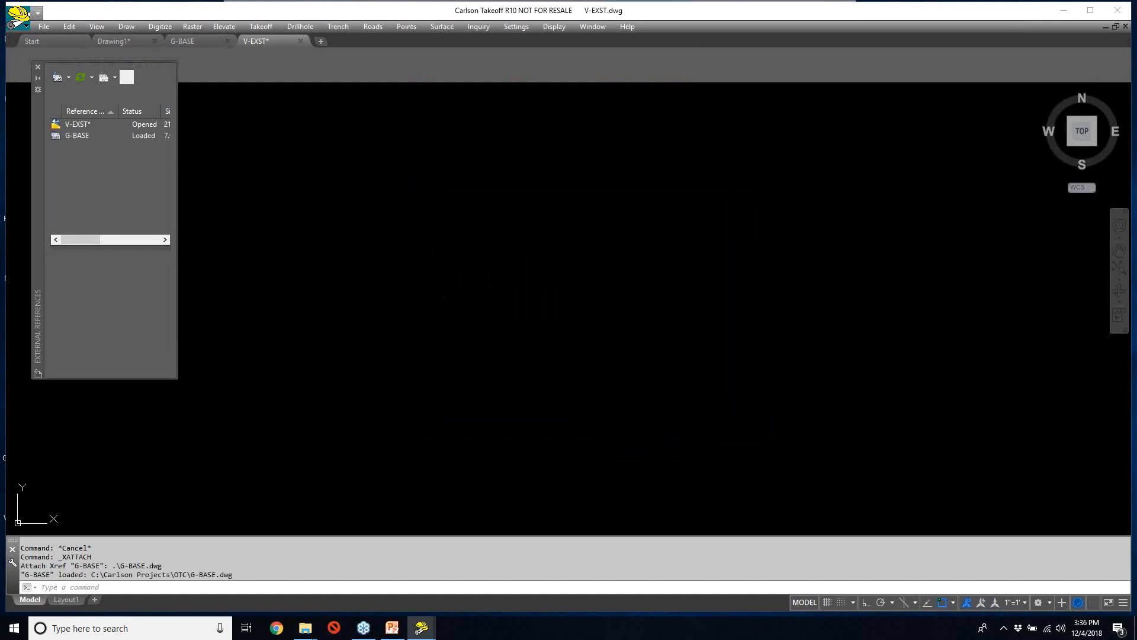
pyautogui.click(38, 68)
# - Open 005 - C1.2.pdf from the C:\Carlson Projects\OTC folder for PDF import, with free space in view beside the G-BASE sheet
pyautogui.write('z')
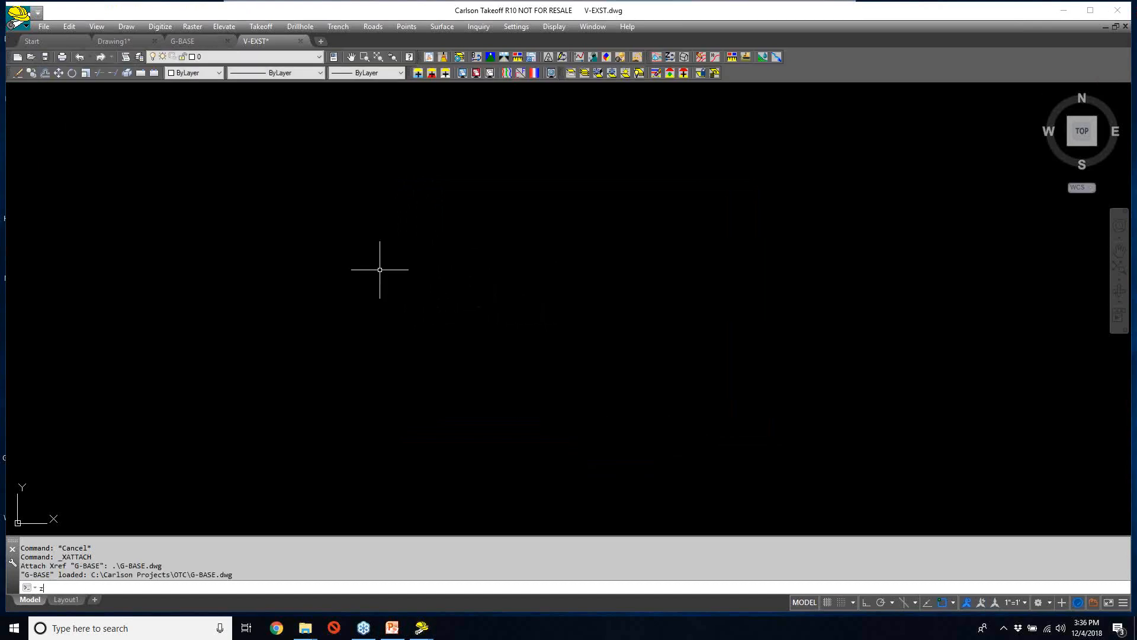
pyautogui.press('Return')
pyautogui.write('e')
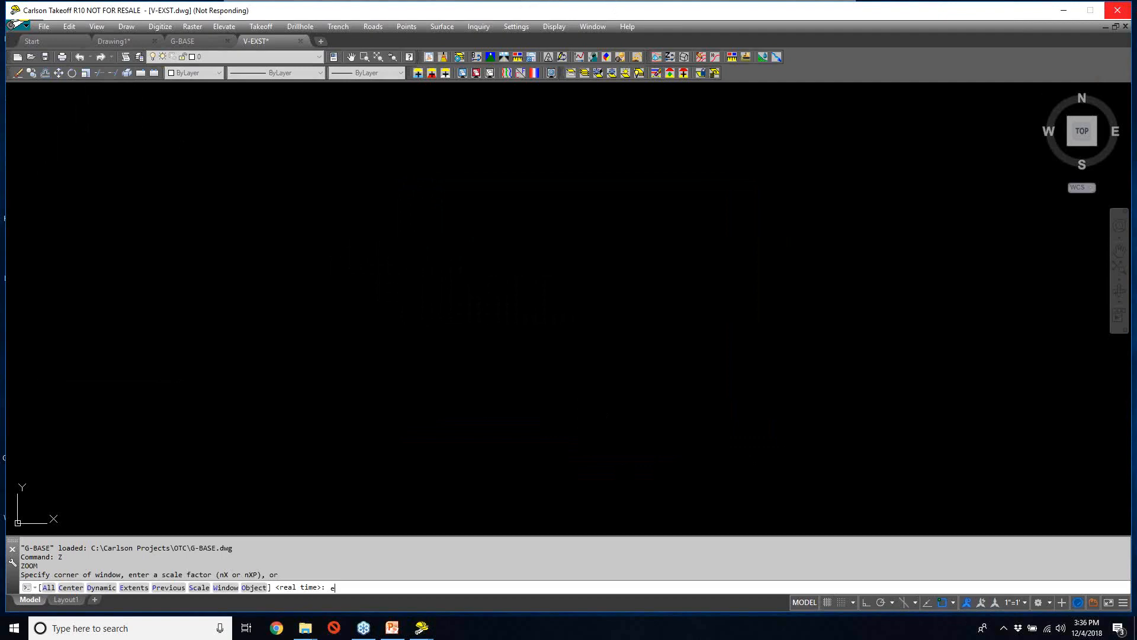
pyautogui.press('Return')
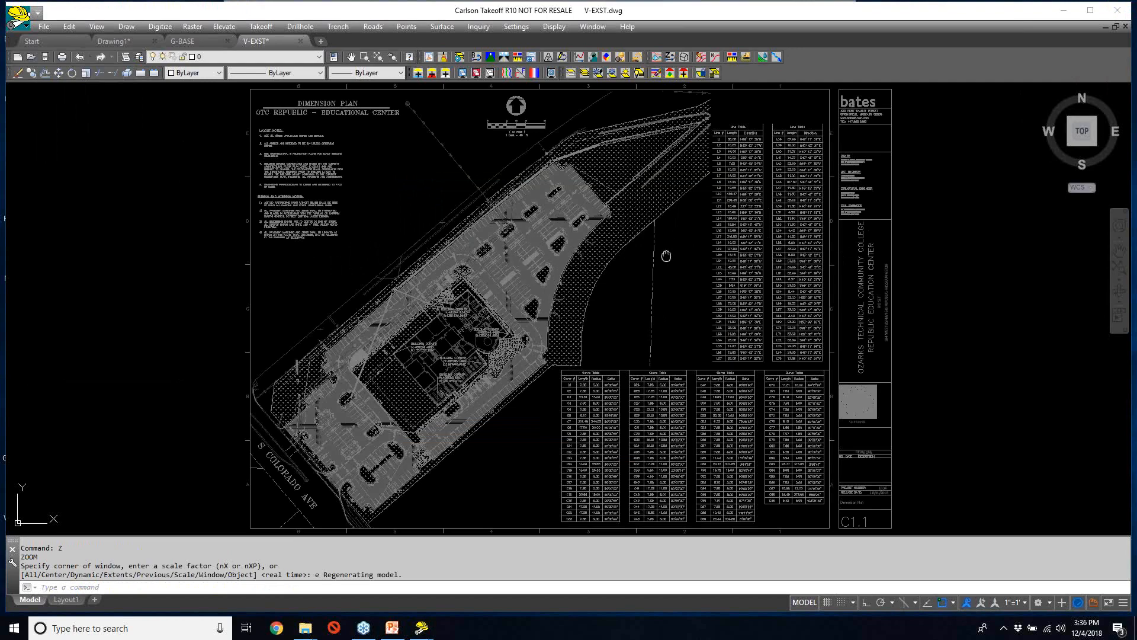
pyautogui.moveTo(666, 256); pyautogui.dragTo(482, 254, button='middle')
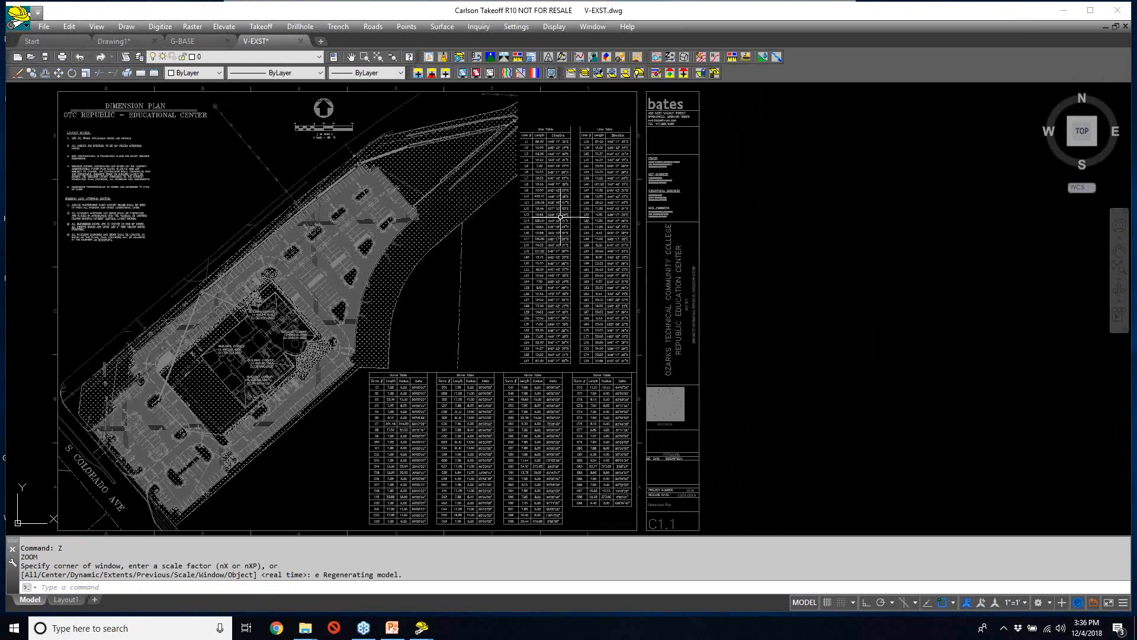
pyautogui.click(430, 58)
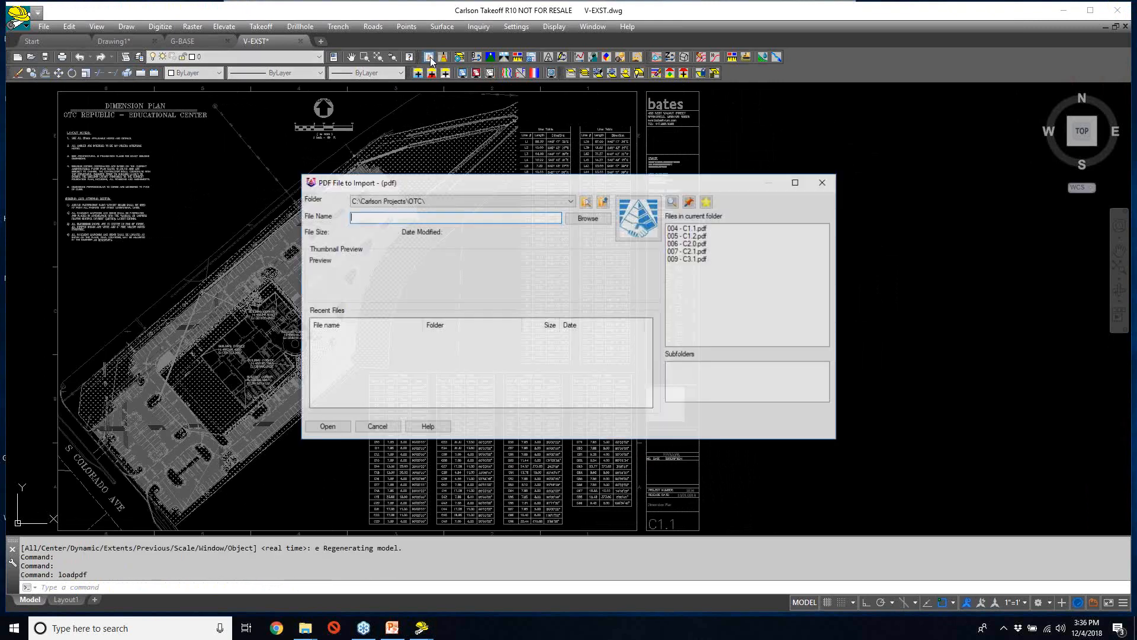
pyautogui.click(691, 236)
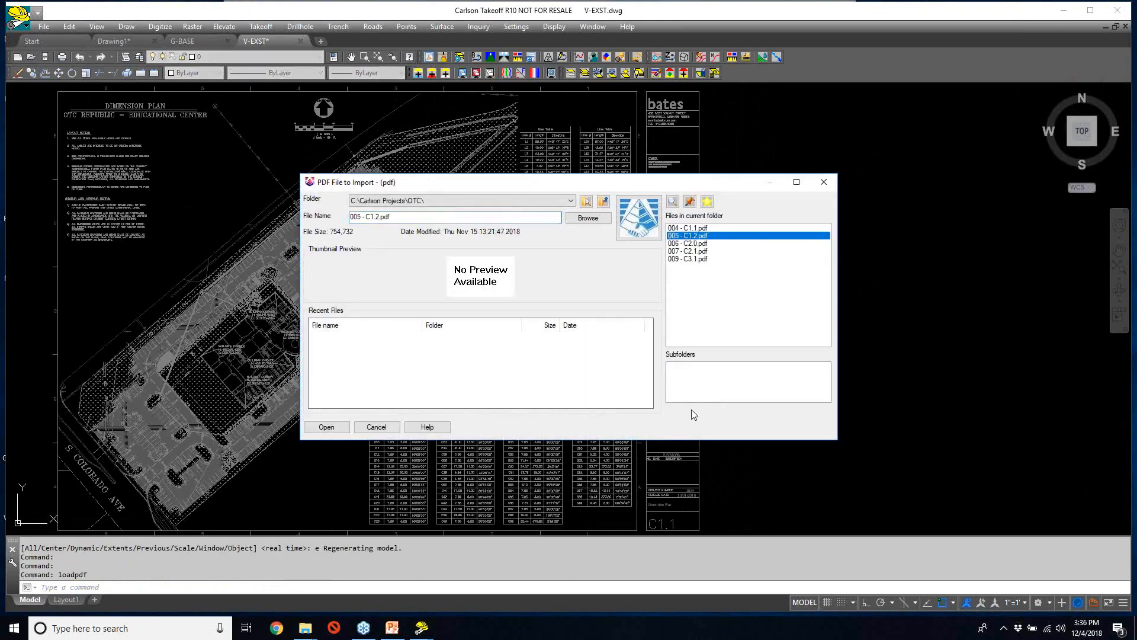
pyautogui.click(326, 427)
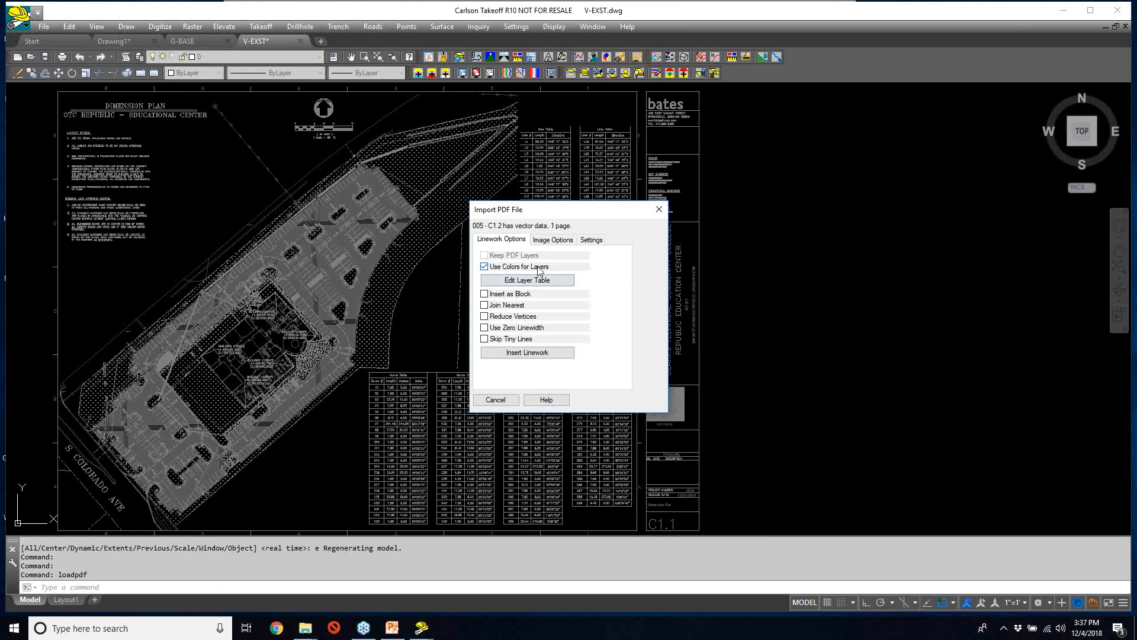
# - Insert the C1.2 PDF linework, using colors for layers, in the empty area east of the G-BASE sheet at rotation 0 and scale 40
pyautogui.click(523, 353)
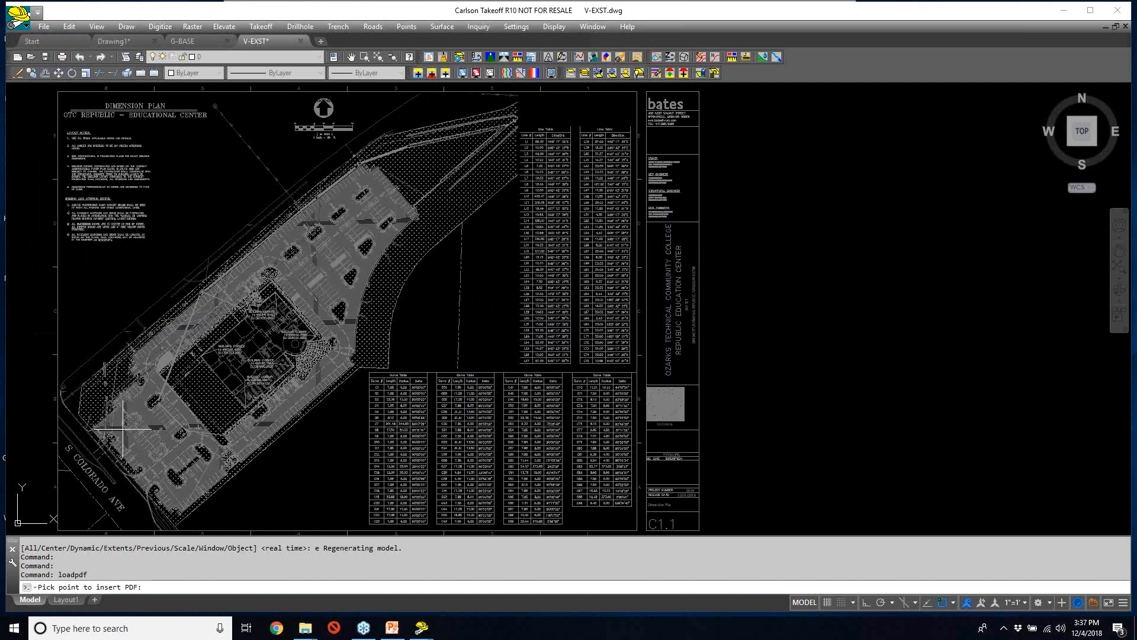
pyautogui.click(798, 359)
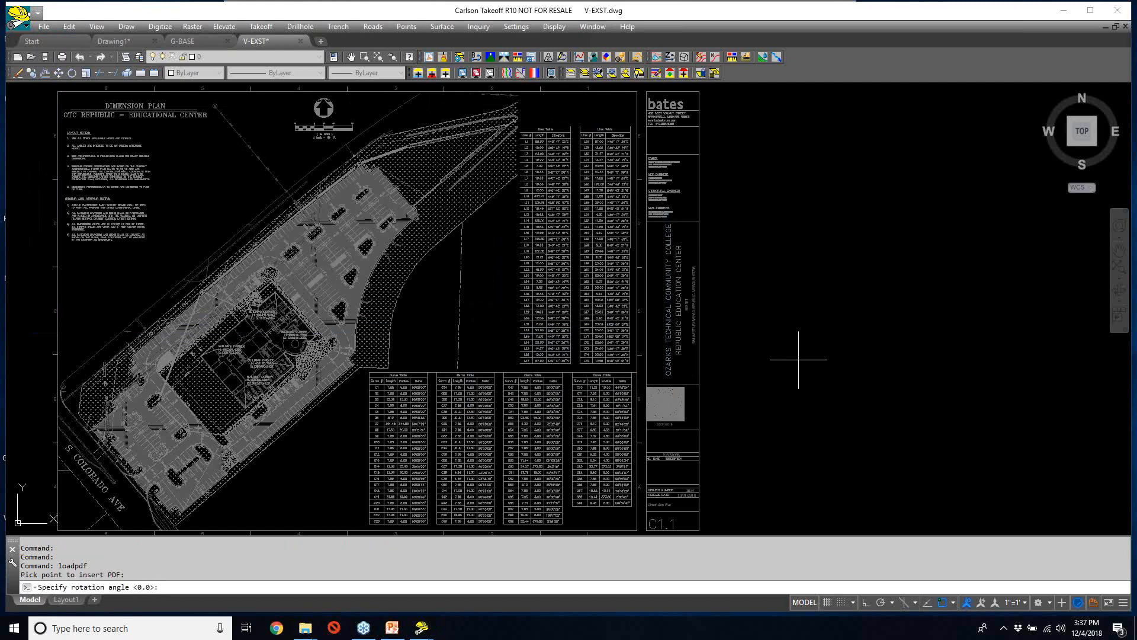
pyautogui.press('Return')
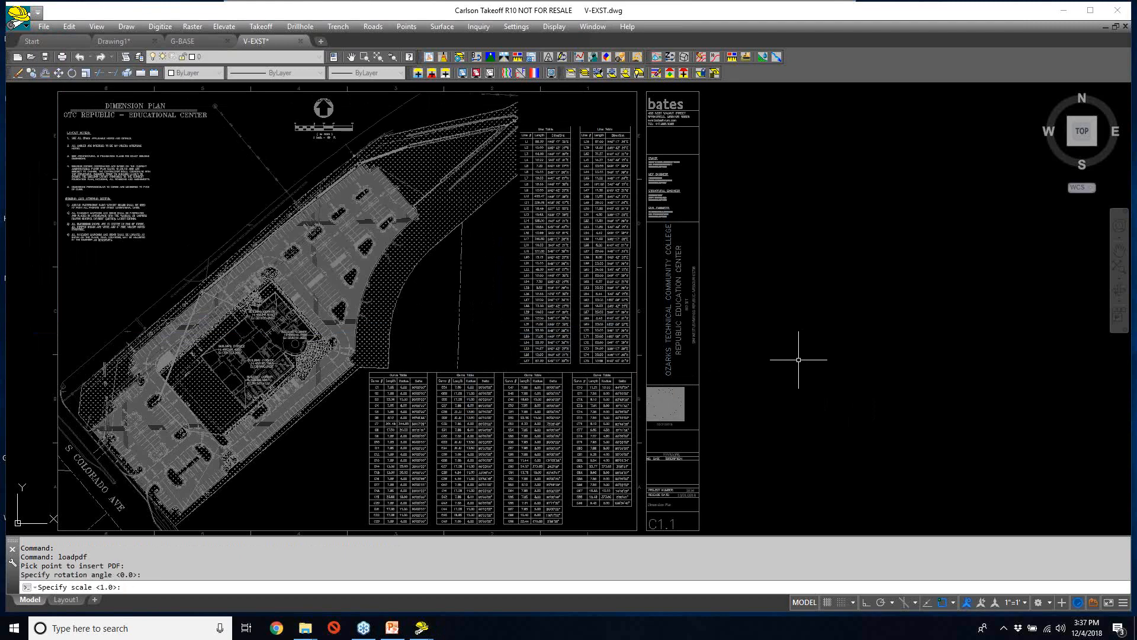
pyautogui.write('40')
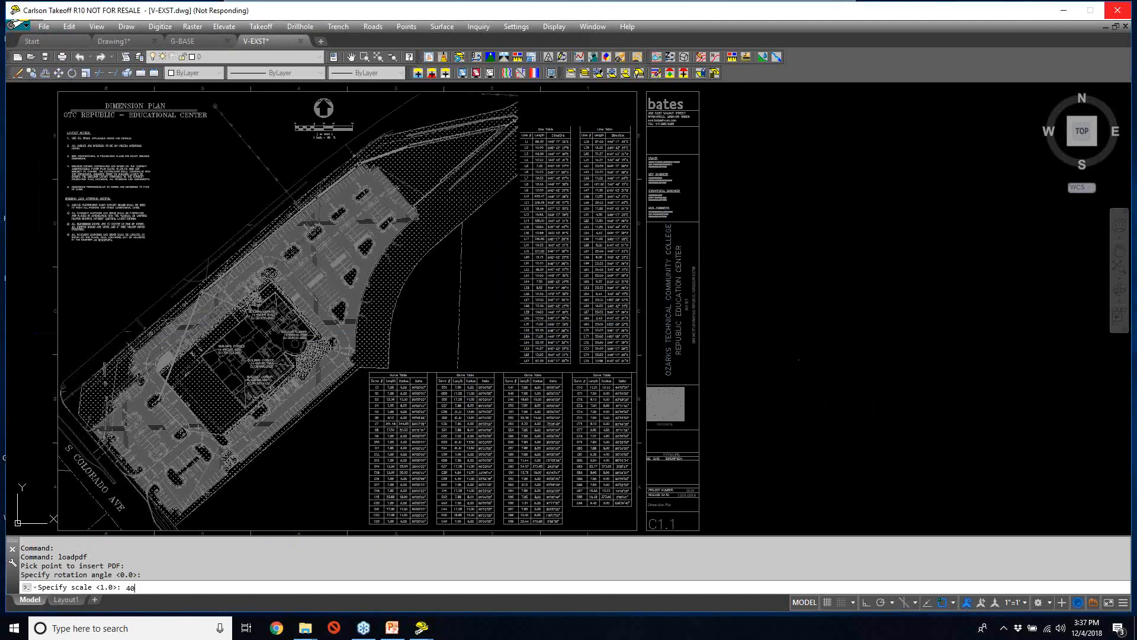
pyautogui.press('Return')
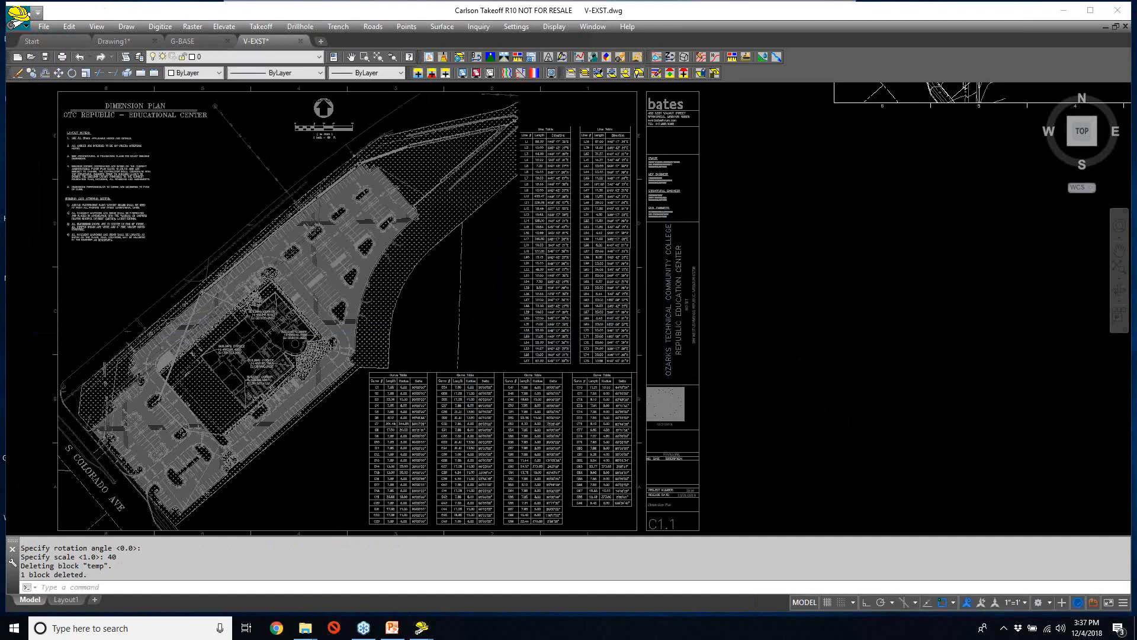
# - Examine the southern property corner on the imported C1.2 sheet and the sheet's position relative to the G-BASE reference
pyautogui.scroll(-4, 863, 153)
pyautogui.moveTo(901, 157)
pyautogui.mouseDown(button='middle')
pyautogui.moveTo(723, 247)
pyautogui.moveTo(694, 296)
pyautogui.mouseUp(button='middle')
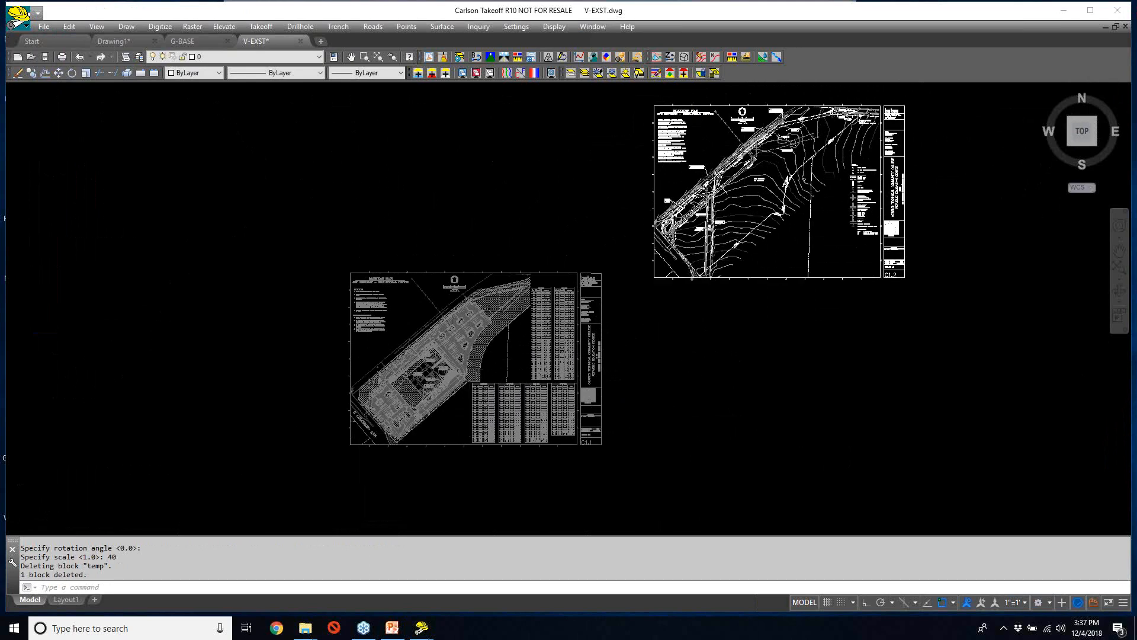
pyautogui.scroll(2, 698, 276)
pyautogui.scroll(8, 673, 255)
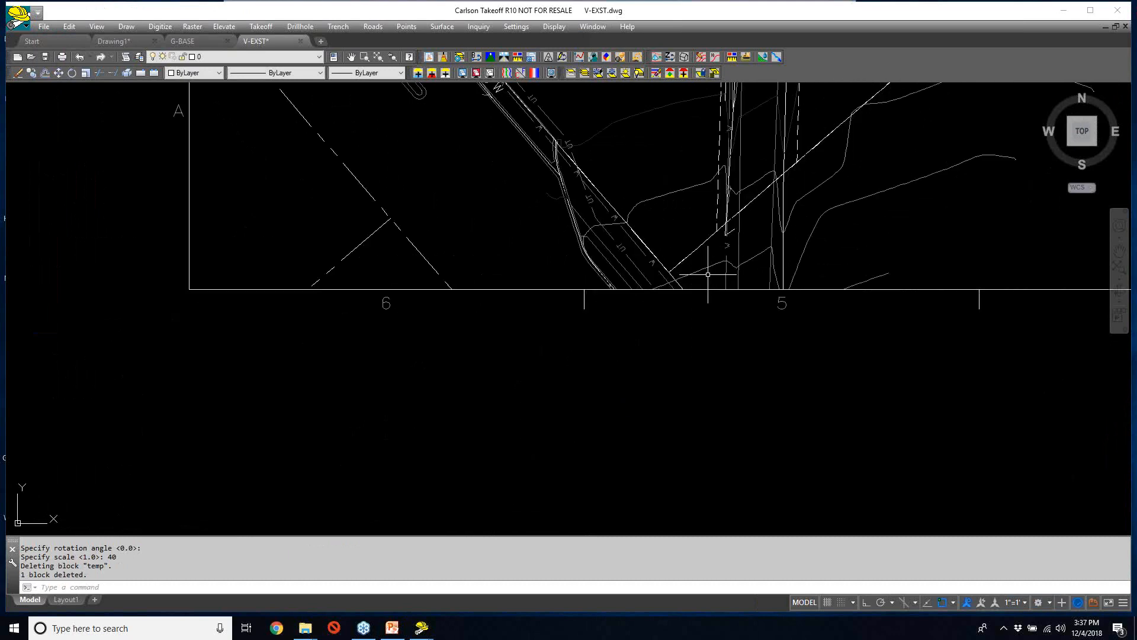
pyautogui.scroll(2, 667, 327)
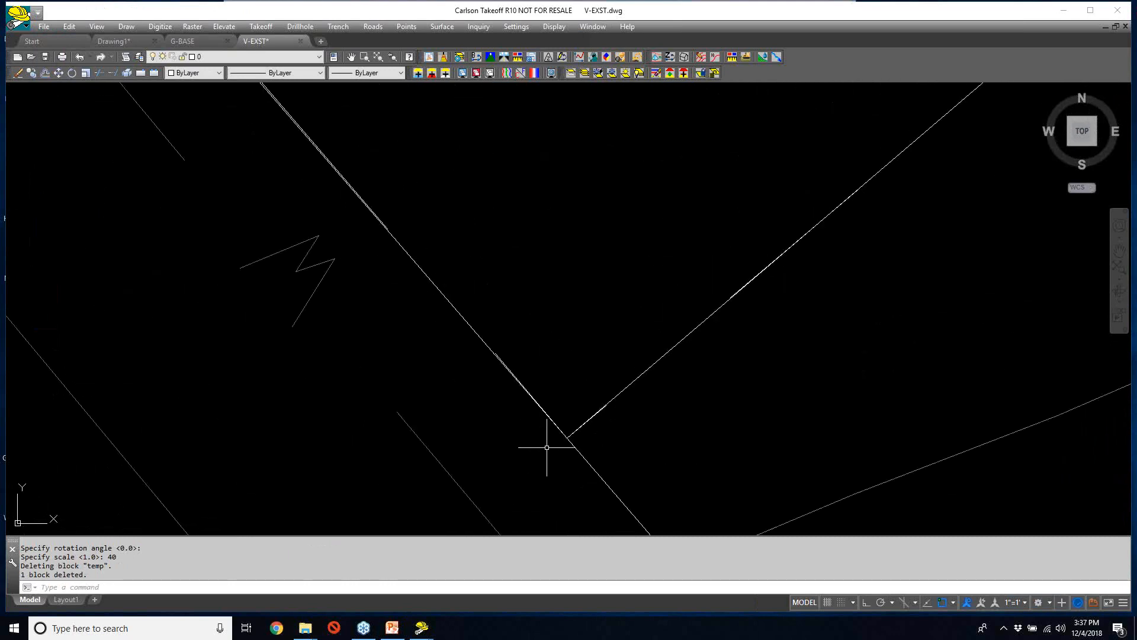
pyautogui.scroll(-2, 575, 430)
pyautogui.scroll(-2, 573, 429)
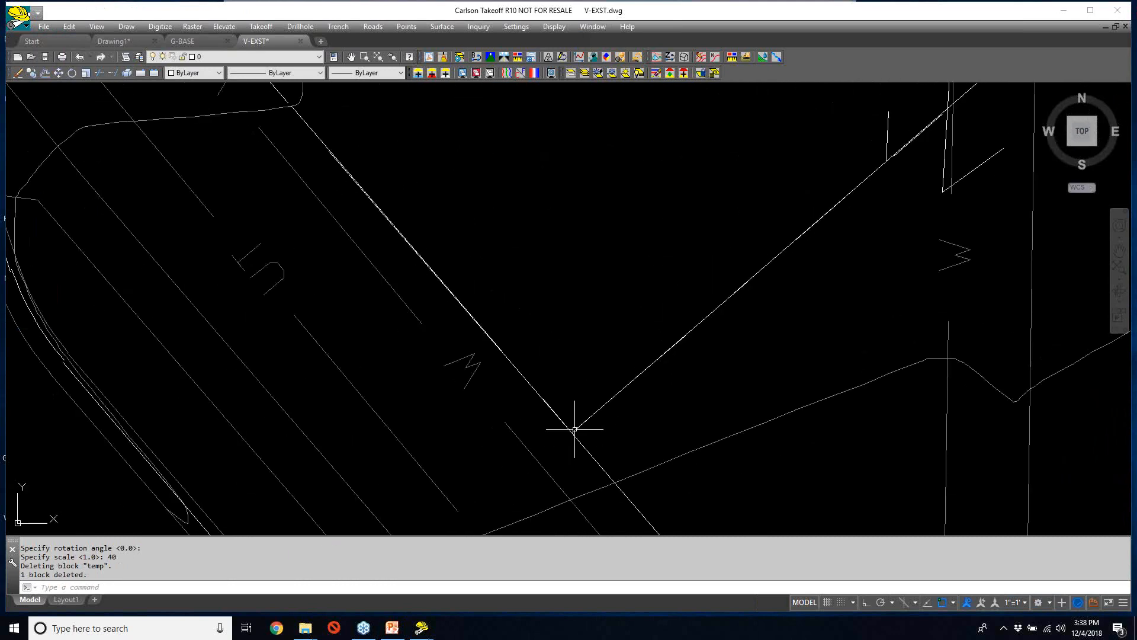
pyautogui.scroll(-3, 572, 428)
pyautogui.scroll(-5, 572, 426)
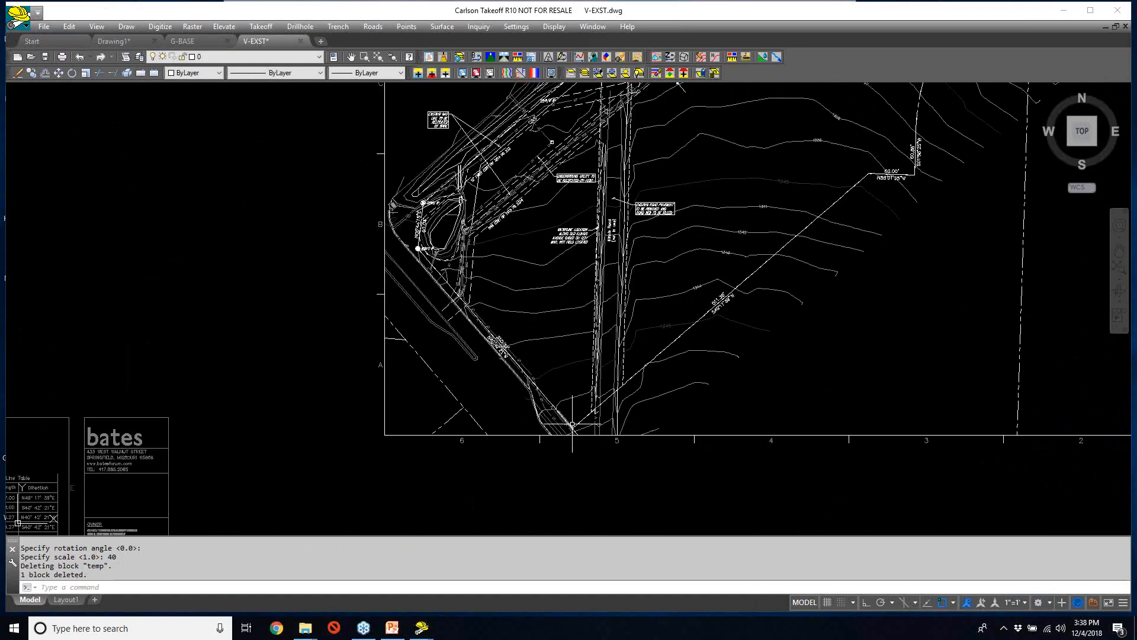
pyautogui.moveTo(299, 461)
pyautogui.mouseDown(button='middle')
pyautogui.moveTo(364, 384)
pyautogui.moveTo(491, 155)
pyautogui.mouseUp(button='middle')
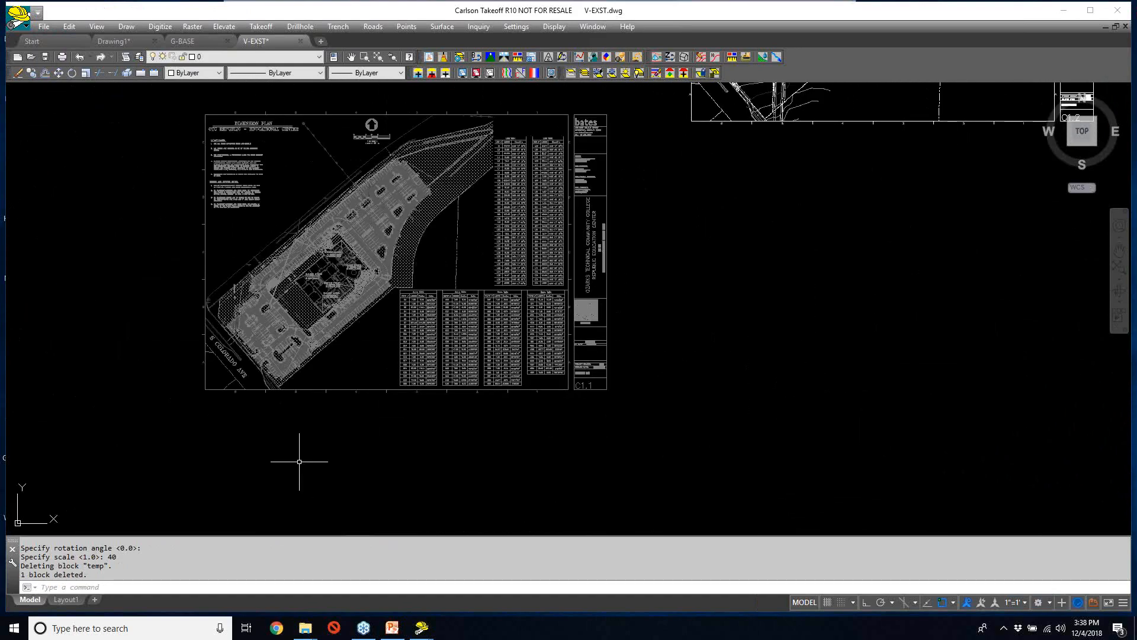
pyautogui.scroll(-2, 691, 386)
pyautogui.scroll(-2, 691, 385)
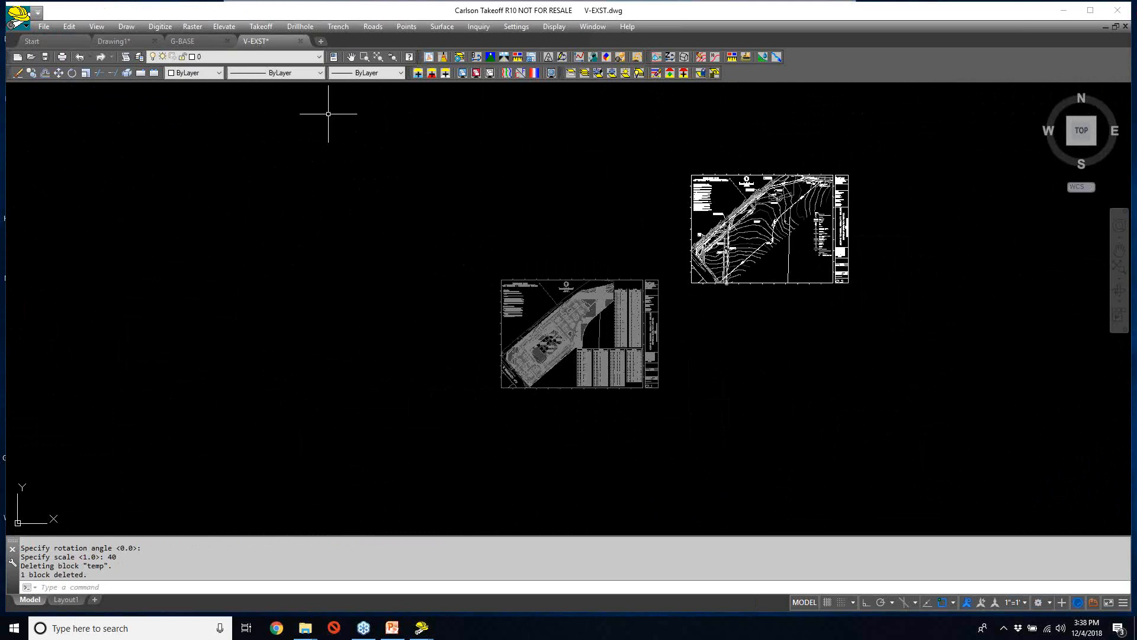
# - Begin moving the entire imported C1.2 sheet, using the endpoint at its southern property corner as the base point
pyautogui.click(68, 26)
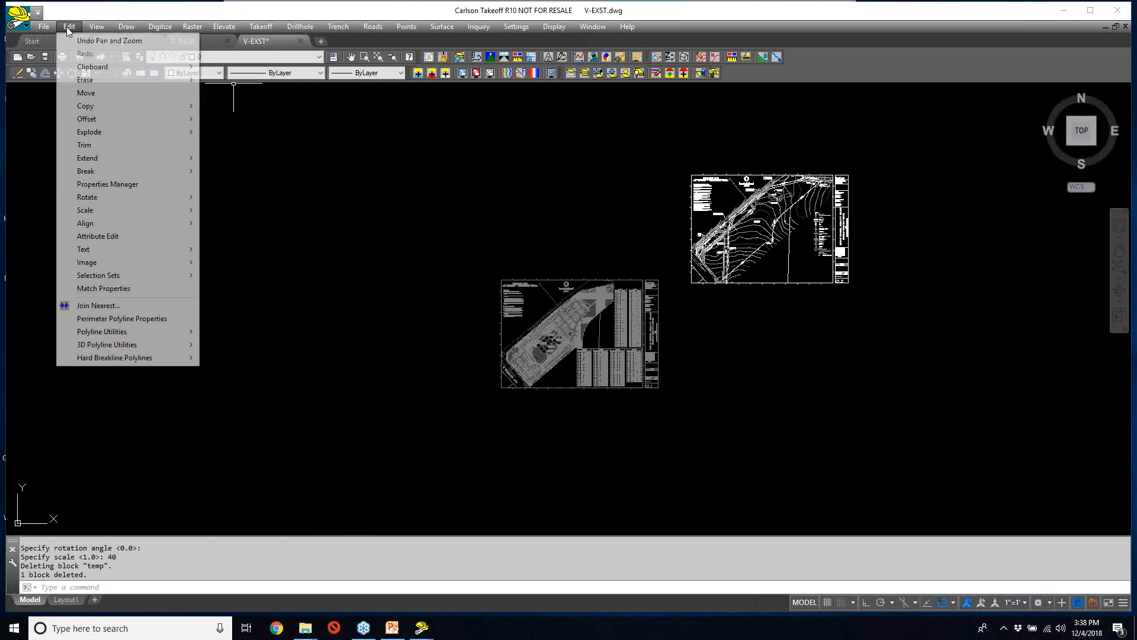
pyautogui.click(86, 93)
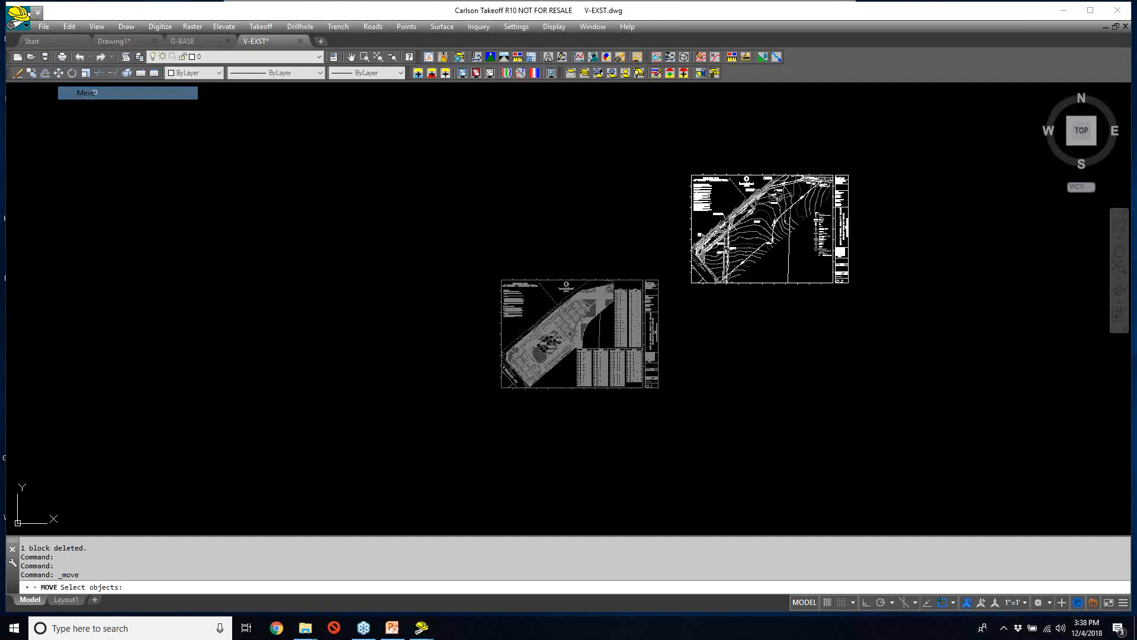
pyautogui.click(888, 303)
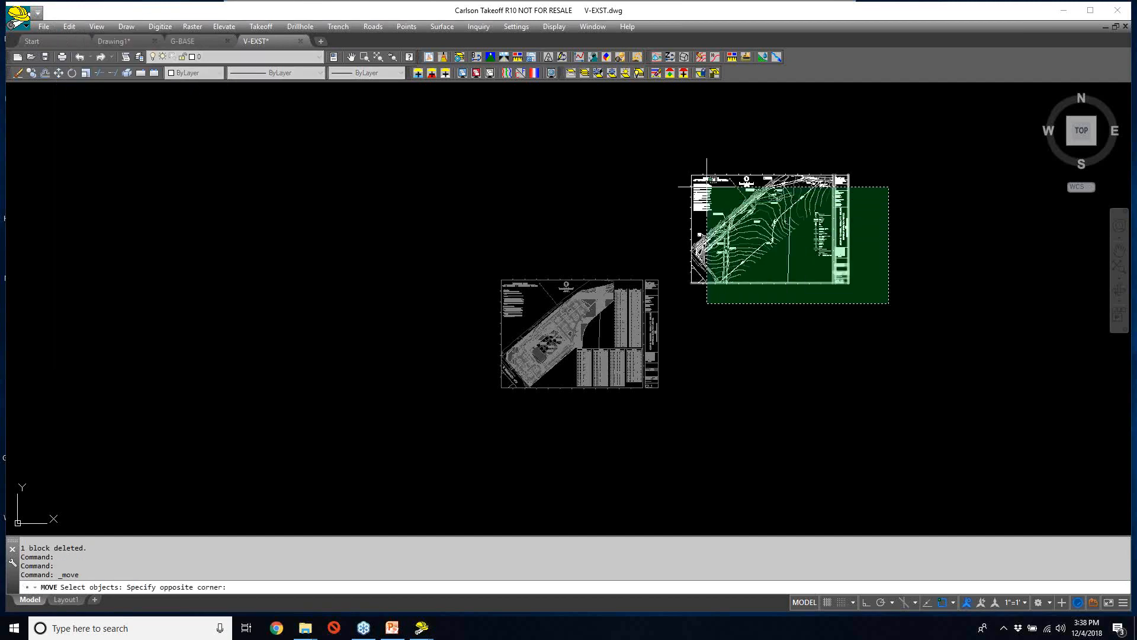
pyautogui.click(680, 168)
pyautogui.press('Return')
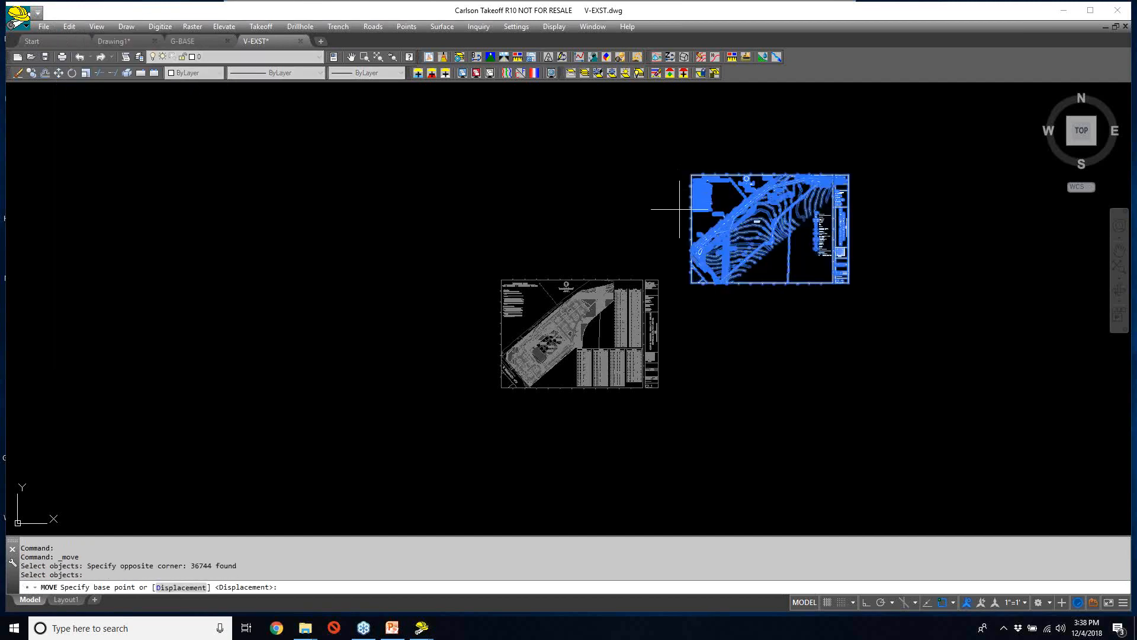
pyautogui.scroll(2, 716, 282)
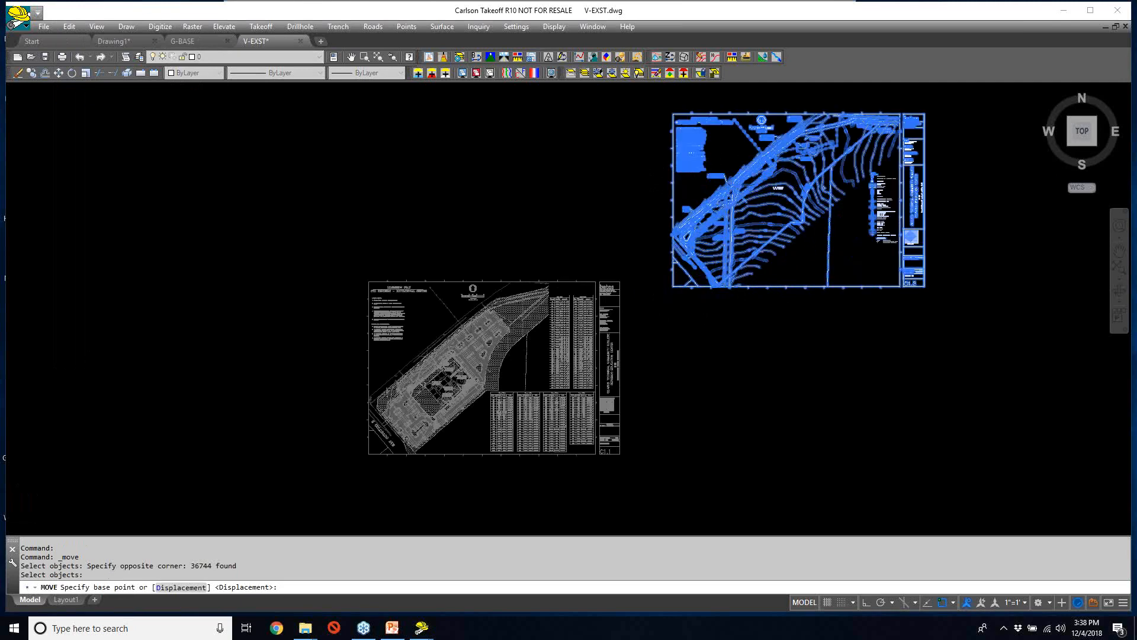
pyautogui.scroll(10, 817, 296)
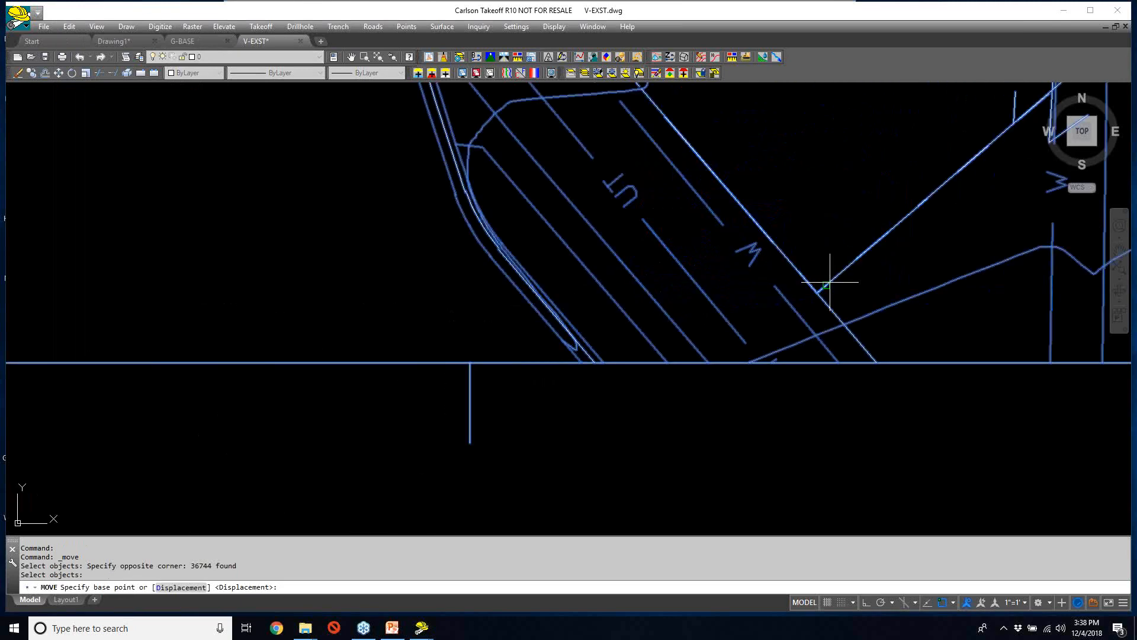
pyautogui.scroll(5, 736, 318)
pyautogui.write('end')
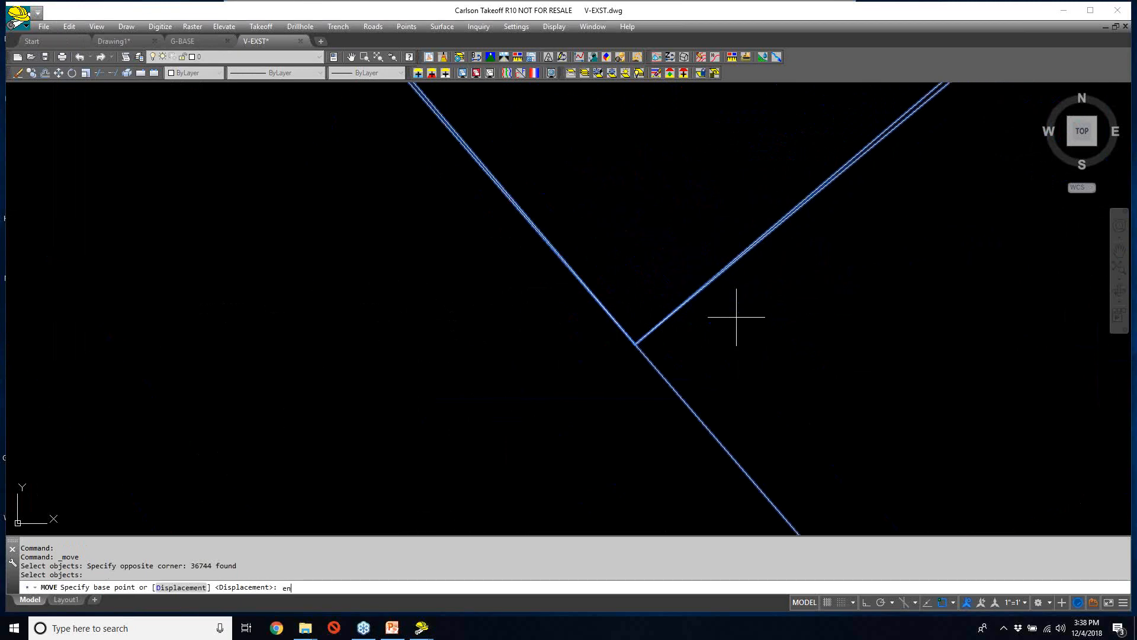
pyautogui.press('Return')
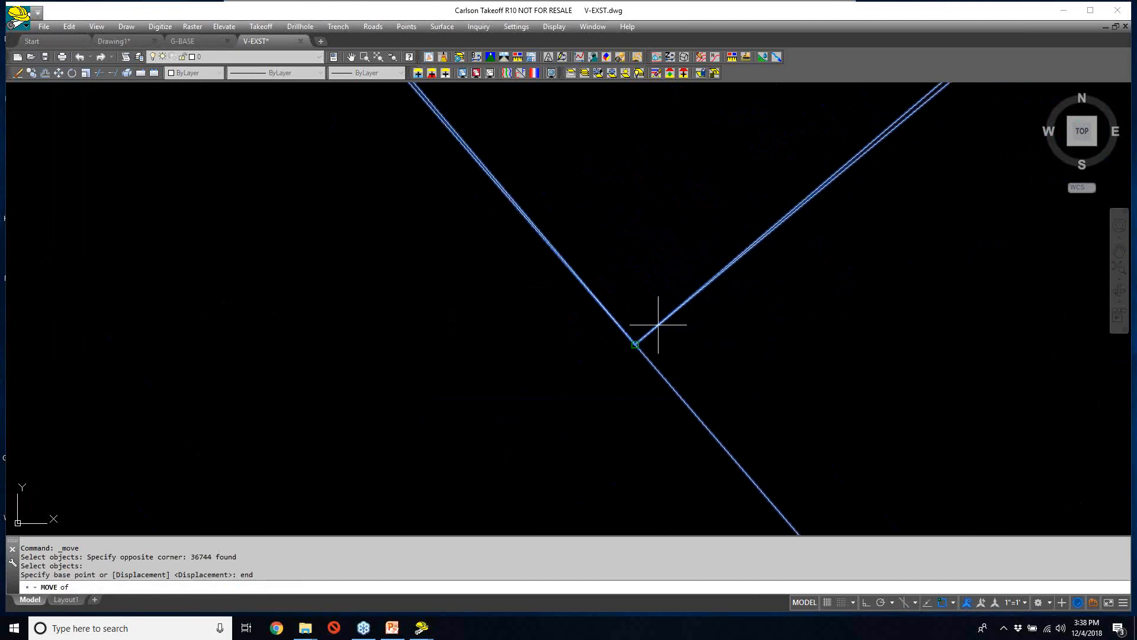
pyautogui.click(634, 343)
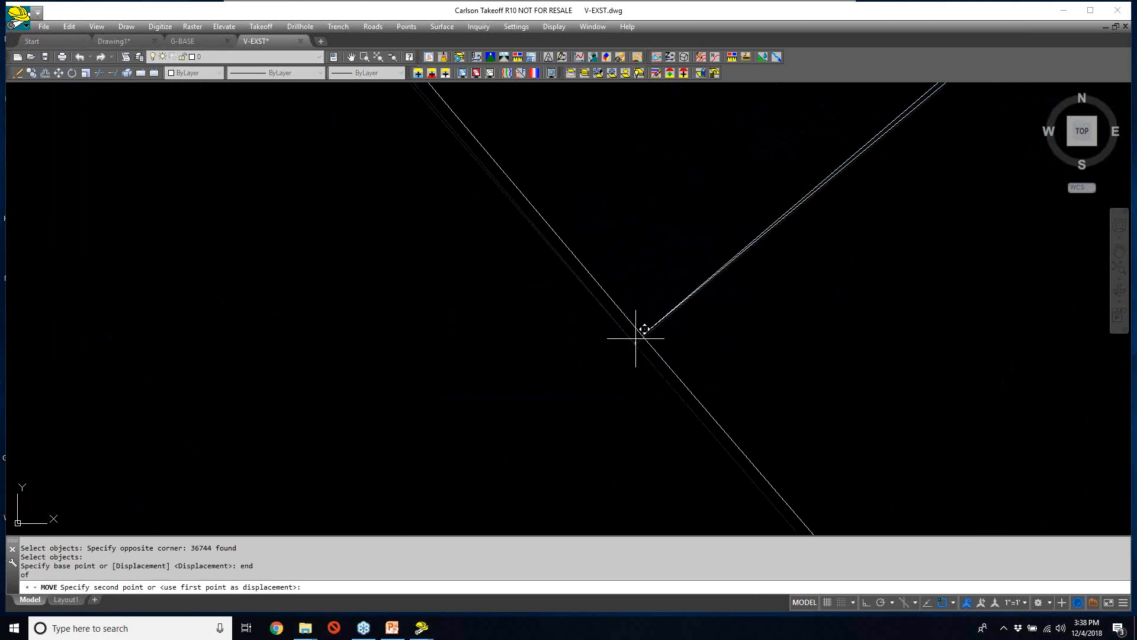
# - Place the moved C1.2 sheet's base point on the endpoint of the matching southern property corner in the G-BASE reference
pyautogui.scroll(-4, 631, 336)
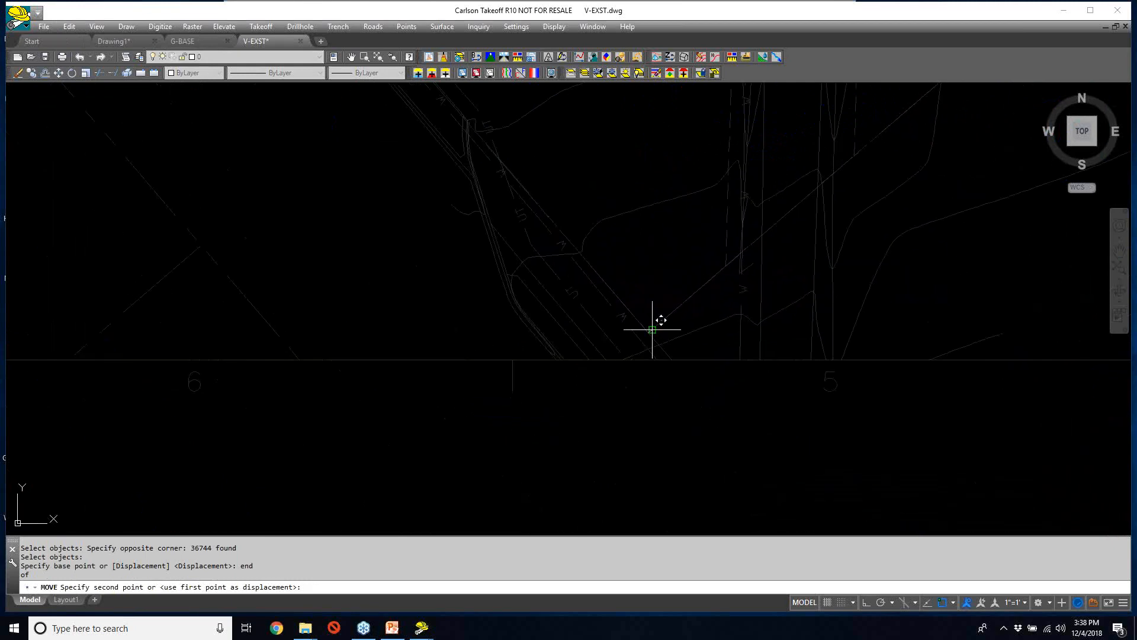
pyautogui.scroll(-5, 339, 533)
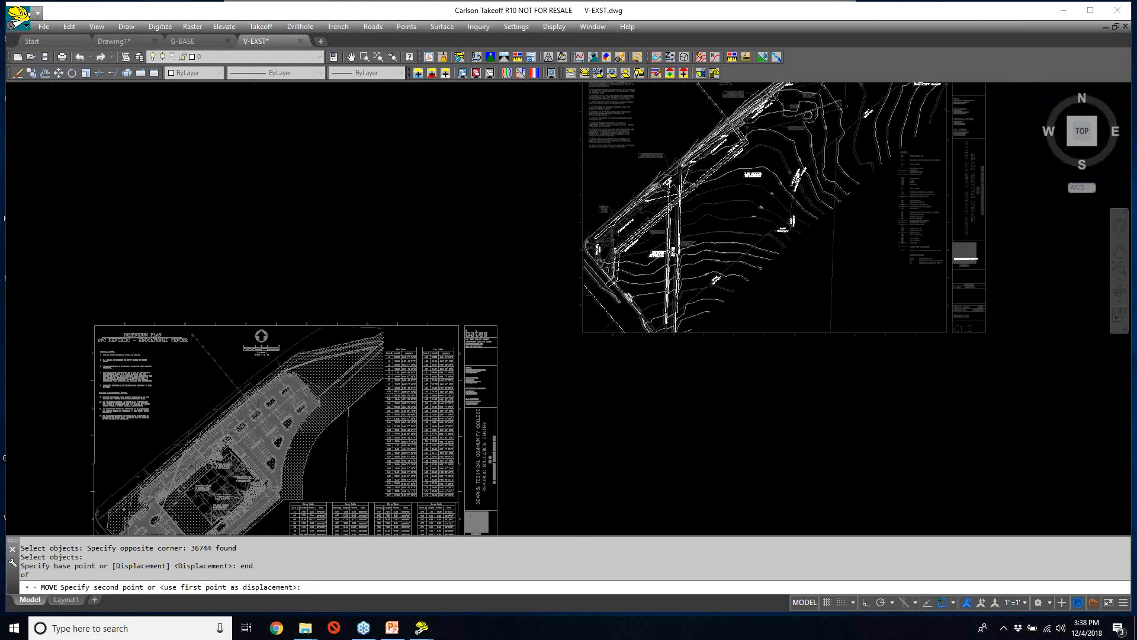
pyautogui.scroll(10, 339, 536)
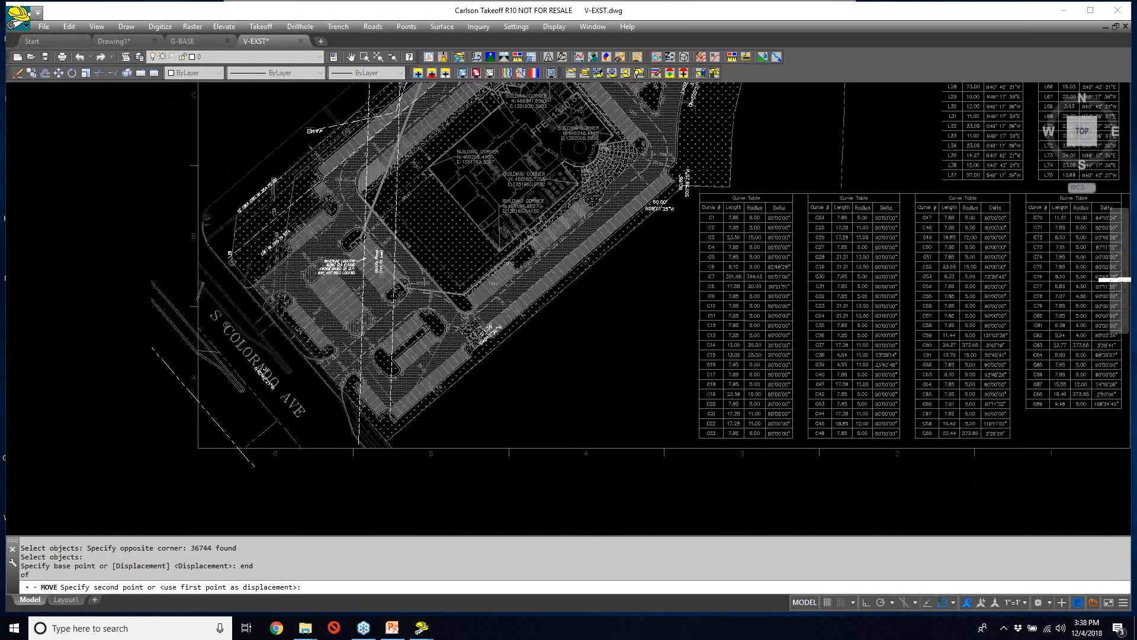
pyautogui.scroll(2, 610, 360)
pyautogui.write('end')
pyautogui.press('Return')
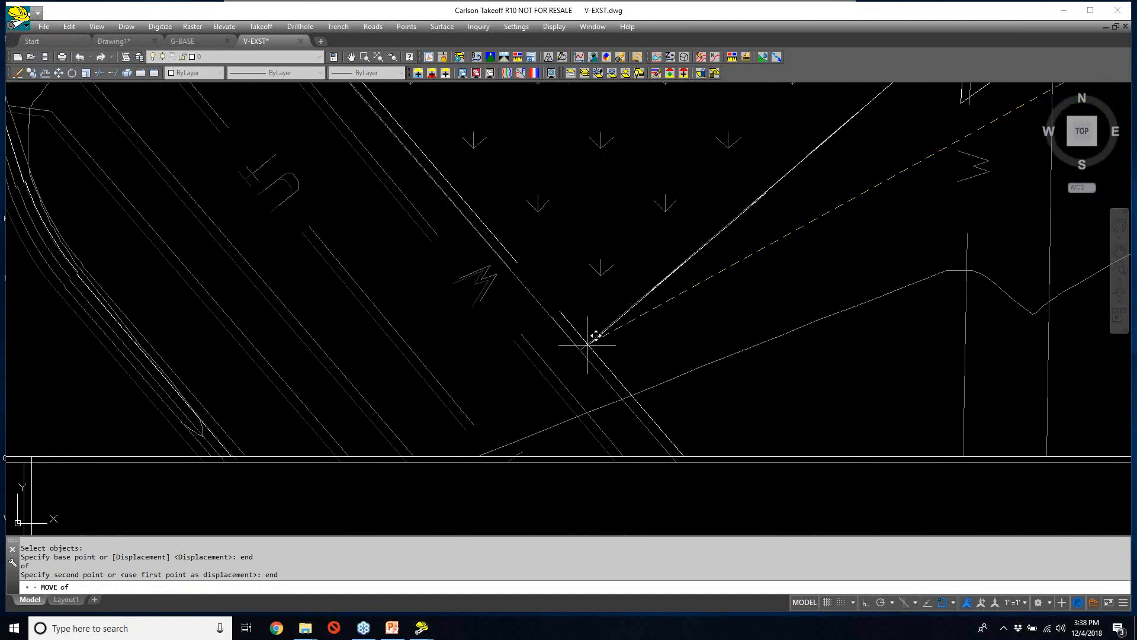
pyautogui.click(595, 336)
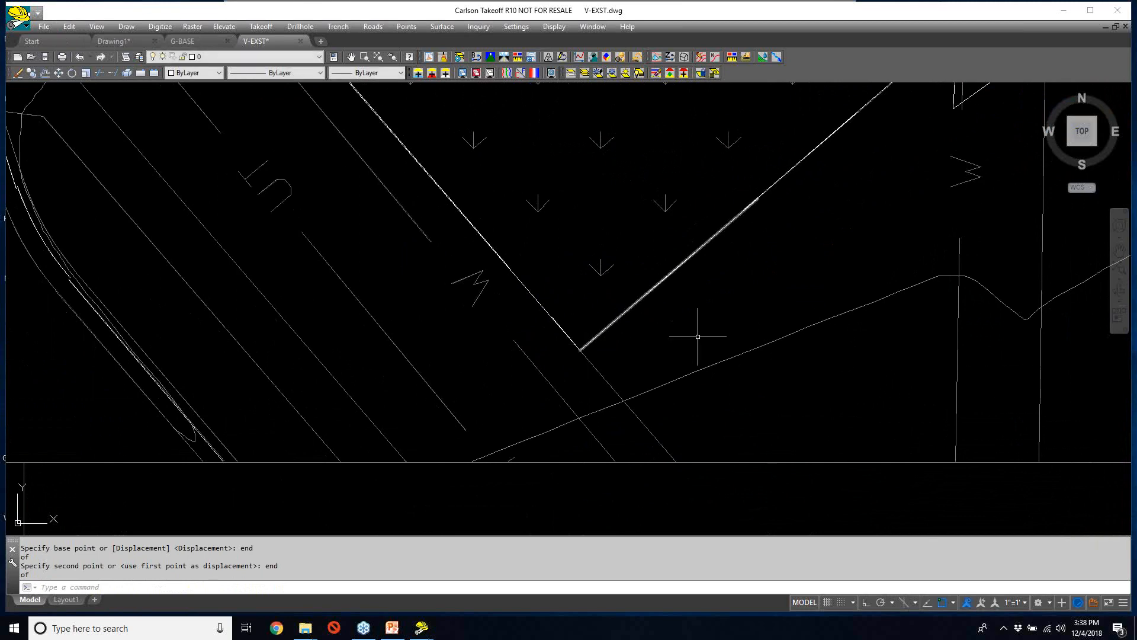
# - Examine how the C1.2 linework lines up with G-BASE along the southeast boundary and at the 60.00' N88°01'35"W property line
pyautogui.scroll(-4, 698, 336)
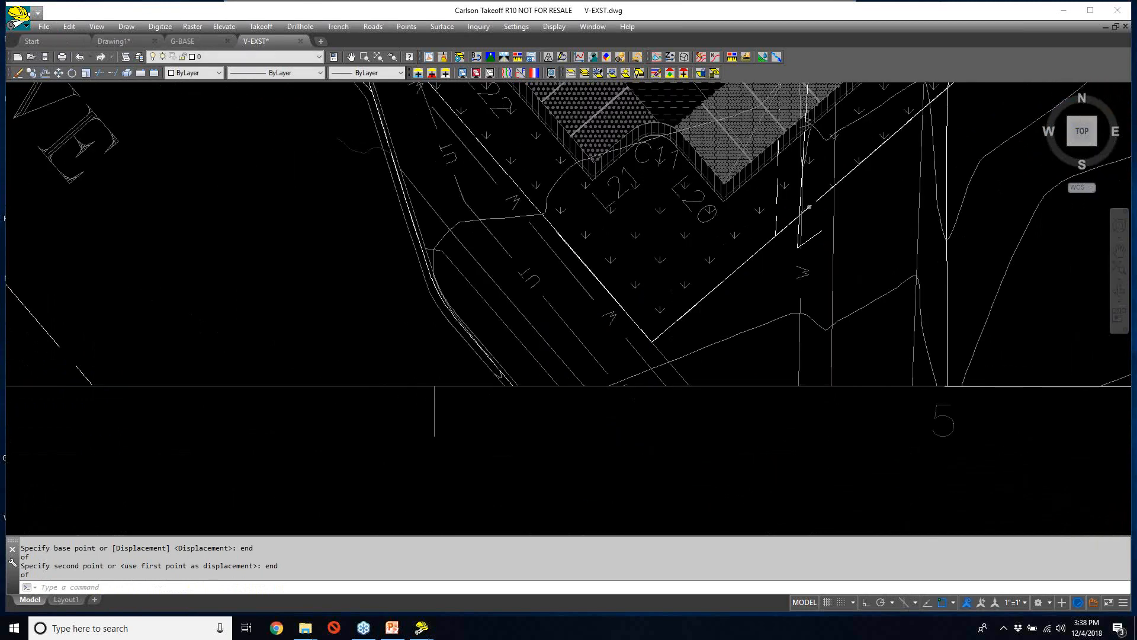
pyautogui.scroll(-2, 698, 335)
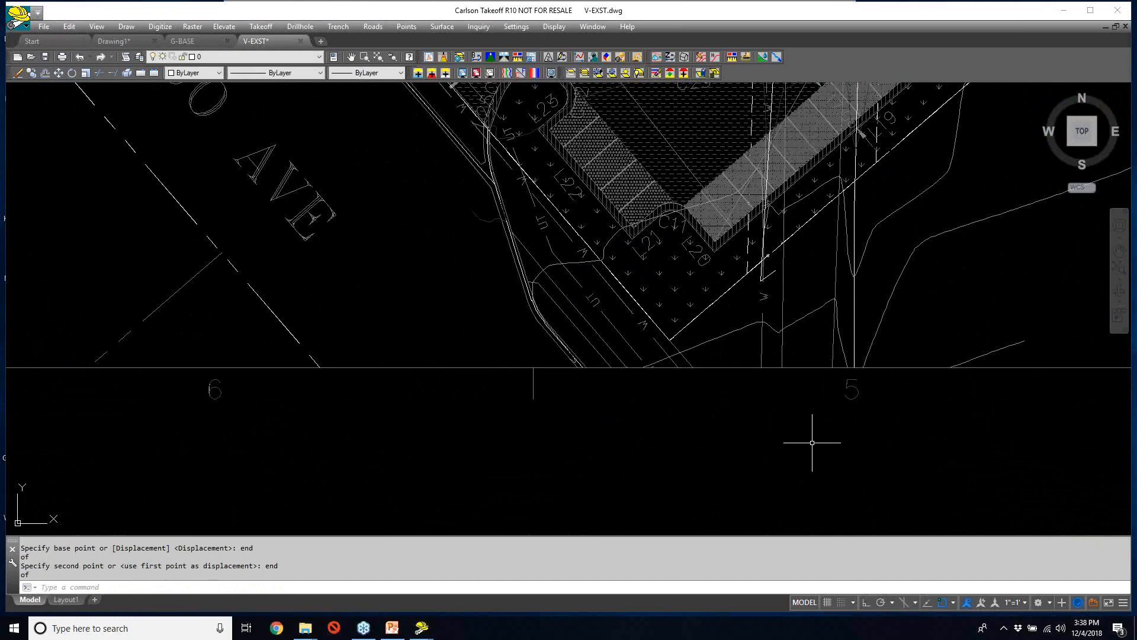
pyautogui.scroll(-2, 772, 374)
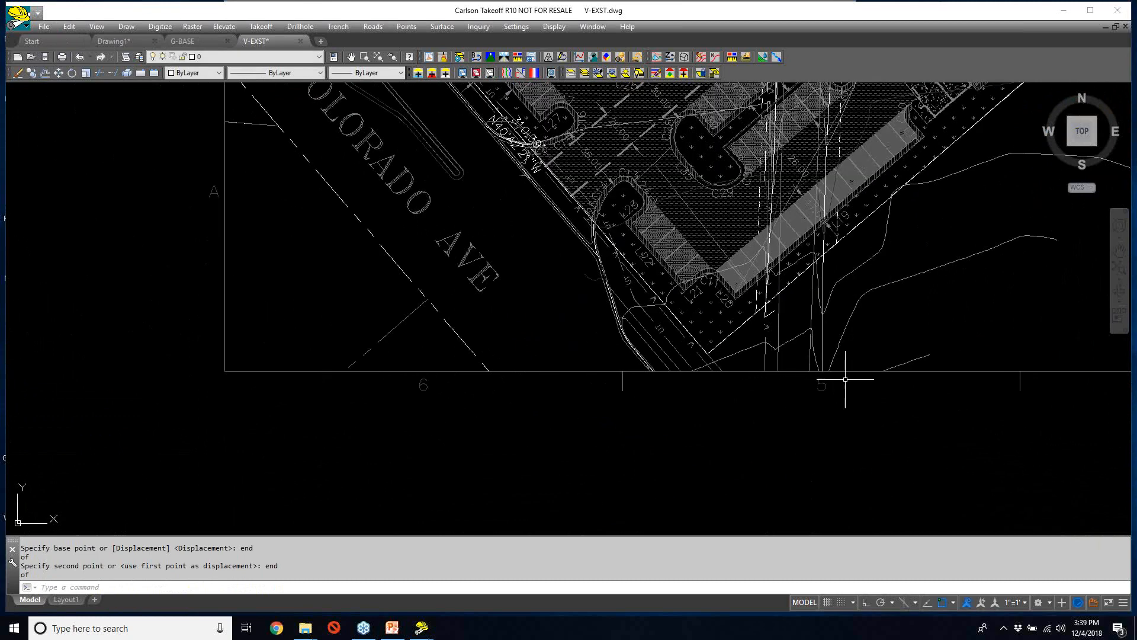
pyautogui.moveTo(873, 376); pyautogui.dragTo(791, 482, button='middle')
pyautogui.moveTo(981, 387); pyautogui.dragTo(916, 403, button='middle')
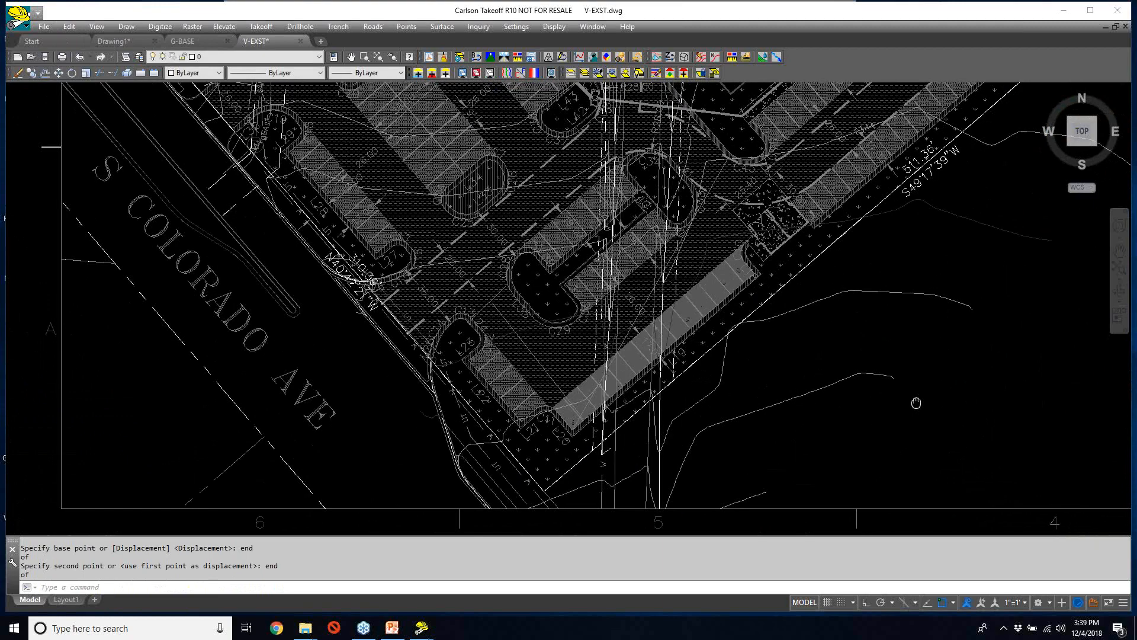
pyautogui.scroll(-2, 916, 403)
pyautogui.moveTo(968, 355); pyautogui.dragTo(539, 523, button='middle')
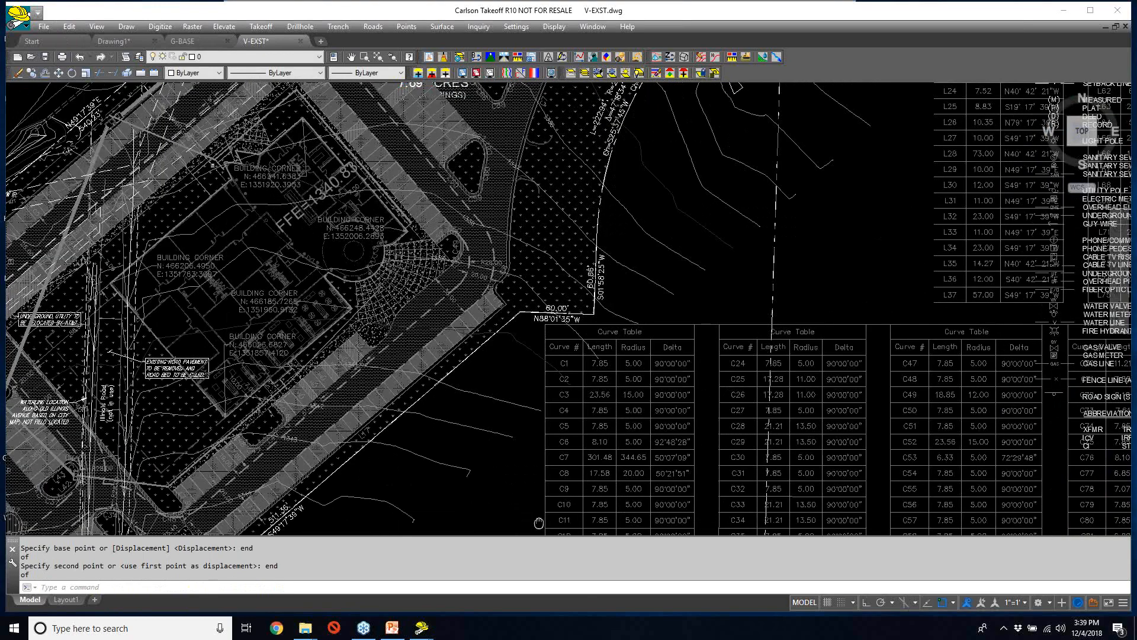
pyautogui.scroll(-2, 682, 335)
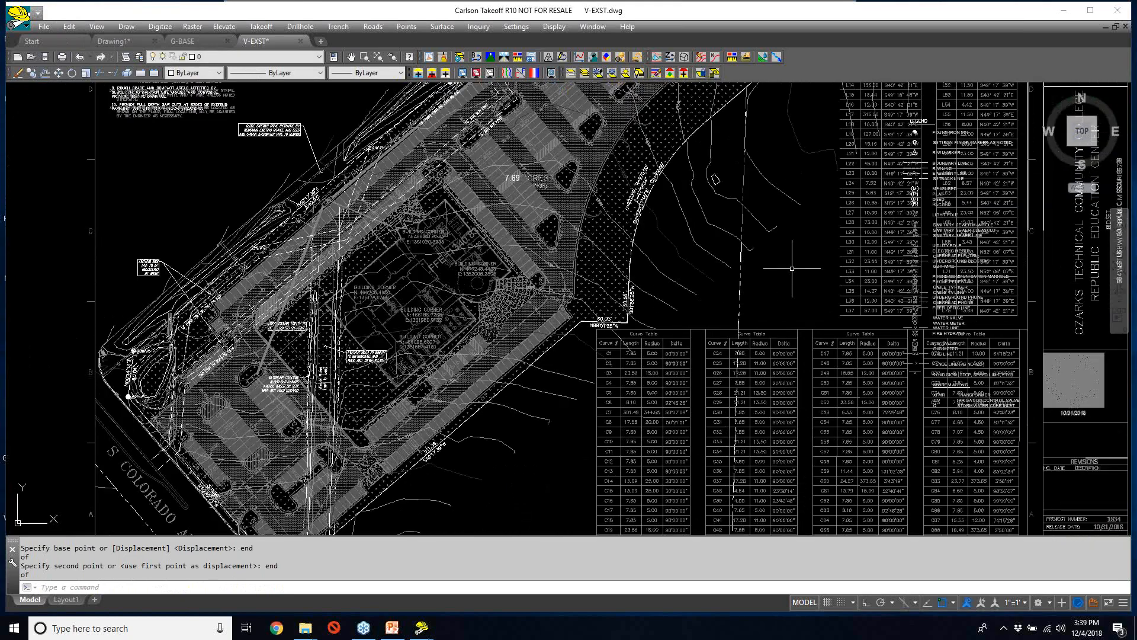
pyautogui.moveTo(792, 269); pyautogui.dragTo(784, 327, button='middle')
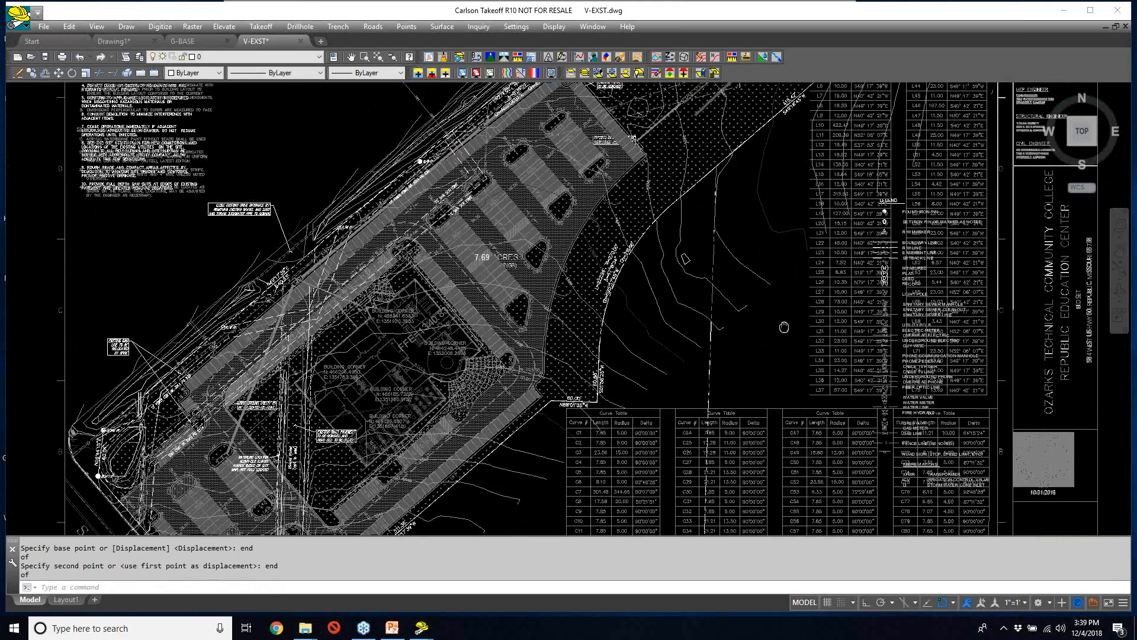
pyautogui.scroll(10, 589, 396)
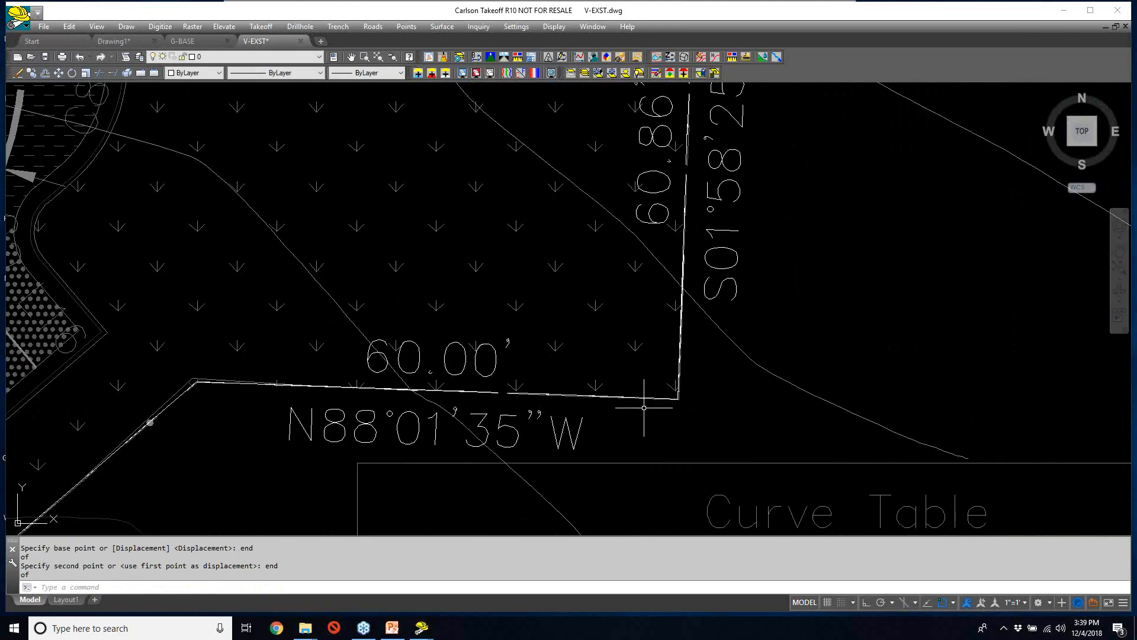
pyautogui.scroll(-2, 644, 406)
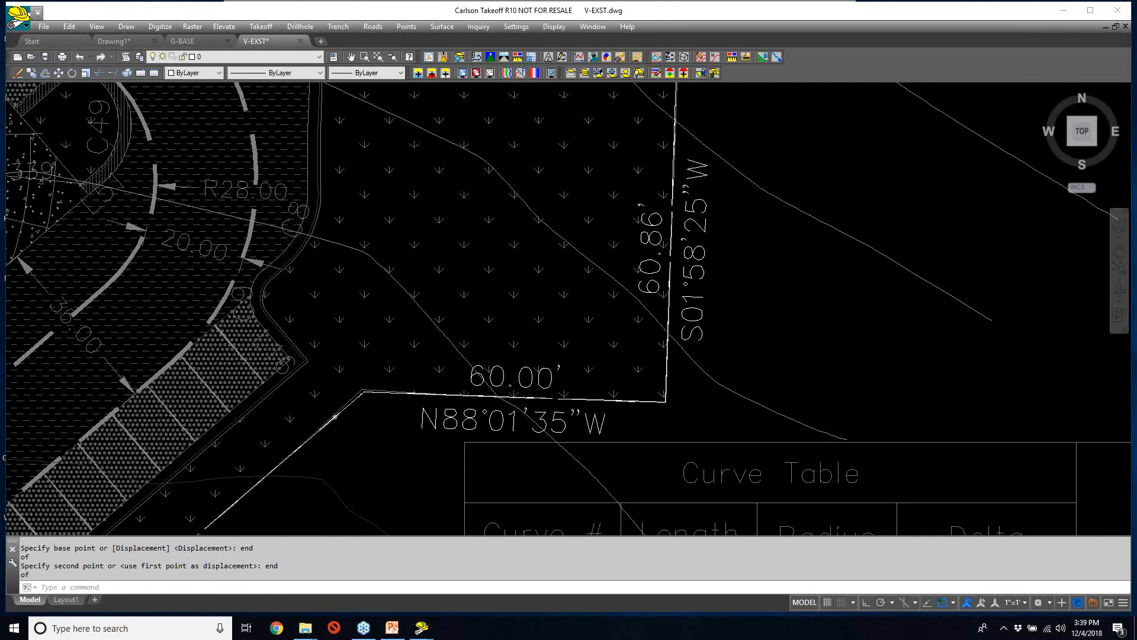
pyautogui.scroll(-2, 645, 408)
pyautogui.scroll(-2, 644, 407)
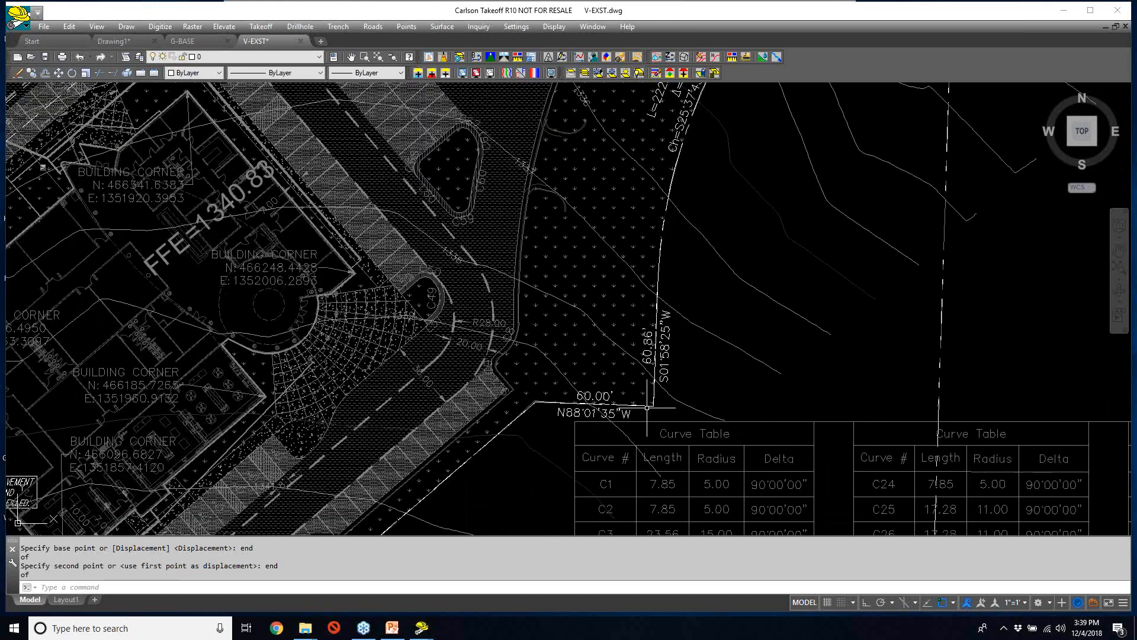
pyautogui.scroll(-4, 647, 407)
pyautogui.moveTo(734, 406); pyautogui.dragTo(757, 227, button='middle')
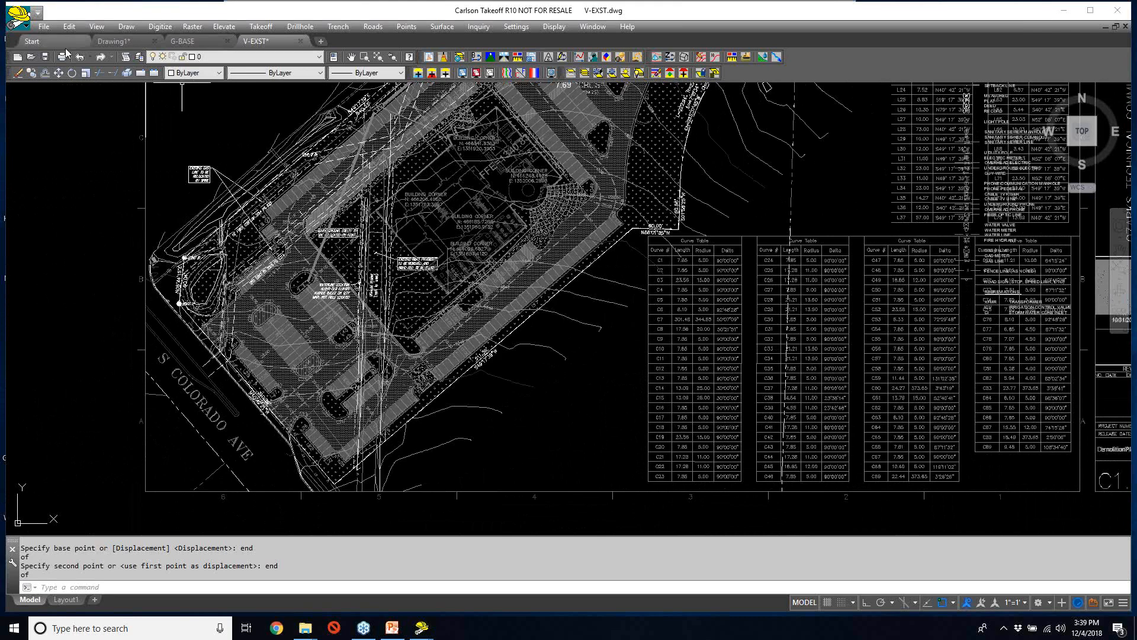
# - Detach the G-BASE external reference from the V-EXST drawing
pyautogui.write('XREF')
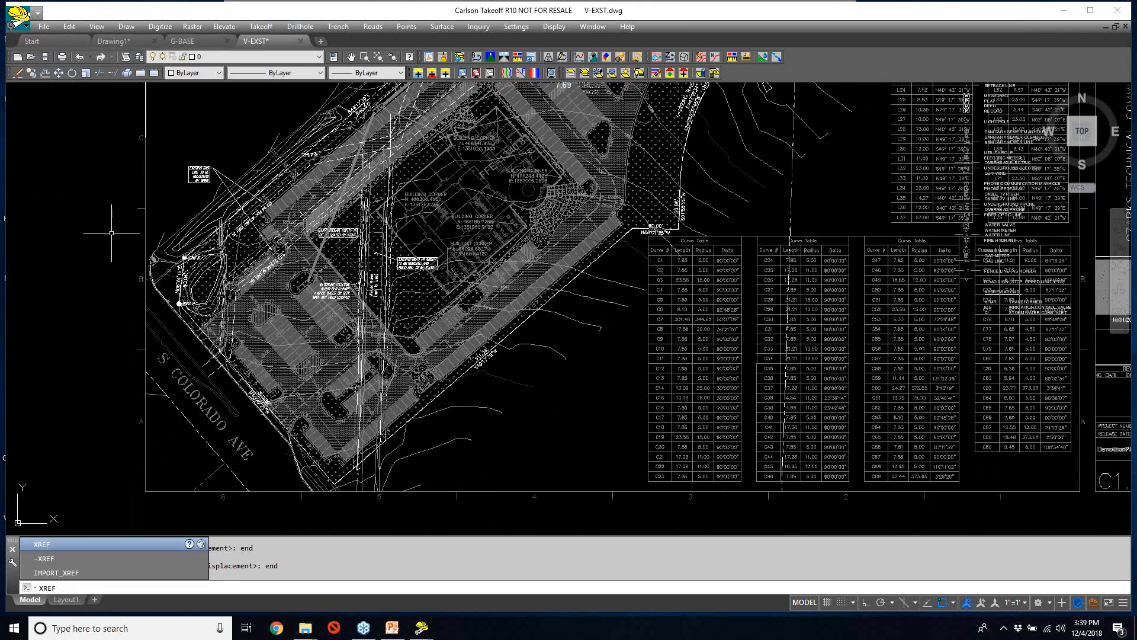
pyautogui.press('Return')
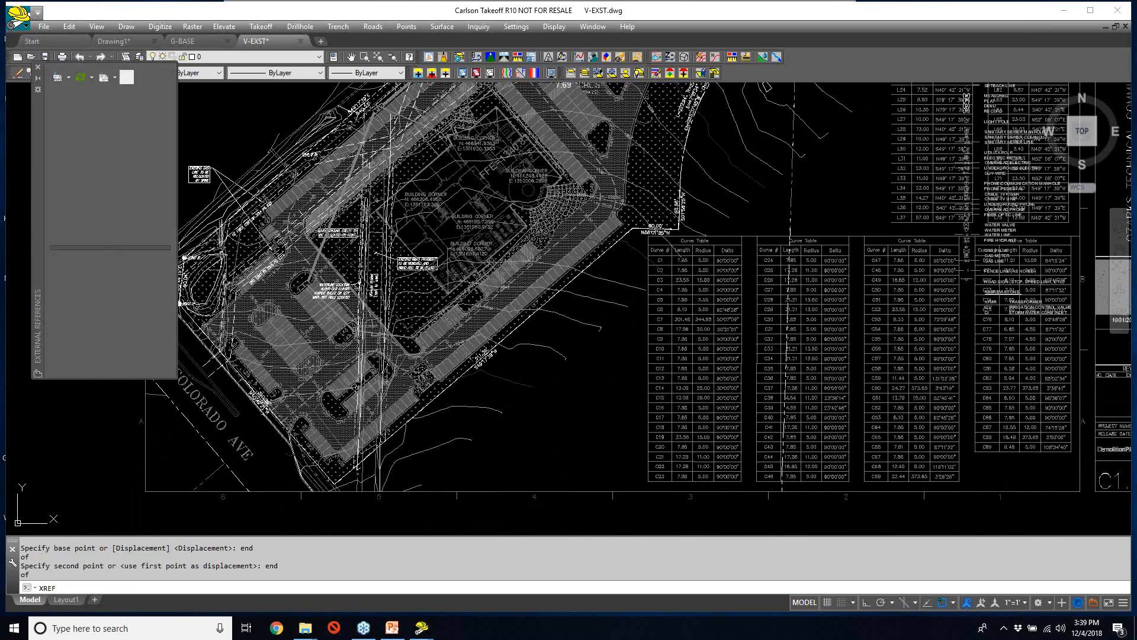
pyautogui.click(77, 136)
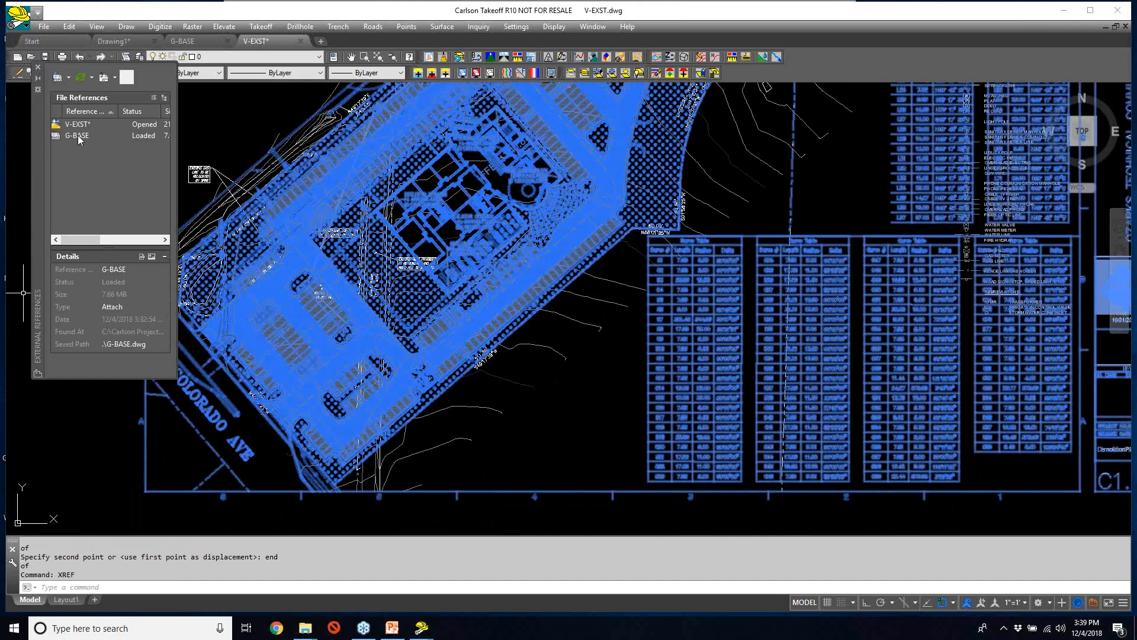
pyautogui.rightClick(77, 135)
pyautogui.click(109, 186)
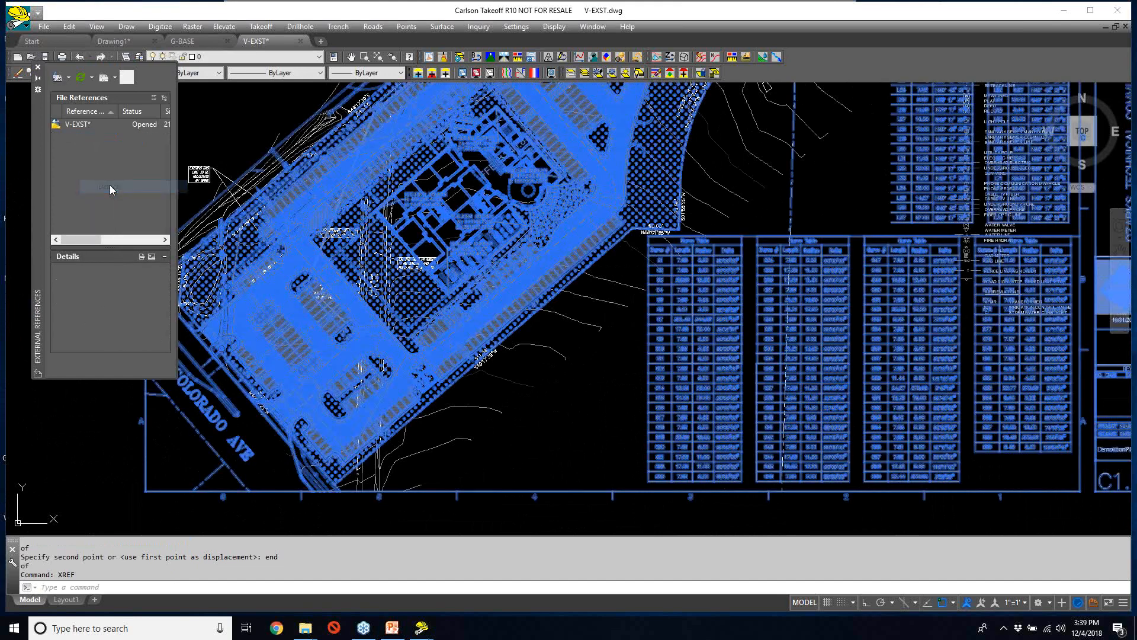
# - Close the External References palette and isolate the layers of the 1344 and 1345 contours and their elevation labels
pyautogui.click(38, 67)
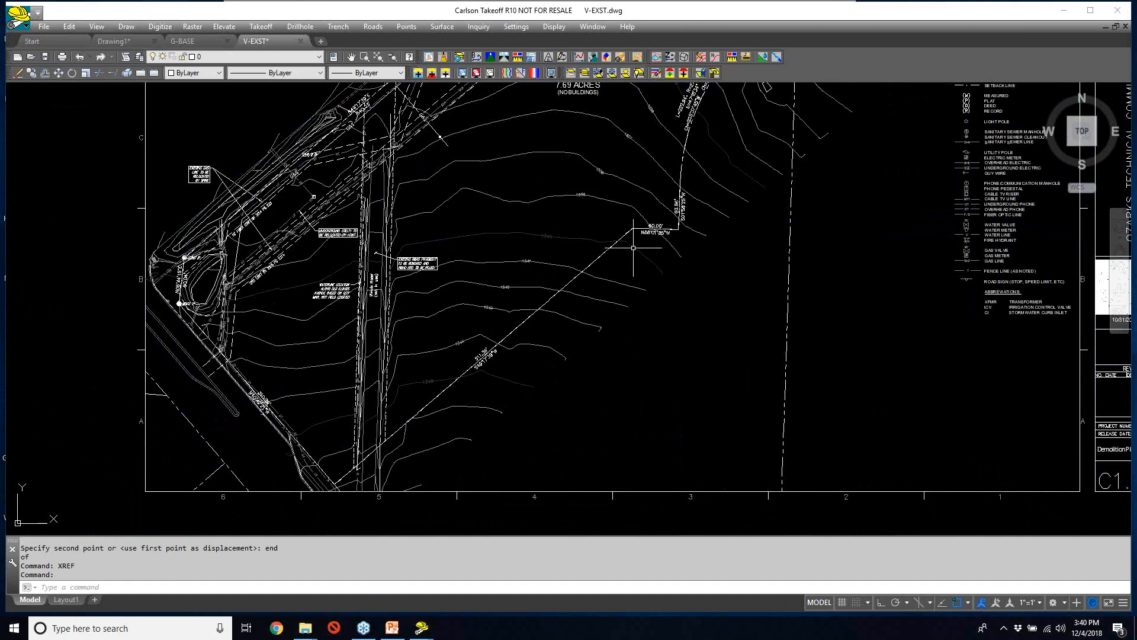
pyautogui.moveTo(649, 290); pyautogui.dragTo(619, 352, button='middle')
pyautogui.scroll(-4, 620, 351)
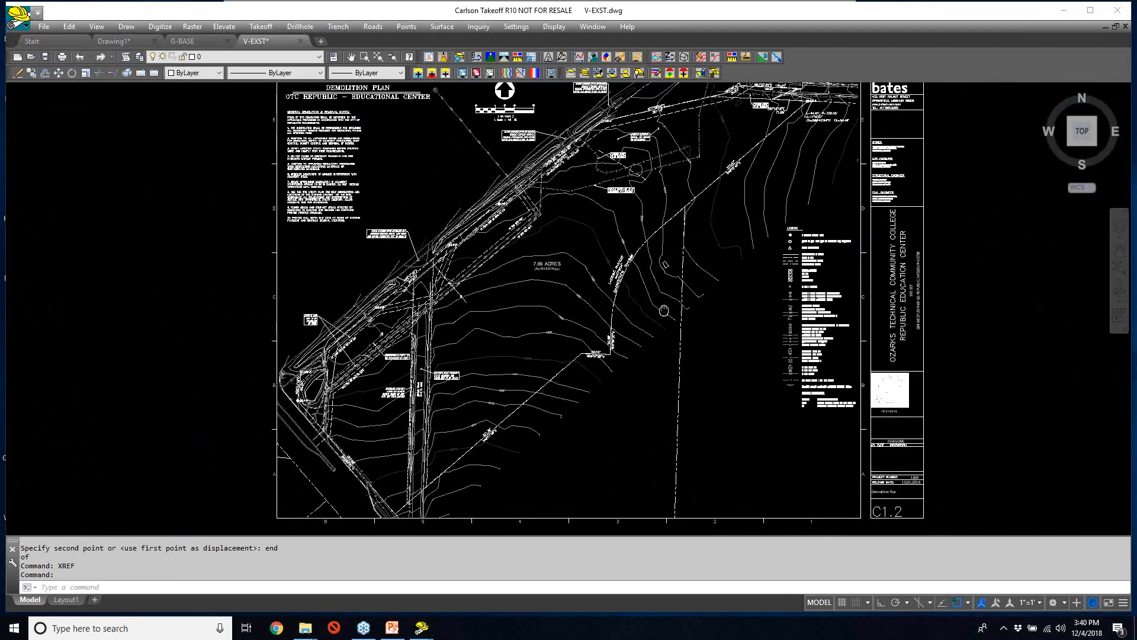
pyautogui.moveTo(638, 331); pyautogui.dragTo(645, 304, button='middle')
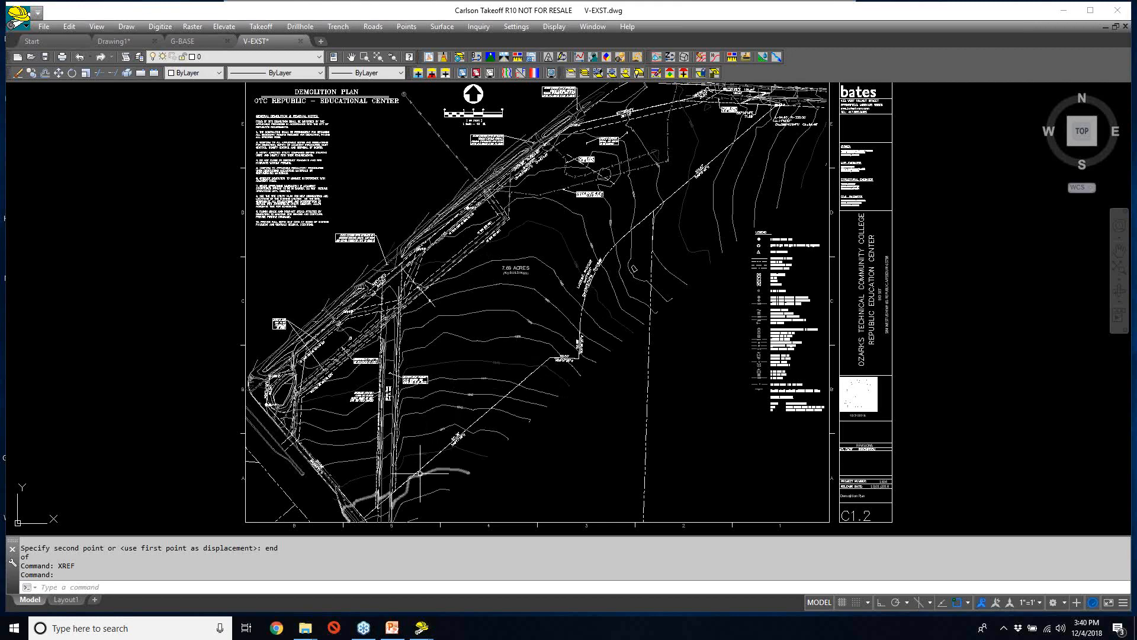
pyautogui.scroll(5, 367, 459)
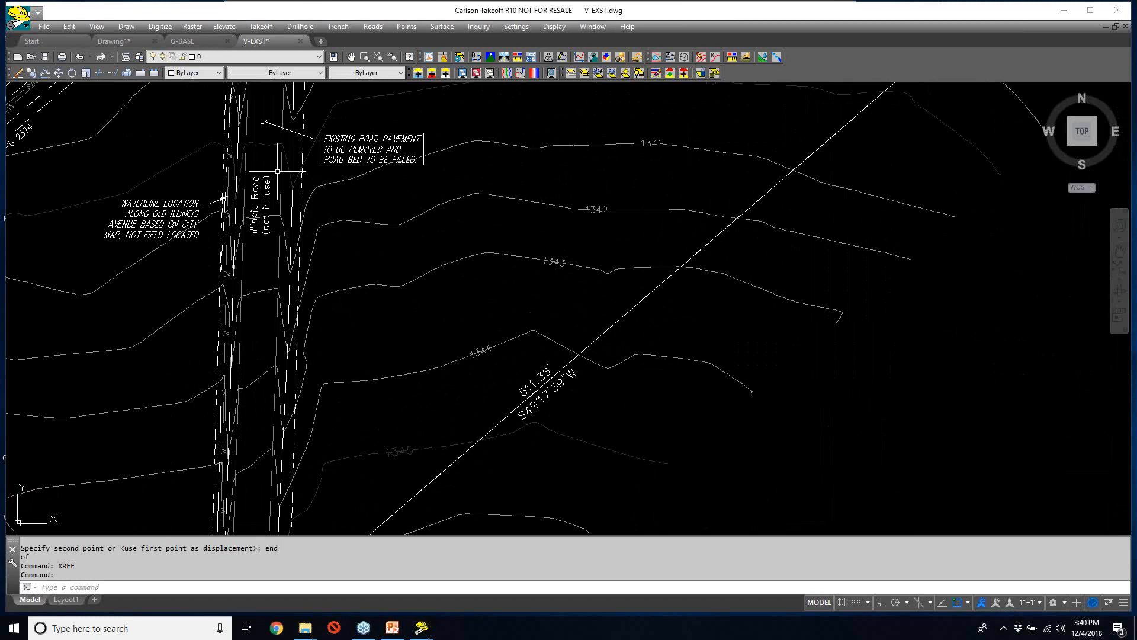
pyautogui.click(95, 27)
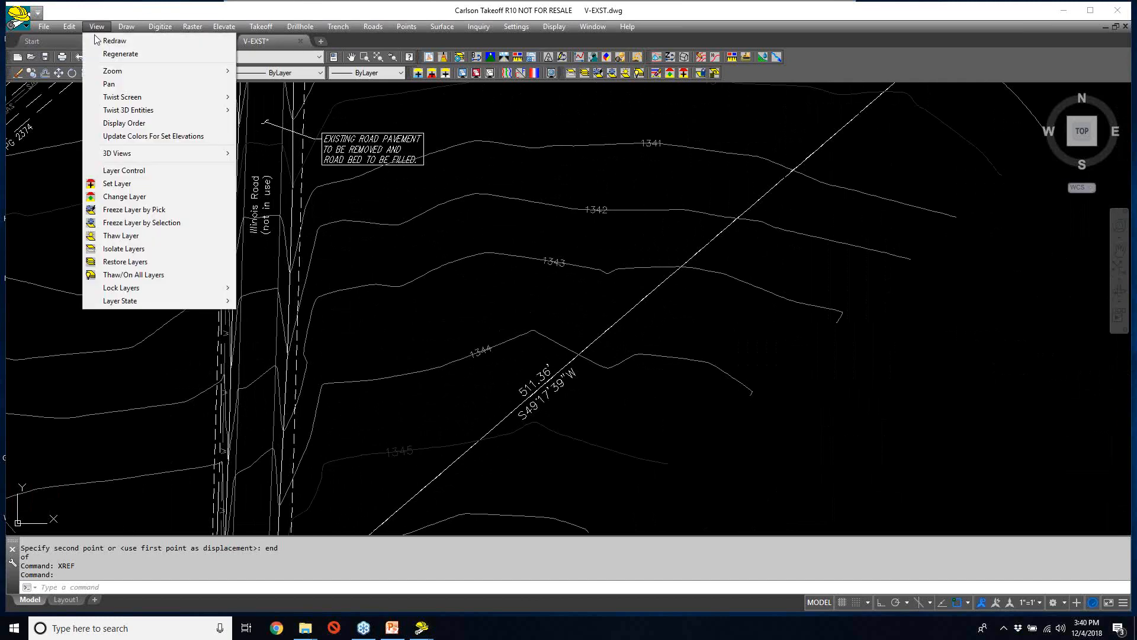
pyautogui.click(124, 248)
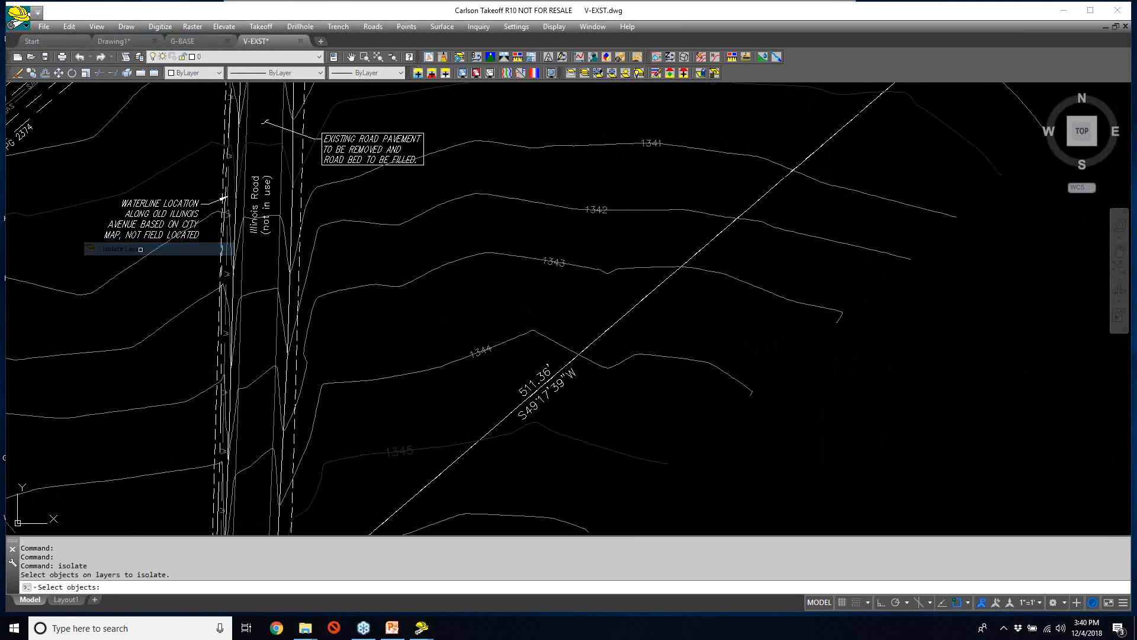
pyautogui.click(415, 465)
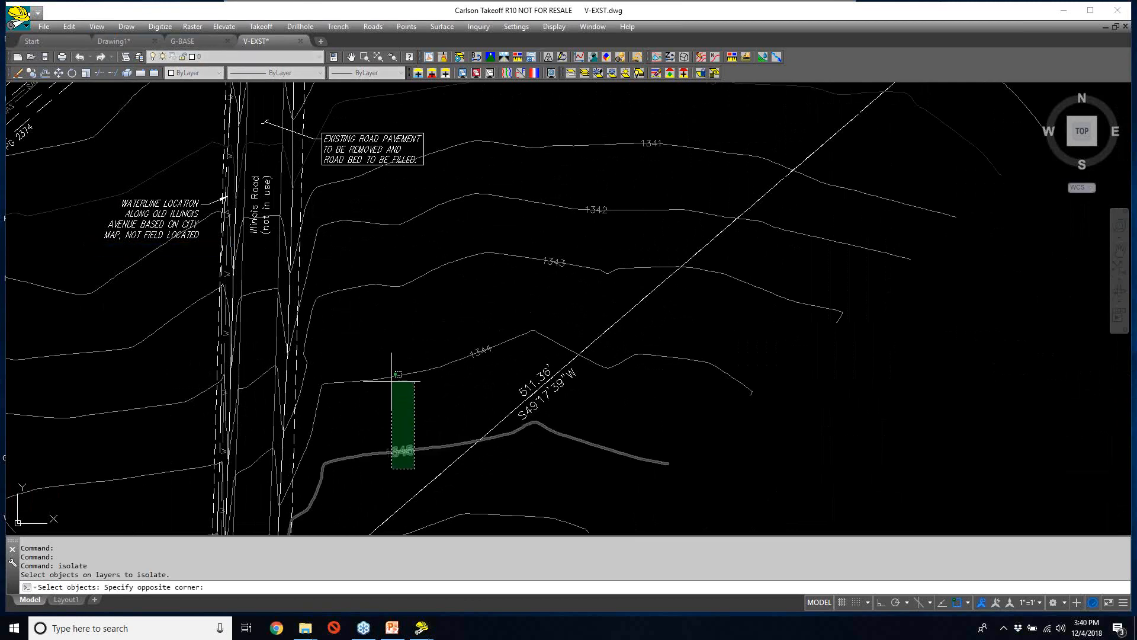
pyautogui.click(374, 317)
pyautogui.click(494, 335)
pyautogui.click(448, 379)
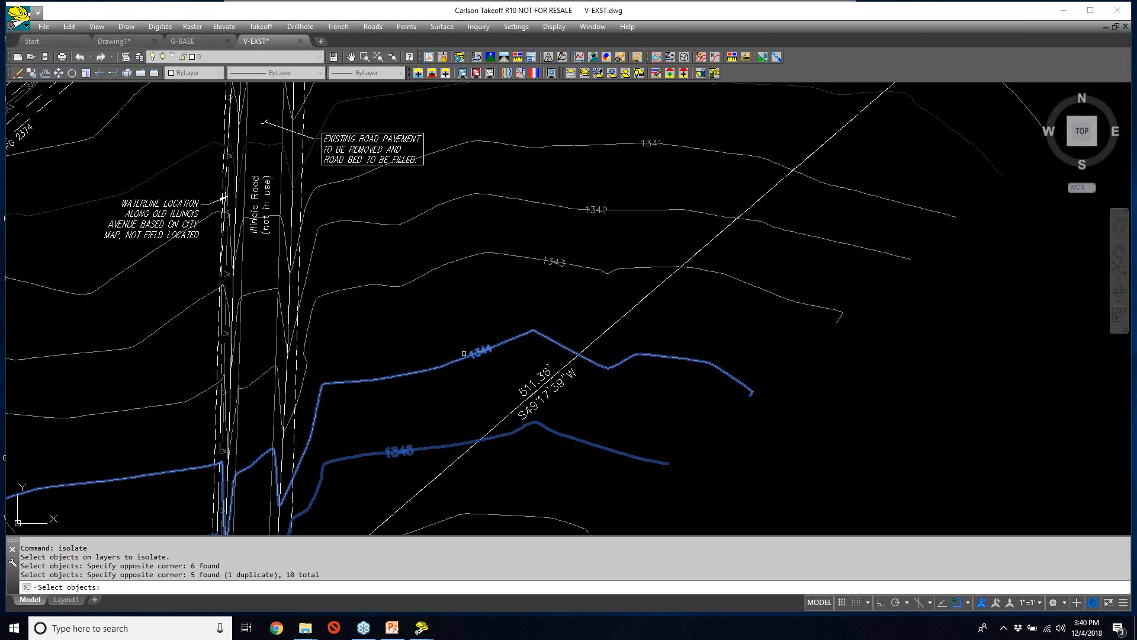
pyautogui.press('Return')
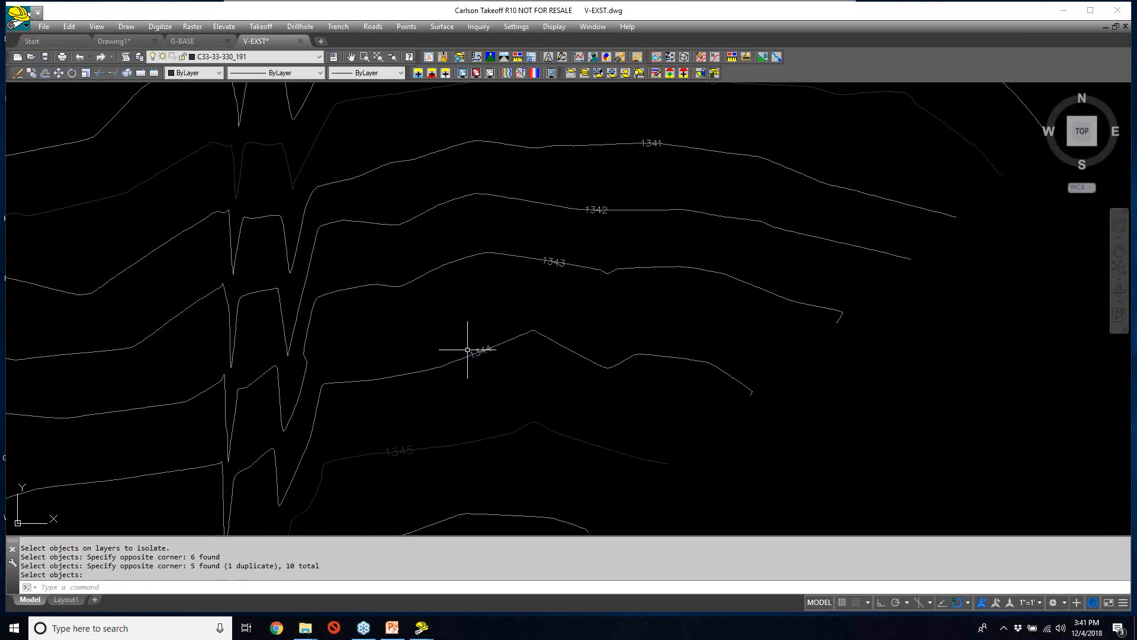
# - Examine the isolated existing contours, including their line ends and the southernmost contours across the old Illinois Road
pyautogui.scroll(-6, 498, 317)
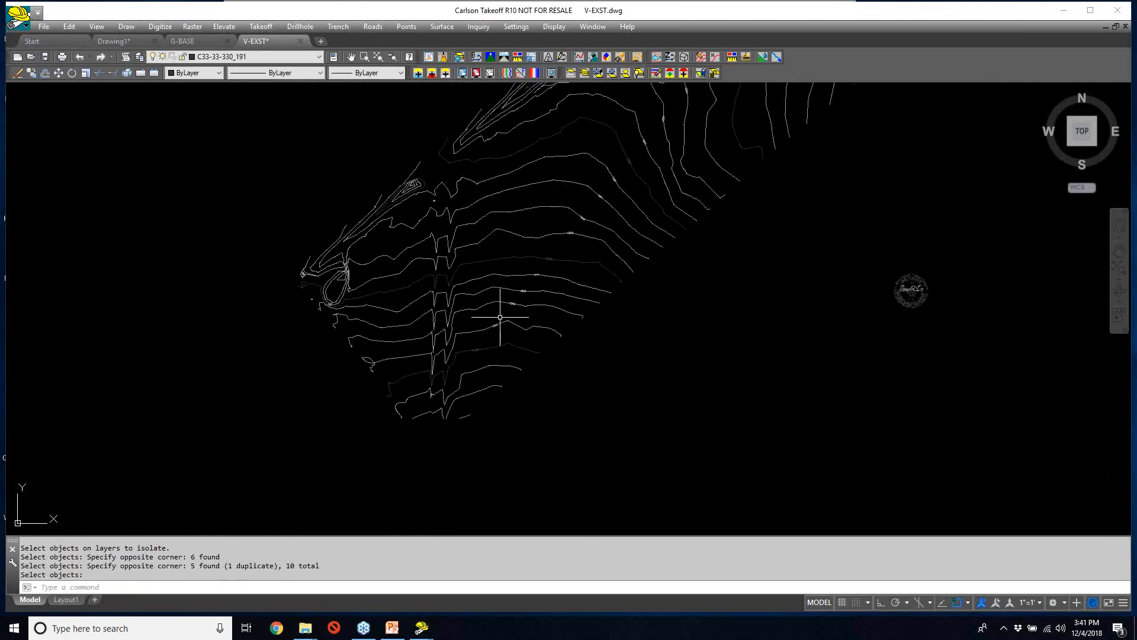
pyautogui.moveTo(507, 322); pyautogui.dragTo(500, 351, button='middle')
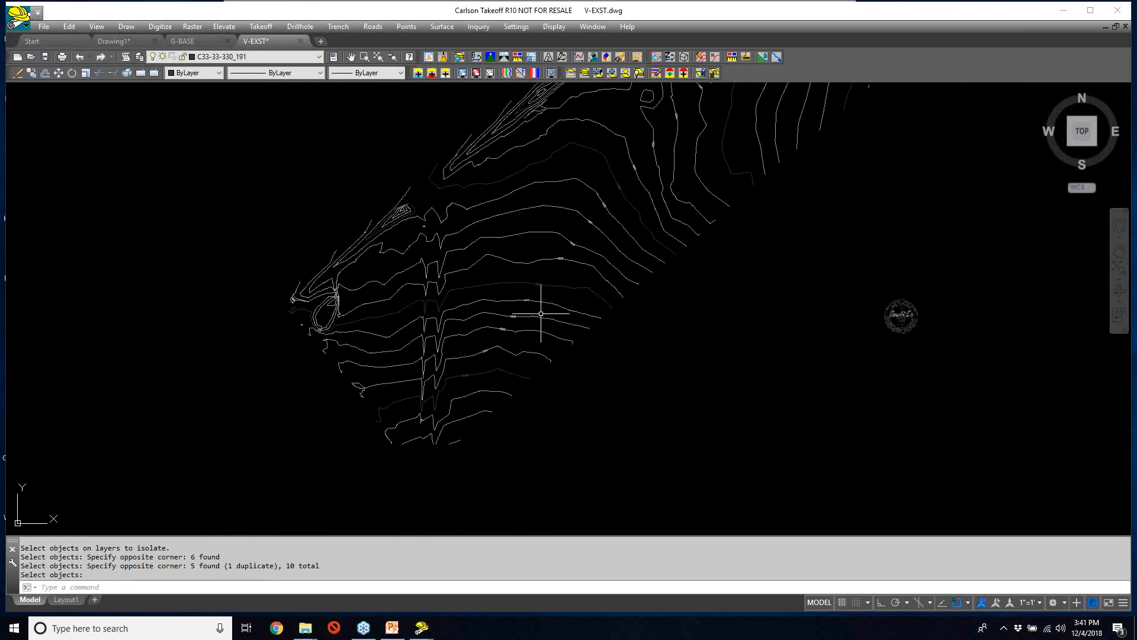
pyautogui.moveTo(553, 307)
pyautogui.mouseDown(button='middle')
pyautogui.moveTo(537, 390)
pyautogui.moveTo(581, 353)
pyautogui.mouseUp(button='middle')
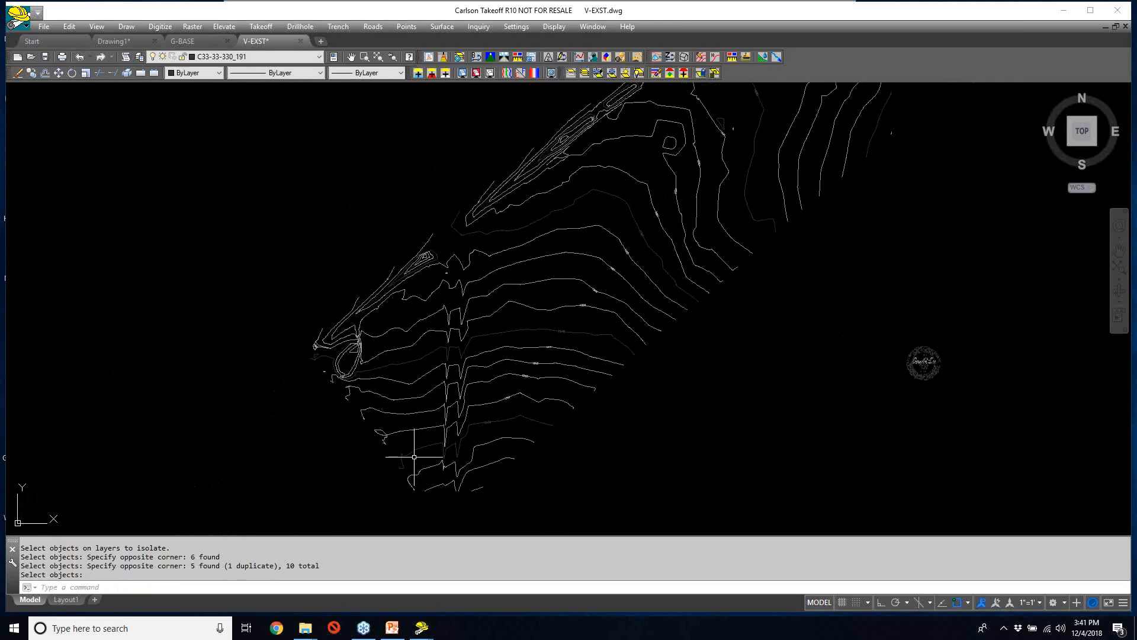
pyautogui.scroll(4, 391, 449)
pyautogui.moveTo(434, 431); pyautogui.dragTo(425, 323, button='middle')
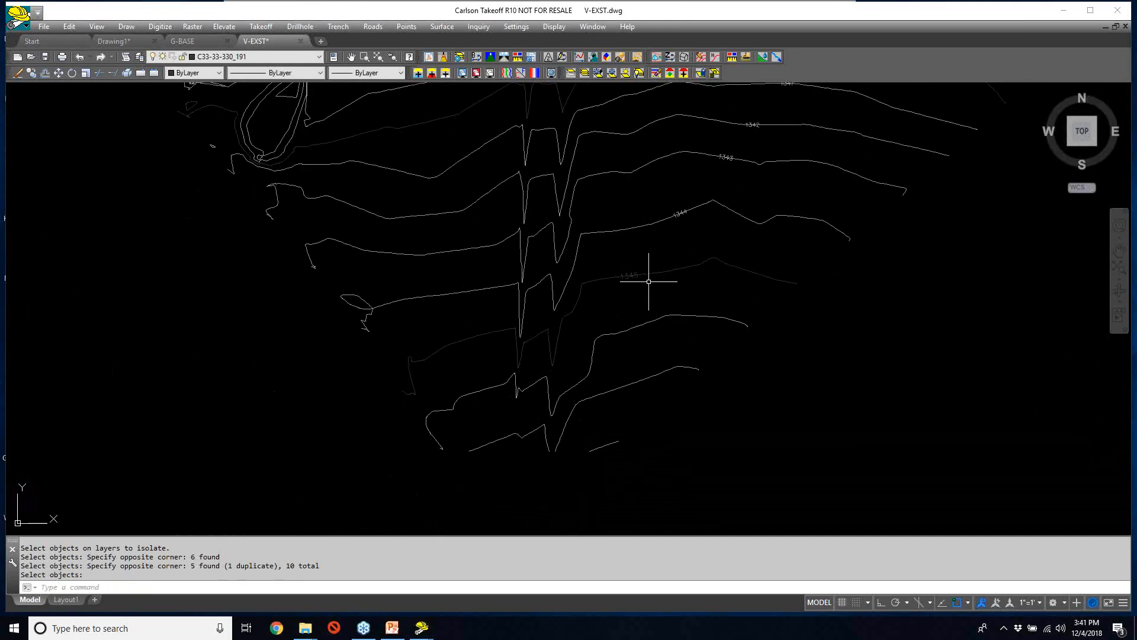
pyautogui.scroll(6, 651, 278)
pyautogui.moveTo(609, 246)
pyautogui.mouseDown(button='middle')
pyautogui.moveTo(579, 349)
pyautogui.moveTo(553, 354)
pyautogui.moveTo(579, 308)
pyautogui.mouseUp(button='middle')
pyautogui.scroll(-5, 622, 231)
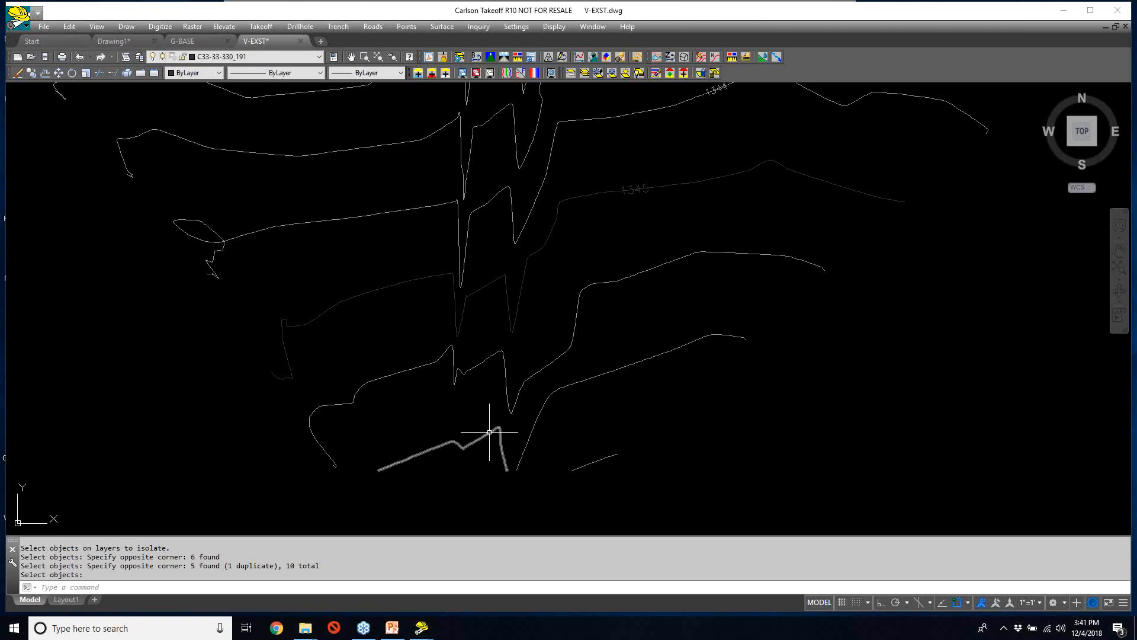
pyautogui.scroll(-5, 472, 368)
pyautogui.moveTo(483, 352); pyautogui.dragTo(464, 436, button='middle')
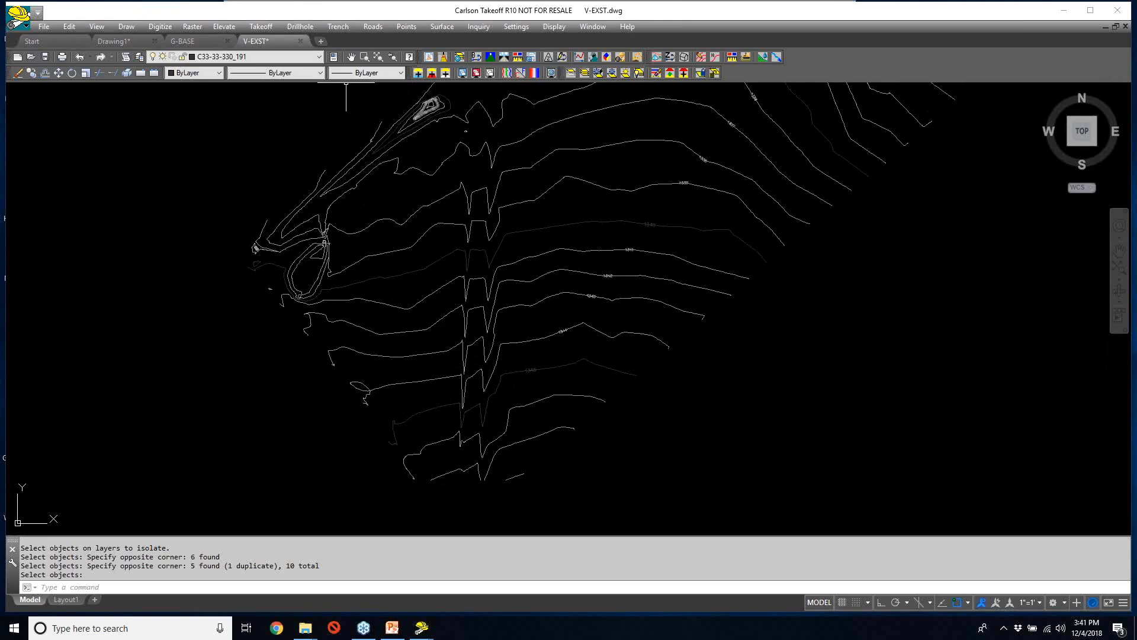
# - Review the minor and major interval, layer and width settings for assigning contour elevations in series, and cancel them
pyautogui.click(225, 27)
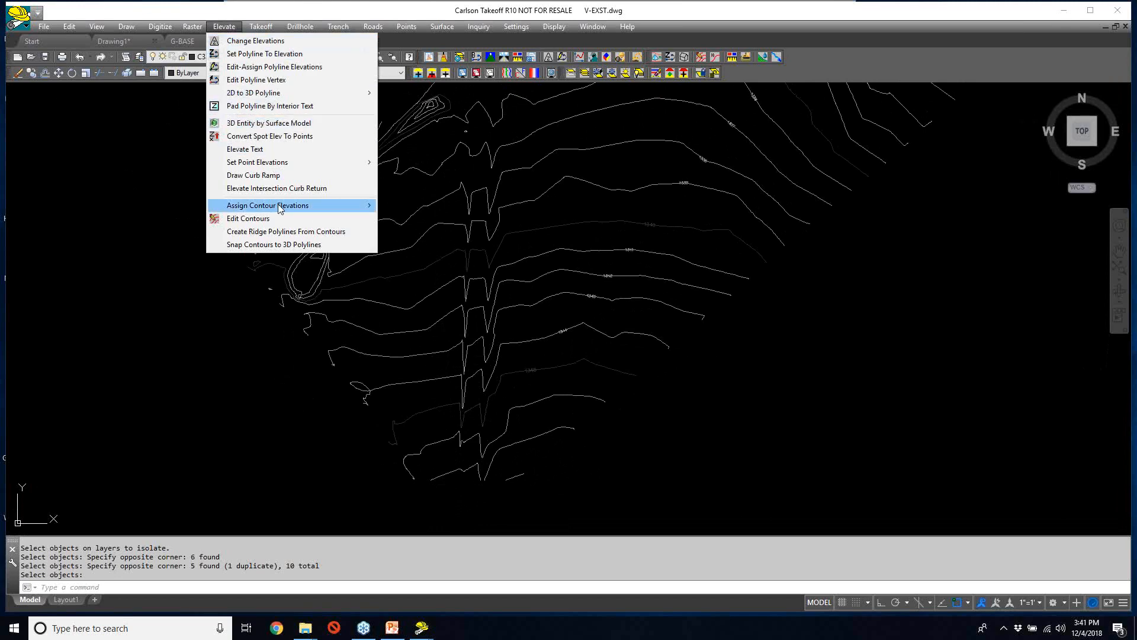
pyautogui.moveTo(296, 207)
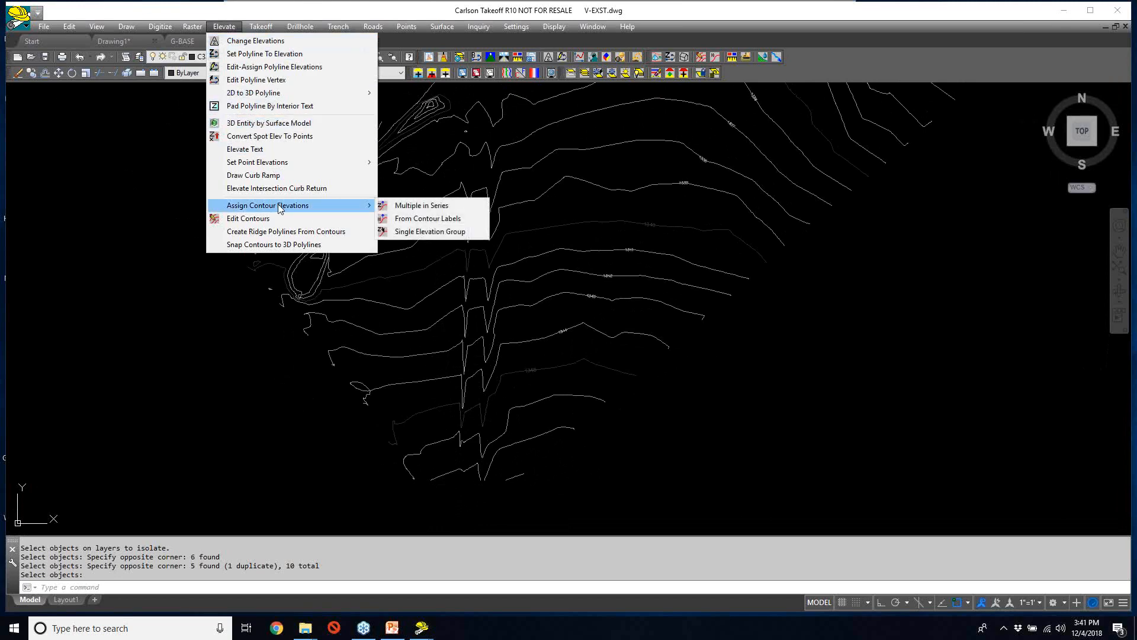
pyautogui.click(448, 206)
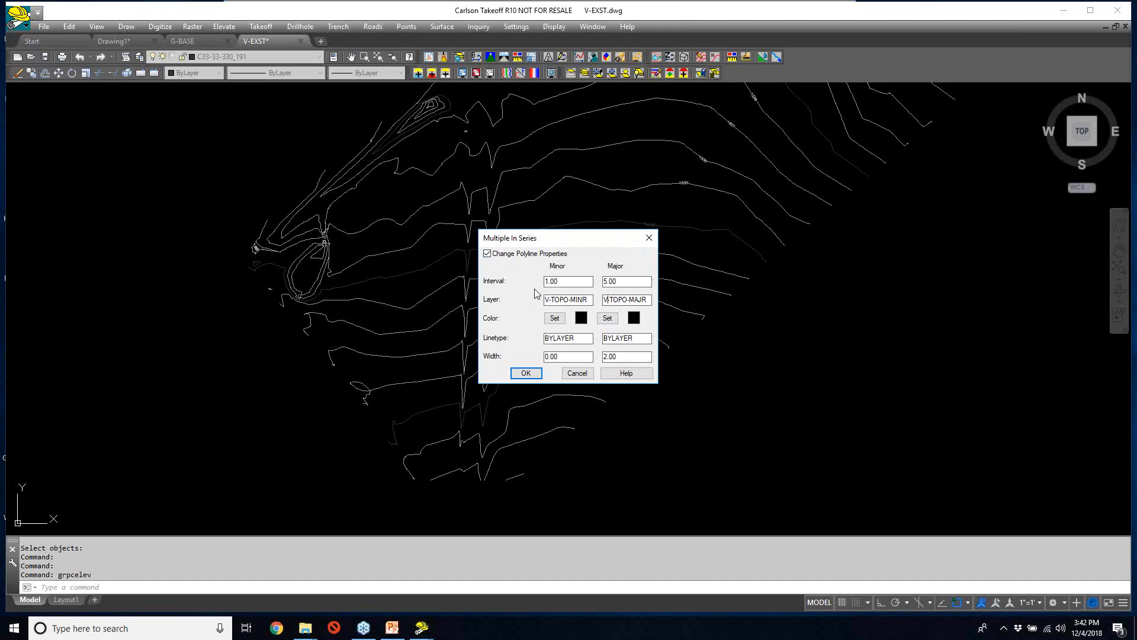
pyautogui.click(577, 373)
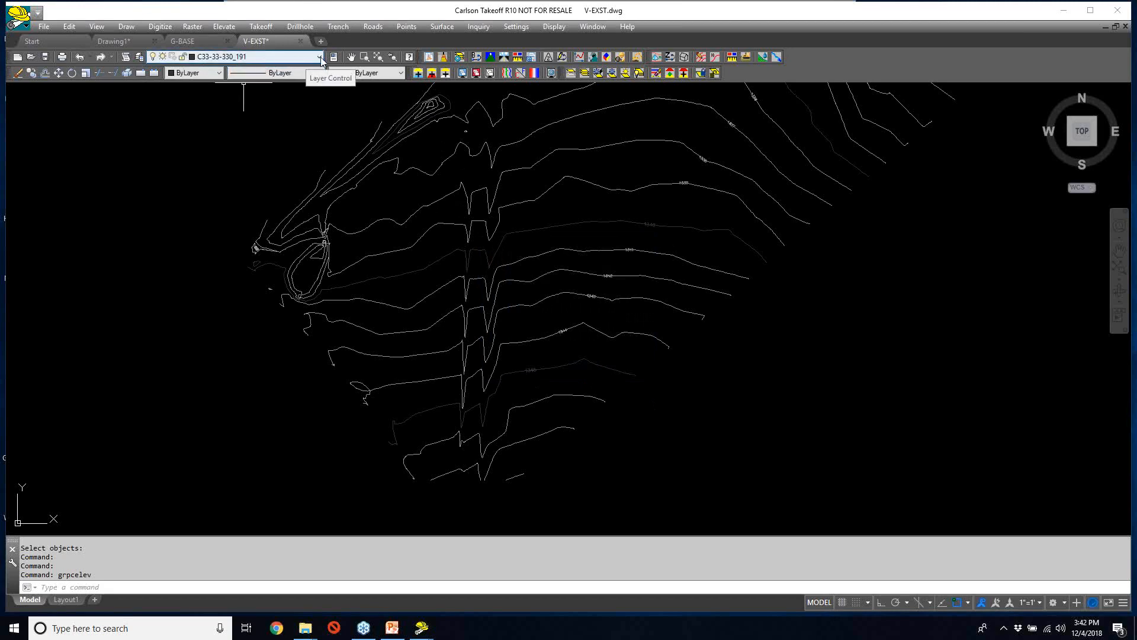
# - Check the drawing's layer list, and find V-TOPO-MAJR in the Survey category of the Layer Library
pyautogui.click(320, 56)
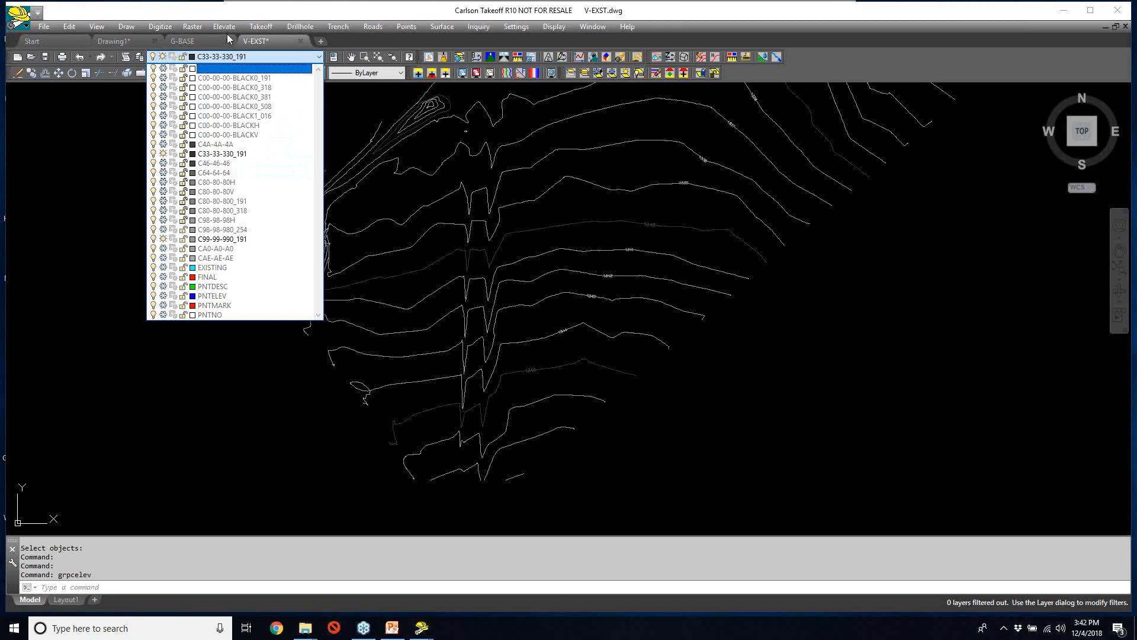
pyautogui.click(514, 28)
pyautogui.click(514, 27)
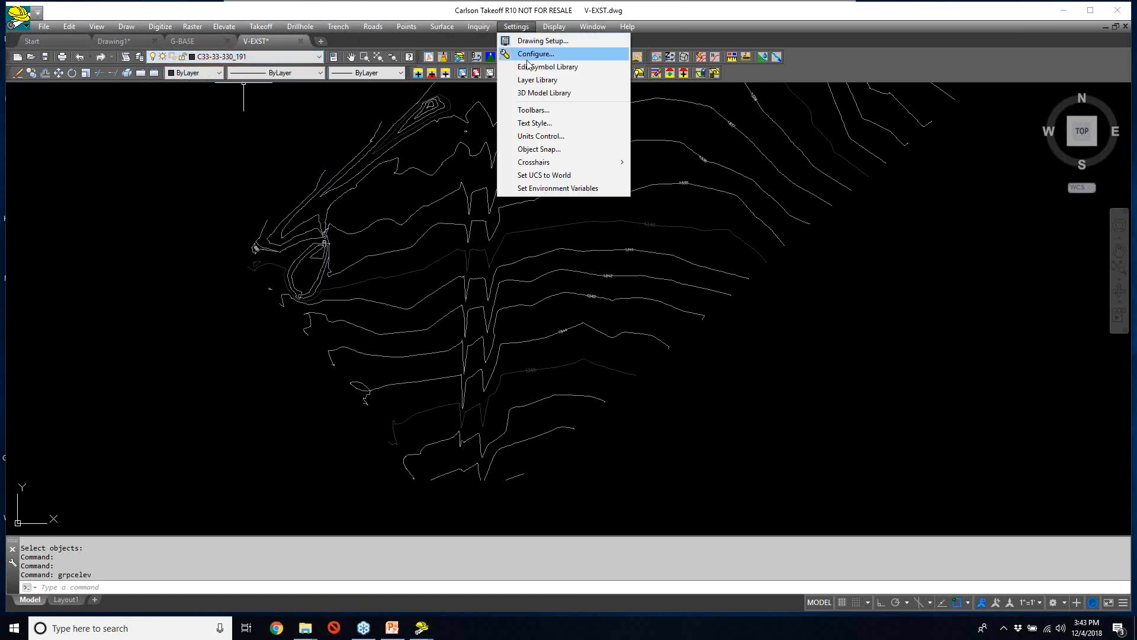
pyautogui.click(536, 80)
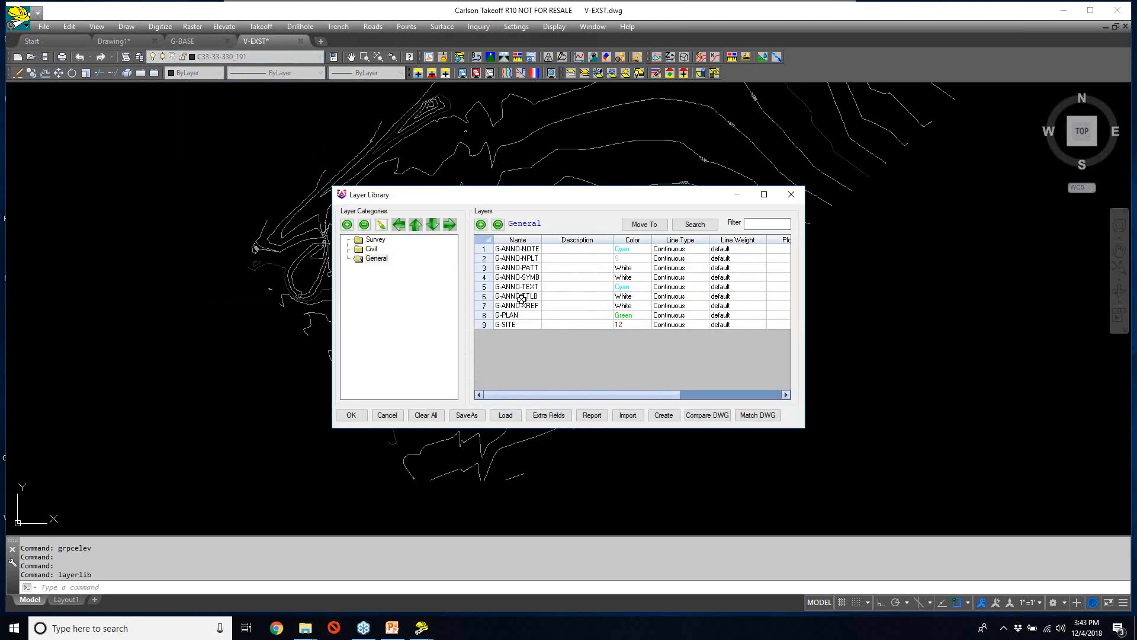
pyautogui.click(375, 240)
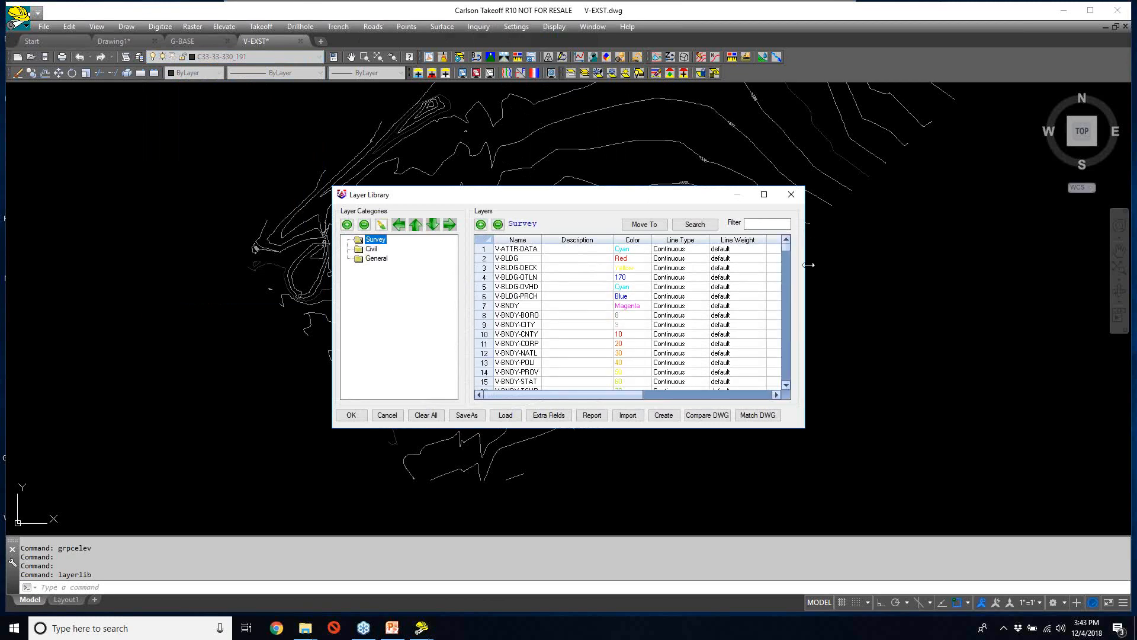
pyautogui.moveTo(785, 332); pyautogui.dragTo(784, 359)
pyautogui.scroll(-3, 674, 329)
pyautogui.scroll(-8, 674, 329)
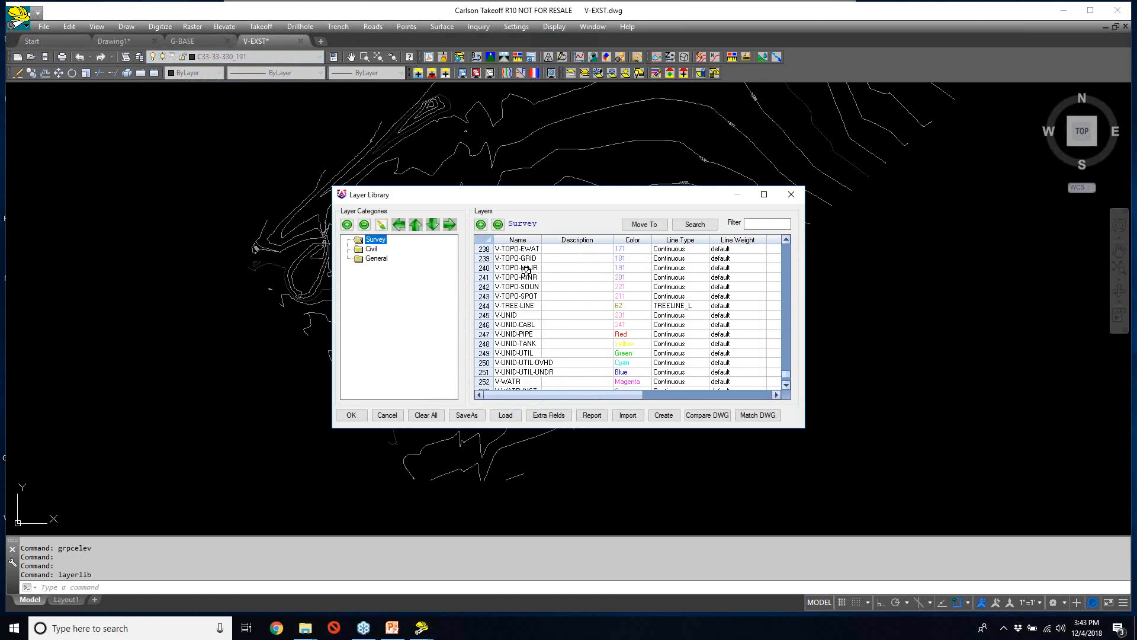
pyautogui.click(544, 268)
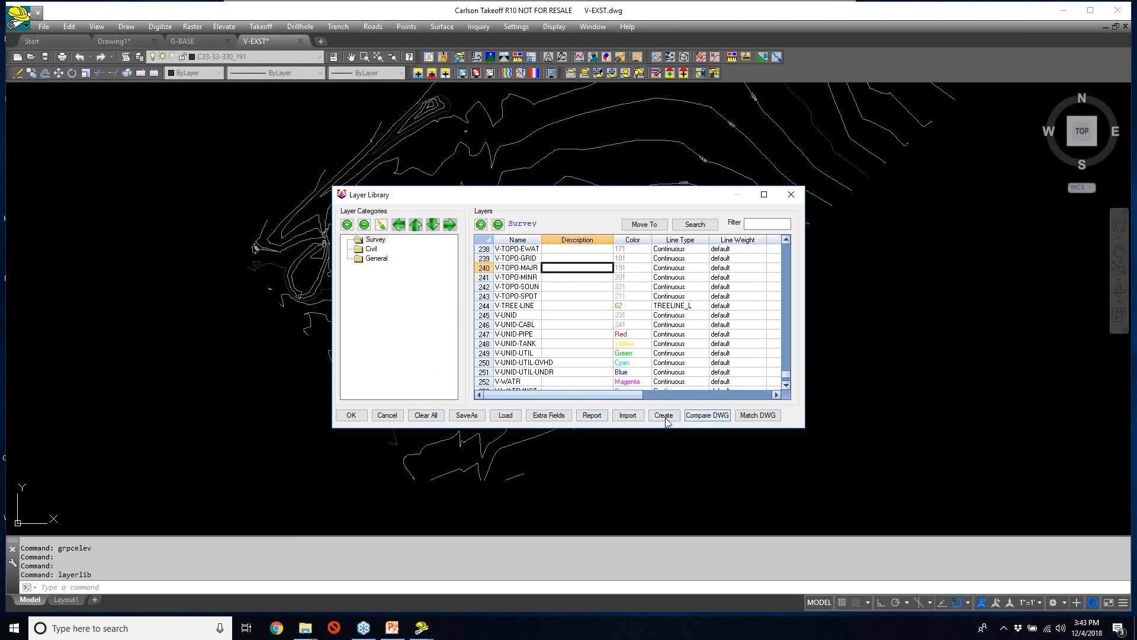
# - View the options for saving the layer standards file, and leave the Layer Library without saving
pyautogui.click(467, 416)
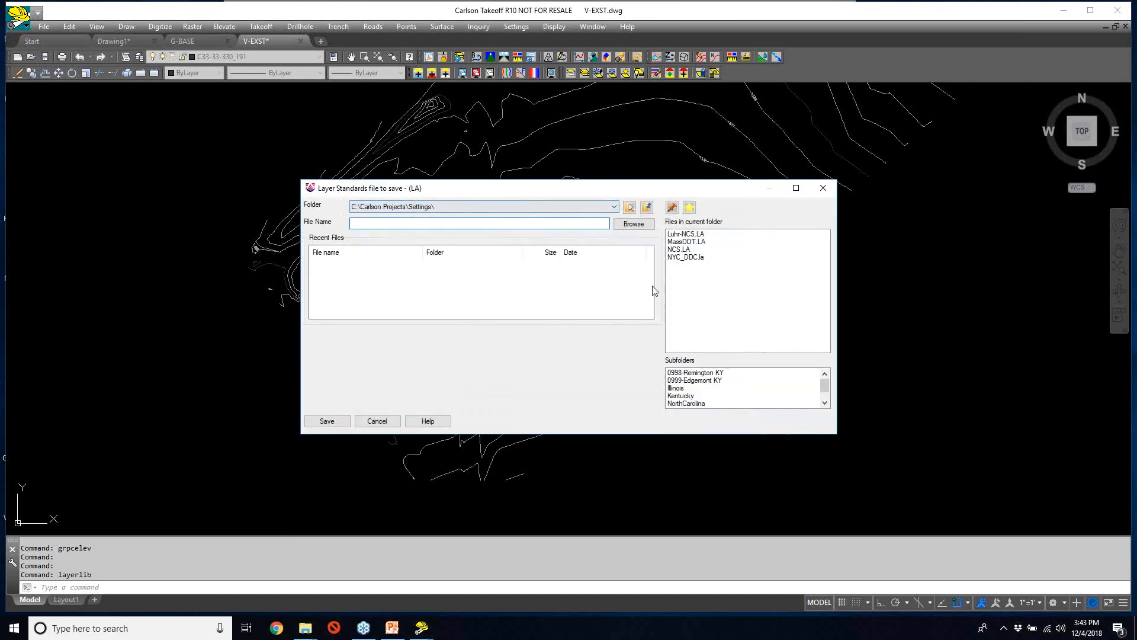
pyautogui.click(375, 422)
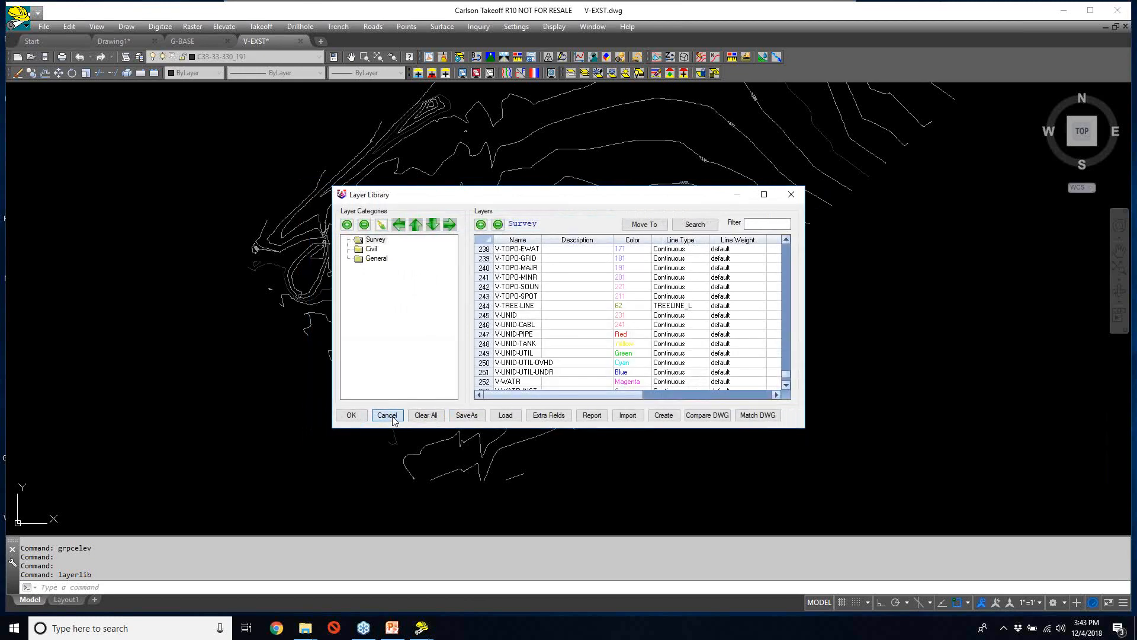
pyautogui.click(390, 415)
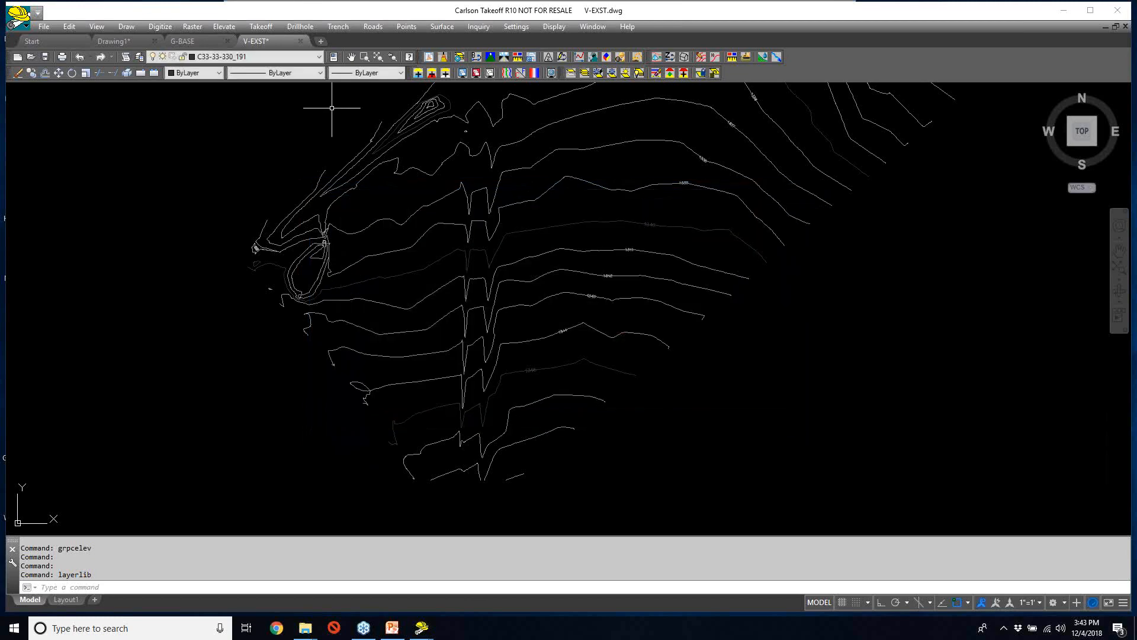
pyautogui.click(223, 27)
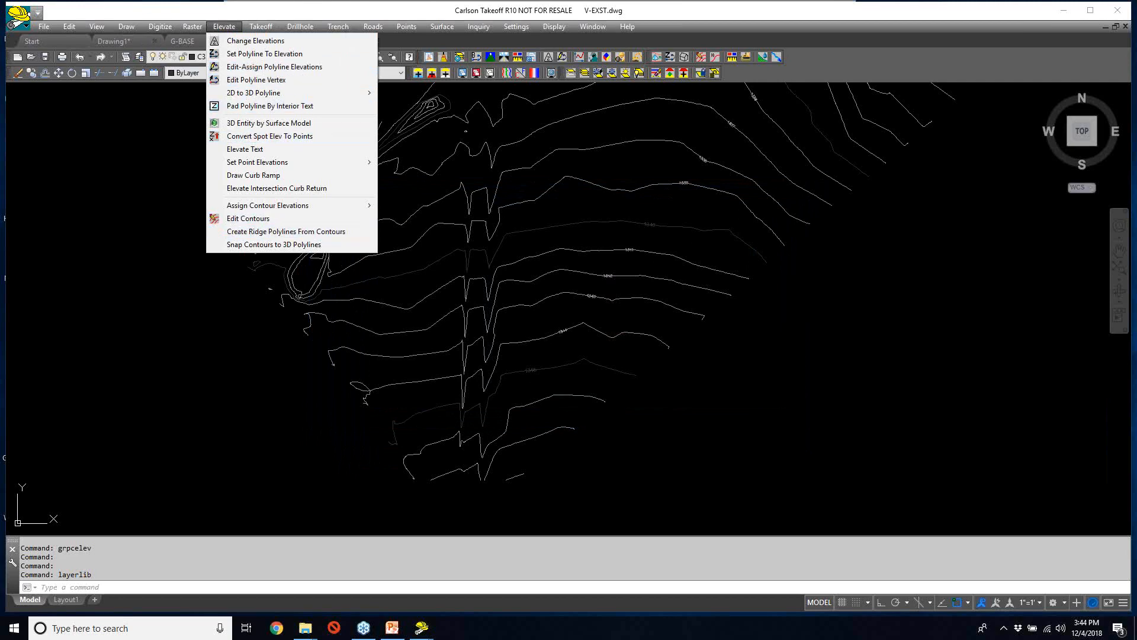
pyautogui.click(525, 368)
pyautogui.click(527, 370)
pyautogui.scroll(5, 527, 376)
pyautogui.scroll(-6, 530, 382)
pyautogui.press('Escape')
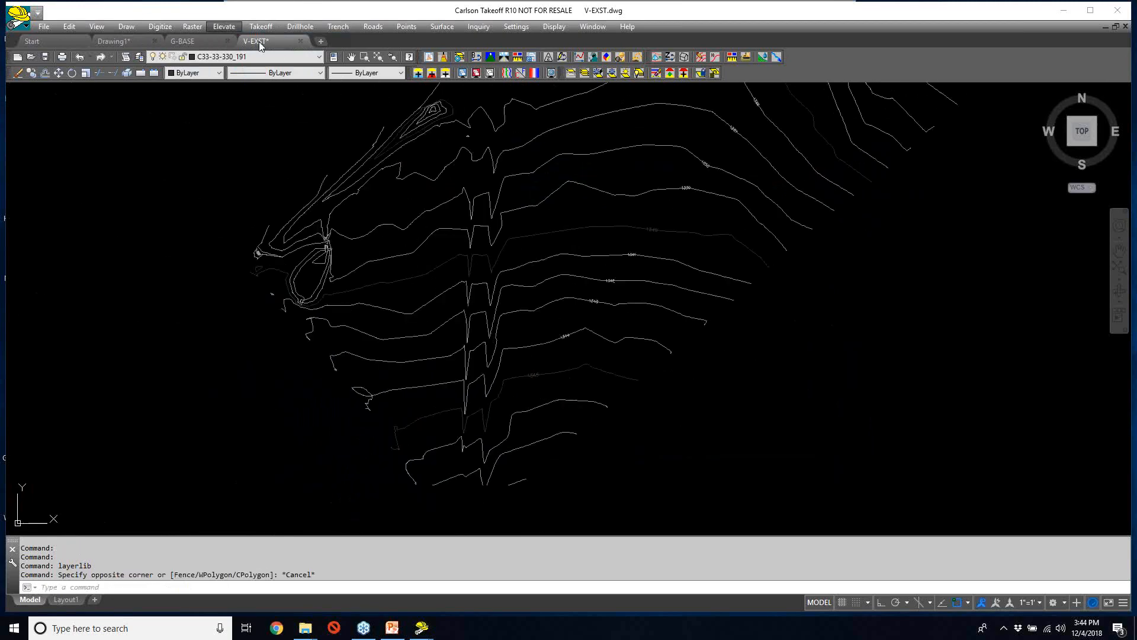
# - Assign elevations in series to the contours between the south end and the innermost closed northwest contour, starting at 1347 and decreasing
pyautogui.click(225, 27)
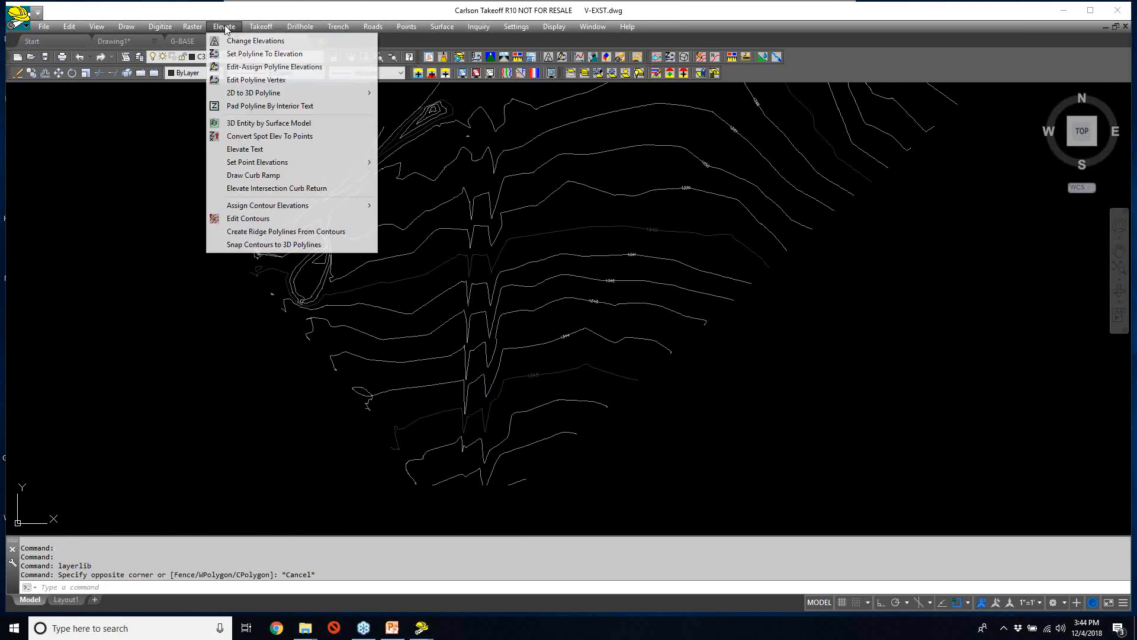
pyautogui.moveTo(308, 205)
pyautogui.click(417, 205)
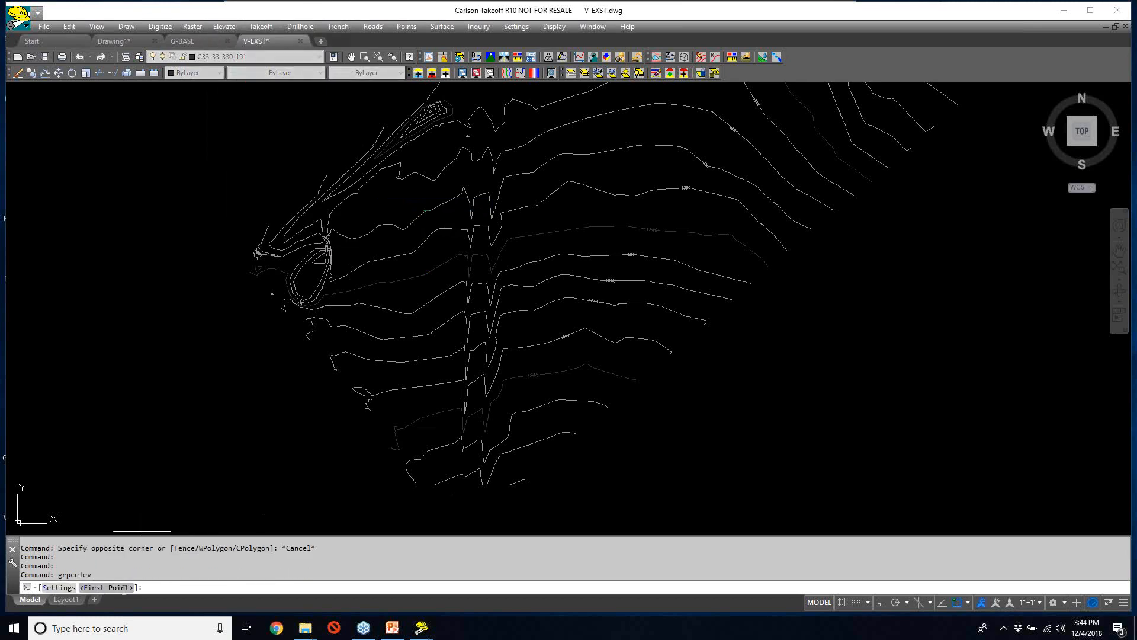
pyautogui.click(450, 495)
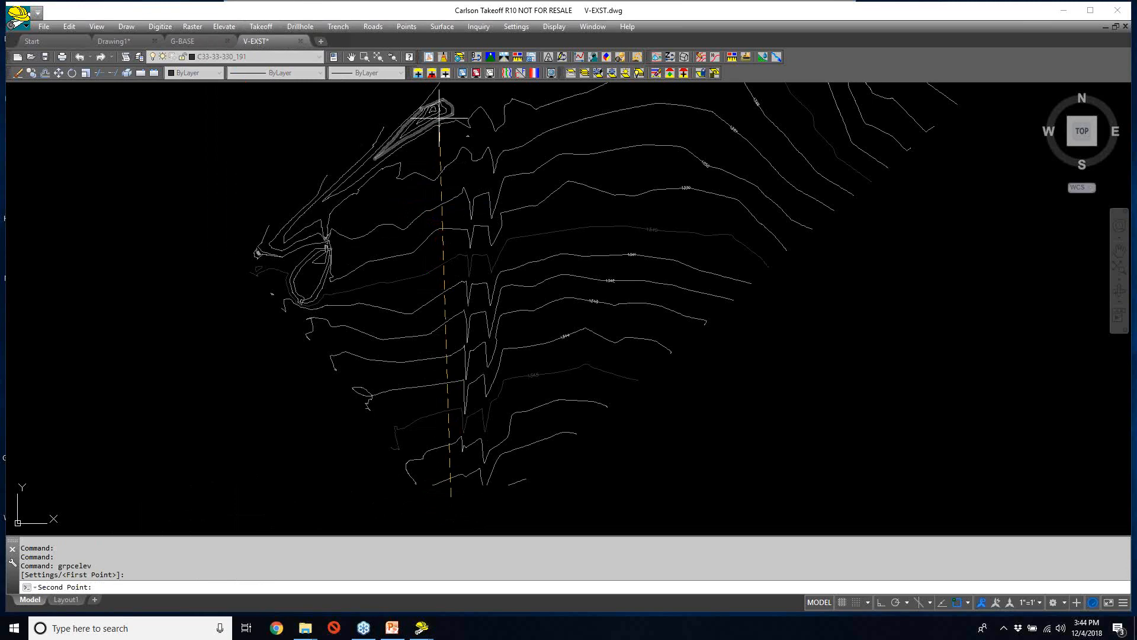
pyautogui.scroll(8, 438, 121)
pyautogui.moveTo(420, 168); pyautogui.dragTo(431, 332, button='middle')
pyautogui.click(406, 228)
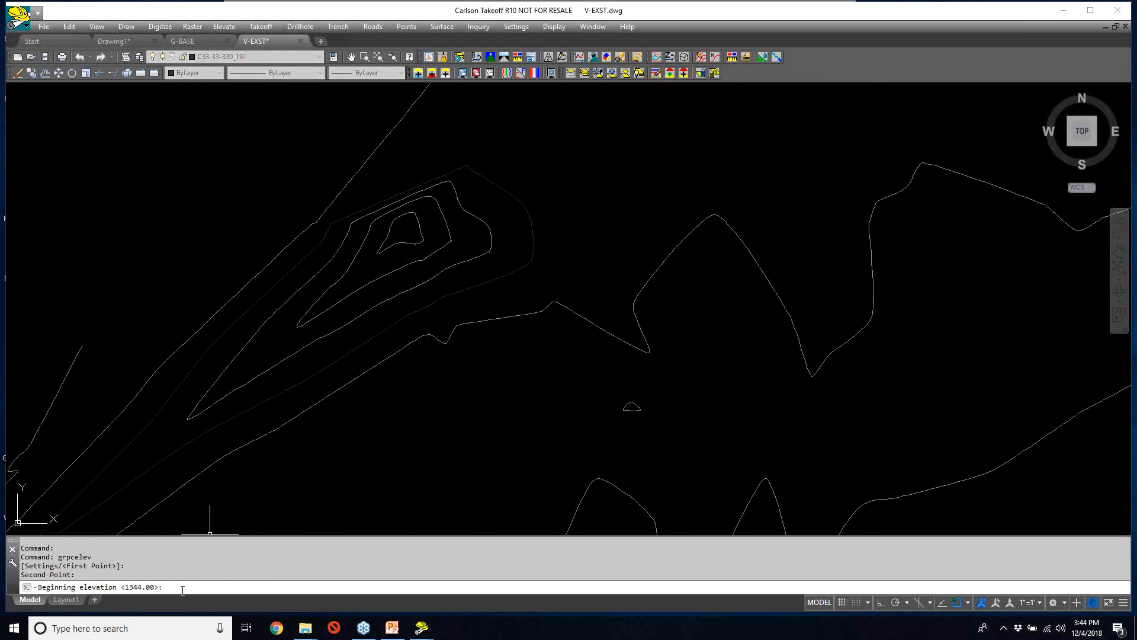
pyautogui.write('1347')
pyautogui.press('Return')
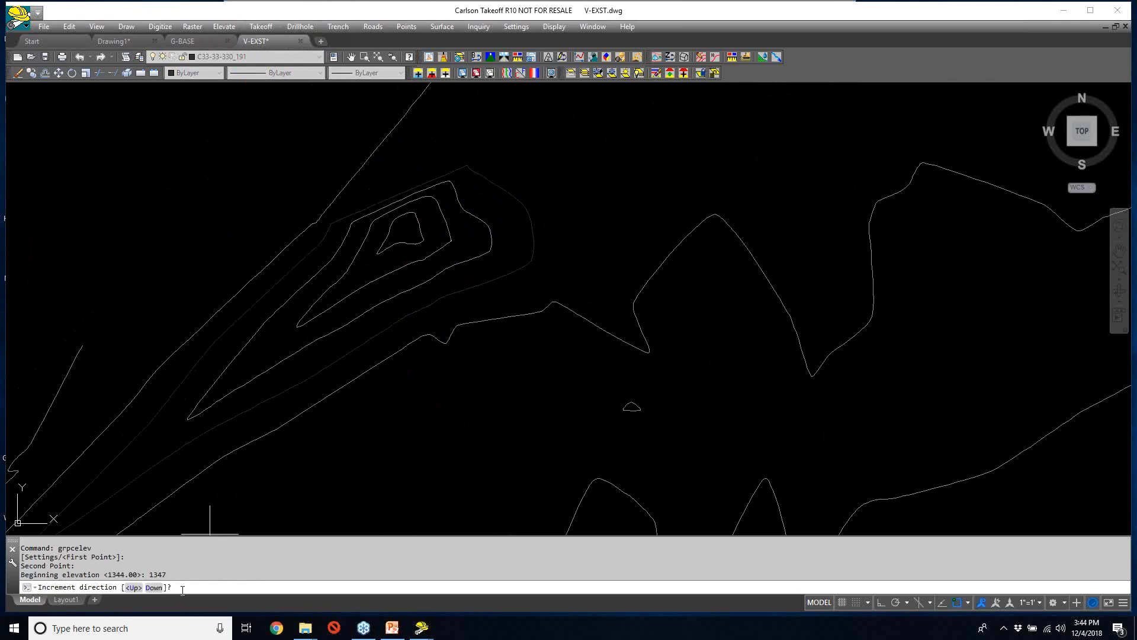
pyautogui.write('d')
pyautogui.press('Return')
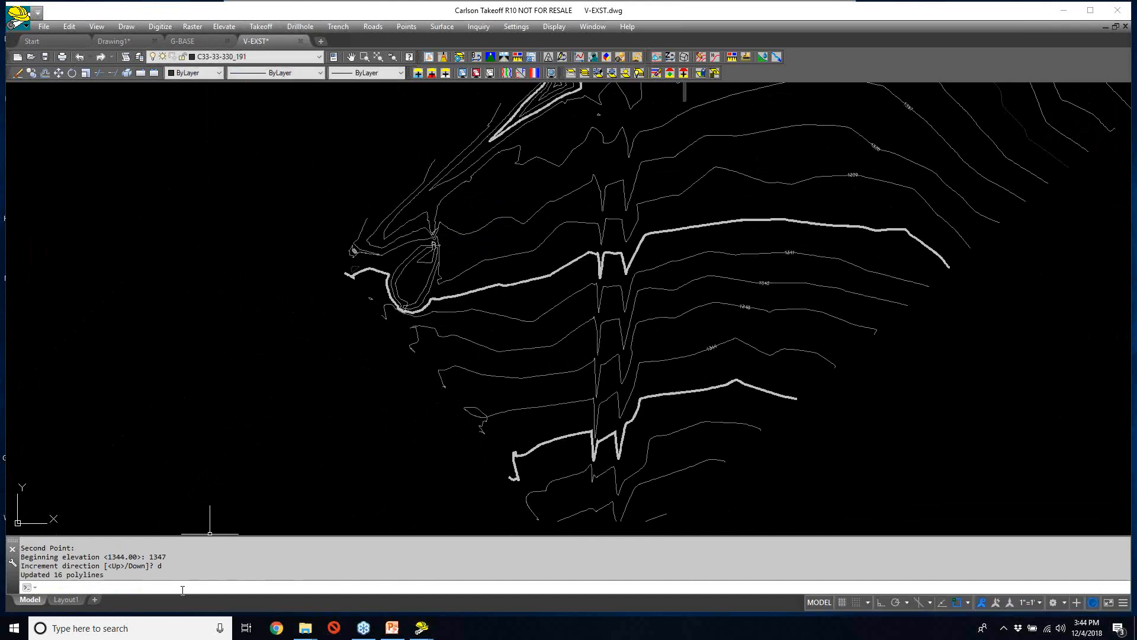
pyautogui.press('Return')
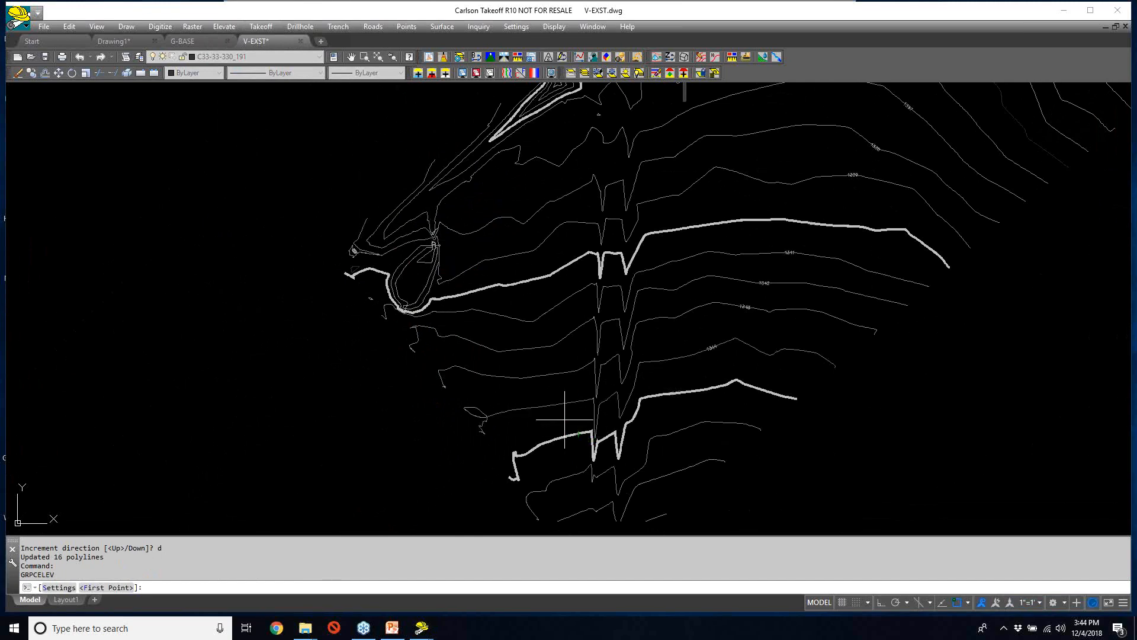
pyautogui.press('Escape')
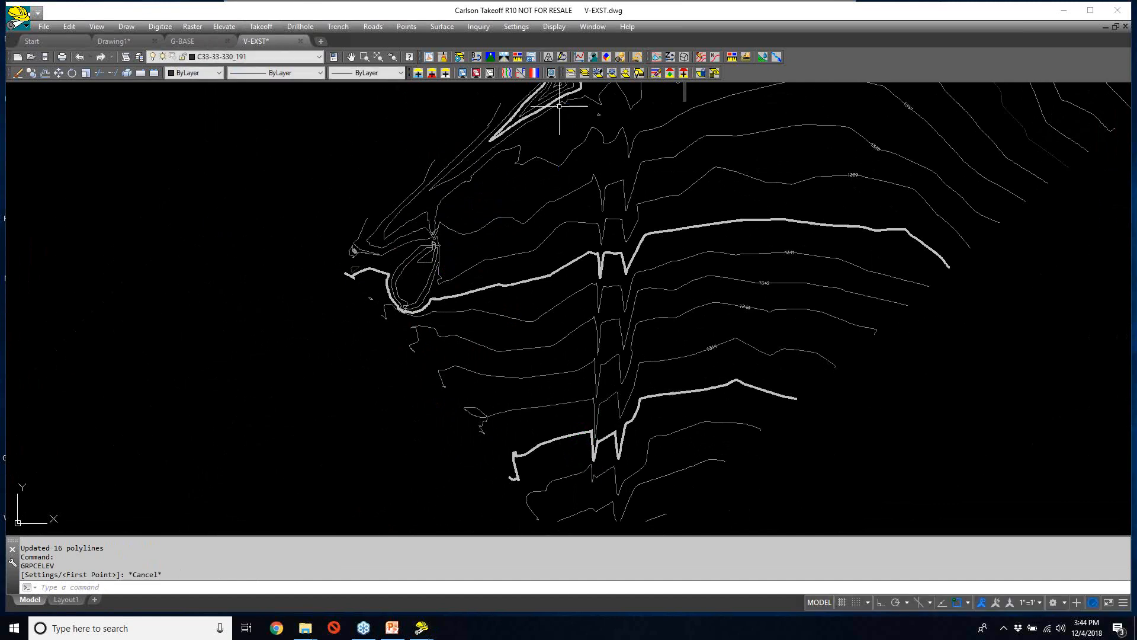
# - Turn on the Drawing Inspector to check the layers and elevations of the contours
pyautogui.click(484, 26)
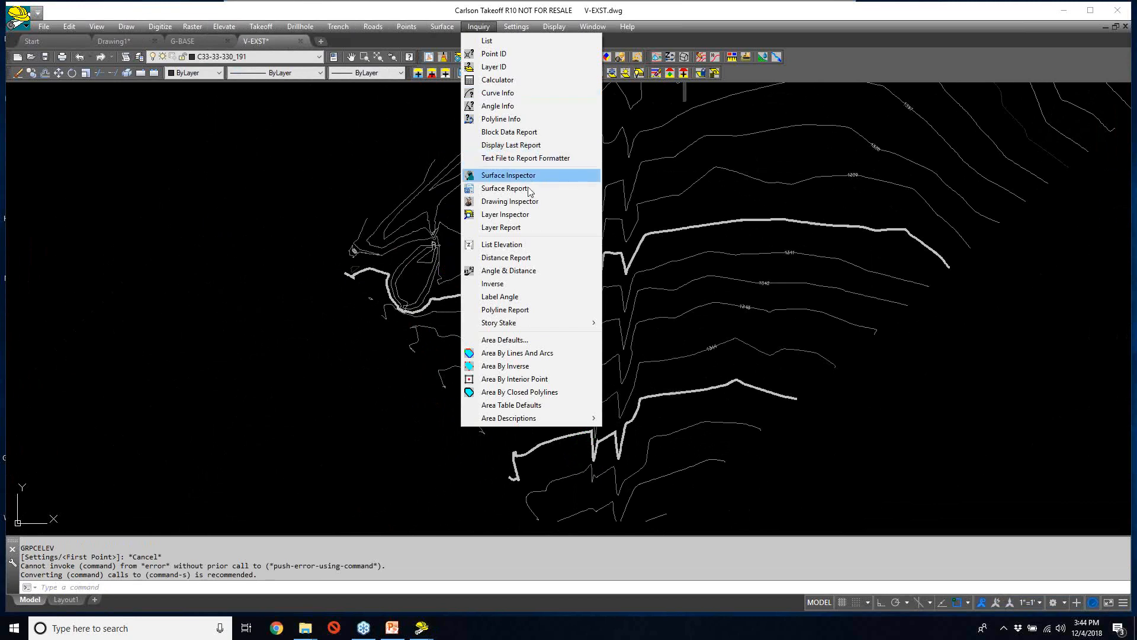
pyautogui.click(516, 201)
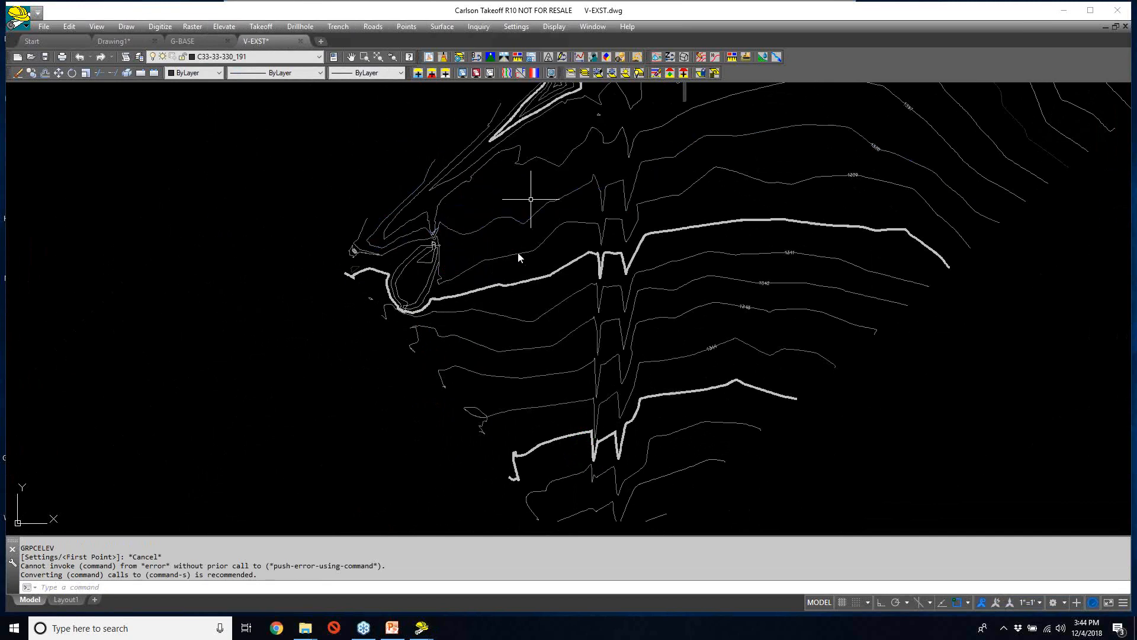
pyautogui.moveTo(529, 280)
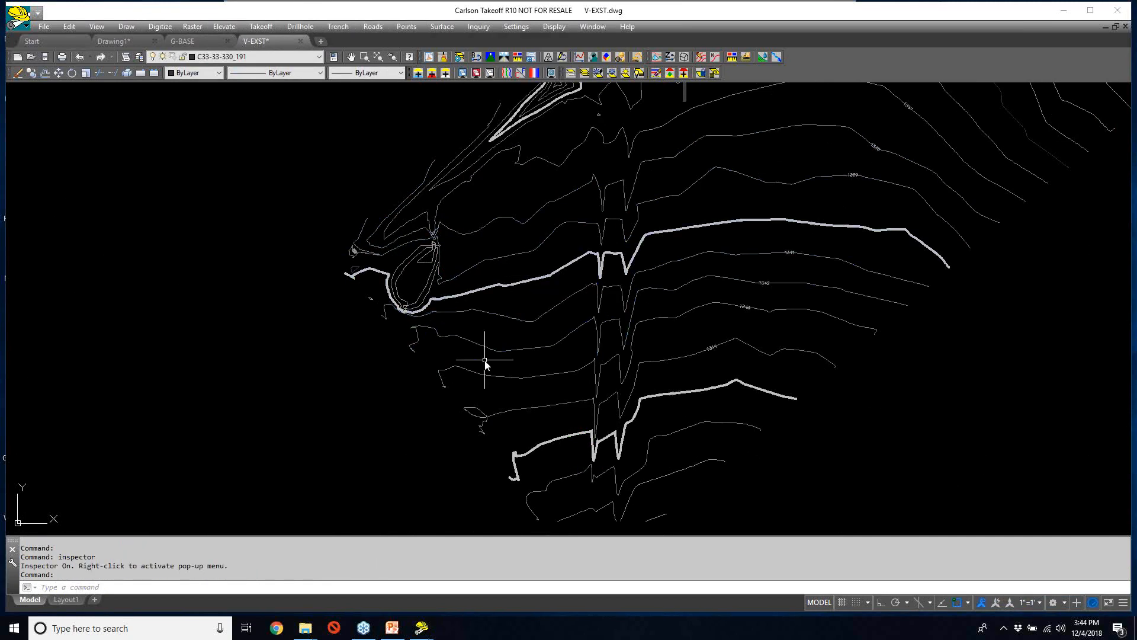
# - Set the series assignment's minor layer to V-TOPO-MINR, major layer to V-TOPO-MAJR, and major width to 0
pyautogui.write('GRPCELEV')
pyautogui.press('Return')
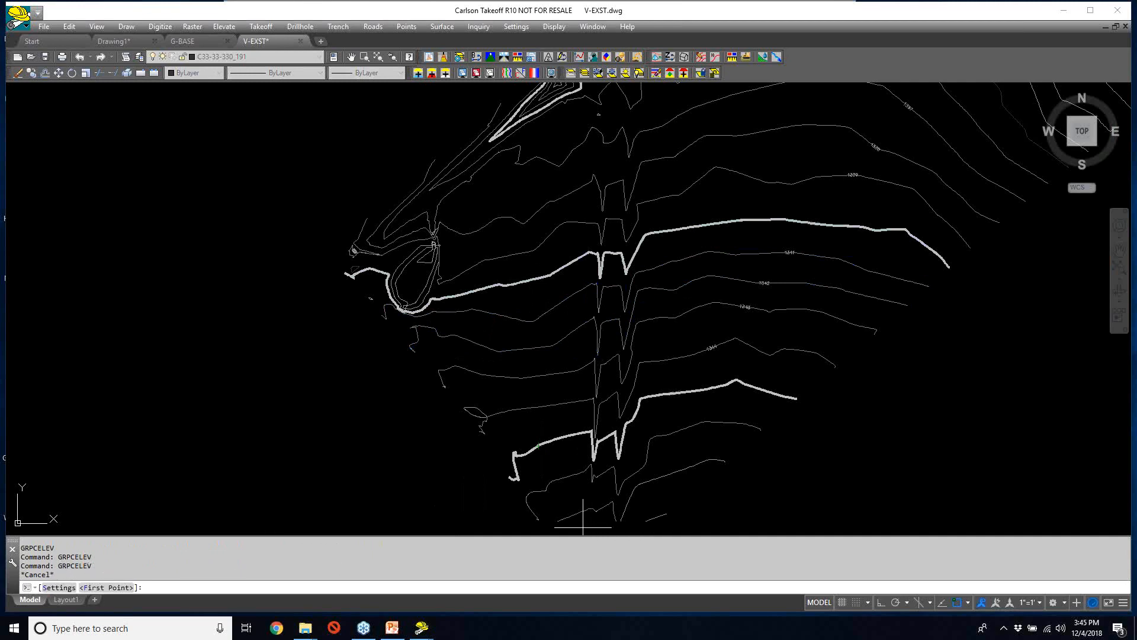
pyautogui.press('Return')
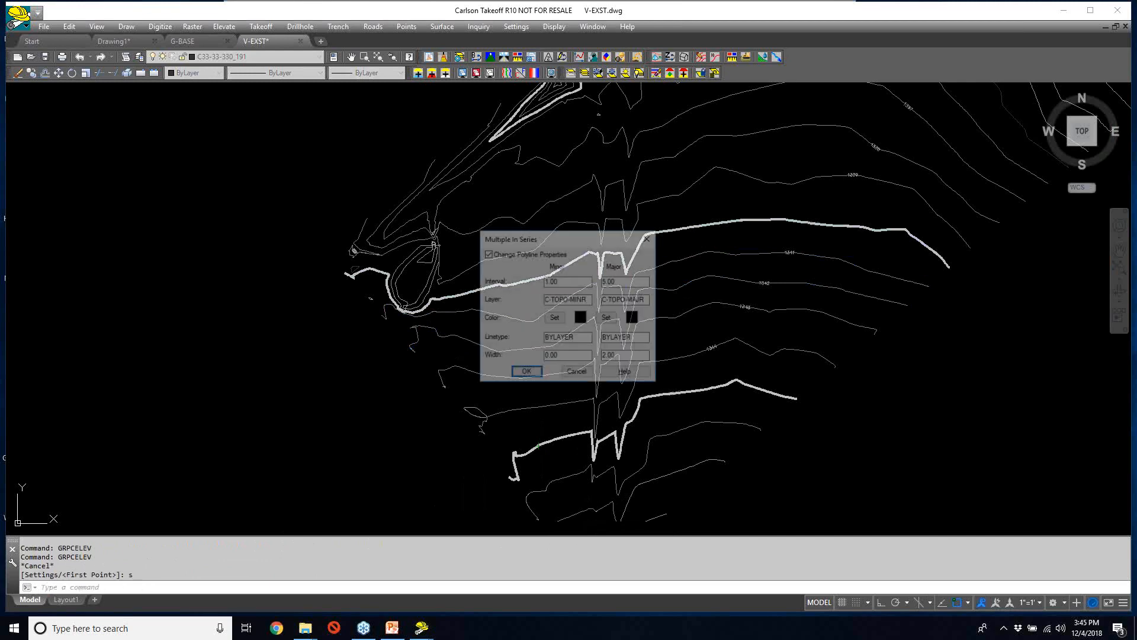
pyautogui.moveTo(550, 299); pyautogui.dragTo(508, 301)
pyautogui.write('S')
pyautogui.press('BackSpace')
pyautogui.write('V')
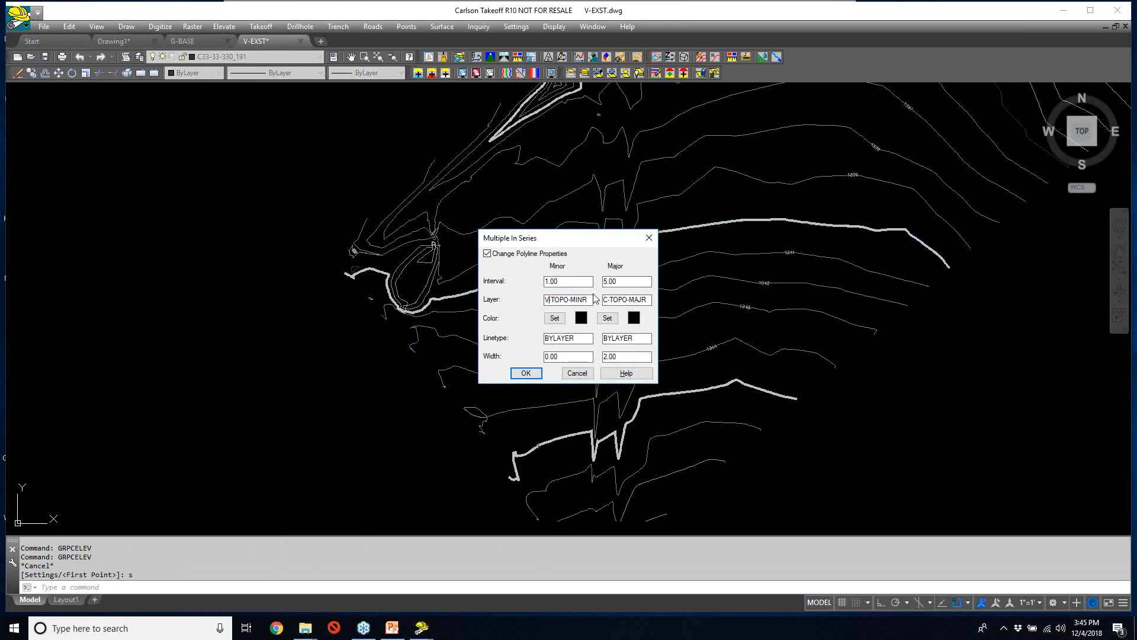
pyautogui.moveTo(605, 300); pyautogui.dragTo(602, 300)
pyautogui.write('V')
pyautogui.moveTo(618, 356); pyautogui.dragTo(522, 357)
pyautogui.write('0')
pyautogui.click(520, 374)
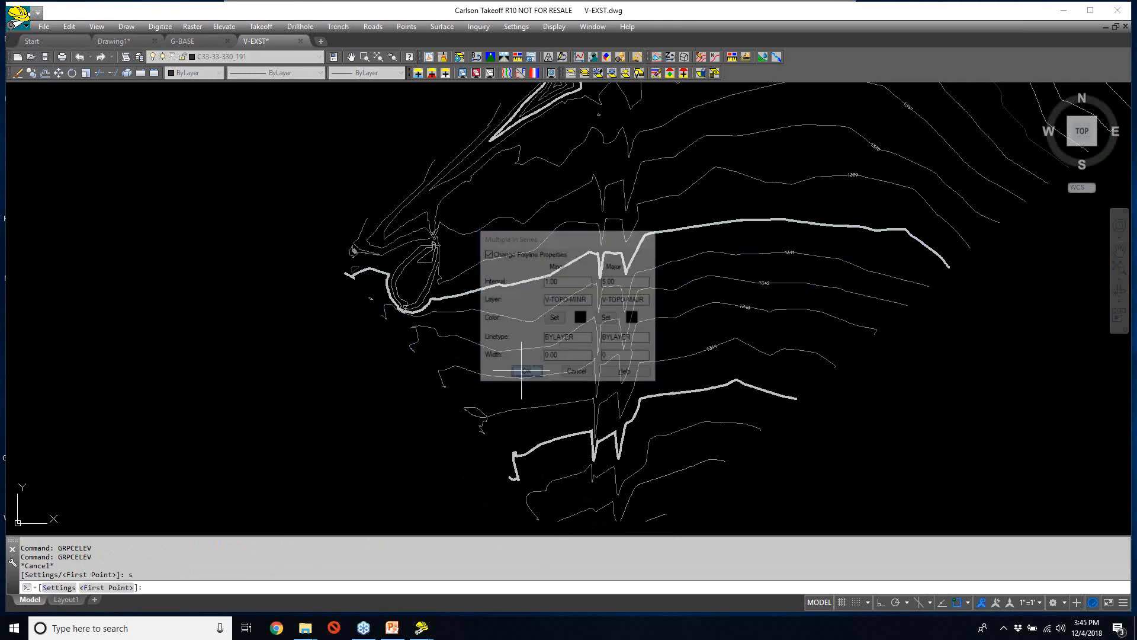
# - Reassign the series from the south end to the innermost closed northwest contour, starting at 1347 and going down
pyautogui.click(581, 525)
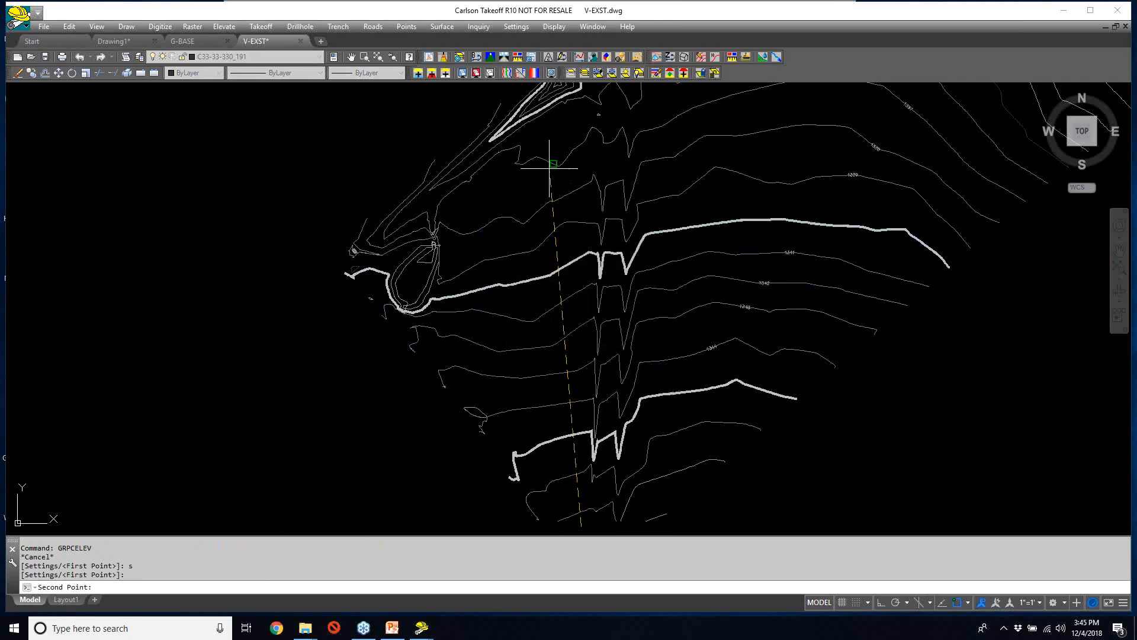
pyautogui.moveTo(550, 160)
pyautogui.mouseDown(button='middle')
pyautogui.moveTo(546, 248)
pyautogui.moveTo(564, 283)
pyautogui.moveTo(556, 459)
pyautogui.mouseUp(button='middle')
pyautogui.scroll(10, 565, 282)
pyautogui.click(506, 177)
pyautogui.write('1347')
pyautogui.press('Return')
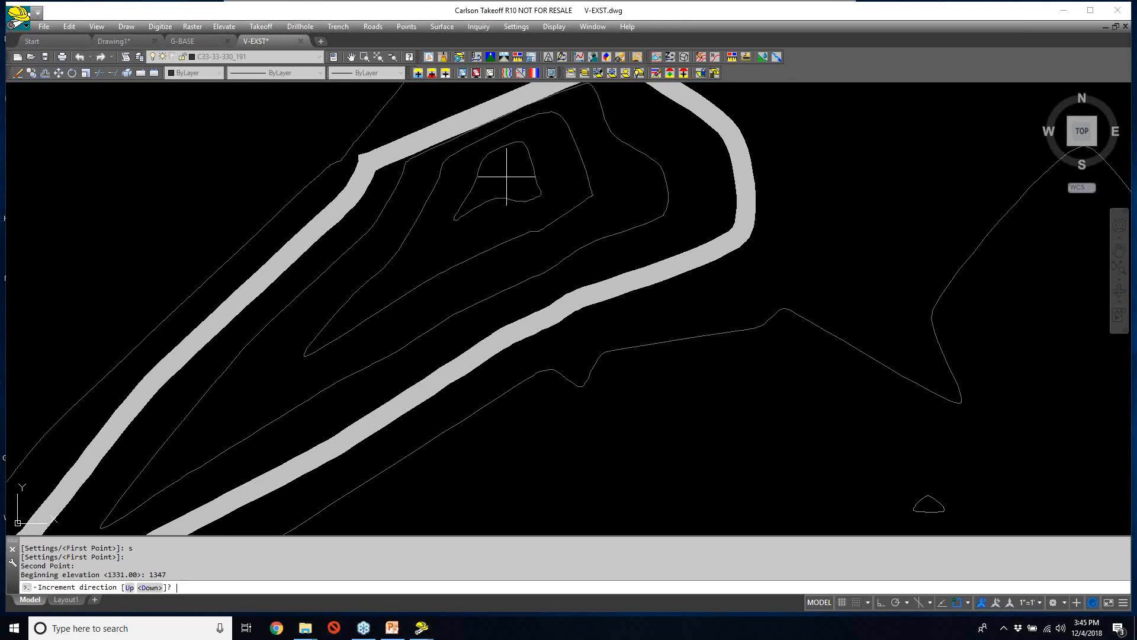
pyautogui.write('d')
pyautogui.press('Return')
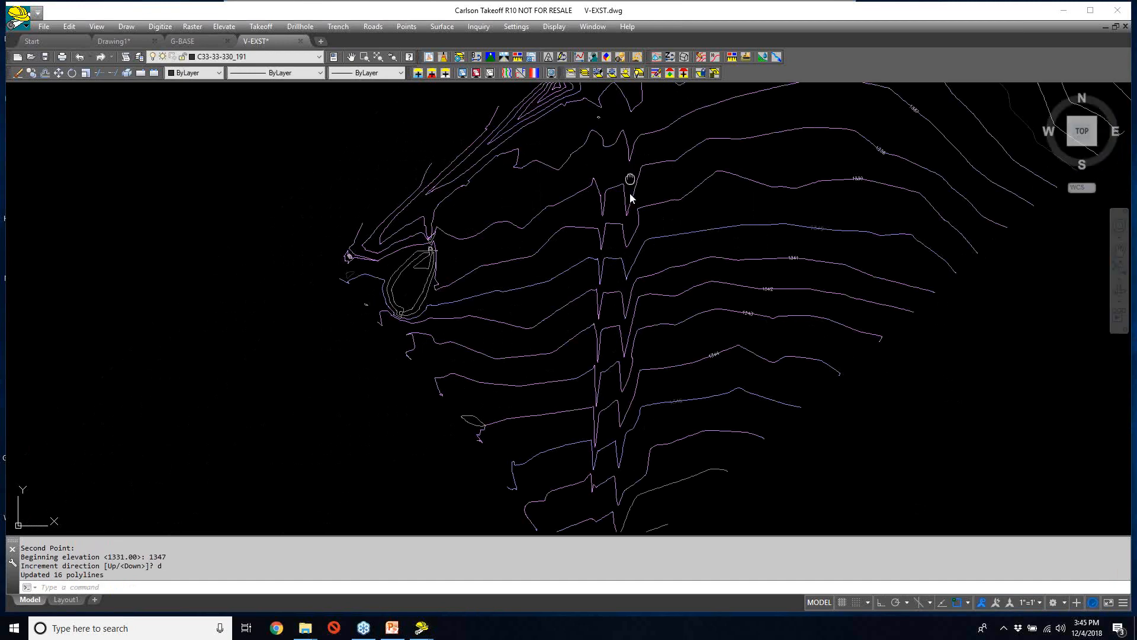
# - Examine the updated contours and the labels farther north to find where the unassigned series begins
pyautogui.moveTo(630, 180); pyautogui.dragTo(630, 191, button='middle')
pyautogui.scroll(3, 513, 371)
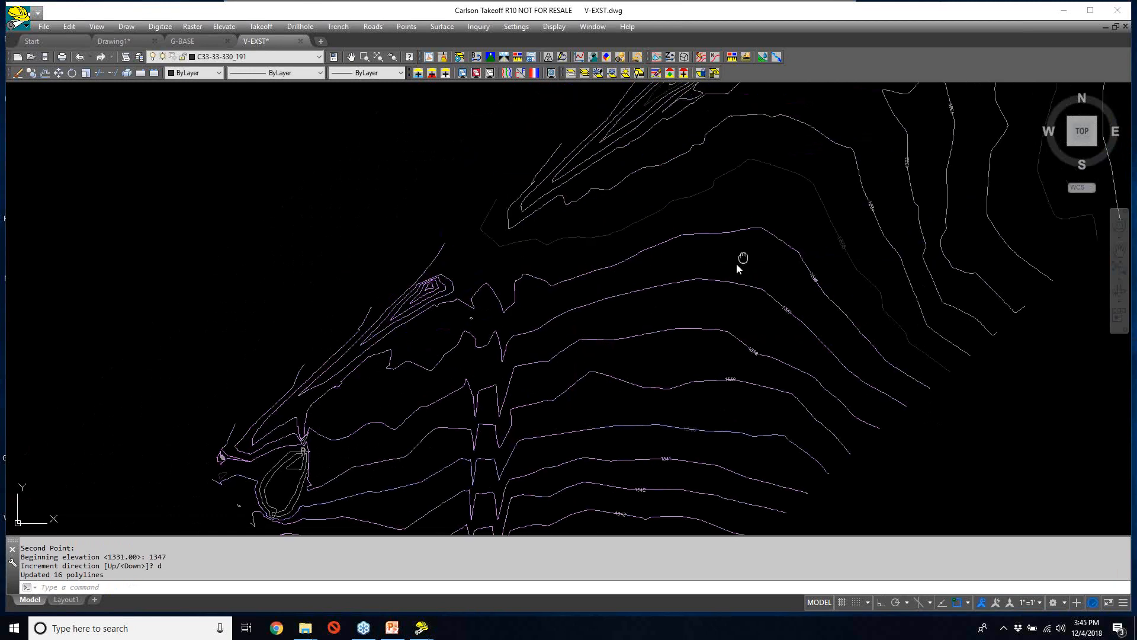
pyautogui.moveTo(716, 281)
pyautogui.mouseDown(button='middle')
pyautogui.moveTo(574, 399)
pyautogui.moveTo(584, 403)
pyautogui.mouseUp(button='middle')
pyautogui.scroll(5, 647, 390)
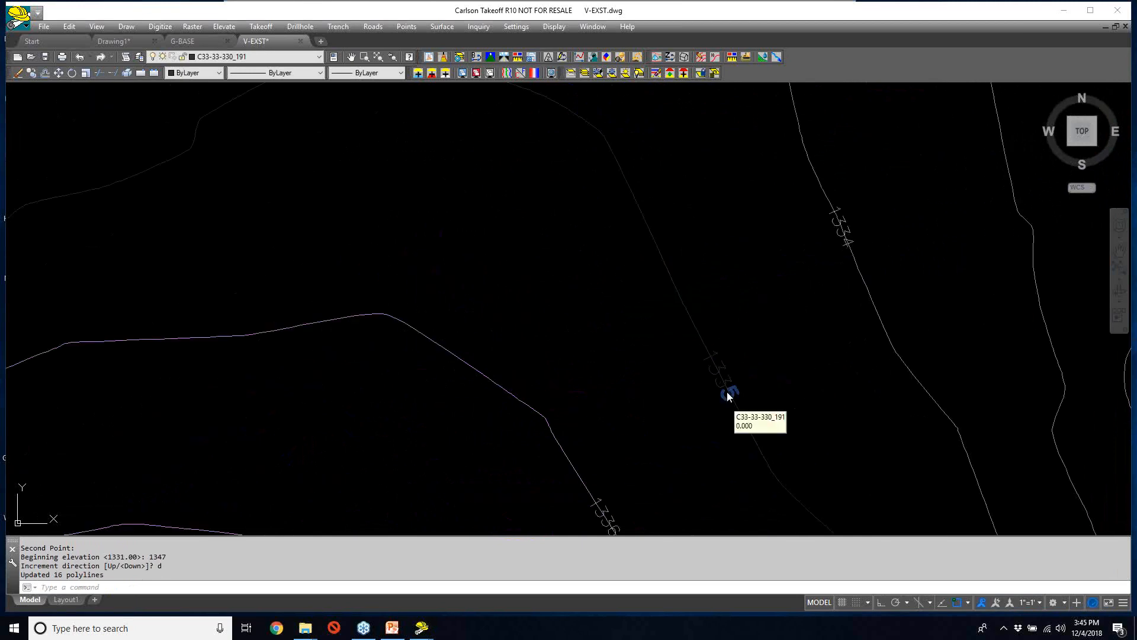
pyautogui.moveTo(665, 421); pyautogui.dragTo(591, 381, button='middle')
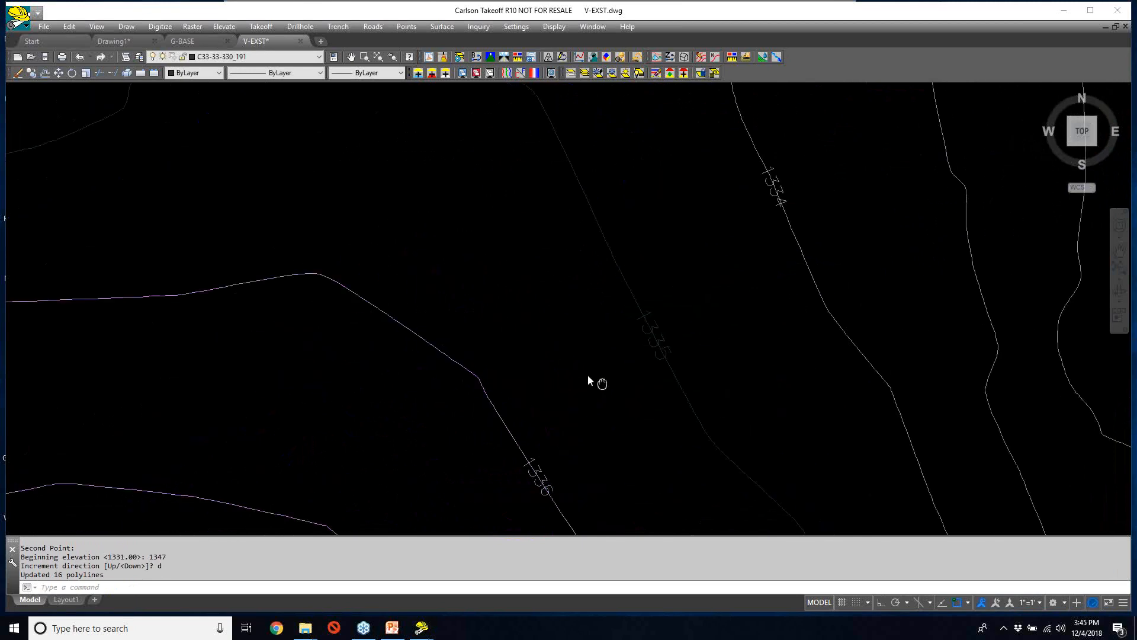
pyautogui.scroll(-2, 587, 376)
pyautogui.scroll(-3, 532, 350)
pyautogui.scroll(-2, 468, 315)
pyautogui.scroll(-2, 461, 334)
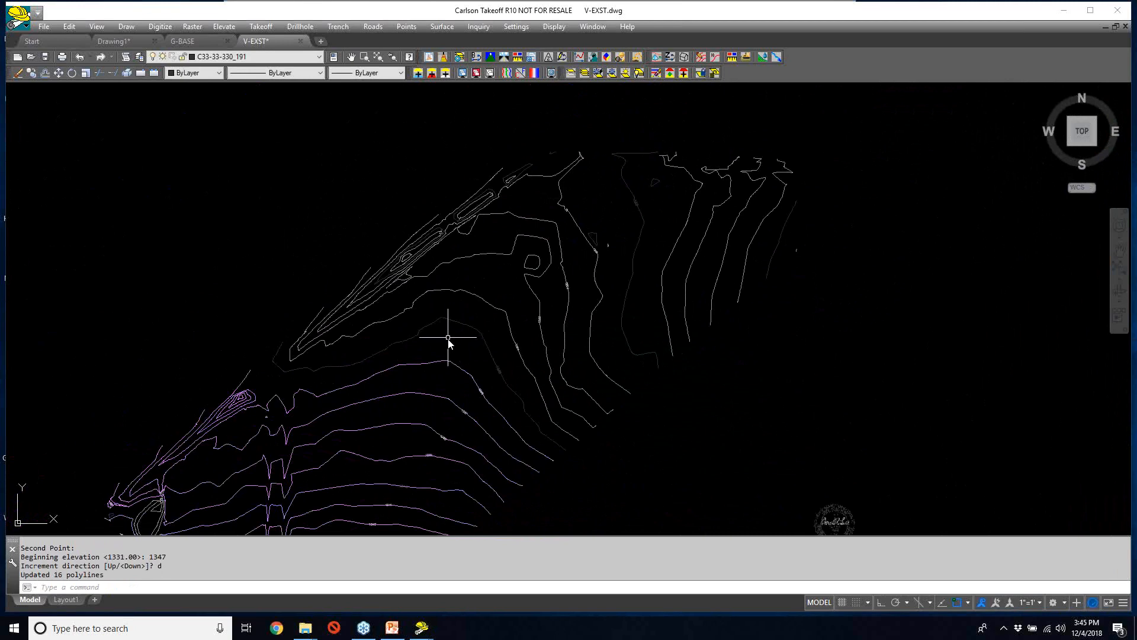
# - Assign elevations in series along a line from the 1335 contour to beyond the easternmost contour, starting at 1335 and going down
pyautogui.scroll(1, 462, 353)
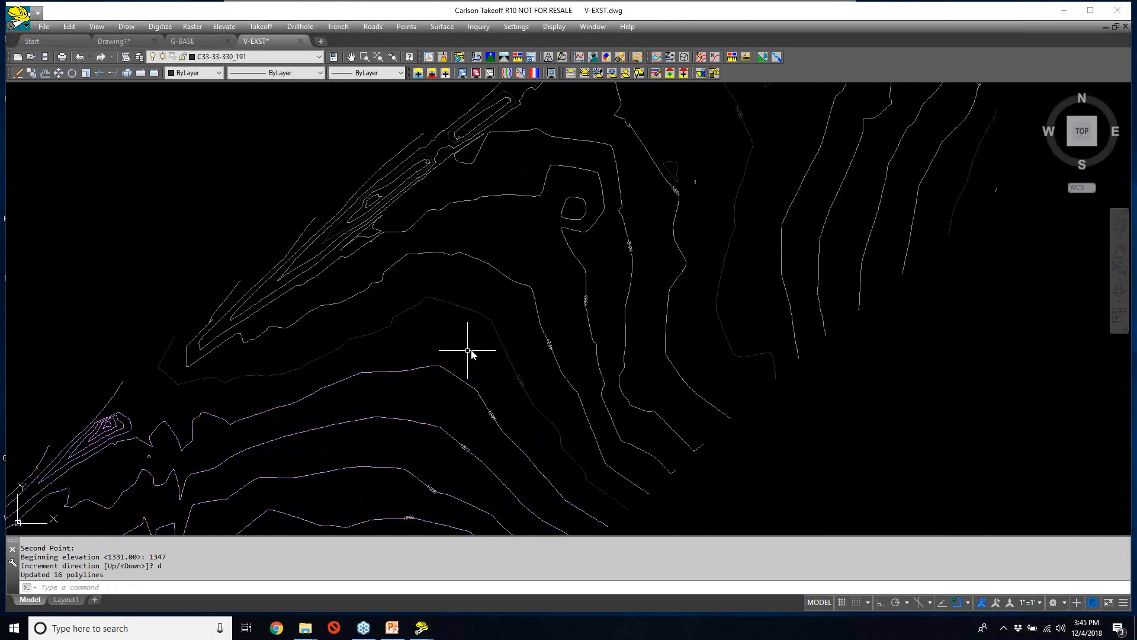
pyautogui.scroll(2, 467, 347)
pyautogui.moveTo(454, 345); pyautogui.dragTo(426, 351, button='middle')
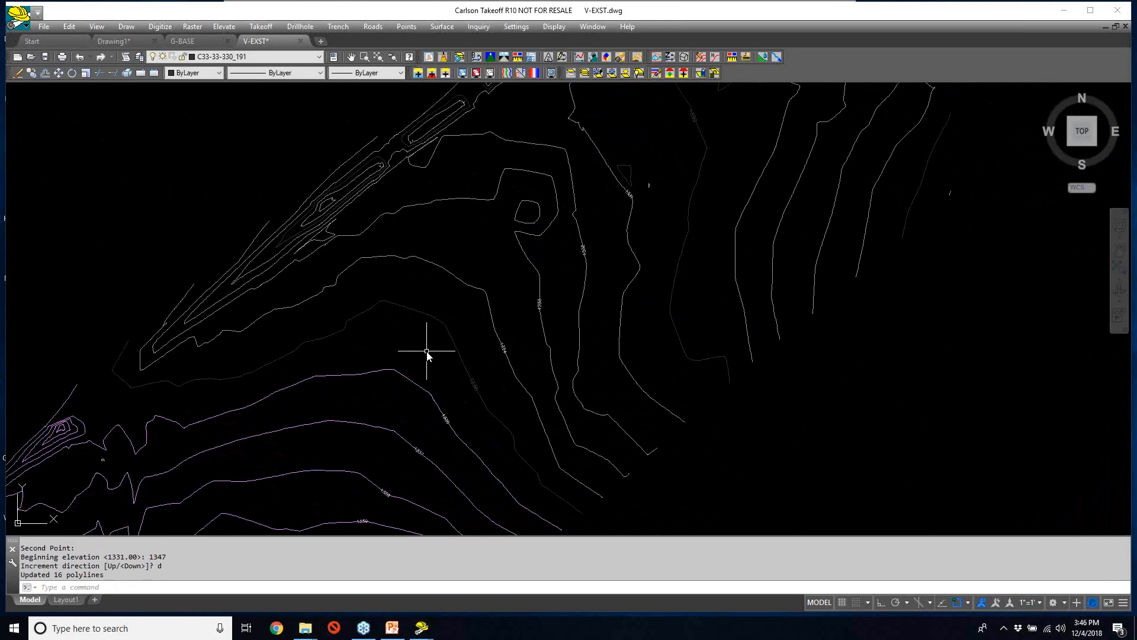
pyautogui.write('GRPCELEV')
pyautogui.press('Return')
pyautogui.click(418, 351)
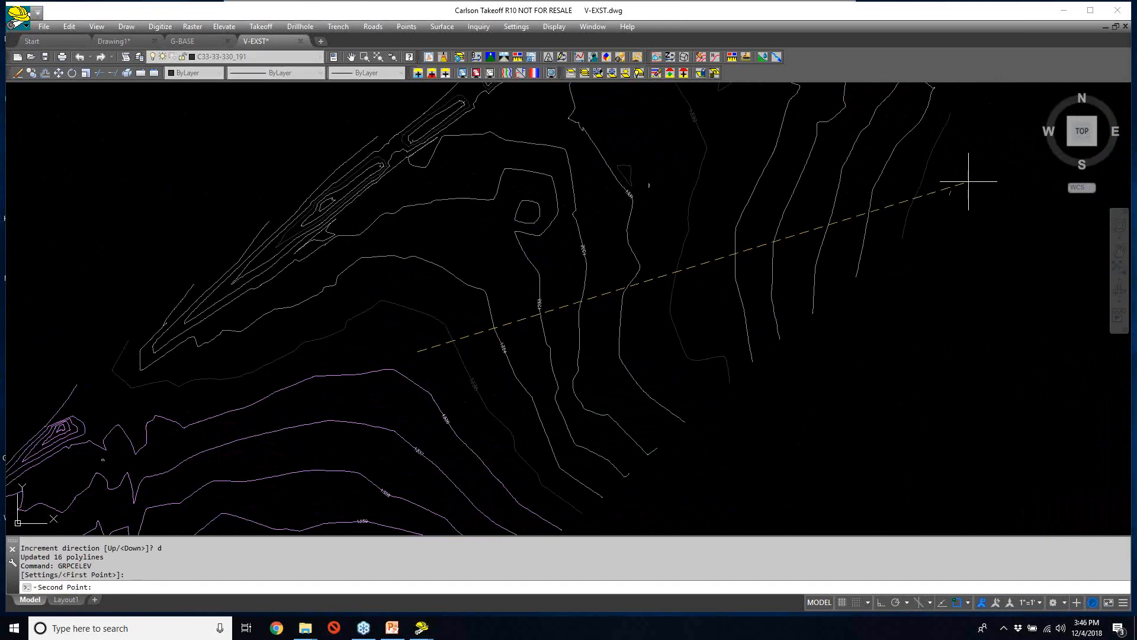
pyautogui.click(1030, 170)
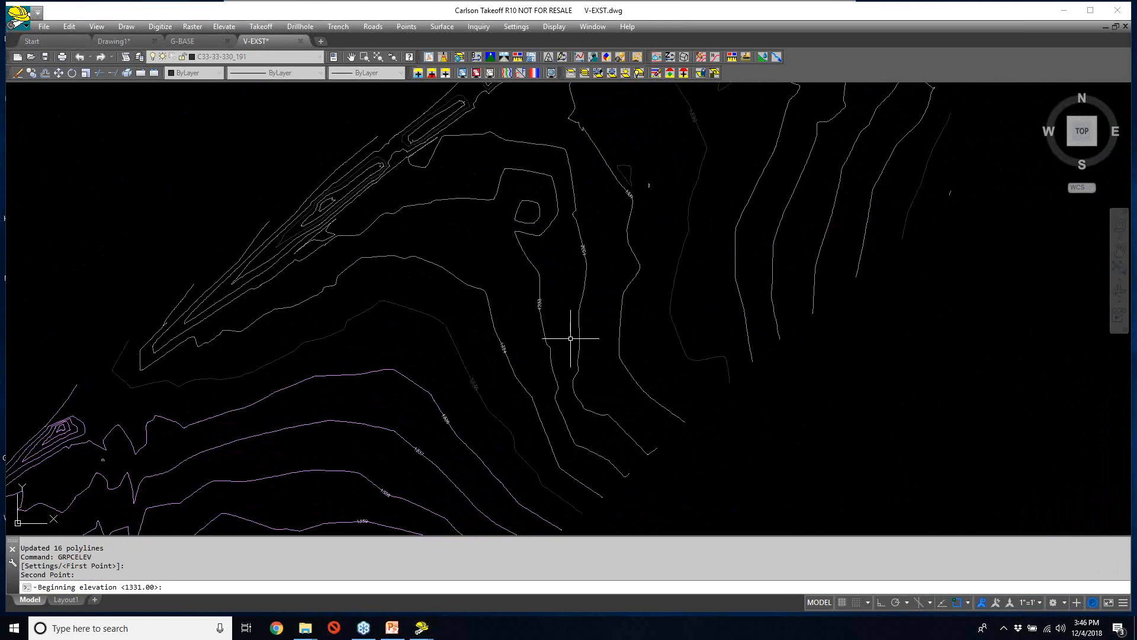
pyautogui.write('1335')
pyautogui.press('Return')
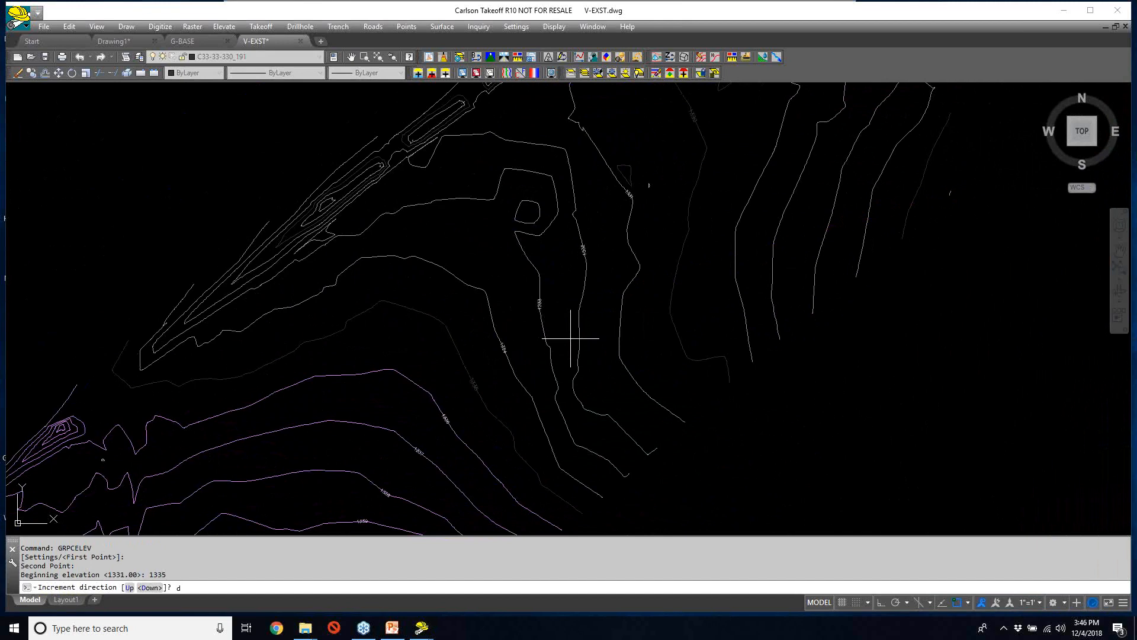
pyautogui.write('d')
pyautogui.press('Return')
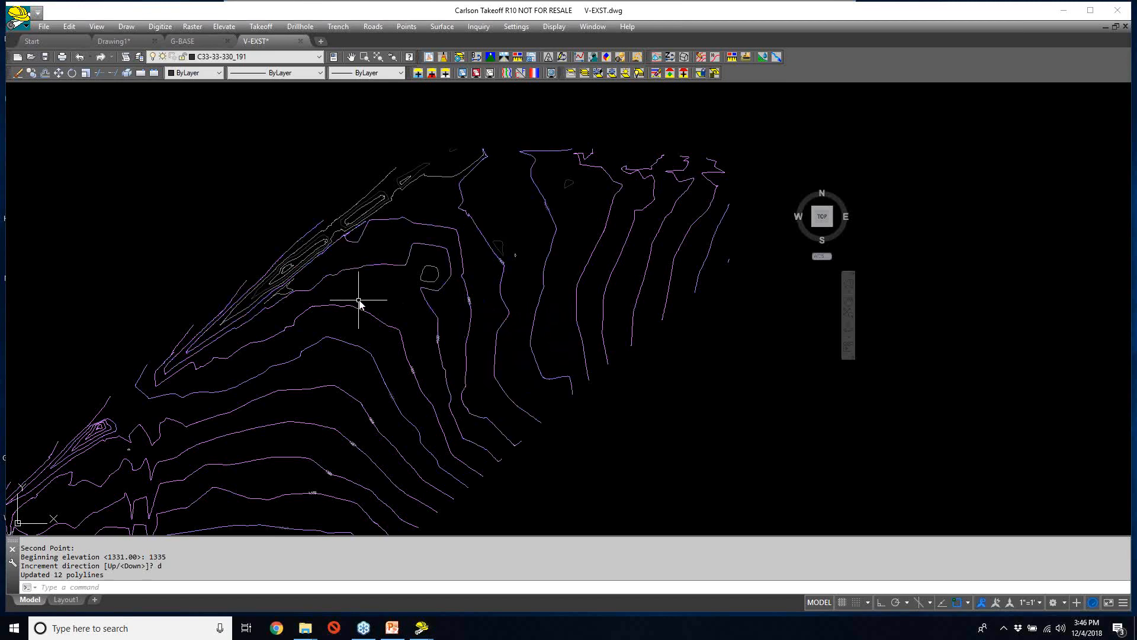
# - Inspect the narrow nested contours in the northwest and assign them elevations in series, starting at 1332 and going down to the innermost loop
pyautogui.moveTo(399, 300)
pyautogui.mouseDown(button='middle')
pyautogui.moveTo(445, 302)
pyautogui.moveTo(475, 287)
pyautogui.mouseUp(button='middle')
pyautogui.scroll(3, 415, 259)
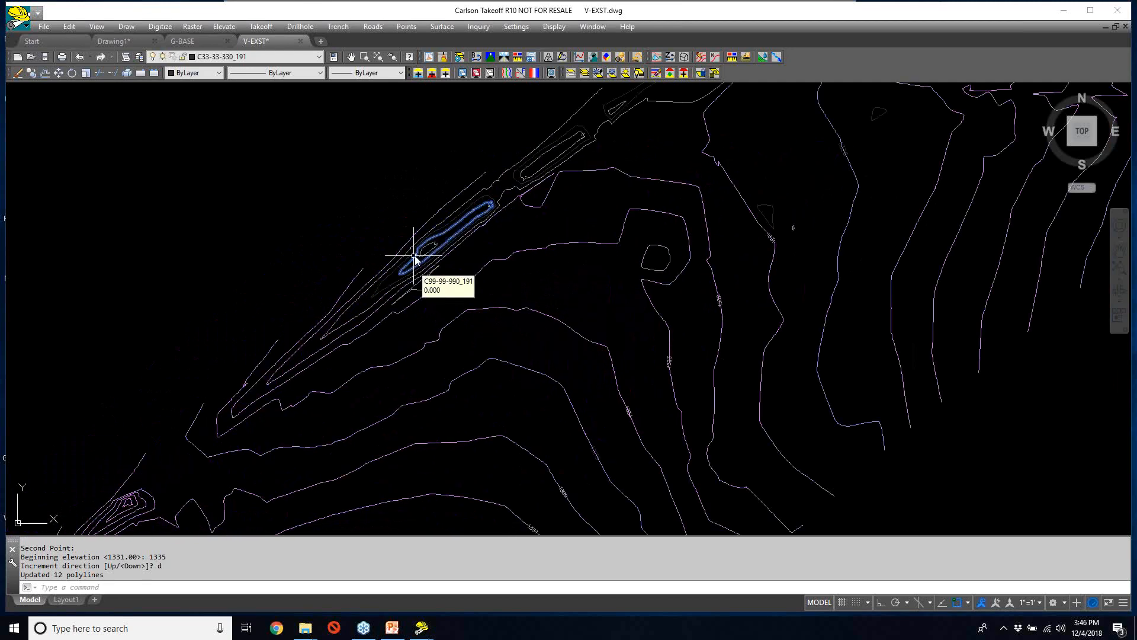
pyautogui.scroll(4, 414, 259)
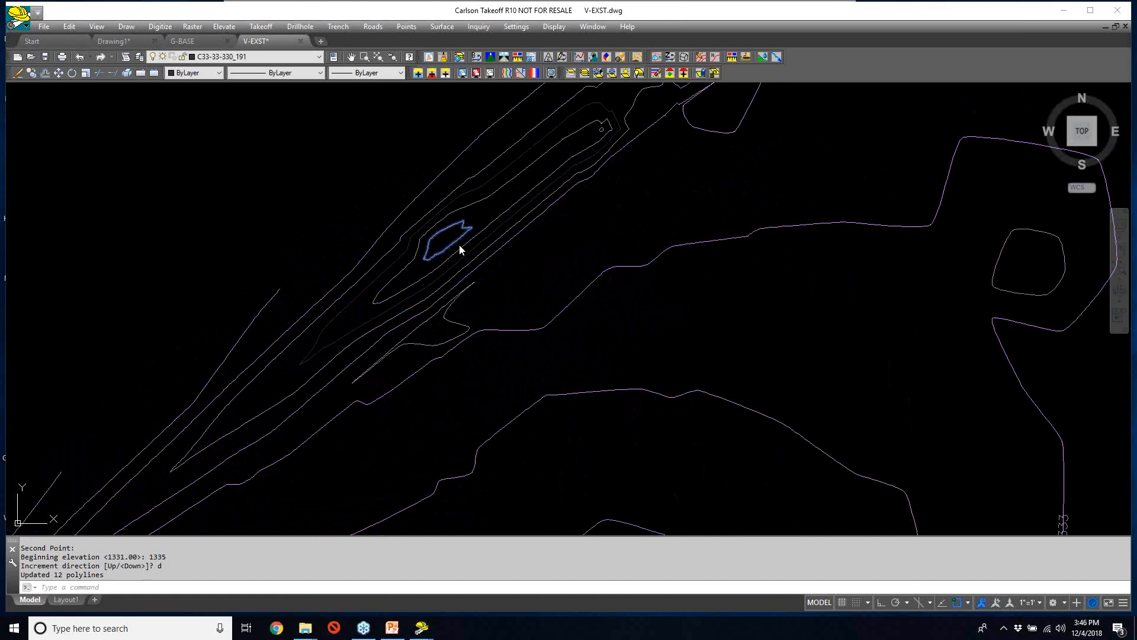
pyautogui.moveTo(496, 294)
pyautogui.mouseDown(button='middle')
pyautogui.moveTo(486, 322)
pyautogui.moveTo(511, 309)
pyautogui.moveTo(456, 381)
pyautogui.mouseUp(button='middle')
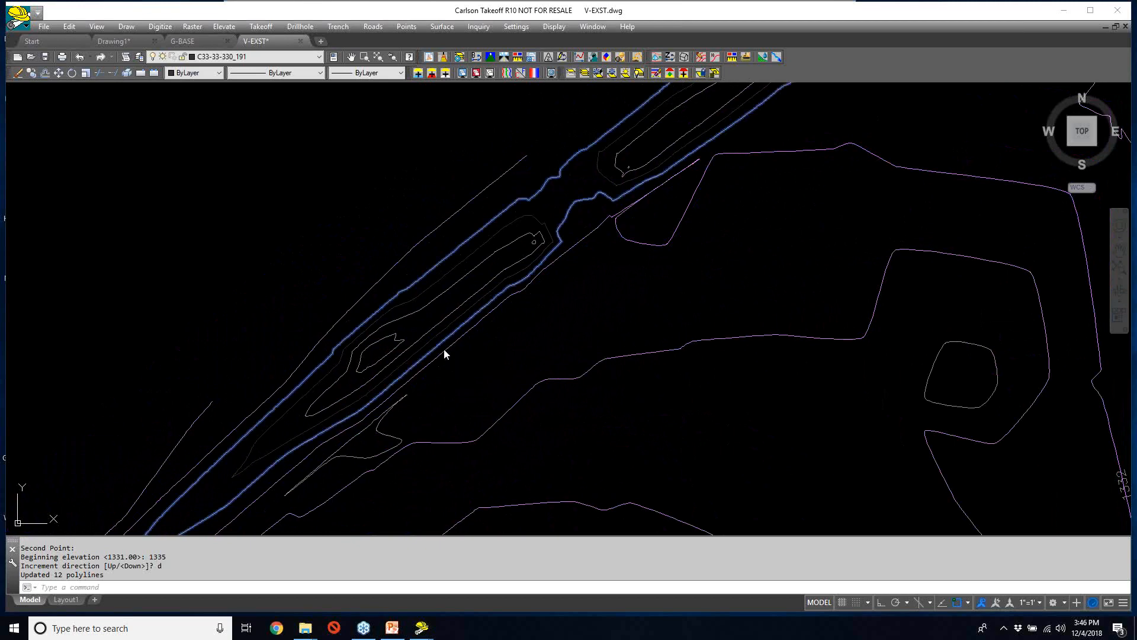
pyautogui.write('GRPCELEV')
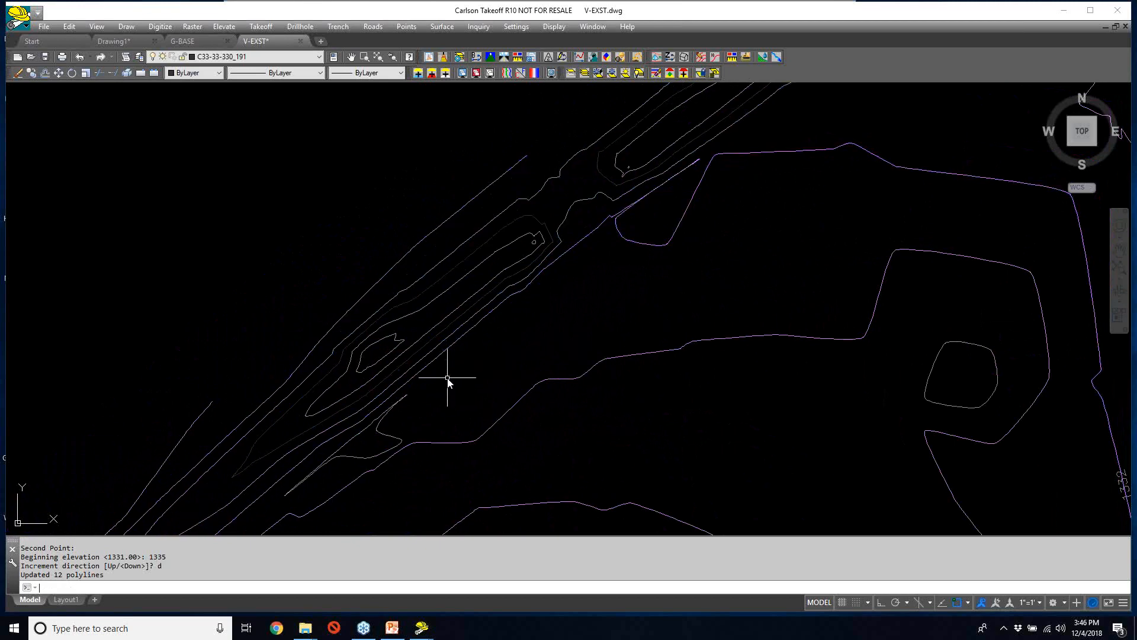
pyautogui.press('Return')
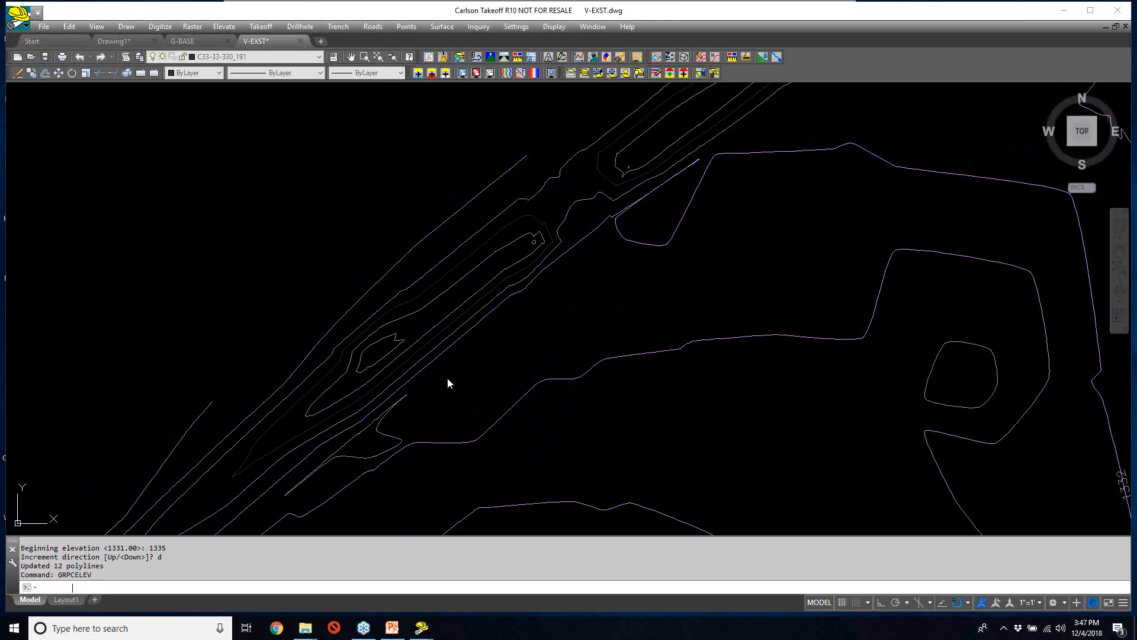
pyautogui.click(380, 350)
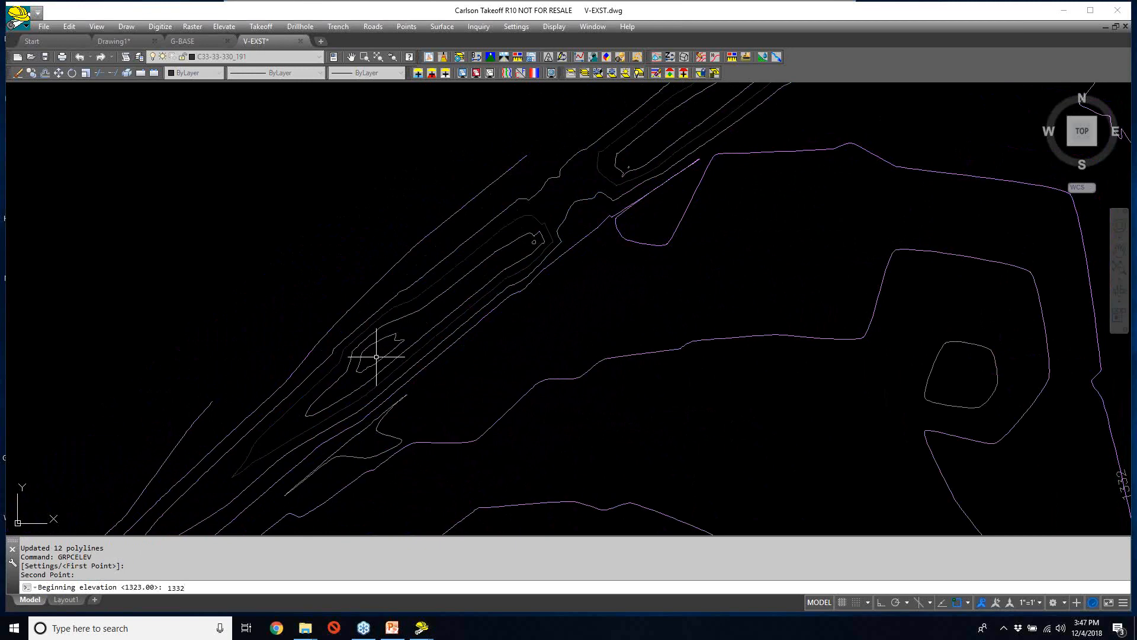
pyautogui.press('Return')
pyautogui.press('Return')
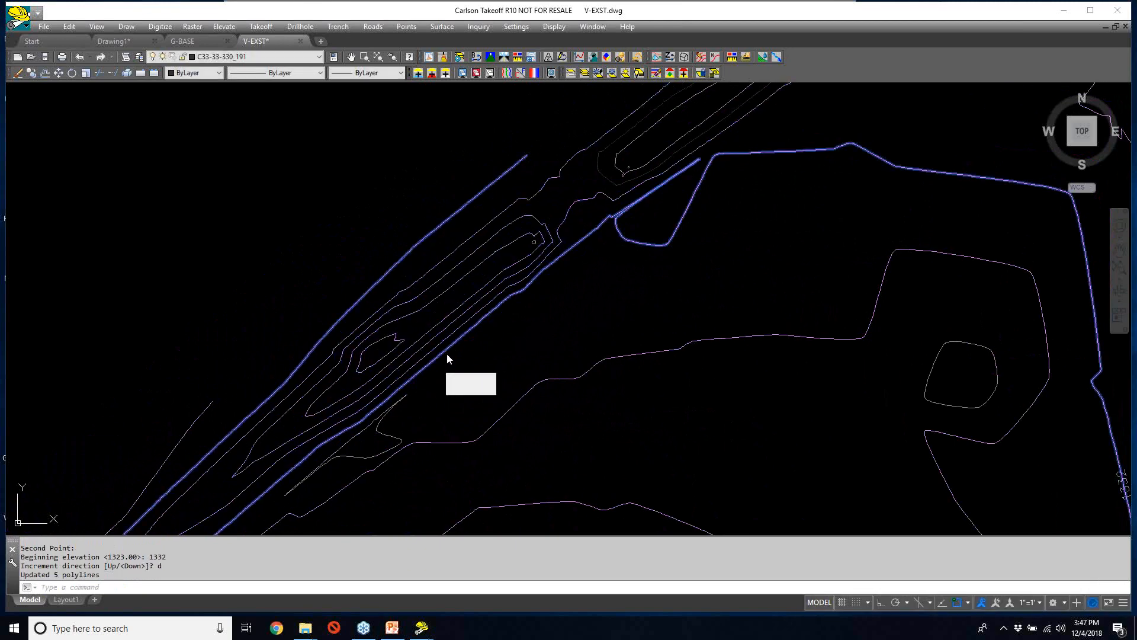
# - Assign elevation 1334 with down as the increment direction to the small closed contour inside the bend of the 1333 contour
pyautogui.scroll(-5, 406, 389)
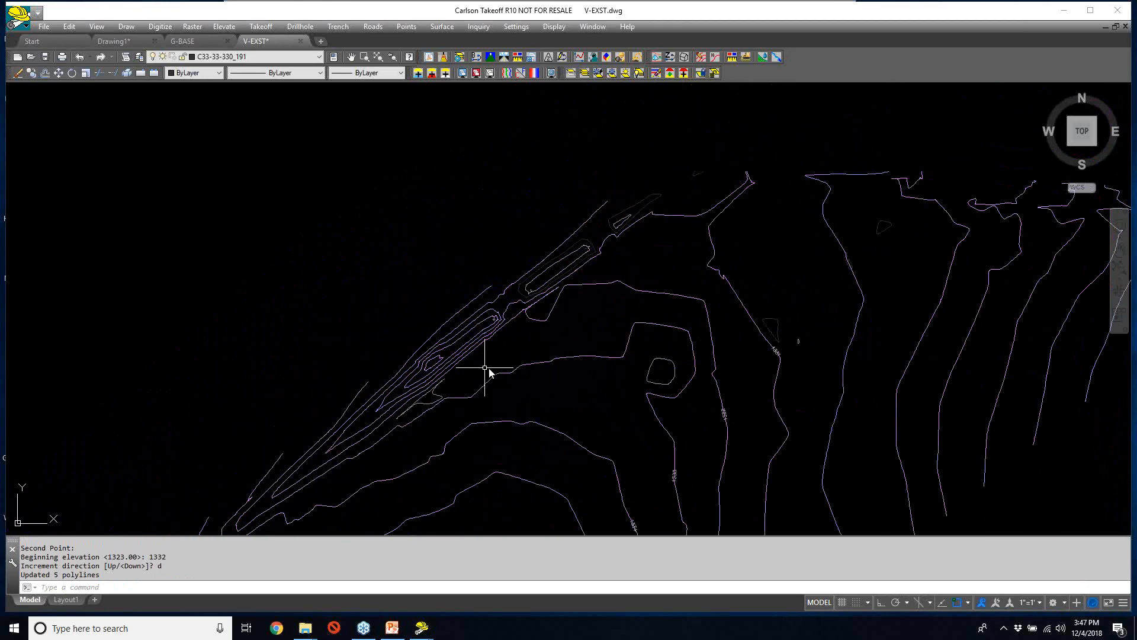
pyautogui.scroll(2, 647, 404)
pyautogui.scroll(3, 648, 404)
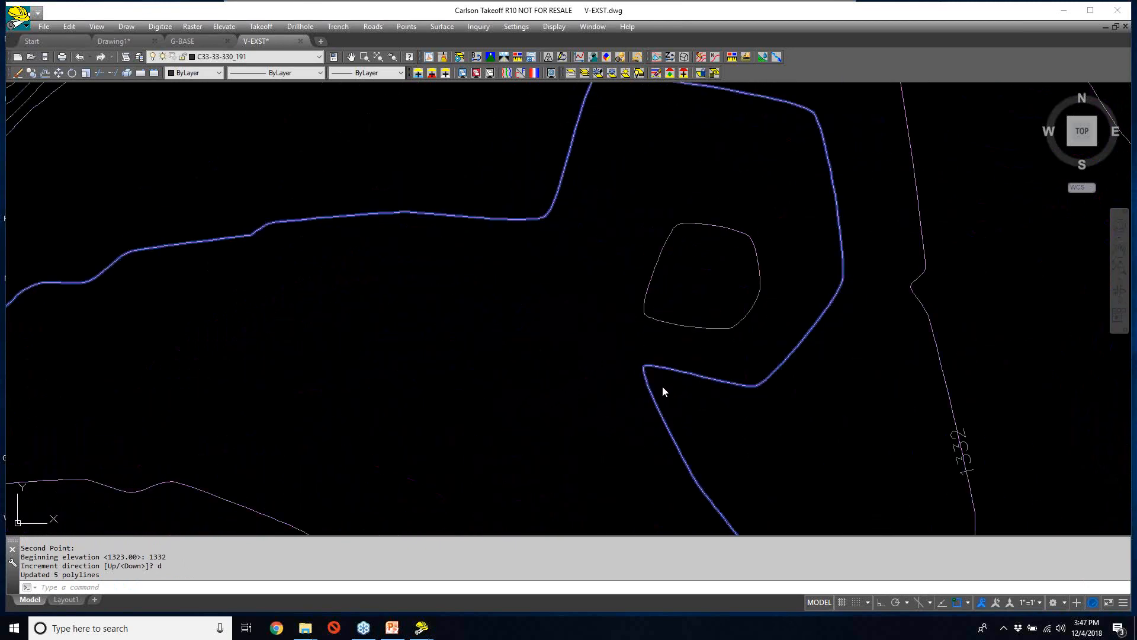
pyautogui.moveTo(645, 330); pyautogui.dragTo(580, 306, button='middle')
pyautogui.scroll(-4, 524, 263)
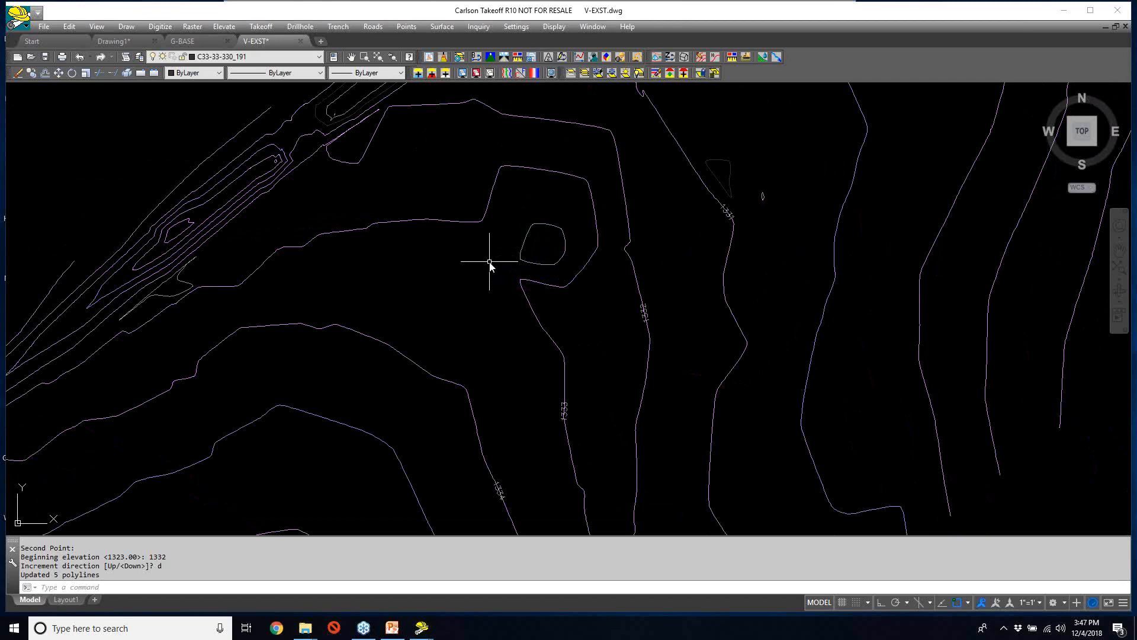
pyautogui.write('GRPCELEV')
pyautogui.press('Return')
pyautogui.click(486, 257)
pyautogui.click(551, 249)
pyautogui.write('1334')
pyautogui.press('Return')
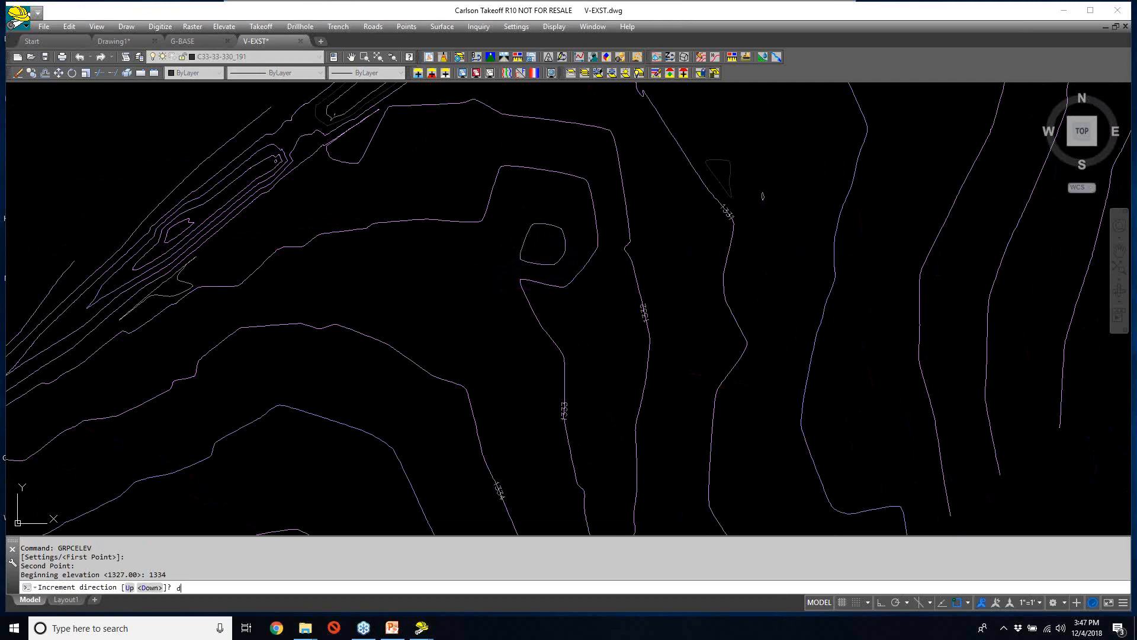
pyautogui.press('Return')
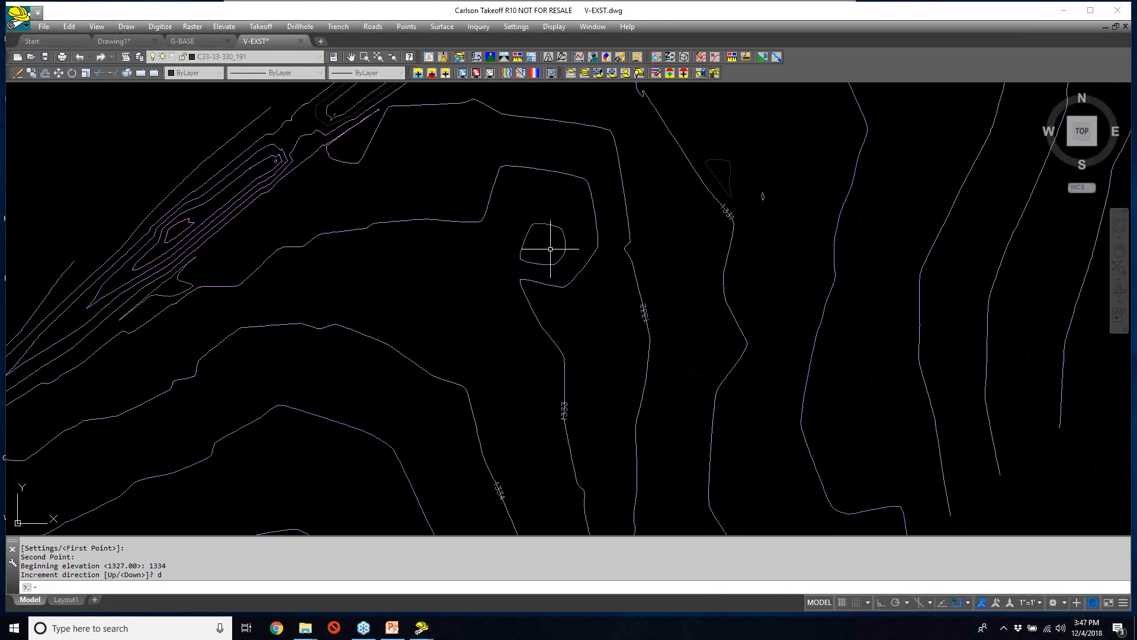
# - Assign elevation 1330 to the triangular closed contour just east of the 1331 contour, with down as the increment direction
pyautogui.click(729, 166)
pyautogui.scroll(4, 731, 165)
pyautogui.press('Return')
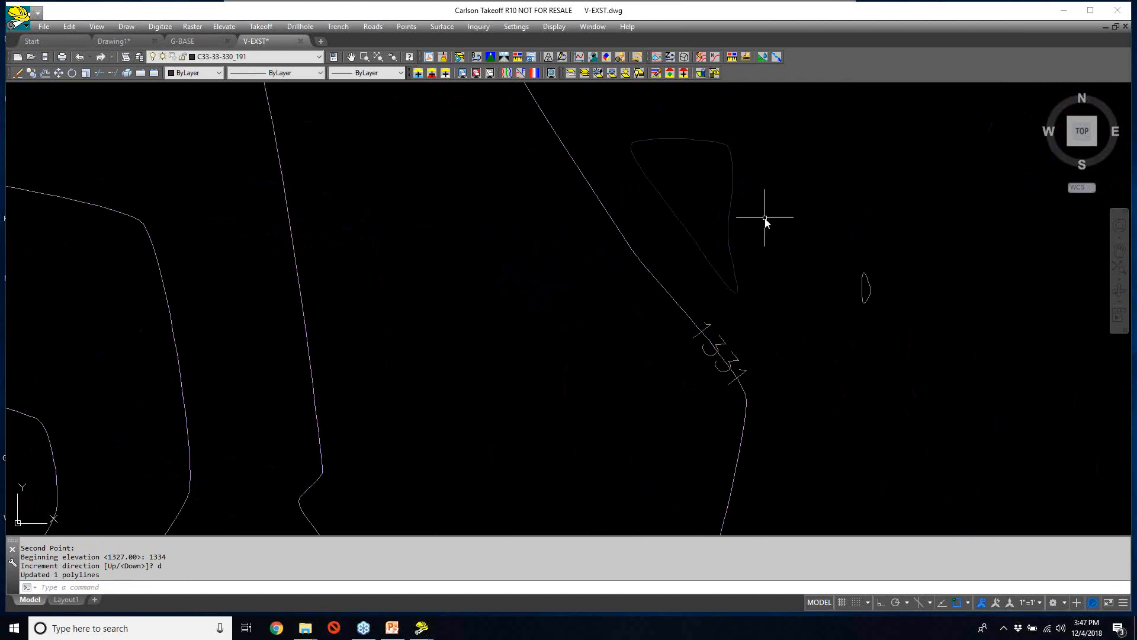
pyautogui.press('Return')
pyautogui.click(756, 217)
pyautogui.click(701, 183)
pyautogui.write('133')
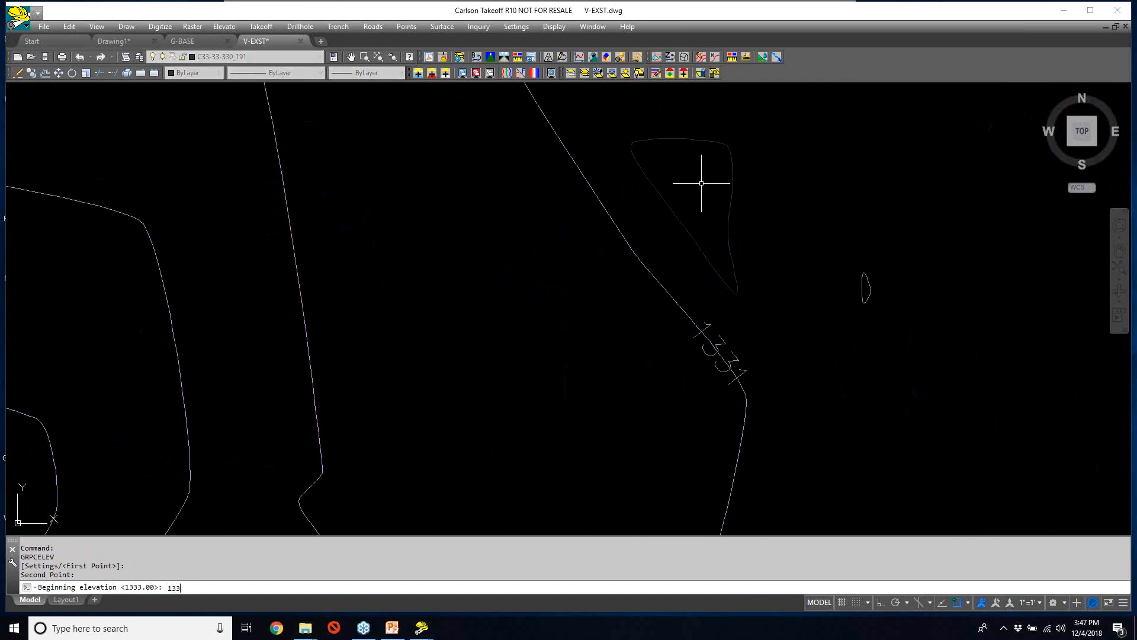
pyautogui.write('0')
pyautogui.press('Return')
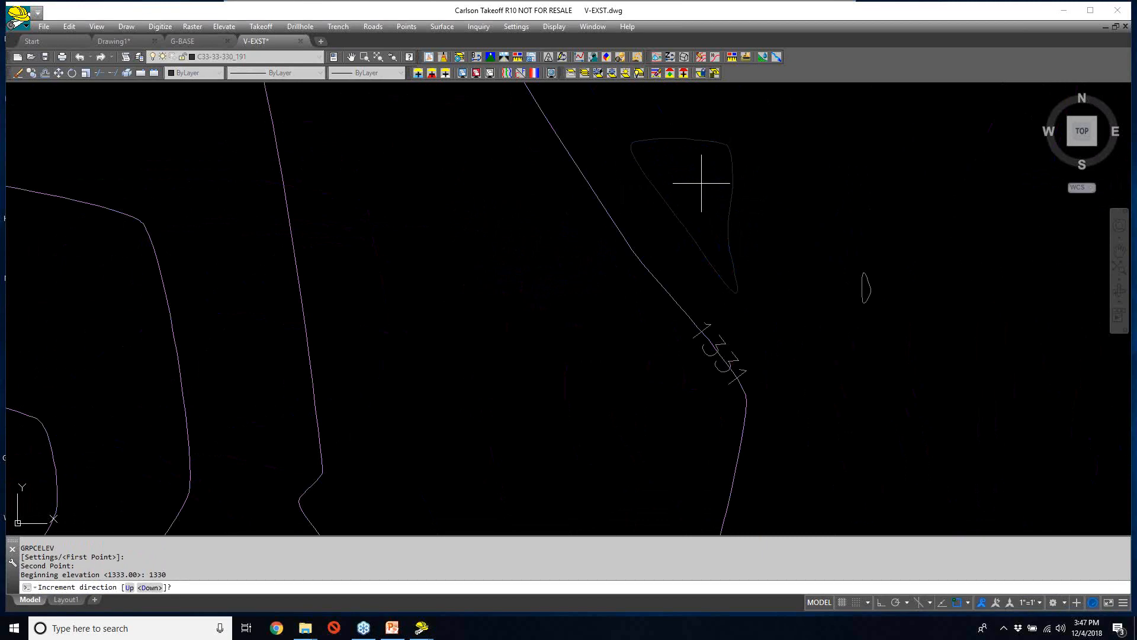
pyautogui.press('Return')
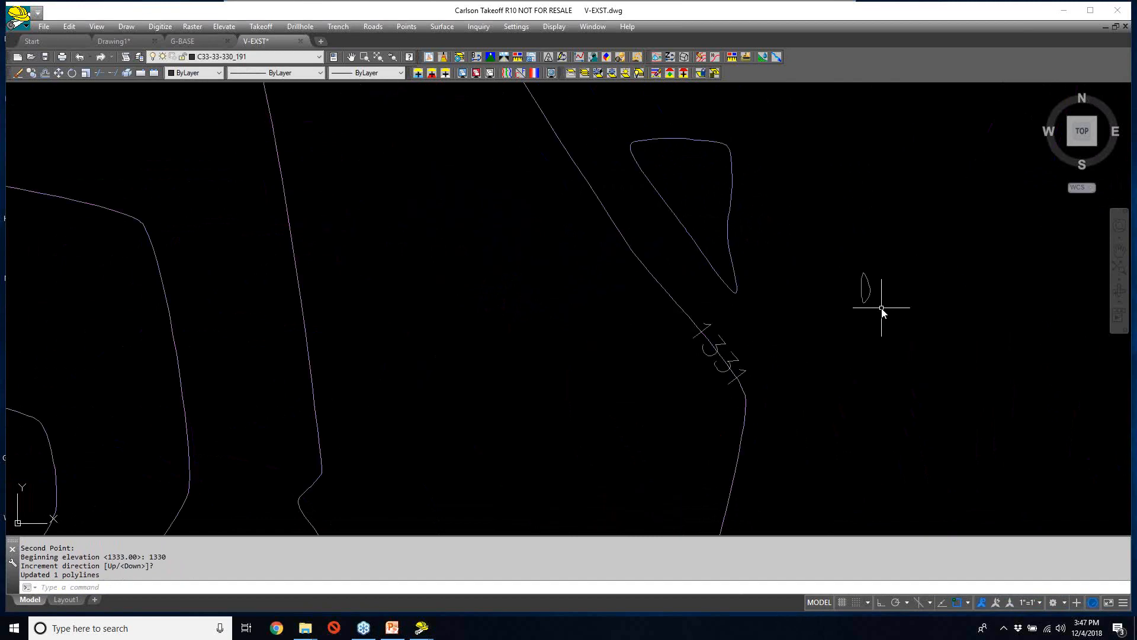
# - Assign elevation 1331 to the tiny sliver-shaped closed contour east of the triangular one, with down as the increment direction
pyautogui.press('Return')
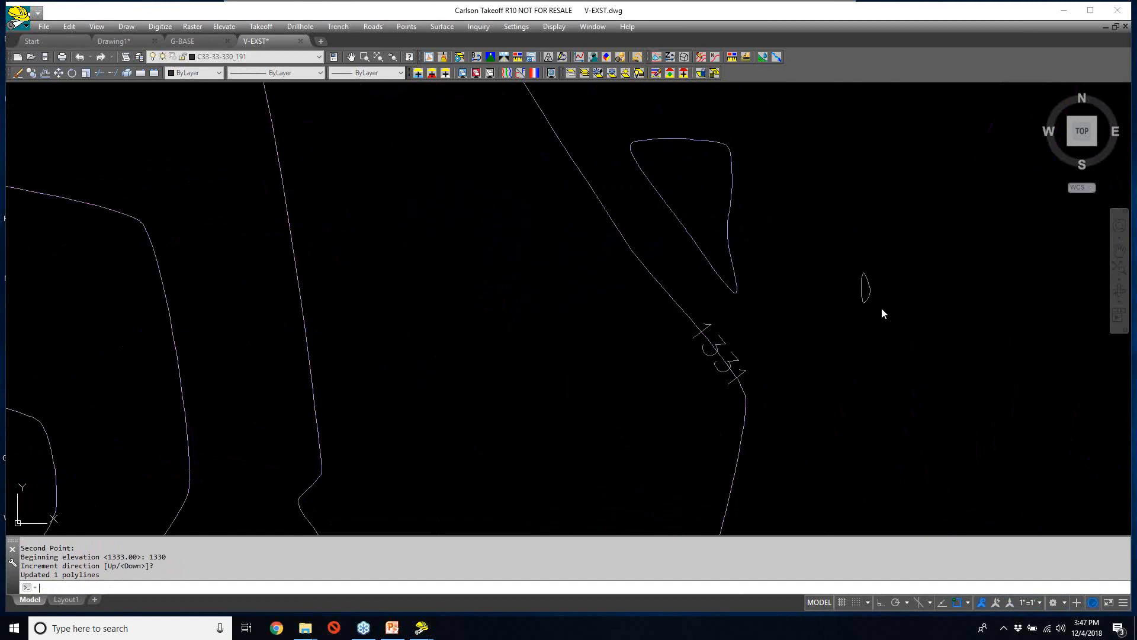
pyautogui.click(881, 308)
pyautogui.click(847, 286)
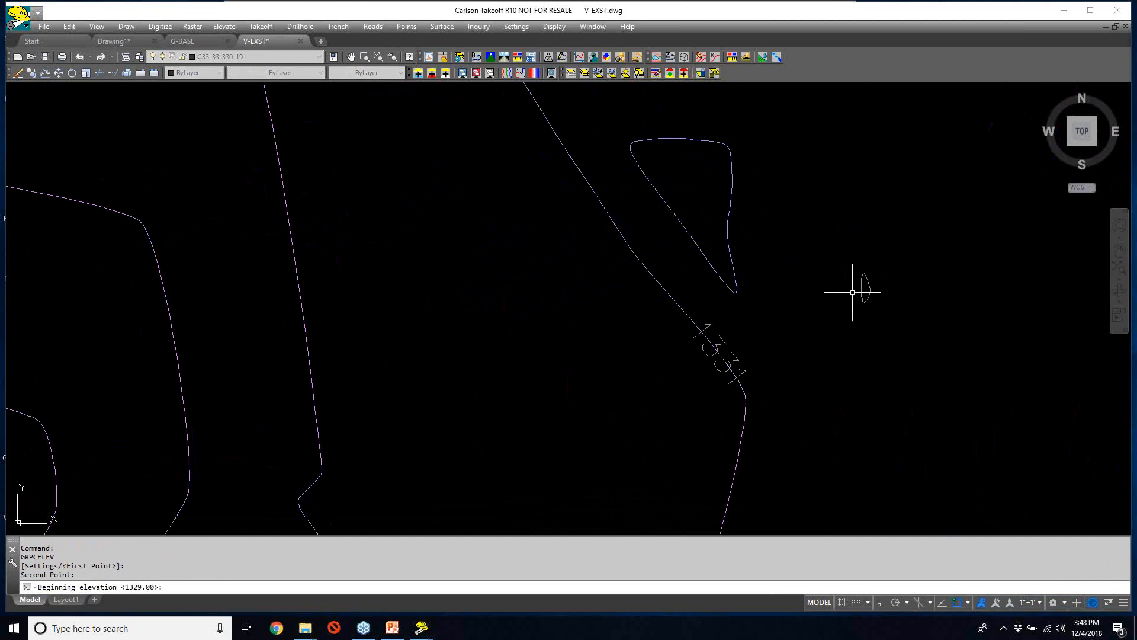
pyautogui.write('1331')
pyautogui.press('Return')
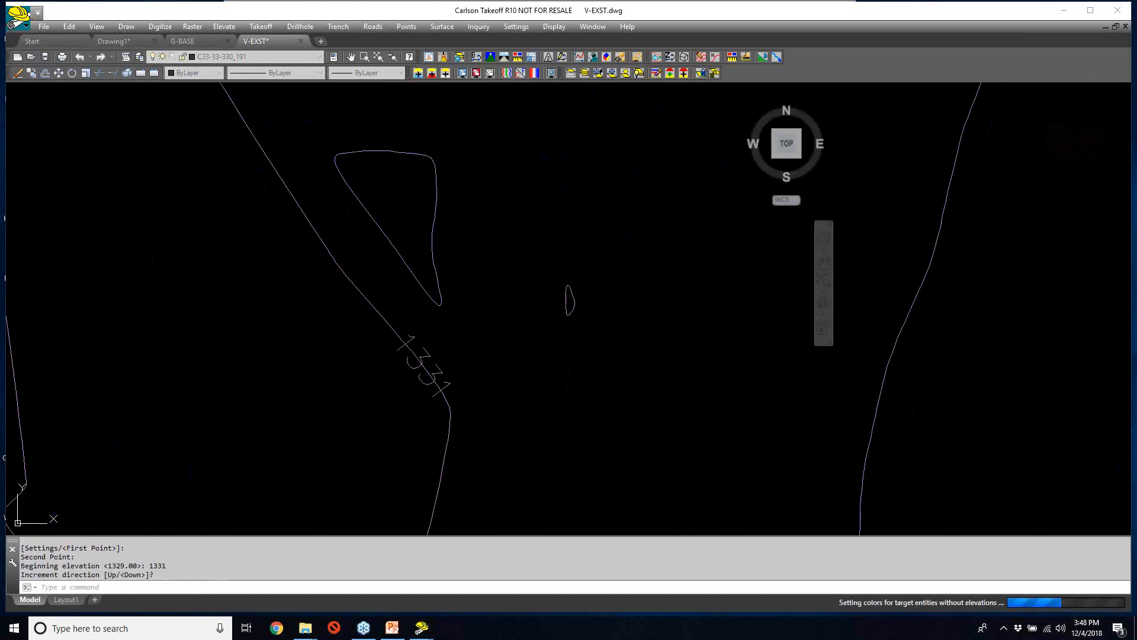
pyautogui.press('Return')
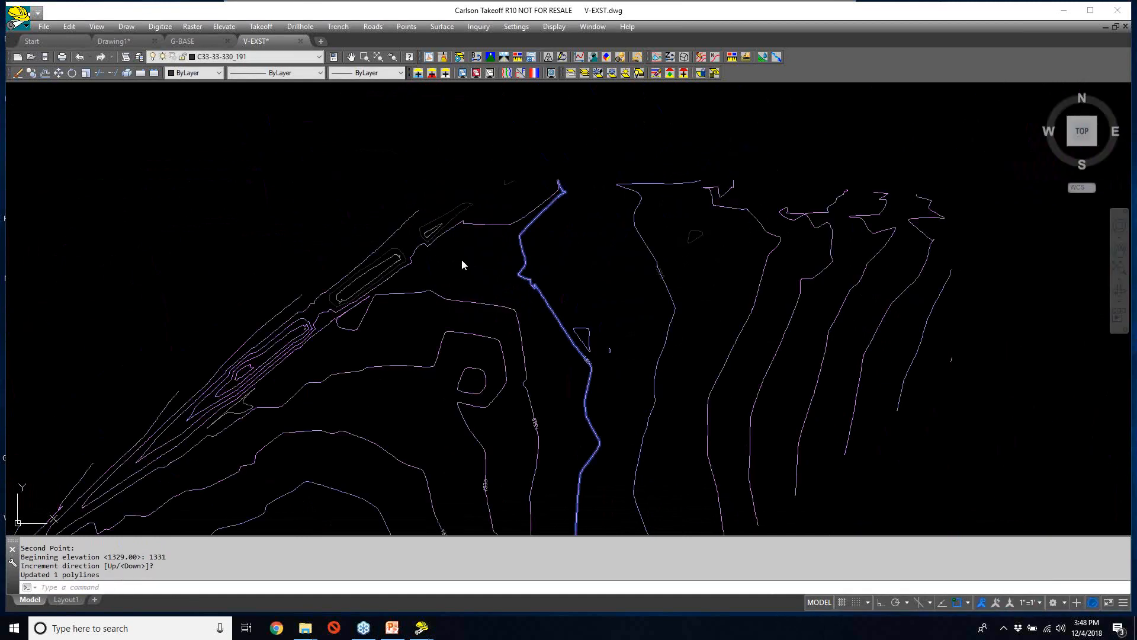
# - Assign elevations in series through the next elongated nested northwest contours to the small loop at their southwest end, starting at 1330 and going down
pyautogui.moveTo(393, 283)
pyautogui.mouseDown(button='middle')
pyautogui.moveTo(435, 290)
pyautogui.moveTo(515, 254)
pyautogui.mouseUp(button='middle')
pyautogui.scroll(8, 434, 289)
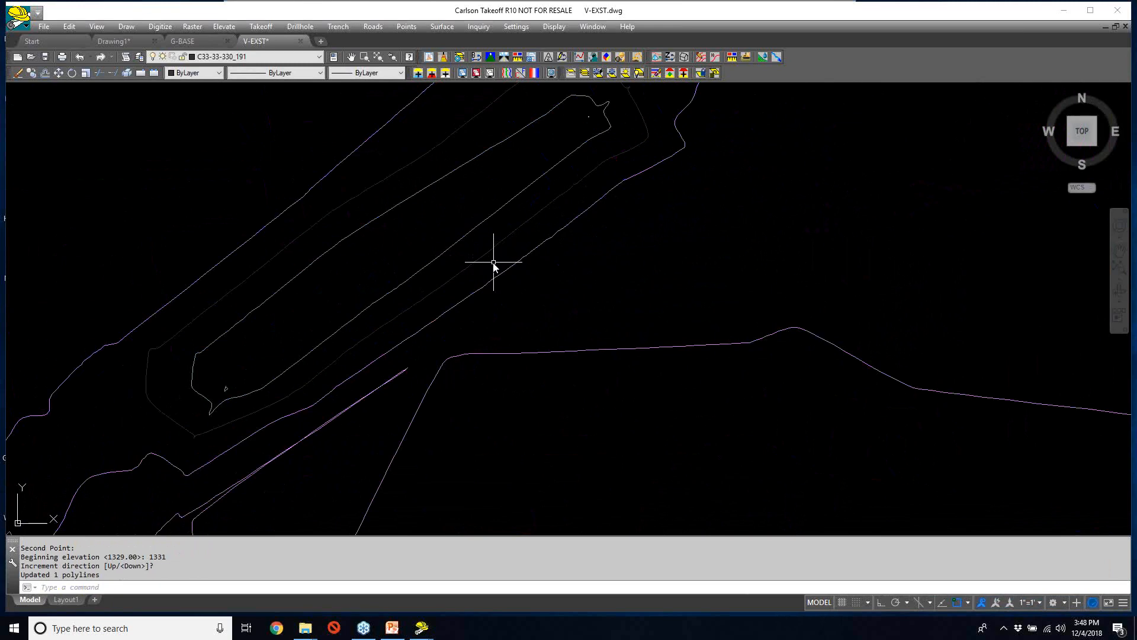
pyautogui.press('Return')
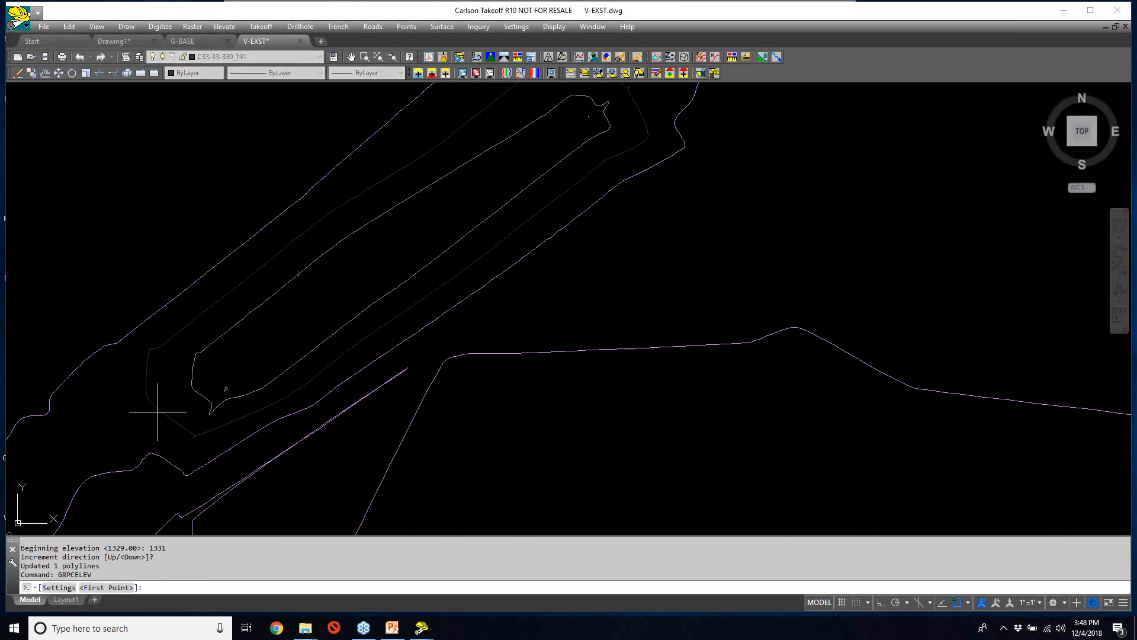
pyautogui.scroll(4, 219, 388)
pyautogui.scroll(2, 219, 388)
pyautogui.moveTo(254, 381); pyautogui.dragTo(304, 216, button='middle')
pyautogui.click(341, 391)
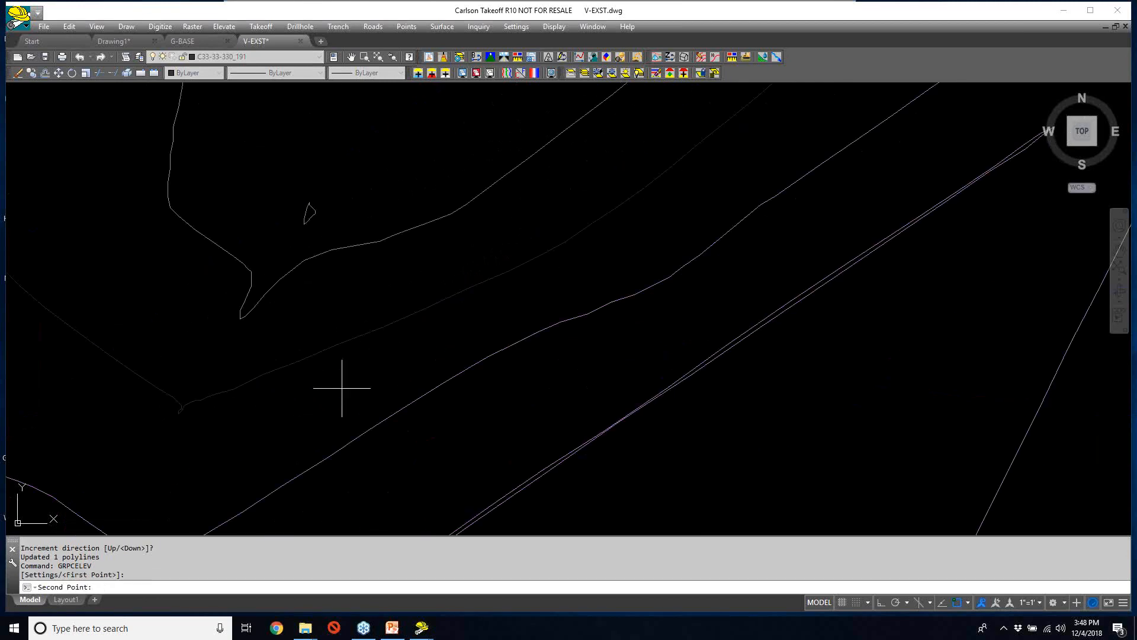
pyautogui.scroll(3, 305, 213)
pyautogui.click(312, 205)
pyautogui.write('1300')
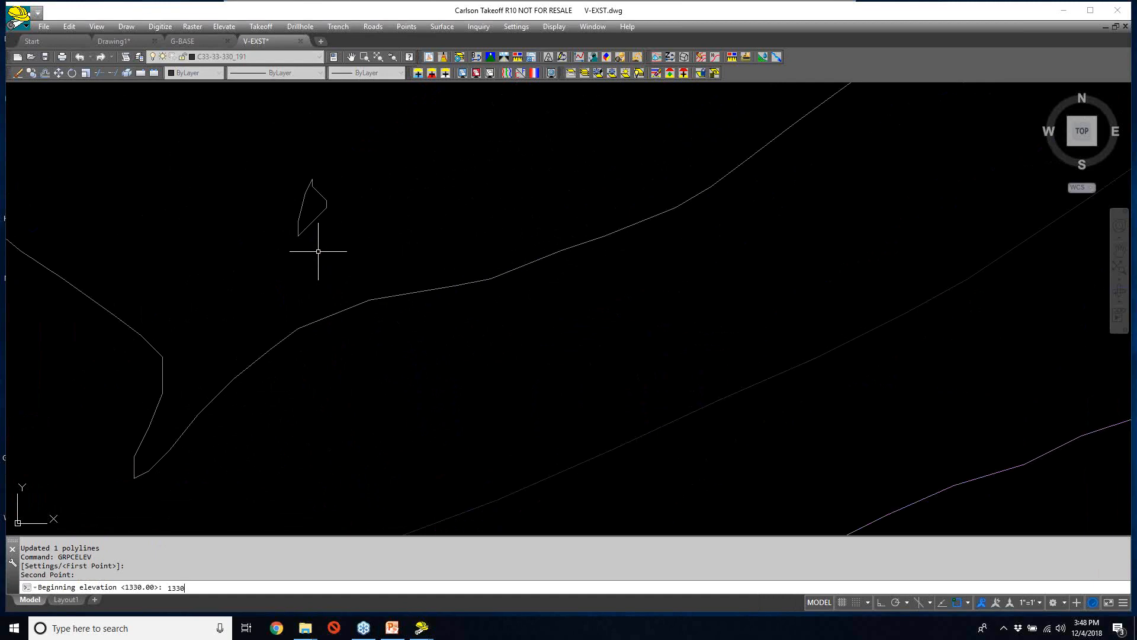
pyautogui.press('Return')
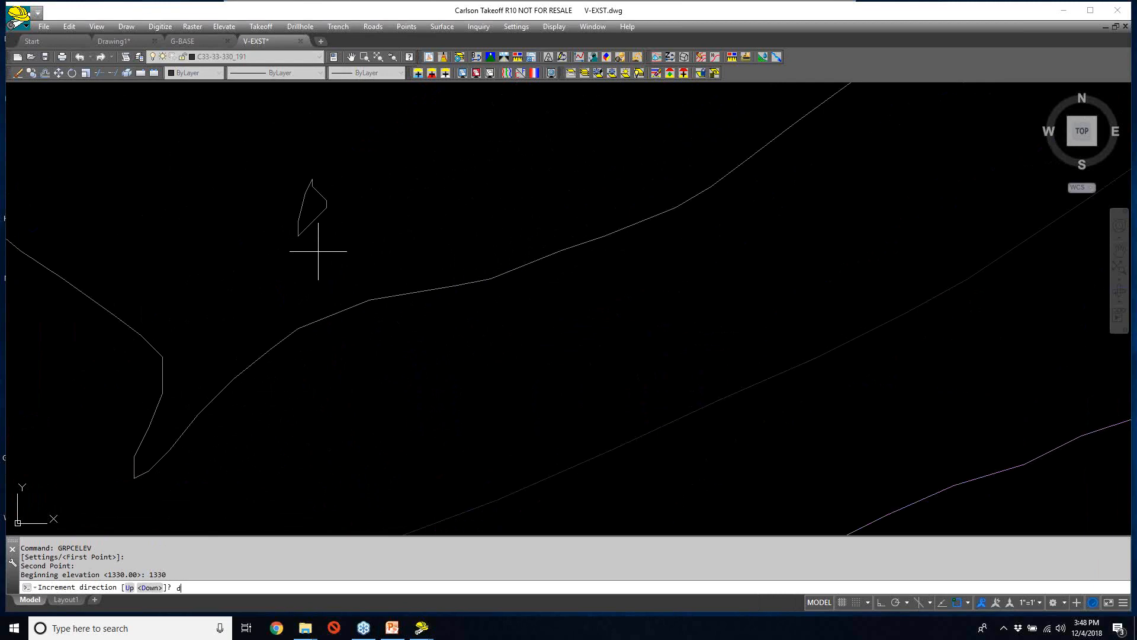
pyautogui.write('d')
pyautogui.press('Return')
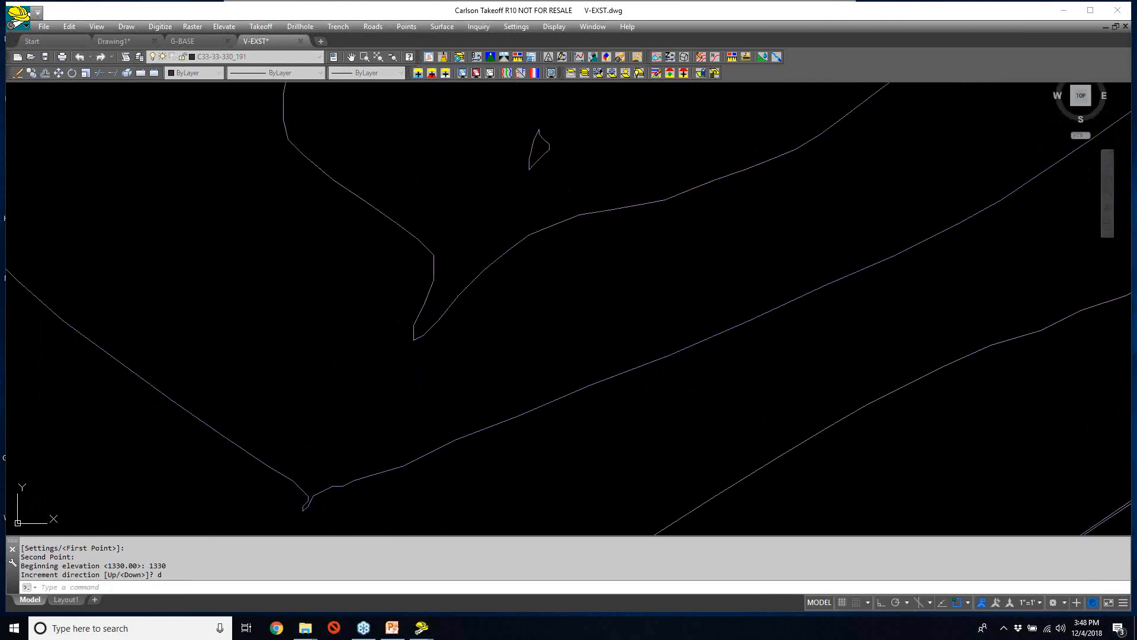
# - Assign elevation 1333 to the irregular pointed contour between the narrow northwest depression and the long 1333 contour, with down as the increment direction
pyautogui.scroll(-7, 317, 251)
pyautogui.moveTo(407, 249); pyautogui.dragTo(673, 99, button='middle')
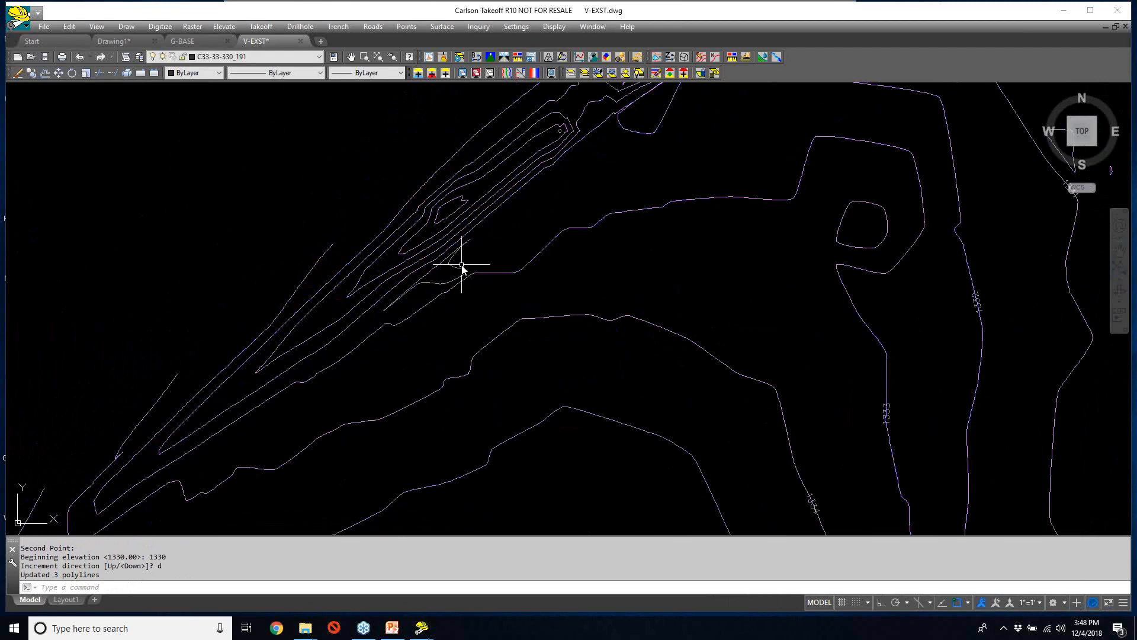
pyautogui.press('Return')
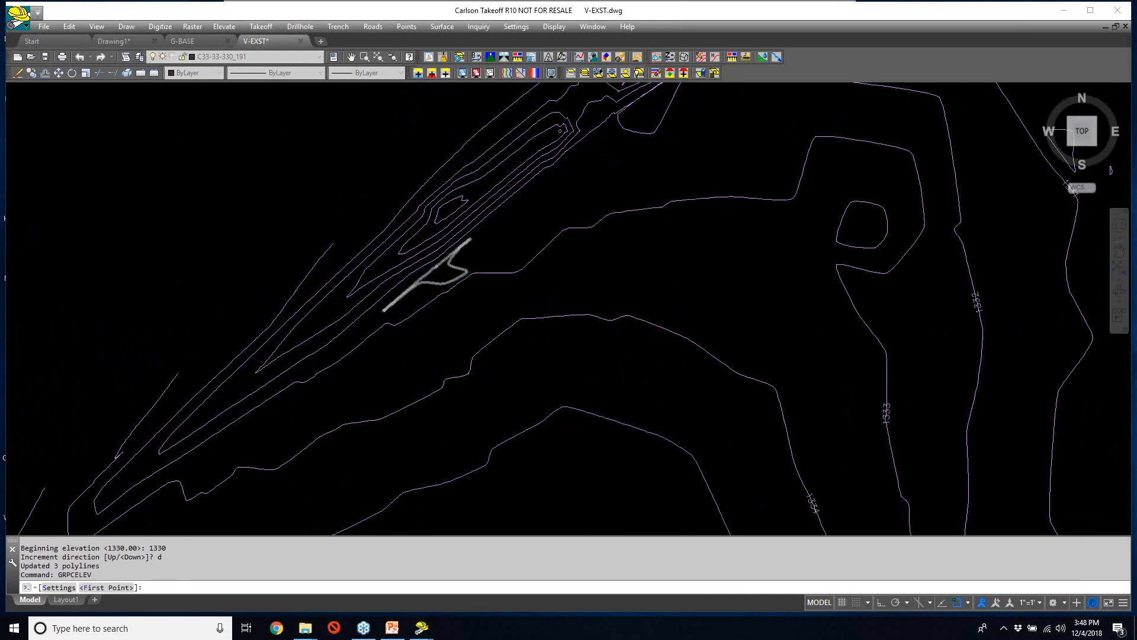
pyautogui.scroll(3, 459, 266)
pyautogui.click(460, 264)
pyautogui.click(421, 272)
pyautogui.write('1333')
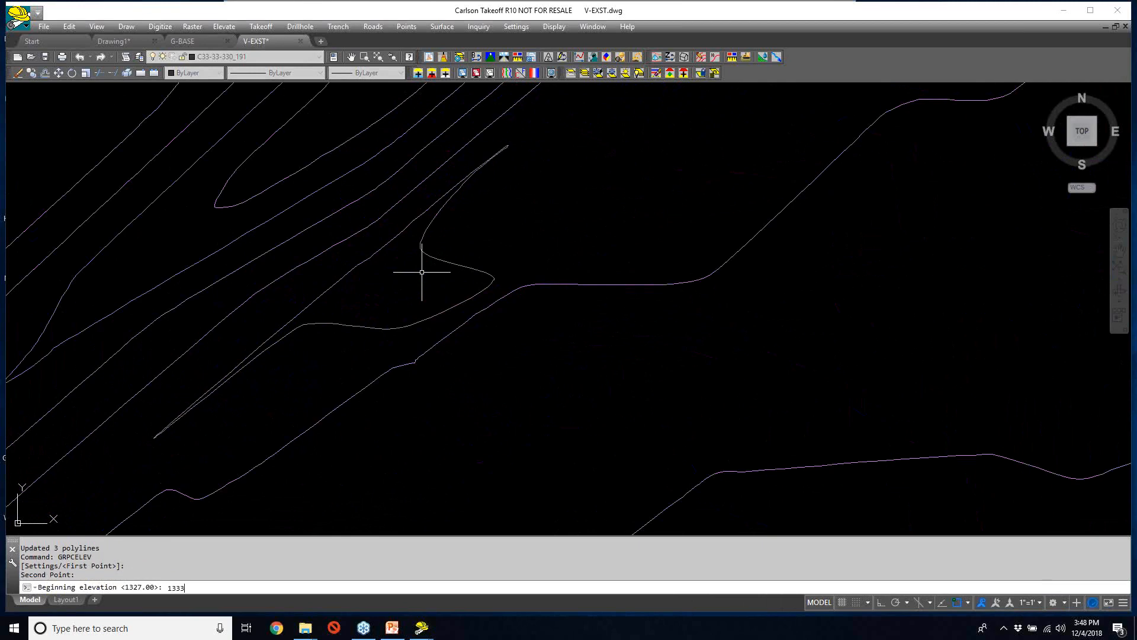
pyautogui.press('Return')
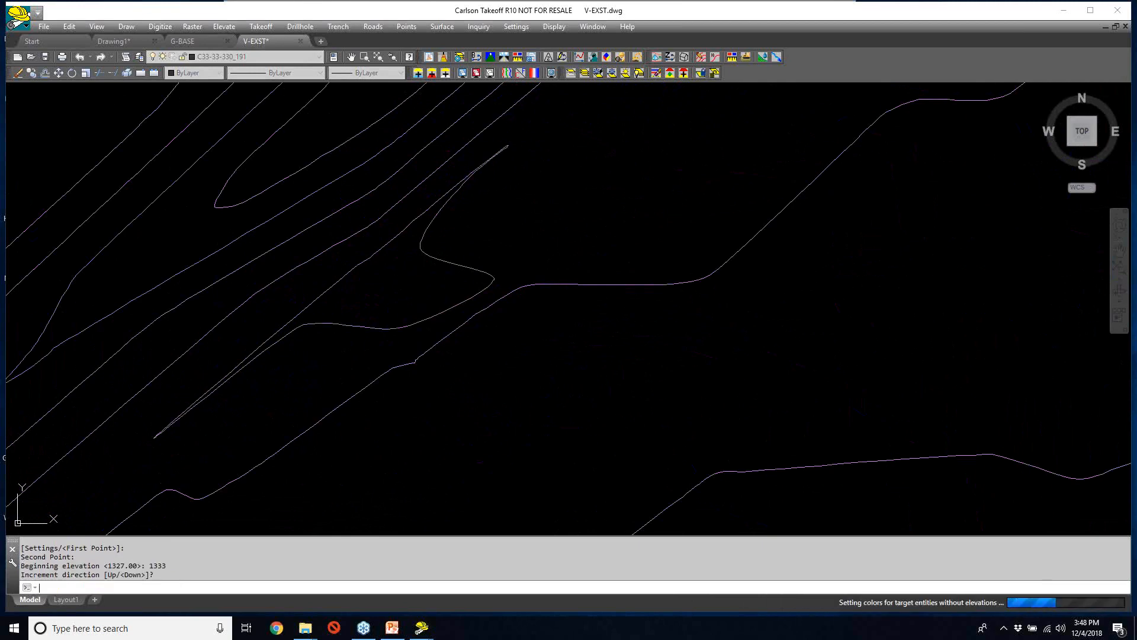
pyautogui.press('Return')
# - Assign elevations in series from outside the large oval nested contours to the wedge-shaped loop inside them, starting at 1339 and going down
pyautogui.scroll(-5, 421, 274)
pyautogui.scroll(5, 385, 317)
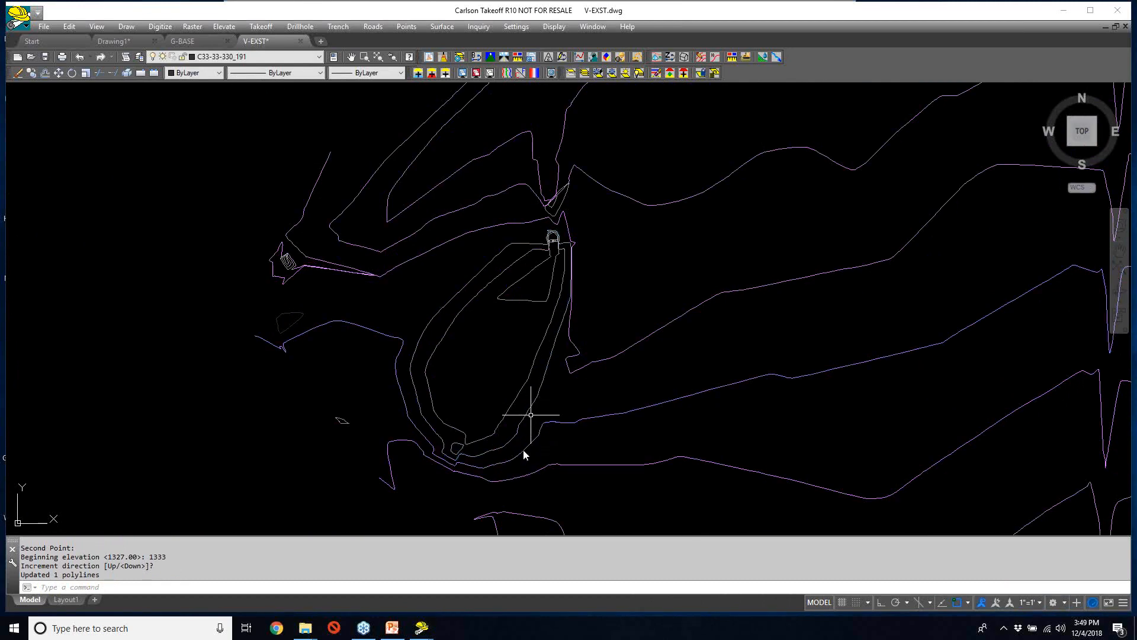
pyautogui.scroll(3, 485, 454)
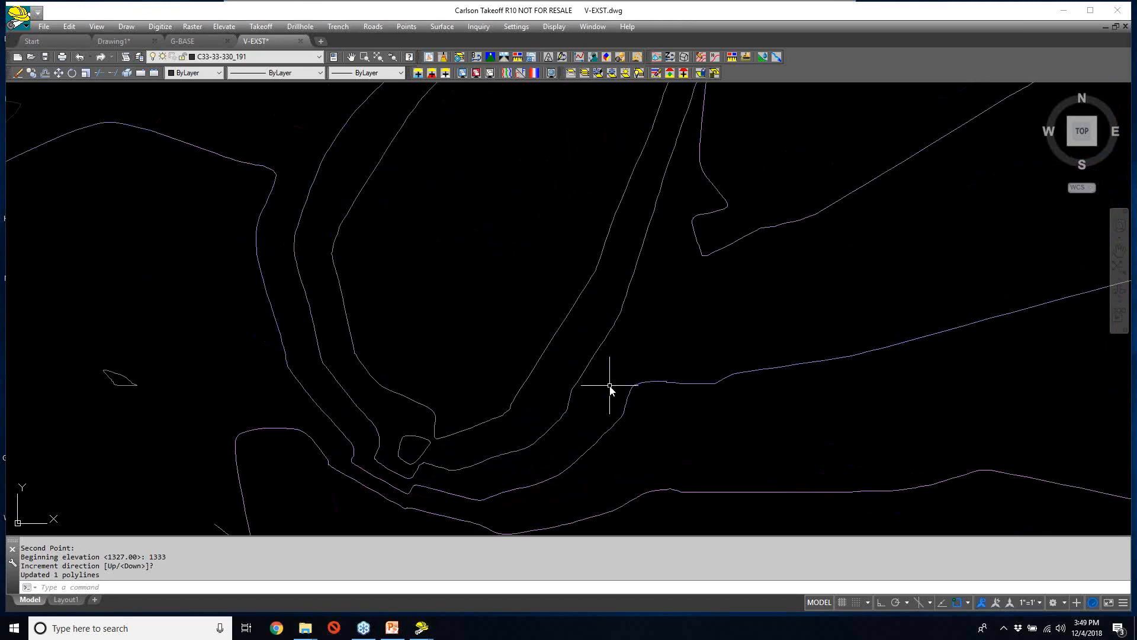
pyautogui.scroll(-3, 610, 386)
pyautogui.scroll(3, 649, 302)
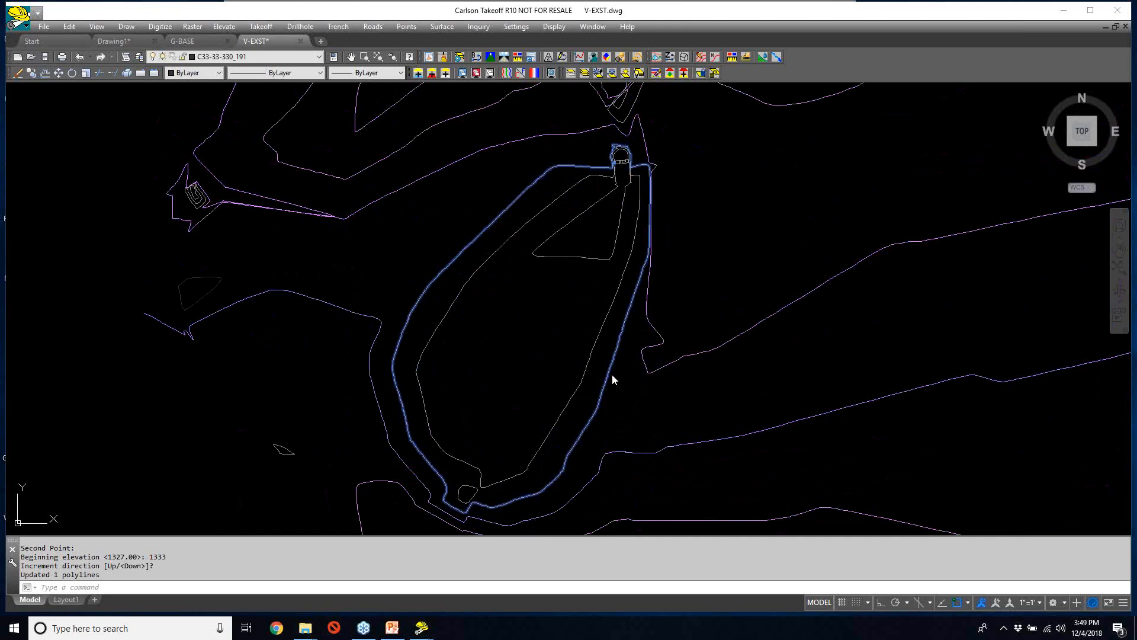
pyautogui.write('GRPCELEV')
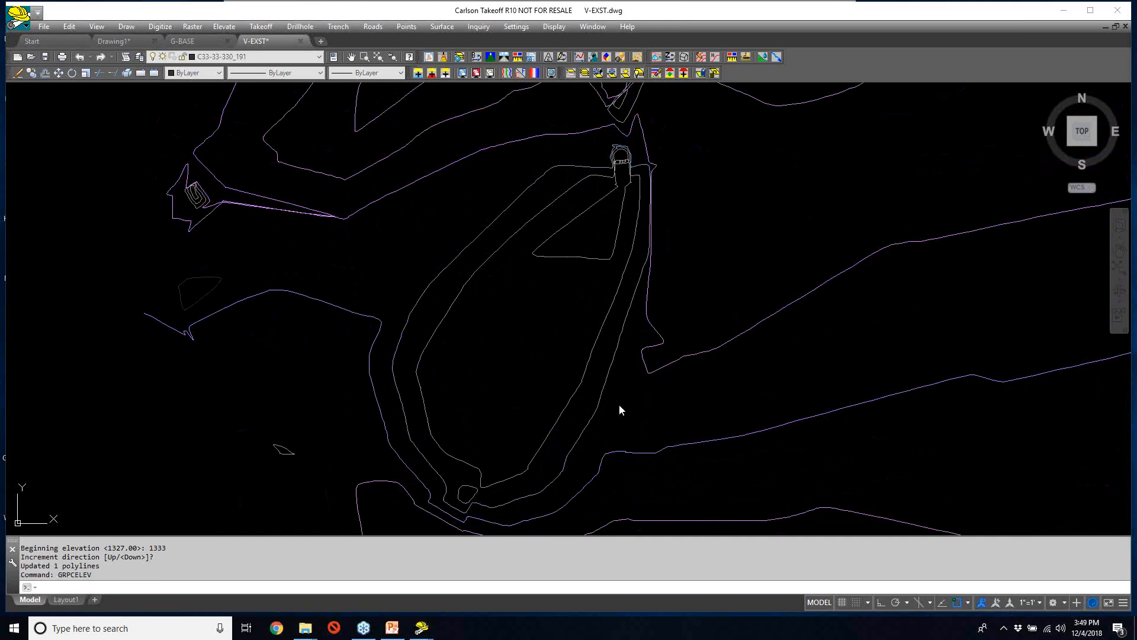
pyautogui.press('Return')
pyautogui.click(620, 405)
pyautogui.click(606, 221)
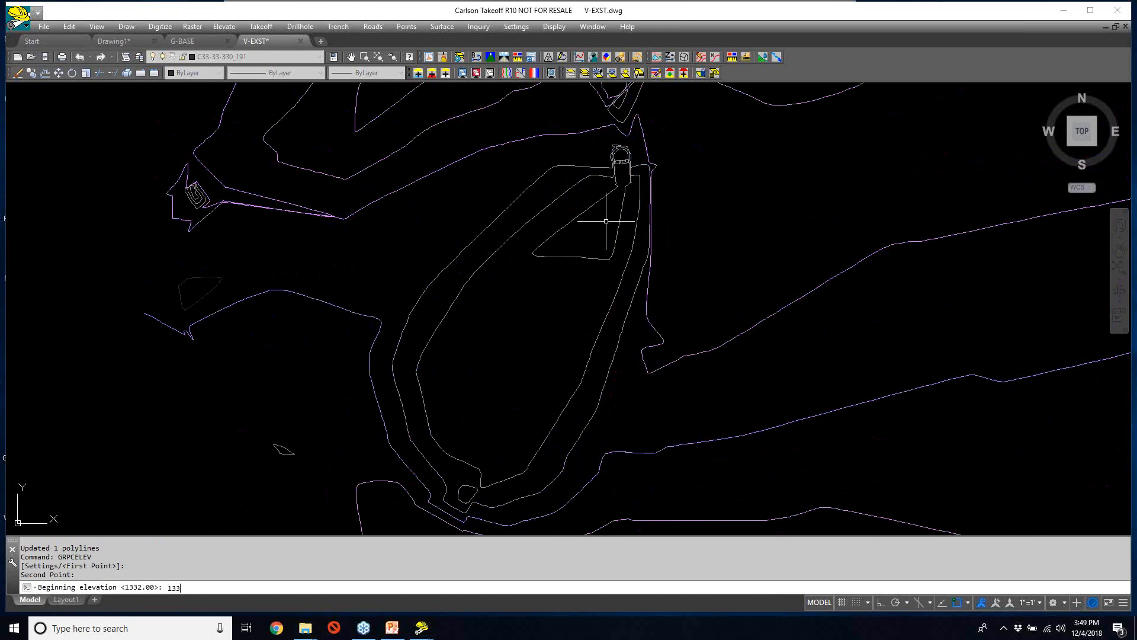
pyautogui.press('Return')
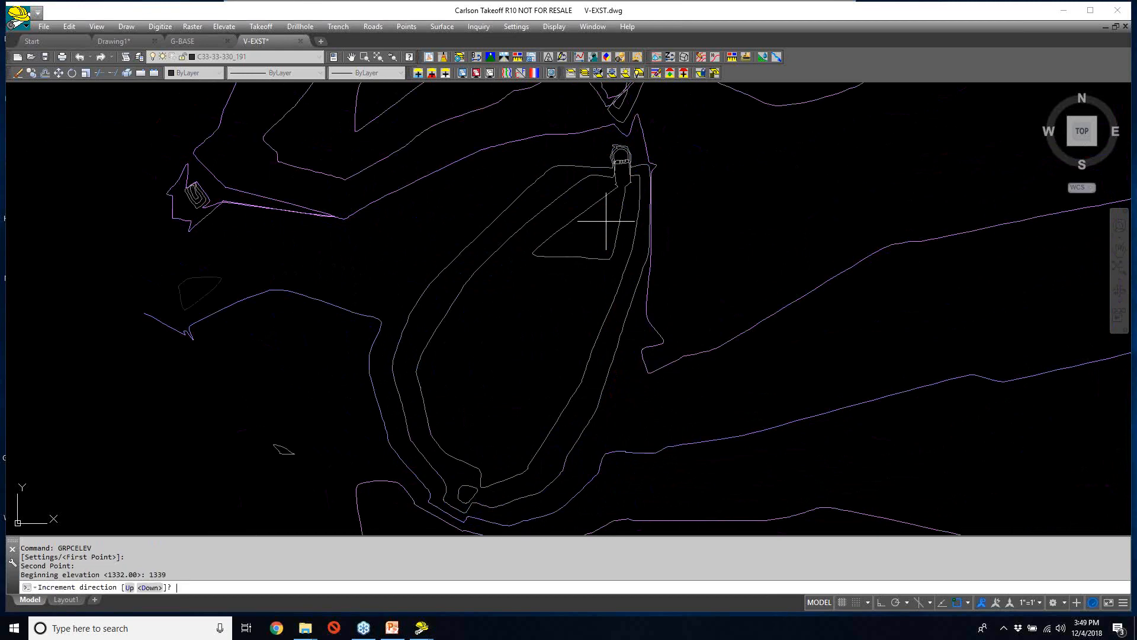
pyautogui.press('Return')
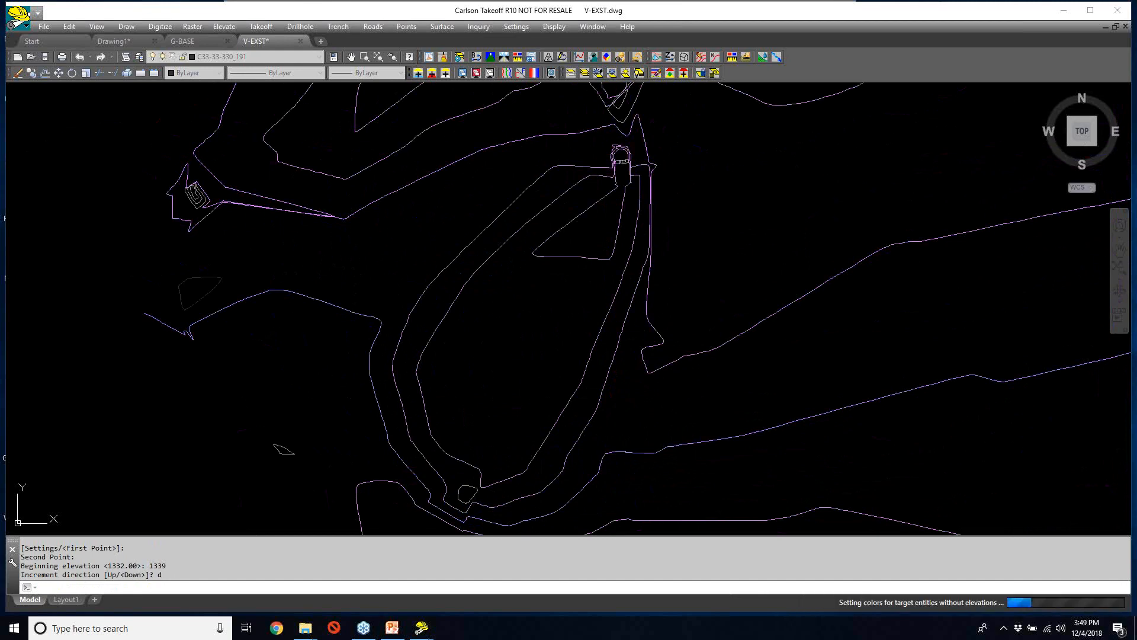
# - Assign elevations in series from the southernmost long contour to the short segment south of it, starting at 1347 and going up
pyautogui.scroll(-4, 605, 221)
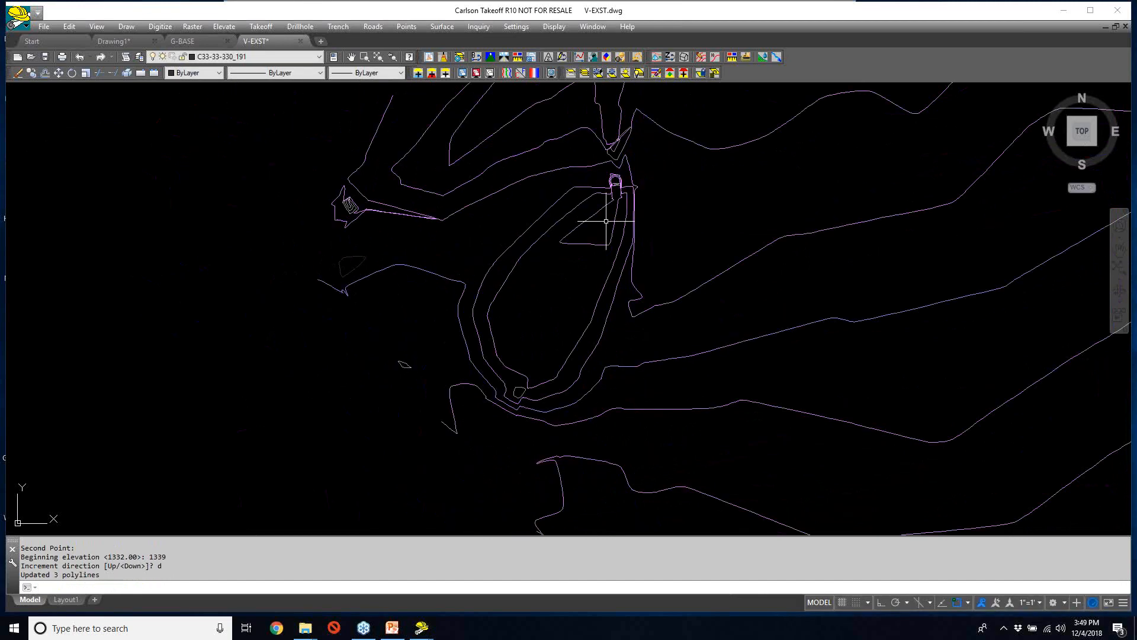
pyautogui.moveTo(663, 282); pyautogui.dragTo(457, 239, button='middle')
pyautogui.scroll(-4, 456, 238)
pyautogui.scroll(2, 614, 404)
pyautogui.scroll(2, 616, 403)
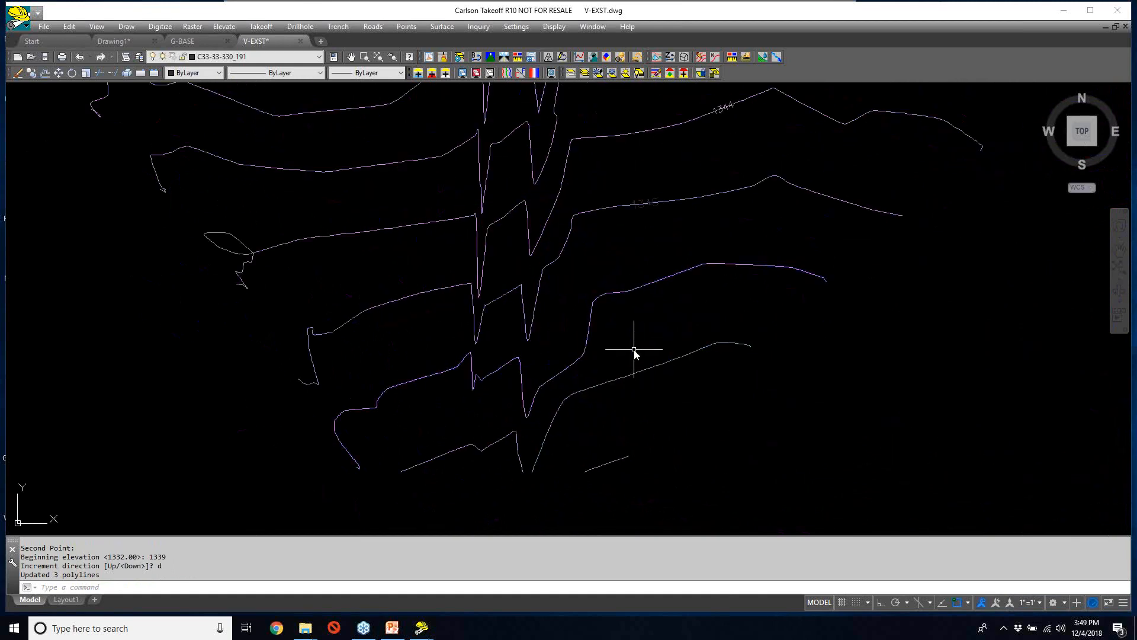
pyautogui.write('GRPCELEV')
pyautogui.press('Return')
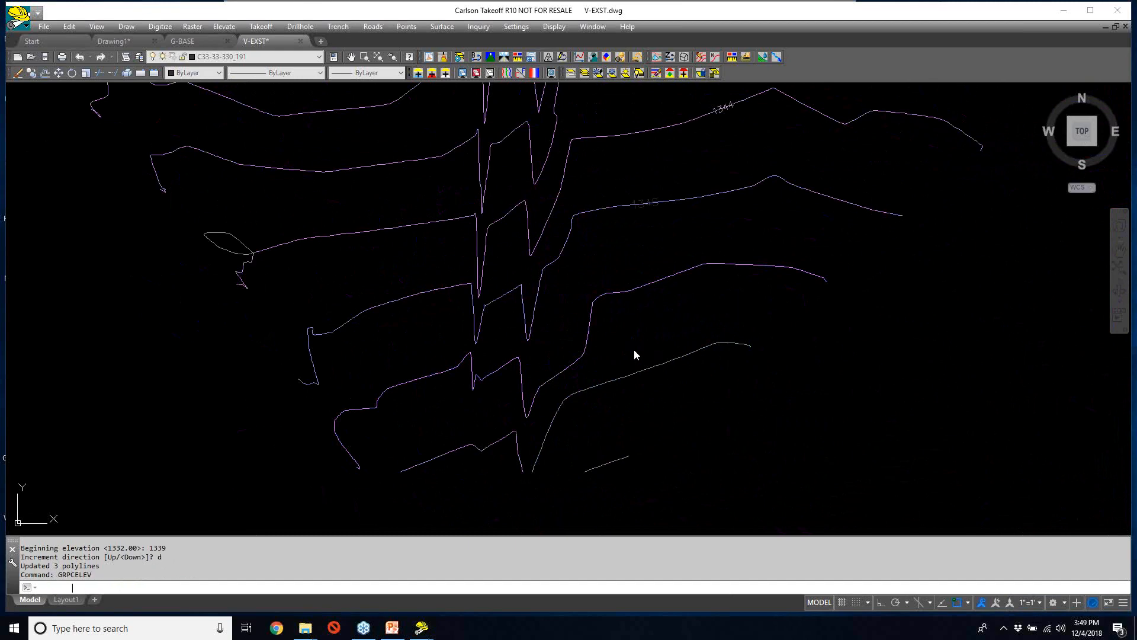
pyautogui.click(634, 353)
pyautogui.click(603, 510)
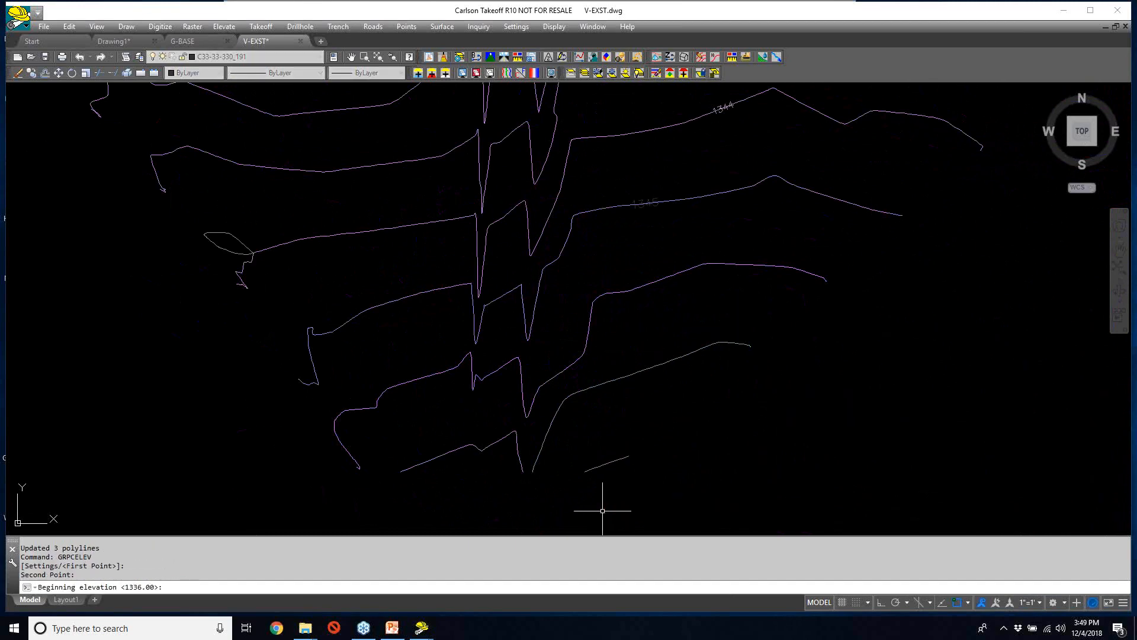
pyautogui.write('1347')
pyautogui.press('Return')
pyautogui.write('u')
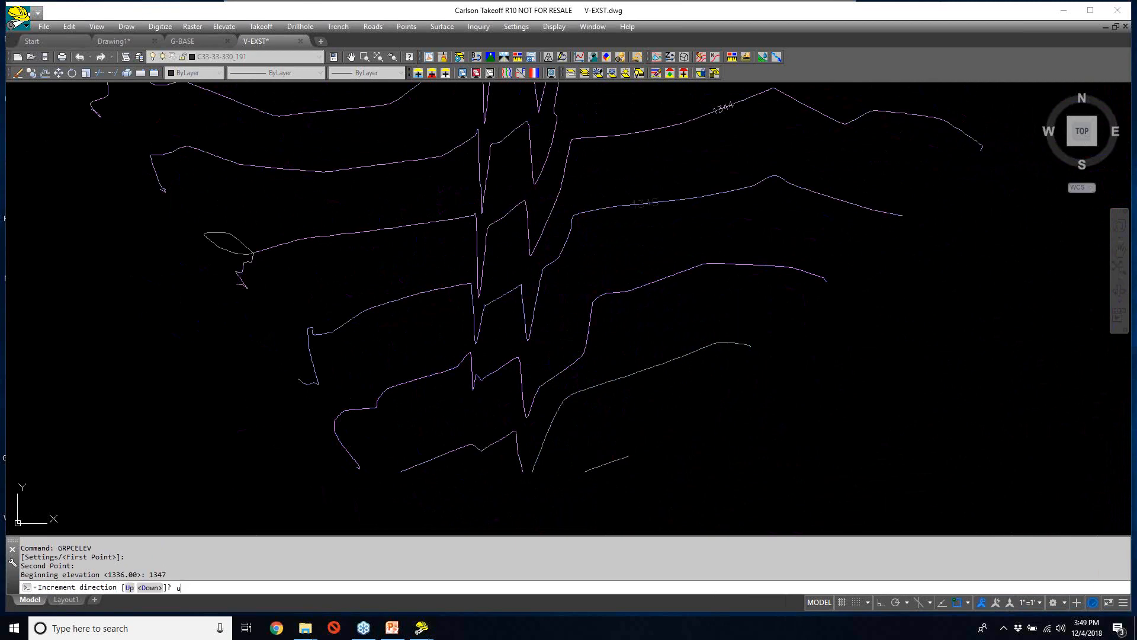
pyautogui.press('Return')
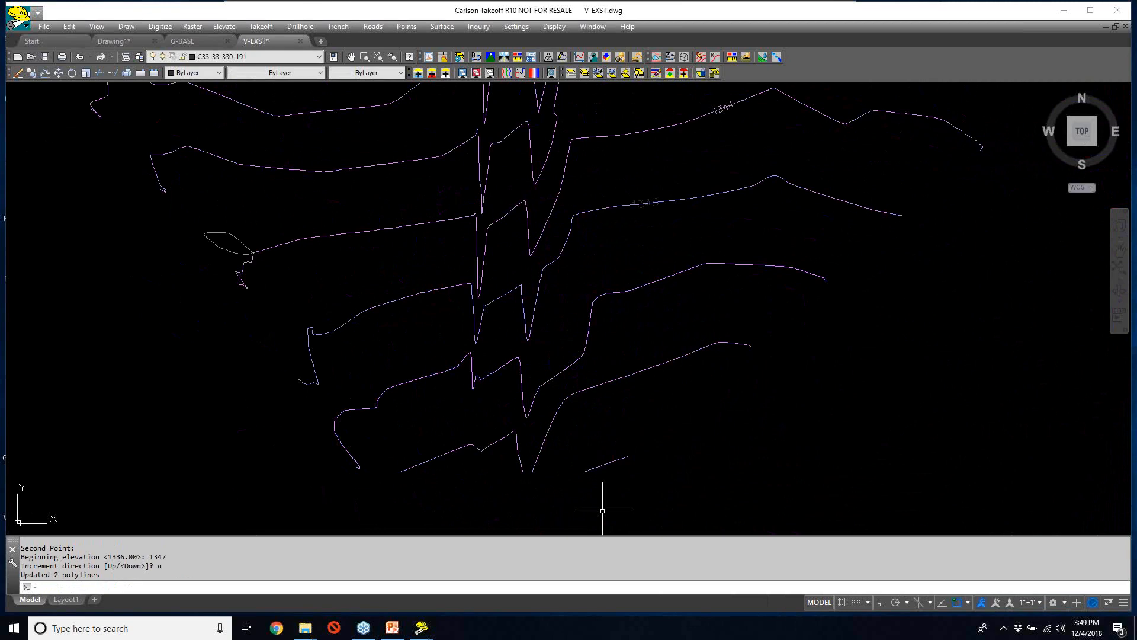
# - Check the elevations and layers of the contours crossing the road, examining the shape of the 1339 contour at the pavement and ditches
pyautogui.write('ze')
pyautogui.press('Return')
pyautogui.moveTo(638, 436)
pyautogui.mouseDown(button='middle')
pyautogui.moveTo(644, 348)
pyautogui.moveTo(809, 267)
pyautogui.moveTo(833, 342)
pyautogui.mouseUp(button='middle')
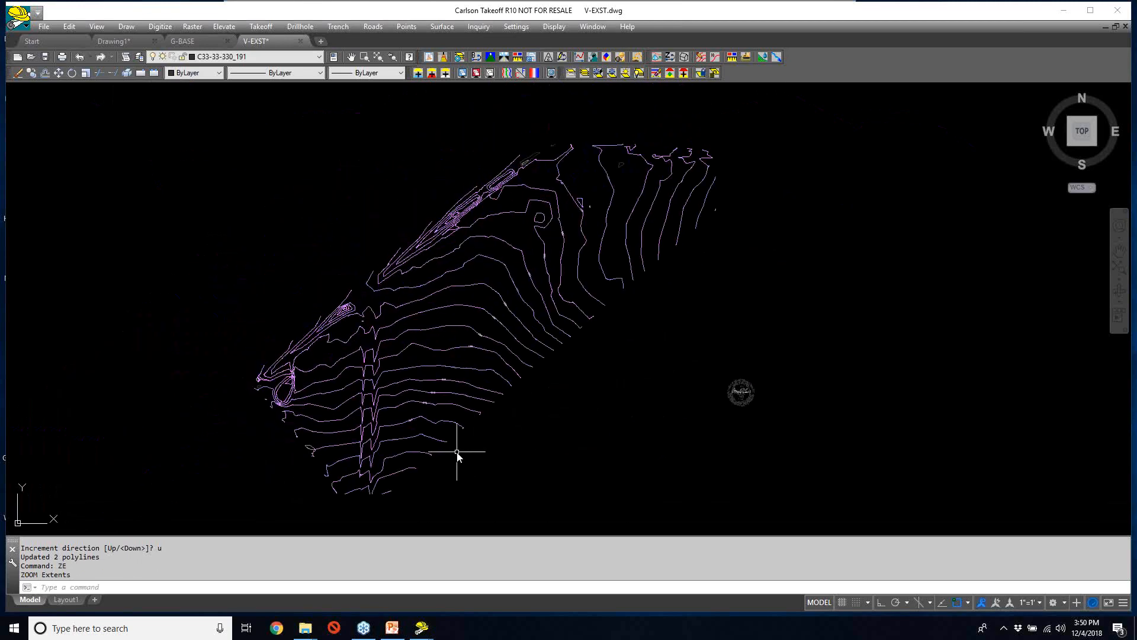
pyautogui.moveTo(368, 368)
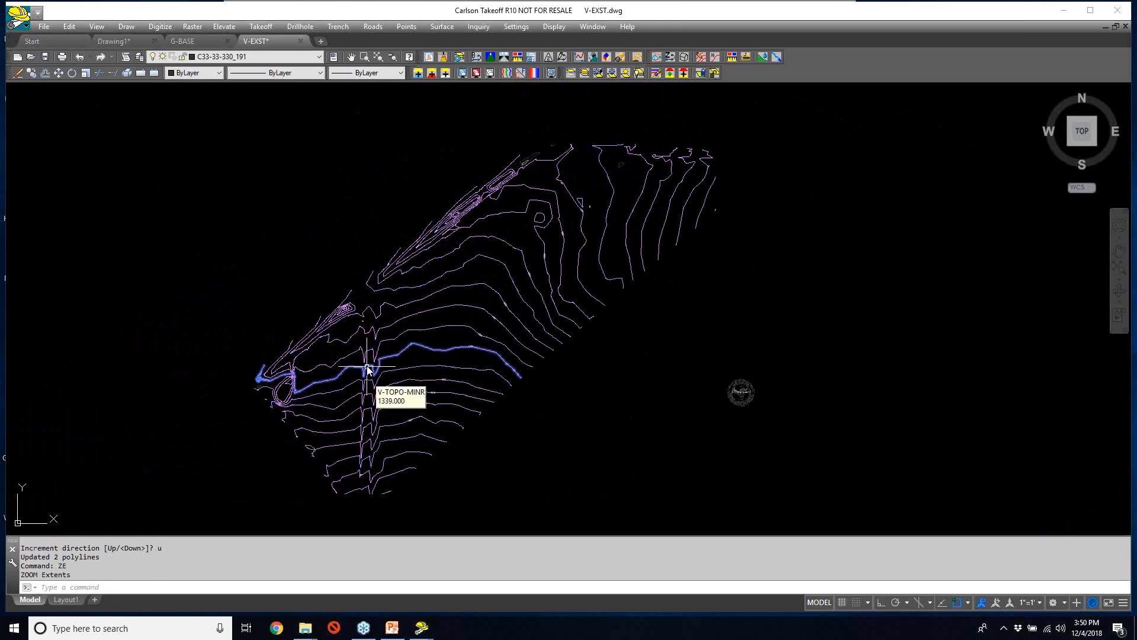
pyautogui.moveTo(368, 395)
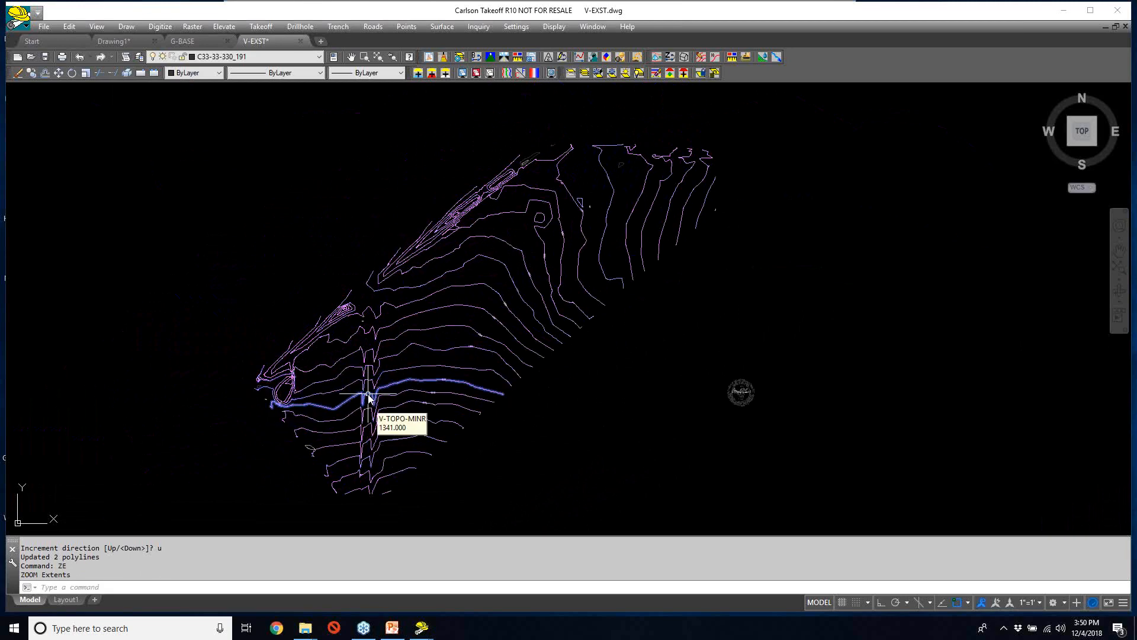
pyautogui.scroll(4, 368, 395)
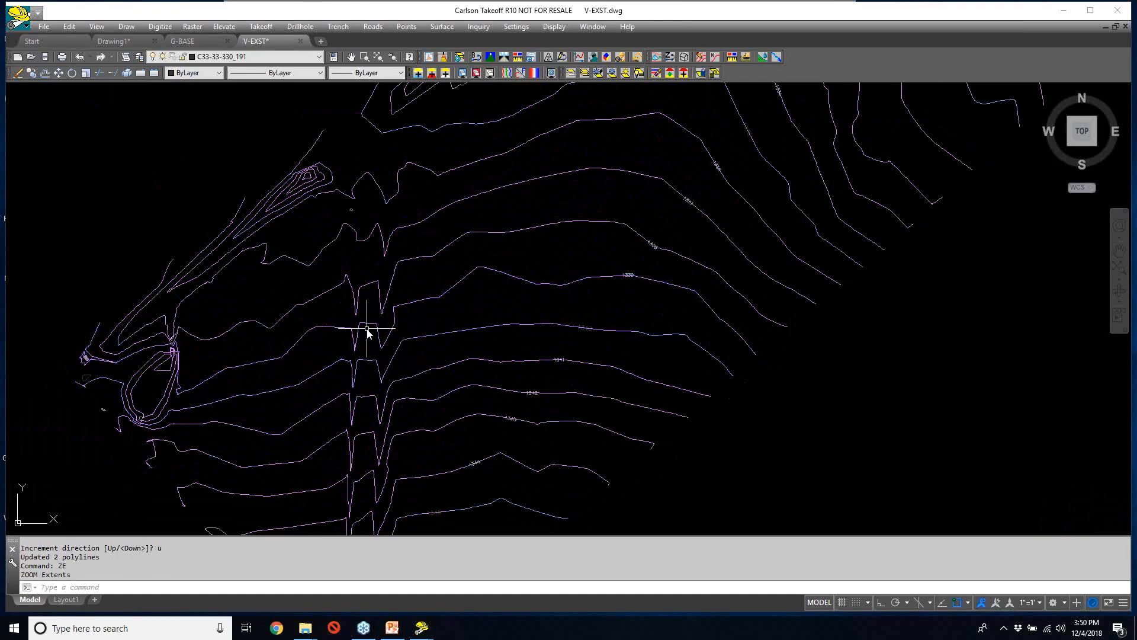
pyautogui.scroll(8, 366, 331)
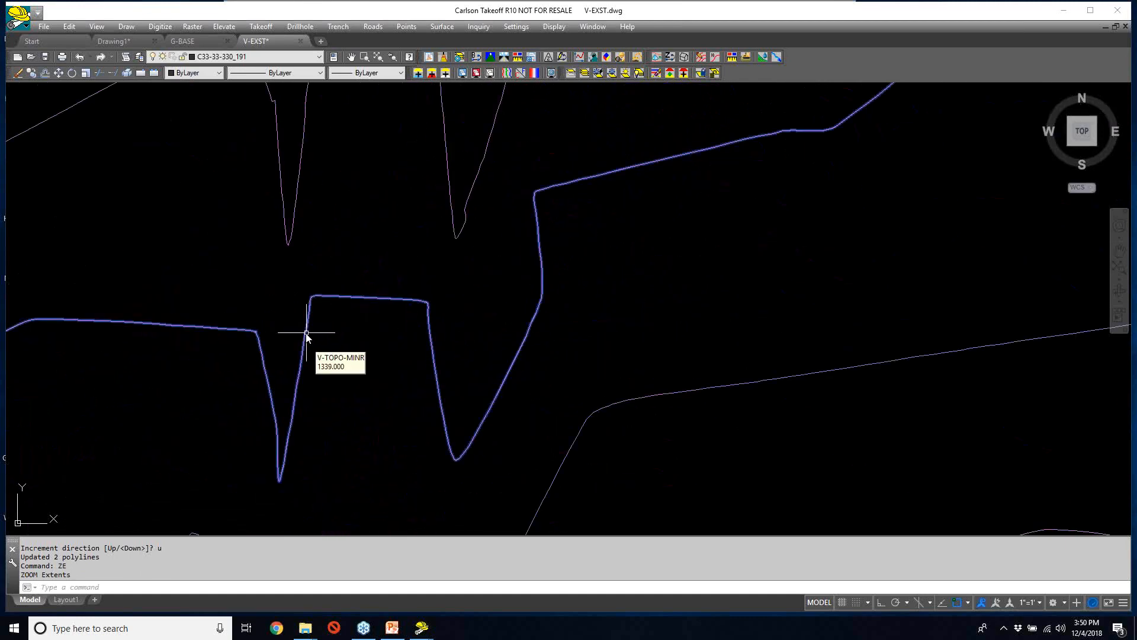
pyautogui.click(308, 332)
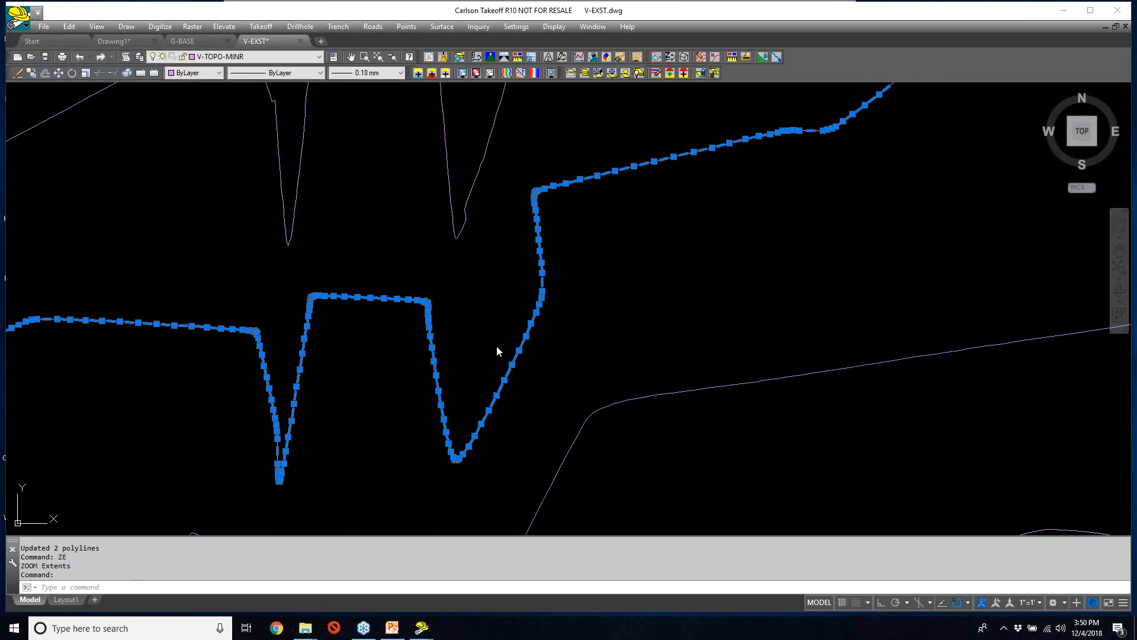
pyautogui.press('Escape')
pyautogui.press('Escape')
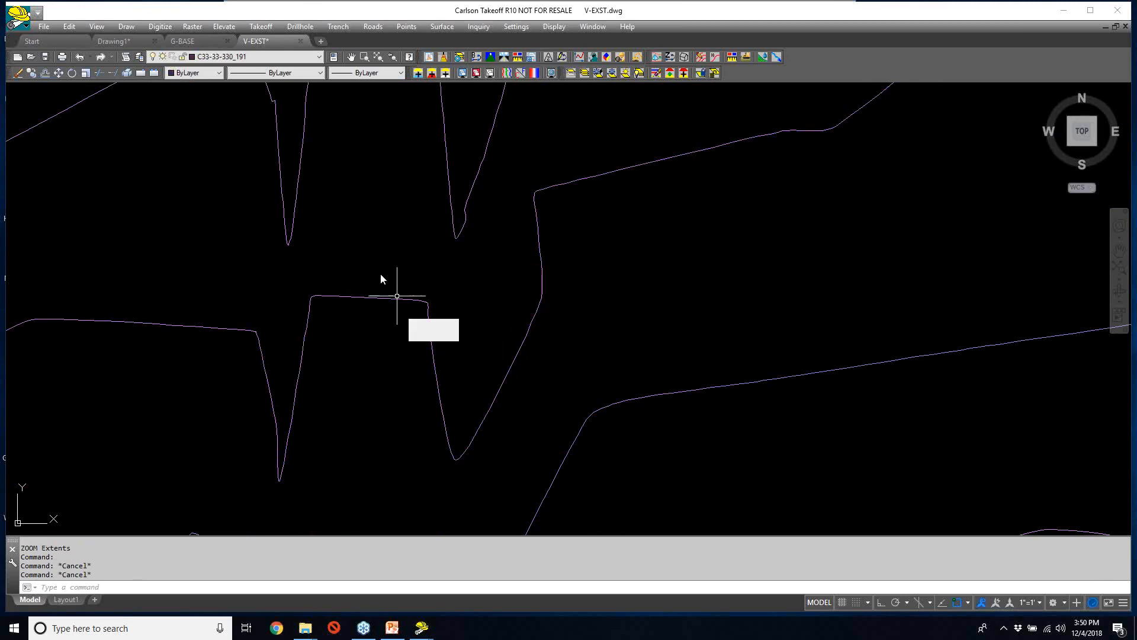
# - Turn on and thaw all layers, and isolate the layers of the minor contours, the ditch line and the road pavement edge
pyautogui.click(92, 27)
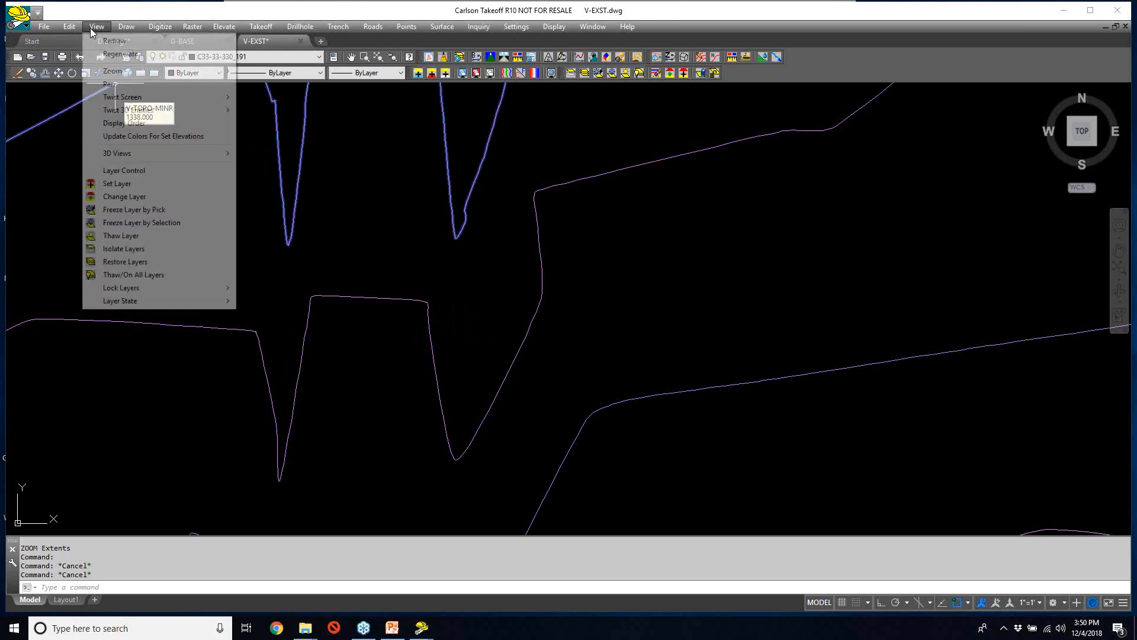
pyautogui.click(131, 275)
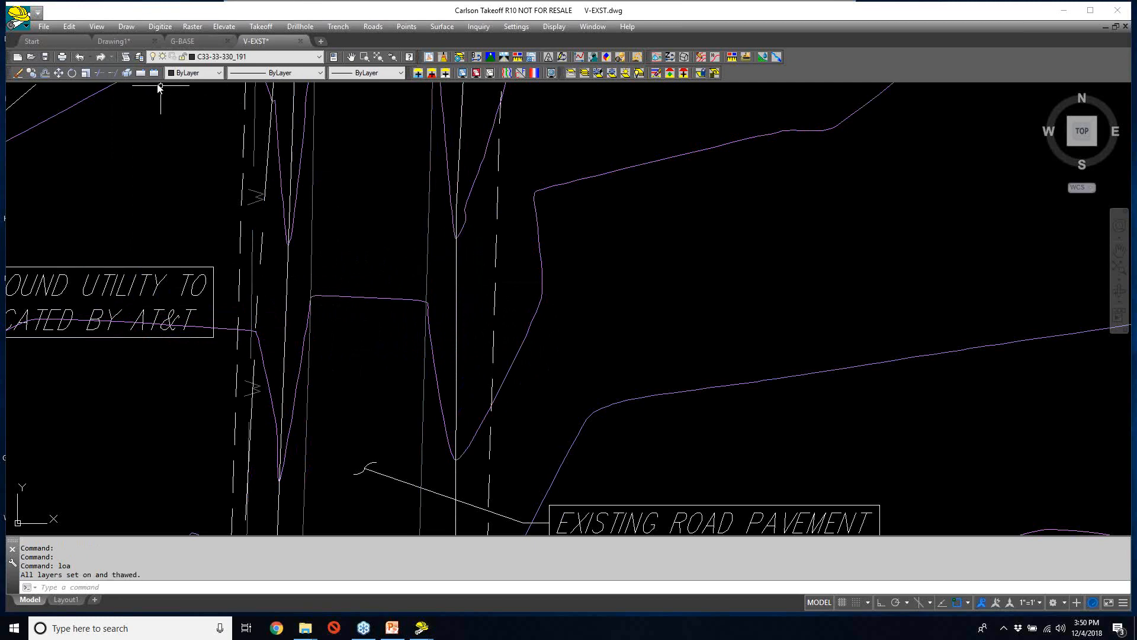
pyautogui.click(96, 27)
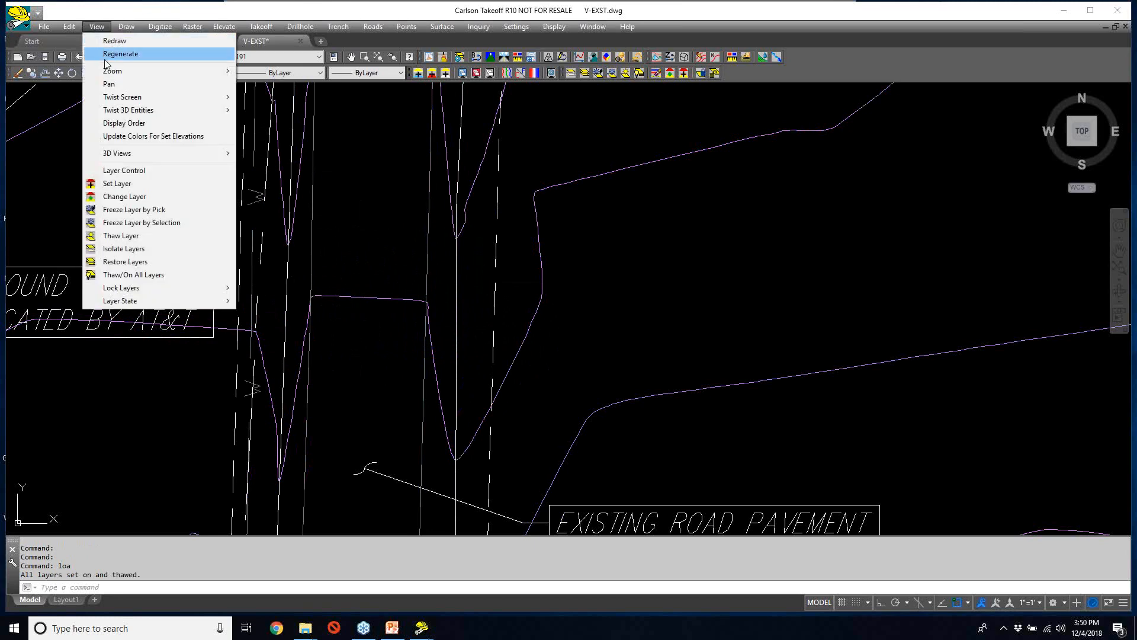
pyautogui.click(170, 249)
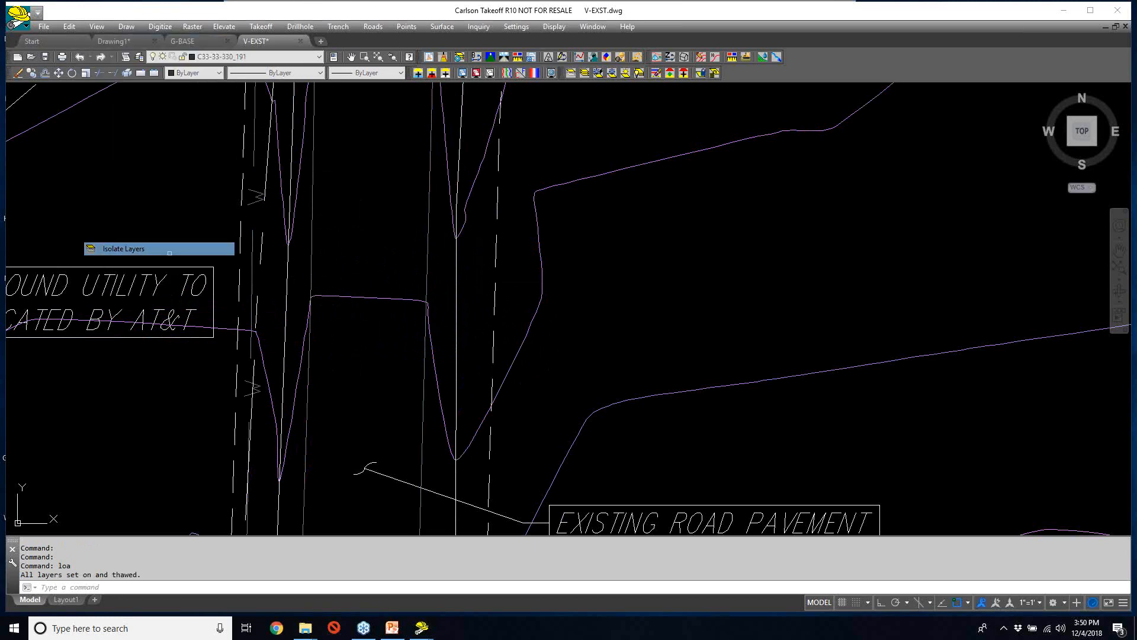
pyautogui.click(790, 438)
pyautogui.click(585, 143)
pyautogui.click(455, 270)
pyautogui.click(427, 265)
pyautogui.press('Return')
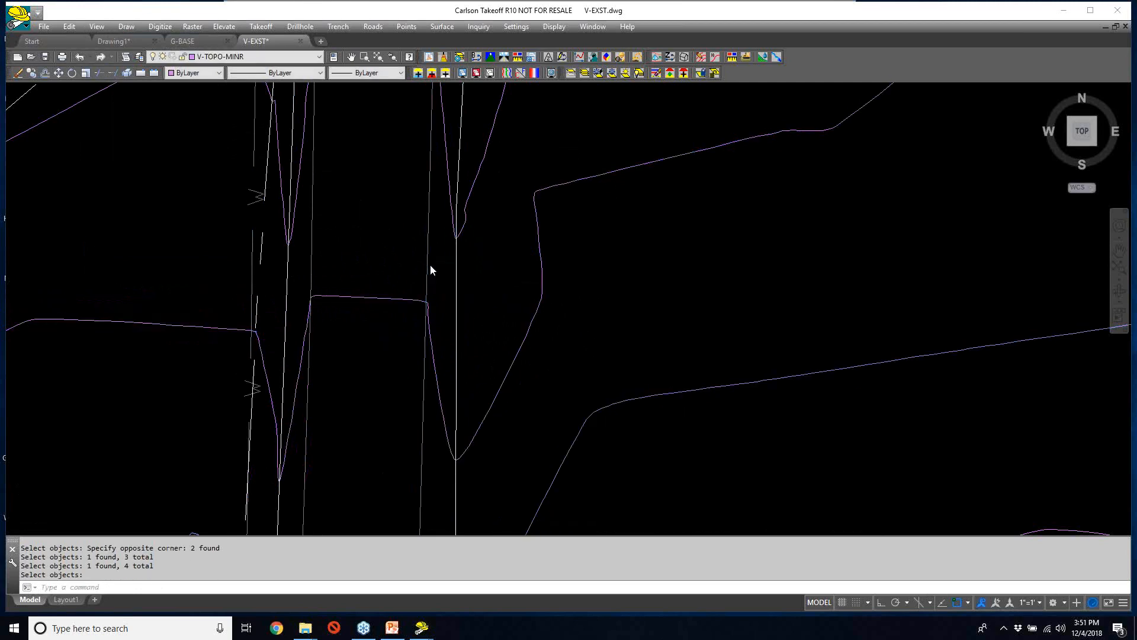
# - Run 2D to 3D Polyline by Screen Entities on the two pavement edges and the two ditch lines along the road
pyautogui.scroll(-3, 431, 269)
pyautogui.scroll(-2, 431, 269)
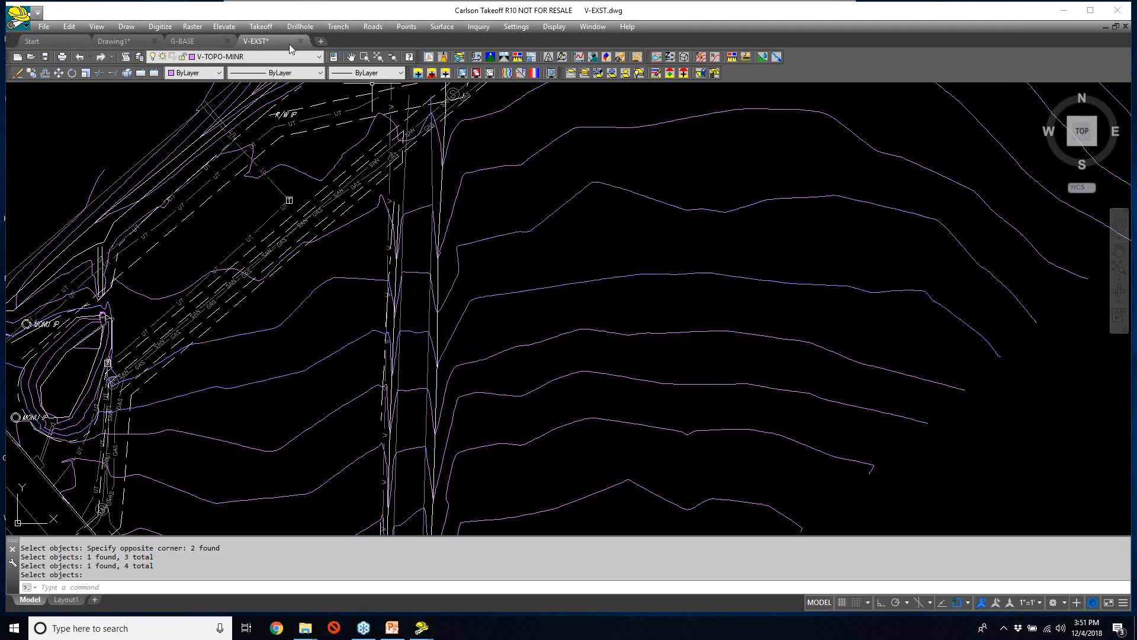
pyautogui.click(223, 26)
pyautogui.moveTo(248, 93)
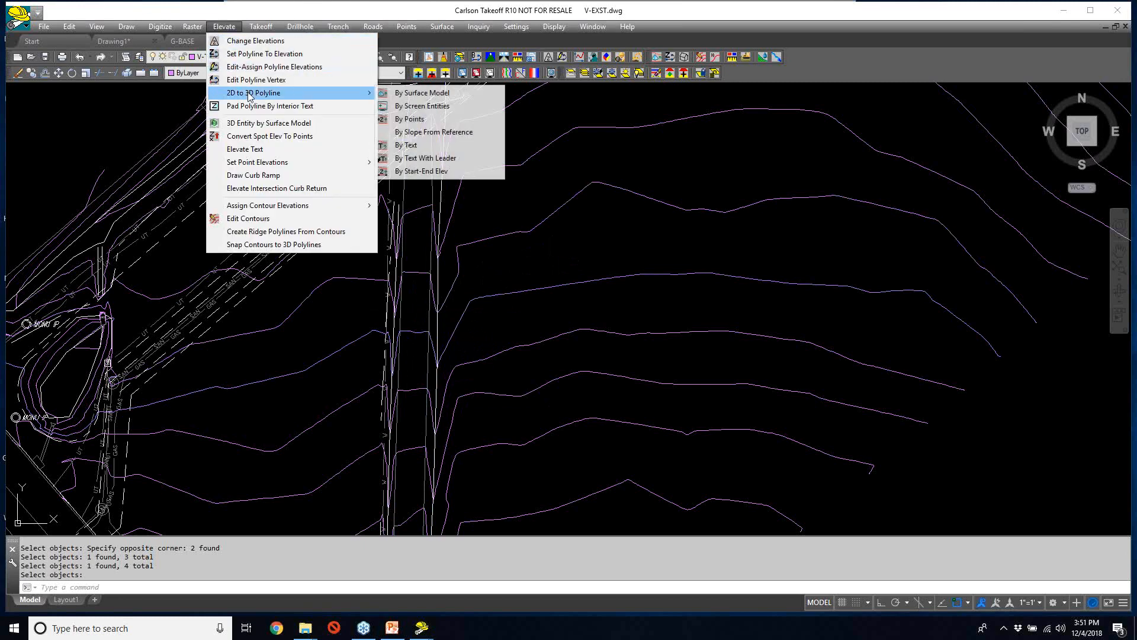
pyautogui.click(439, 111)
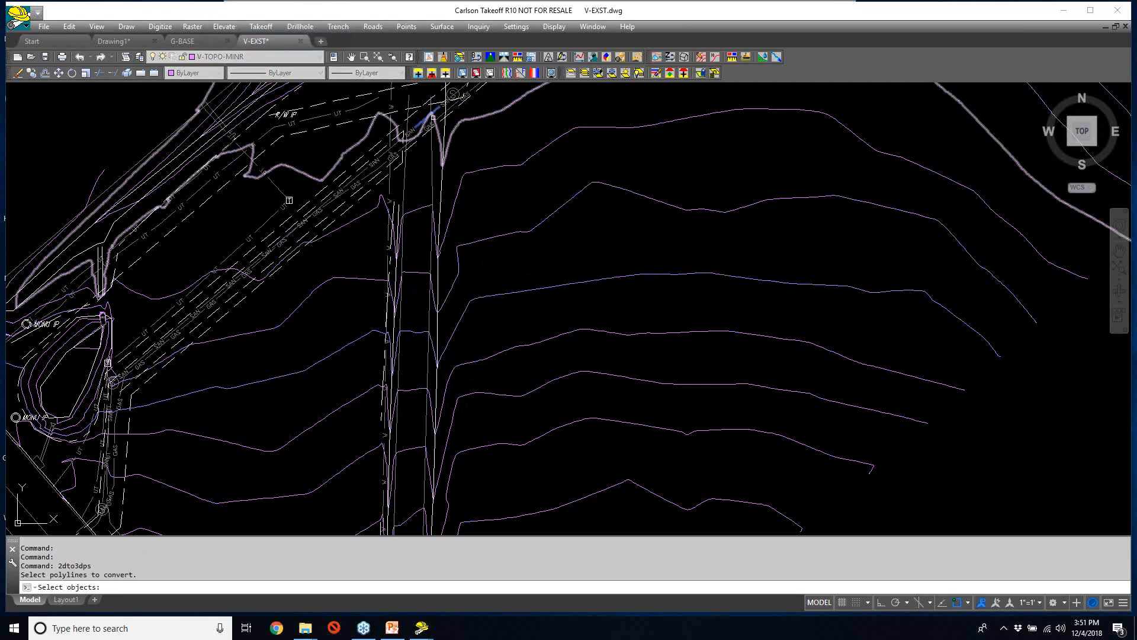
pyautogui.scroll(5, 411, 386)
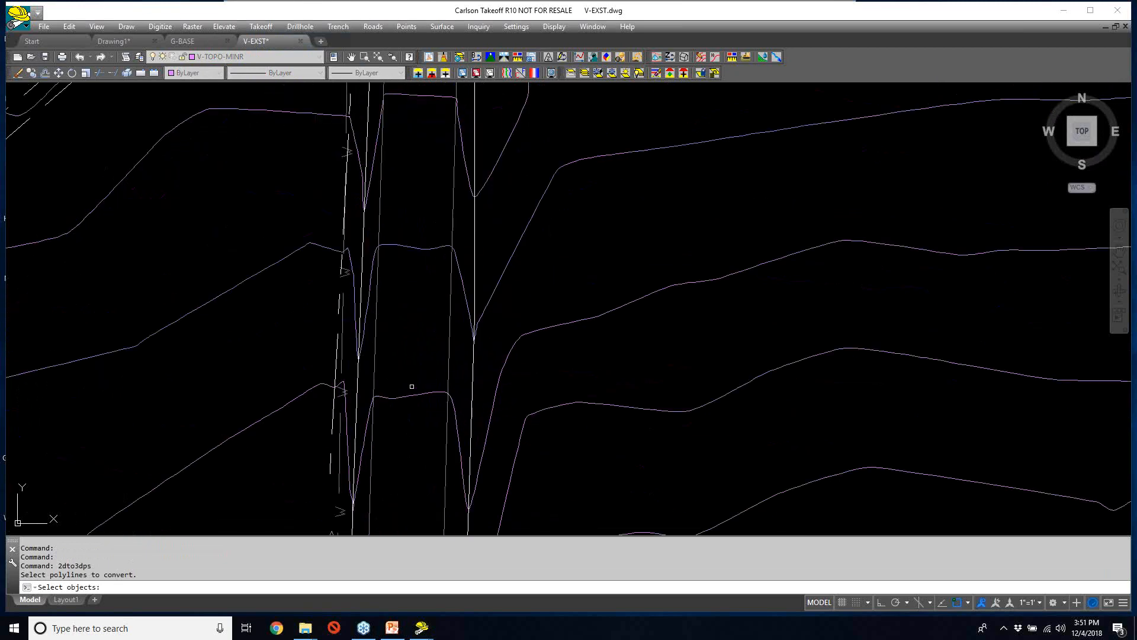
pyautogui.click(507, 347)
pyautogui.click(468, 356)
pyautogui.click(351, 366)
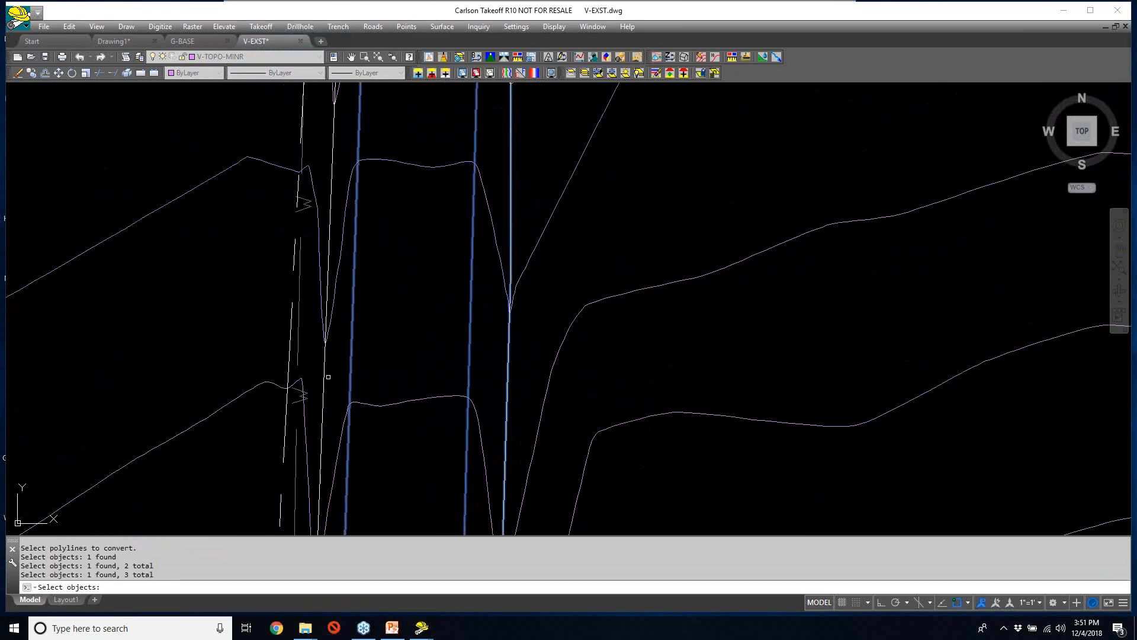
pyautogui.click(323, 379)
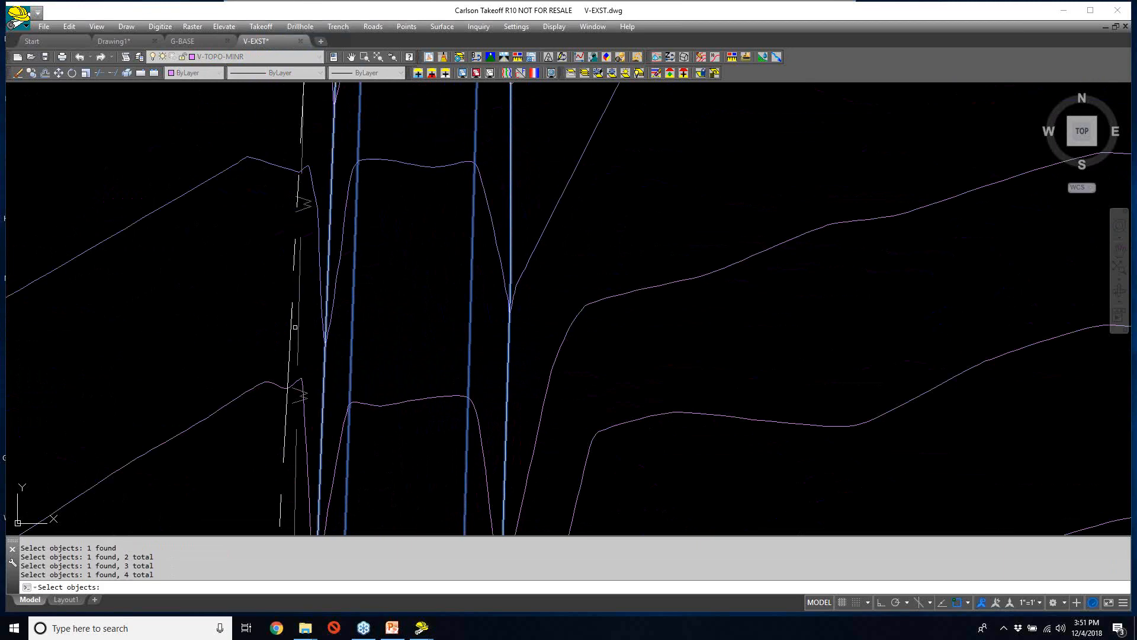
pyautogui.scroll(-4, 300, 310)
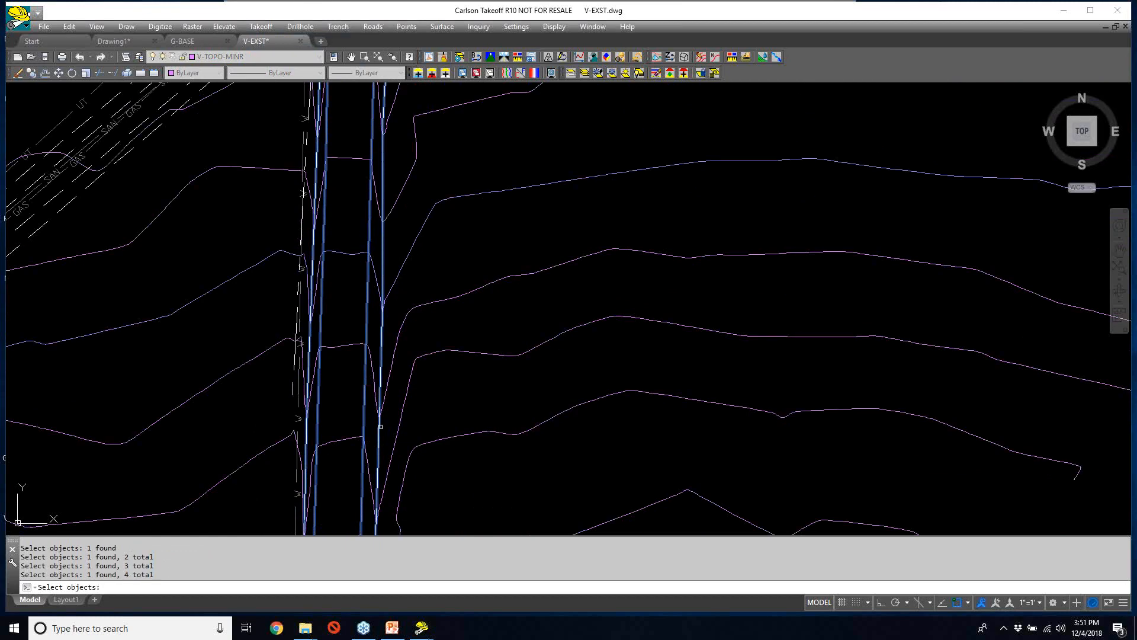
pyautogui.press('Return')
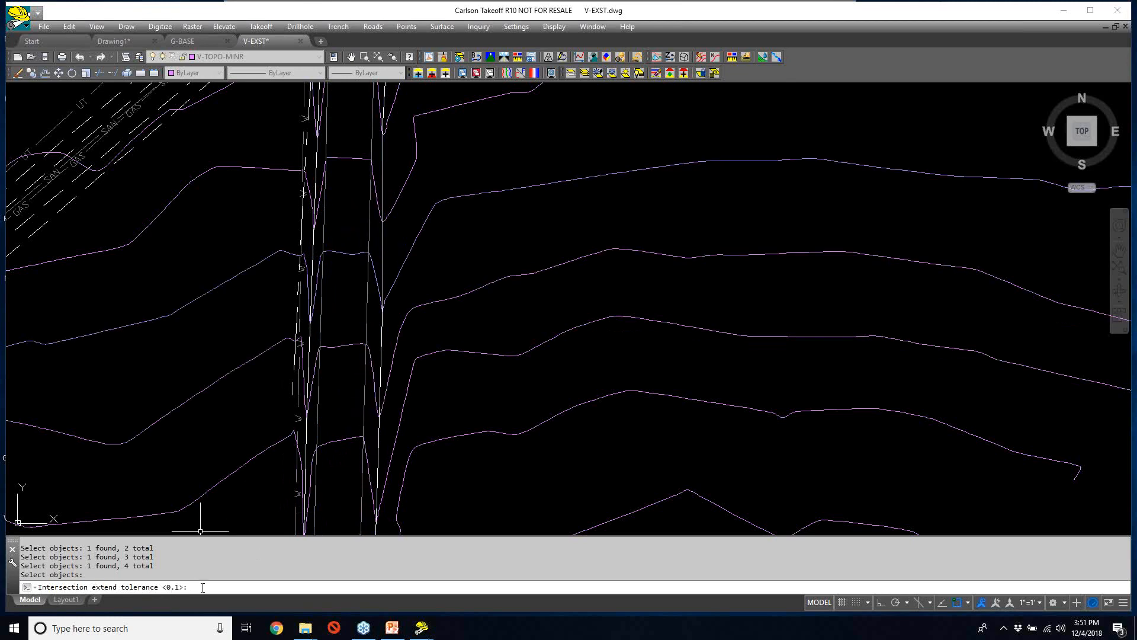
# - Accept an intersection extend tolerance of 0.1 and use all objects as the surface entities for the conversion
pyautogui.press('Return')
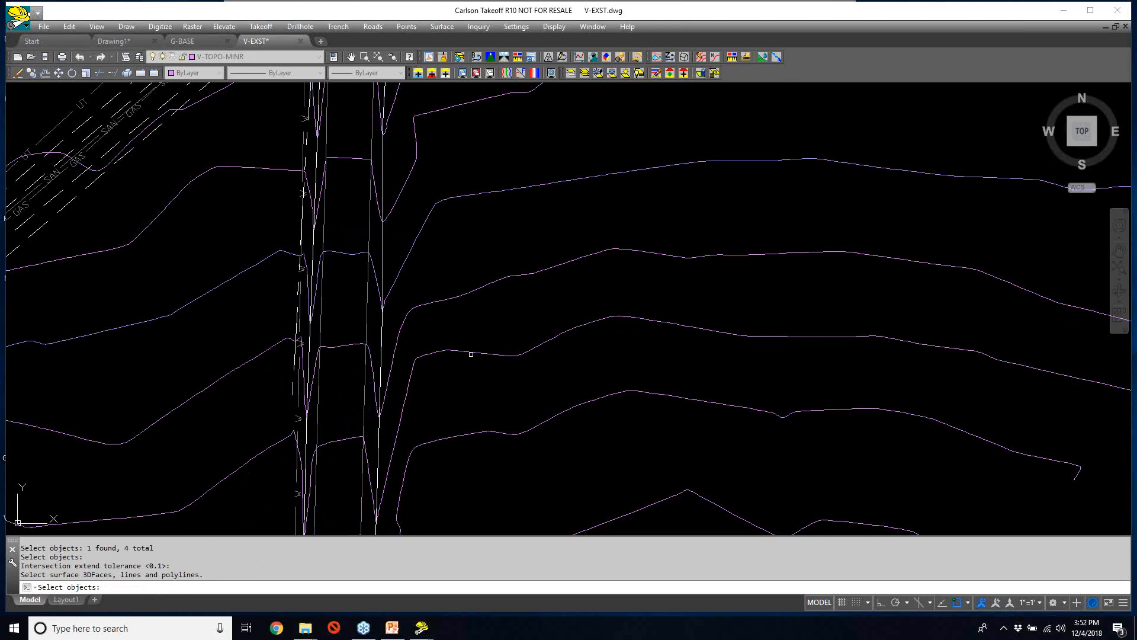
pyautogui.write('all')
pyautogui.press('Return')
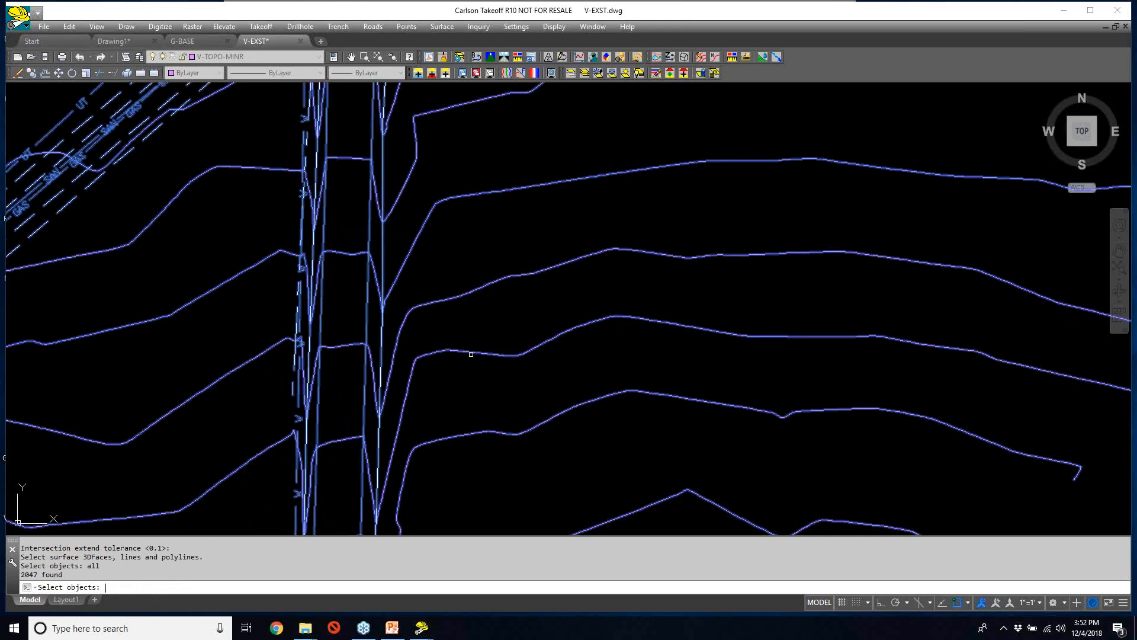
pyautogui.press('Return')
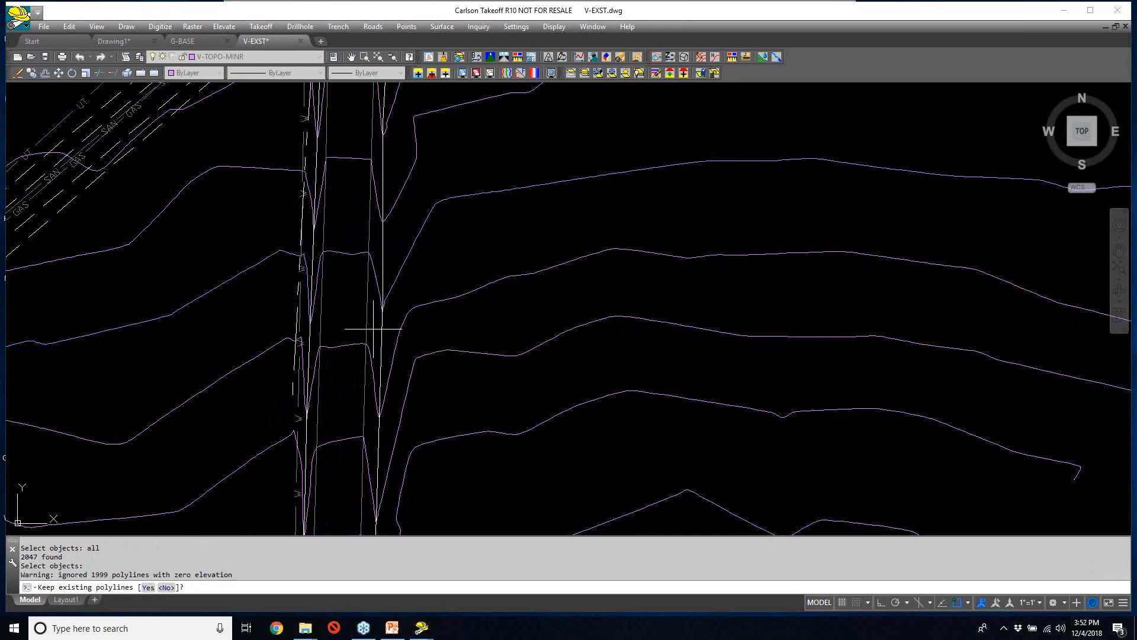
# - Convert the road lines to 3D polylines on layer V-BRKL without keeping the existing polylines
pyautogui.press('Return')
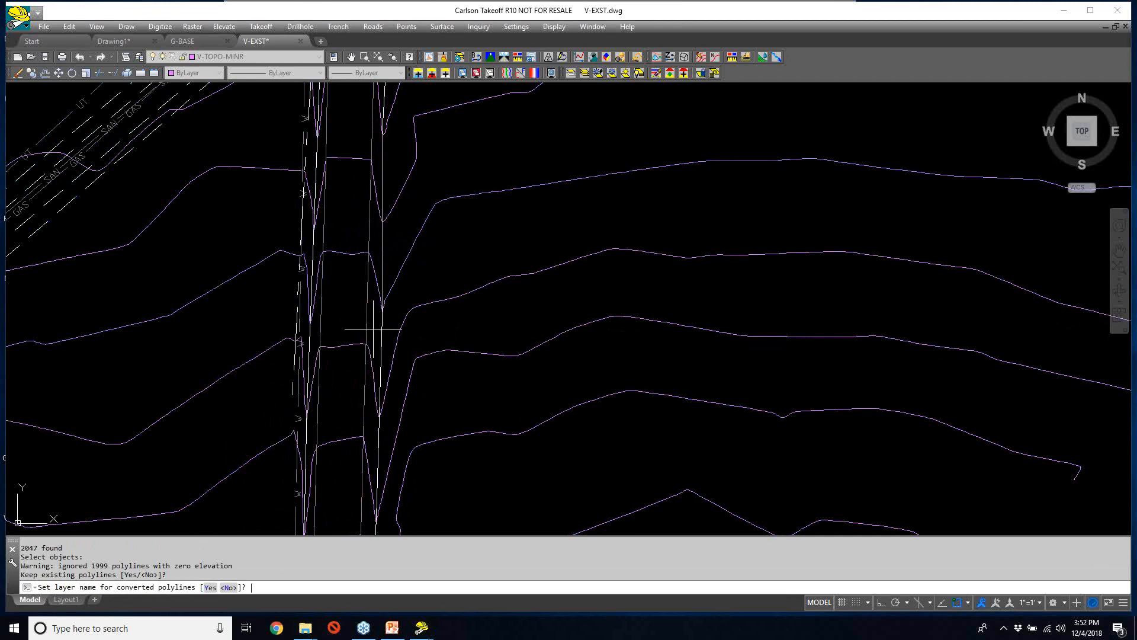
pyautogui.write('y')
pyautogui.press('Return')
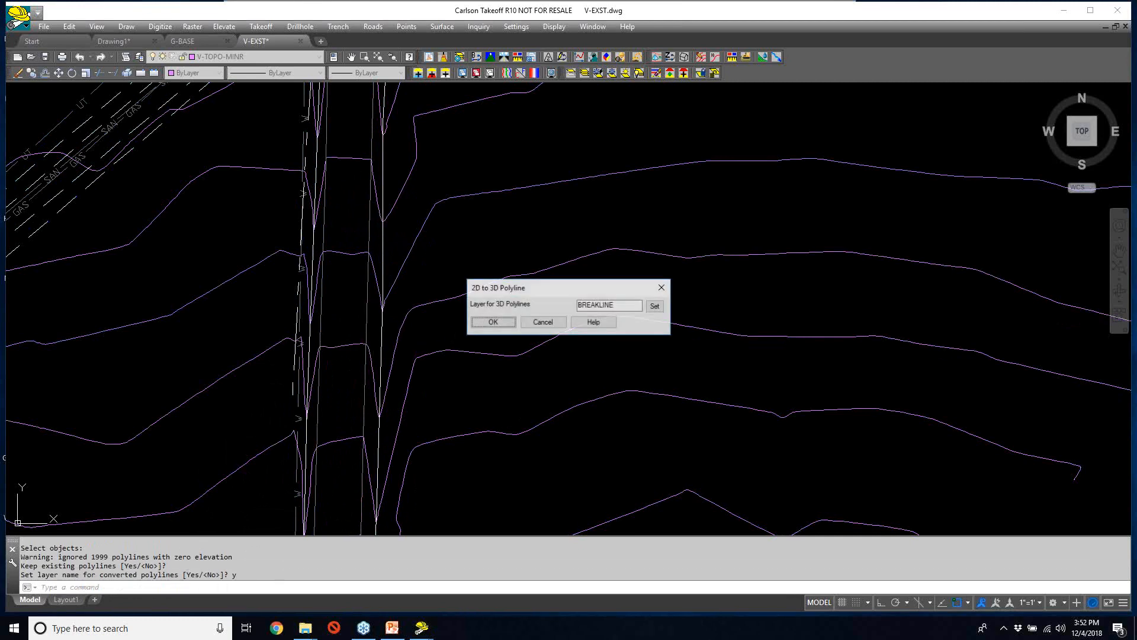
pyautogui.doubleClick(624, 306)
pyautogui.write('V-BRK')
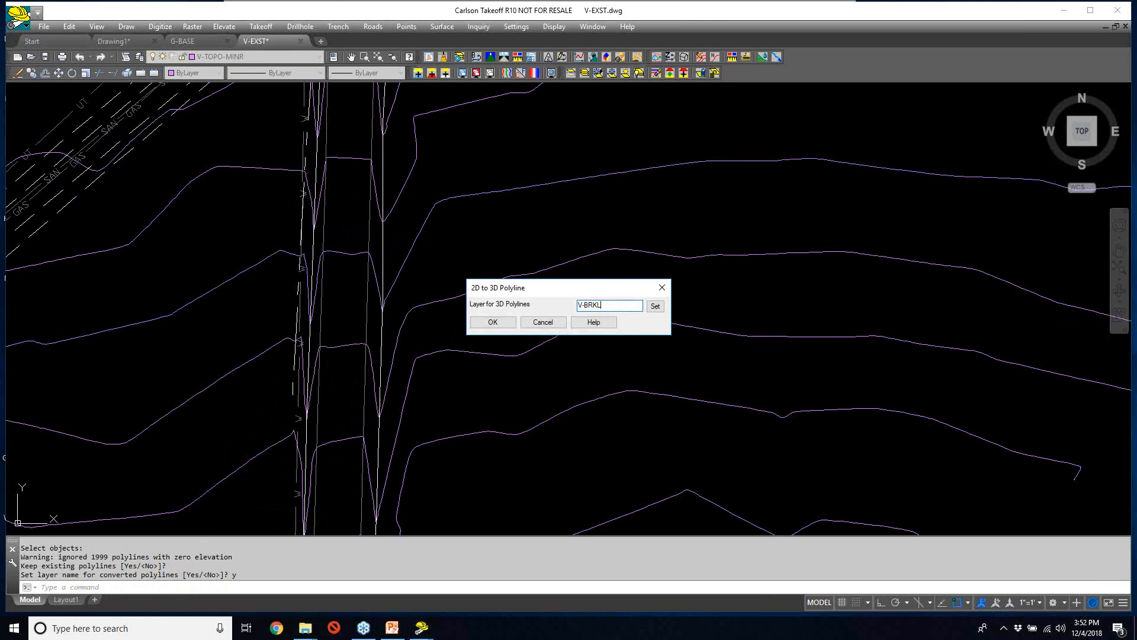
pyautogui.write('L')
pyautogui.click(492, 322)
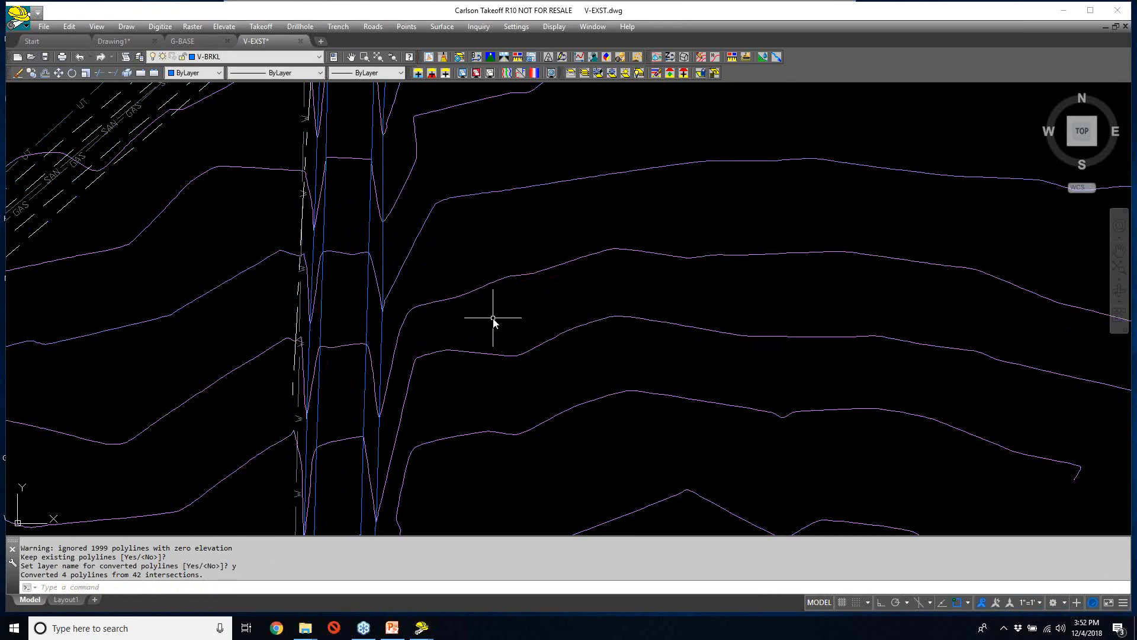
pyautogui.scroll(-1, 492, 320)
pyautogui.scroll(-1, 493, 320)
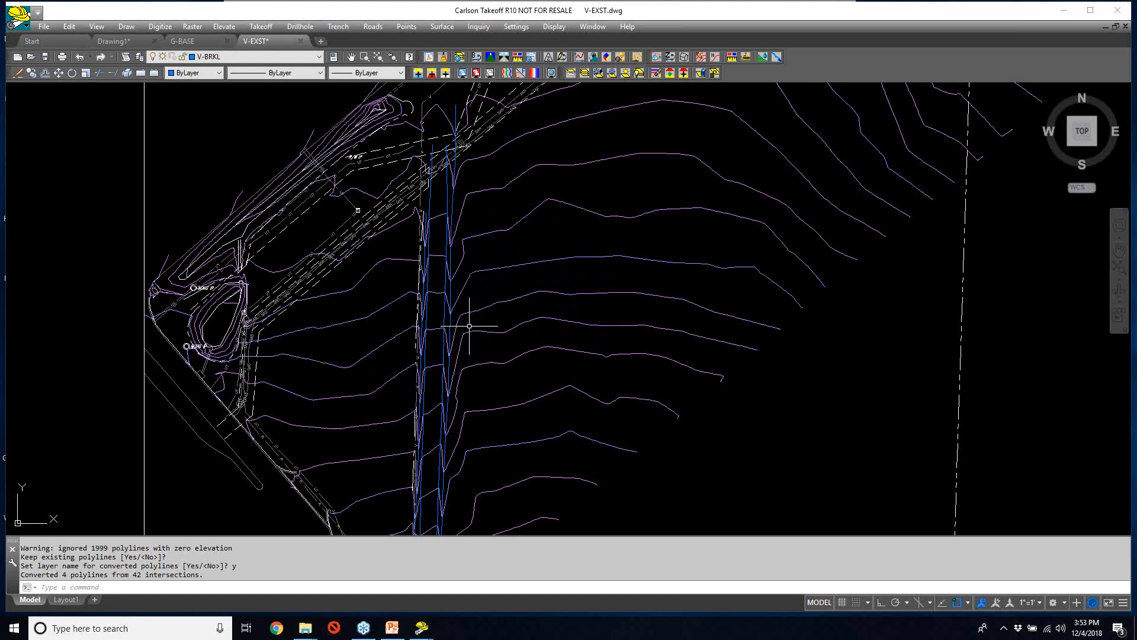
pyautogui.scroll(-2, 472, 328)
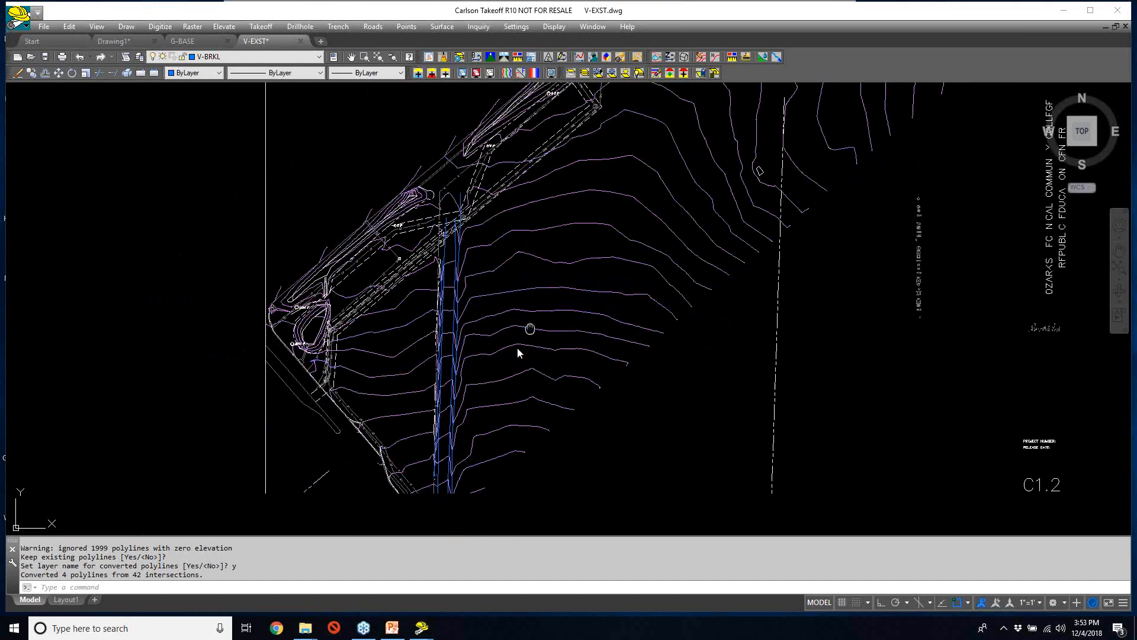
# - Save the V-EXST drawing with its converted road and ditch breaklines
pyautogui.moveTo(532, 324); pyautogui.dragTo(487, 391, button='middle')
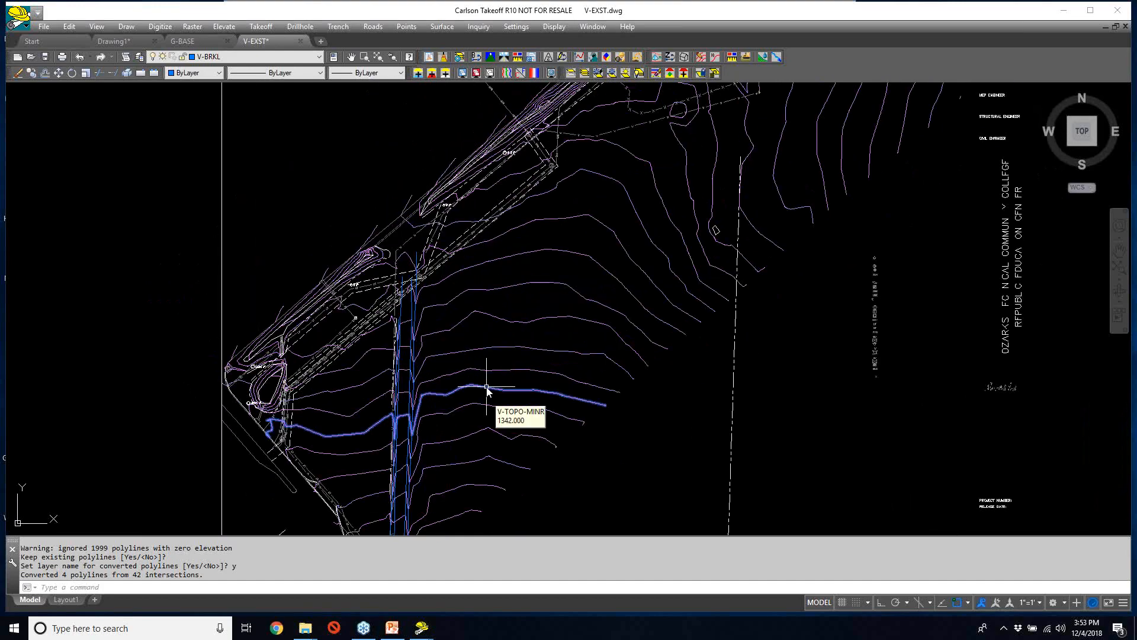
pyautogui.scroll(-3, 487, 388)
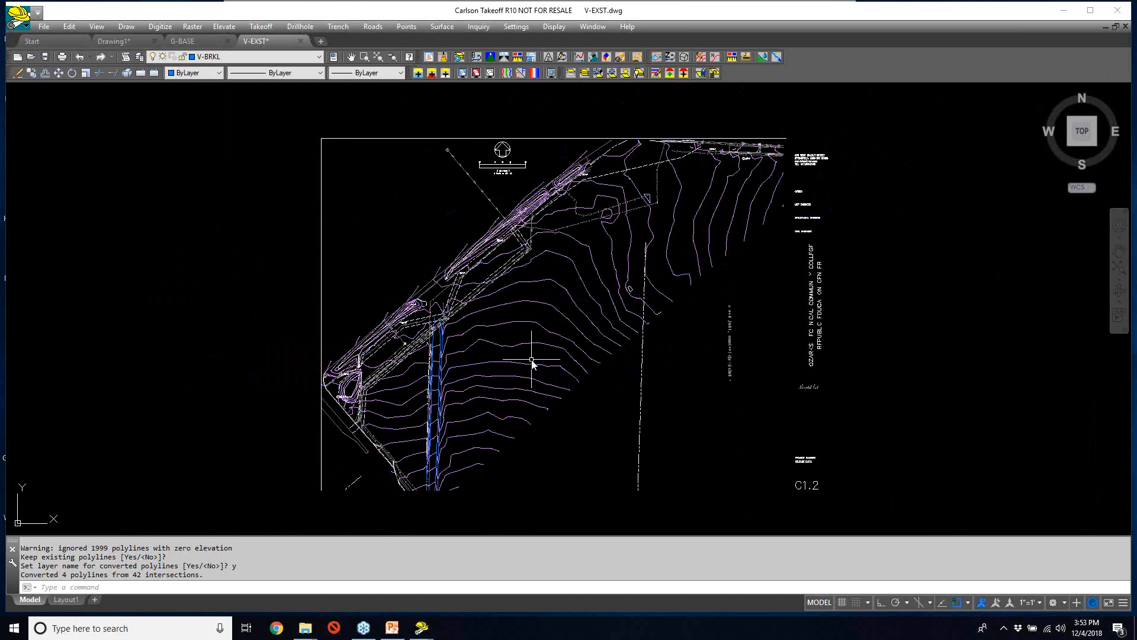
pyautogui.click(45, 27)
pyautogui.click(60, 80)
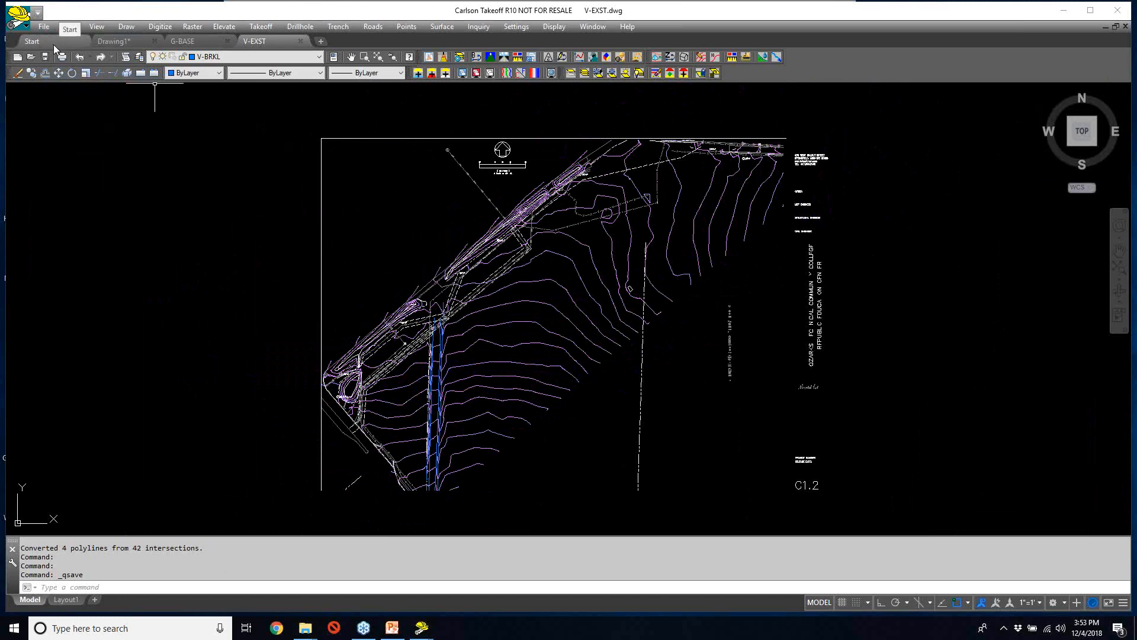
# - Create a new drawing OTC.dwg in C:\Carlson Projects\OTC, accepting the startup wizard's default scale, coordinate system and data file settings
pyautogui.click(44, 27)
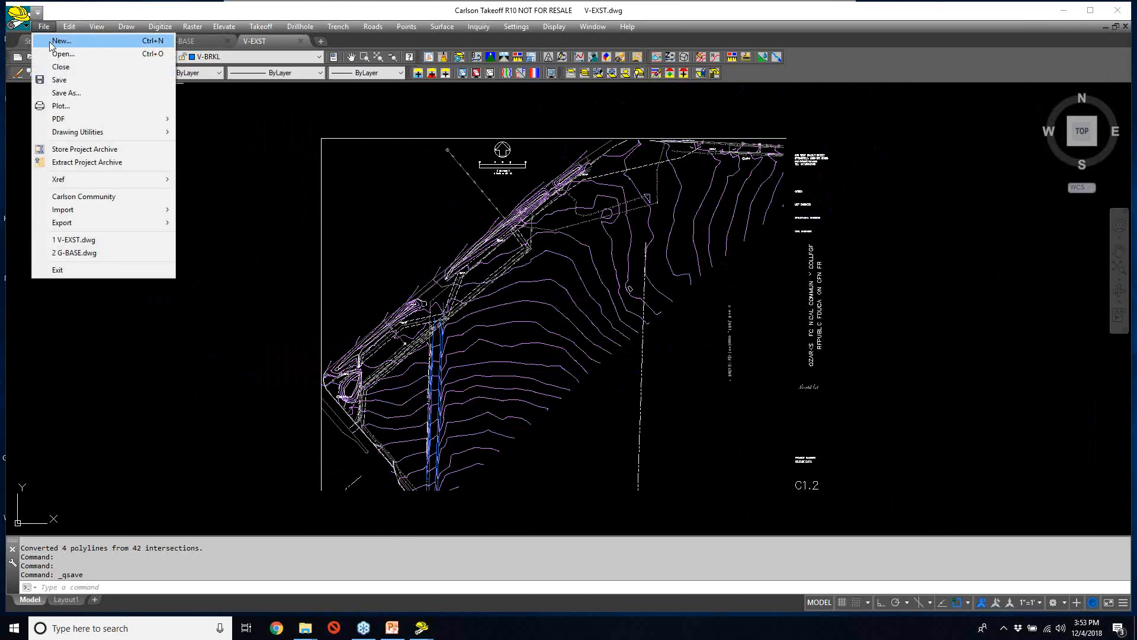
pyautogui.click(59, 41)
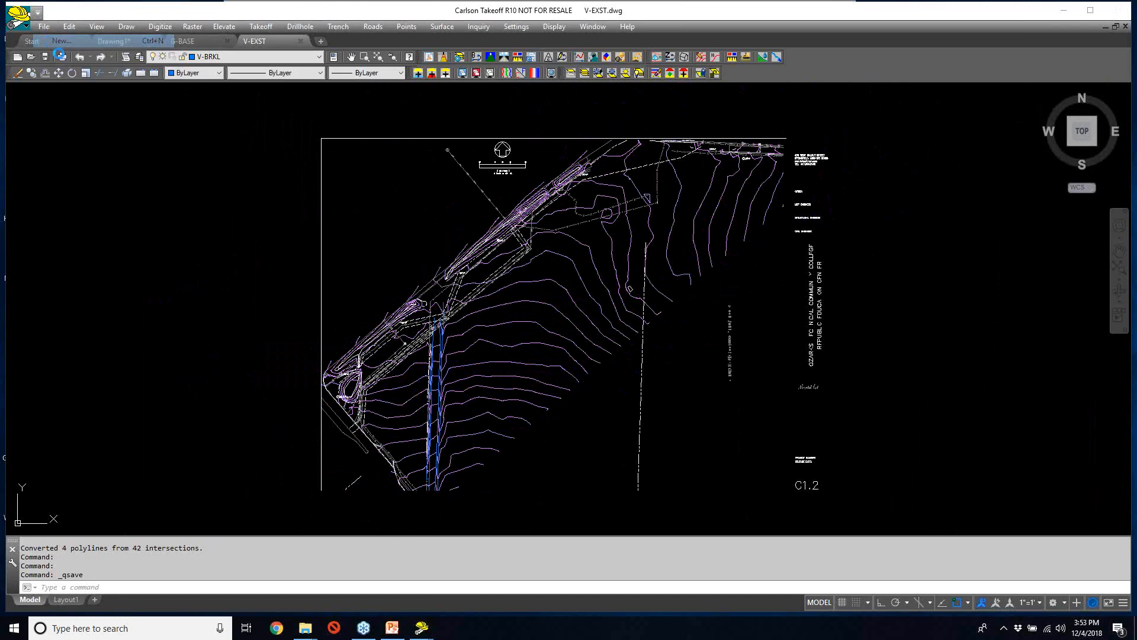
pyautogui.click(734, 427)
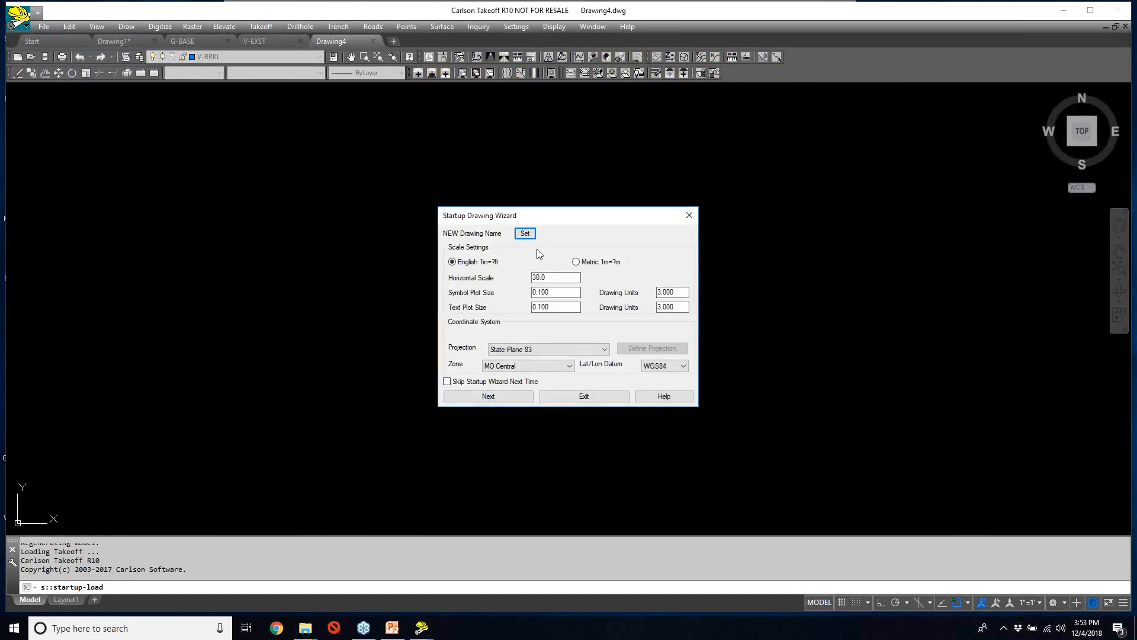
pyautogui.click(525, 234)
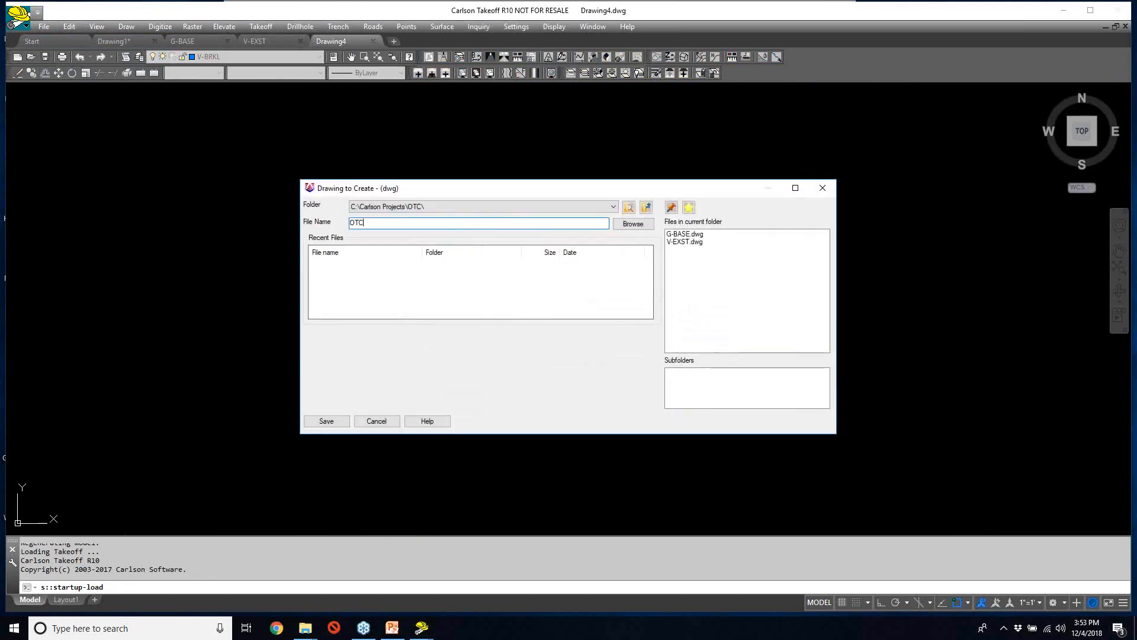
pyautogui.click(323, 421)
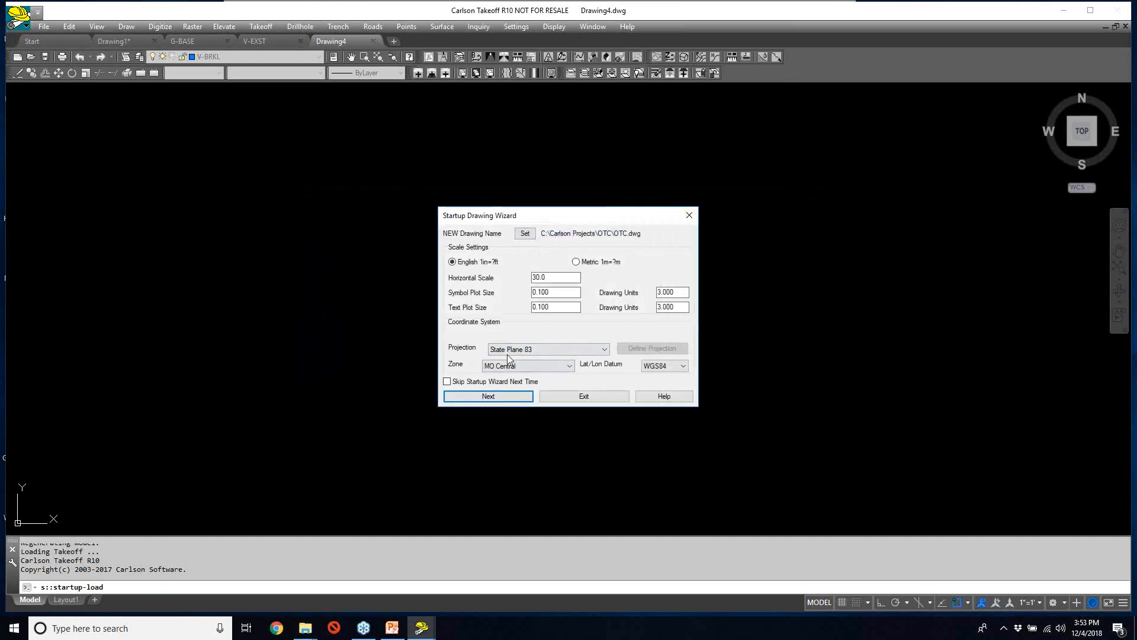
pyautogui.click(489, 397)
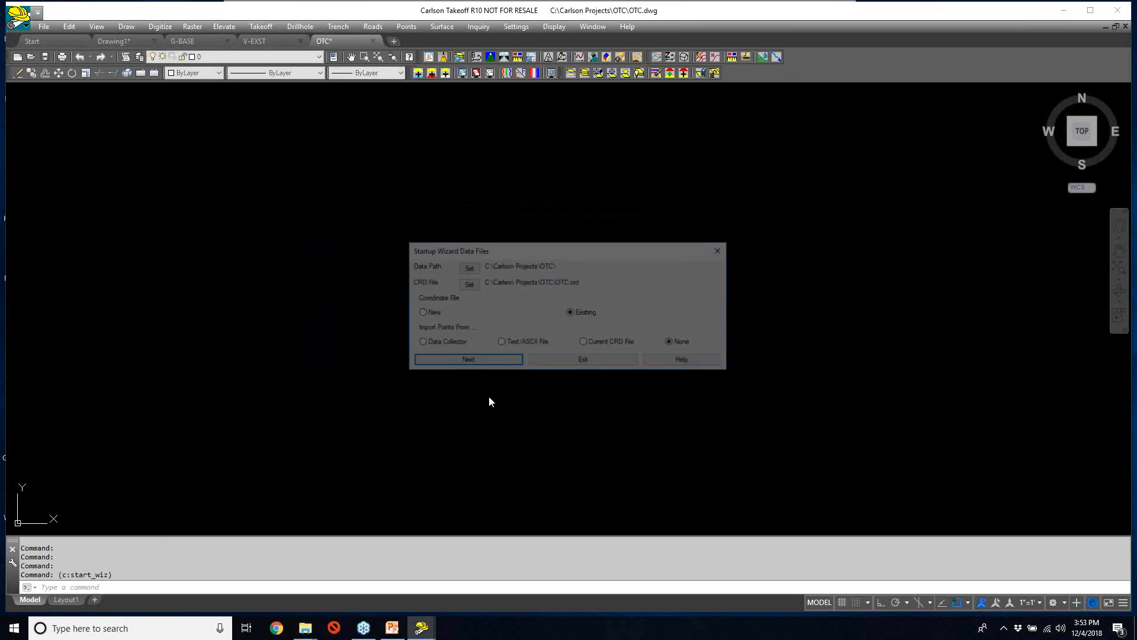
pyautogui.click(465, 360)
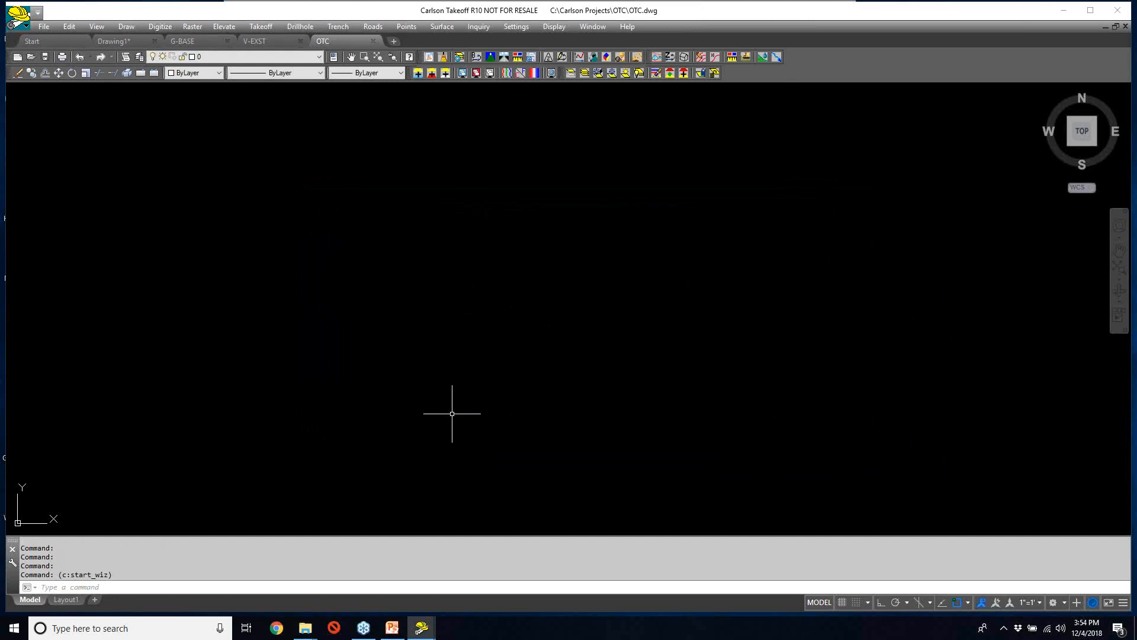
# - Insert V-EXST.dwg from the OTC project folder as exploded entities at 0,0,0 with scale 1
pyautogui.click(125, 28)
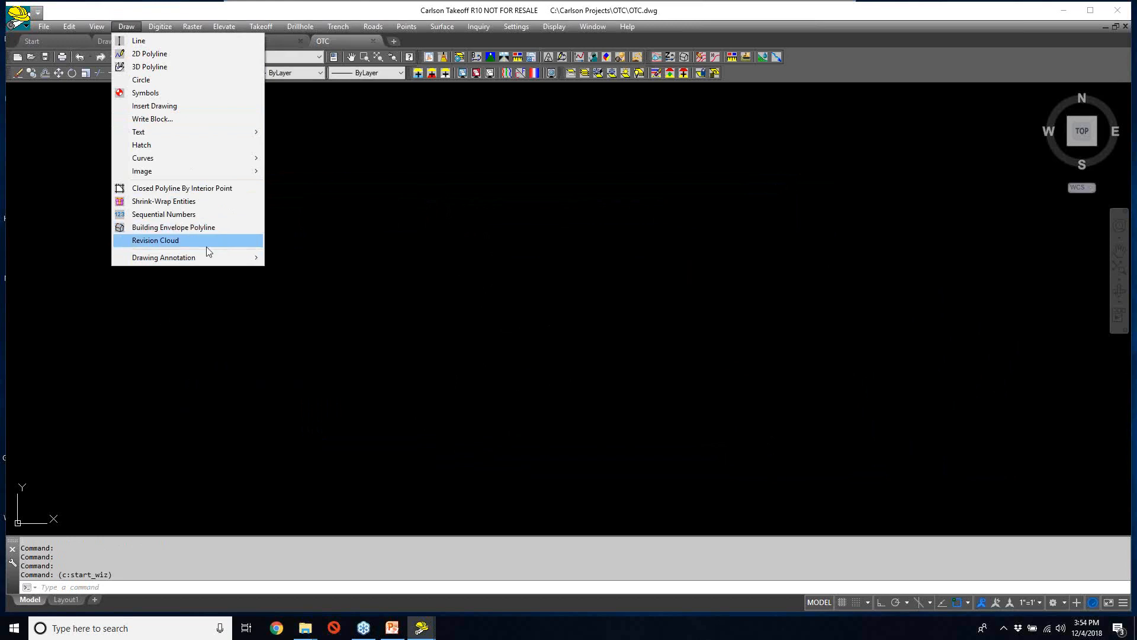
pyautogui.click(173, 109)
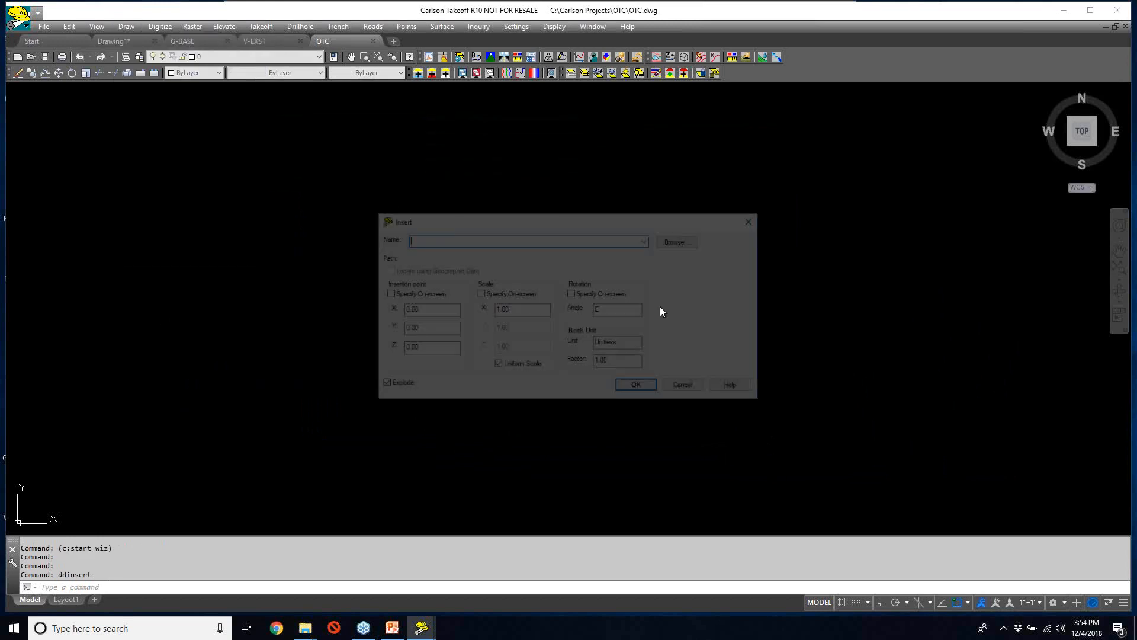
pyautogui.click(681, 241)
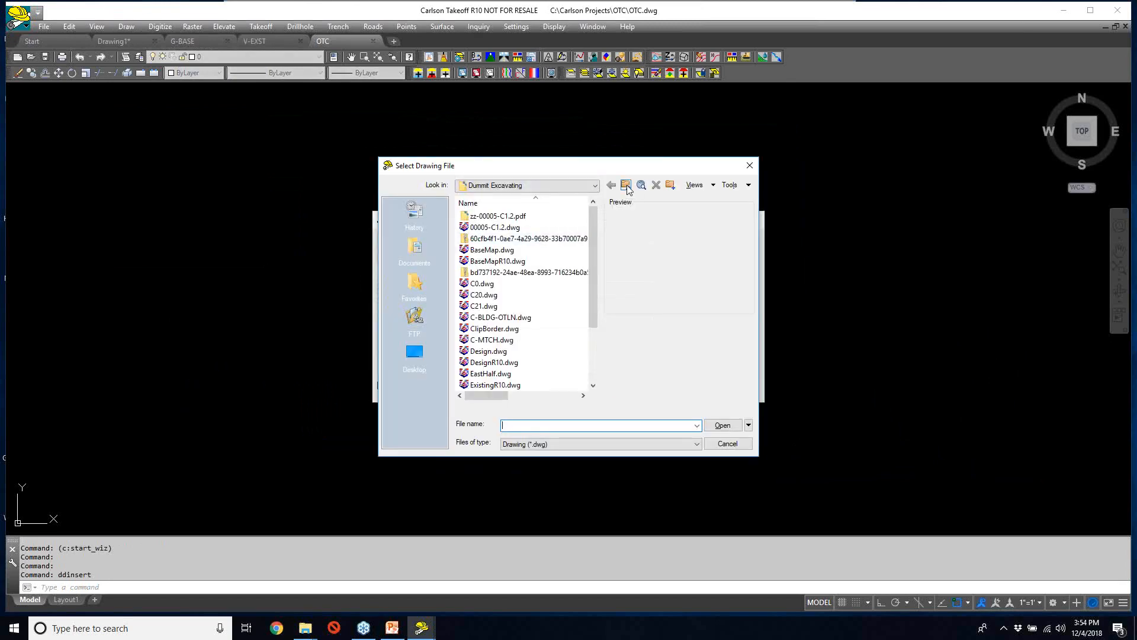
pyautogui.click(626, 186)
pyautogui.click(626, 186)
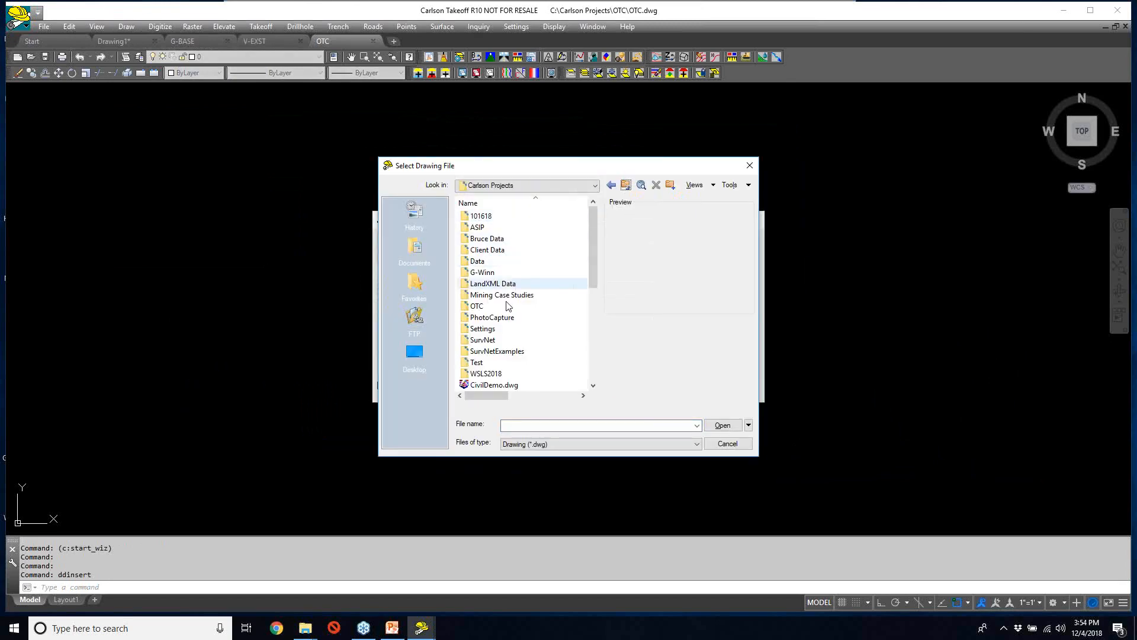
pyautogui.doubleClick(508, 305)
pyautogui.click(495, 251)
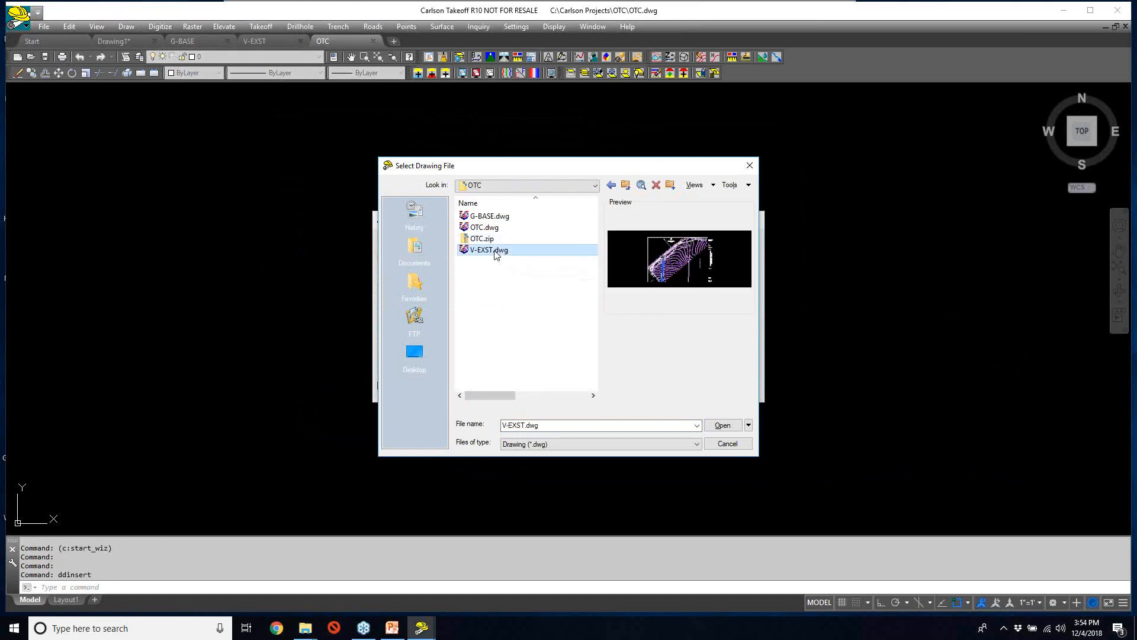
pyautogui.click(720, 425)
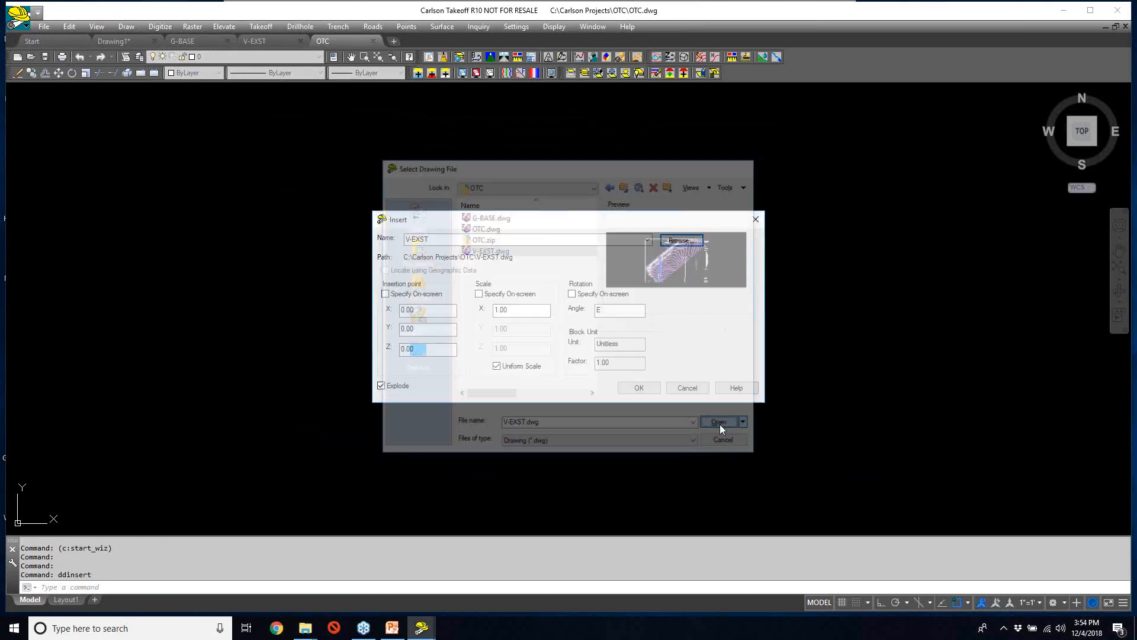
pyautogui.click(631, 387)
# - Zoom to the drawing extents and erase the rectangular border line around the plan
pyautogui.write('Z')
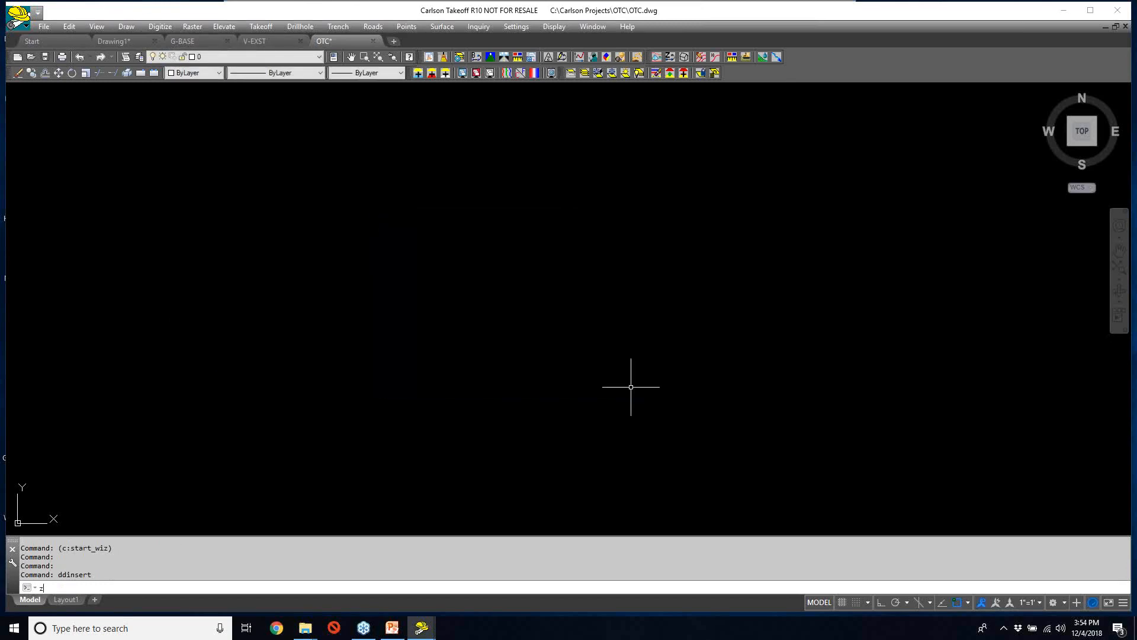
pyautogui.press('Return')
pyautogui.write('e')
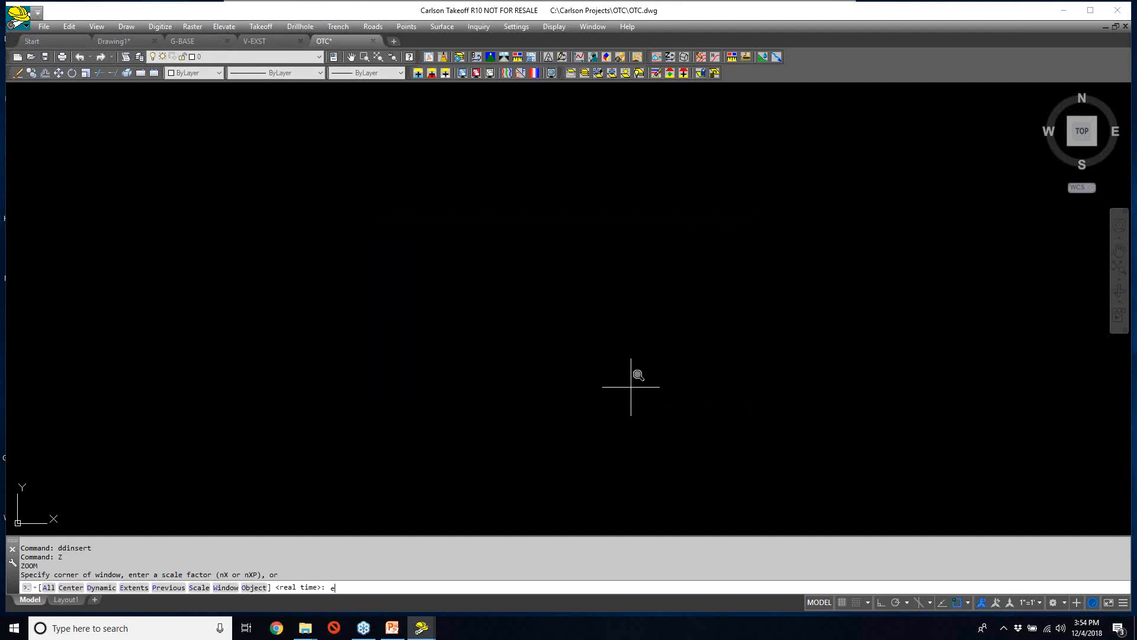
pyautogui.press('Return')
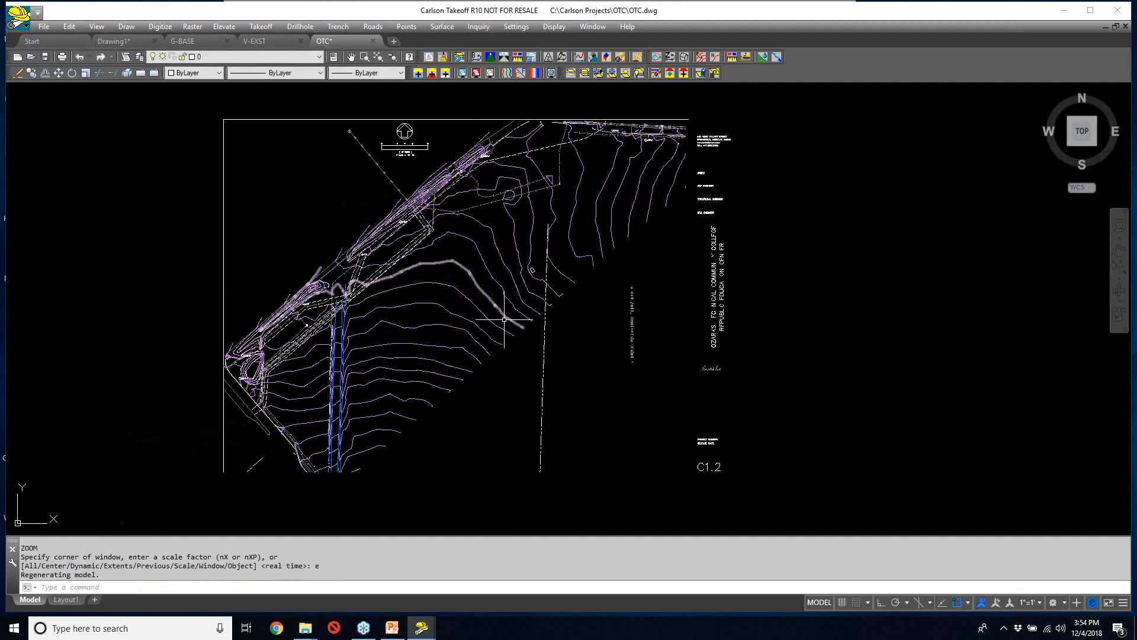
pyautogui.write('E')
pyautogui.press('Return')
pyautogui.click(289, 190)
pyautogui.click(209, 92)
pyautogui.press('Return')
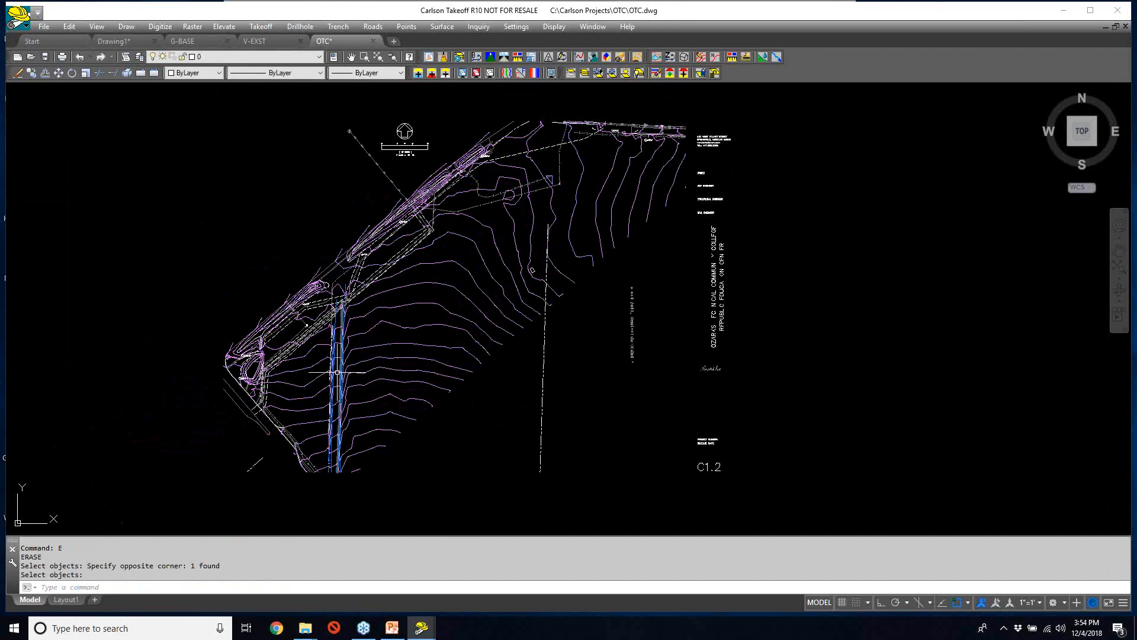
# - Assign the layers of the minor contours, major contours and road breaklines to the existing surface by selecting an entity of each
pyautogui.click(92, 26)
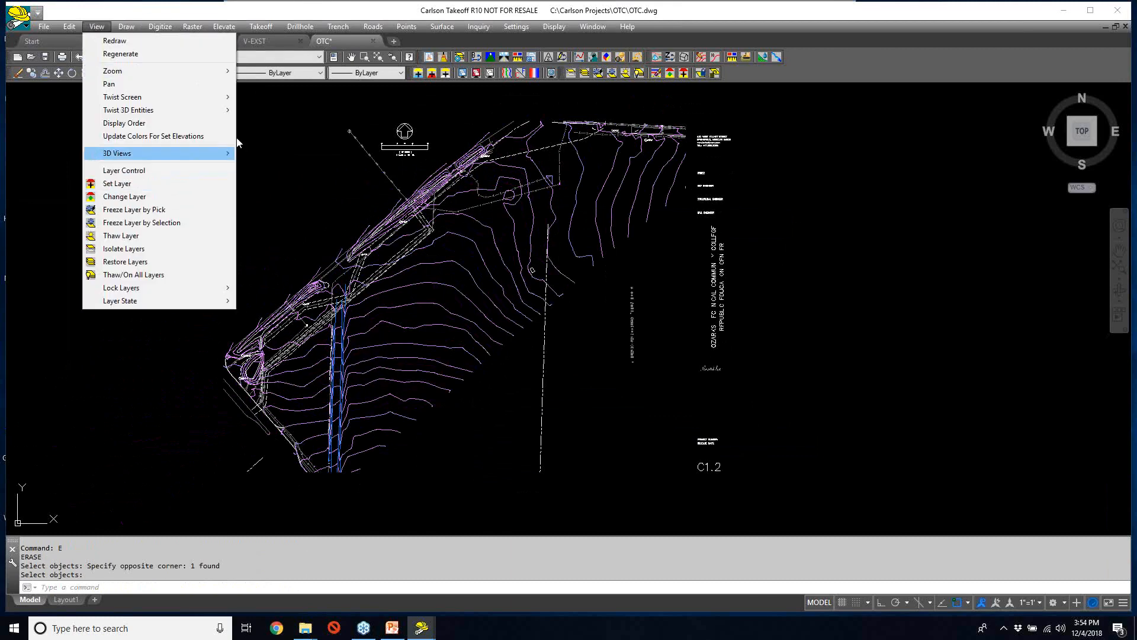
pyautogui.moveTo(261, 27)
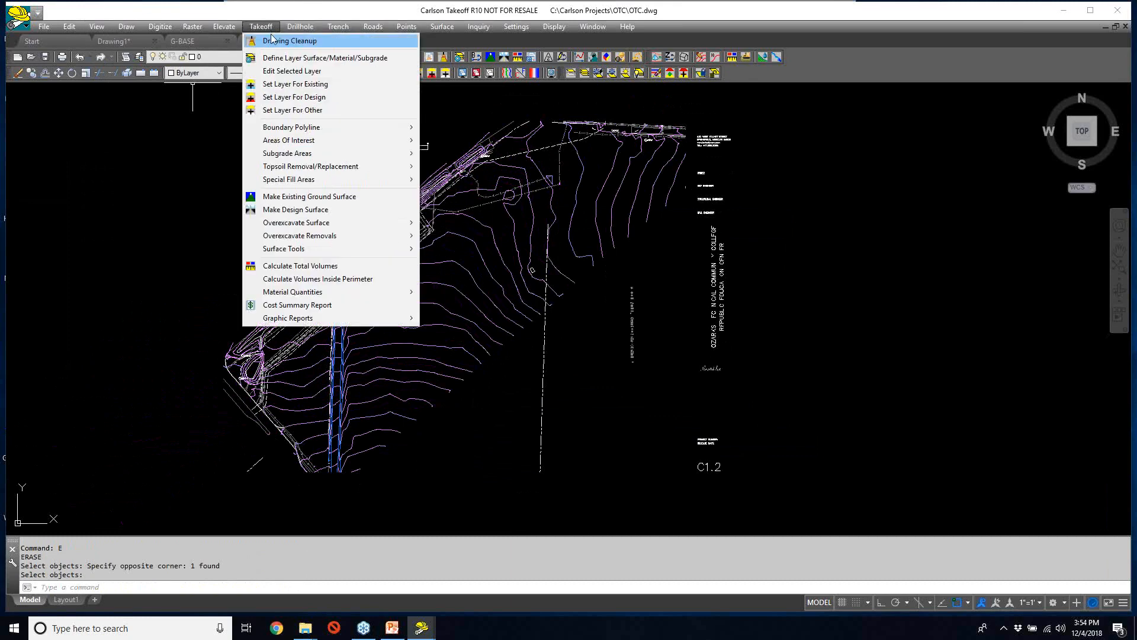
pyautogui.click(295, 83)
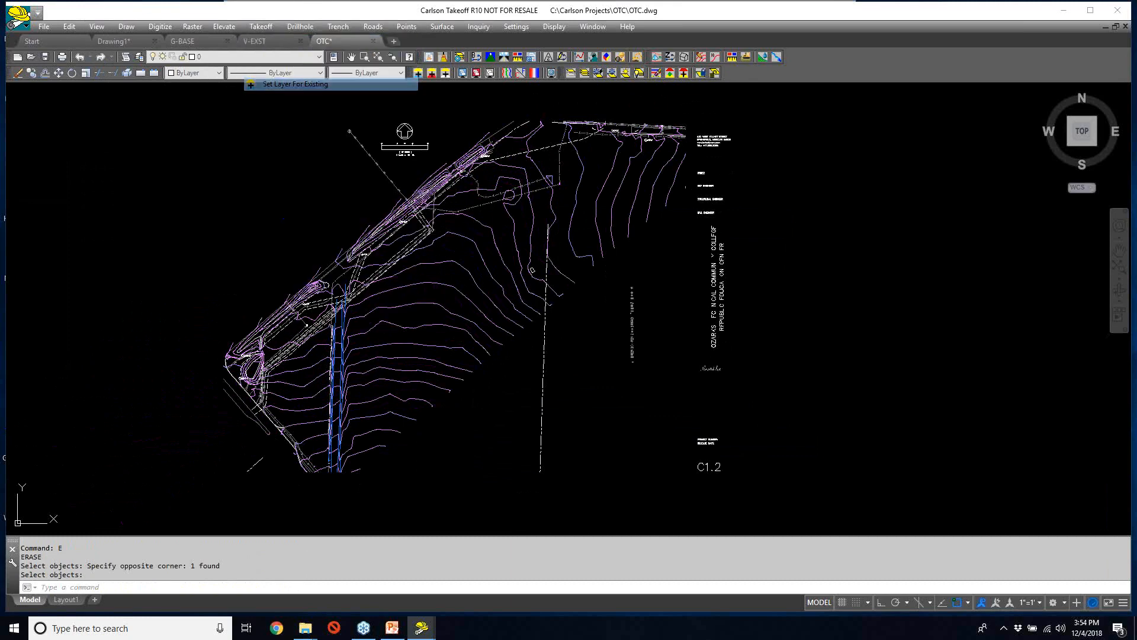
pyautogui.scroll(8, 350, 384)
pyautogui.click(350, 383)
pyautogui.click(331, 197)
pyautogui.click(313, 187)
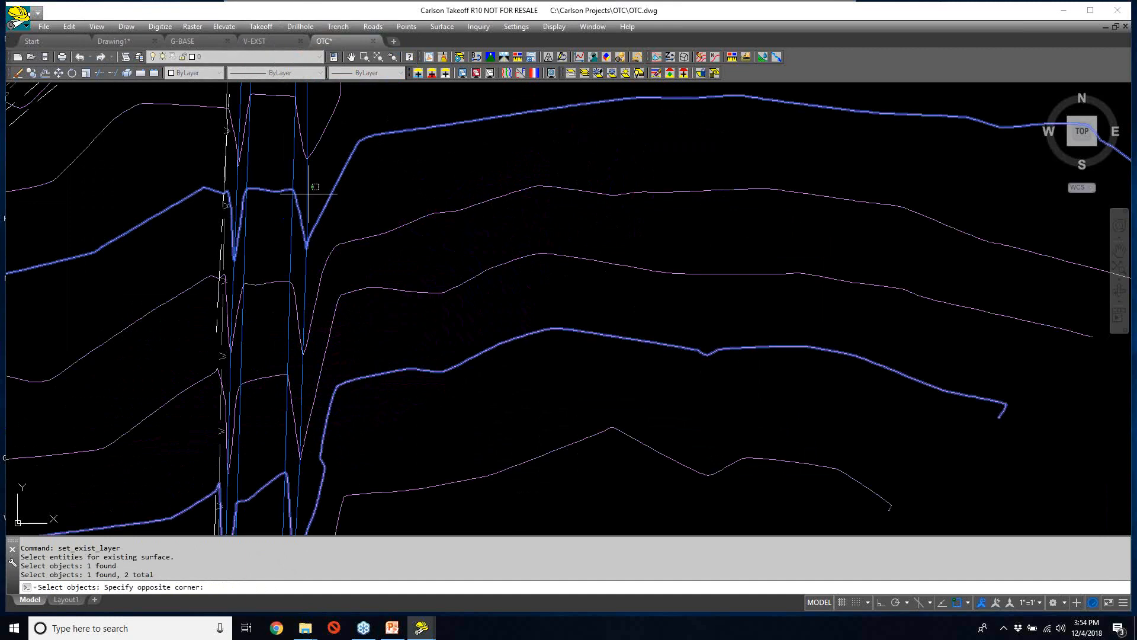
pyautogui.click(287, 201)
pyautogui.press('Return')
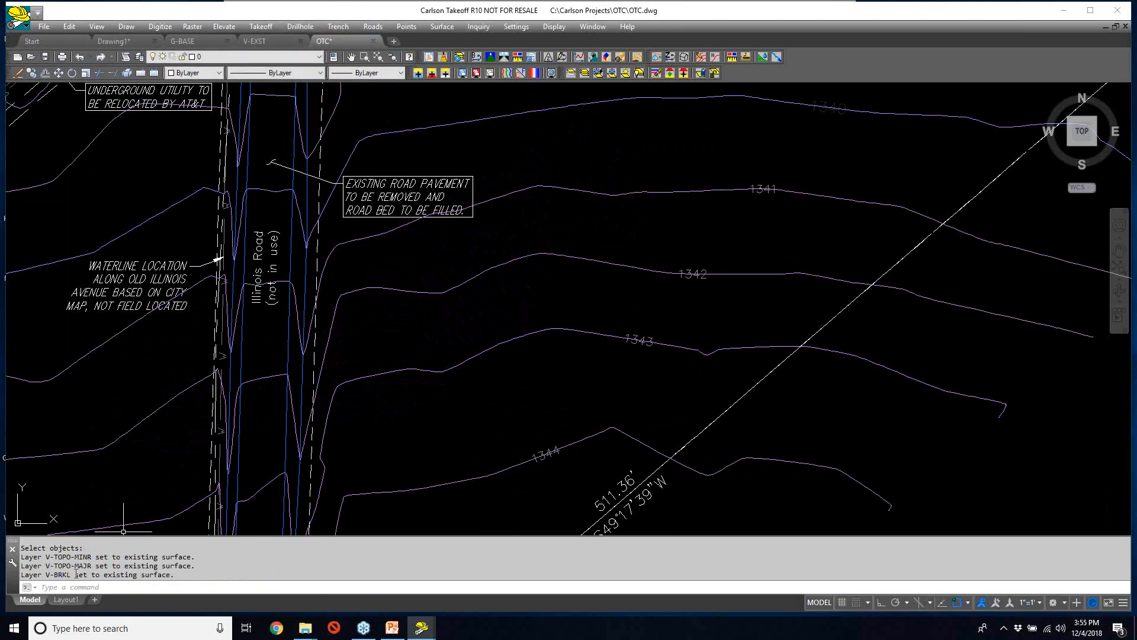
# - Review the layers assigned to the existing surface in Define Layer Surface/Material/Subgrade
pyautogui.scroll(-1, 499, 235)
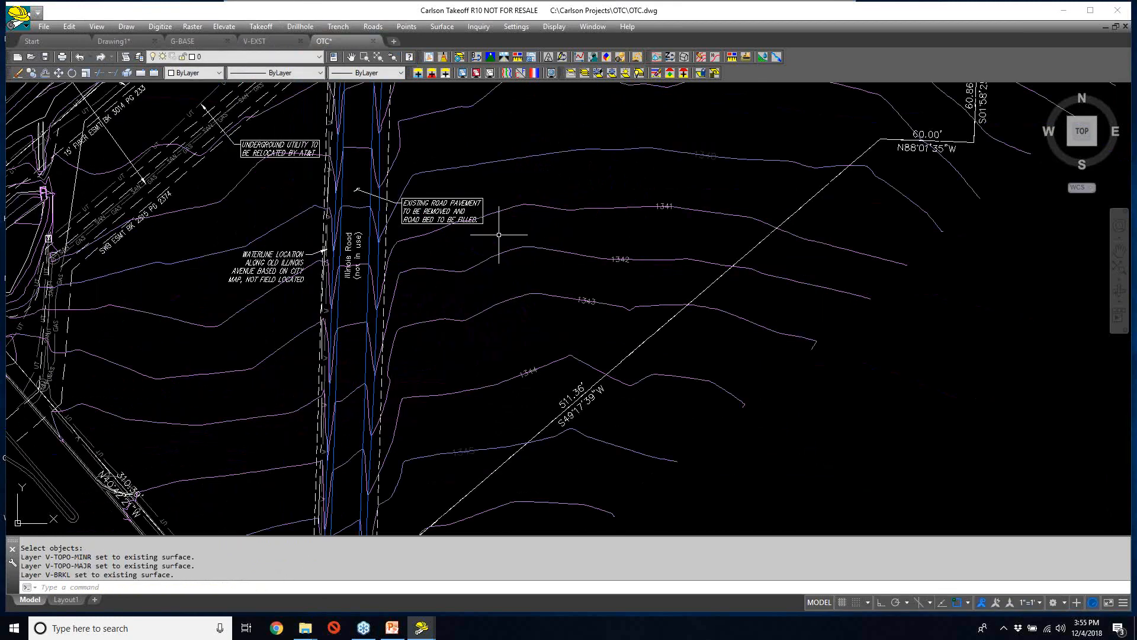
pyautogui.scroll(-2, 499, 236)
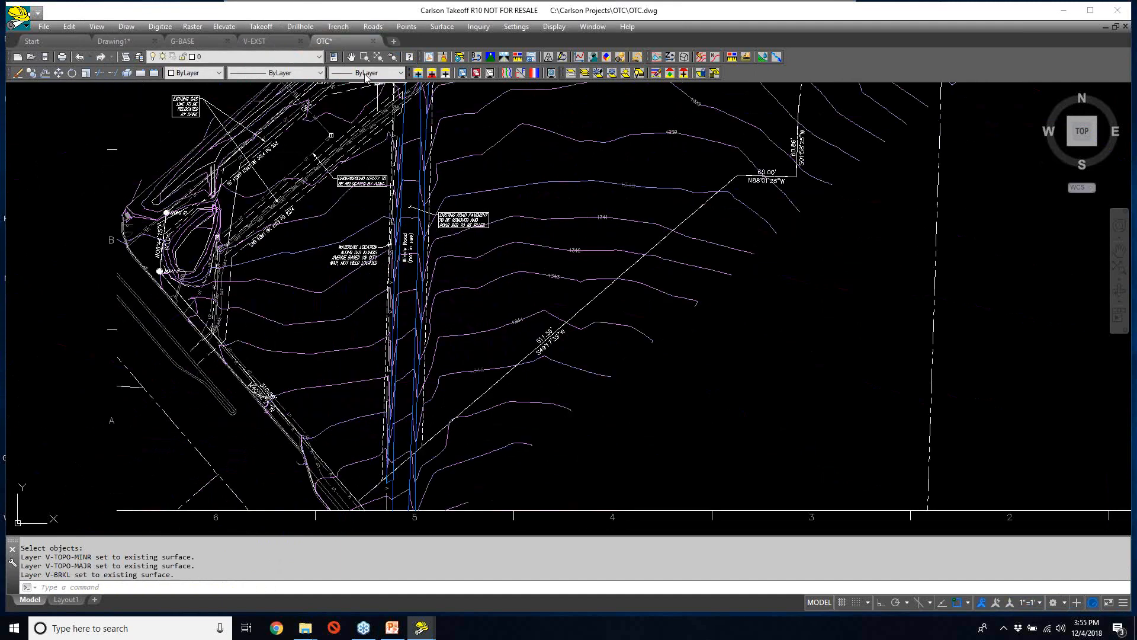
pyautogui.click(260, 27)
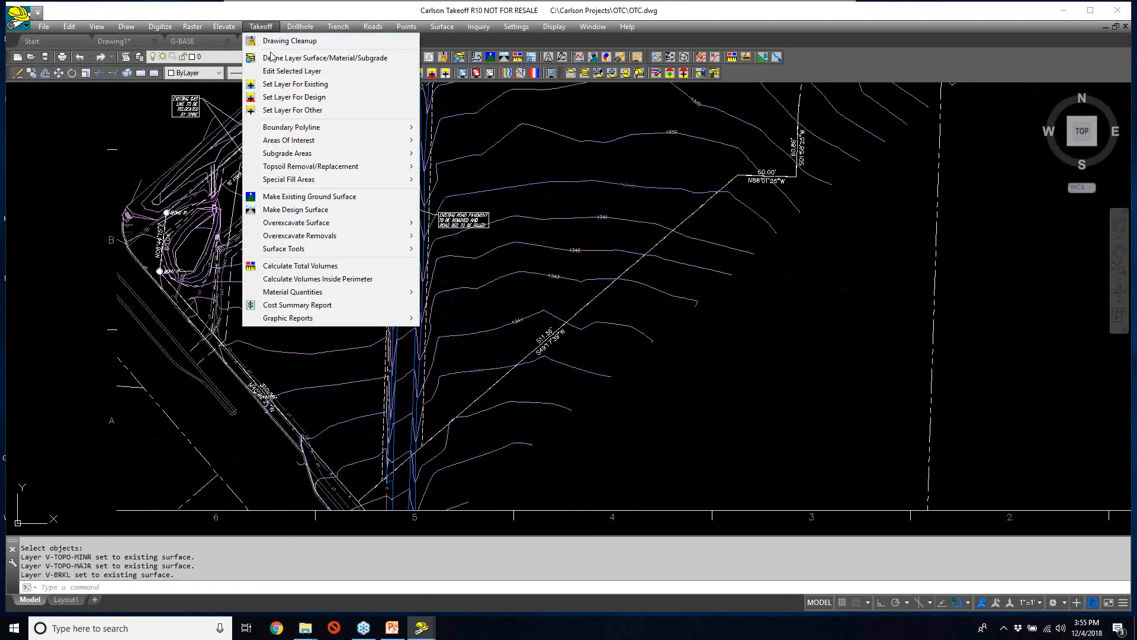
pyautogui.click(319, 58)
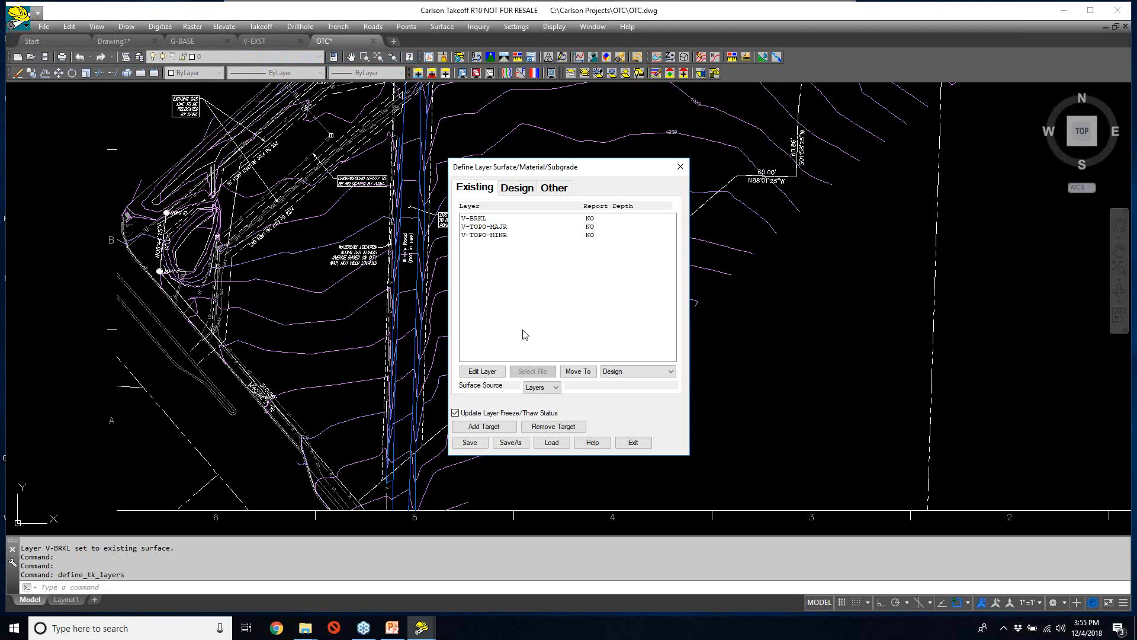
pyautogui.click(633, 443)
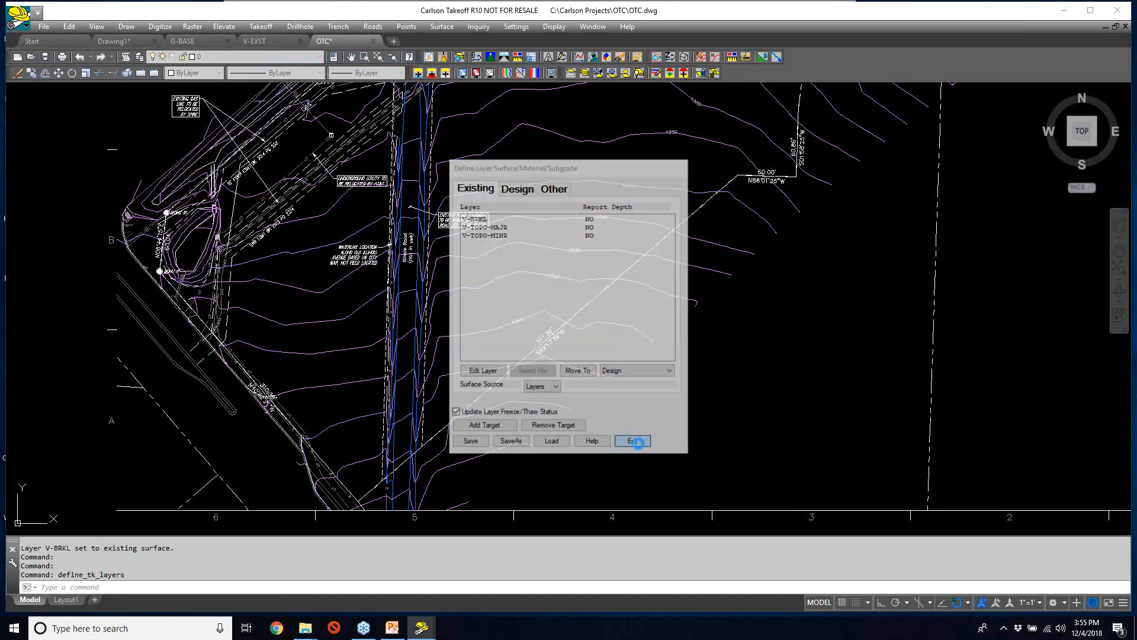
# - Import the Google Earth file from the project folder, using V-DEMO as the default layer
pyautogui.click(44, 27)
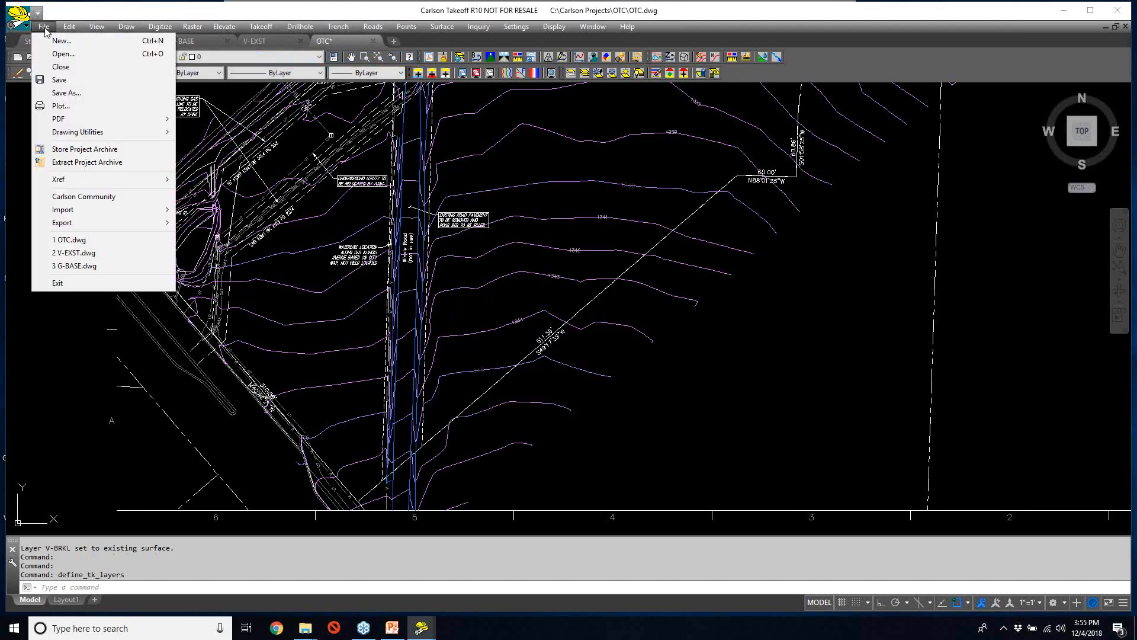
pyautogui.moveTo(112, 210)
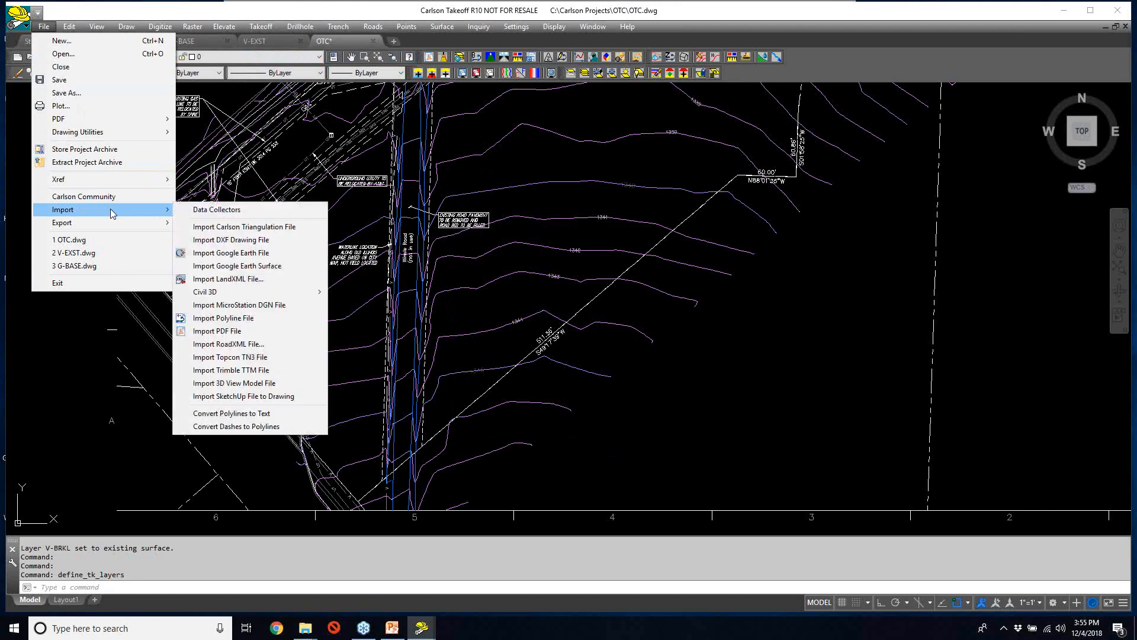
pyautogui.click(255, 253)
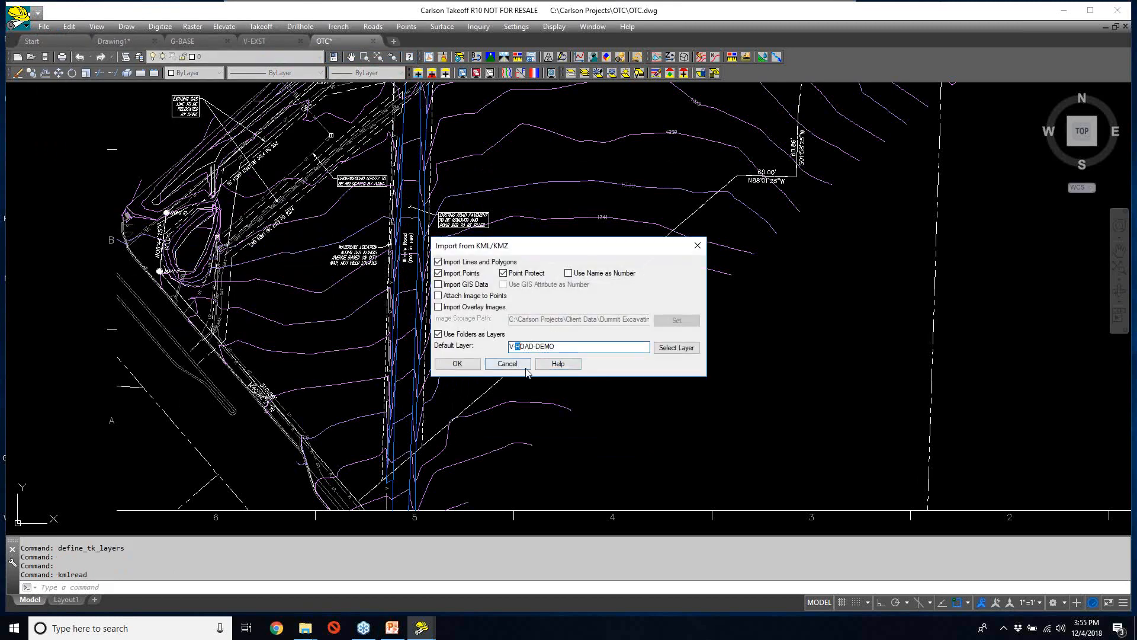
pyautogui.press('BackSpace')
pyautogui.click(469, 368)
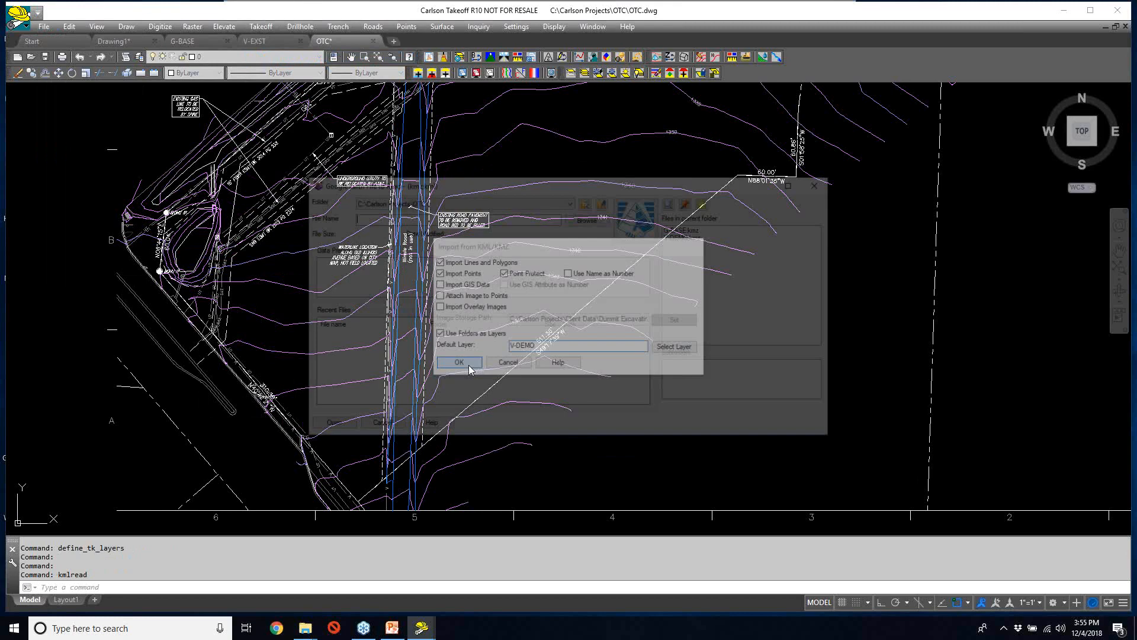
pyautogui.click(687, 236)
pyautogui.click(330, 425)
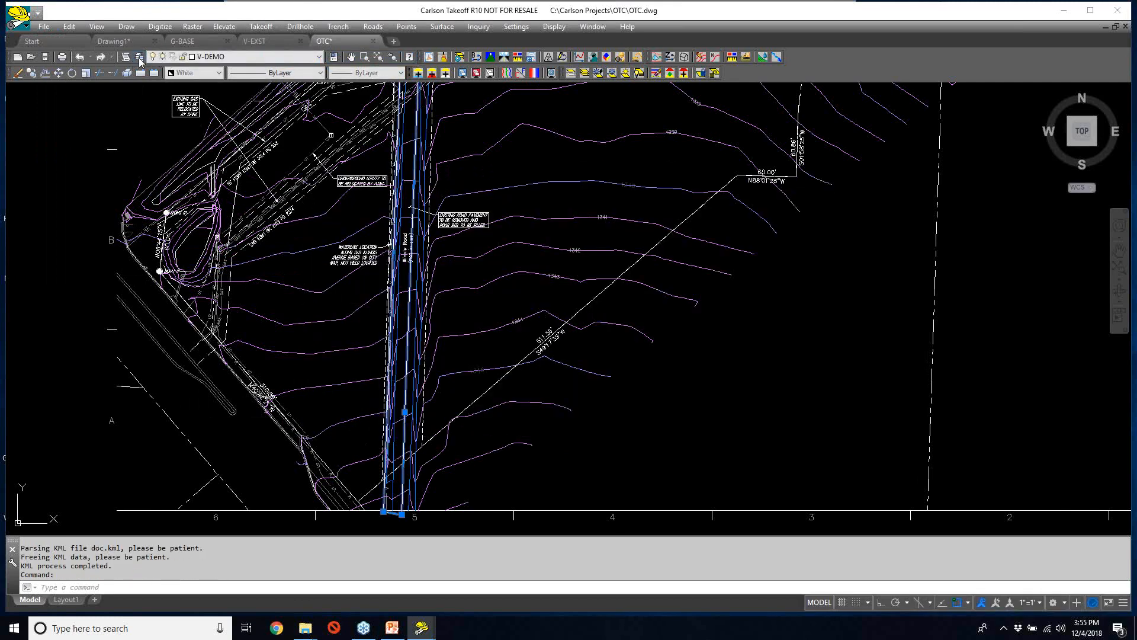
# - Set the color of the V-DEMO layer to red in the layer properties
pyautogui.click(140, 58)
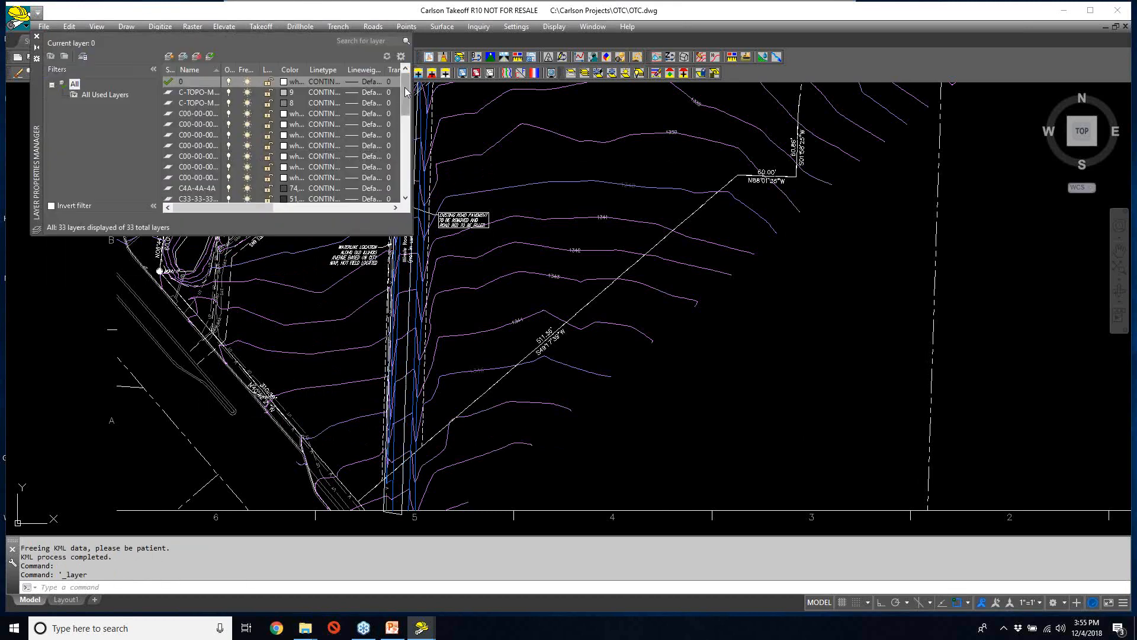
pyautogui.scroll(-7, 208, 172)
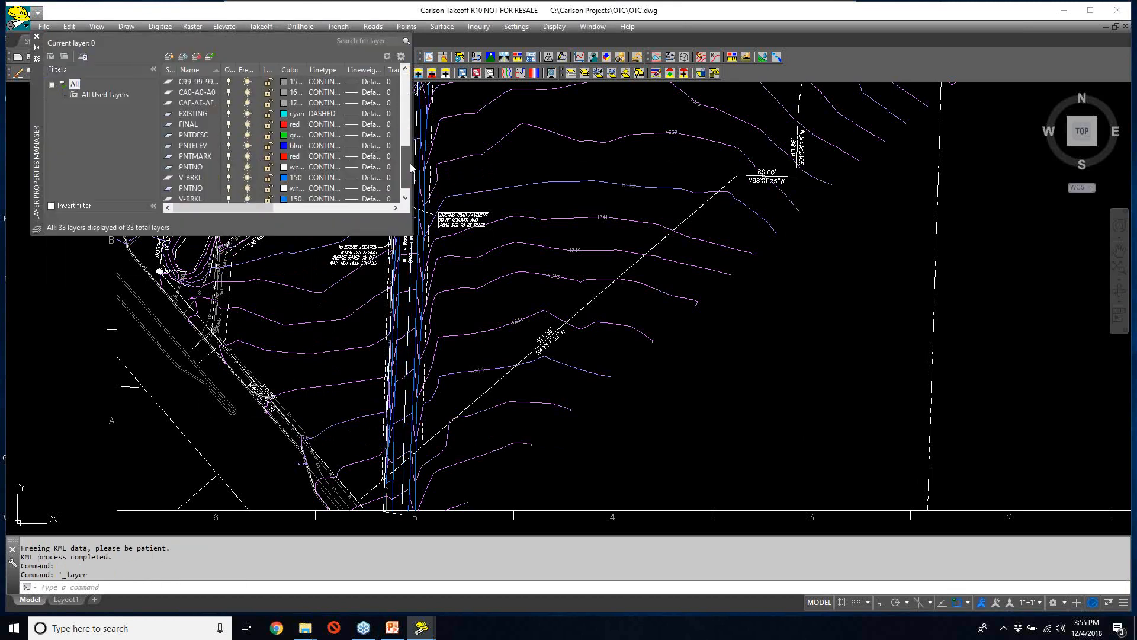
pyautogui.click(285, 169)
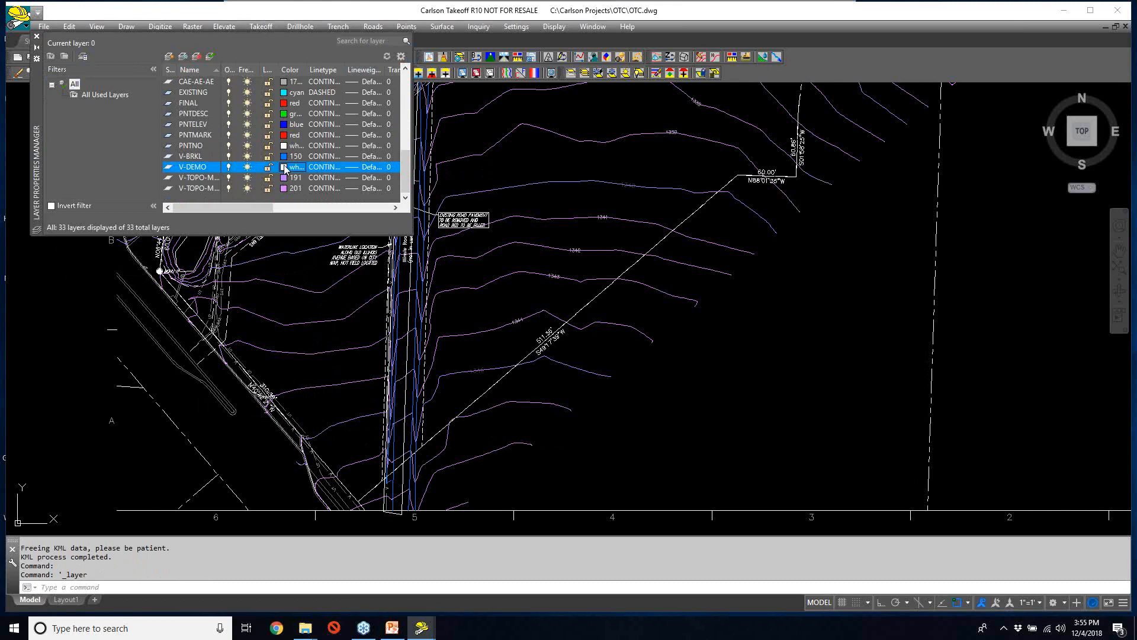
pyautogui.click(285, 169)
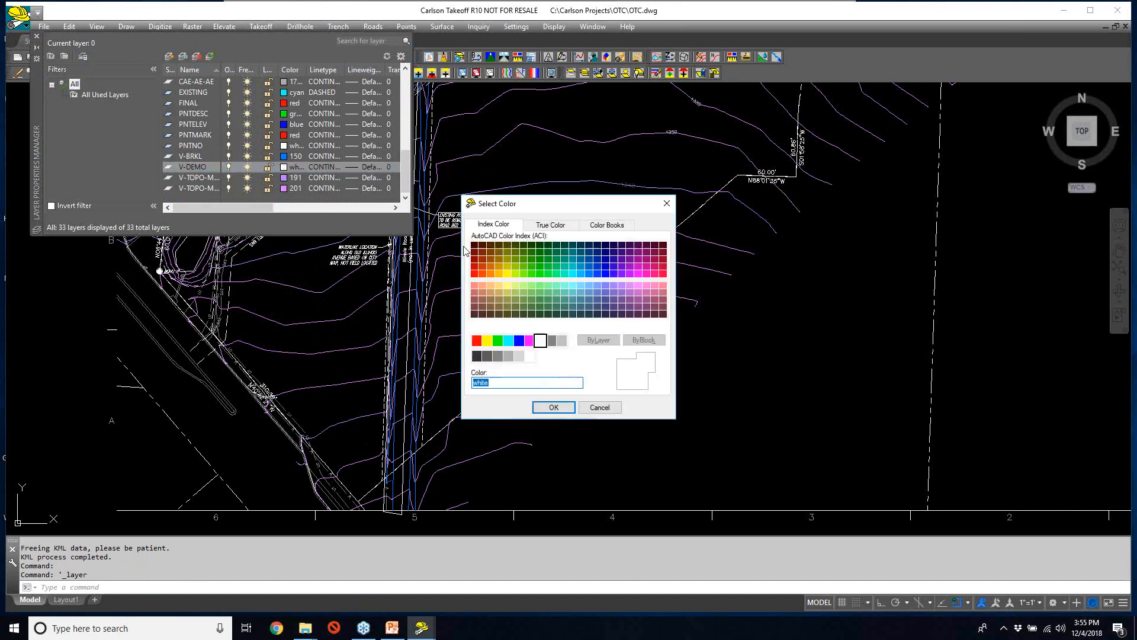
pyautogui.click(476, 339)
pyautogui.click(554, 406)
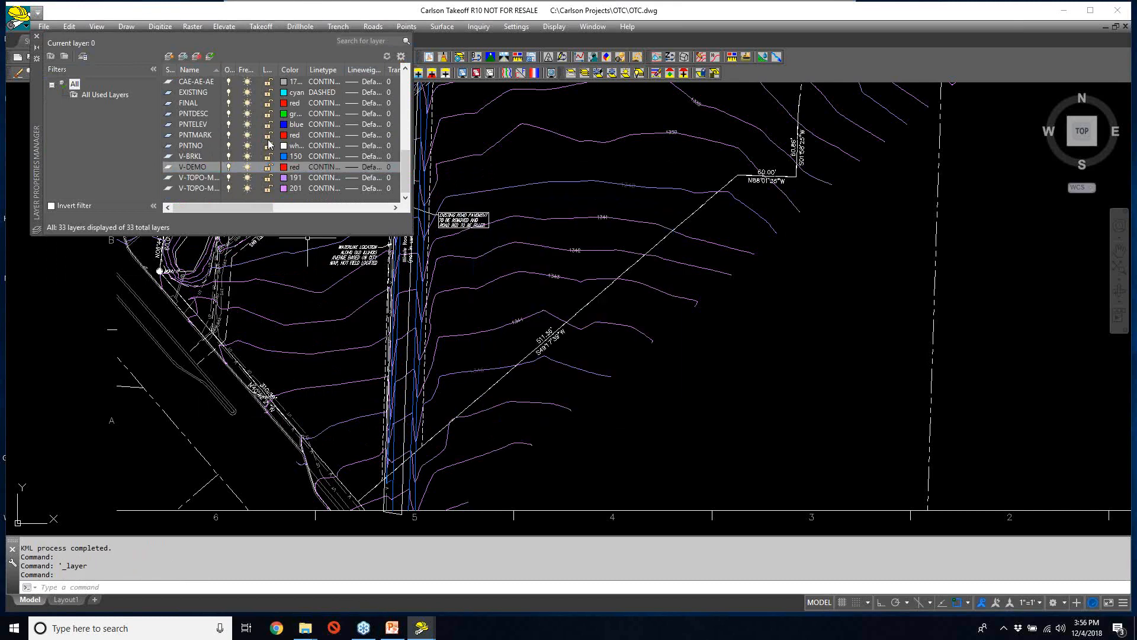
pyautogui.click(37, 38)
# - Change the color of the imported demolition polyline along the road to ByLayer with CHPROP
pyautogui.write('chprop')
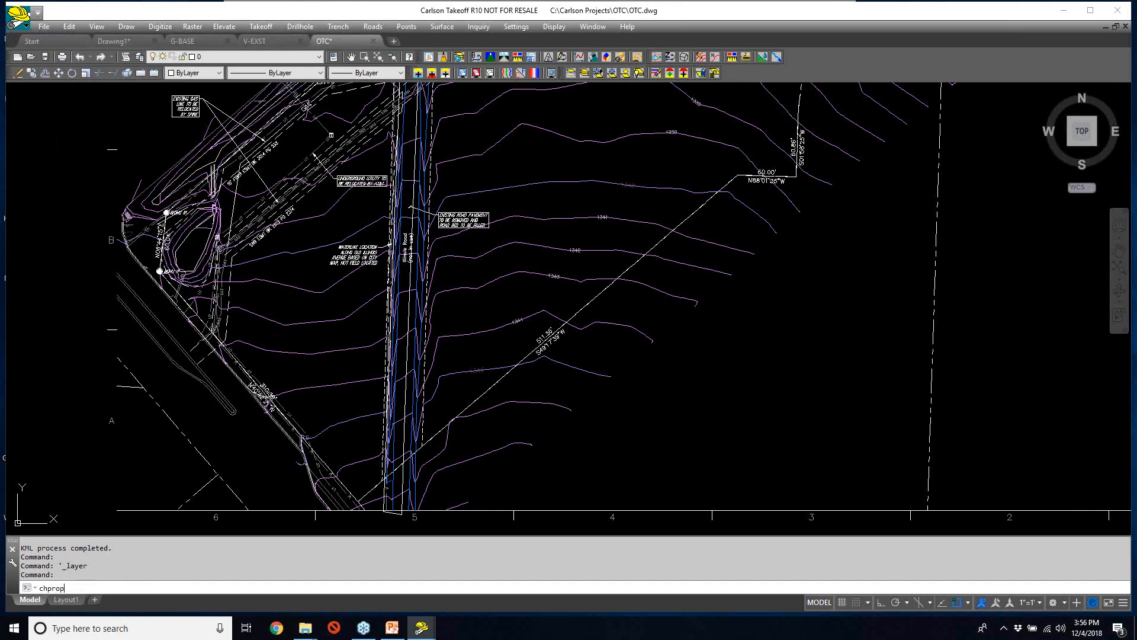
pyautogui.press('Return')
pyautogui.click(407, 322)
pyautogui.press('Return')
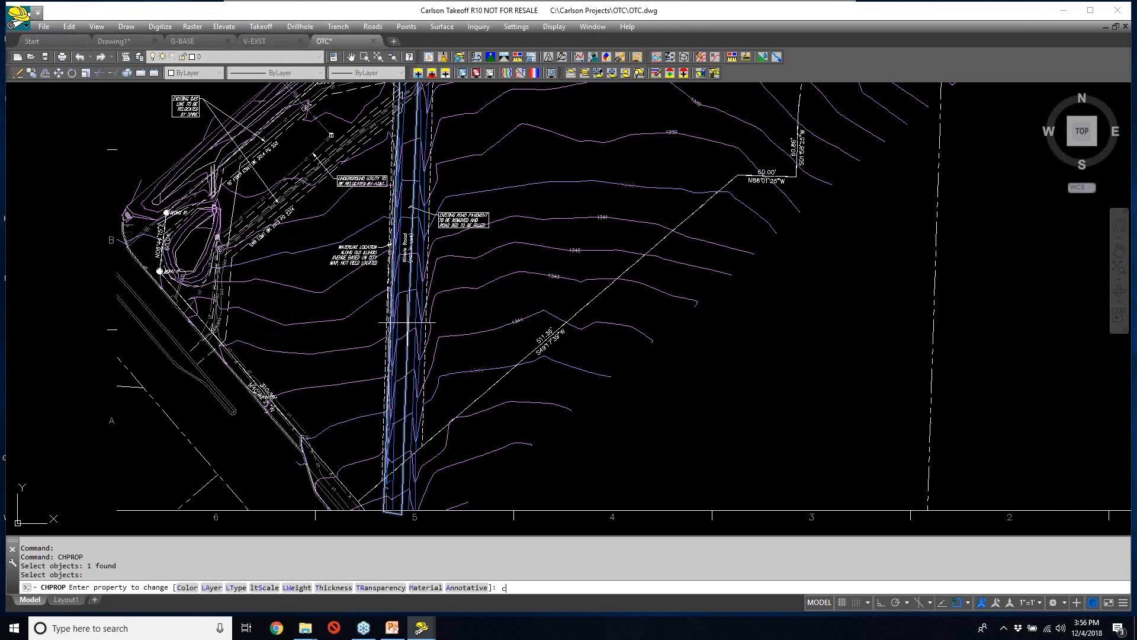
pyautogui.press('Return')
pyautogui.write('bylayer')
pyautogui.press('Return')
pyautogui.press('Return')
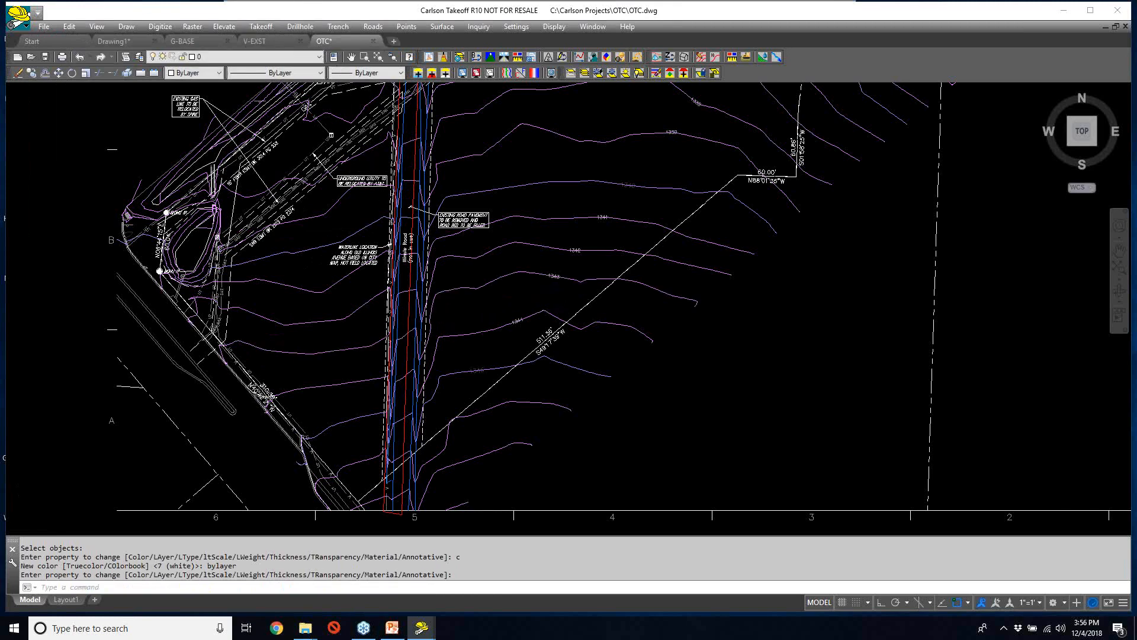
# - Turn off the display of the design drawing and the existing drawing
pyautogui.scroll(-2, 562, 323)
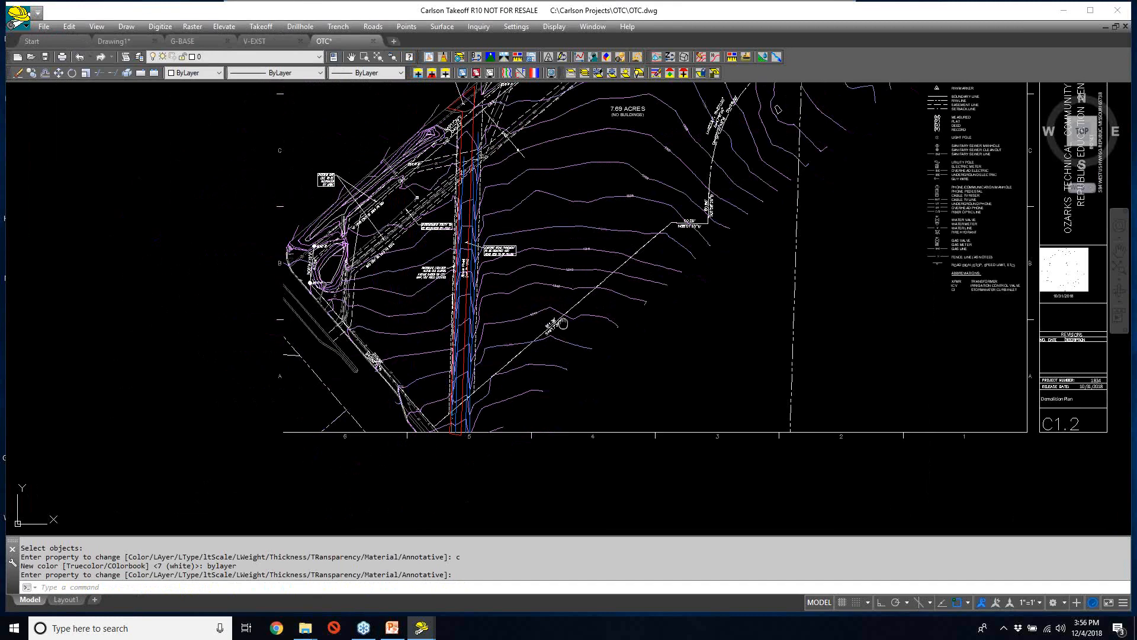
pyautogui.moveTo(563, 323)
pyautogui.mouseDown(button='middle')
pyautogui.moveTo(494, 371)
pyautogui.moveTo(480, 367)
pyautogui.mouseUp(button='middle')
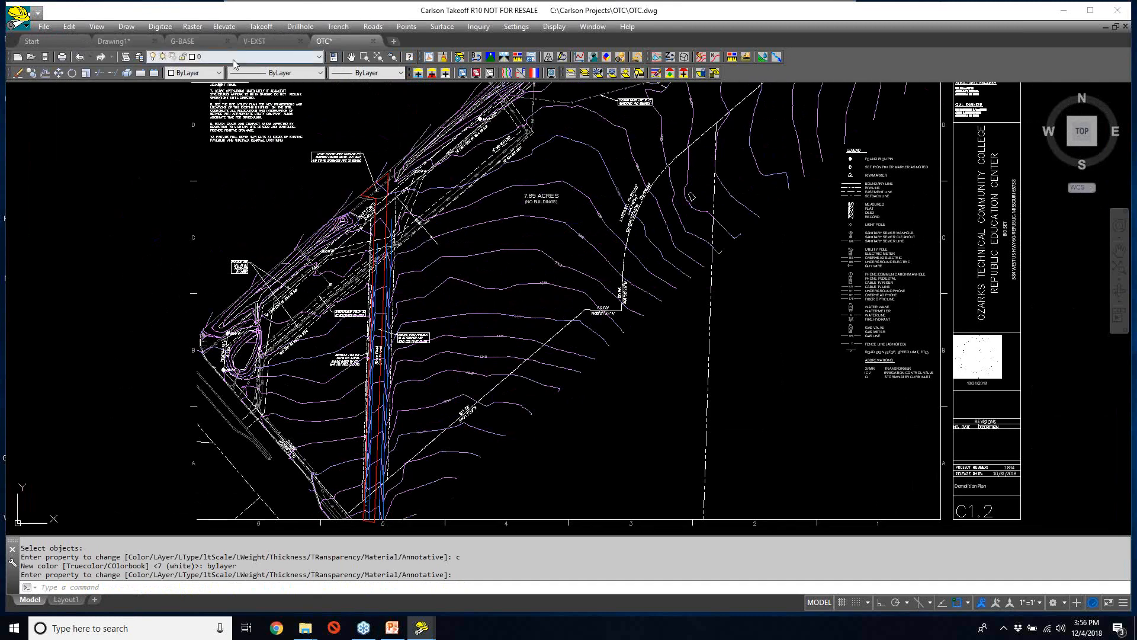
pyautogui.click(549, 29)
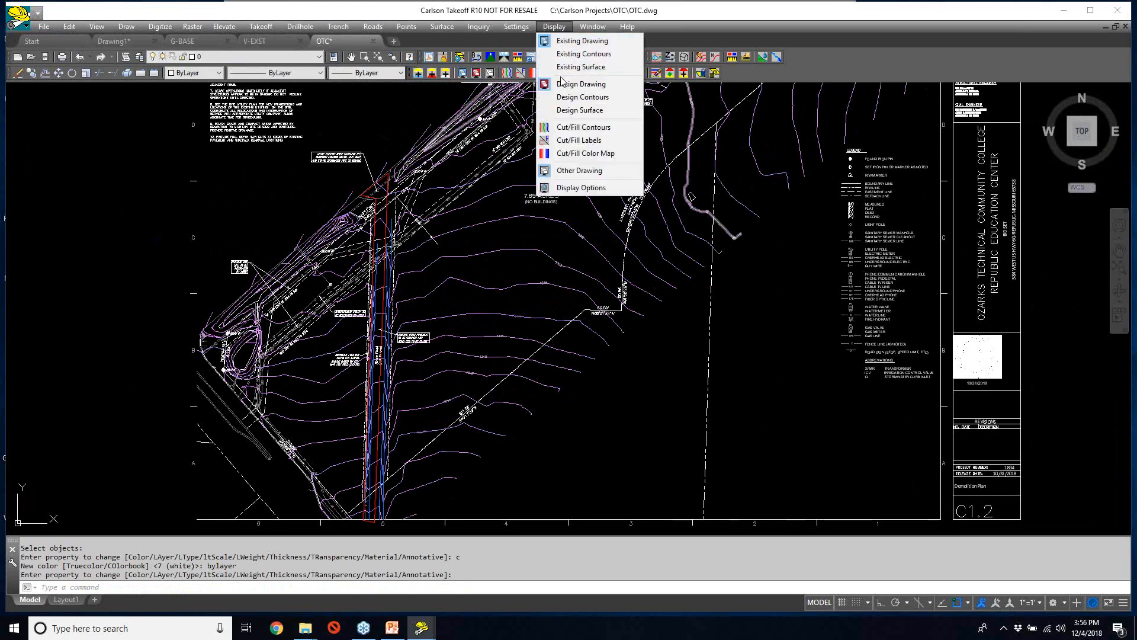
pyautogui.click(562, 86)
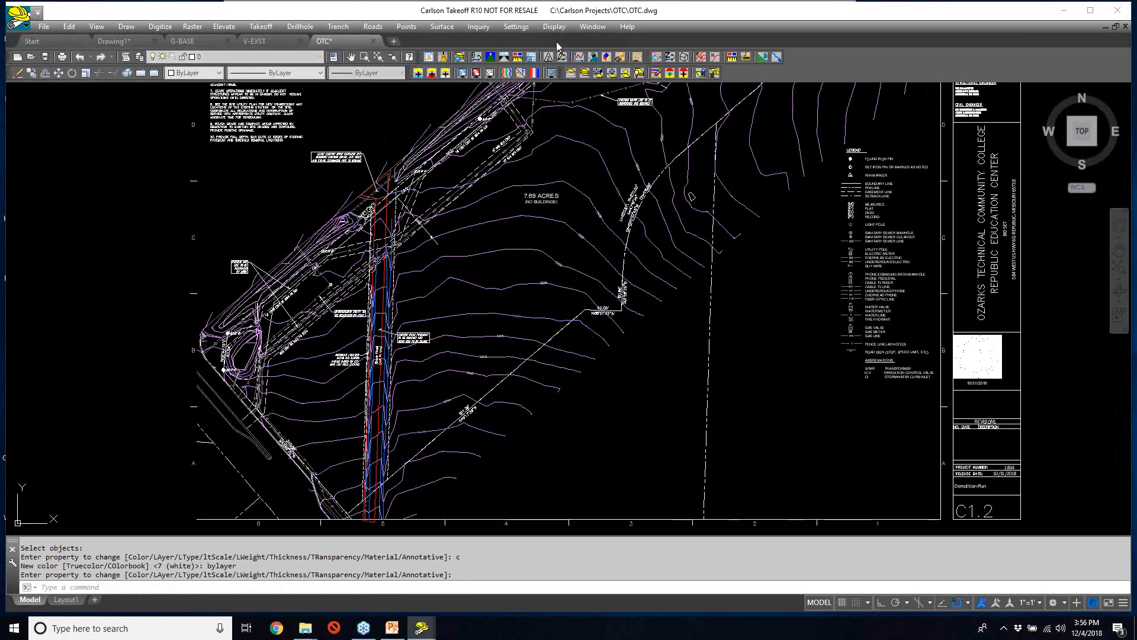
pyautogui.click(553, 26)
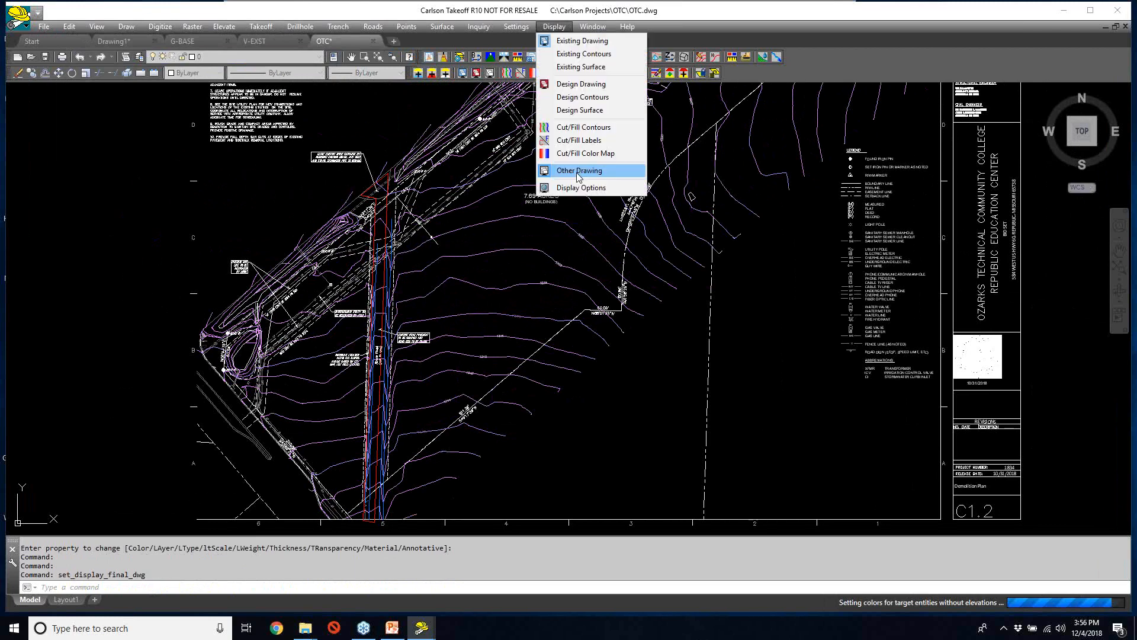
pyautogui.click(577, 171)
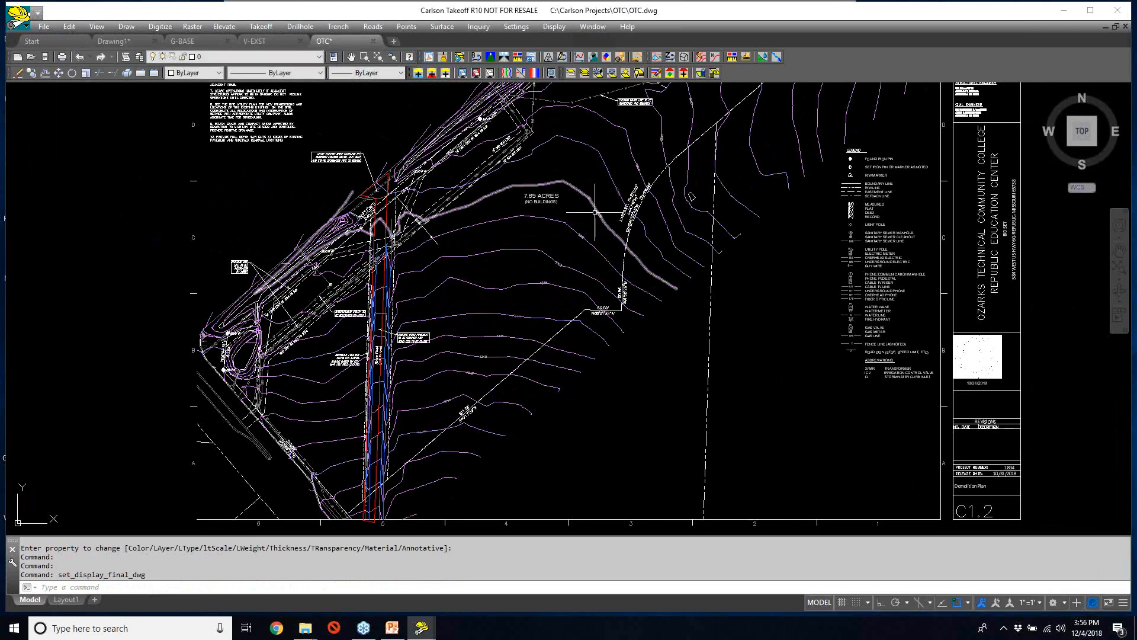
pyautogui.click(552, 28)
pyautogui.click(555, 28)
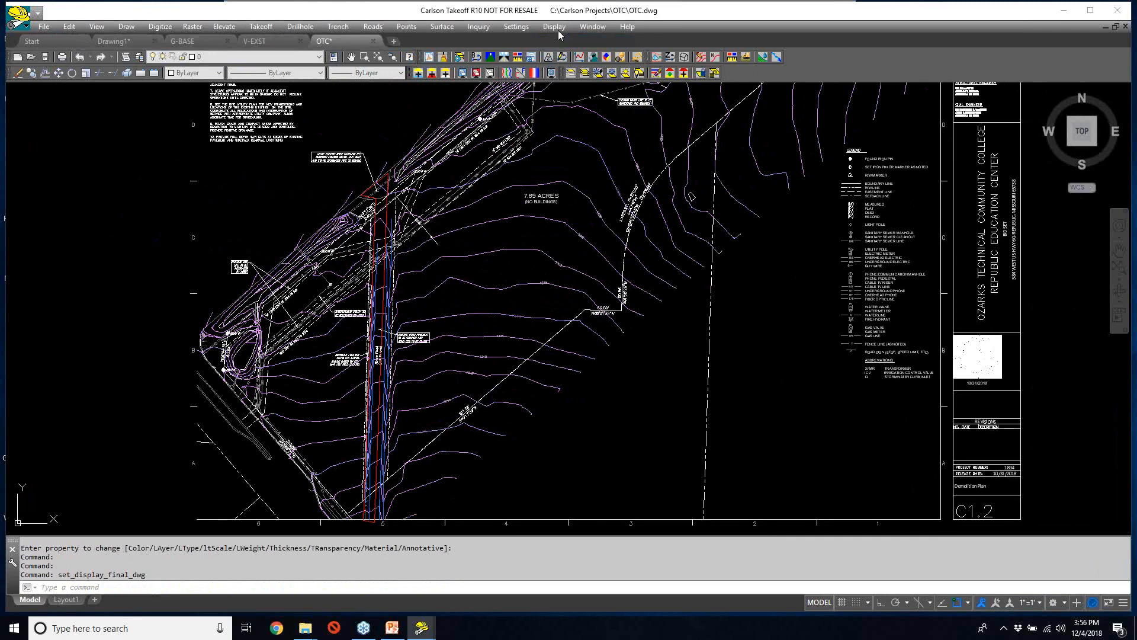
pyautogui.click(557, 30)
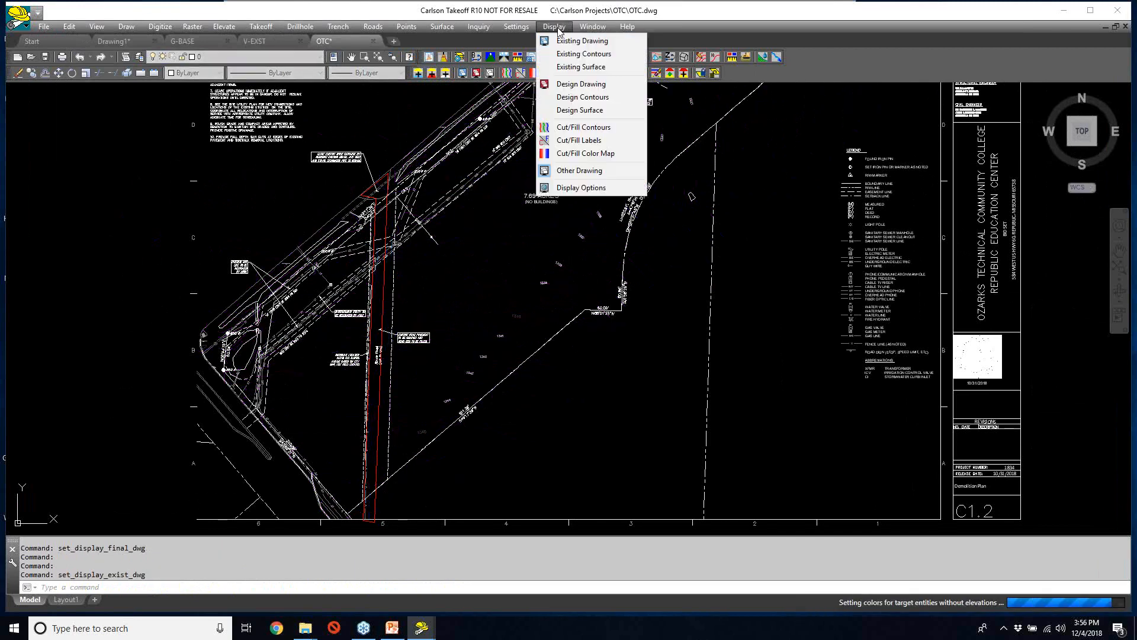
# - Turn off the display of the other drawing and turn the existing drawing's display back on
pyautogui.click(264, 28)
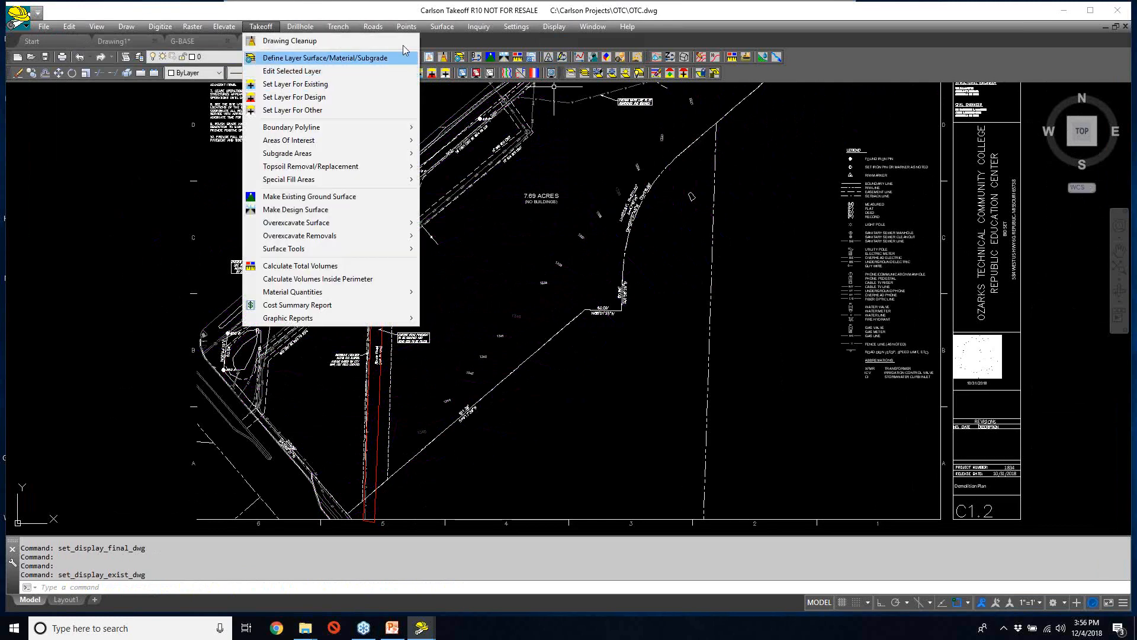
pyautogui.click(557, 14)
pyautogui.click(555, 26)
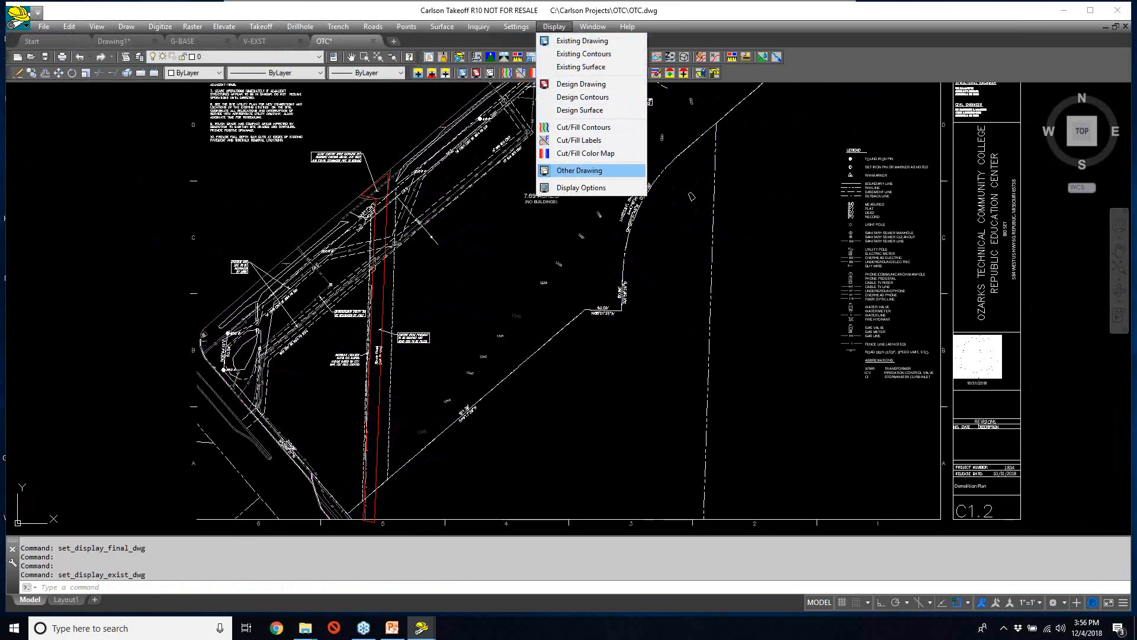
pyautogui.click(579, 170)
pyautogui.click(554, 27)
pyautogui.click(562, 42)
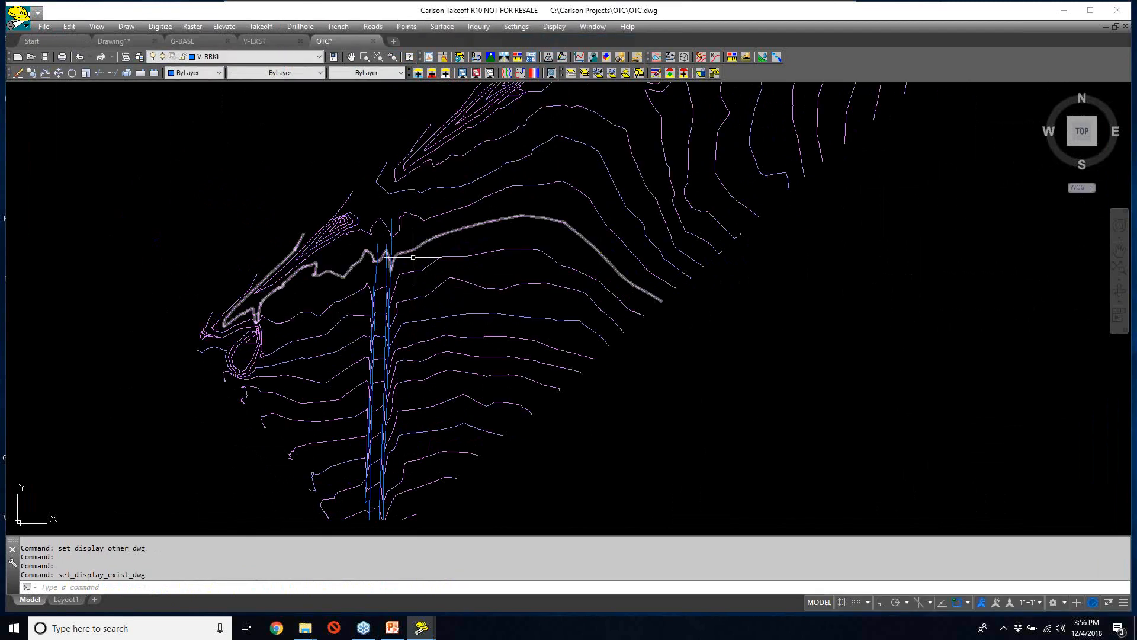
# - Shrink-wrap all existing contours and breaklines across gaps into a 2D polyline on layer V-BNDY with low perimeter reduction
pyautogui.scroll(-4, 665, 300)
pyautogui.moveTo(665, 300)
pyautogui.mouseDown(button='middle')
pyautogui.moveTo(657, 280)
pyautogui.moveTo(574, 301)
pyautogui.moveTo(588, 287)
pyautogui.mouseUp(button='middle')
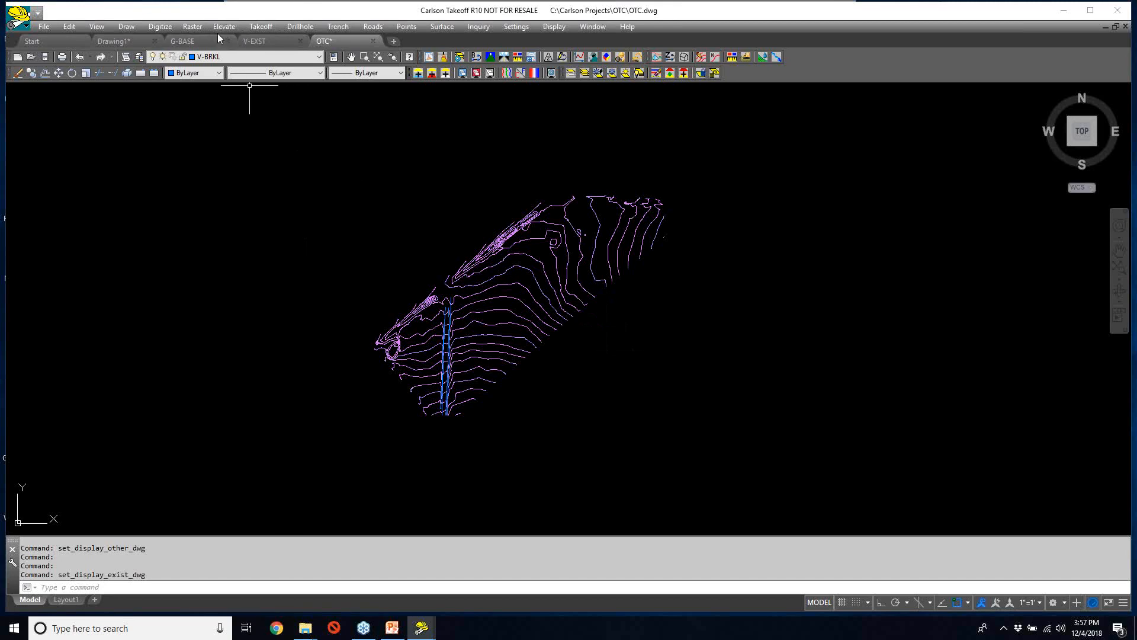
pyautogui.click(128, 27)
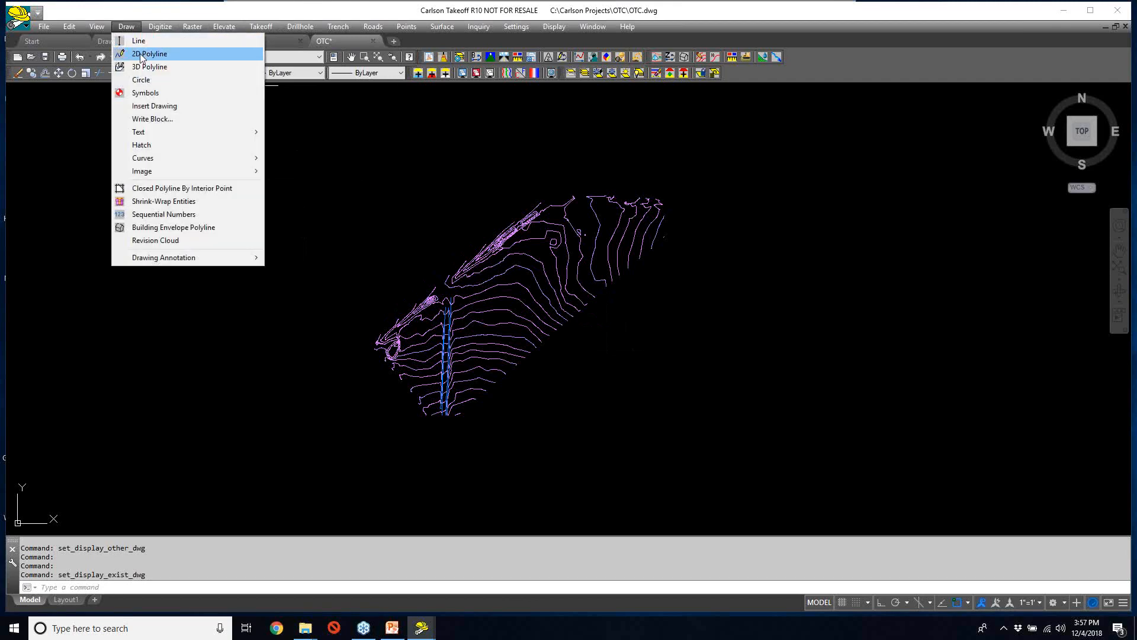
pyautogui.click(163, 201)
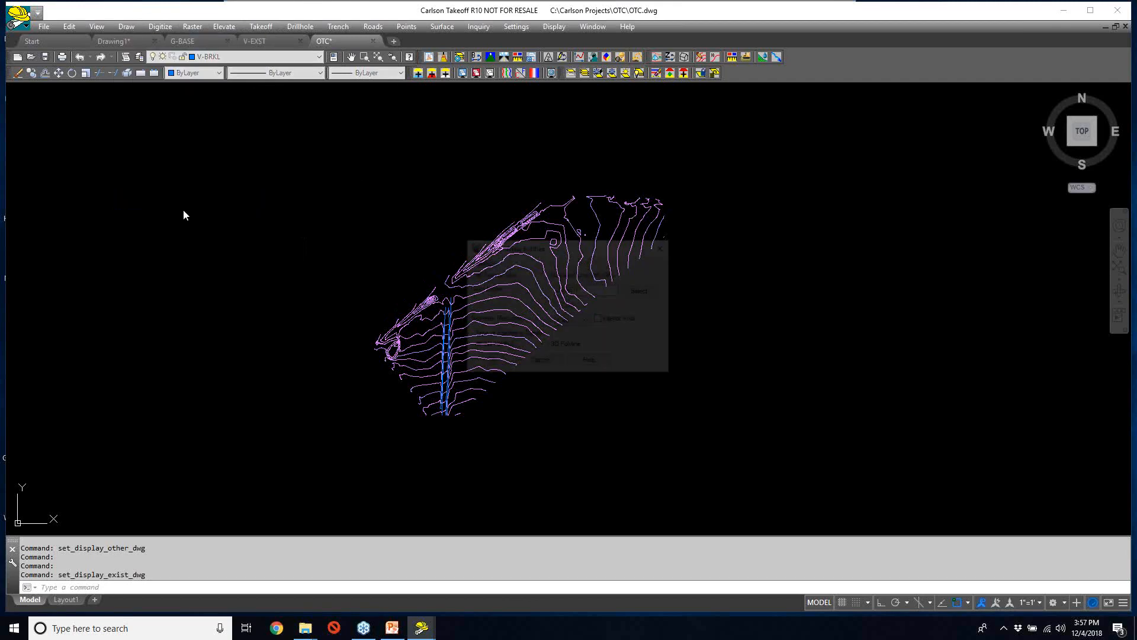
pyautogui.click(490, 362)
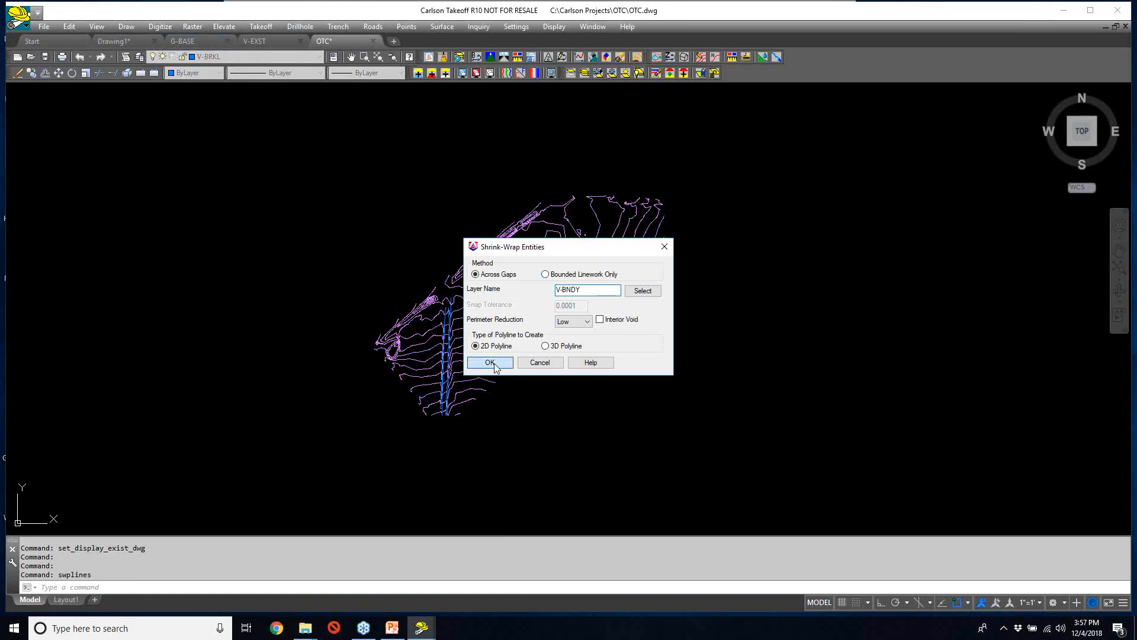
pyautogui.click(333, 469)
pyautogui.click(760, 127)
pyautogui.press('Return')
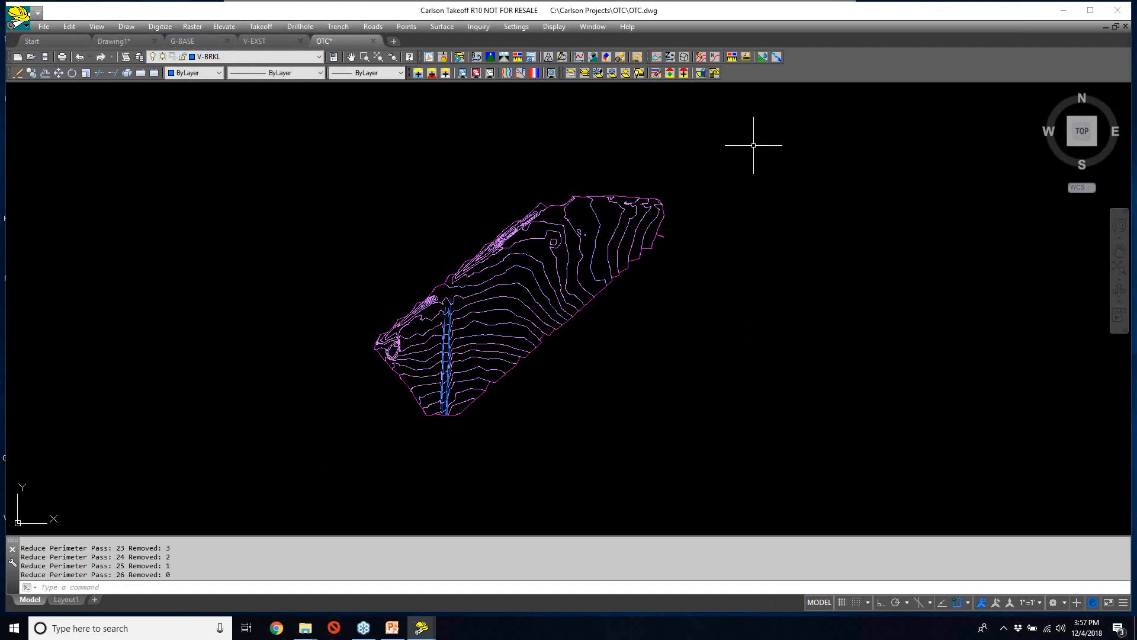
pyautogui.click(266, 28)
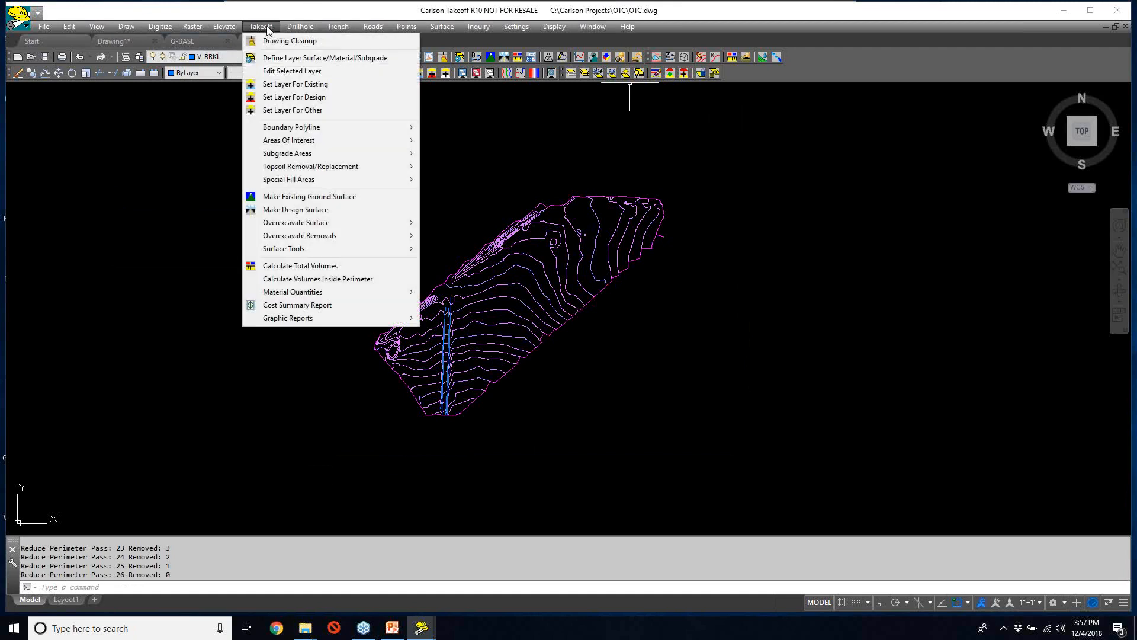
pyautogui.click(337, 196)
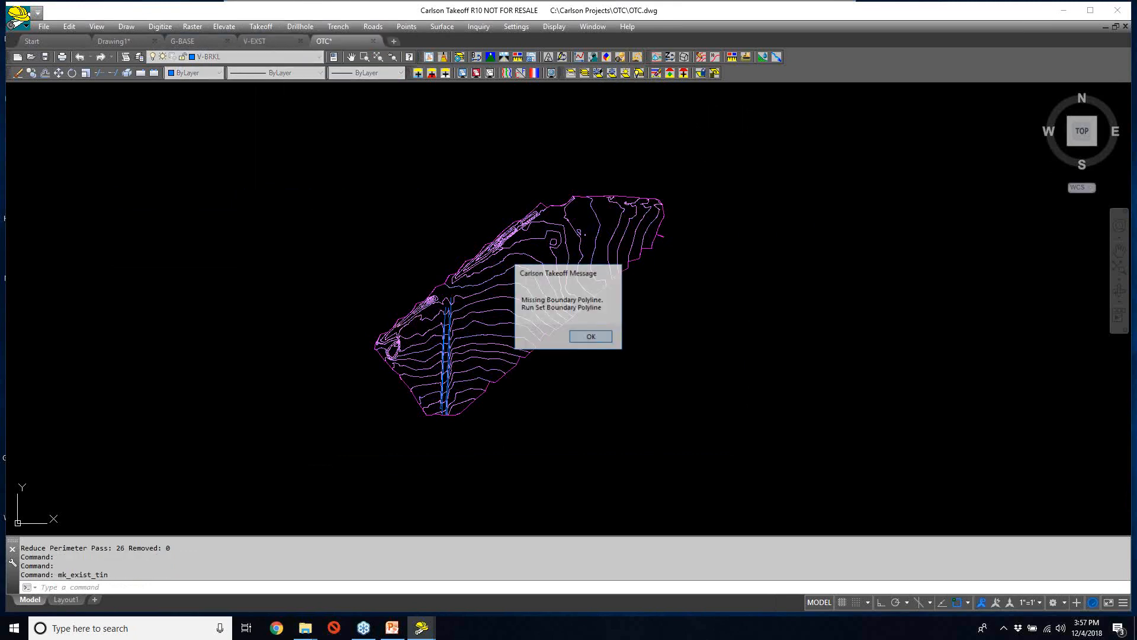
pyautogui.press('Escape')
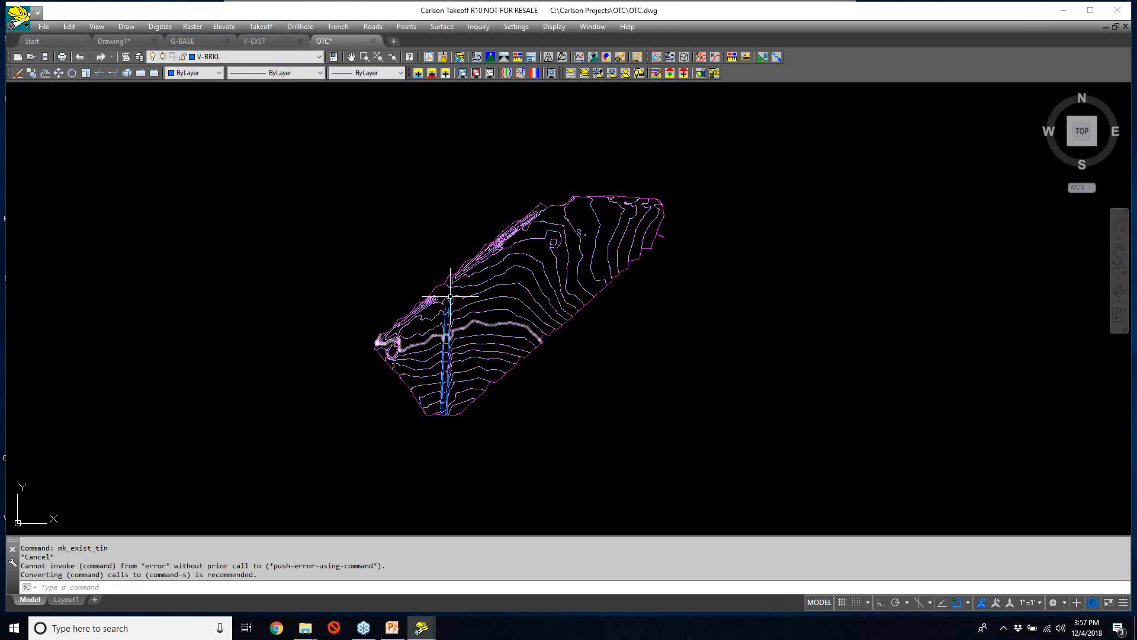
# - Set the shrink-wrap polyline around the existing contours as the takeoff boundary polyline
pyautogui.click(259, 26)
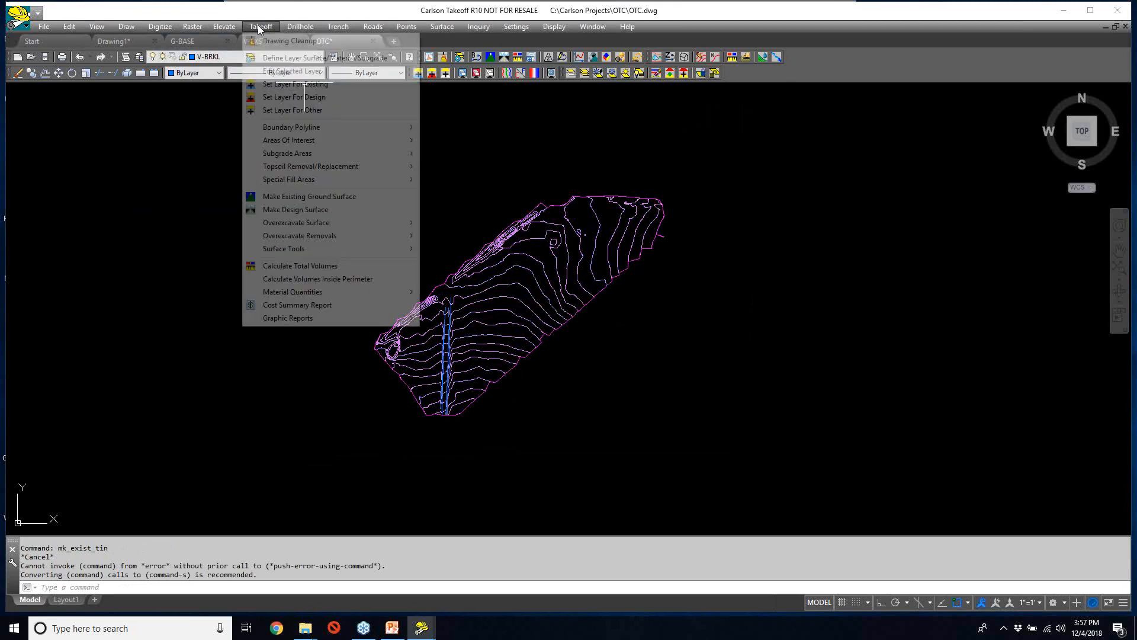
pyautogui.moveTo(311, 128)
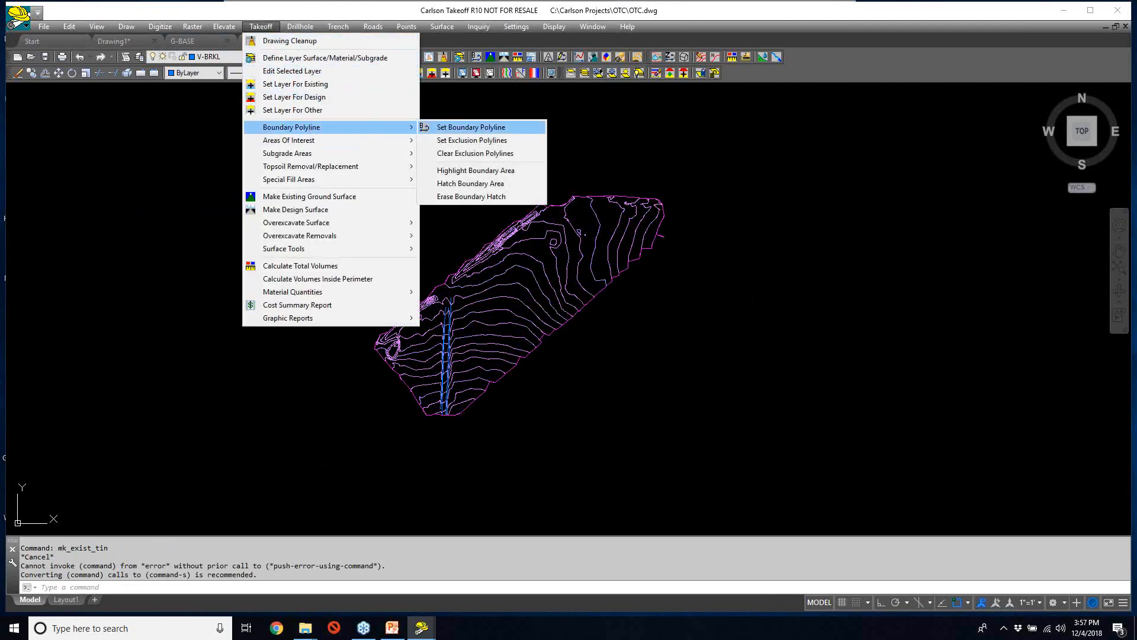
pyautogui.click(471, 127)
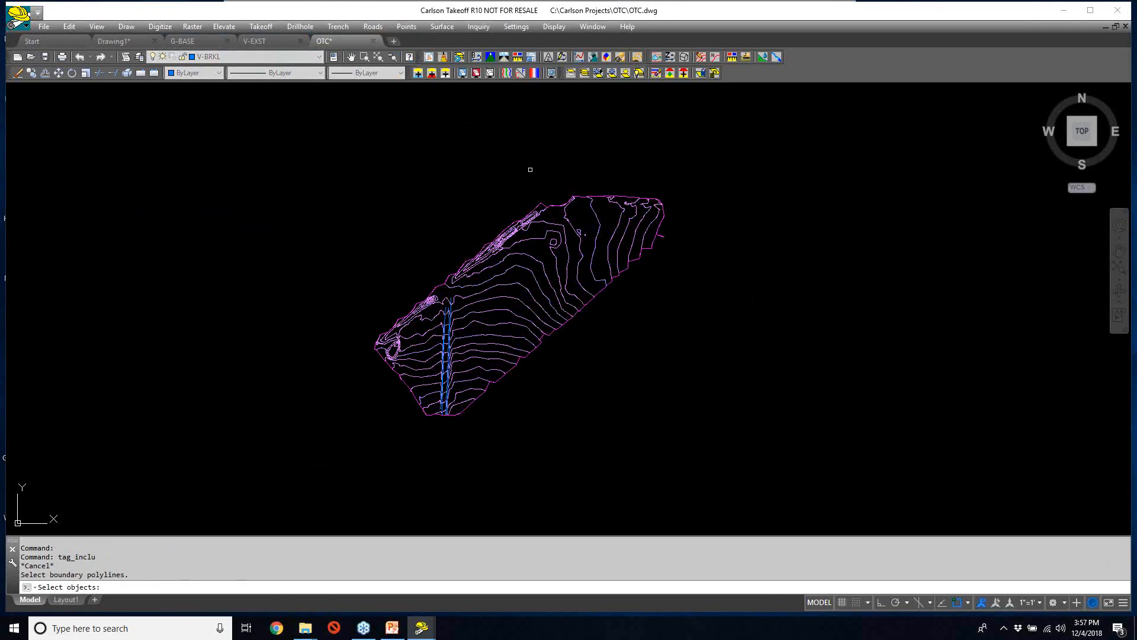
pyautogui.click(557, 329)
pyautogui.press('Return')
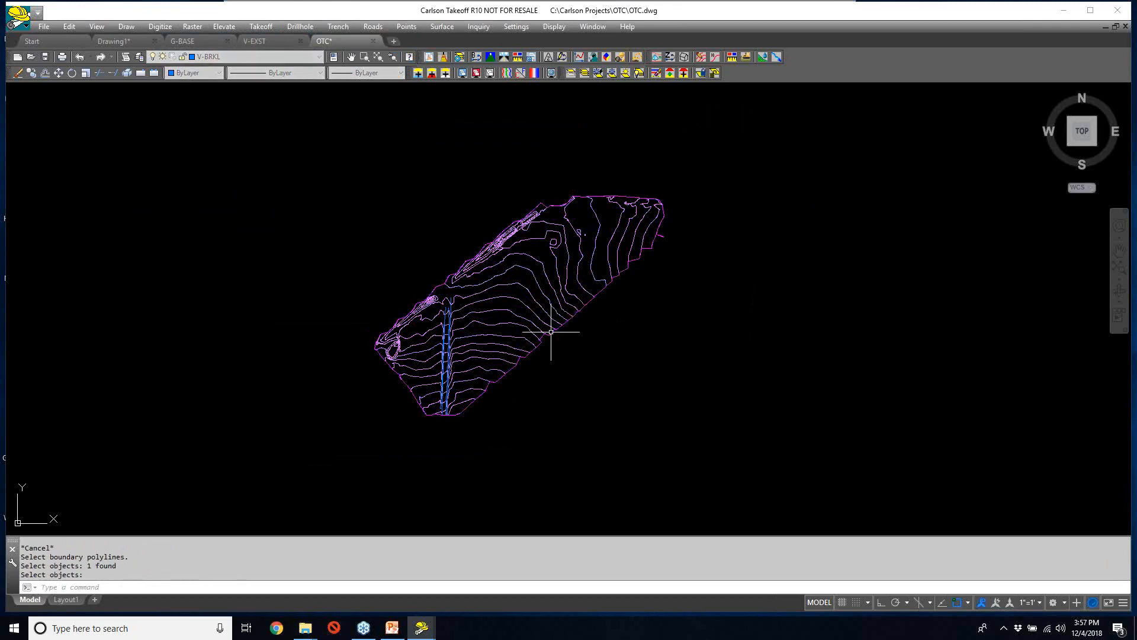
# - Make the existing ground surface and expand the breakline T-intersections in its data problem log
pyautogui.click(262, 26)
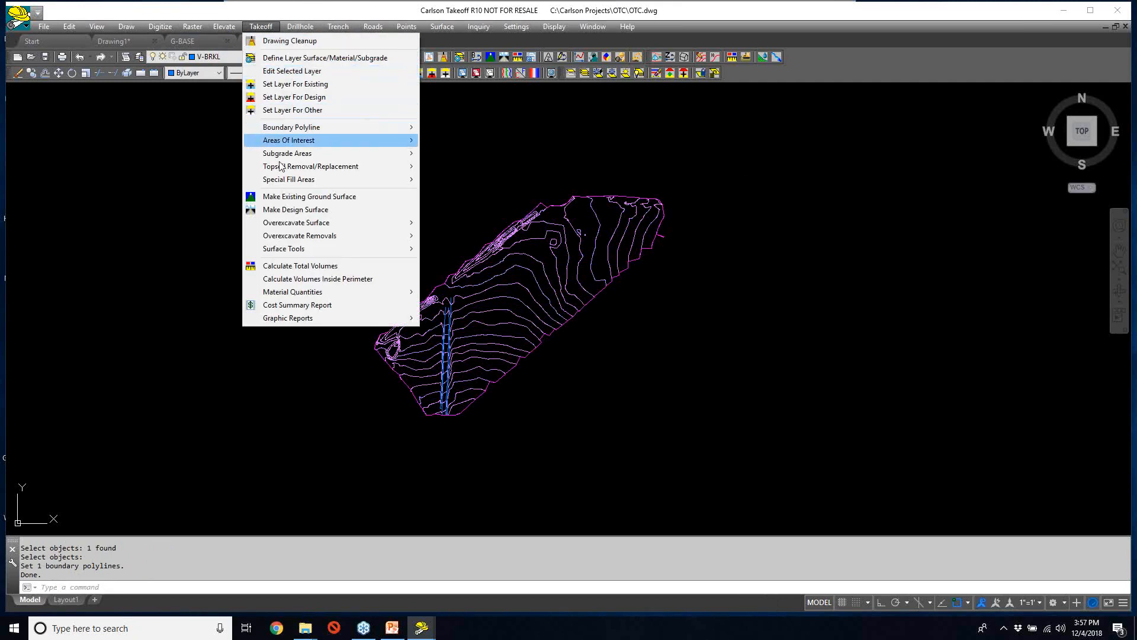
pyautogui.click(309, 196)
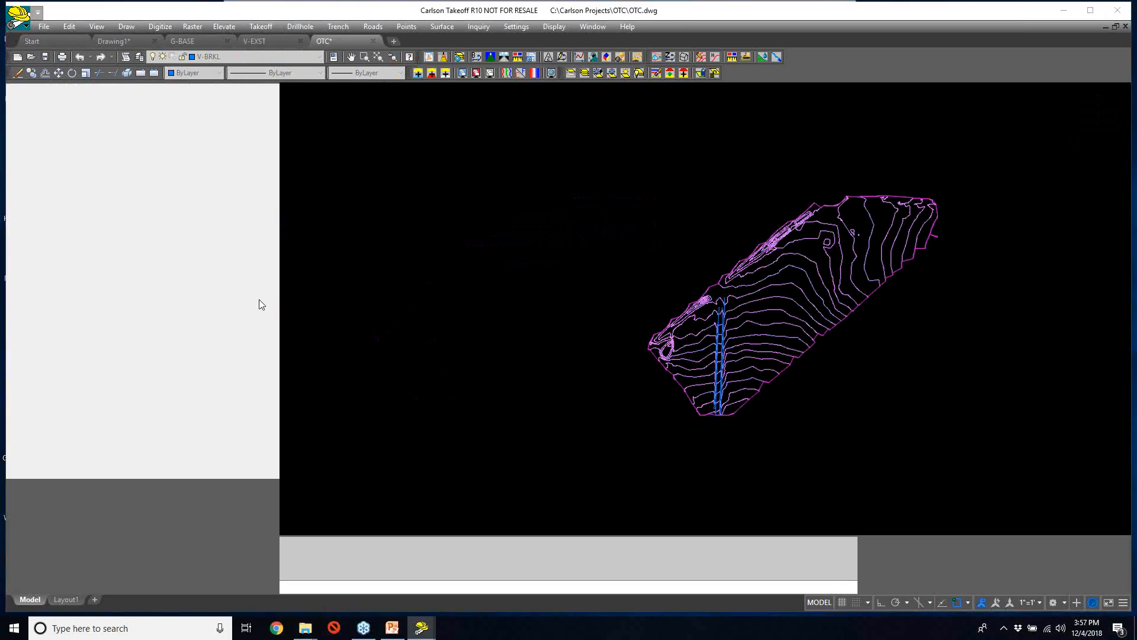
pyautogui.click(27, 112)
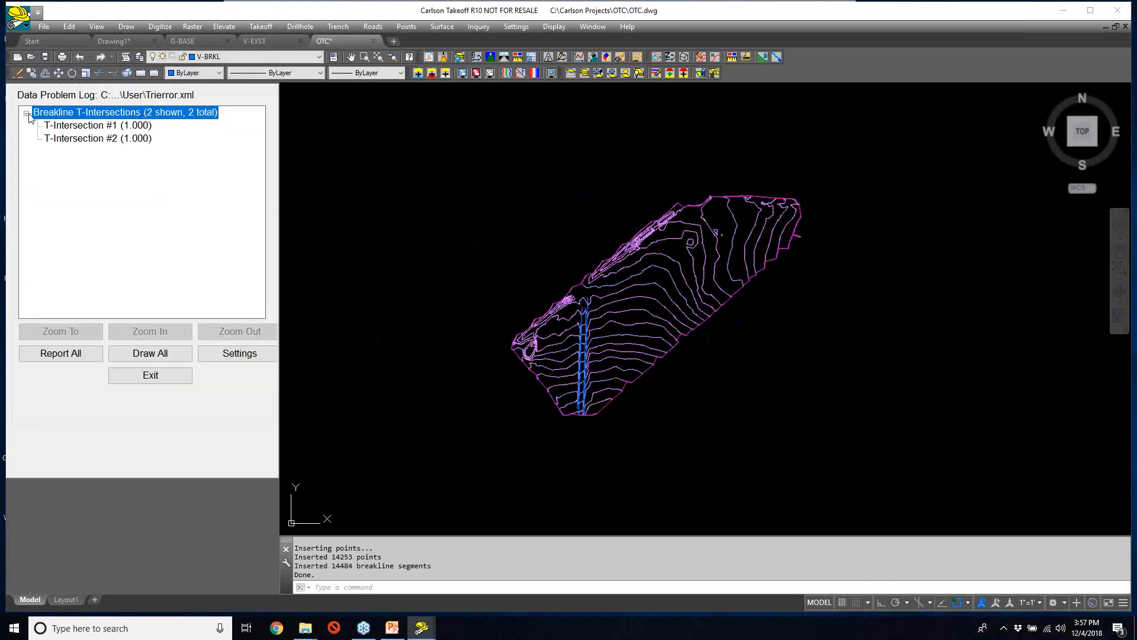
# - Examine T-Intersection #1 and T-Intersection #2 up close where the small looped contours meet near the site's west end
pyautogui.click(82, 126)
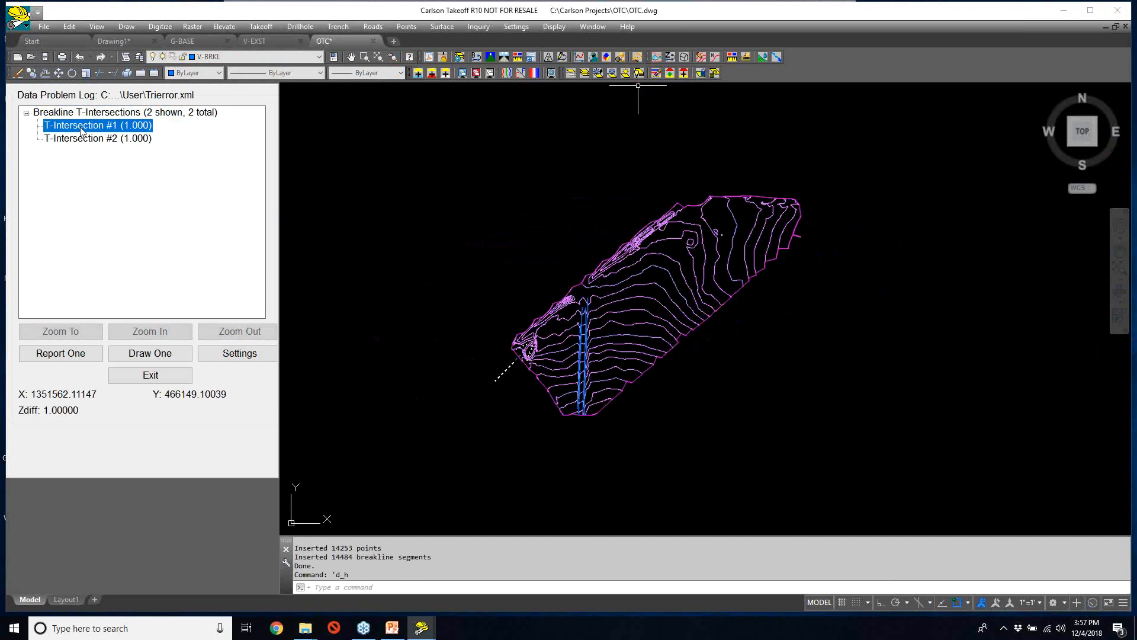
pyautogui.scroll(5, 532, 362)
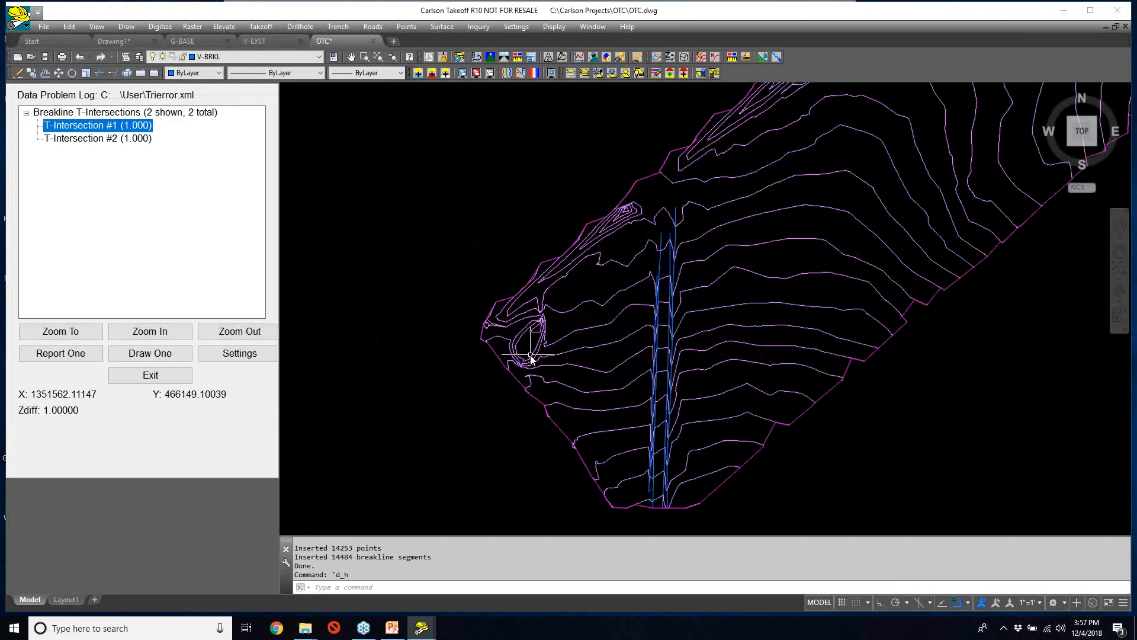
pyautogui.scroll(5, 530, 354)
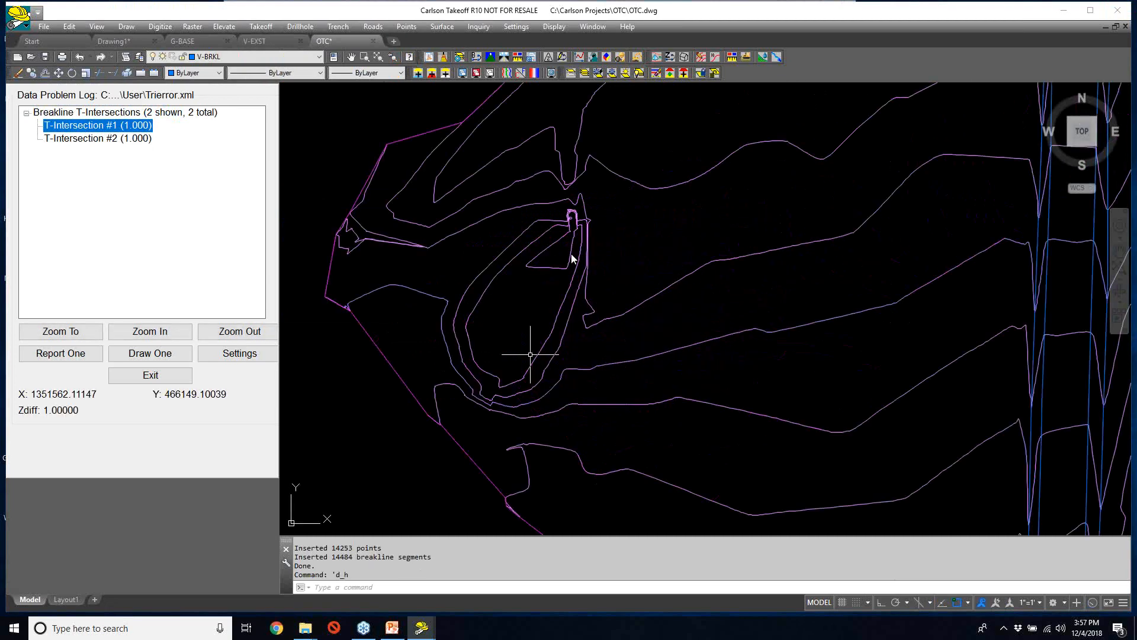
pyautogui.scroll(5, 566, 214)
pyautogui.click(81, 139)
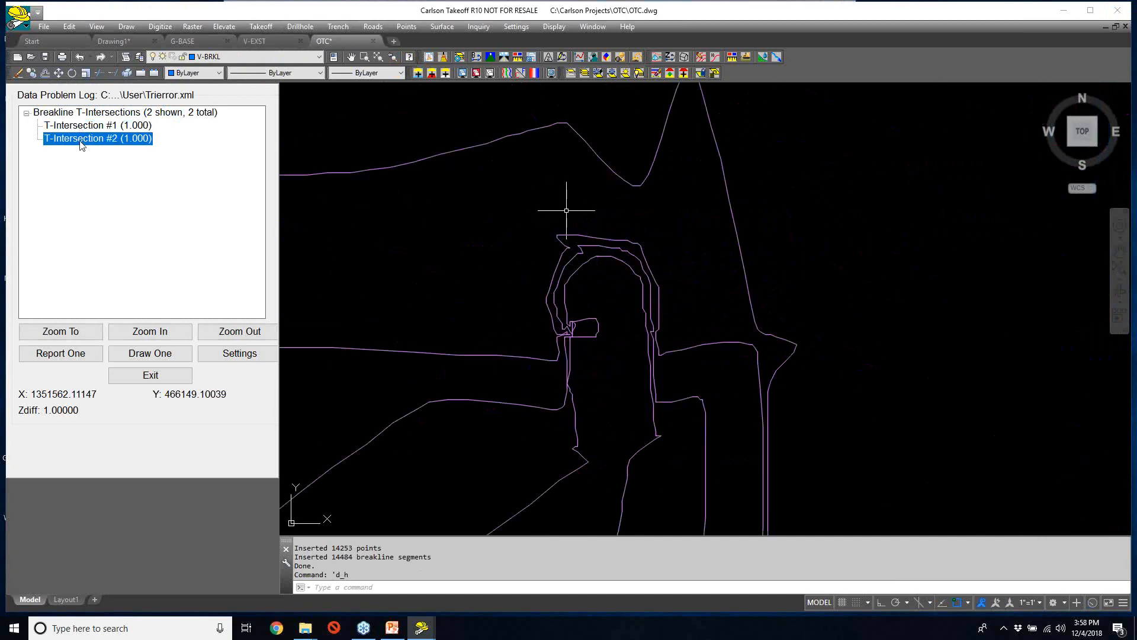
pyautogui.scroll(5, 598, 345)
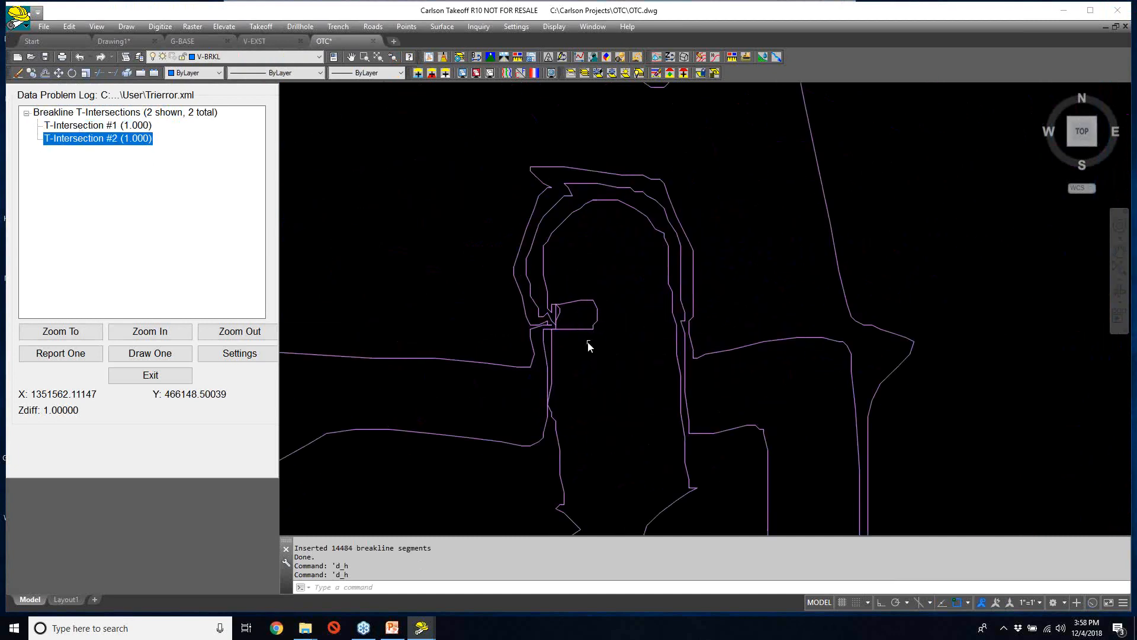
pyautogui.click(121, 126)
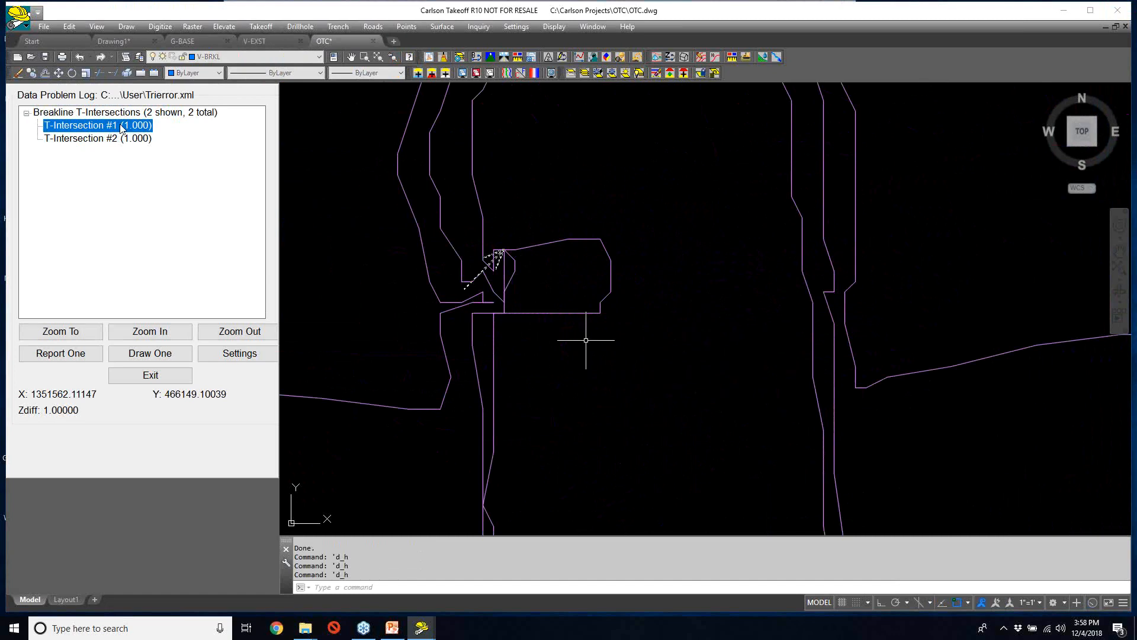
pyautogui.scroll(2, 507, 258)
pyautogui.scroll(2, 506, 258)
pyautogui.click(118, 139)
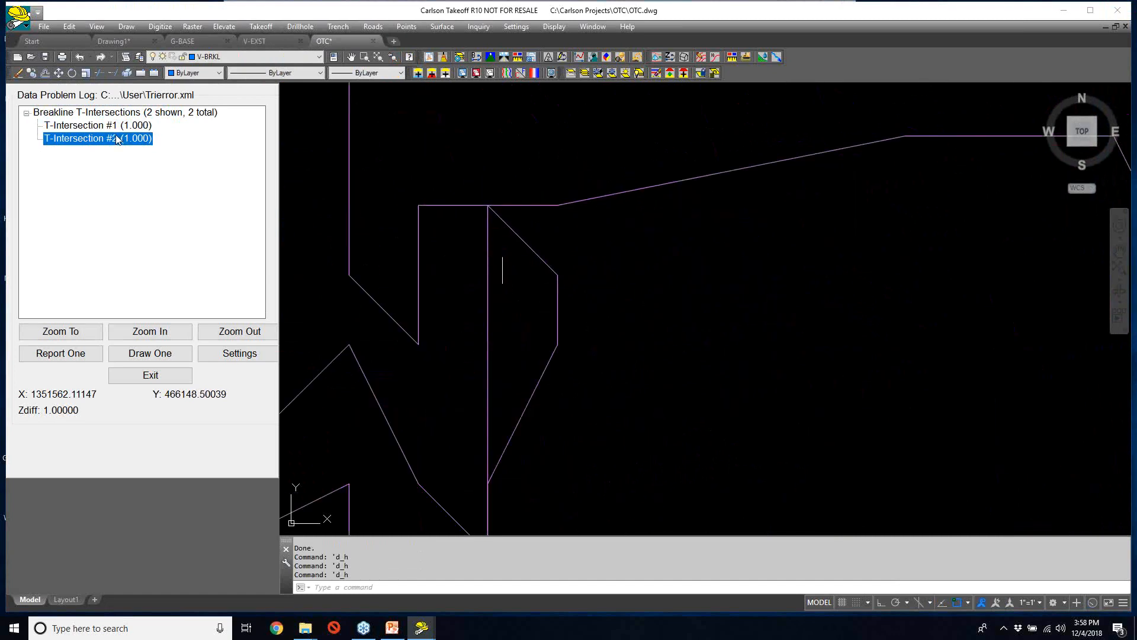
pyautogui.click(108, 127)
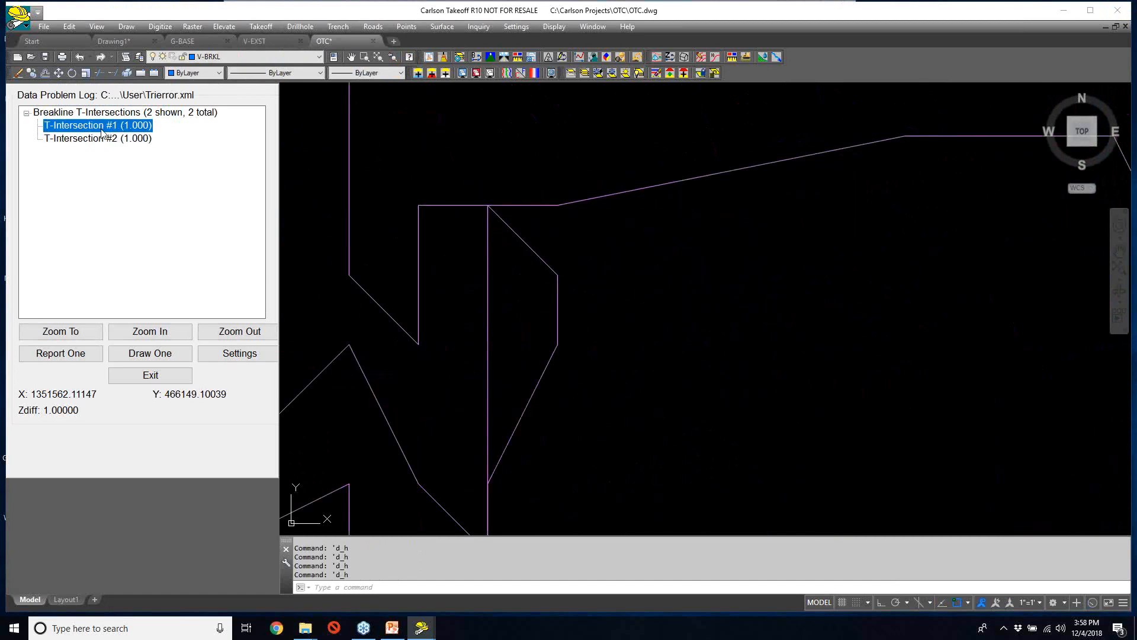
# - Check where both T-intersections lie within the overall site contours, and close the data problem log
pyautogui.scroll(-4, 563, 254)
pyautogui.scroll(-6, 565, 263)
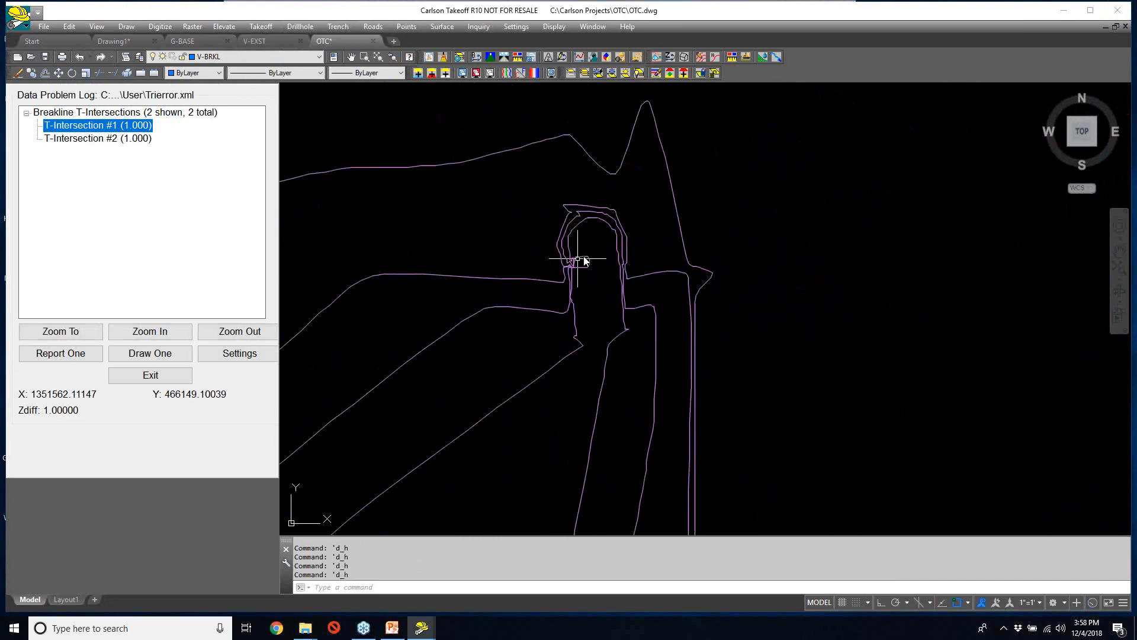
pyautogui.scroll(-4, 586, 259)
pyautogui.scroll(-3, 588, 256)
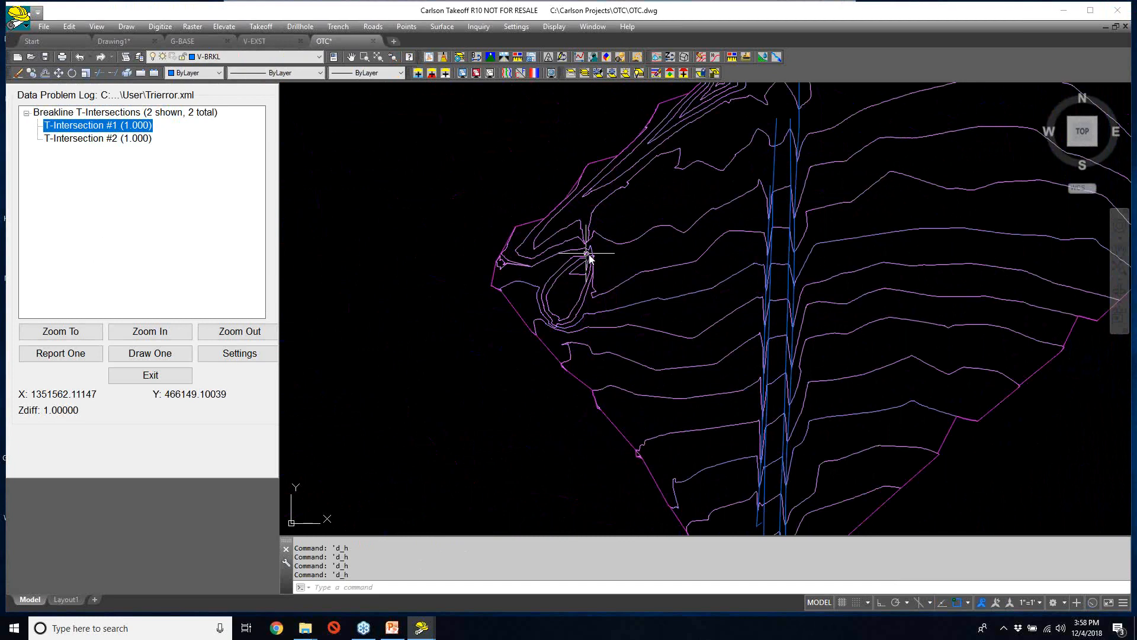
pyautogui.click(132, 140)
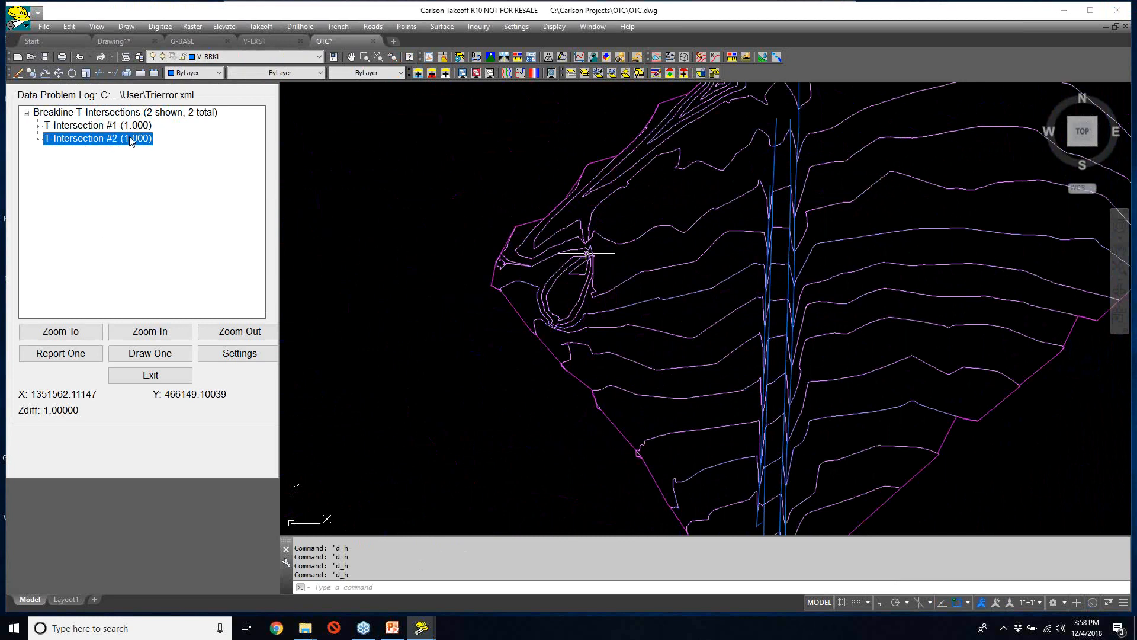
pyautogui.click(130, 133)
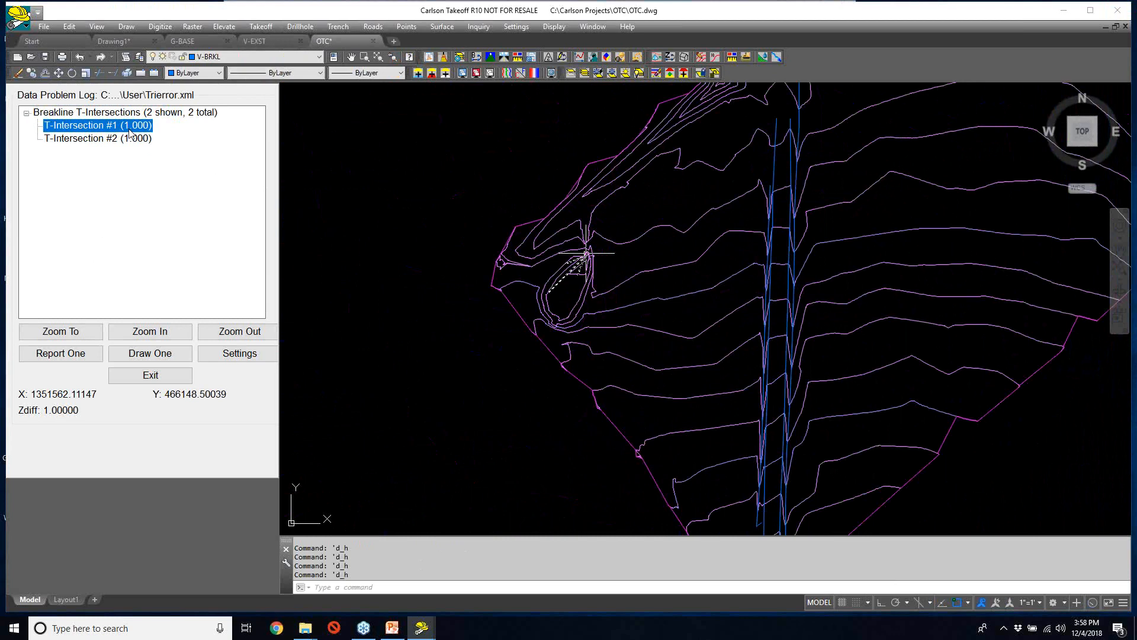
pyautogui.click(128, 141)
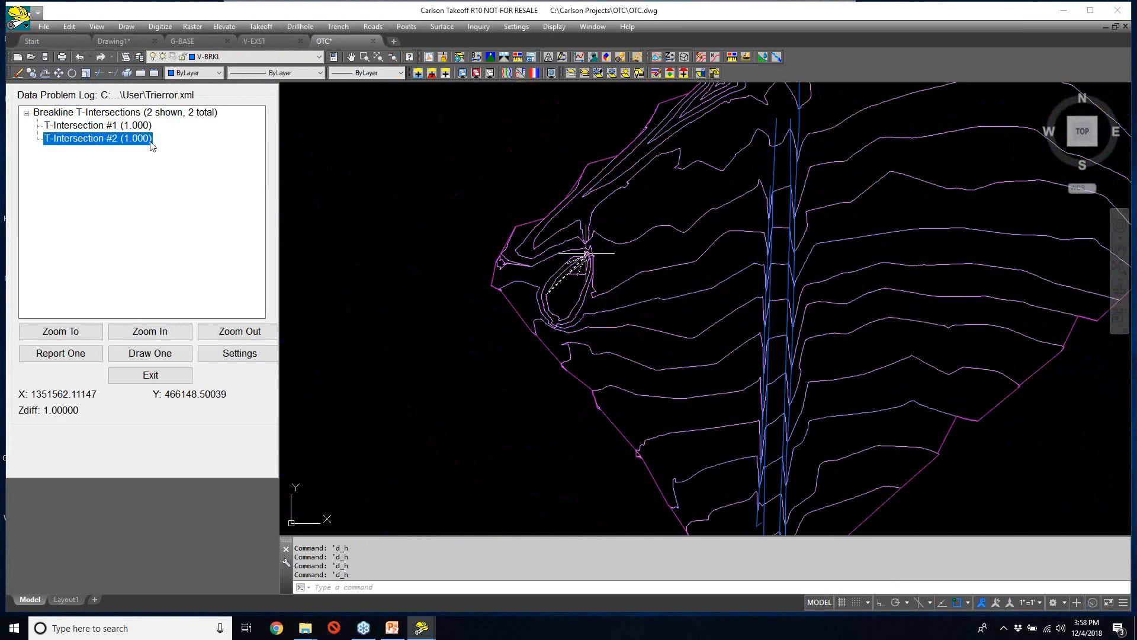
pyautogui.click(143, 375)
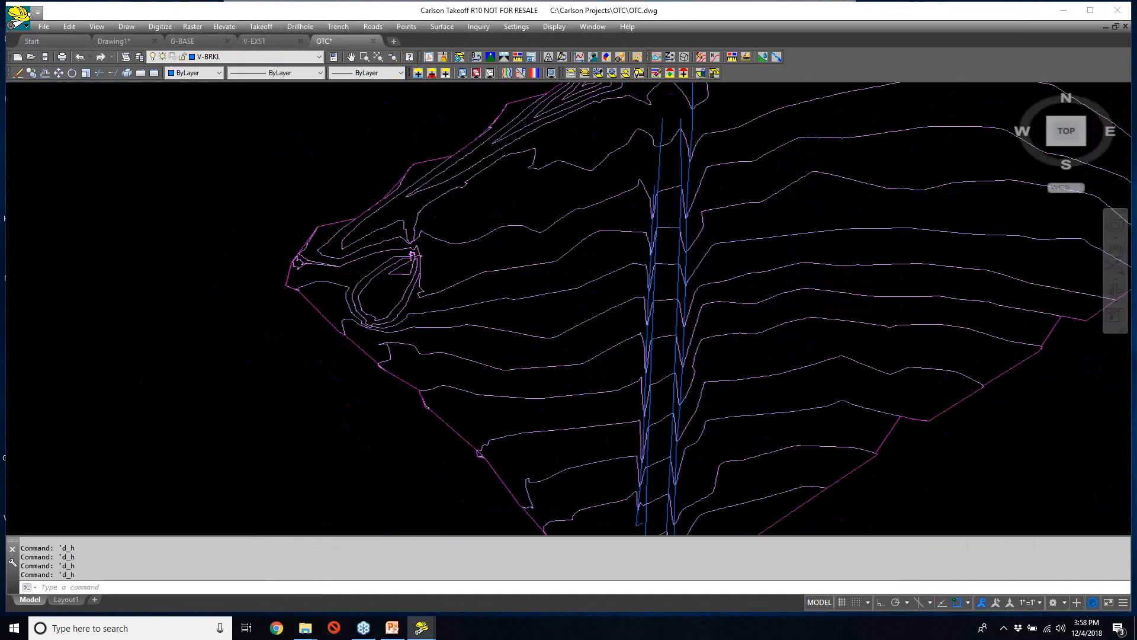
# - Display the existing surface in the 3D viewer
pyautogui.scroll(-2, 203, 243)
pyautogui.moveTo(579, 177)
pyautogui.mouseDown(button='middle')
pyautogui.moveTo(553, 223)
pyautogui.moveTo(432, 293)
pyautogui.moveTo(393, 339)
pyautogui.mouseUp(button='middle')
pyautogui.click(96, 26)
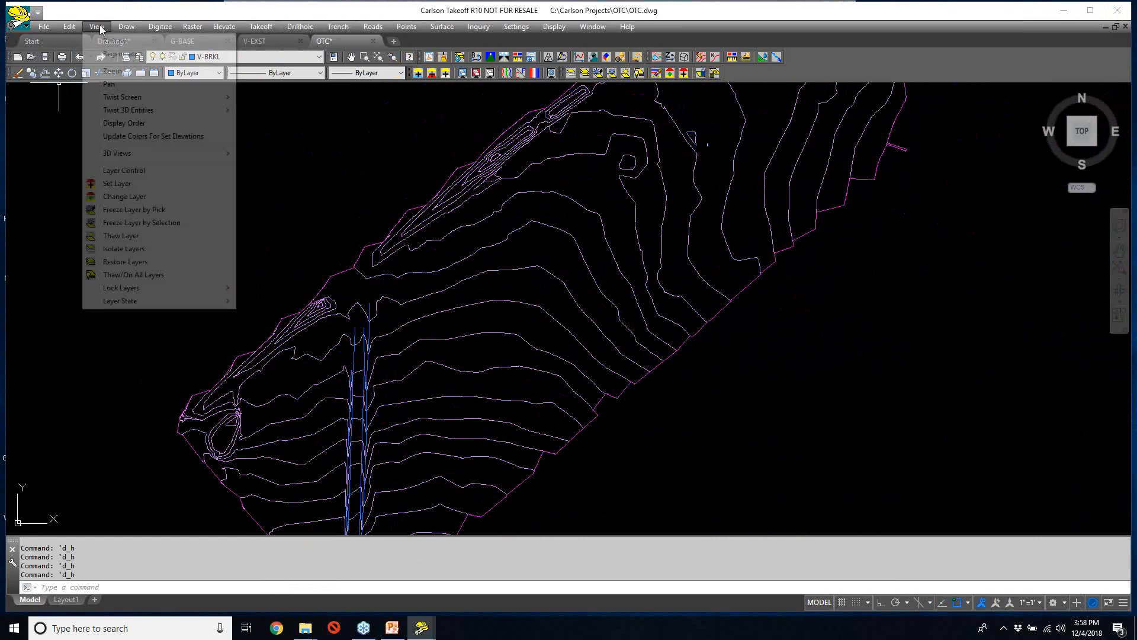
pyautogui.moveTo(172, 152)
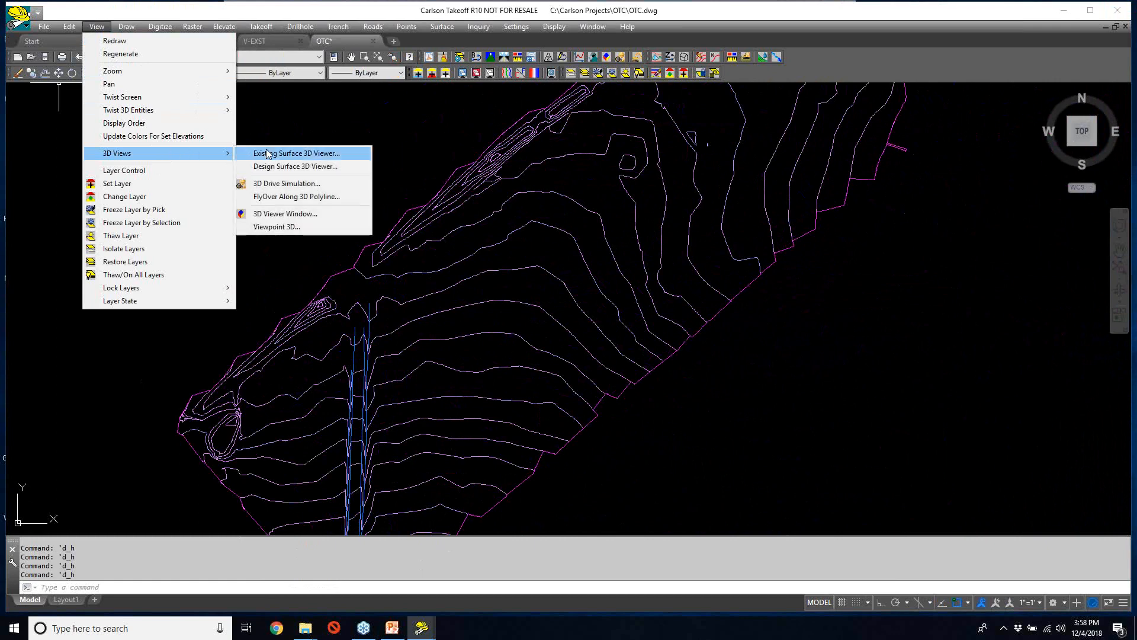
pyautogui.click(329, 154)
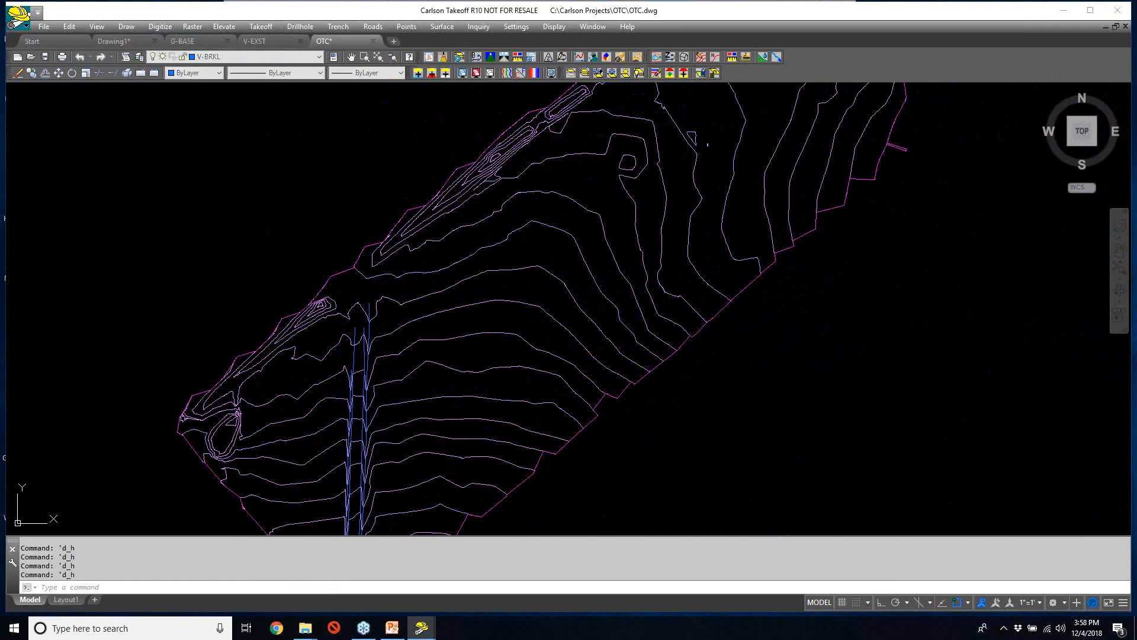
pyautogui.click(614, 324)
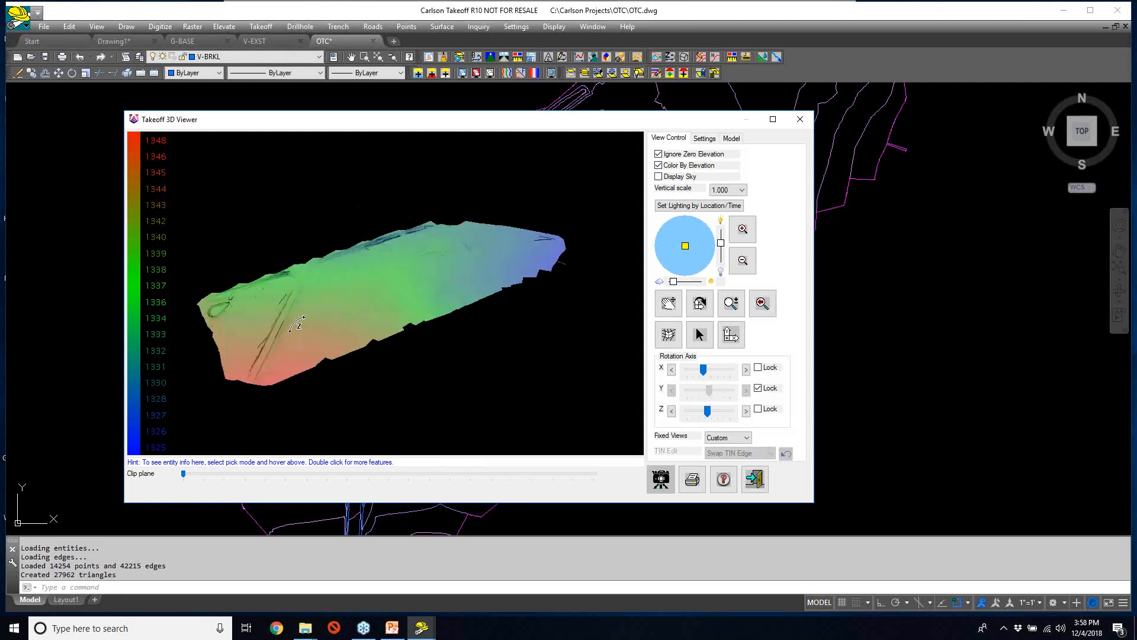
# - Inspect the twin ditches along the breaklines in 3D with a shifted light source, and close the viewer
pyautogui.scroll(6, 297, 358)
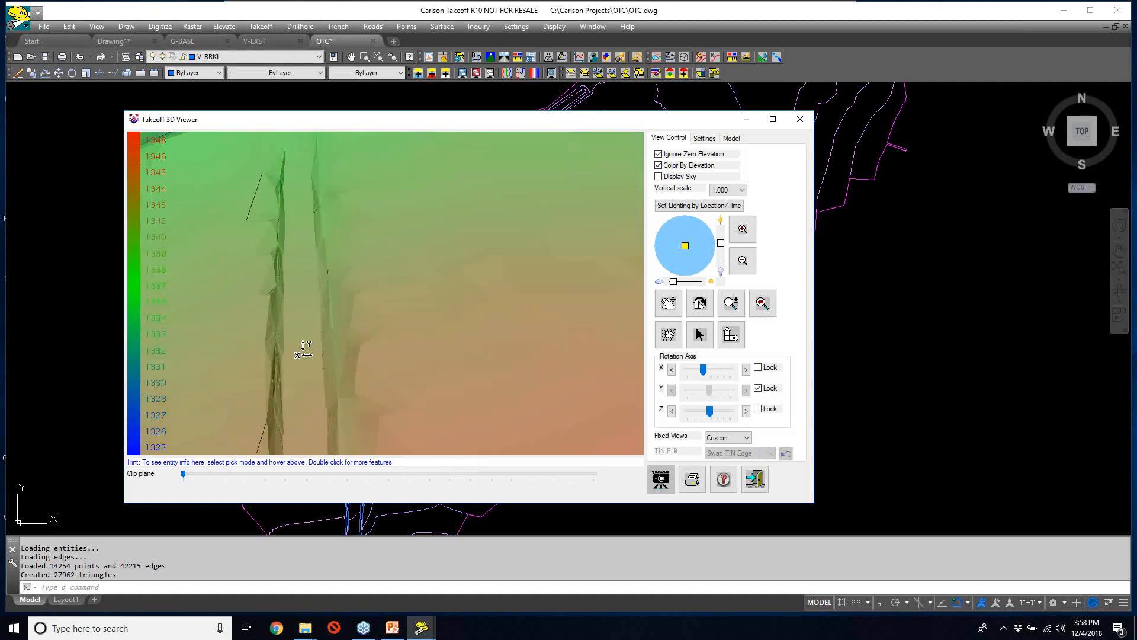
pyautogui.moveTo(318, 299); pyautogui.dragTo(342, 261)
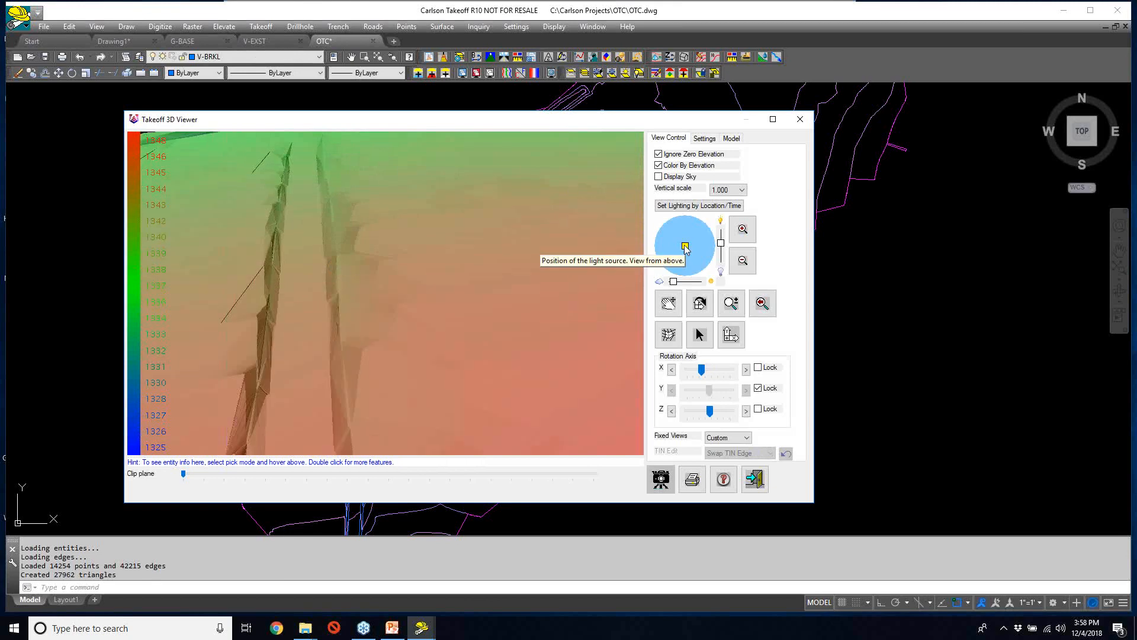
pyautogui.moveTo(686, 248); pyautogui.dragTo(698, 259)
pyautogui.moveTo(527, 261); pyautogui.dragTo(470, 157)
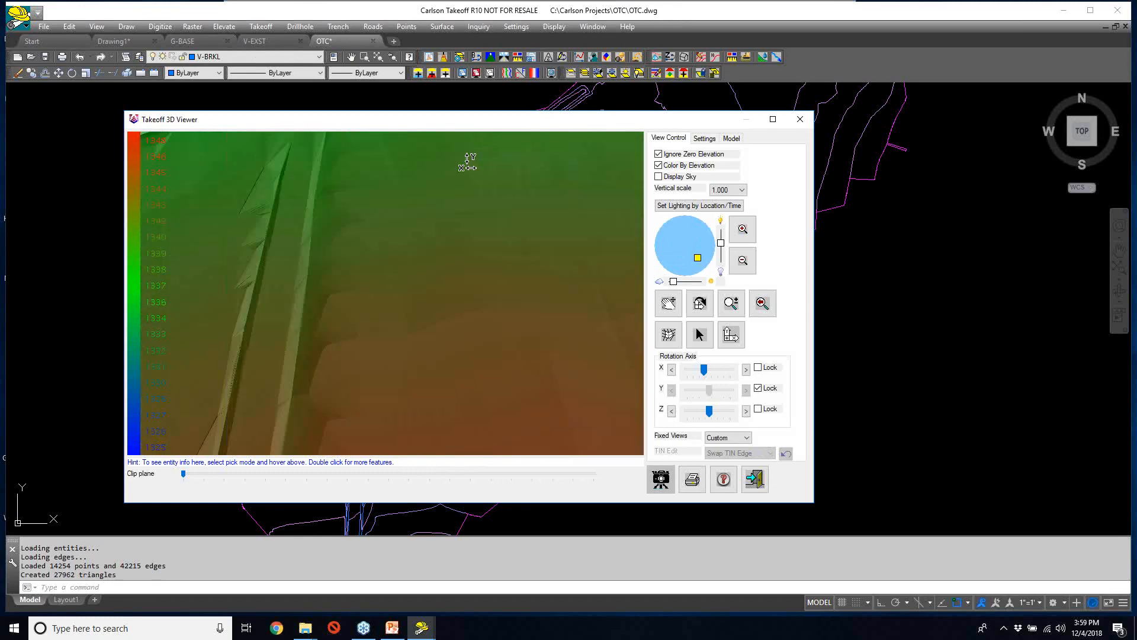
pyautogui.click(756, 483)
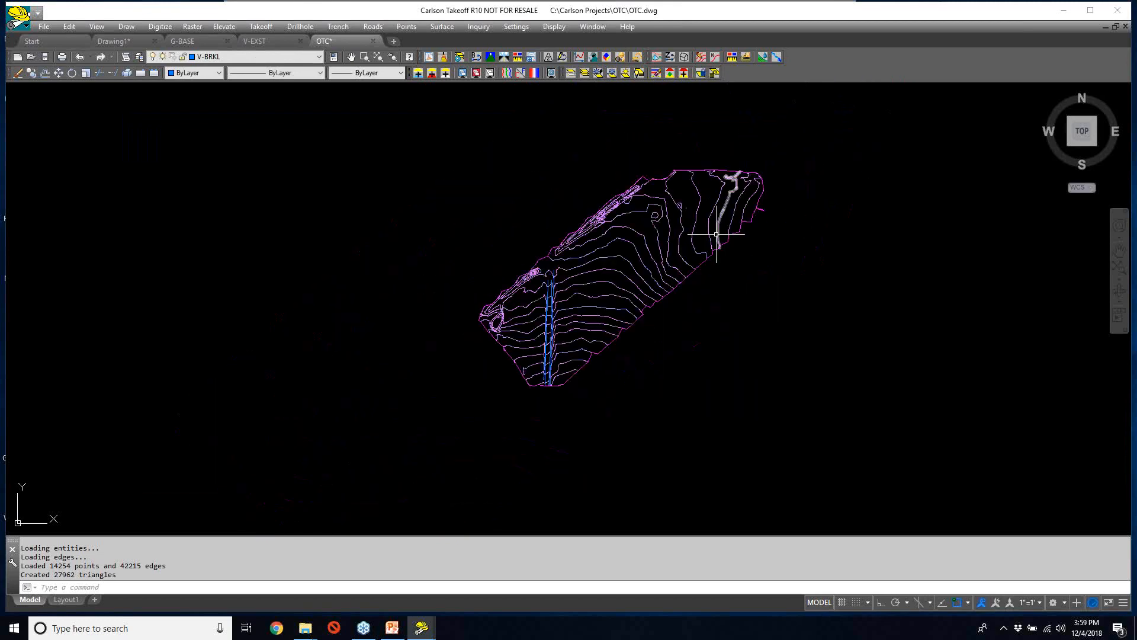
pyautogui.moveTo(708, 238); pyautogui.dragTo(624, 287, button='middle')
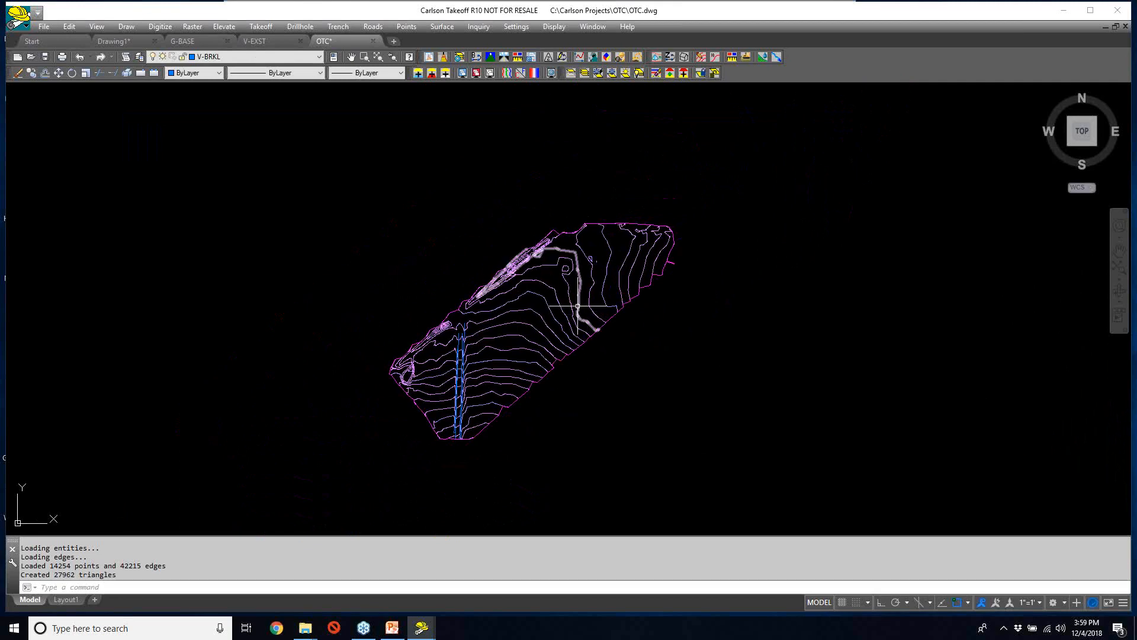
pyautogui.scroll(2, 577, 305)
pyautogui.scroll(2, 577, 304)
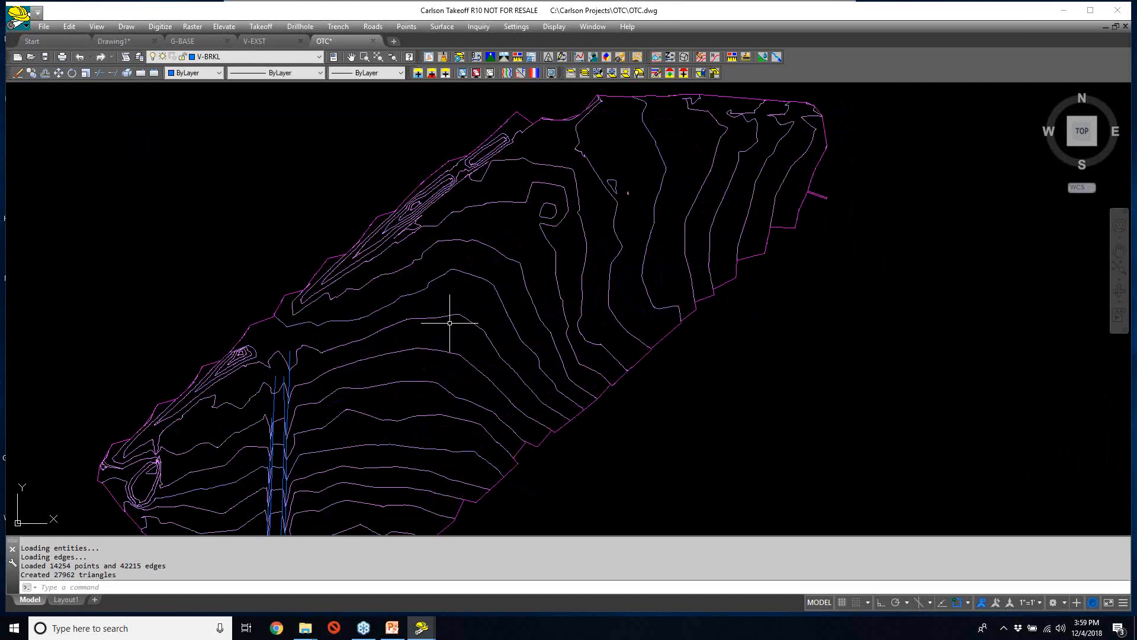
pyautogui.scroll(-2, 449, 323)
pyautogui.moveTo(467, 322); pyautogui.dragTo(468, 281, button='middle')
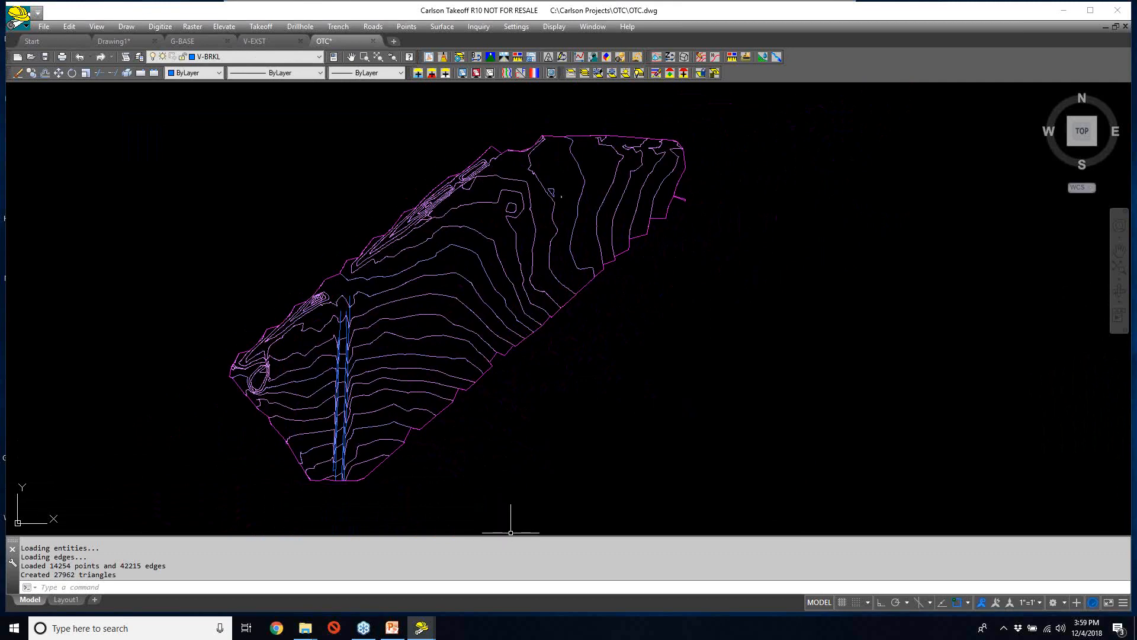
# - Switch to the OTC project folder and open the demolition plan 005 - C1.2.pdf
pyautogui.moveTo(304, 637)
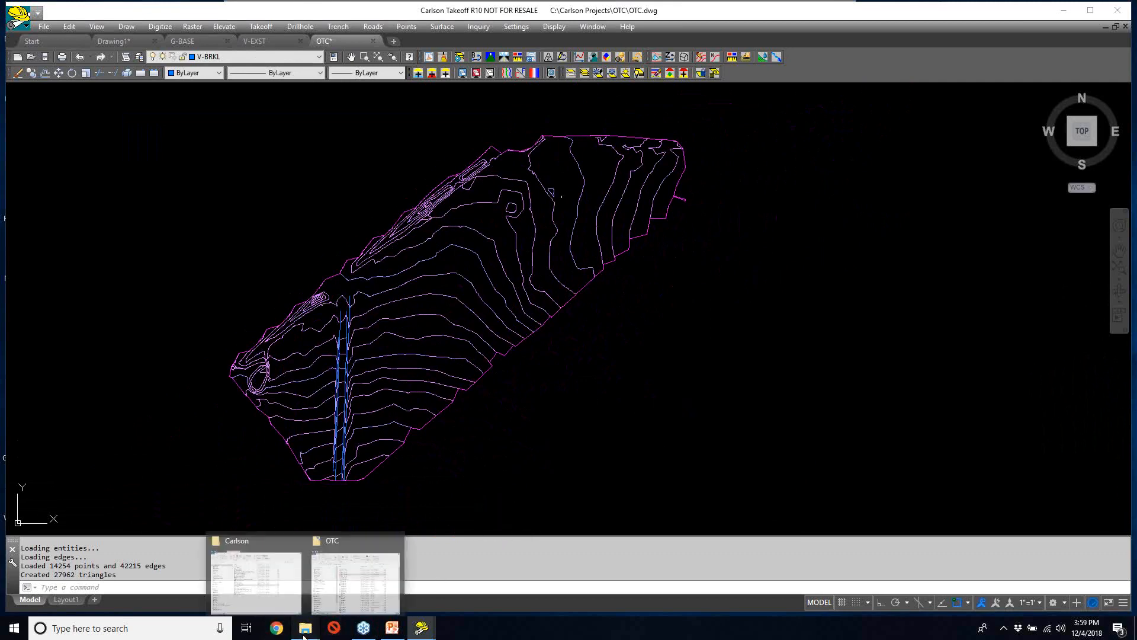
pyautogui.click(349, 592)
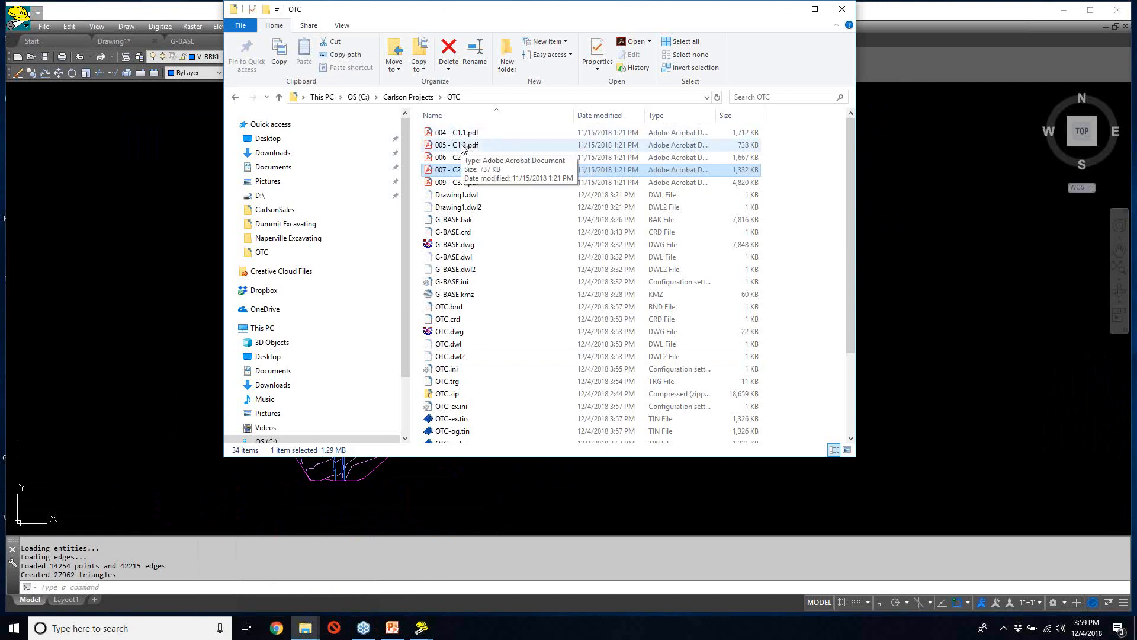
pyautogui.click(462, 146)
pyautogui.doubleClick(462, 146)
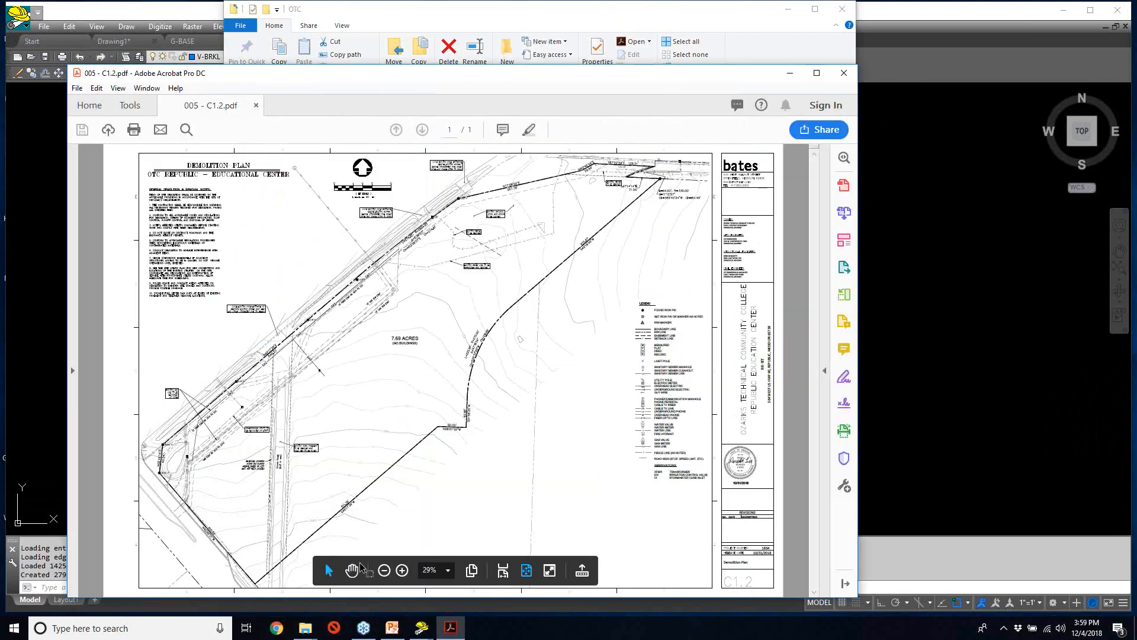
# - Magnify the demolition plan to 1600% and examine the linework around the GAS label
pyautogui.click(453, 573)
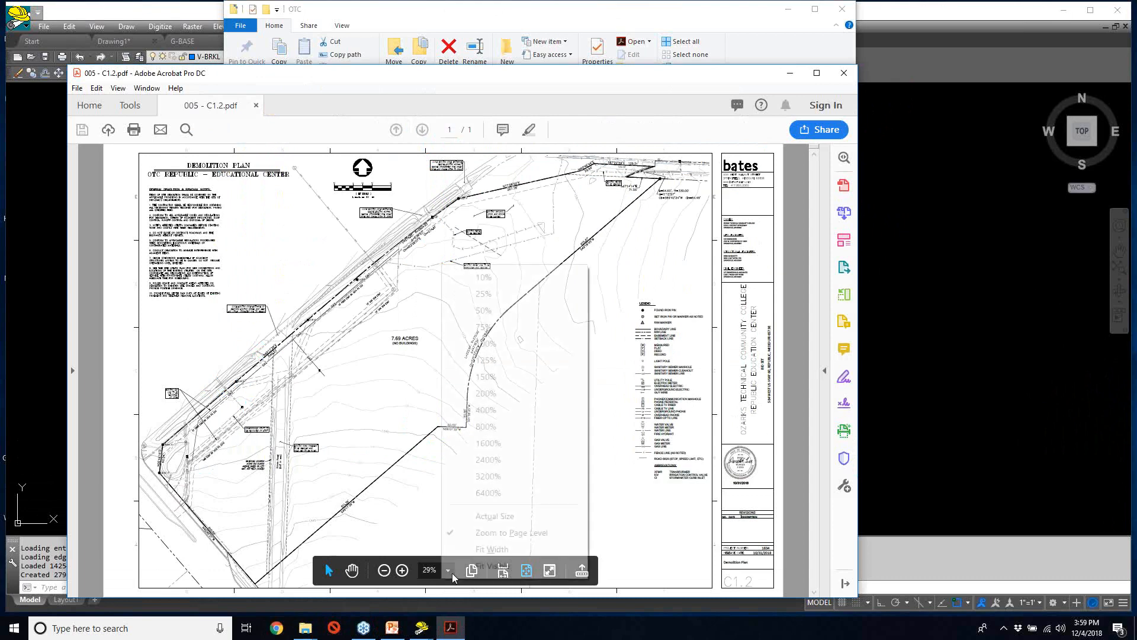
pyautogui.click(490, 446)
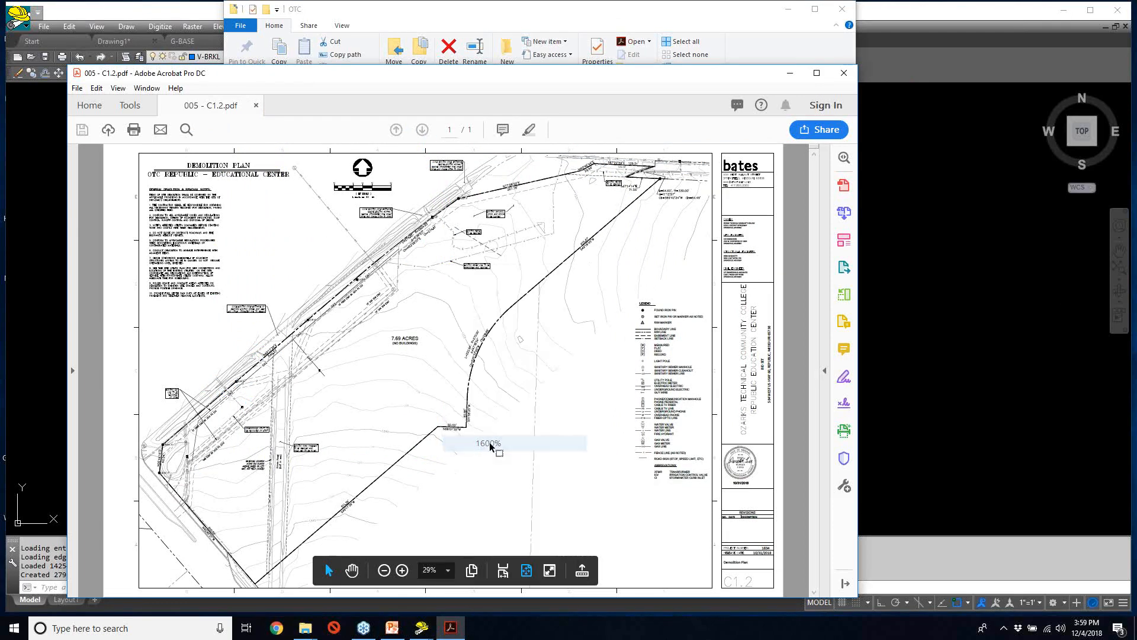
pyautogui.moveTo(815, 181); pyautogui.dragTo(792, 363)
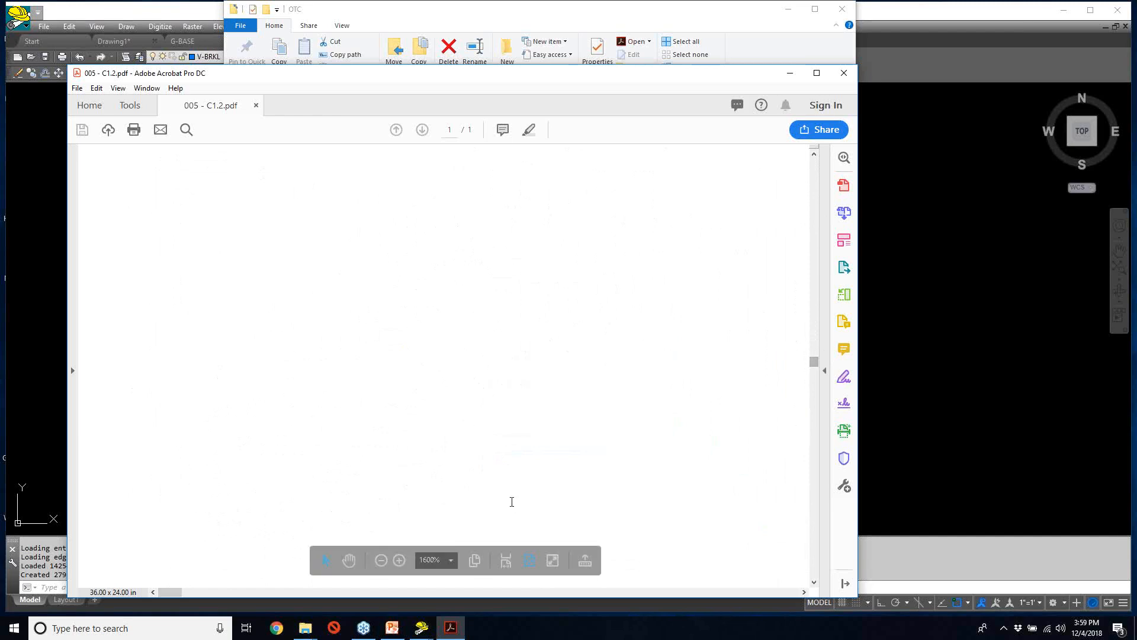
pyautogui.moveTo(185, 592); pyautogui.dragTo(327, 591)
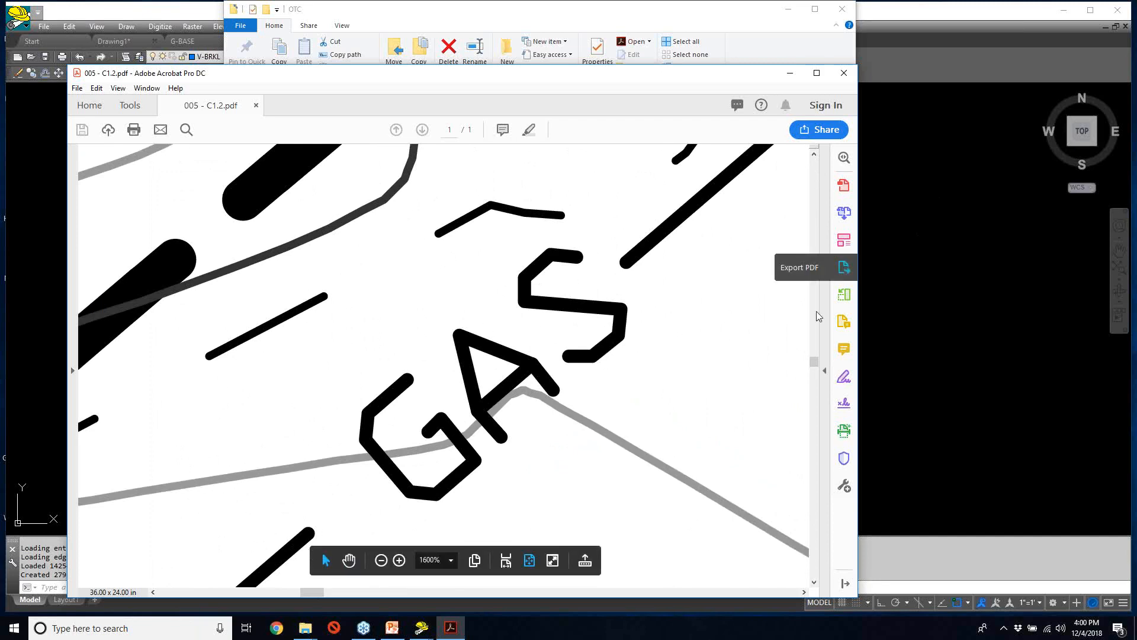
# - Examine more of the magnified demolition plan linework, close the PDF, and switch back to the OTC drawing in Carlson Takeoff
pyautogui.scroll(-1, 814, 365)
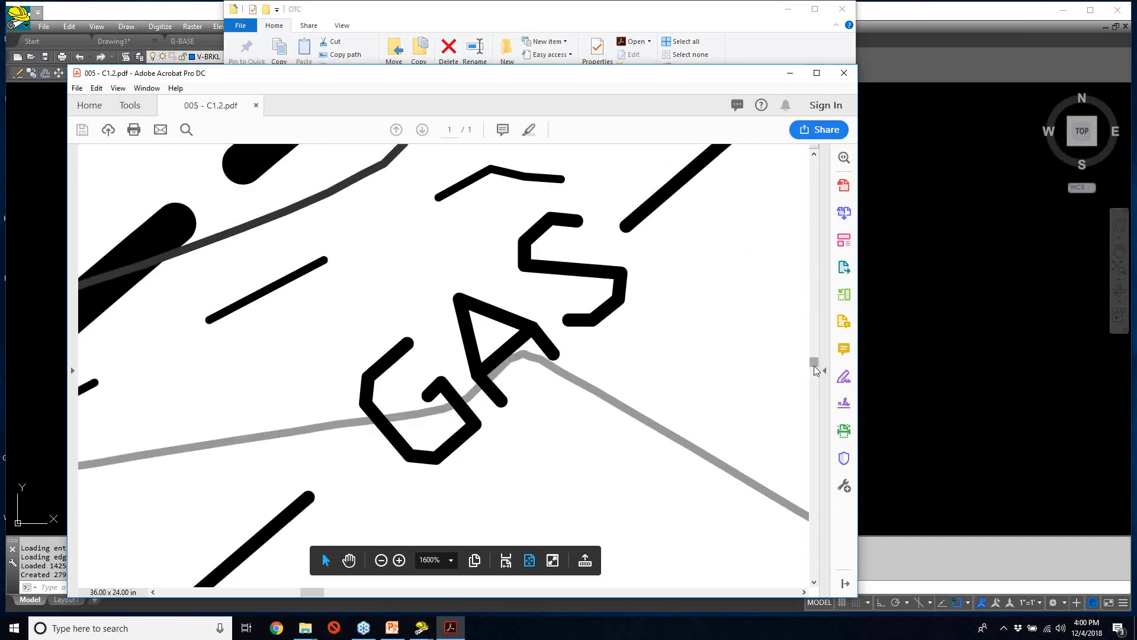
pyautogui.scroll(-4, 814, 371)
pyautogui.moveTo(814, 374); pyautogui.dragTo(814, 383)
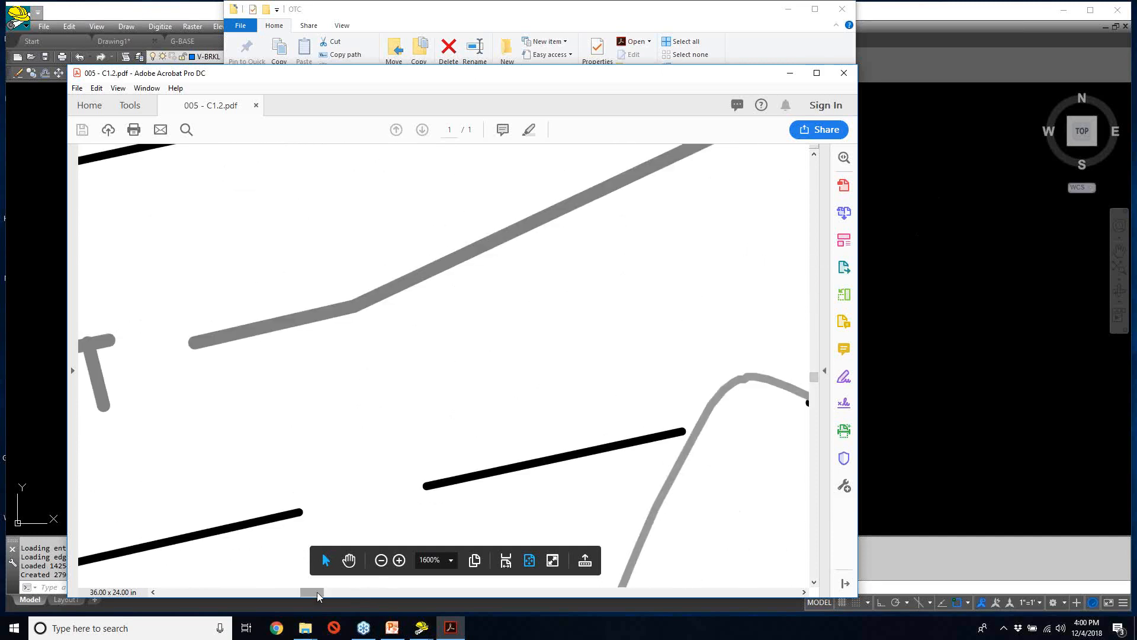
pyautogui.moveTo(317, 595); pyautogui.dragTo(298, 594)
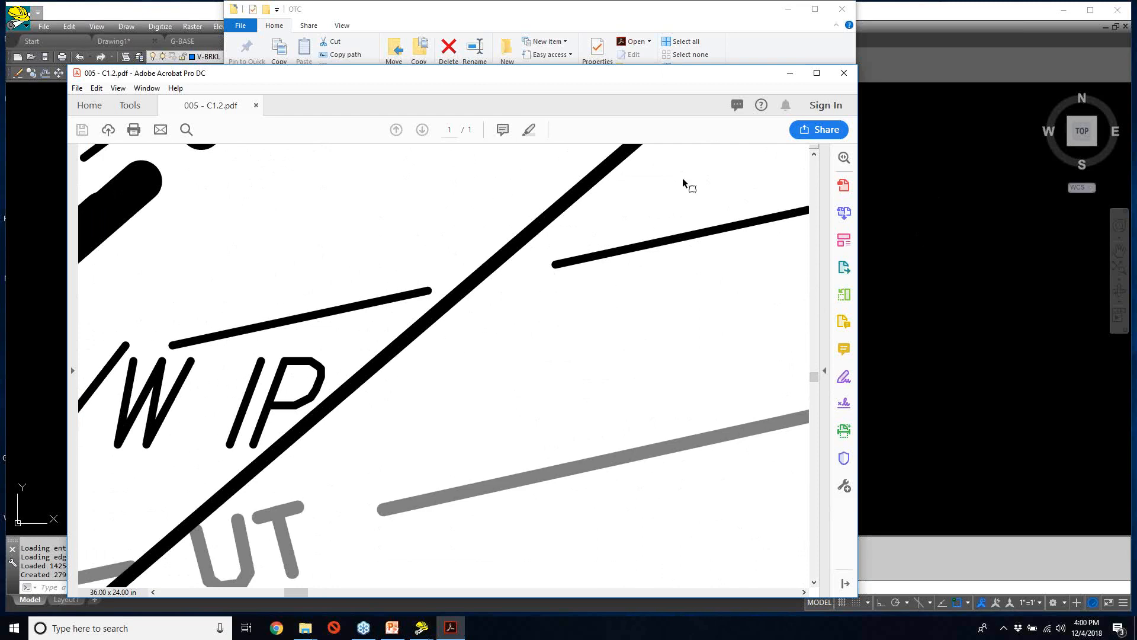
pyautogui.click(851, 71)
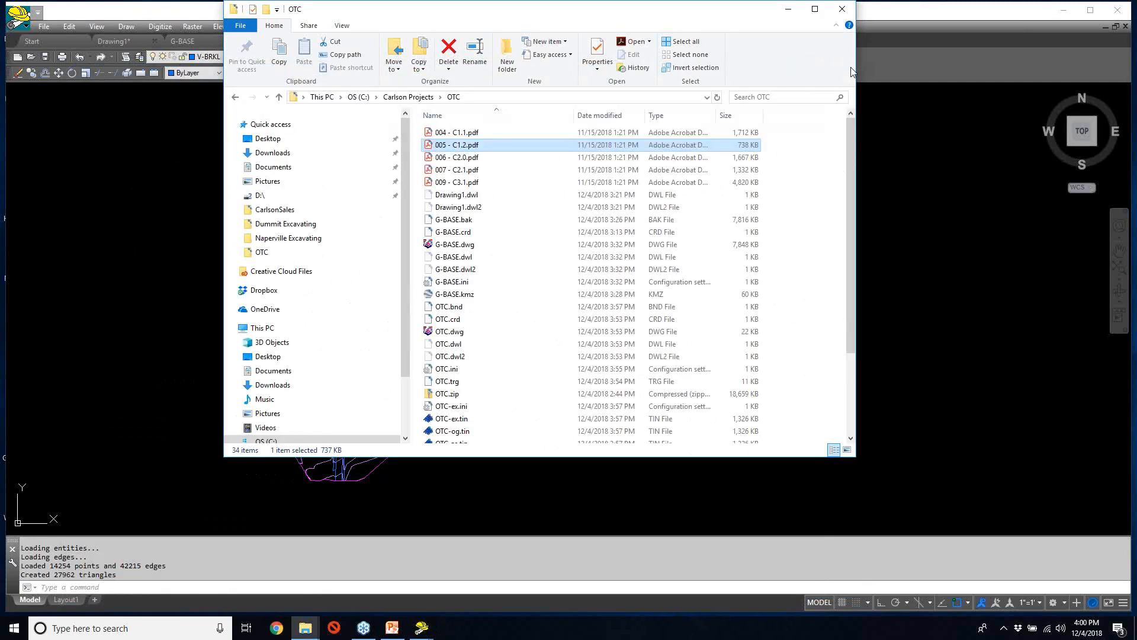
pyautogui.click(180, 10)
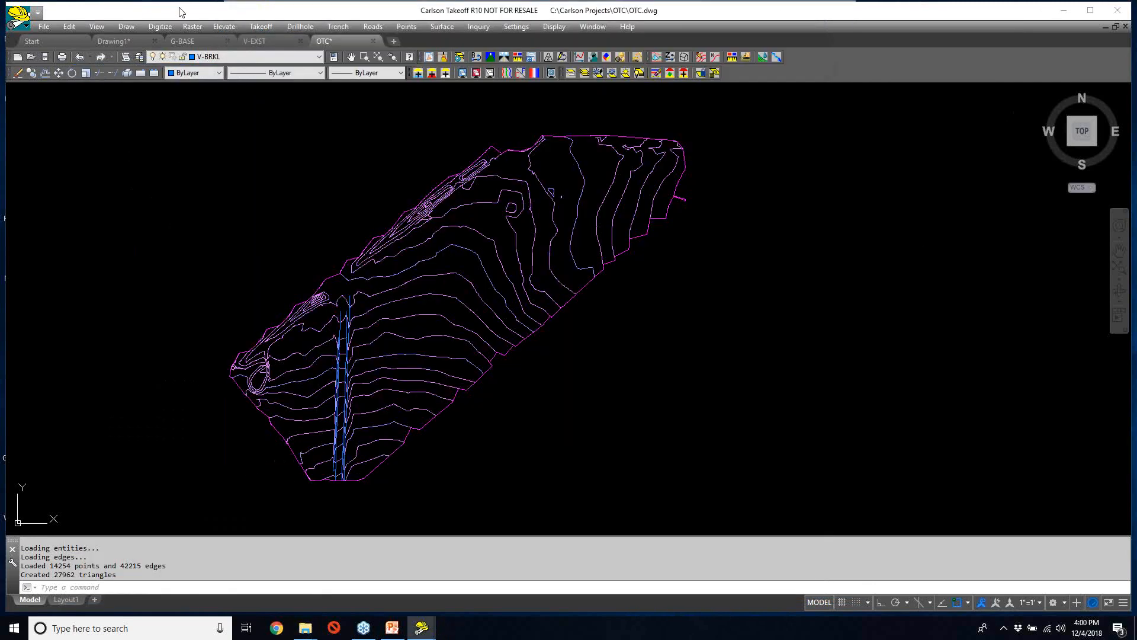
# - Start importing 006 - C2.0.pdf, review its linework and image import options, and cancel the import
pyautogui.click(429, 57)
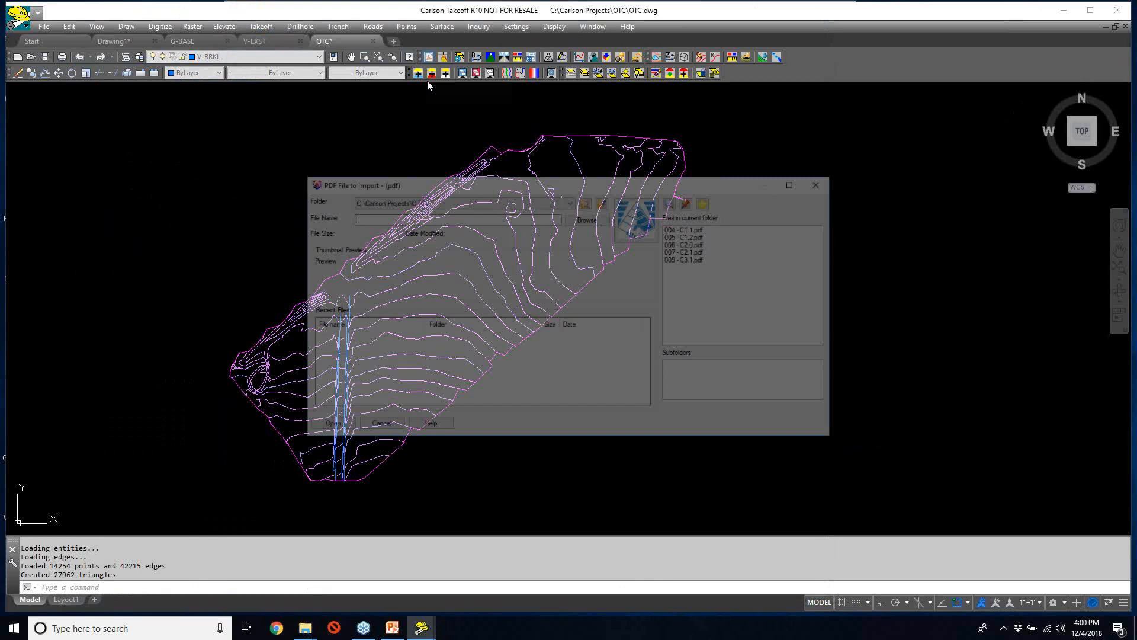
pyautogui.click(687, 243)
pyautogui.click(333, 427)
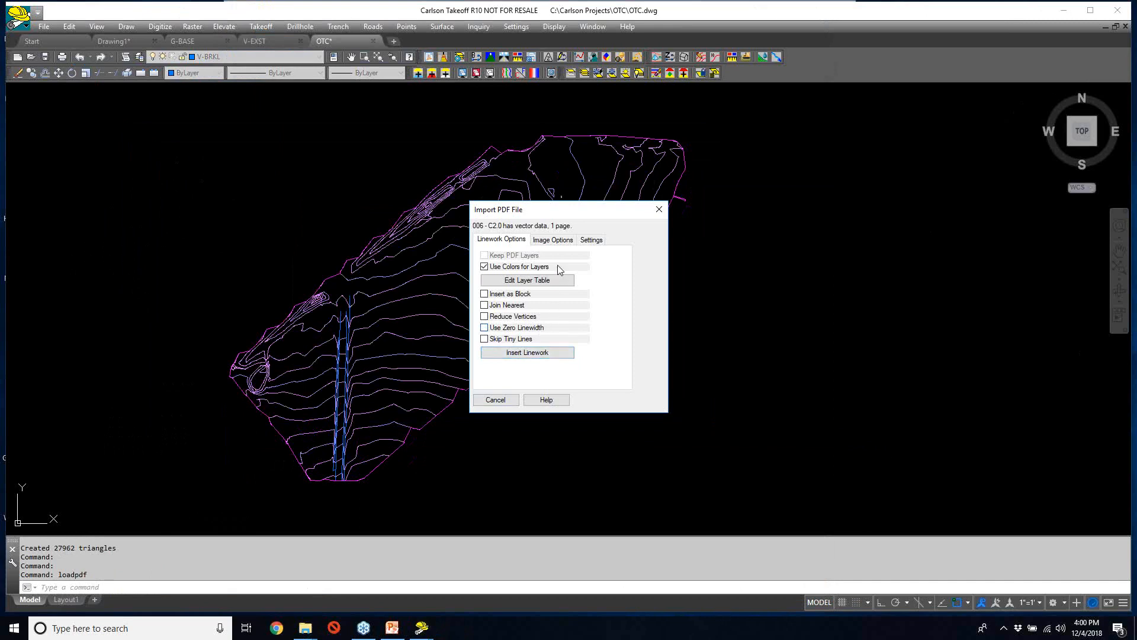
pyautogui.click(563, 242)
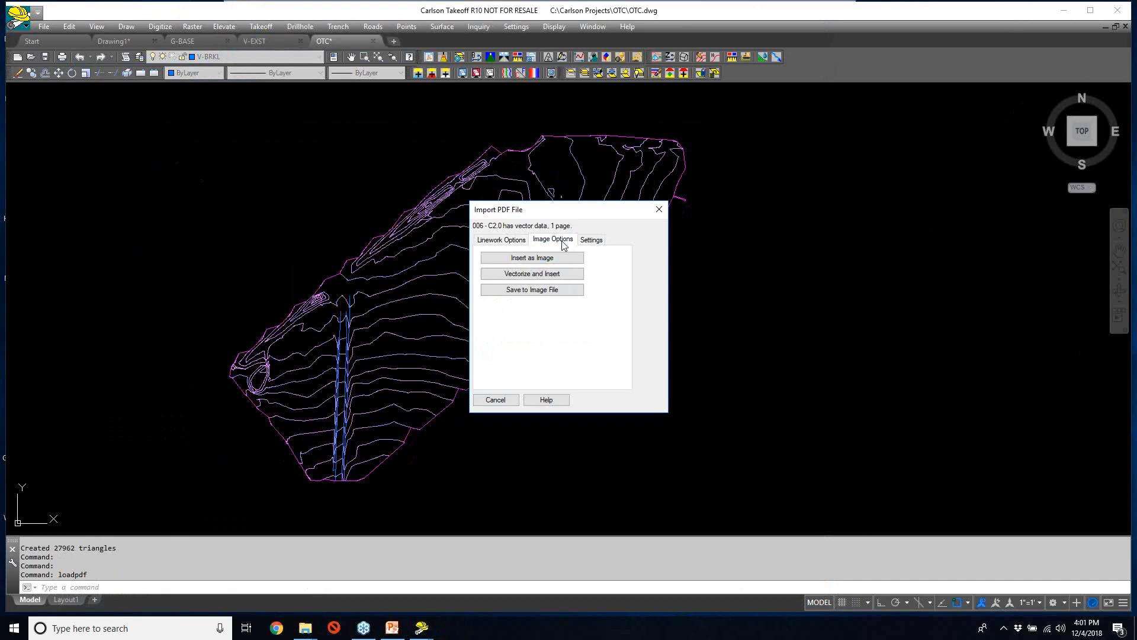
pyautogui.click(496, 399)
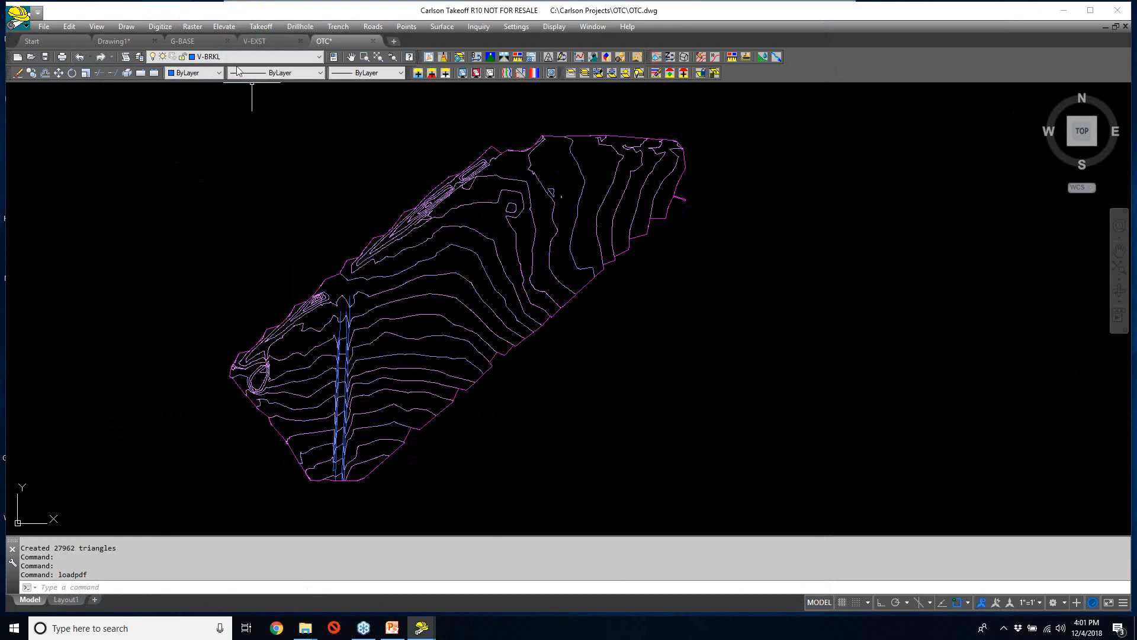
pyautogui.click(191, 29)
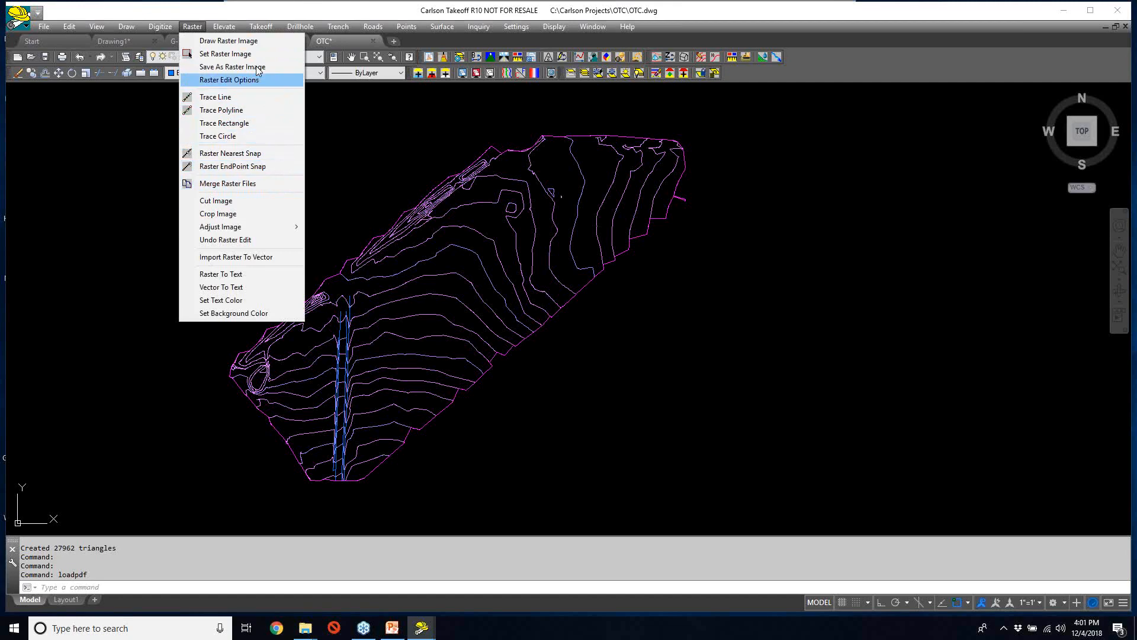
pyautogui.click(247, 12)
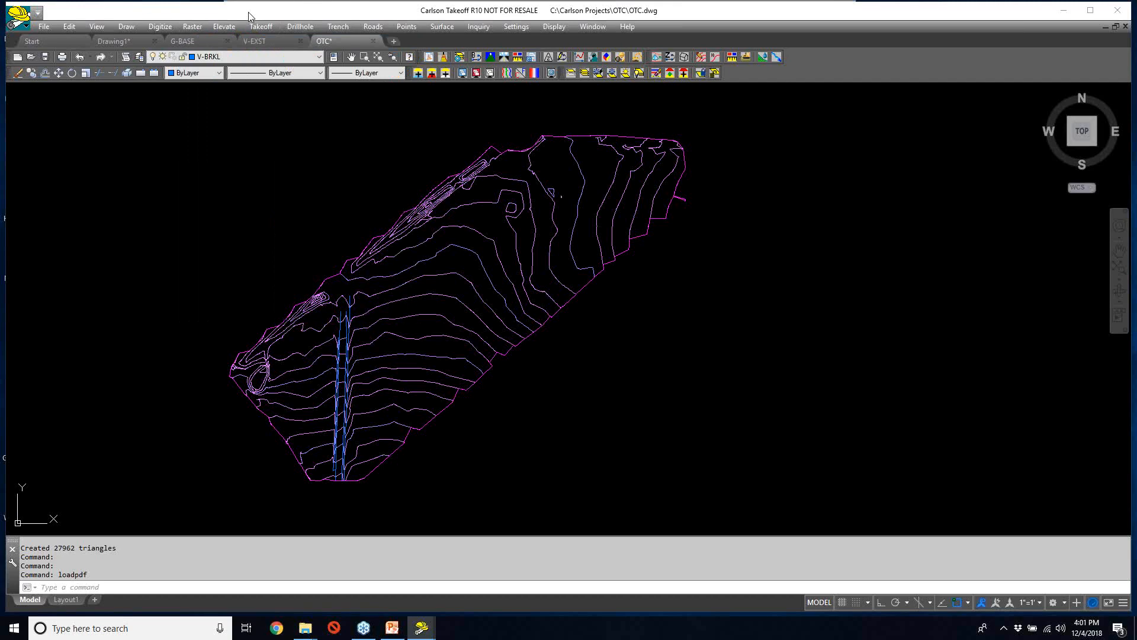
pyautogui.click(123, 588)
# - Open the Takeoff manual in an enlarged window and show the Elevate topic on assigning contour elevations to multiple polylines in series
pyautogui.click(627, 27)
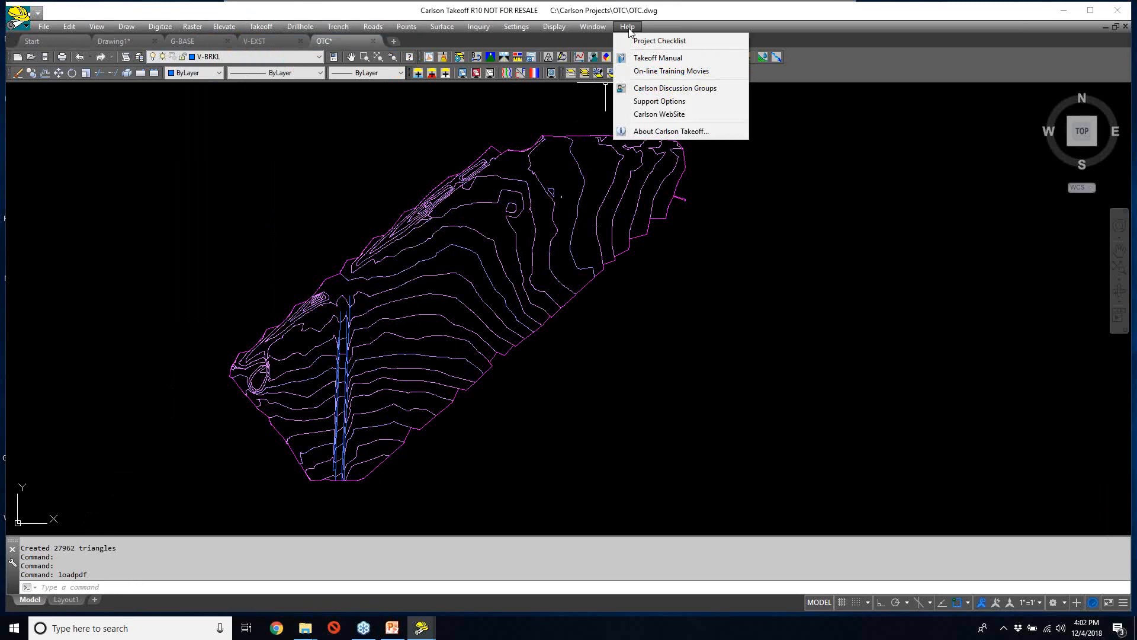
pyautogui.click(662, 58)
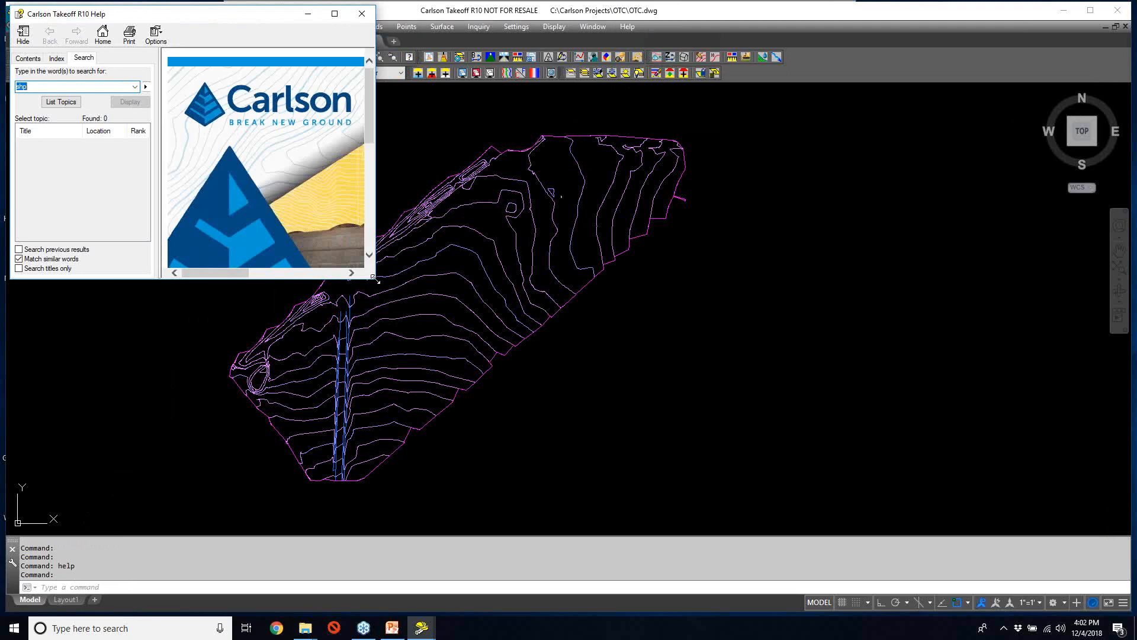
pyautogui.moveTo(376, 279); pyautogui.dragTo(625, 454)
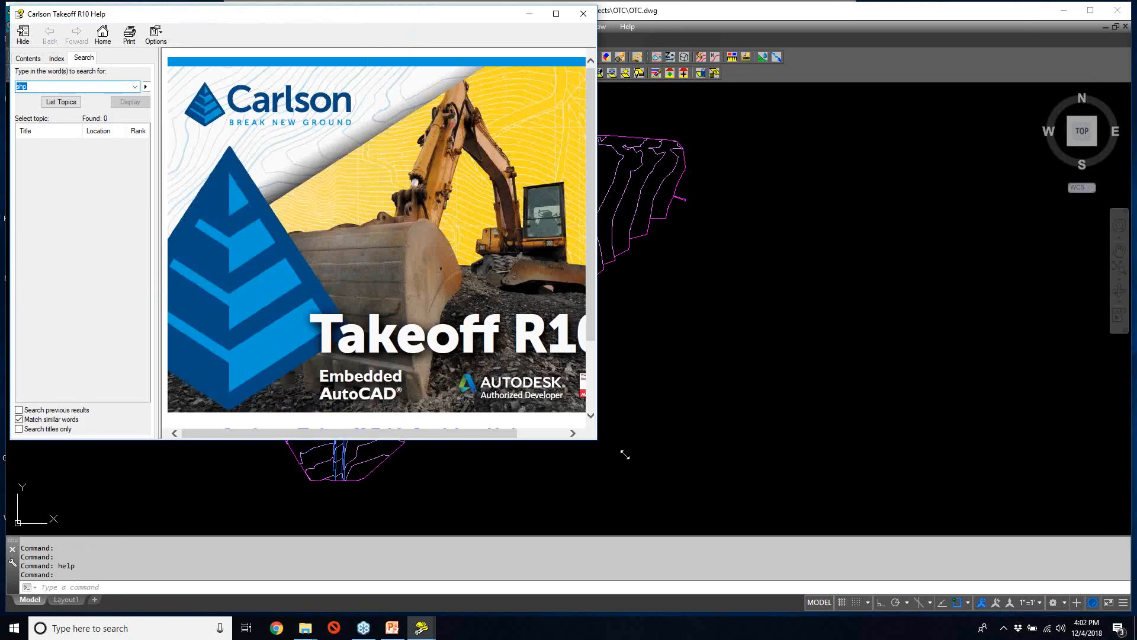
pyautogui.moveTo(624, 454); pyautogui.dragTo(680, 489)
pyautogui.click(29, 58)
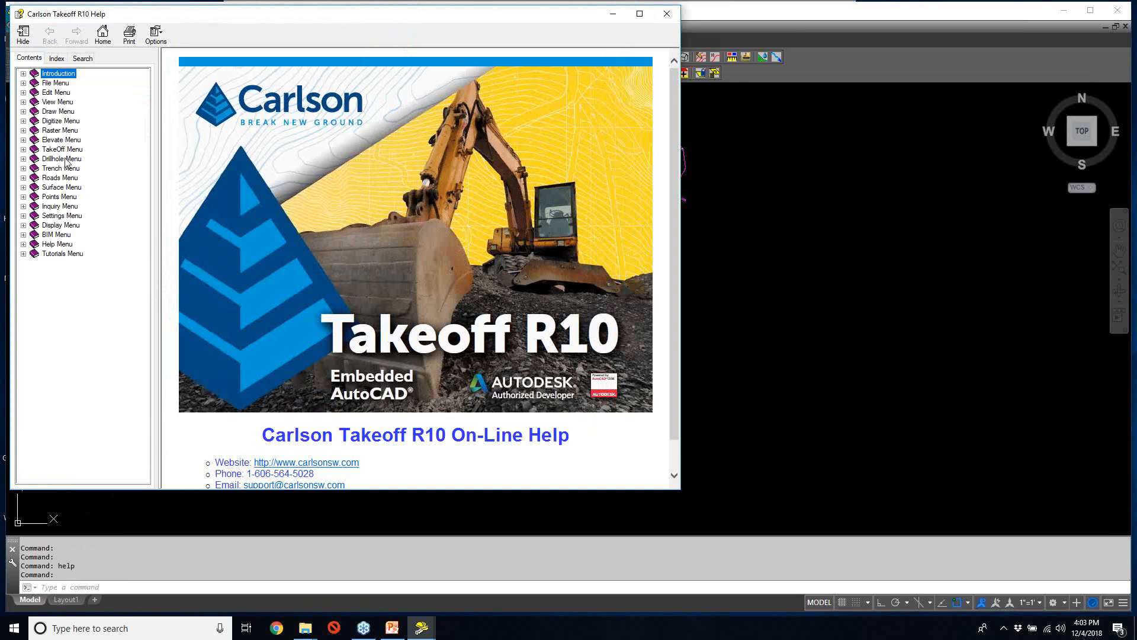
pyautogui.click(23, 139)
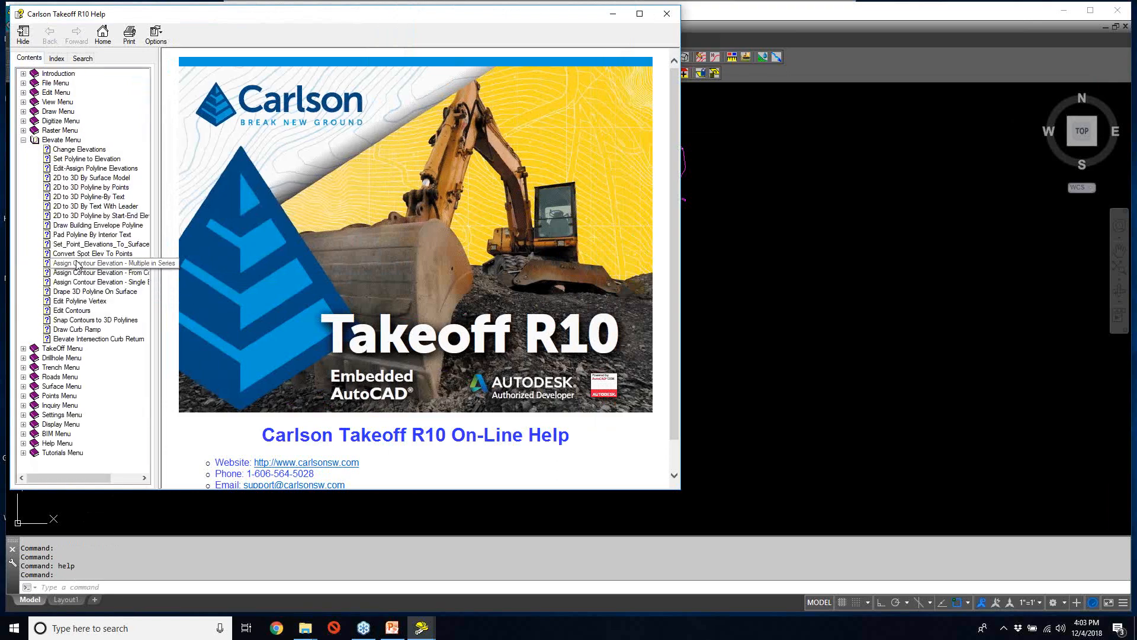
pyautogui.click(77, 263)
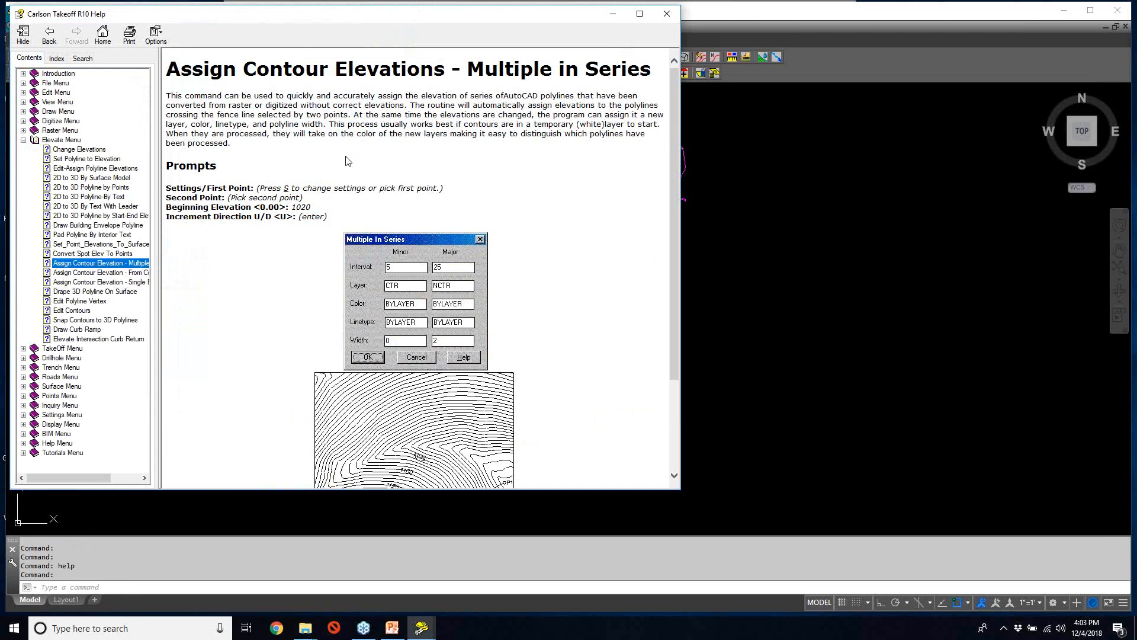
# - Read the contour elevation topic, highlight its keyboard command grpcelev, and close the manual
pyautogui.scroll(-1, 350, 161)
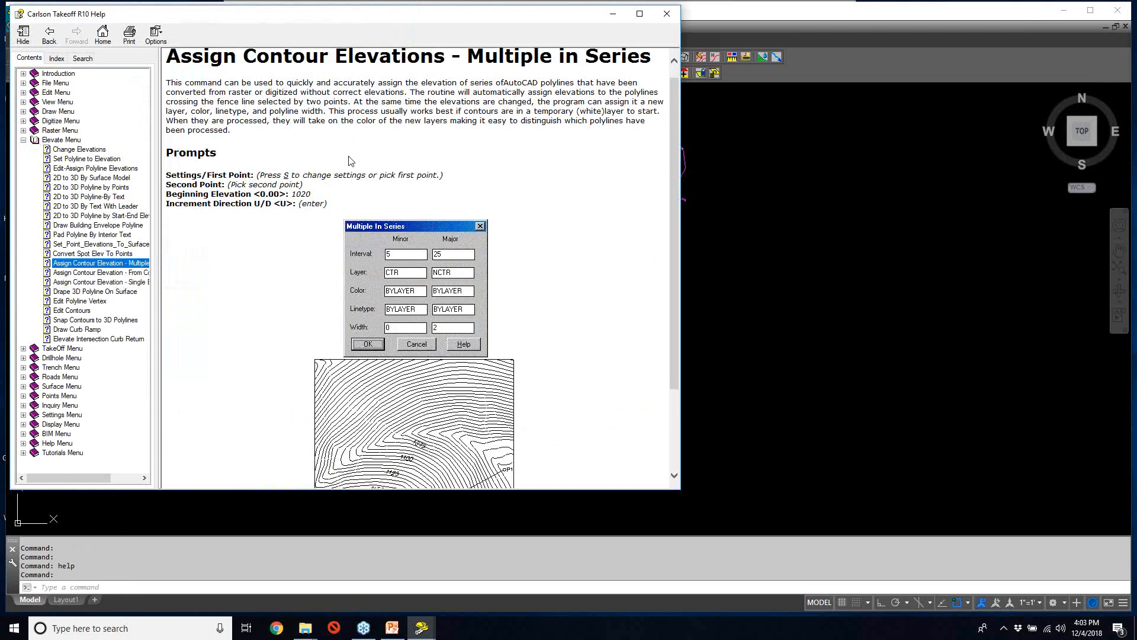
pyautogui.scroll(-4, 351, 161)
pyautogui.moveTo(259, 466); pyautogui.dragTo(293, 467)
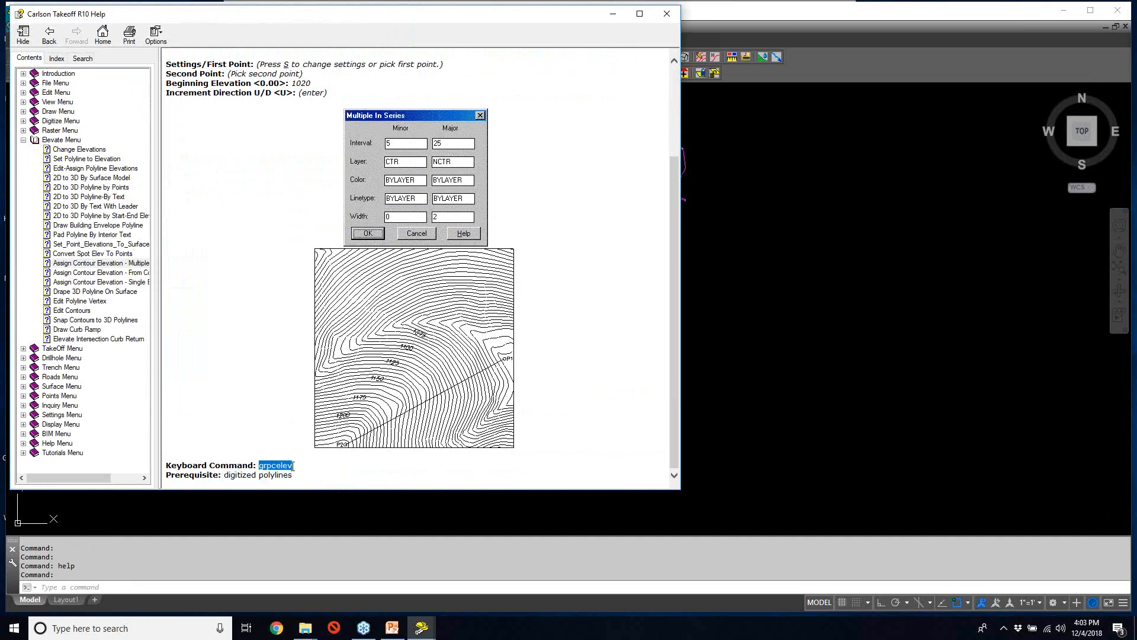
pyautogui.click(268, 468)
pyautogui.moveTo(261, 468); pyautogui.dragTo(293, 468)
pyautogui.scroll(1, 309, 353)
pyautogui.scroll(1, 309, 354)
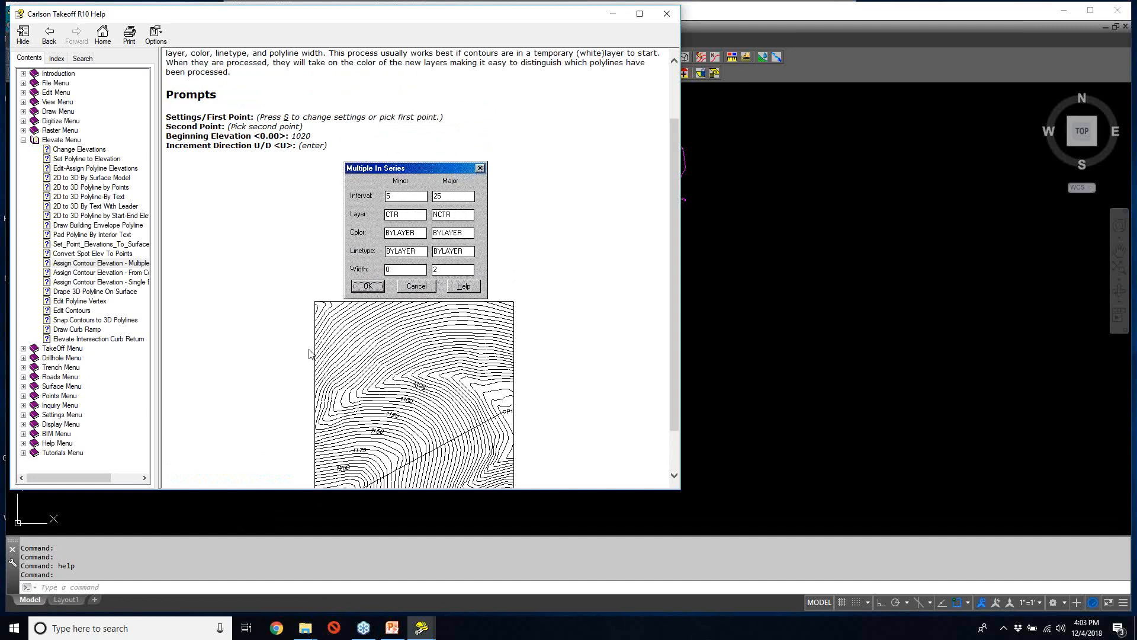
pyautogui.scroll(3, 309, 353)
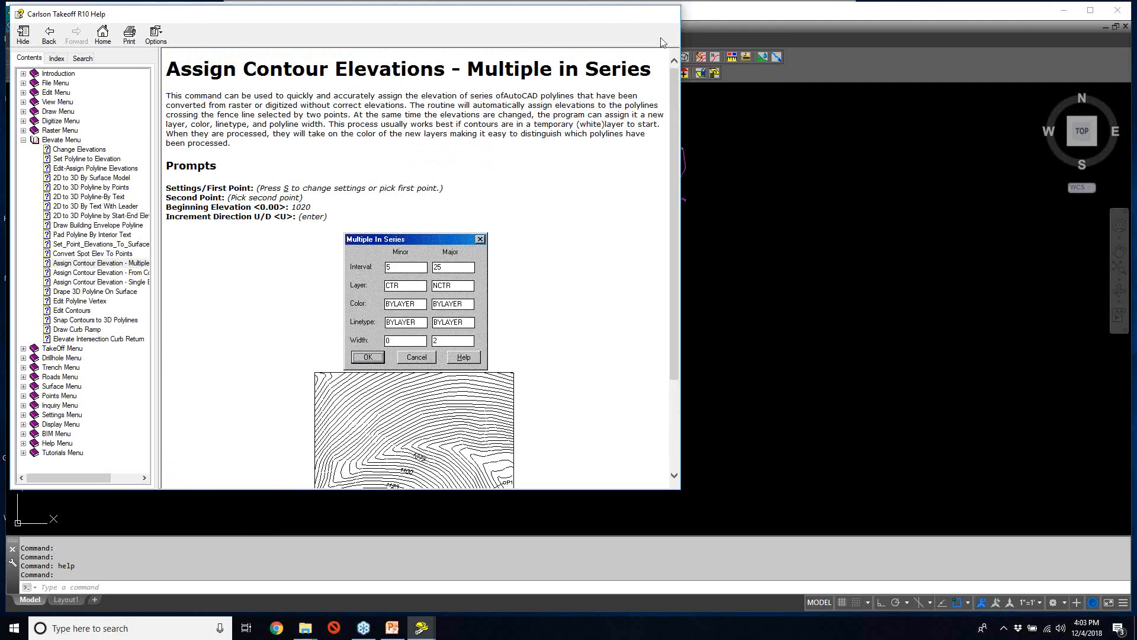
pyautogui.click(671, 22)
# - Run the grpcelev command to view the Multiple In Series settings, and dismiss them
pyautogui.write('grpcelev')
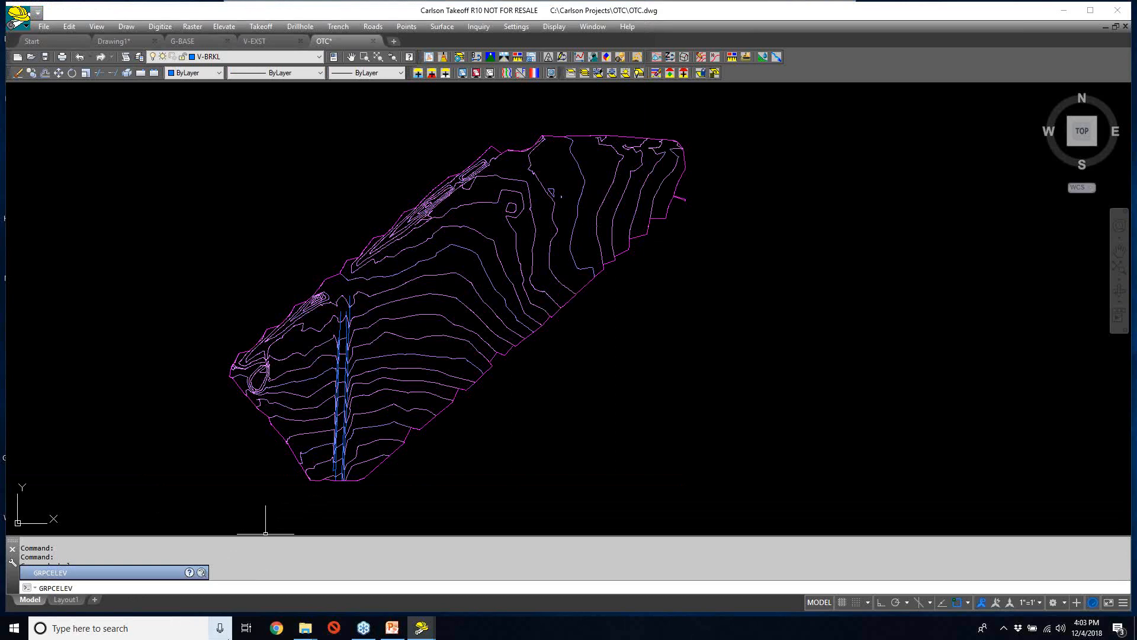
pyautogui.press('Return')
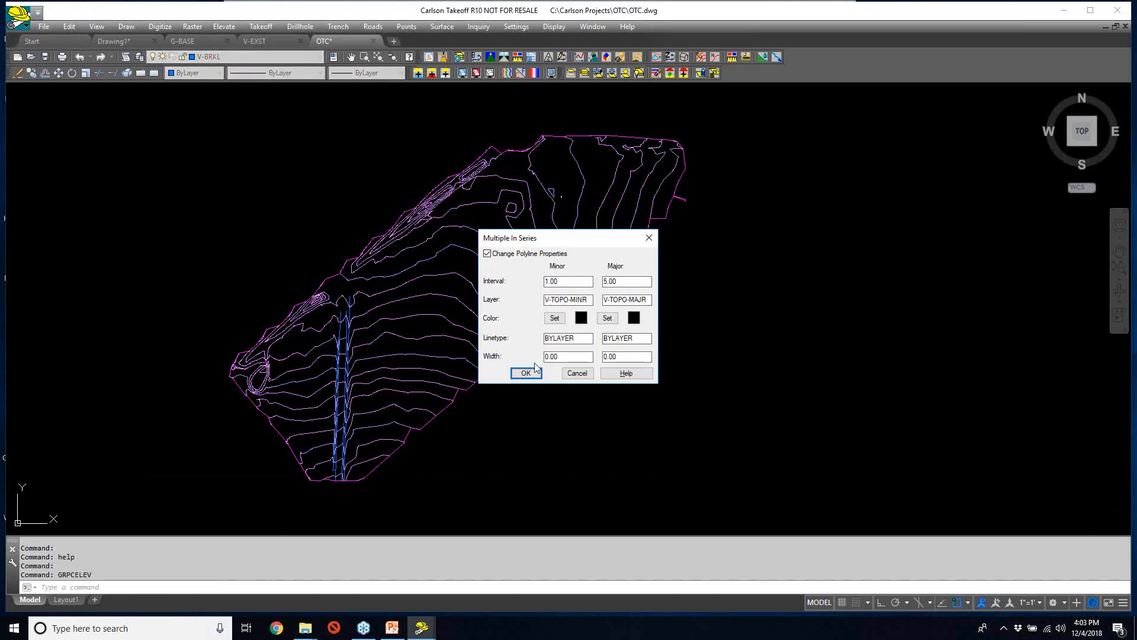
pyautogui.press('Return')
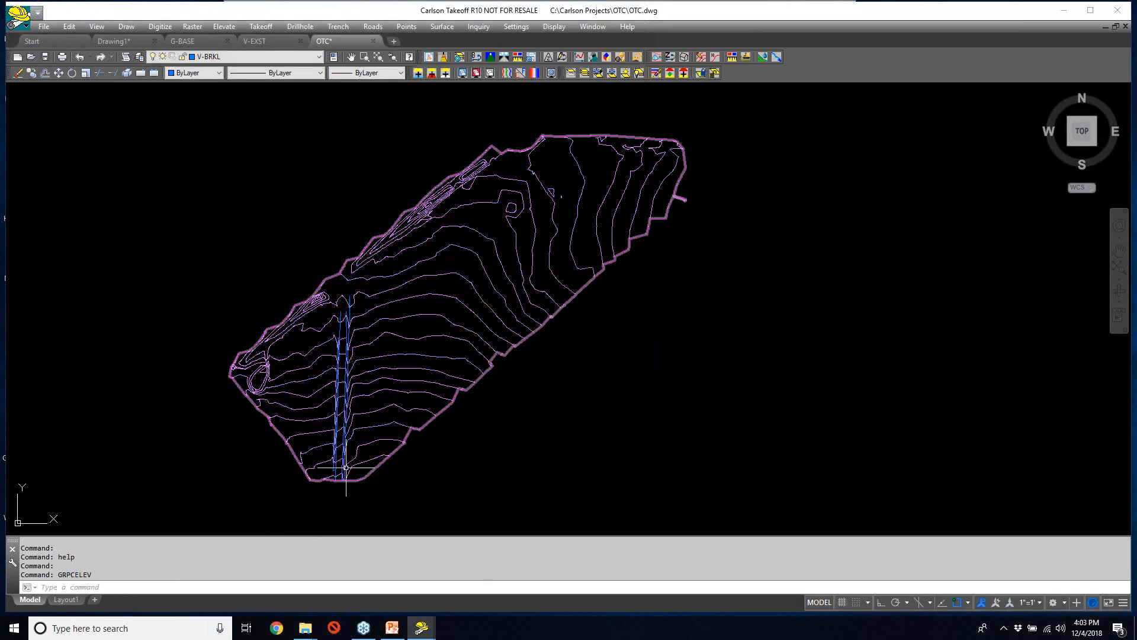
# - Review the status of the takeoff tasks in the Project Checklist and close it
pyautogui.click(627, 28)
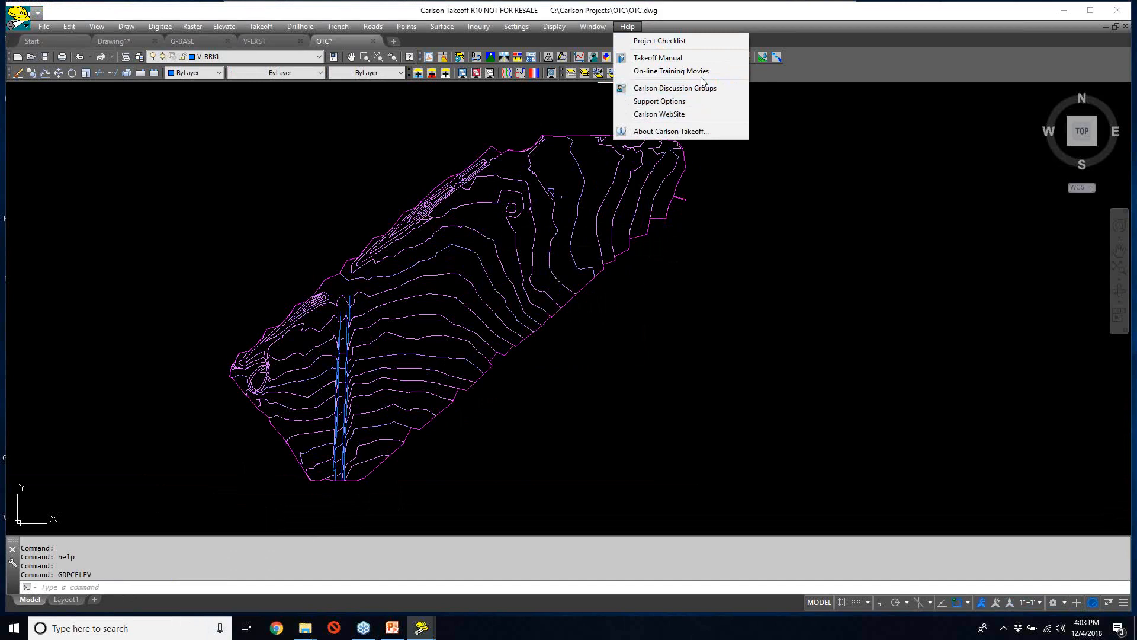
pyautogui.click(665, 41)
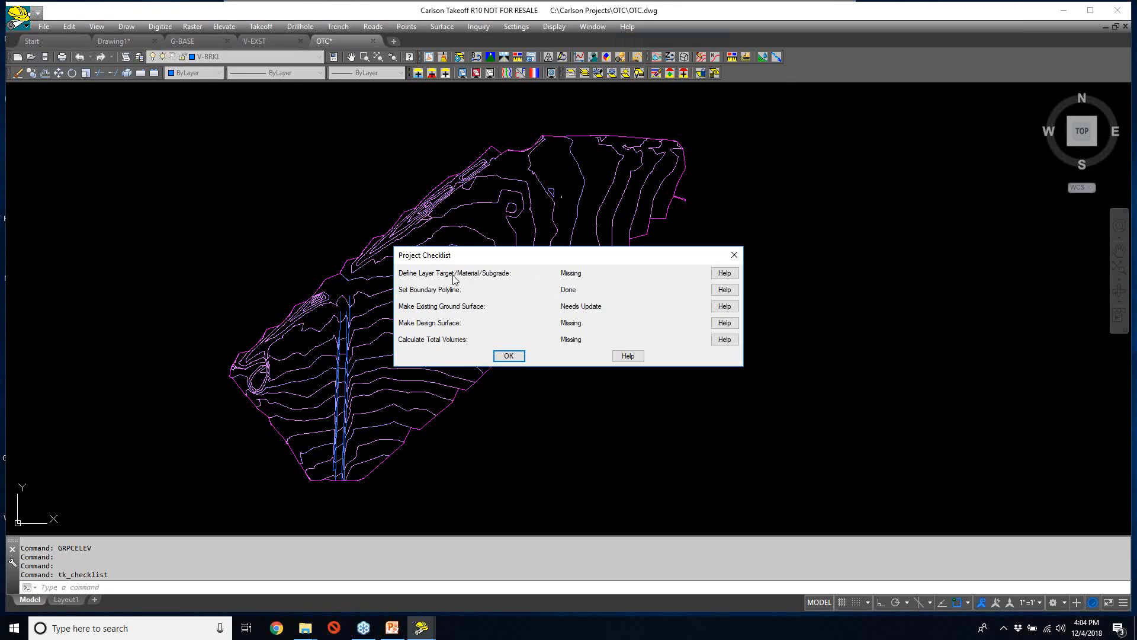
pyautogui.click(509, 356)
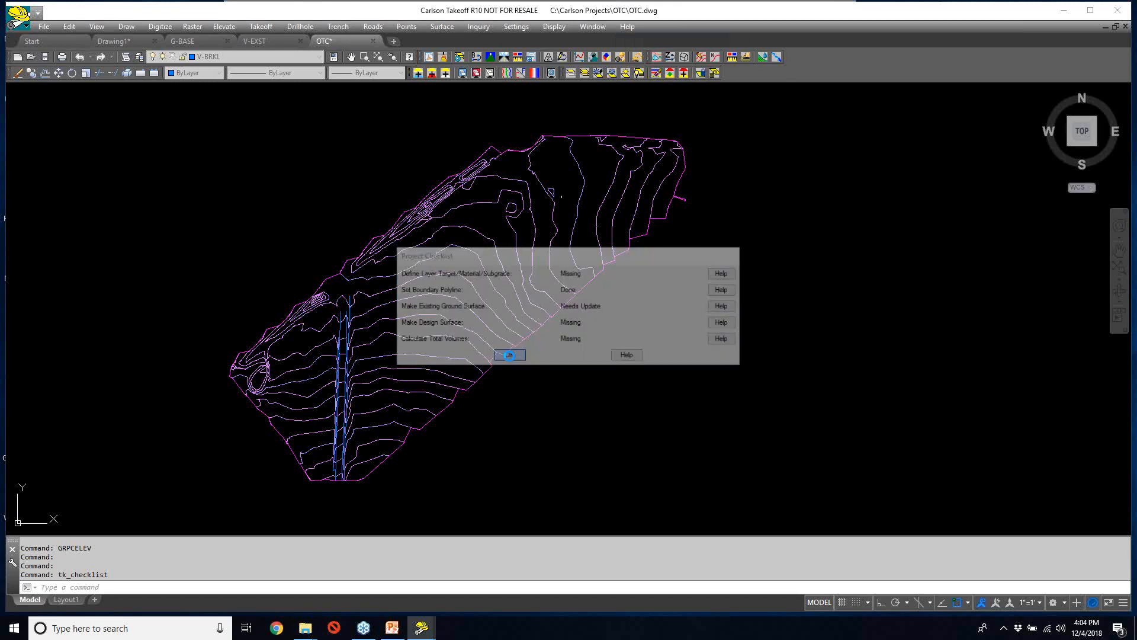
# - Check the layers assigned to the existing surface in the layer surface/material/subgrade definitions and save the assignments
pyautogui.click(254, 26)
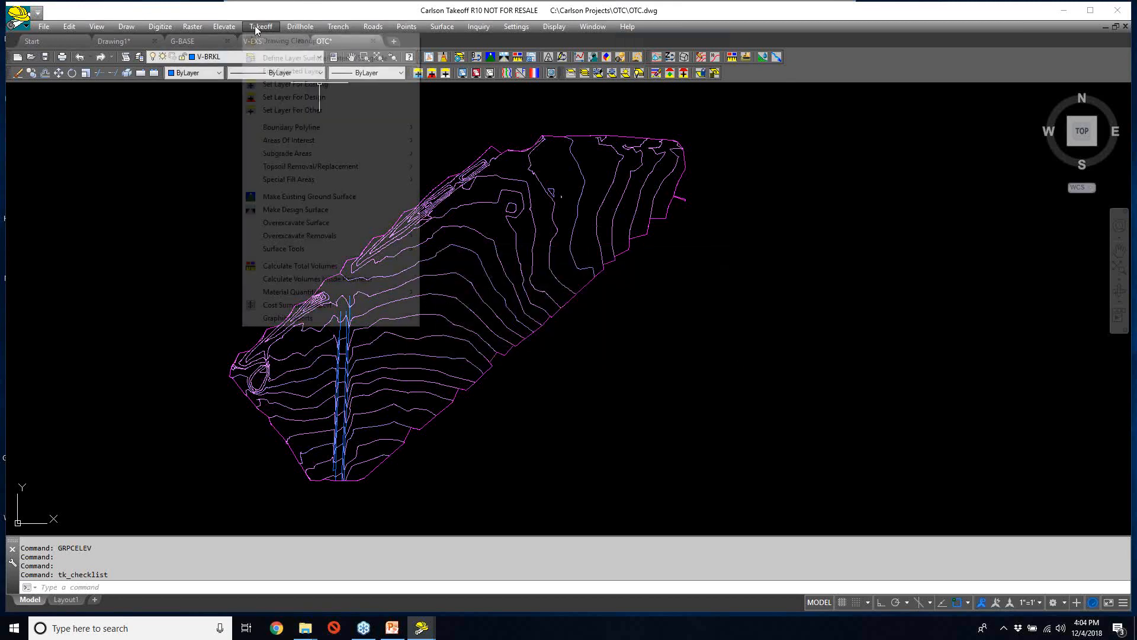
pyautogui.click(279, 56)
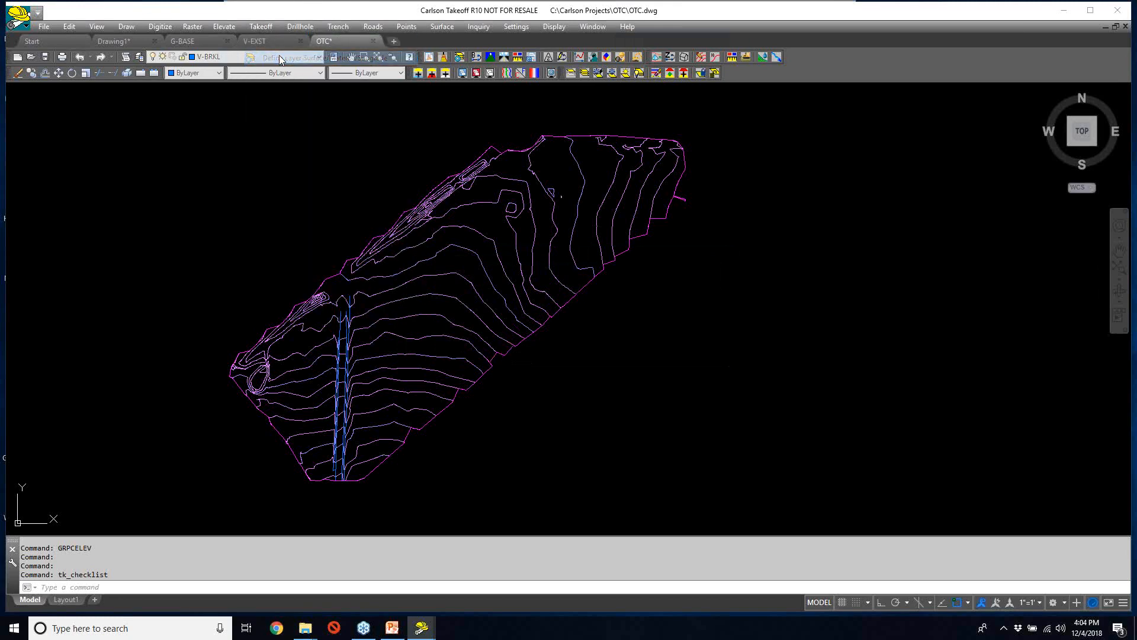
pyautogui.click(485, 227)
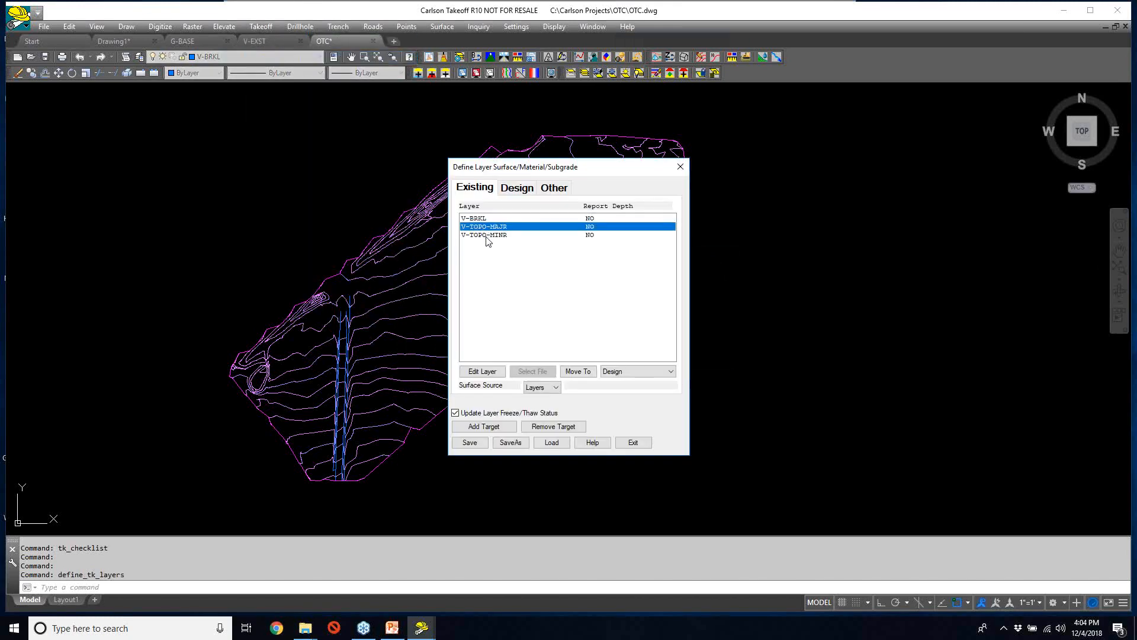
pyautogui.click(494, 219)
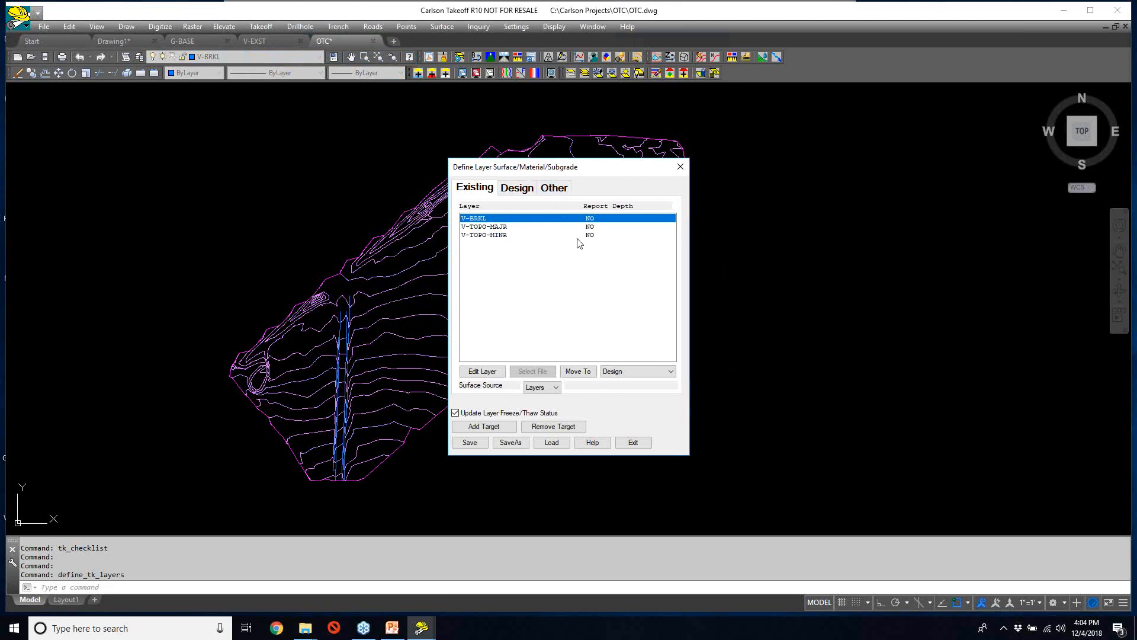
pyautogui.click(469, 443)
# - Move the V-DEMO layer from the Other target to Existing and select it among the existing layers
pyautogui.click(554, 188)
pyautogui.moveTo(667, 247); pyautogui.dragTo(569, 348)
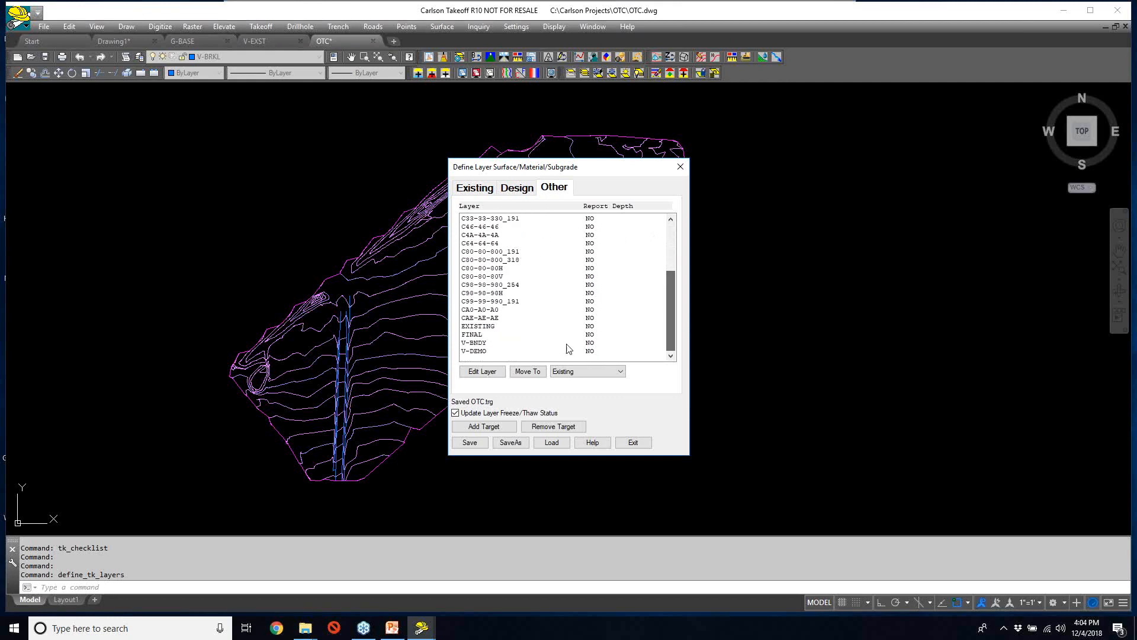
pyautogui.click(477, 351)
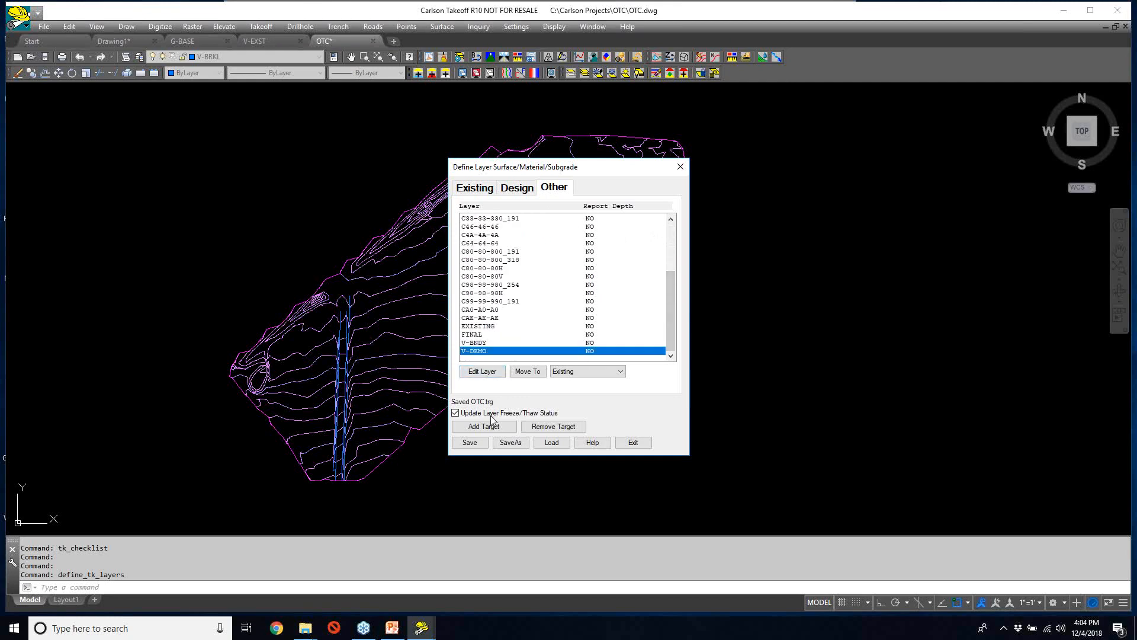
pyautogui.click(528, 373)
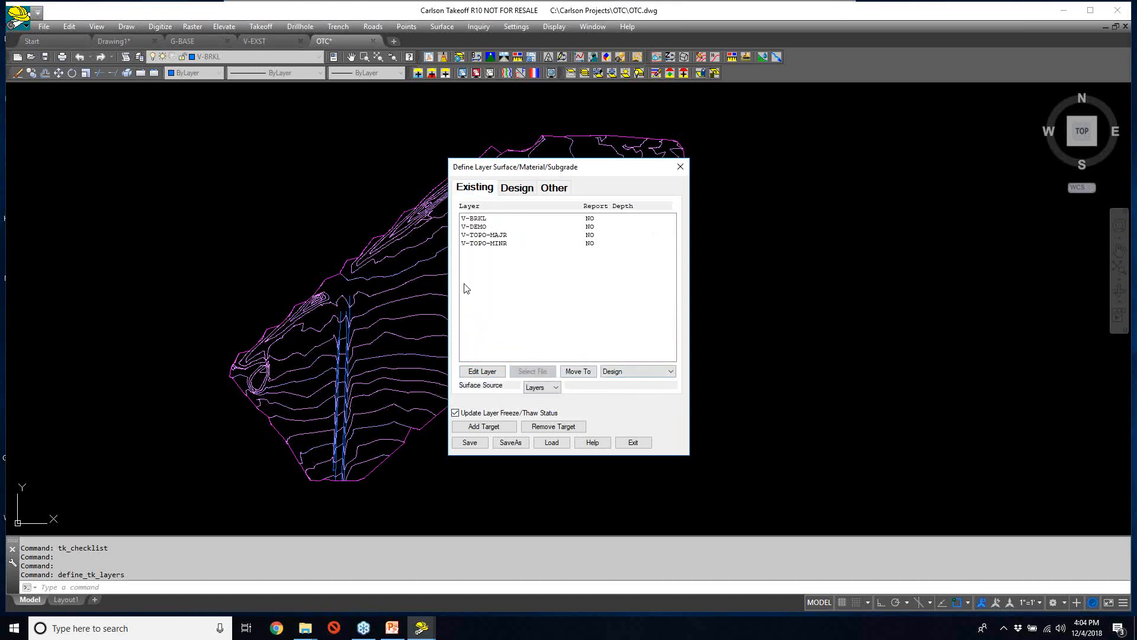
pyautogui.click(480, 228)
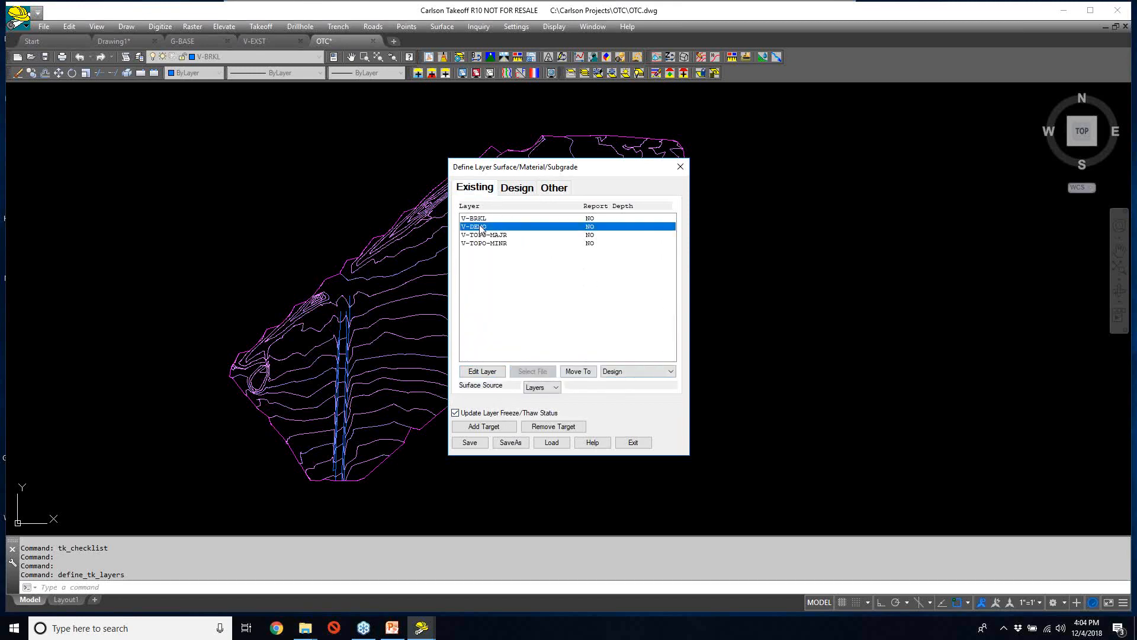
# - Edit the V-DEMO layer's material and add a Concrete subgrade with a depth of 8 and a cost of 20
pyautogui.click(485, 373)
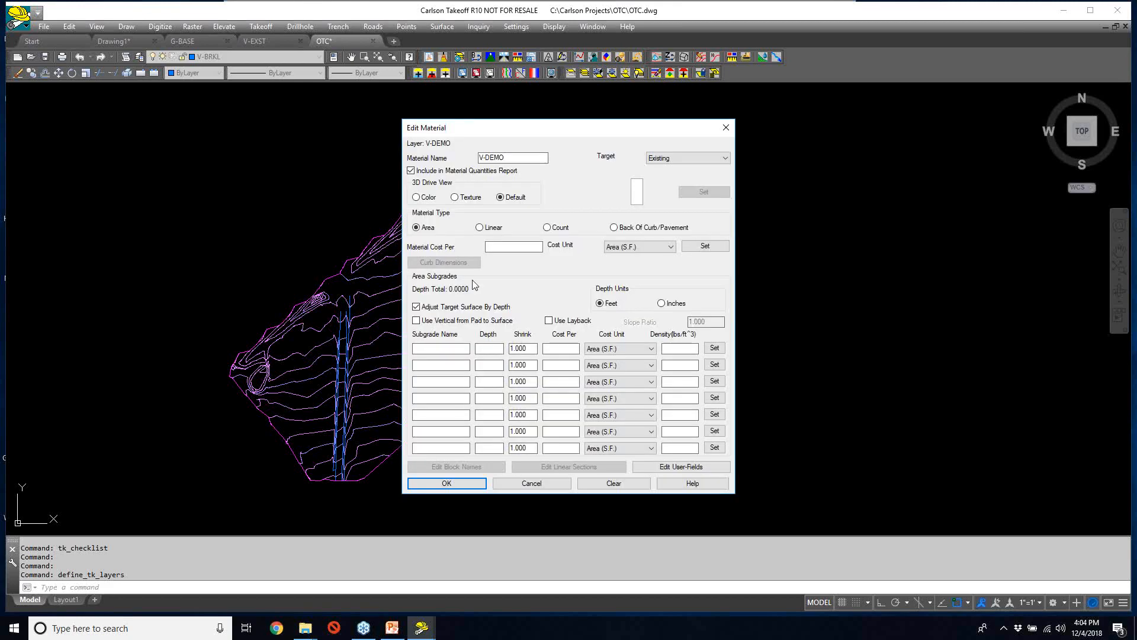
pyautogui.click(435, 347)
pyautogui.write('CO')
pyautogui.write('oncrete')
pyautogui.write('8')
pyautogui.press('Tab')
pyautogui.press('Tab')
pyautogui.write('20')
# - Set the Concrete subgrade's cost unit to Area (Sq.Yd.), its density to 105 and its cost to 100
pyautogui.click(601, 349)
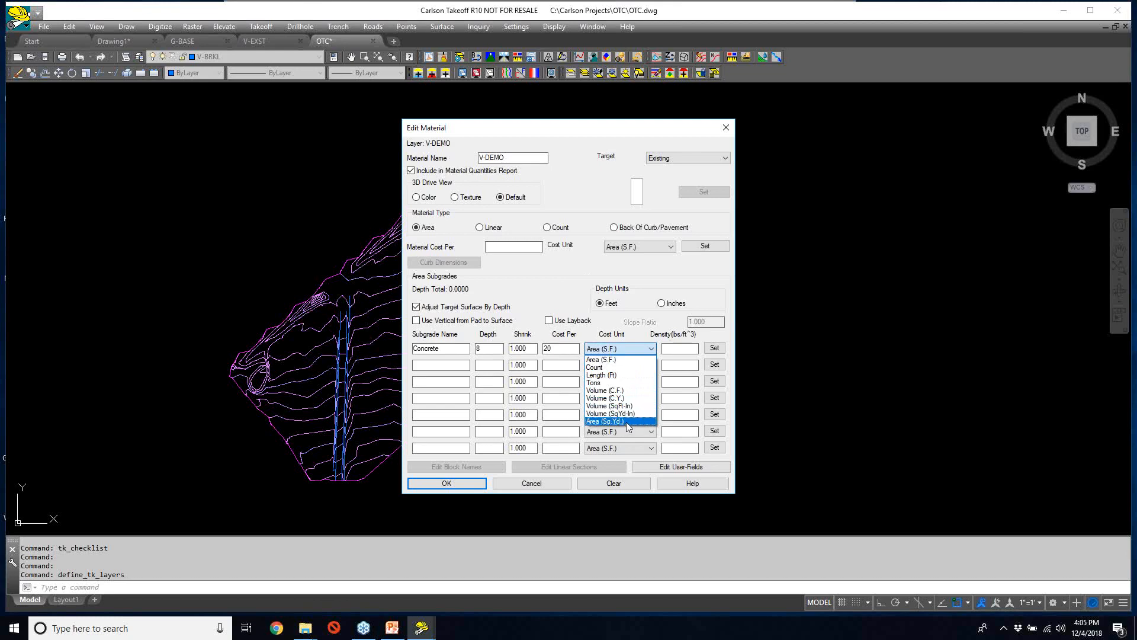
pyautogui.click(627, 421)
pyautogui.press('Tab')
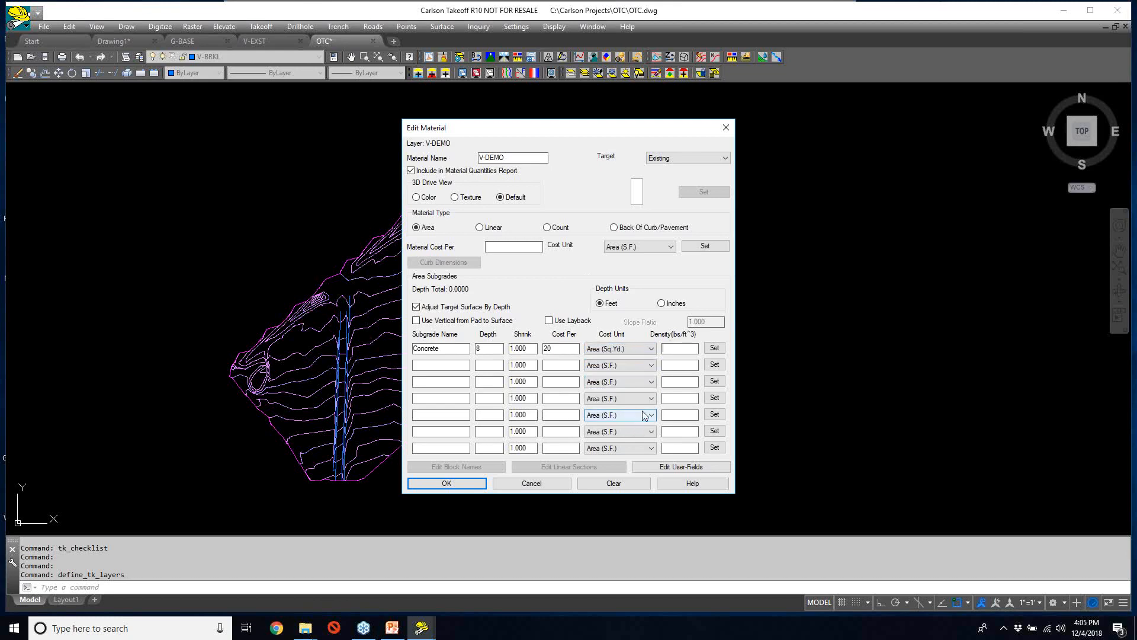
pyautogui.write('105')
pyautogui.press('Tab')
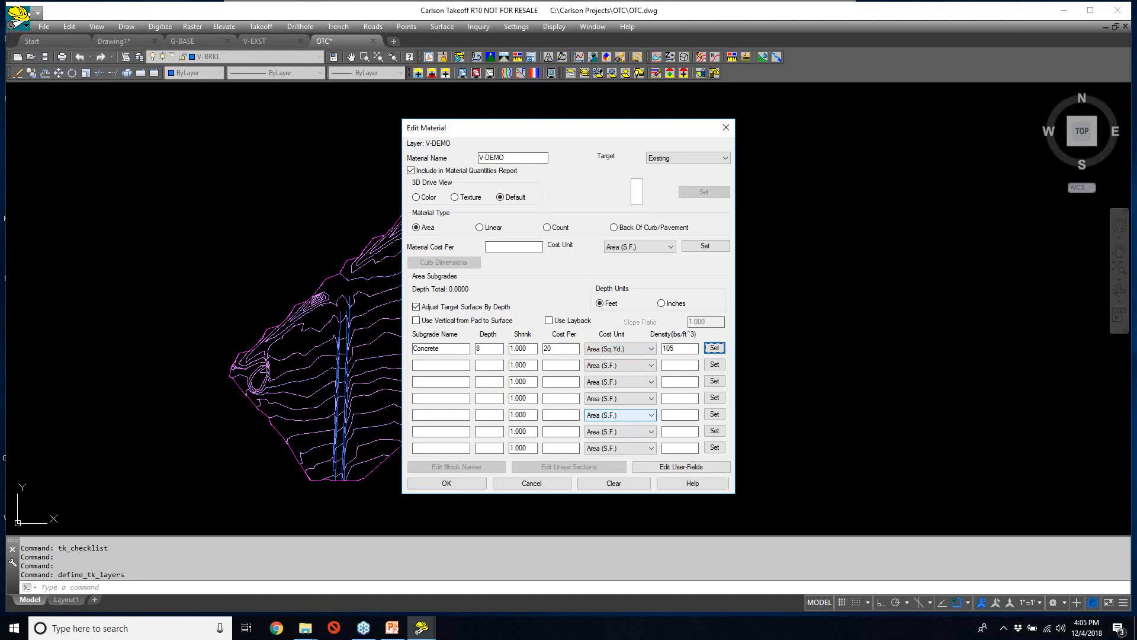
pyautogui.doubleClick(557, 352)
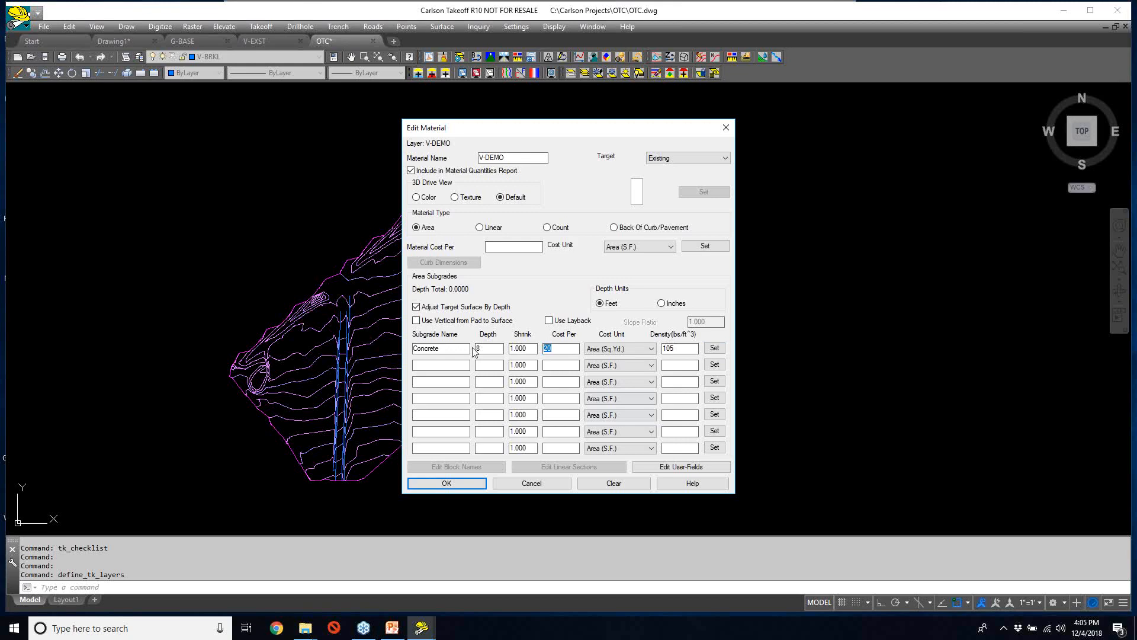
pyautogui.write('100')
pyautogui.press('Tab')
pyautogui.press('Tab')
# - Set the depth units to inches and add an Aggregate subgrade with a depth of 8 and a cost of 20
pyautogui.click(449, 365)
pyautogui.write('B')
pyautogui.click(662, 304)
pyautogui.write('Aggreg')
pyautogui.write('8')
pyautogui.press('Tab')
pyautogui.press('Tab')
pyautogui.write('20')
# - Set the Aggregate subgrade's cost unit to Tons and its density to 35
pyautogui.click(618, 366)
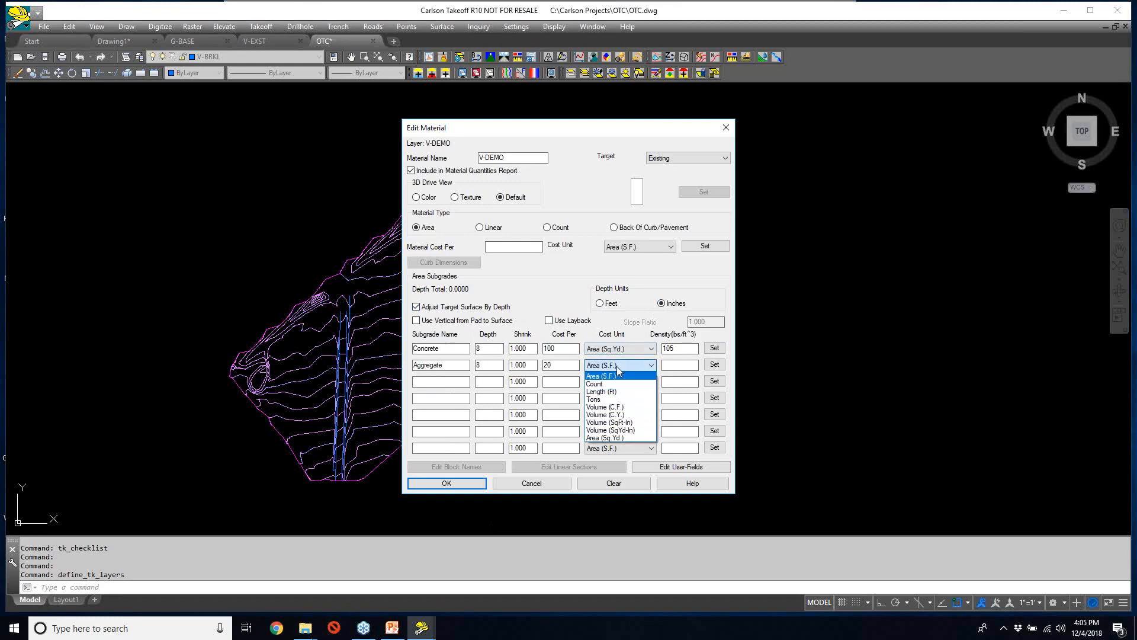
pyautogui.click(609, 399)
pyautogui.click(683, 366)
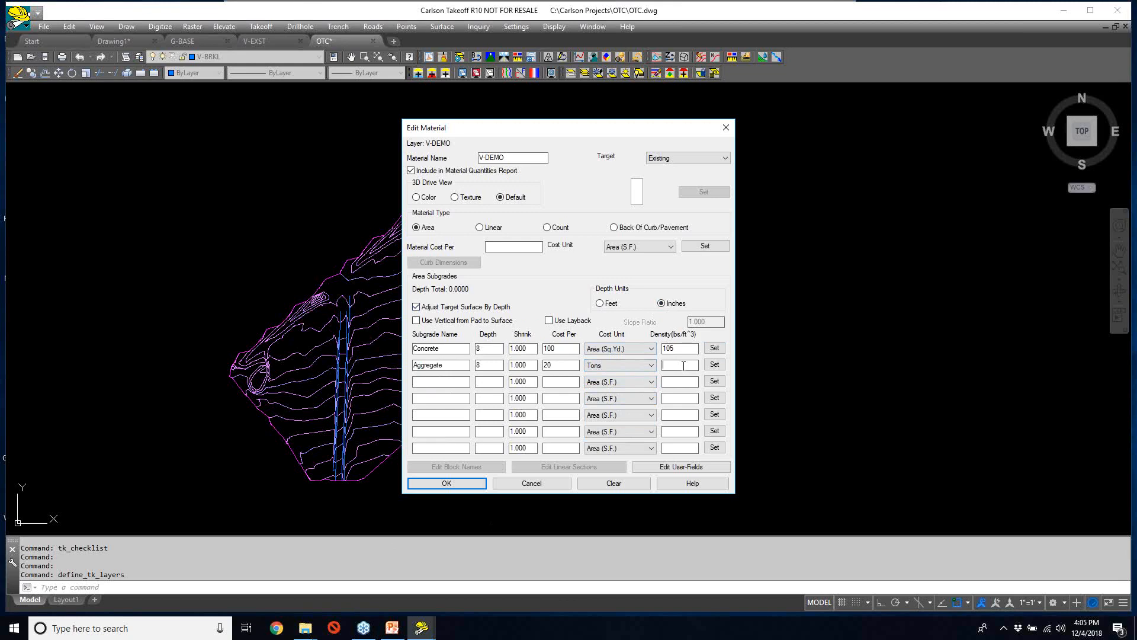
pyautogui.write('35')
pyautogui.press('Tab')
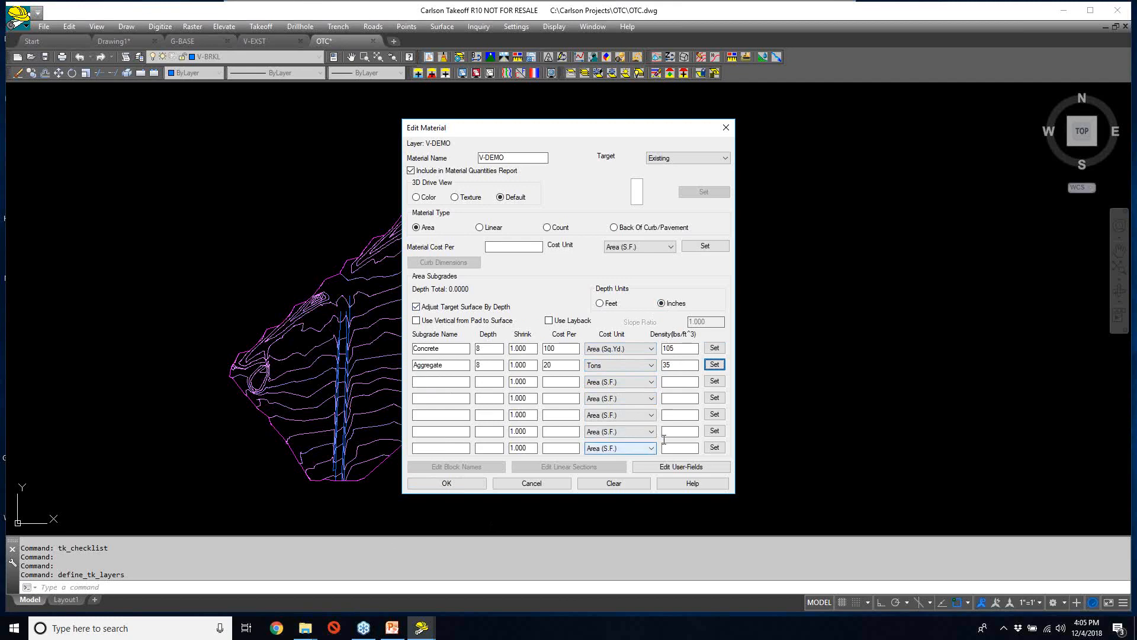
# - Accept the V-DEMO material settings, save the layer definitions and exit the layer target dialog
pyautogui.click(457, 485)
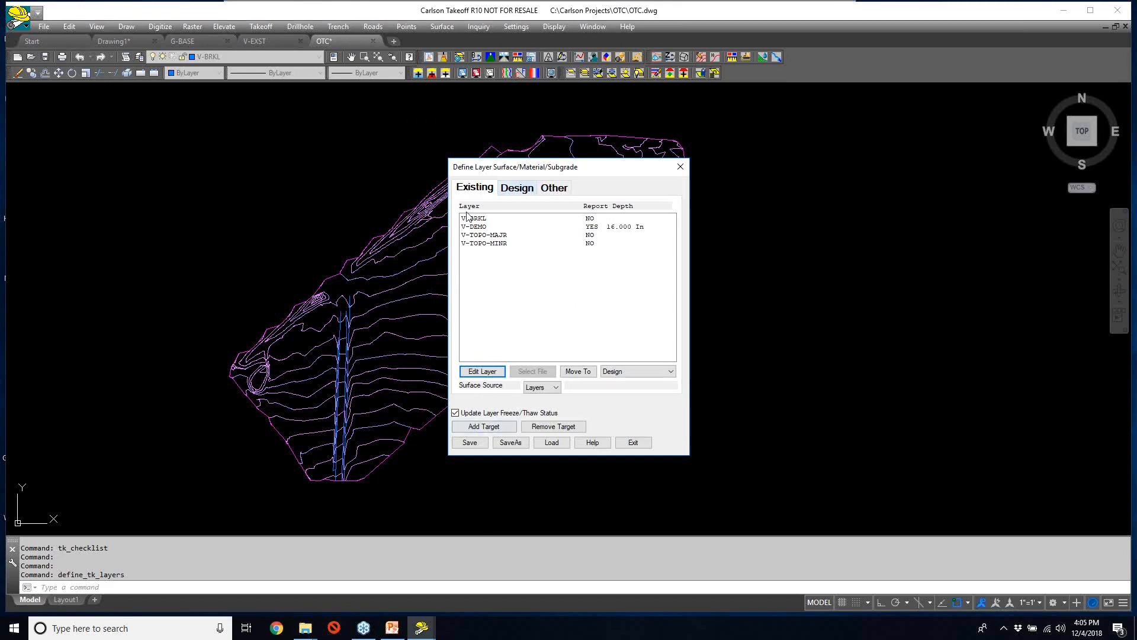
pyautogui.click(469, 444)
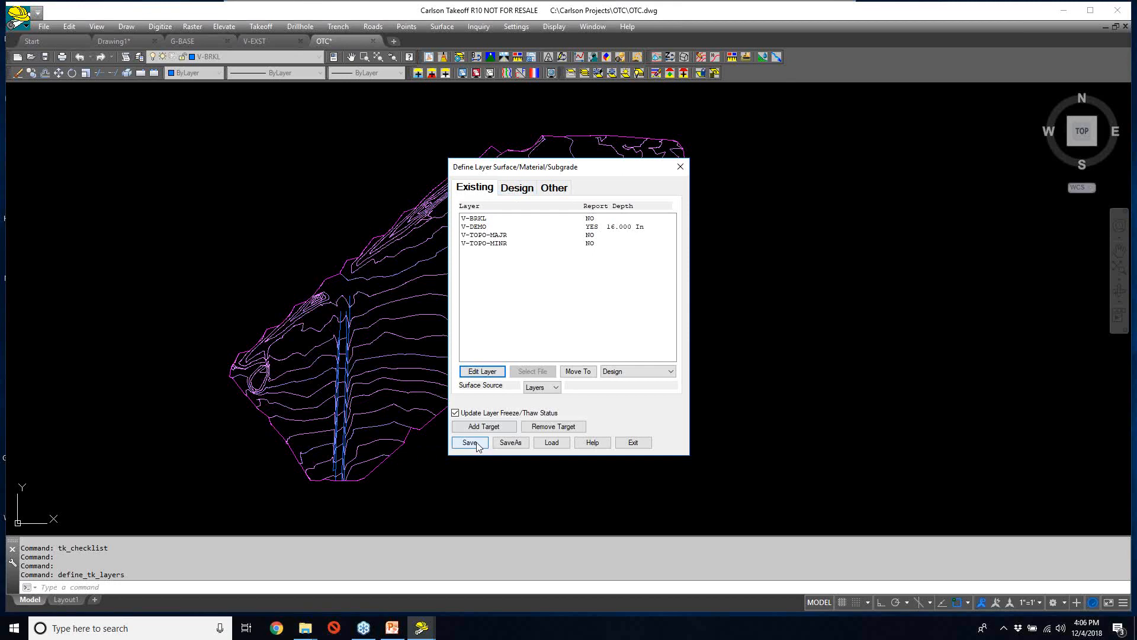
pyautogui.click(628, 444)
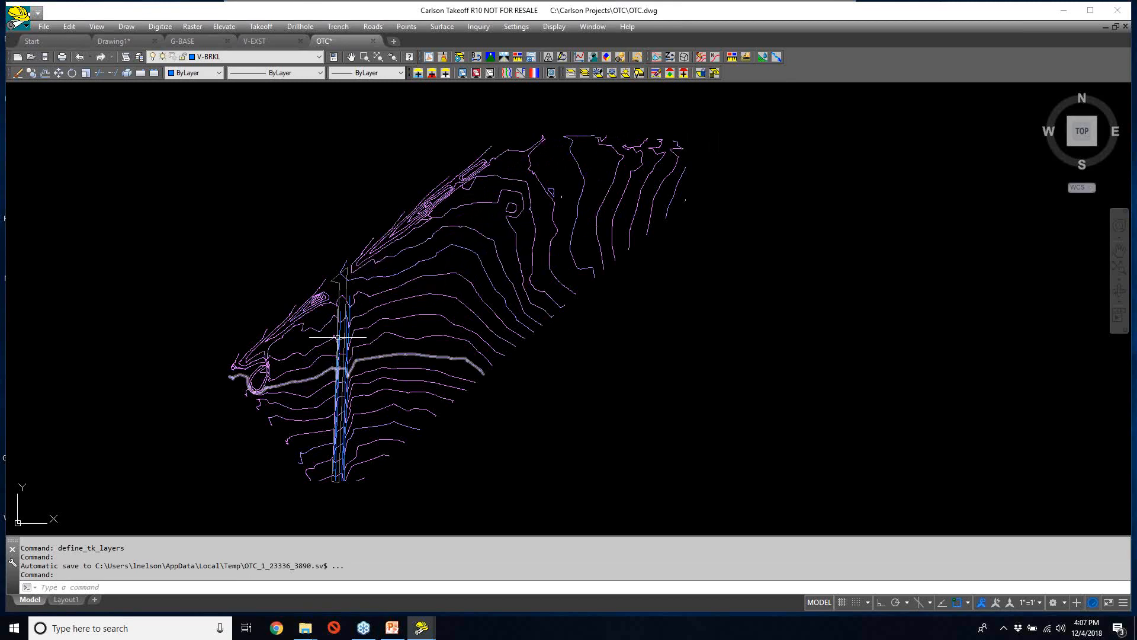
# - Run KMLWRITE and accept the export options that use the elevation from the drawing (3D)
pyautogui.scroll(3, 329, 321)
pyautogui.scroll(-5, 328, 322)
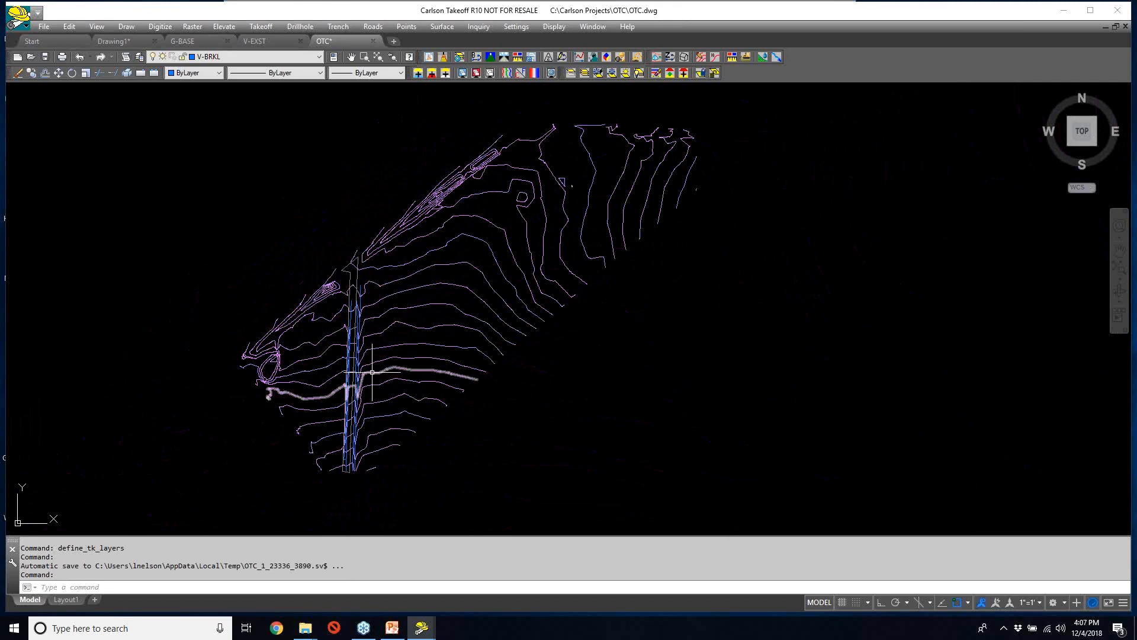
pyautogui.scroll(3, 372, 371)
pyautogui.scroll(-4, 368, 373)
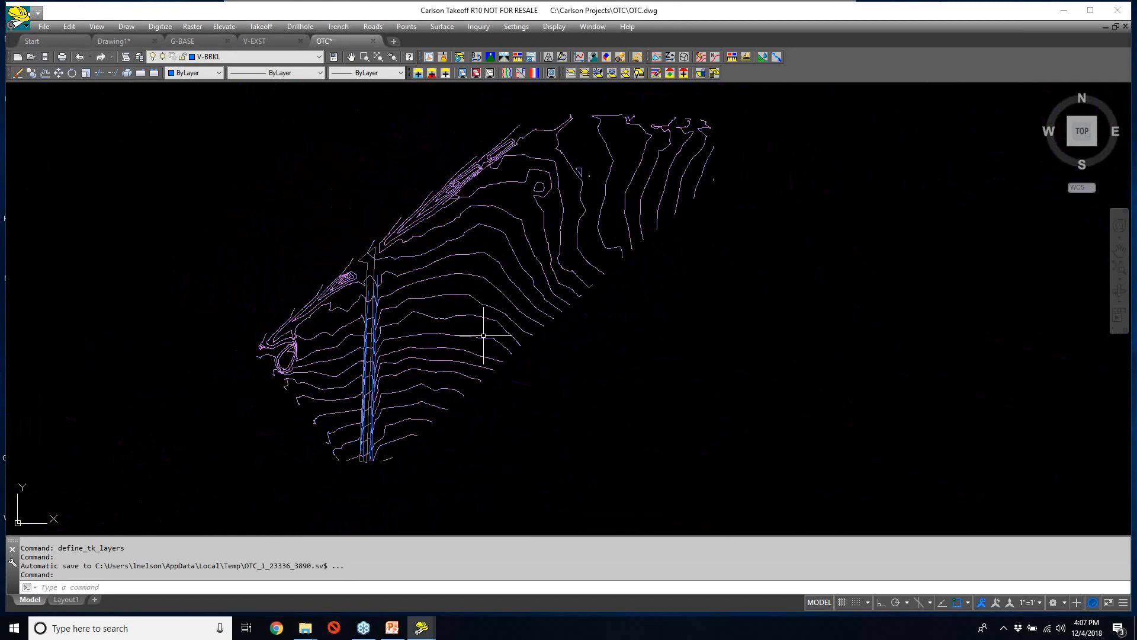
pyautogui.write('KML')
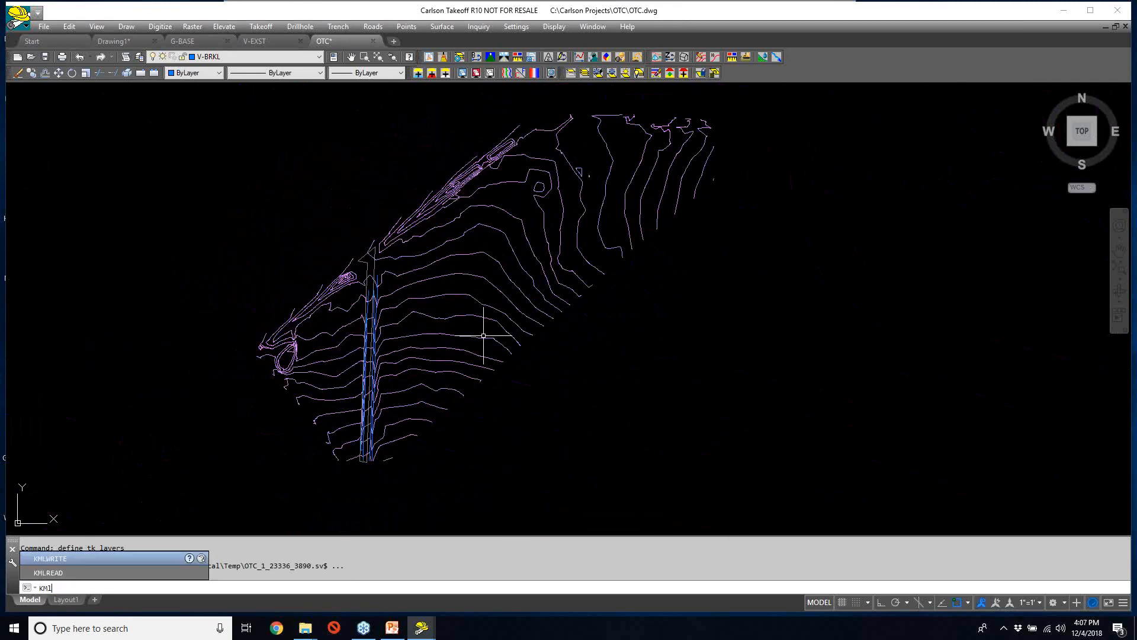
pyautogui.write('WRI')
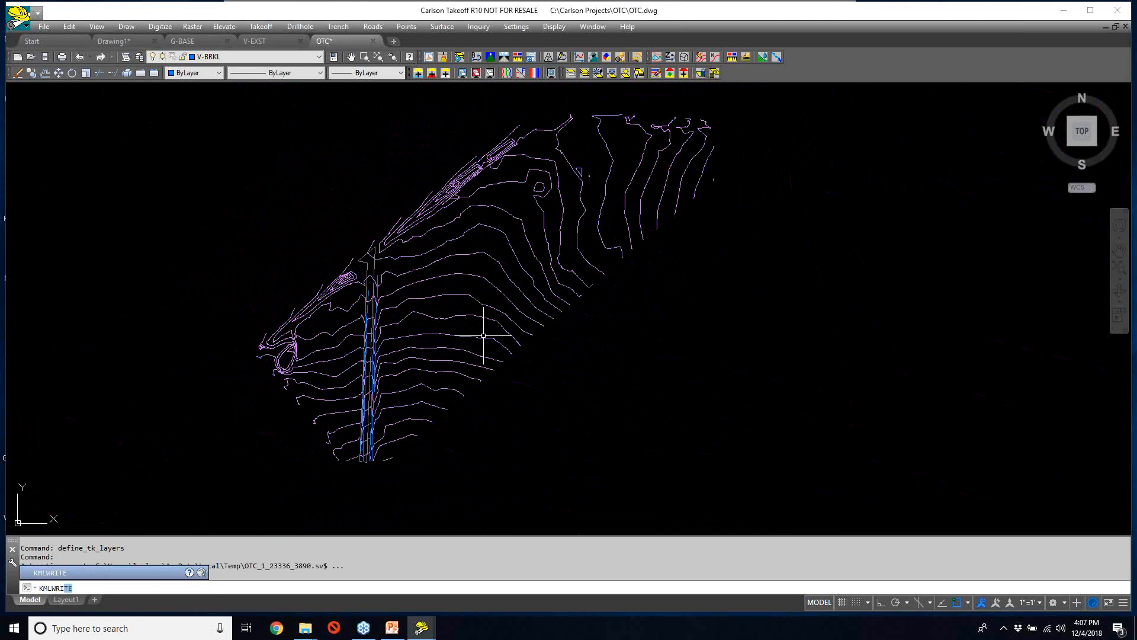
pyautogui.press('Return')
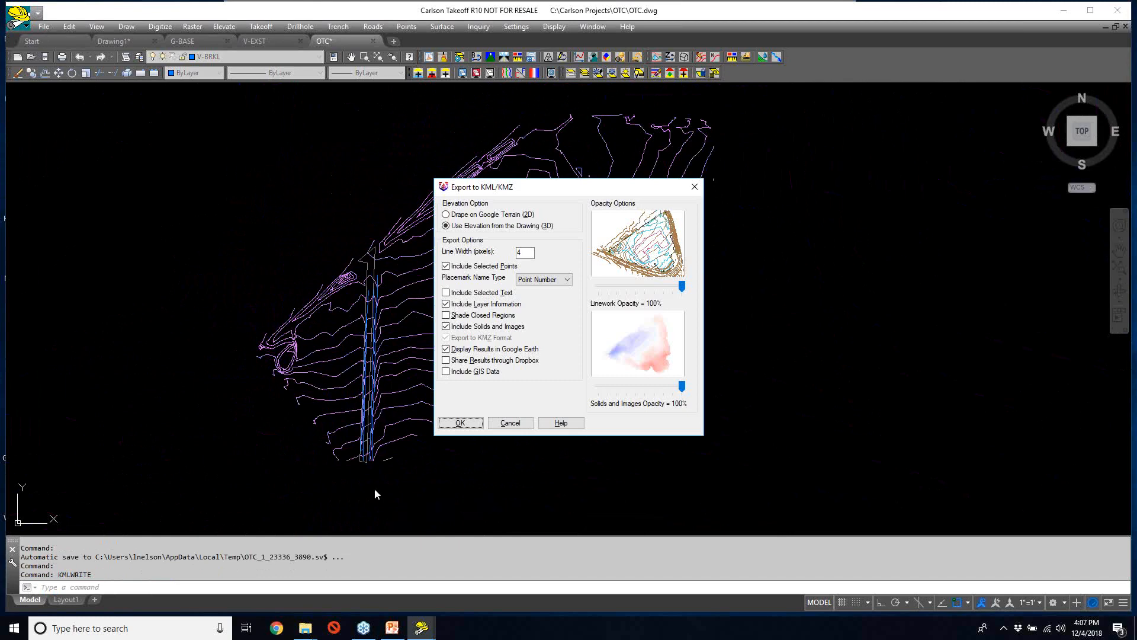
pyautogui.click(460, 423)
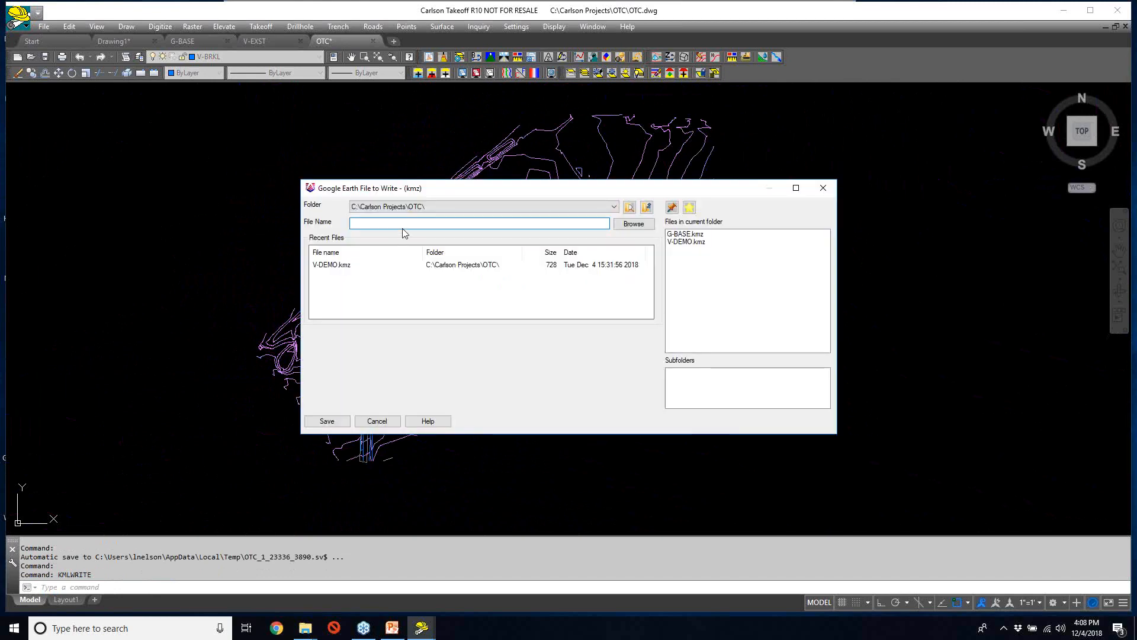
# - Export all the existing contours and breaklines to a V-EXST KMZ file and inspect them in a tilted Google Earth view
pyautogui.write('V-EXST')
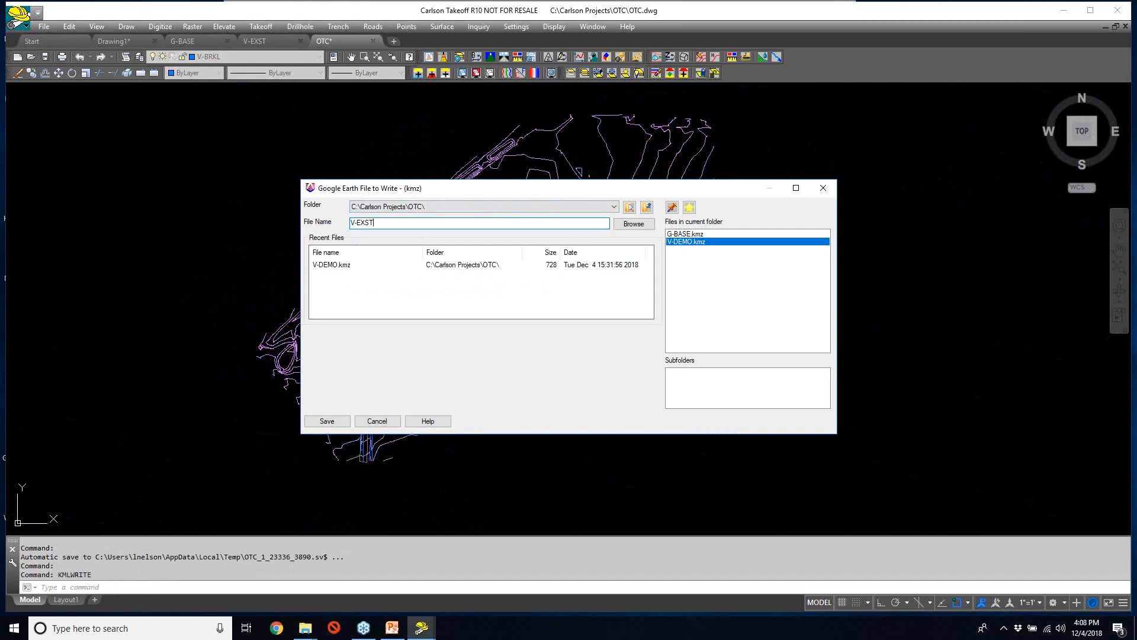
pyautogui.press('Return')
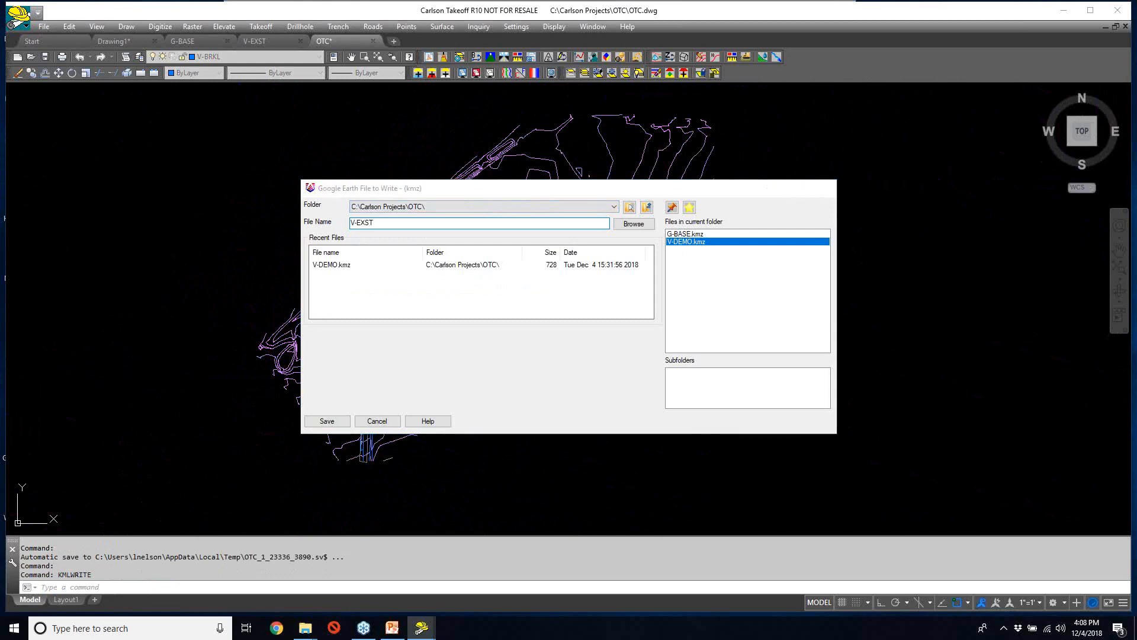
pyautogui.click(811, 482)
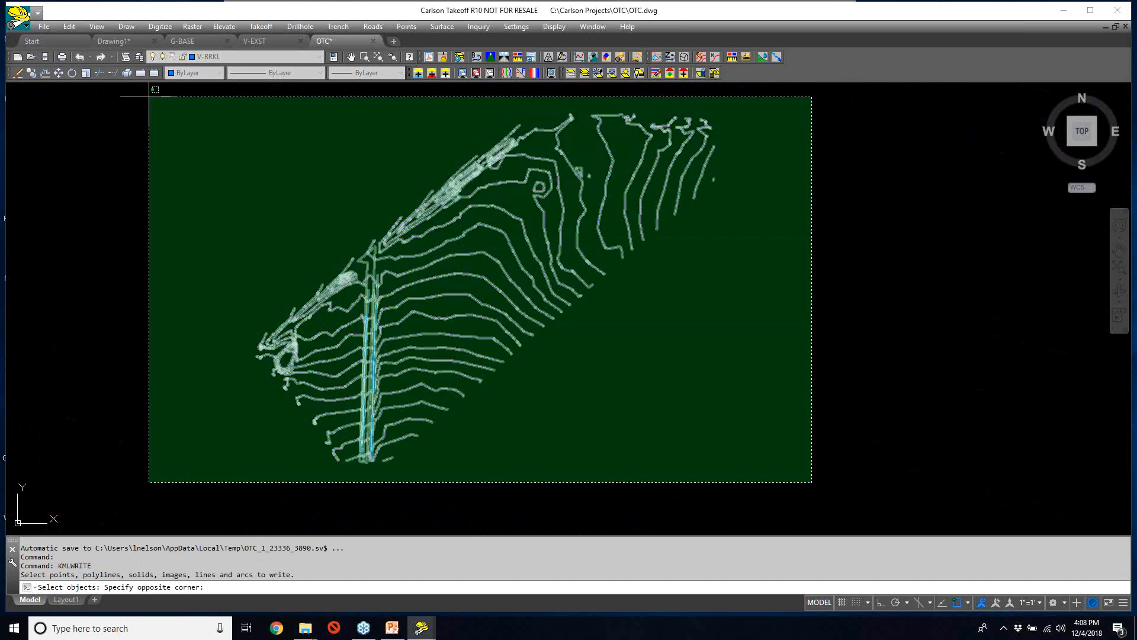
pyautogui.click(149, 97)
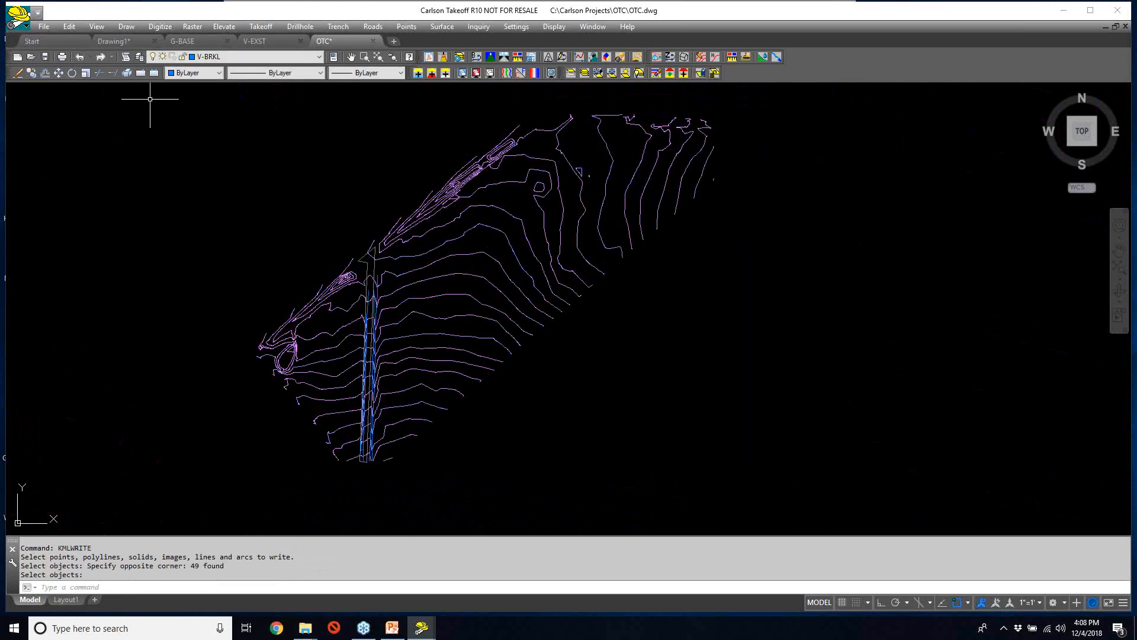
pyautogui.press('Return')
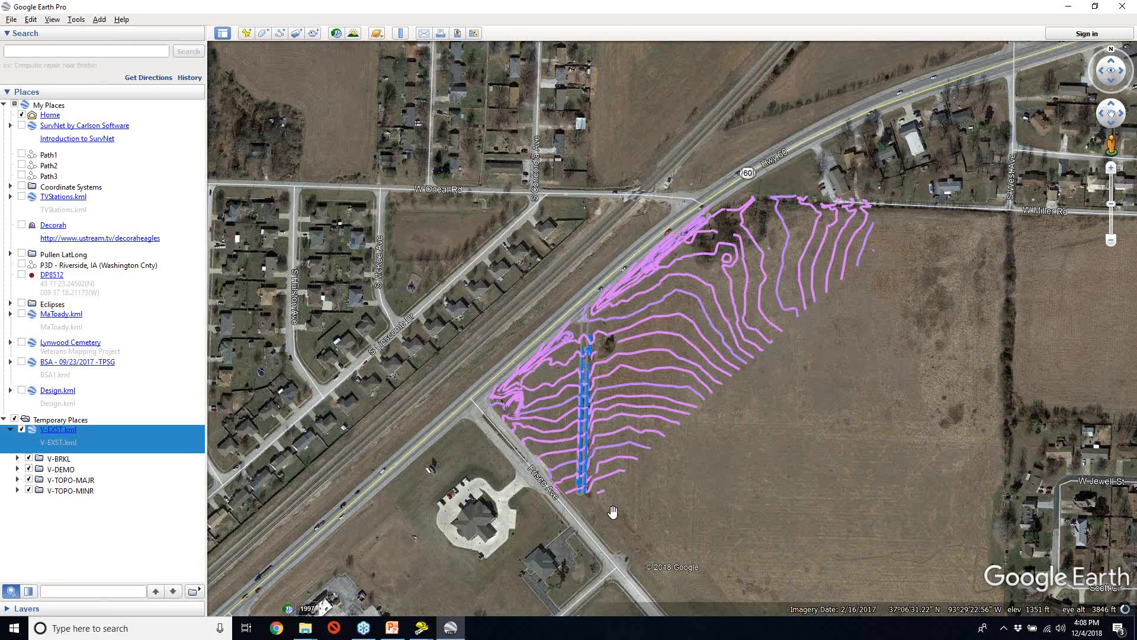
pyautogui.moveTo(613, 512); pyautogui.dragTo(978, 55, button='middle')
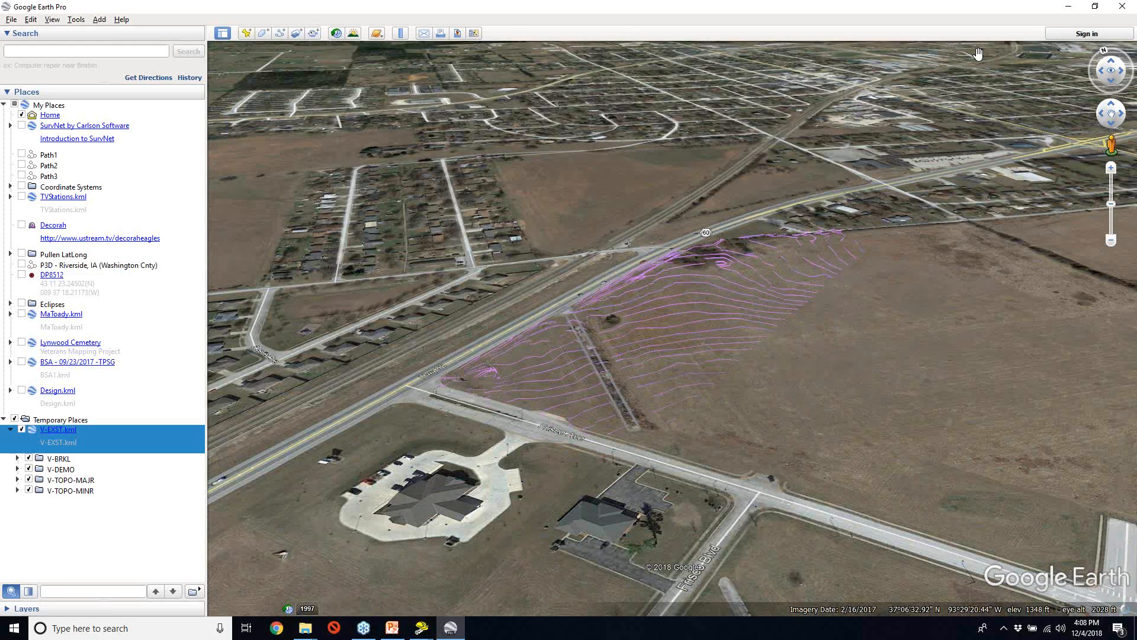
# - Return to Carlson Takeoff and run KMLWRITE with the elevation option set to Drape on Google Terrain (2D)
pyautogui.click(422, 628)
pyautogui.write('KMLWRITE')
pyautogui.press('Return')
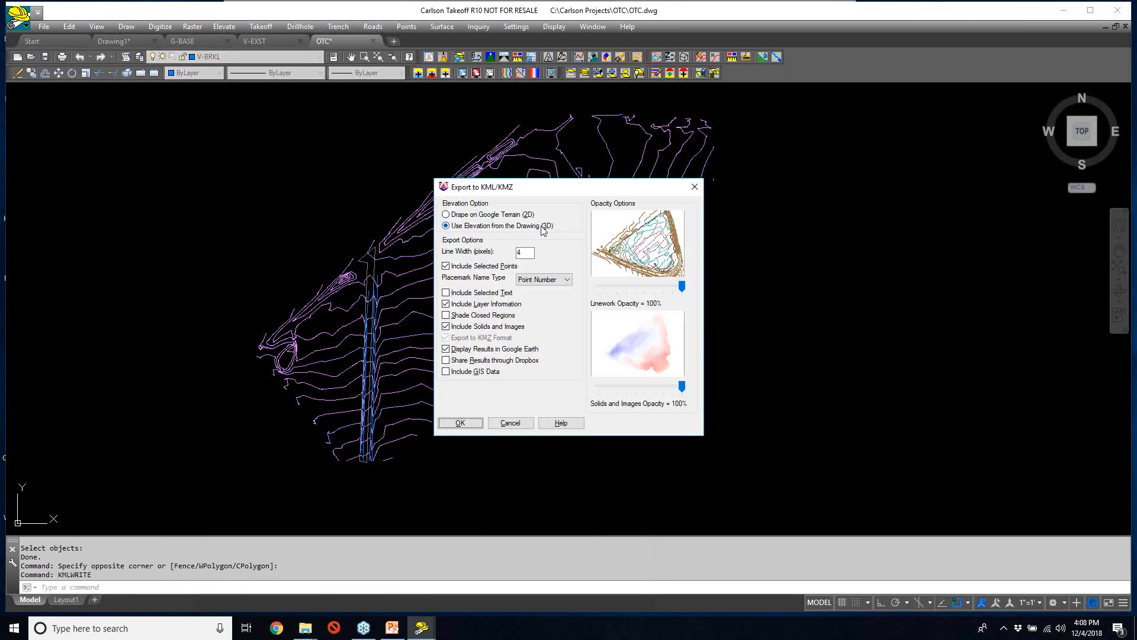
pyautogui.click(446, 215)
pyautogui.click(467, 424)
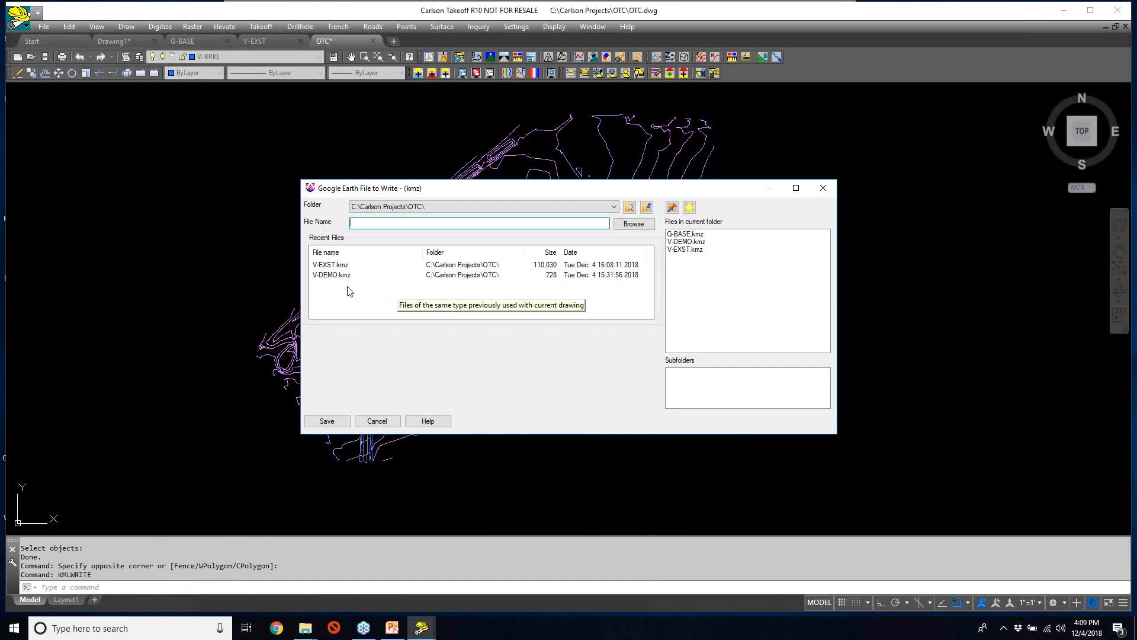
# - Replace the existing V-EXST.kmz with a new export of all the contours and breaklines
pyautogui.click(336, 268)
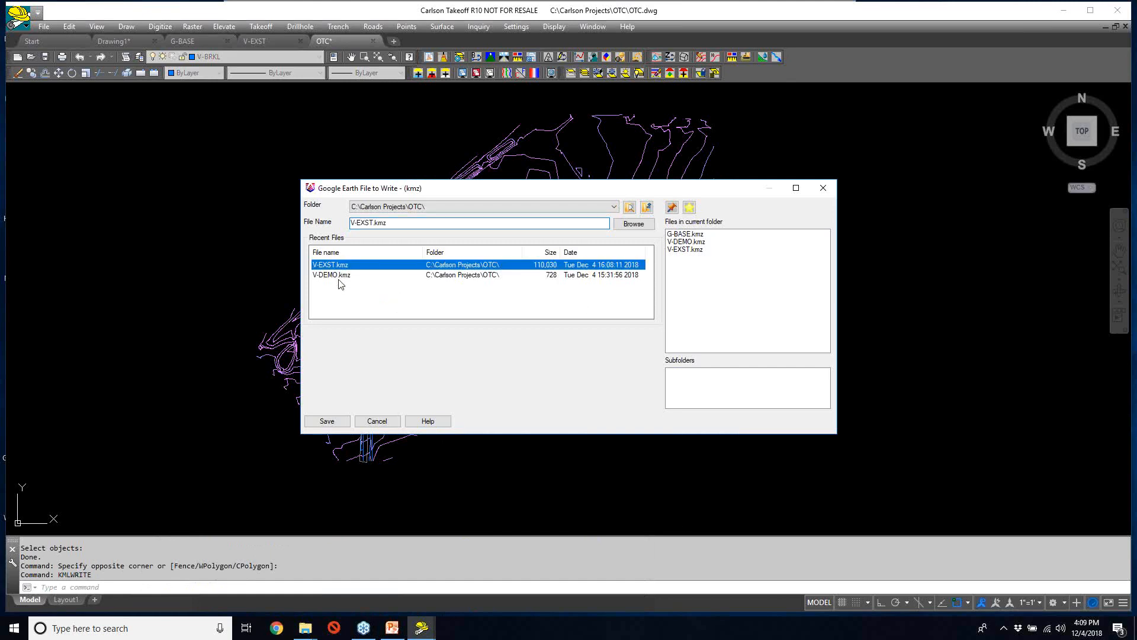
pyautogui.click(342, 422)
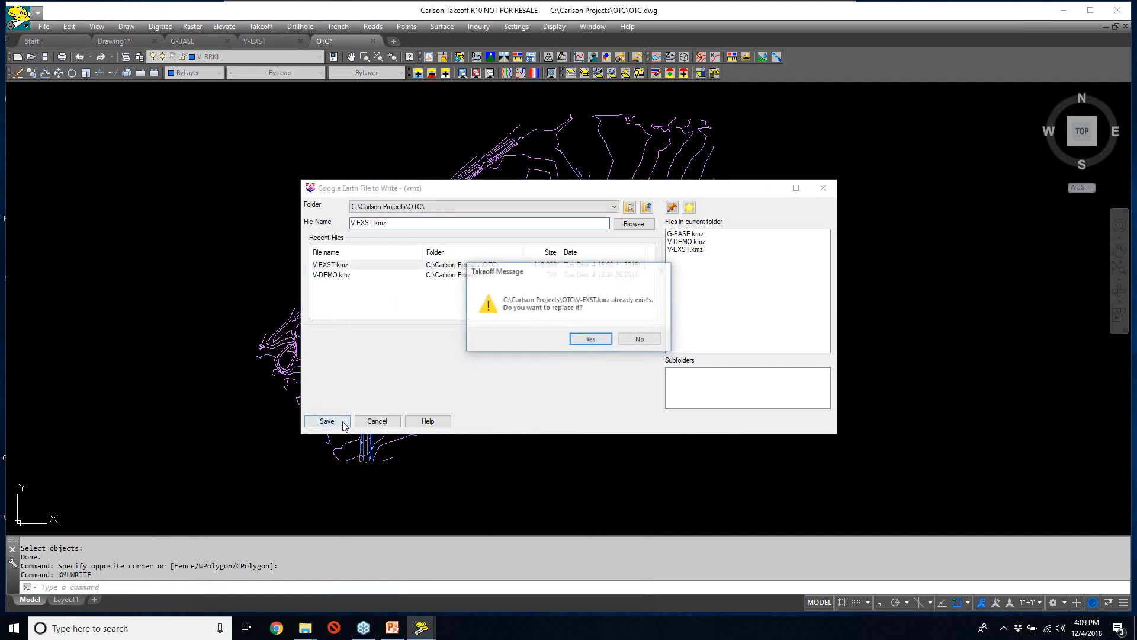
pyautogui.click(590, 338)
pyautogui.click(820, 492)
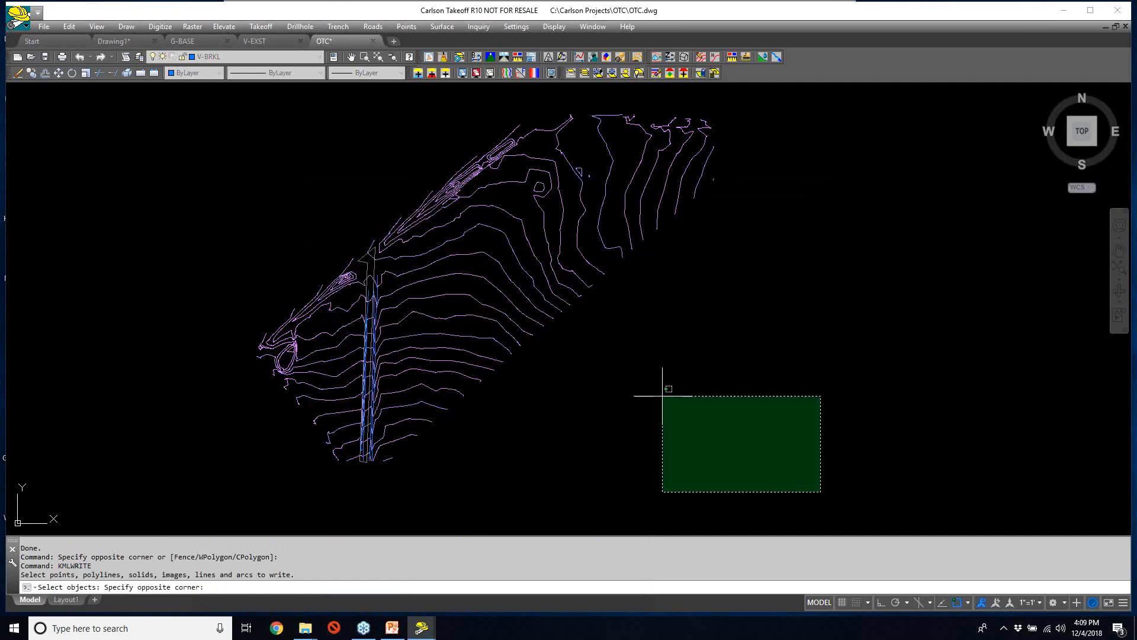
pyautogui.click(246, 146)
pyautogui.press('Return')
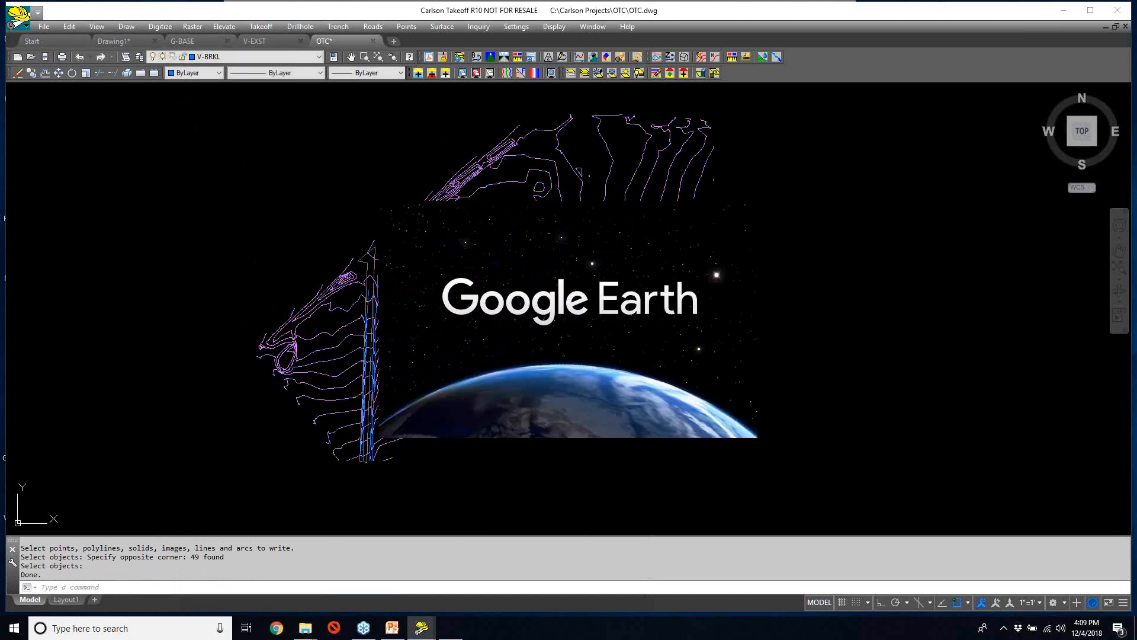